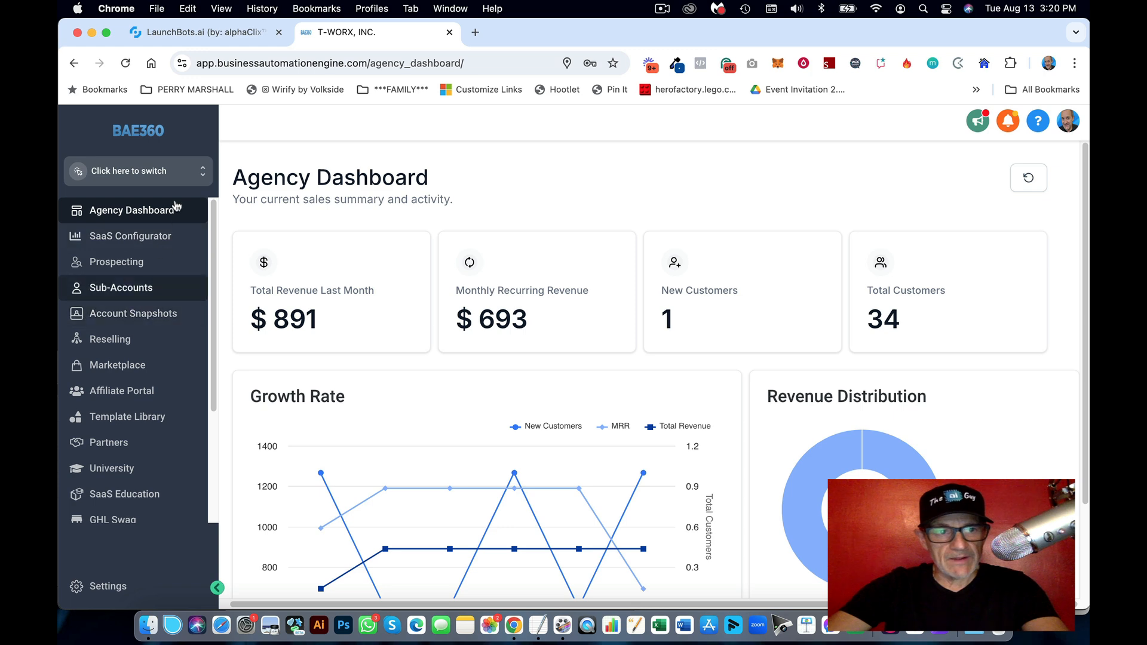
# Step: Start a new sub-account from the Blank Snapshot and open the manual Add account form
pyautogui.click(113, 289)
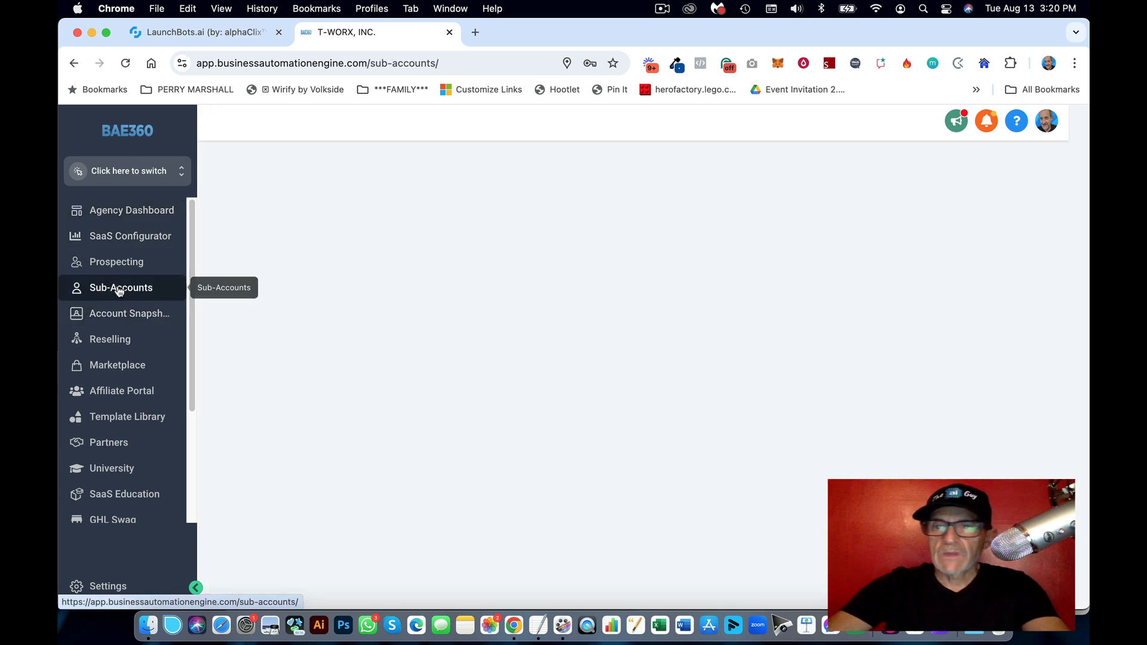
pyautogui.click(954, 180)
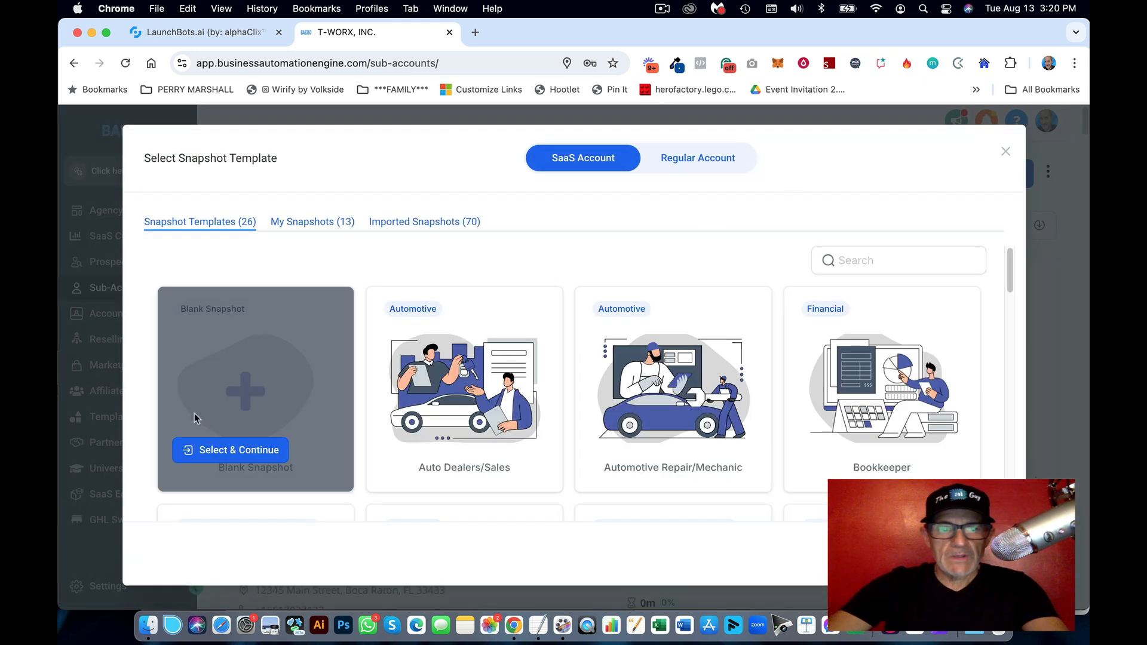
pyautogui.click(248, 448)
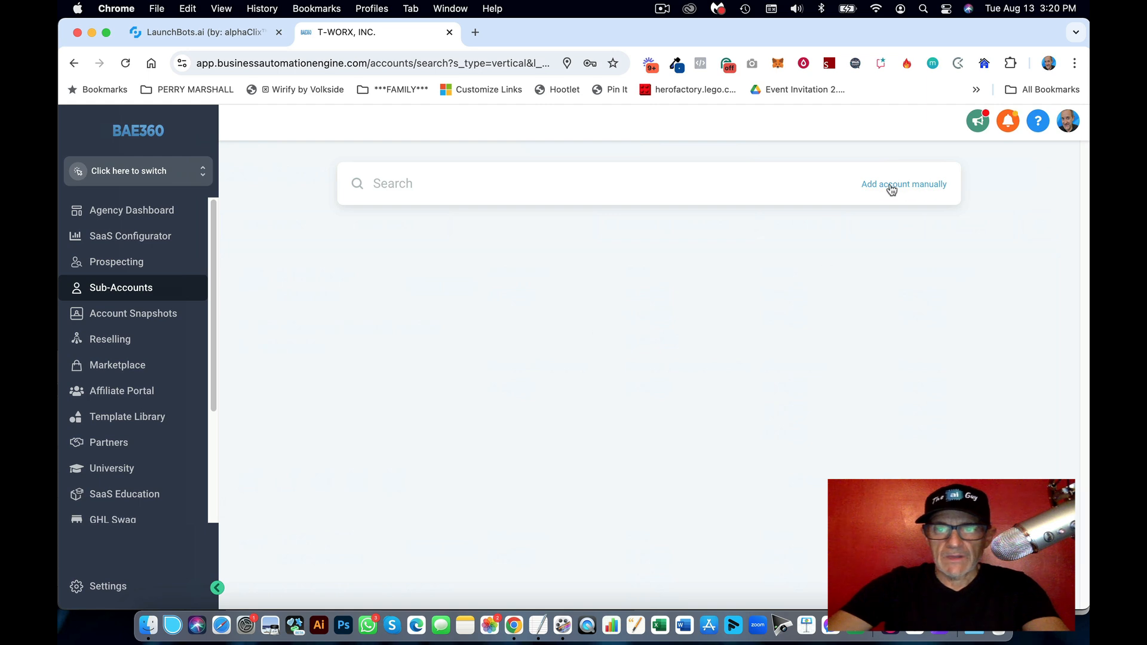
pyautogui.click(929, 186)
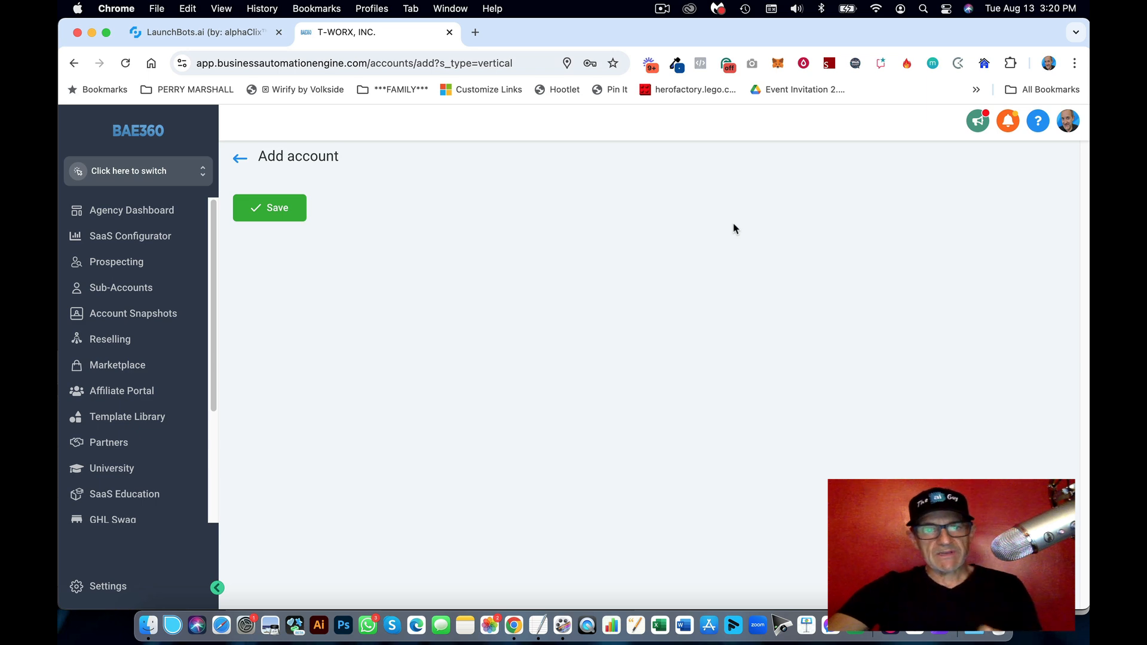
pyautogui.click(422, 284)
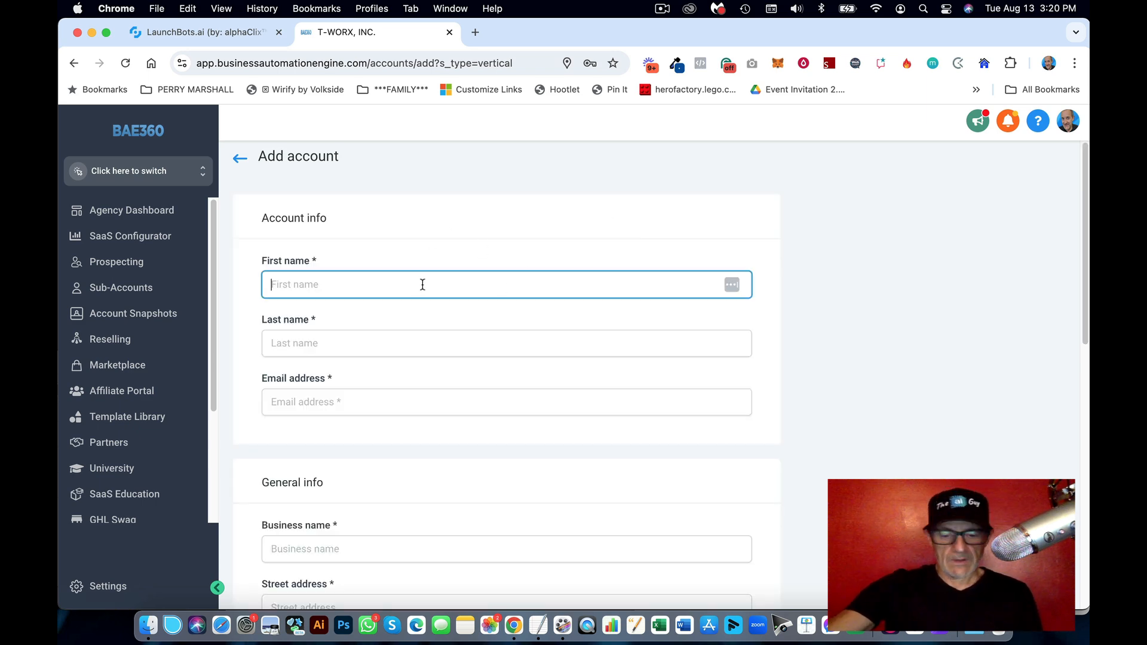
# Step: Enter the contact's first name, last name and e-mail address
pyautogui.press('Tab')
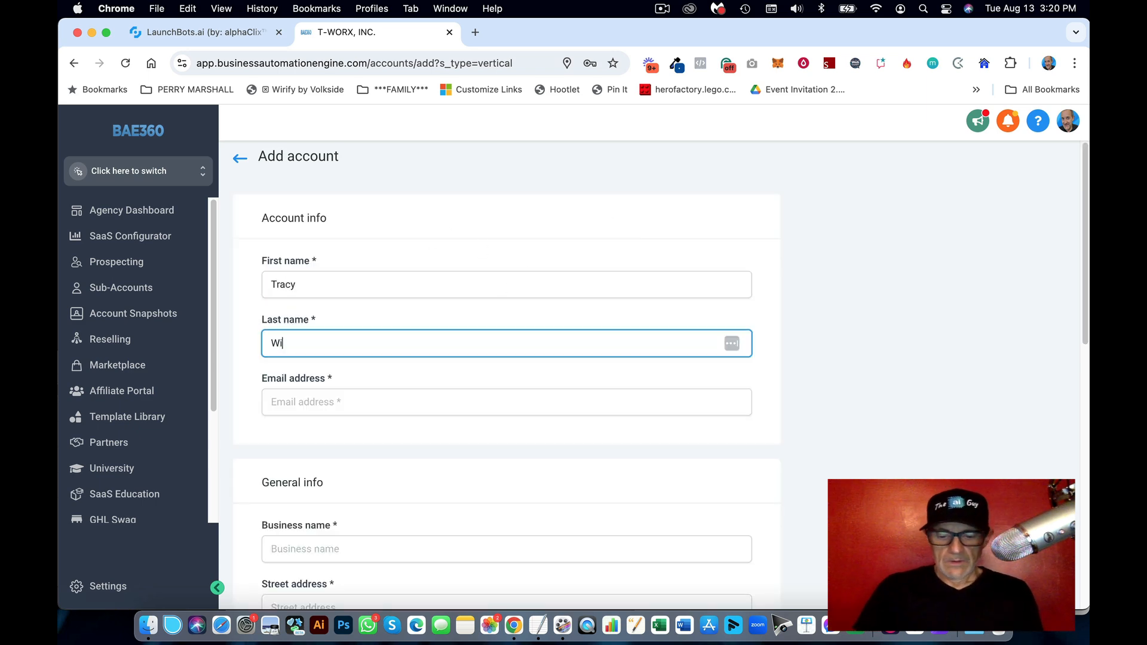
pyautogui.press('Tab')
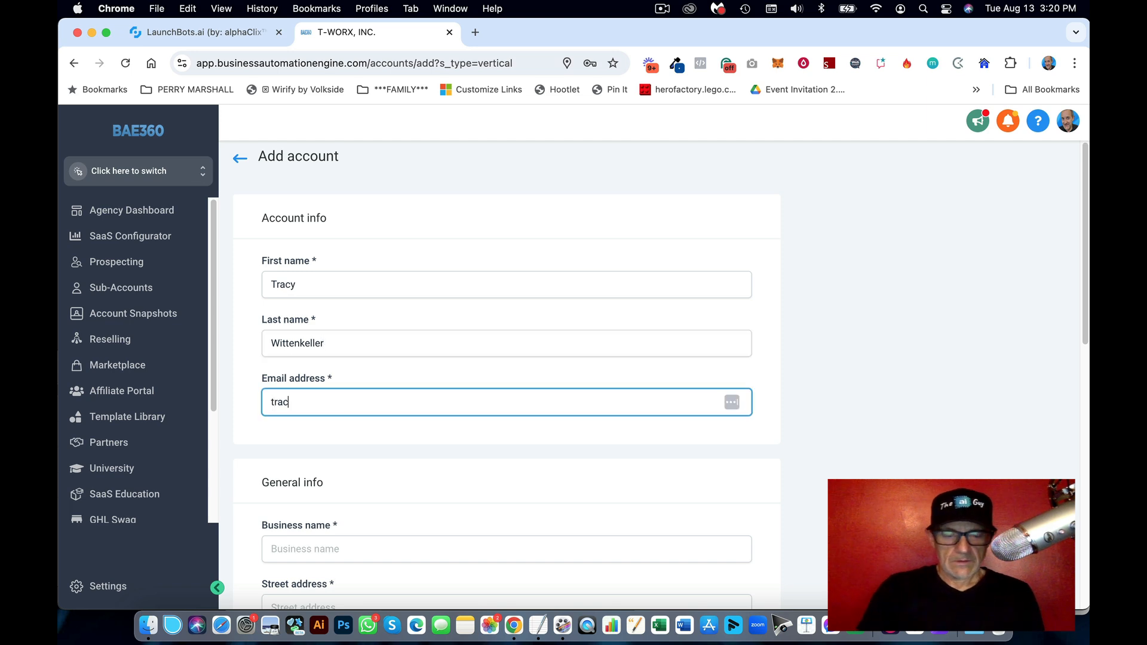
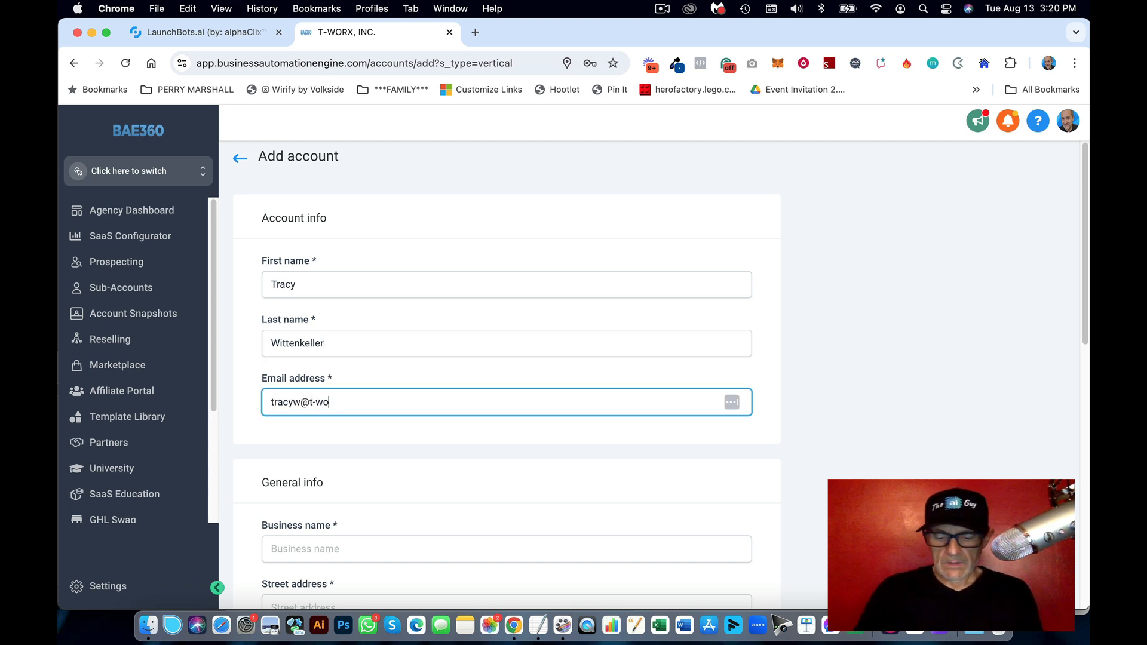
# Step: Set the business name to GO GYM and enter the street address
pyautogui.scroll(-3, 430, 448)
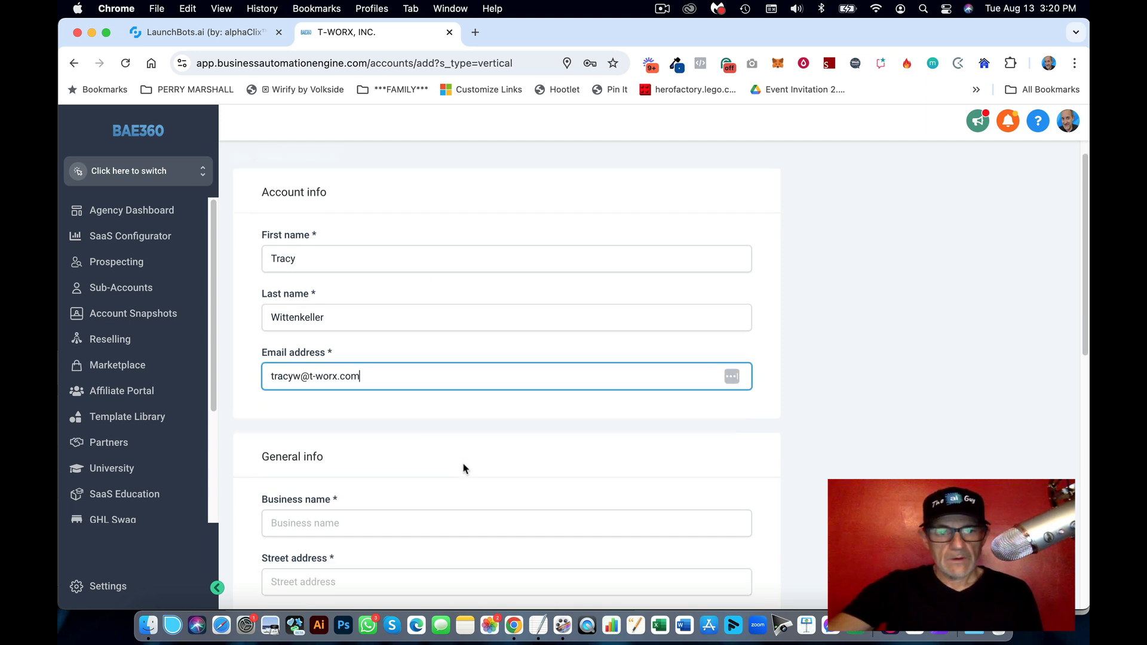
pyautogui.click(385, 404)
pyautogui.write('GO ')
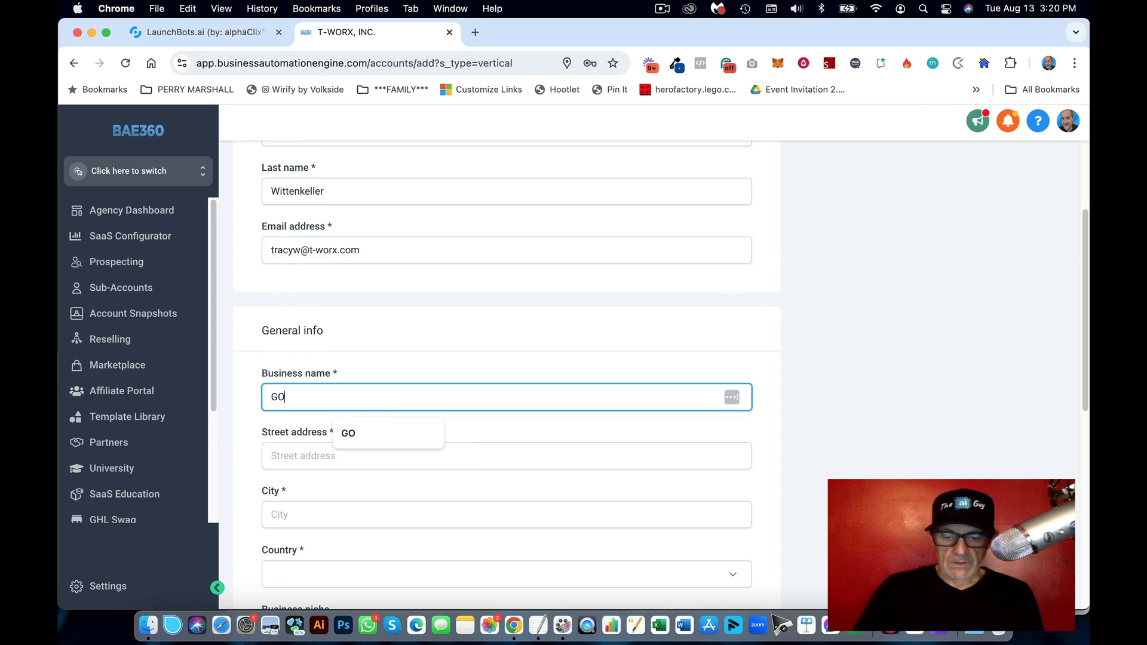
pyautogui.write('GY')
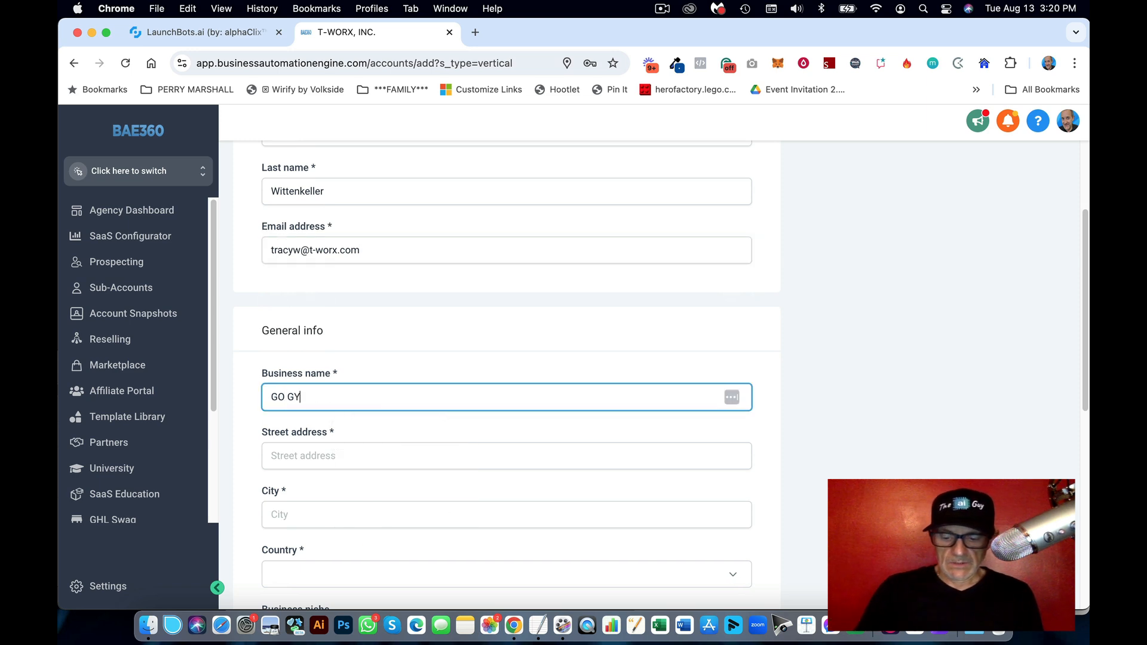
pyautogui.write('M')
pyautogui.click(389, 457)
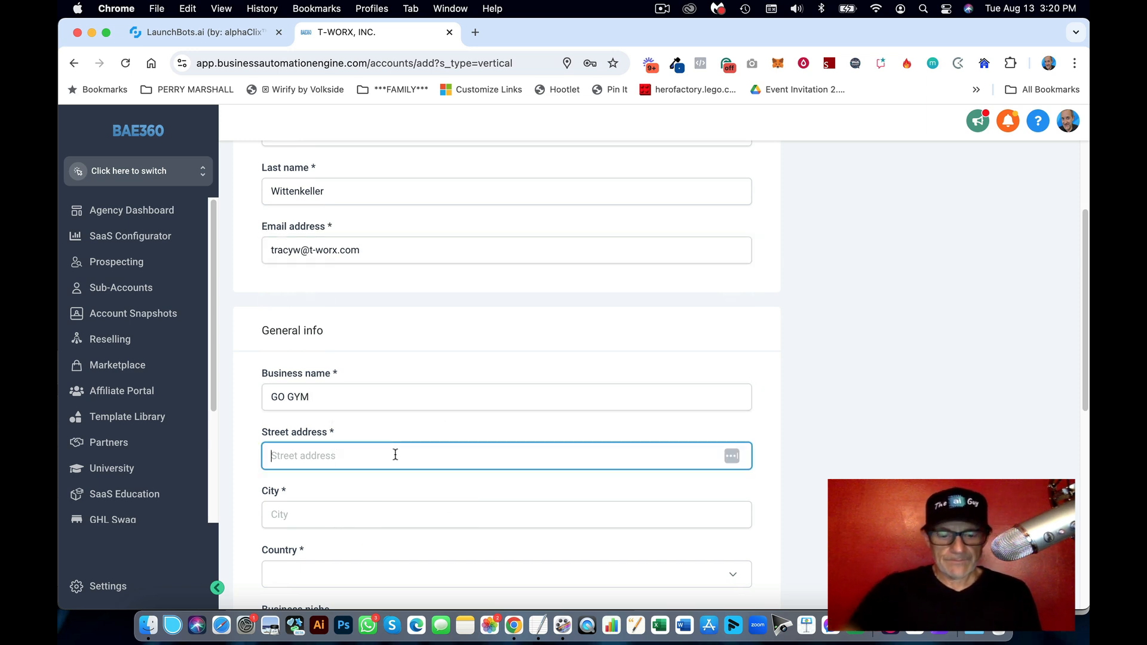
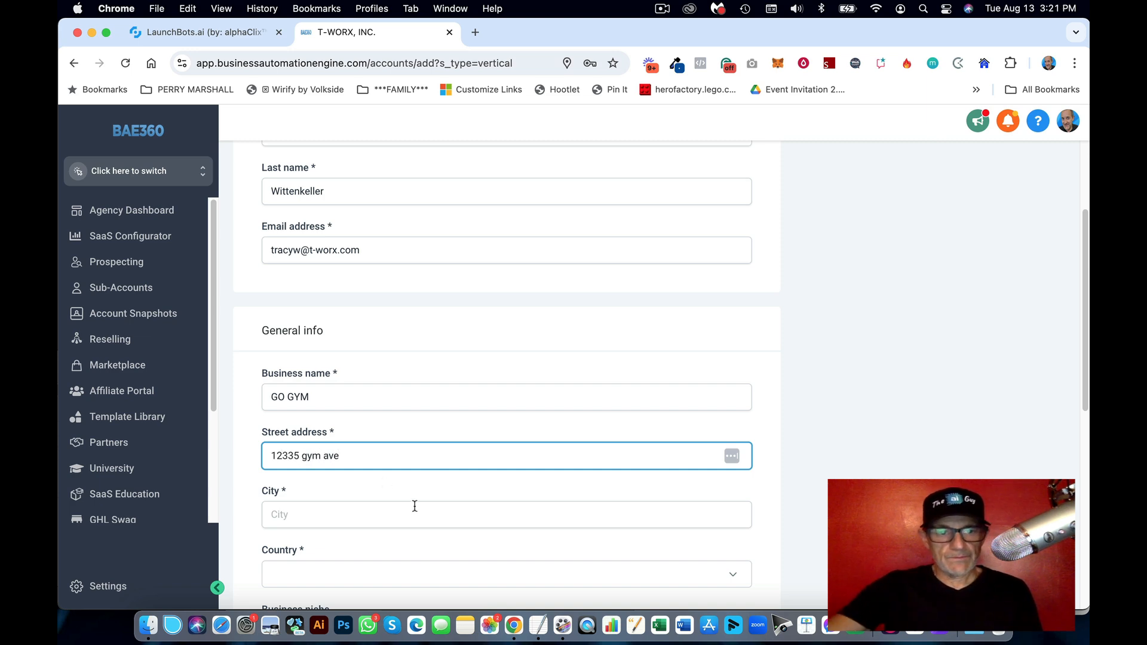
# Step: Choose Boca Raton, FL as the city and United States as the country
pyautogui.scroll(-2, 324, 414)
pyautogui.click(360, 432)
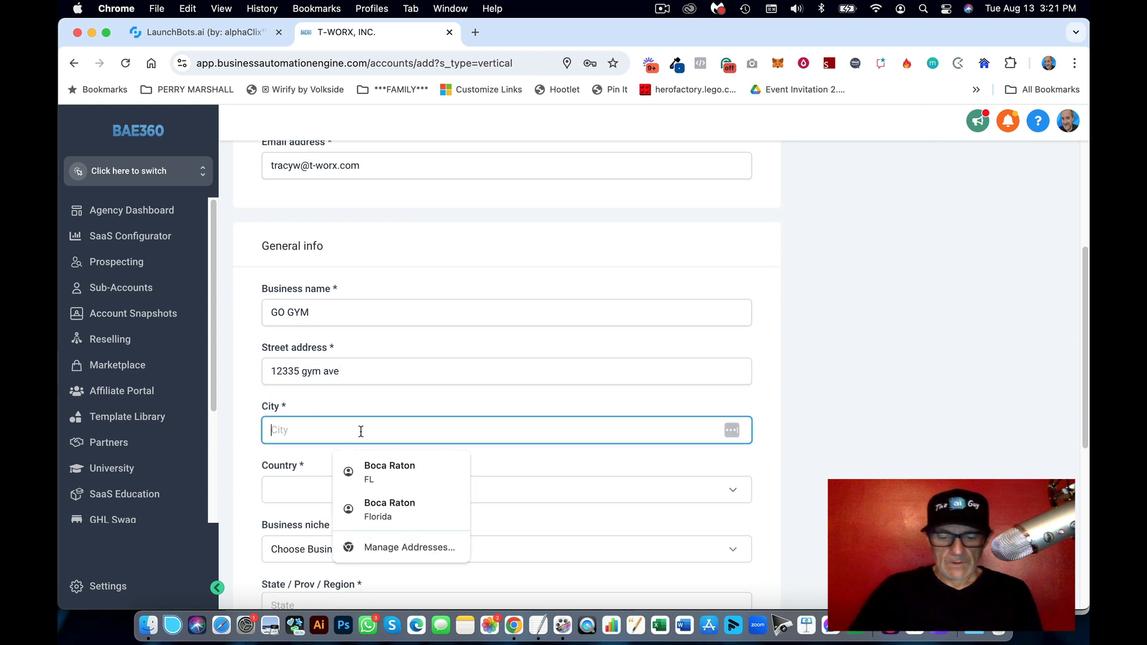
pyautogui.write('boca')
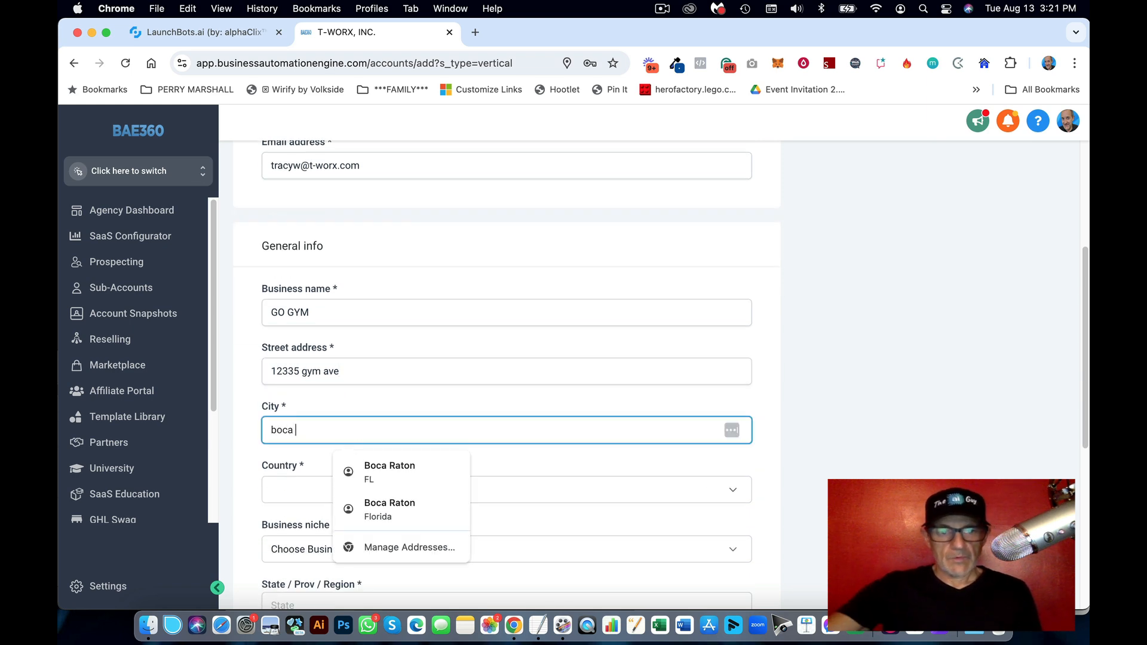
pyautogui.click(382, 473)
pyautogui.click(353, 494)
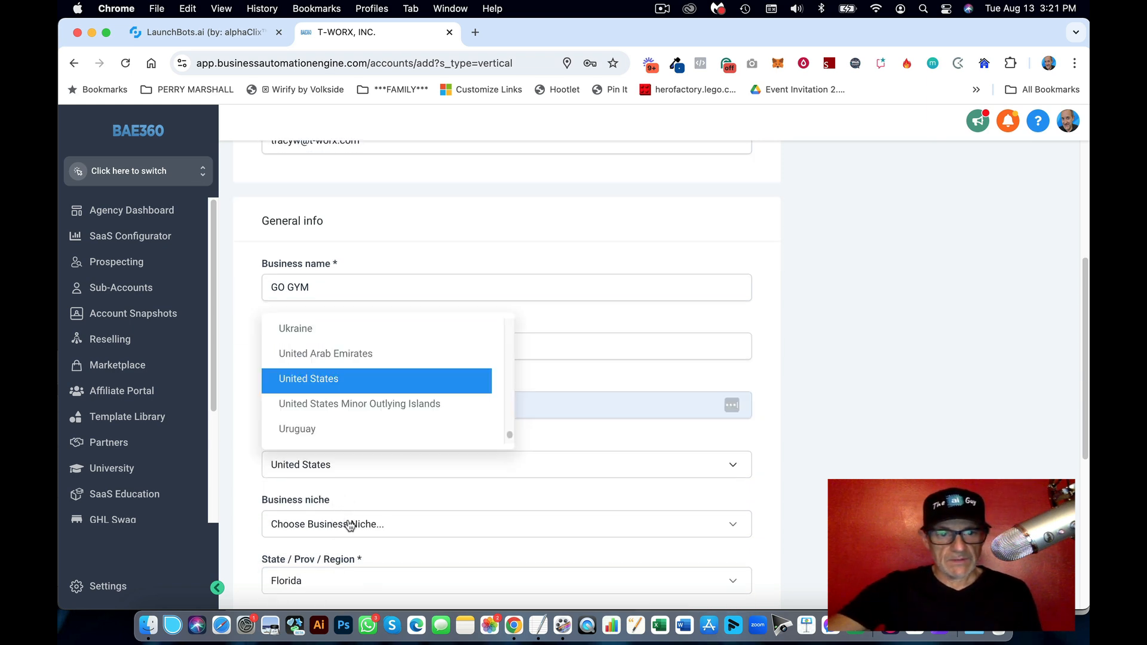
pyautogui.click(329, 391)
pyautogui.scroll(-3, 495, 440)
pyautogui.scroll(-2, 494, 440)
pyautogui.click(351, 373)
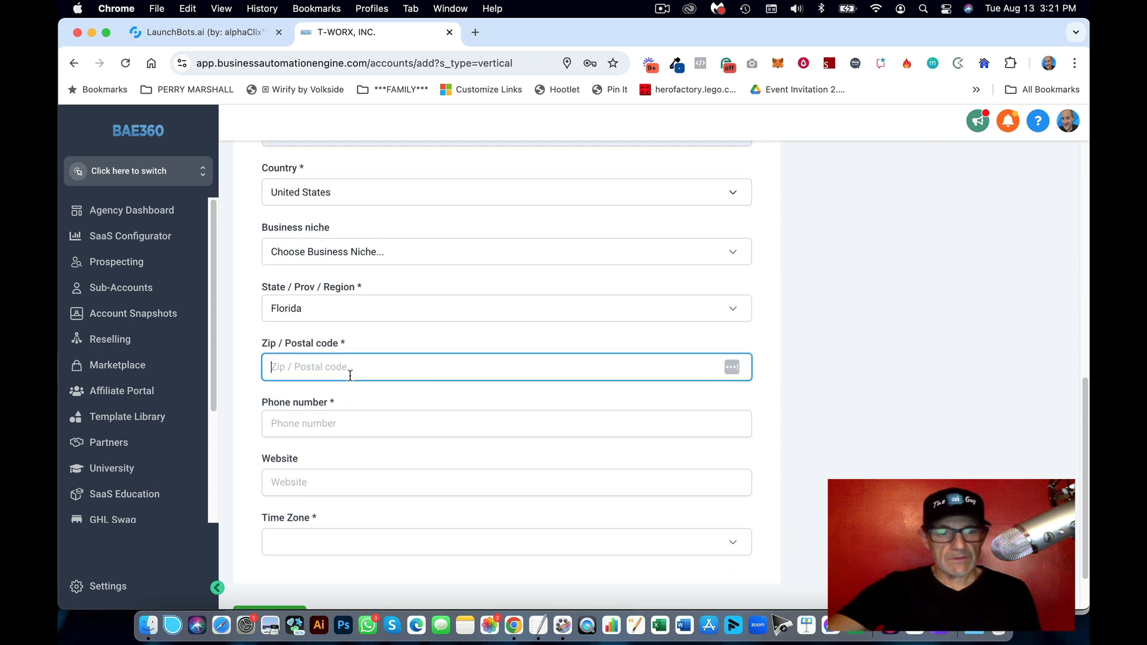
# Step: Enter the corrected zip code and a valid phone number
pyautogui.write('34433')
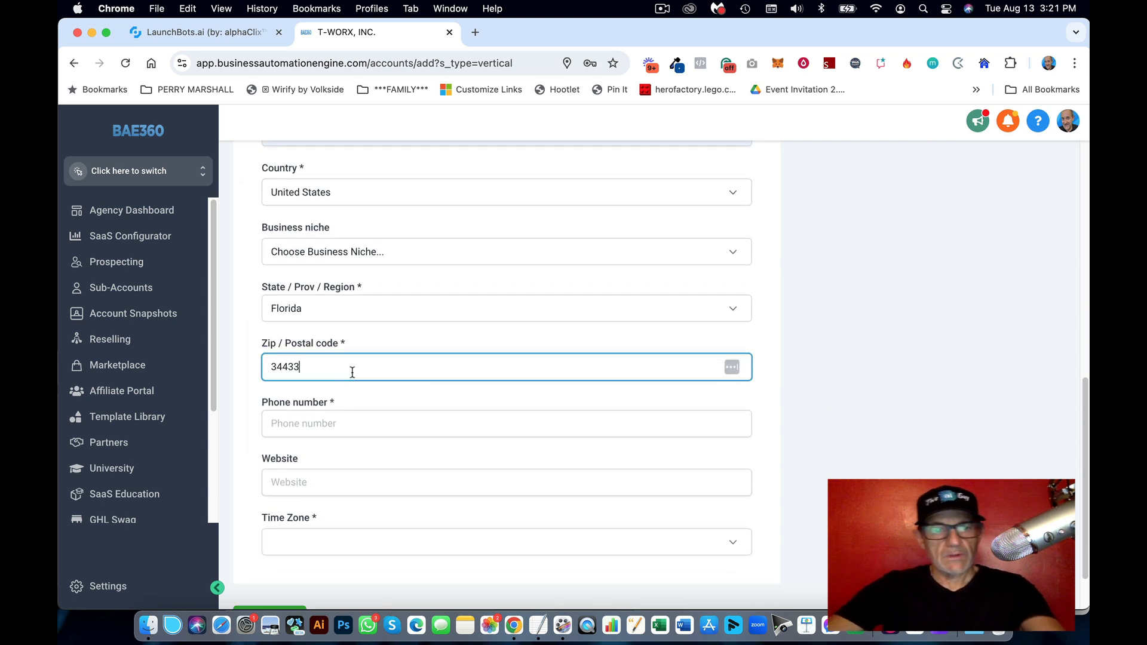
pyautogui.write('433')
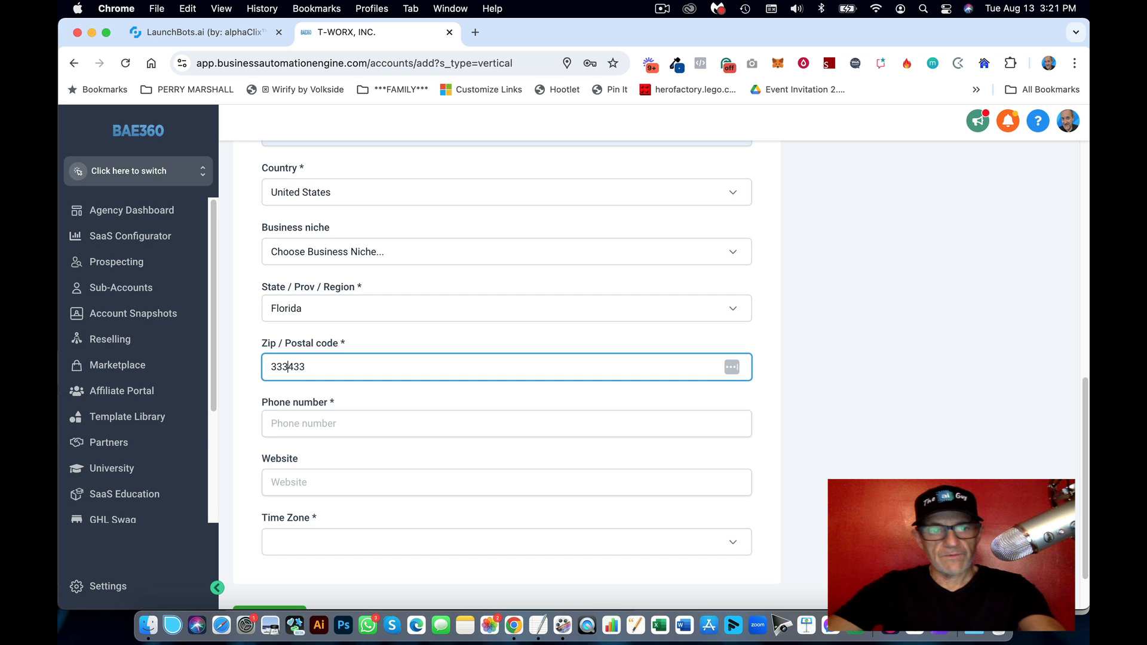
pyautogui.doubleClick(305, 368)
pyautogui.write('33433')
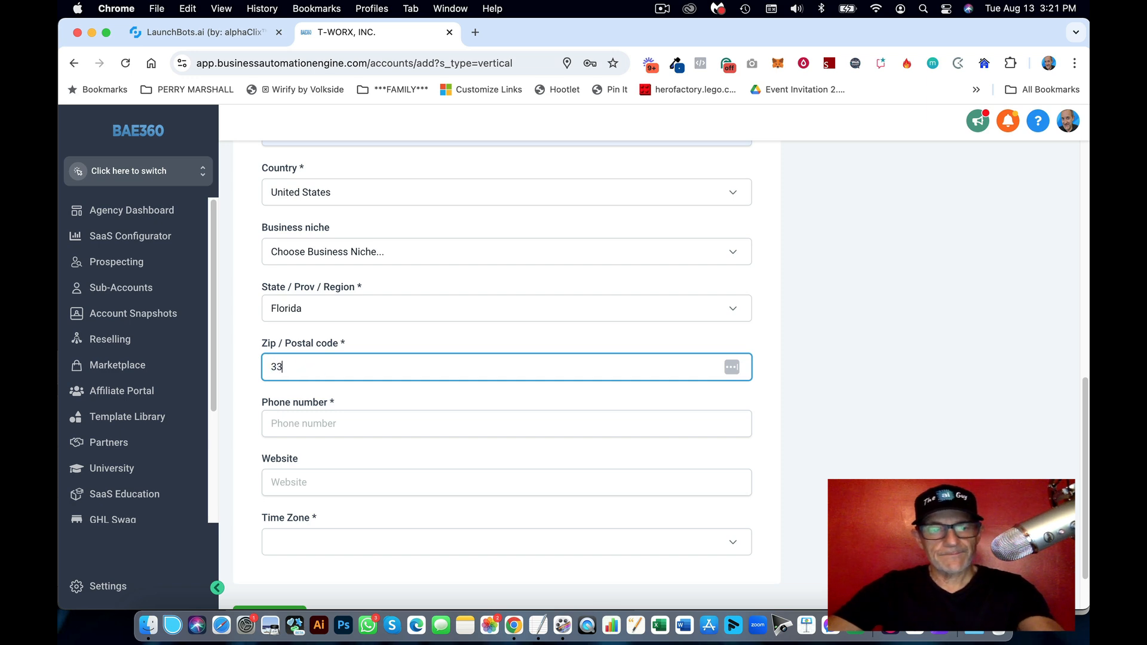
pyautogui.click(330, 420)
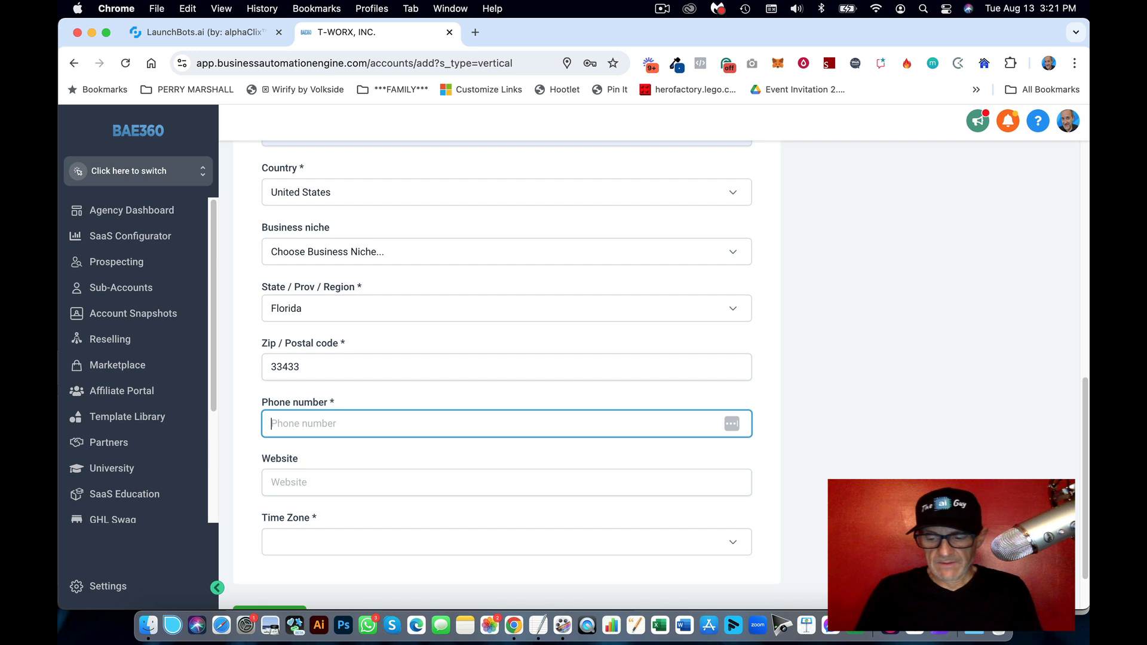
pyautogui.write('+155555512')
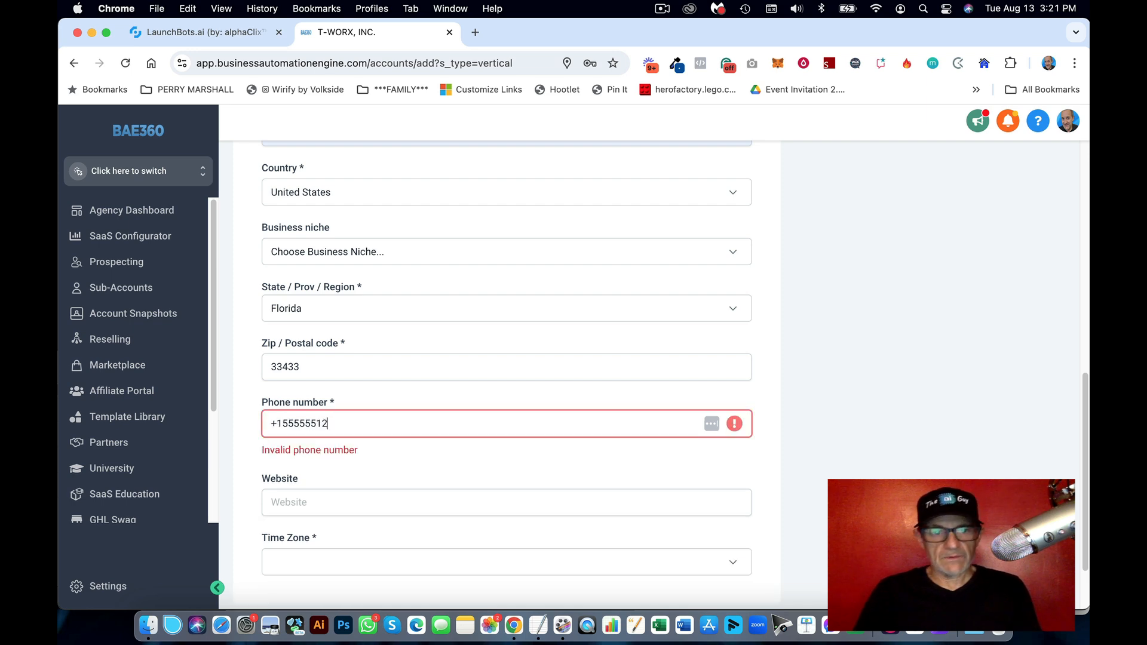
pyautogui.write('12')
pyautogui.tripleClick(312, 424)
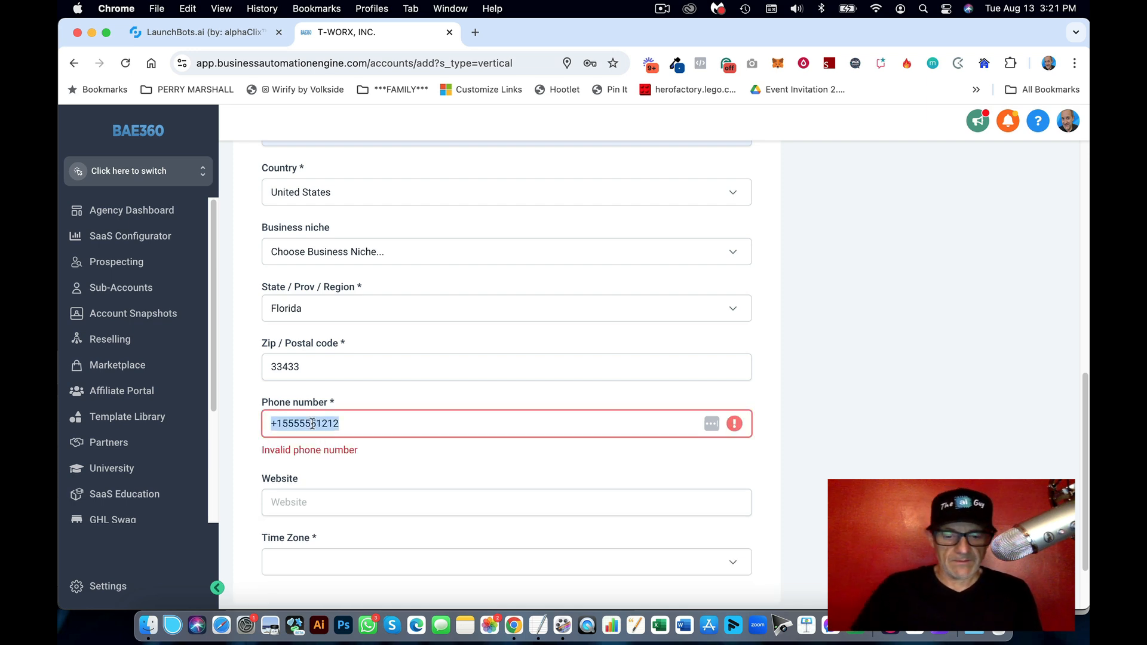
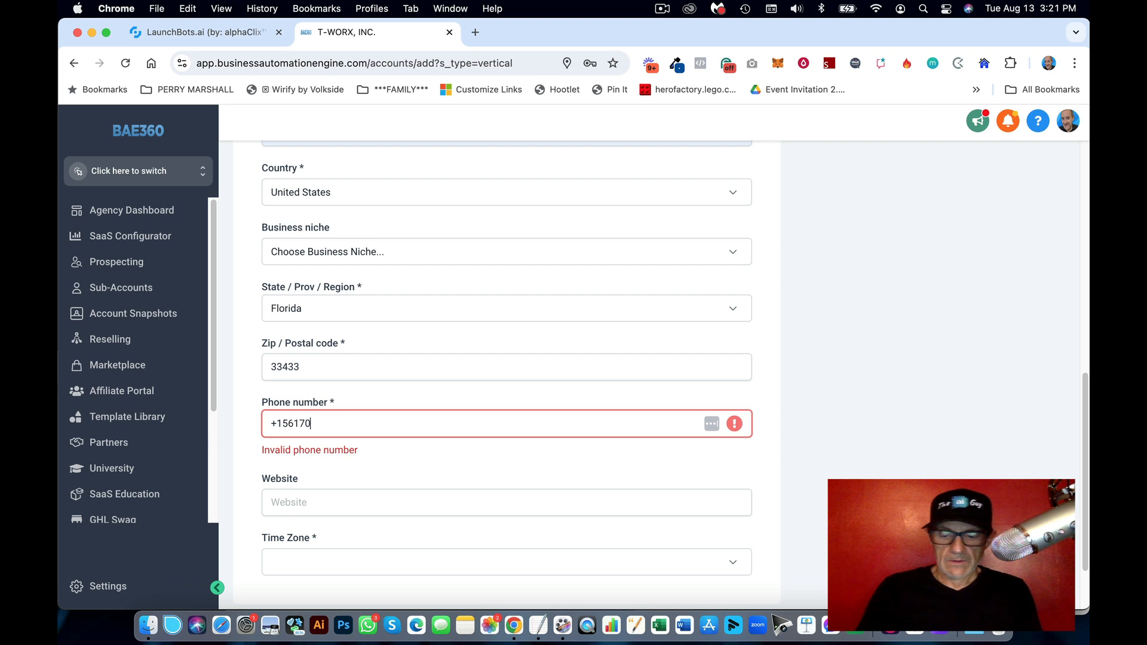
pyautogui.press('Tab')
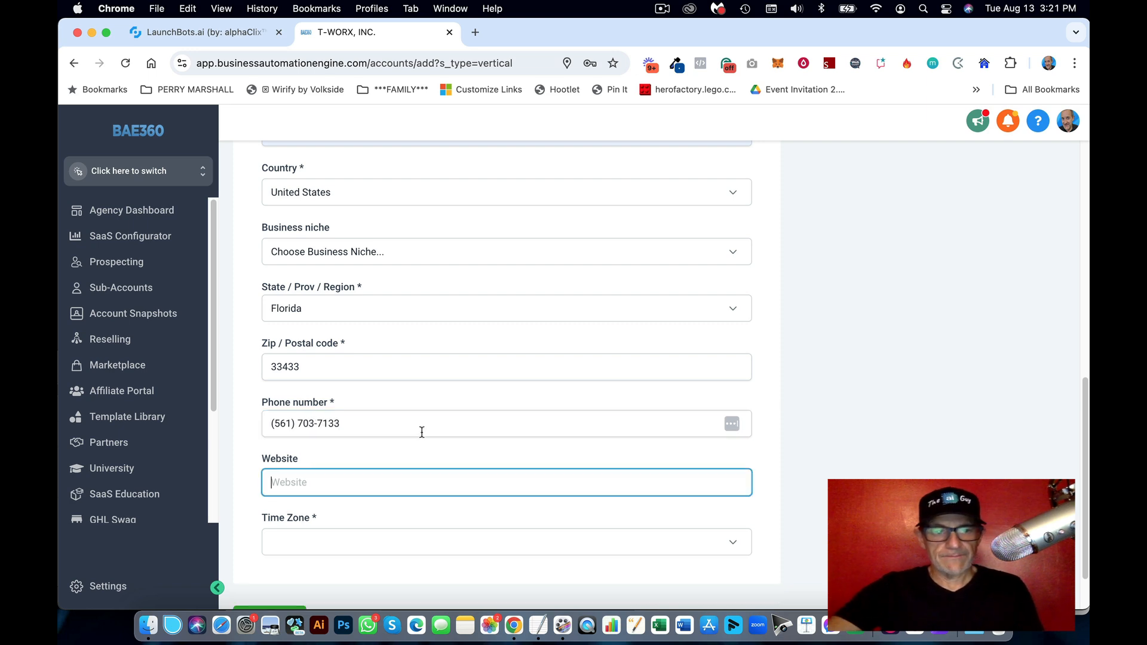
# Step: Set the time zone to GMT-04:00 America/New_York (EDT) and save the sub-account
pyautogui.click(442, 538)
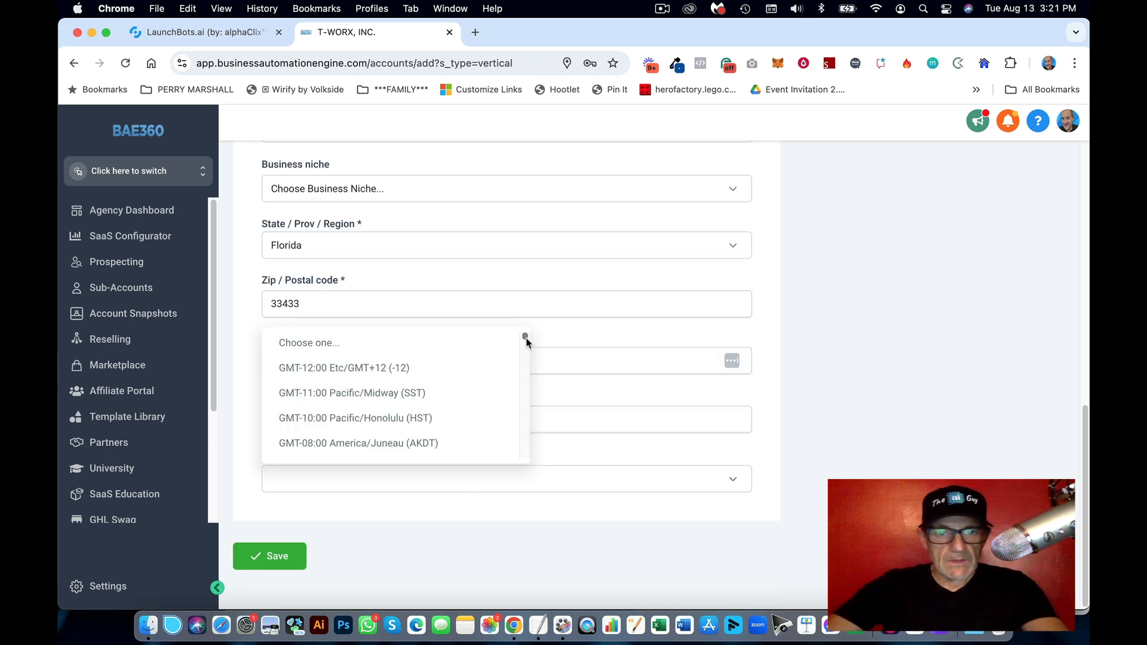
pyautogui.moveTo(525, 335); pyautogui.dragTo(522, 370)
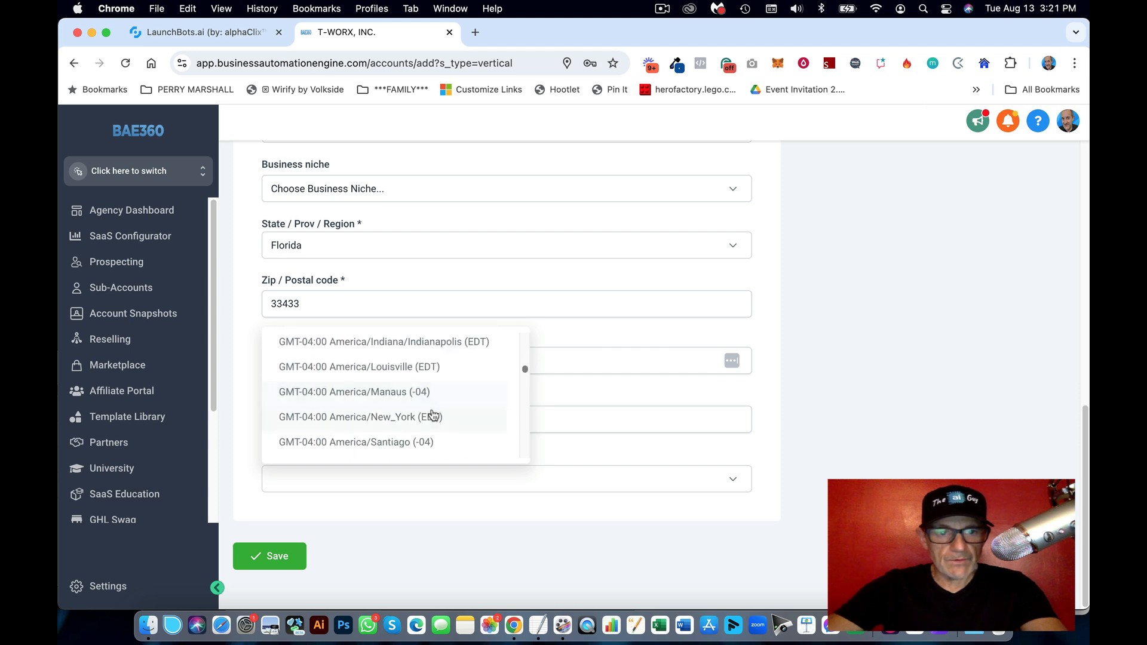
pyautogui.click(428, 416)
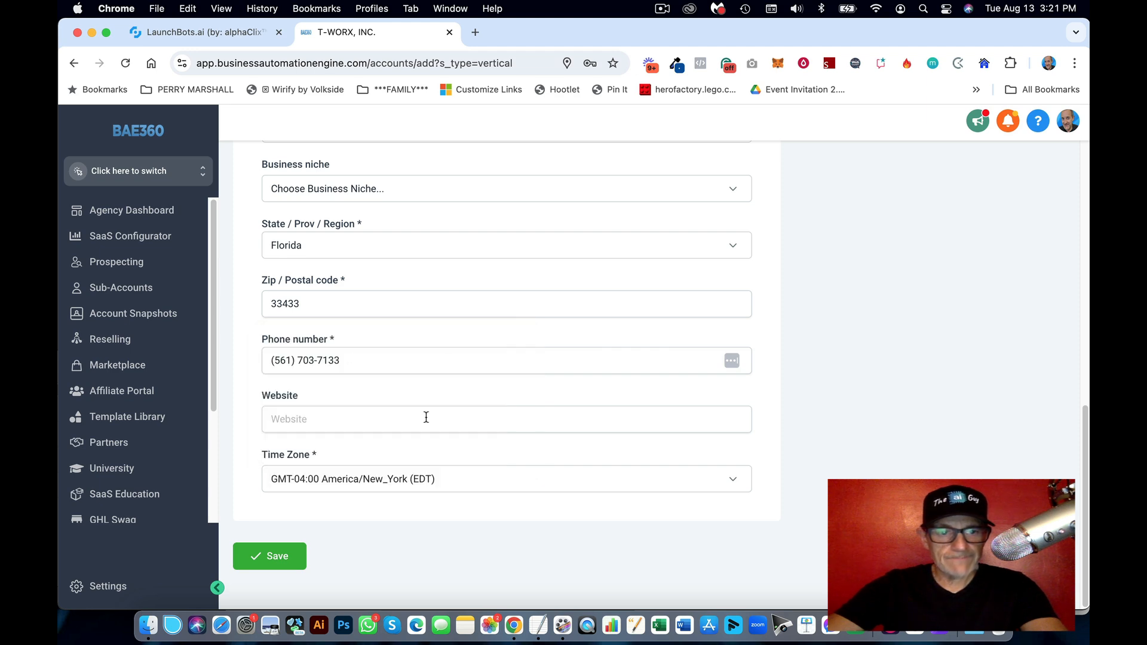
pyautogui.click(277, 556)
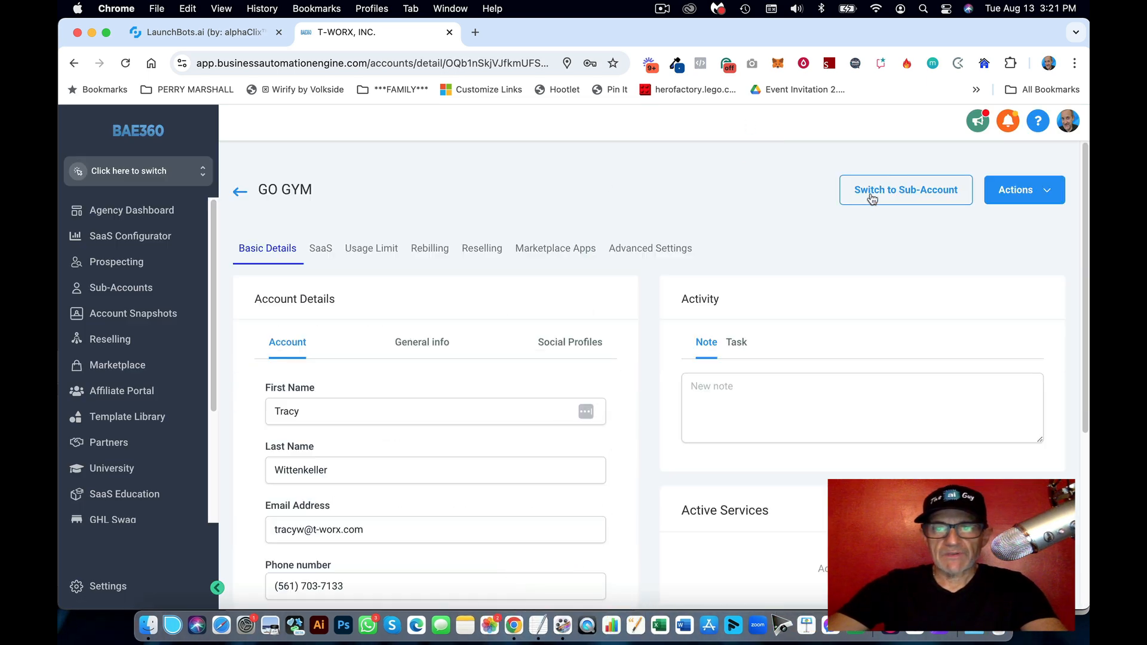
# Step: Switch into the GO GYM sub-account and go to its Calendars page
pyautogui.click(926, 191)
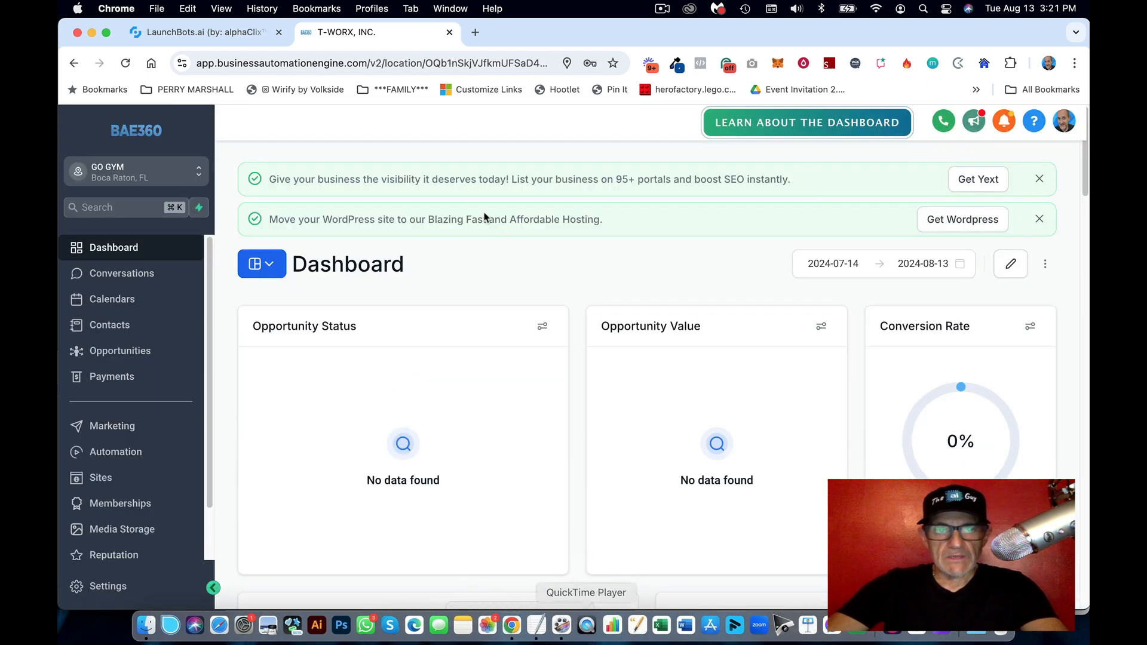
pyautogui.click(135, 302)
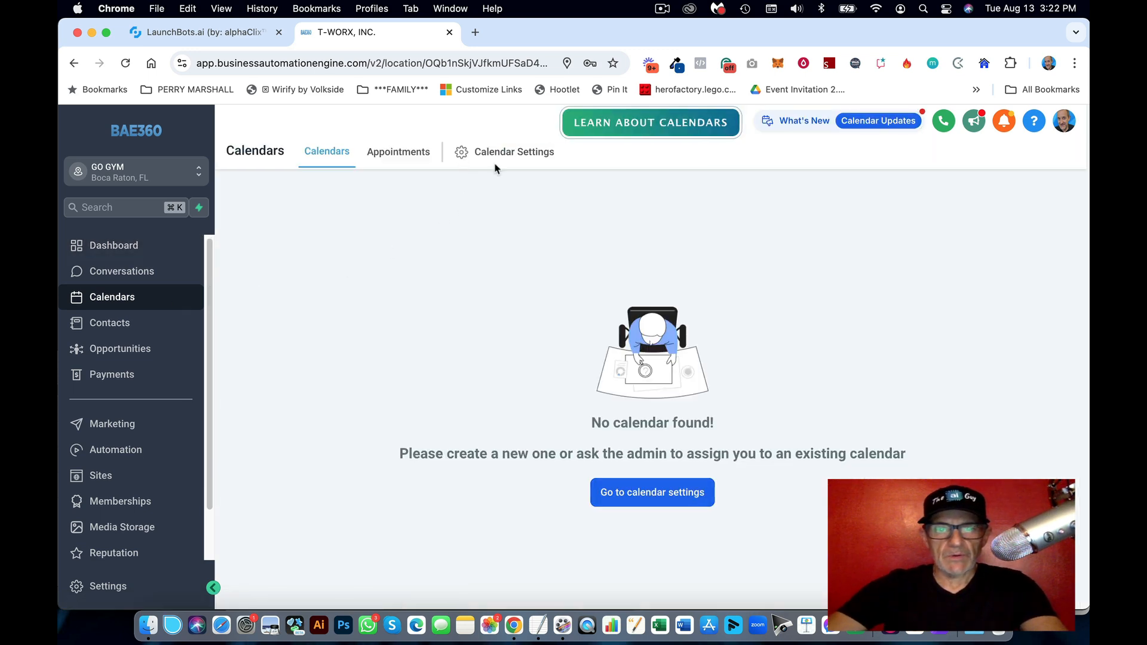
# Step: Copy GoGym123 from the notes and start a Simple Calendar with that name
pyautogui.click(538, 625)
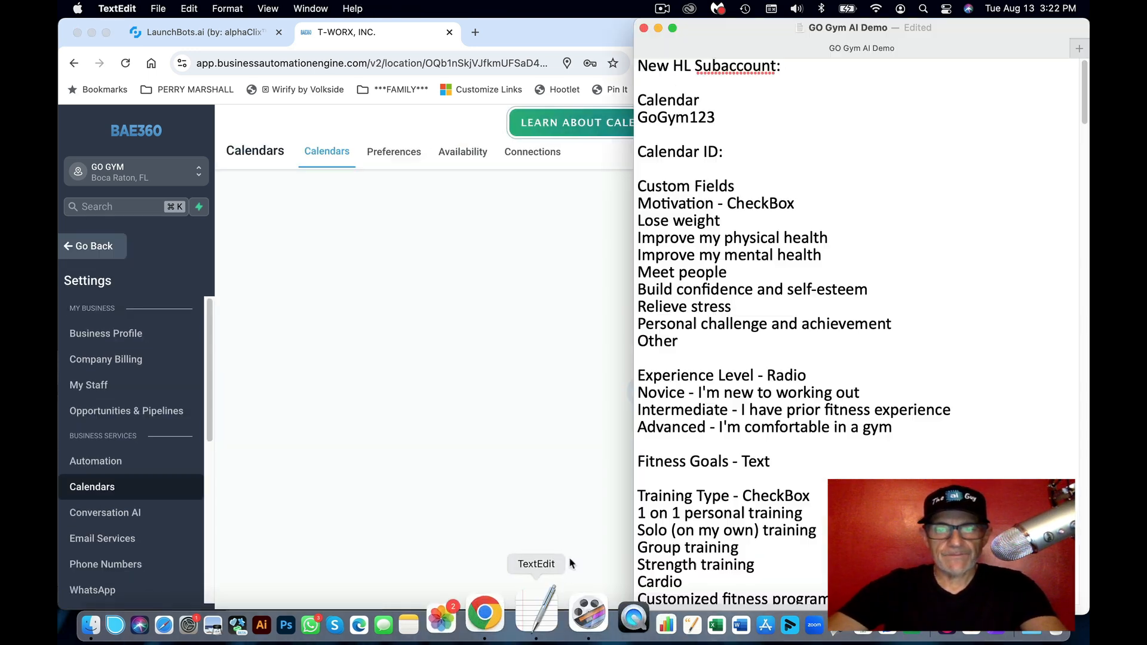
pyautogui.doubleClick(675, 117)
pyautogui.press('super+c')
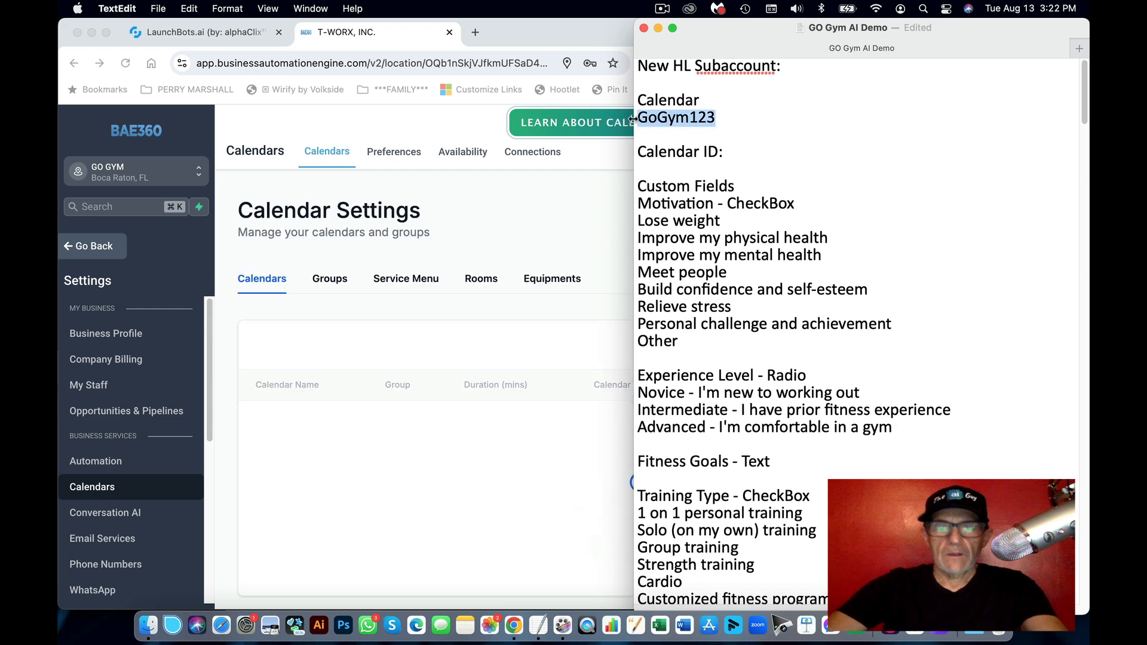
pyautogui.click(545, 338)
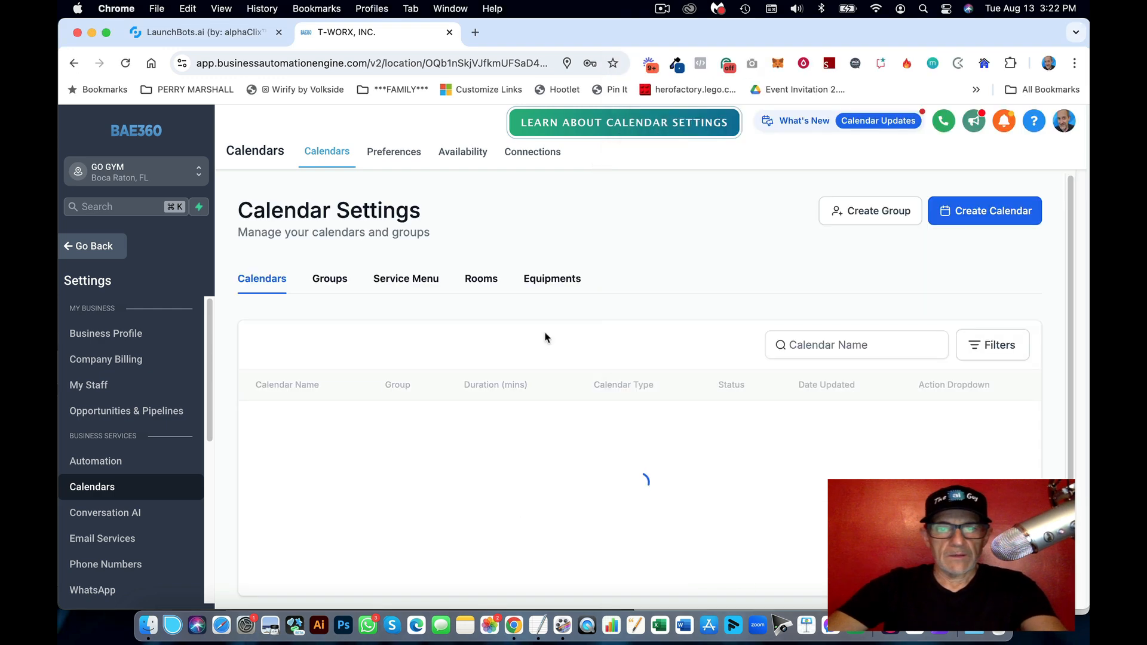
pyautogui.click(980, 218)
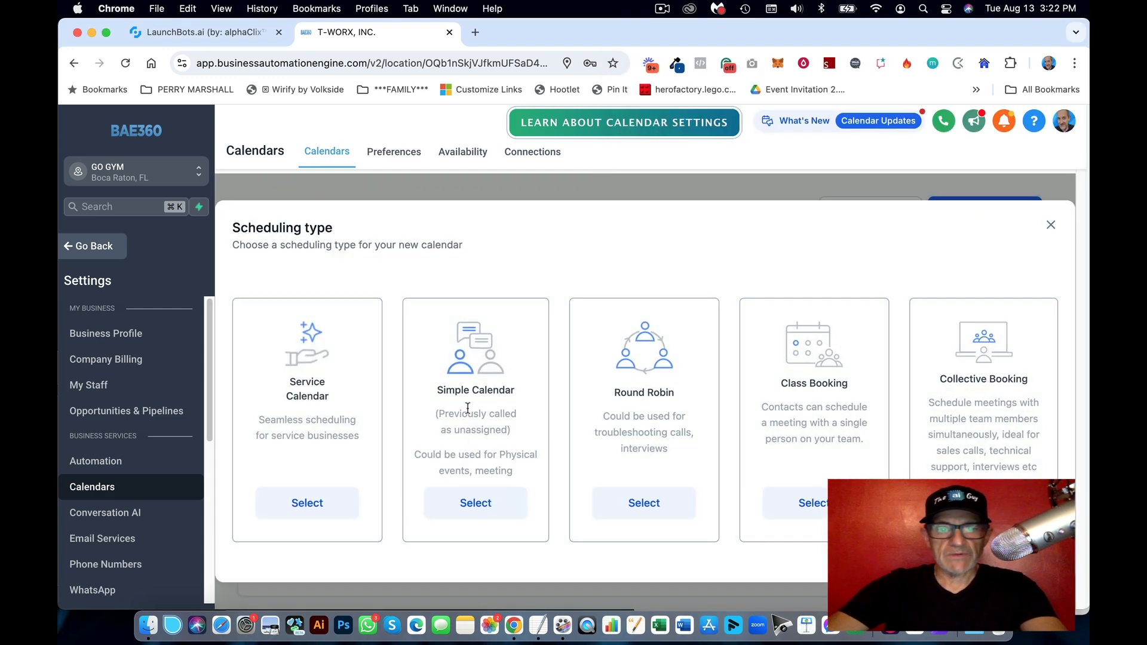
pyautogui.click(481, 503)
pyautogui.press('super+v')
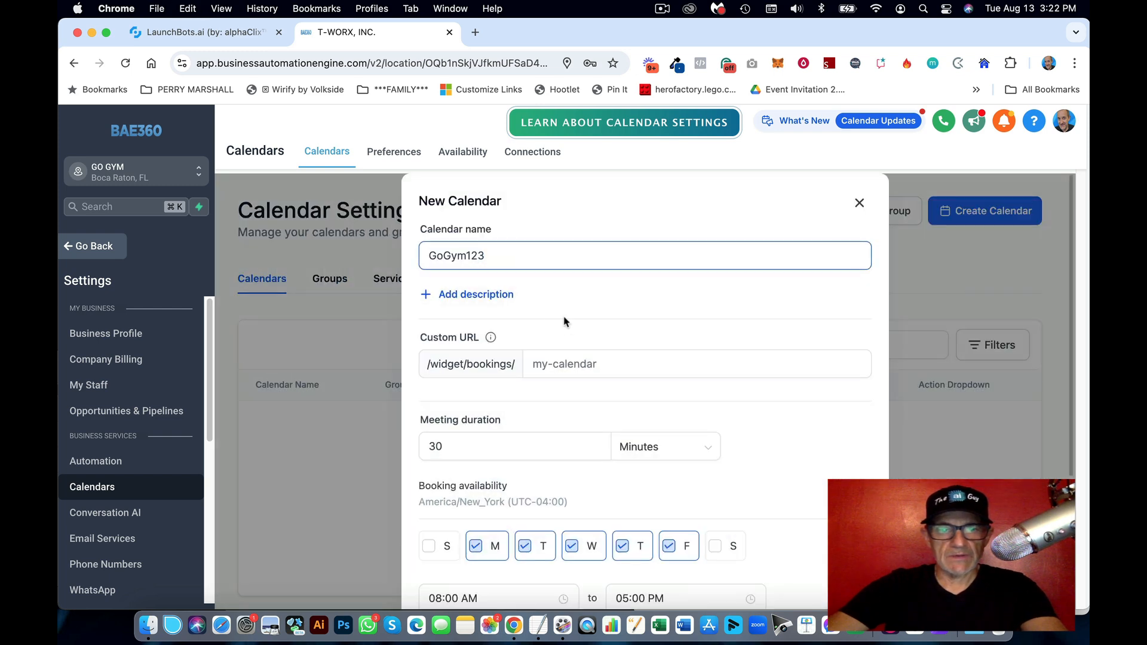
pyautogui.click(608, 363)
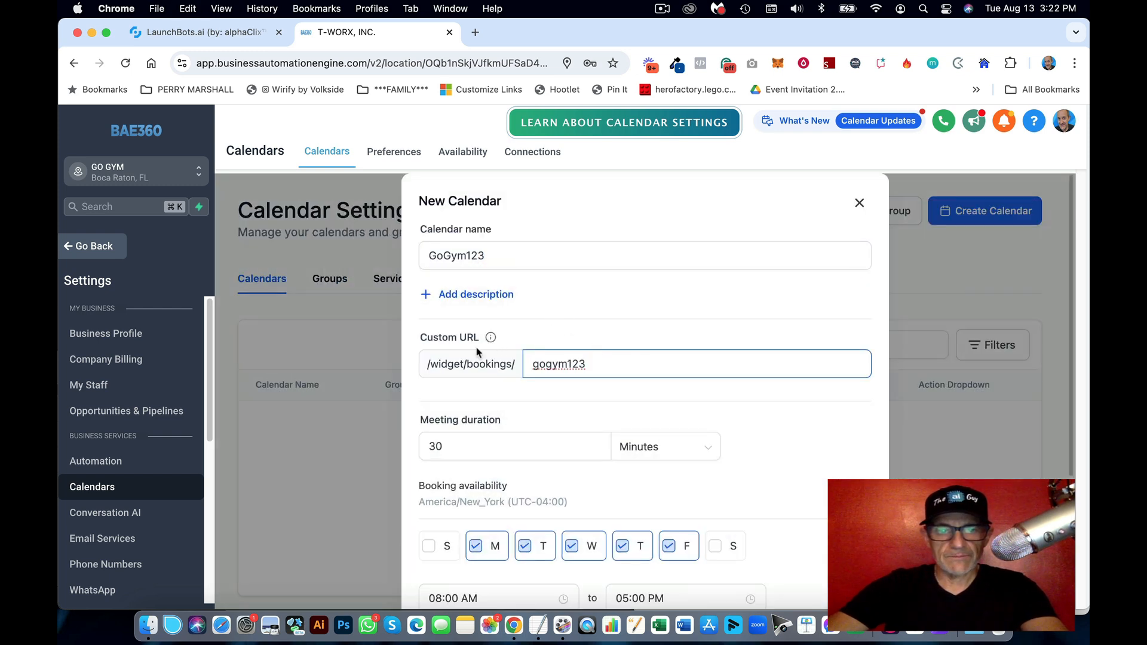
# Step: Add Sunday and Saturday to the bookable days and create the calendar
pyautogui.scroll(-5, 744, 407)
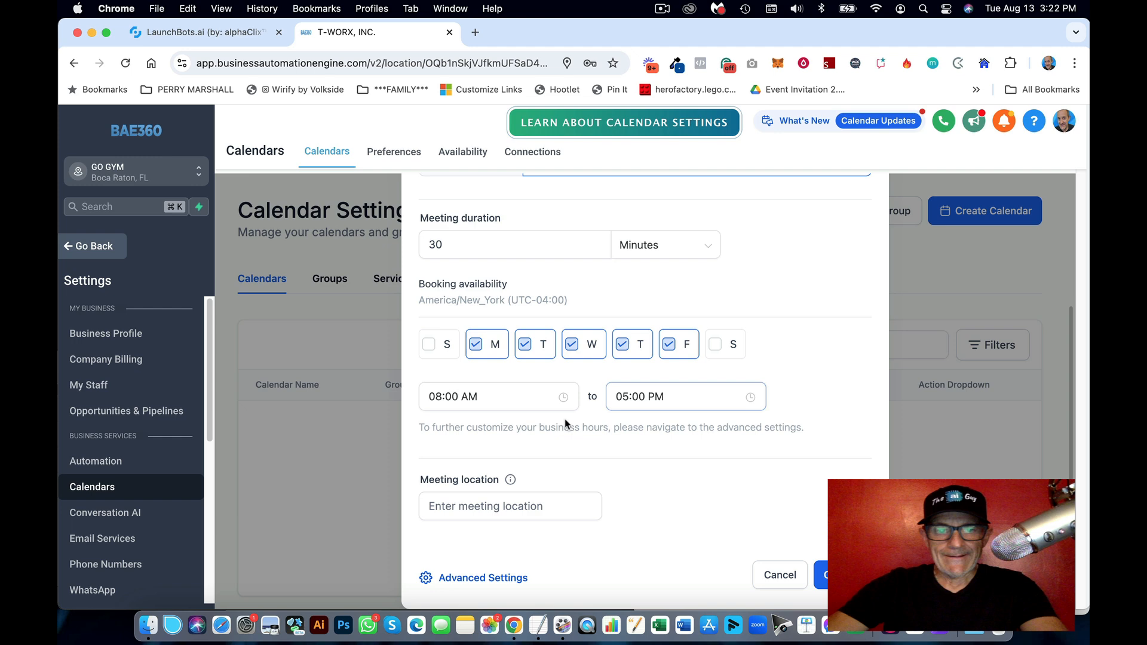
pyautogui.click(451, 397)
pyautogui.click(640, 388)
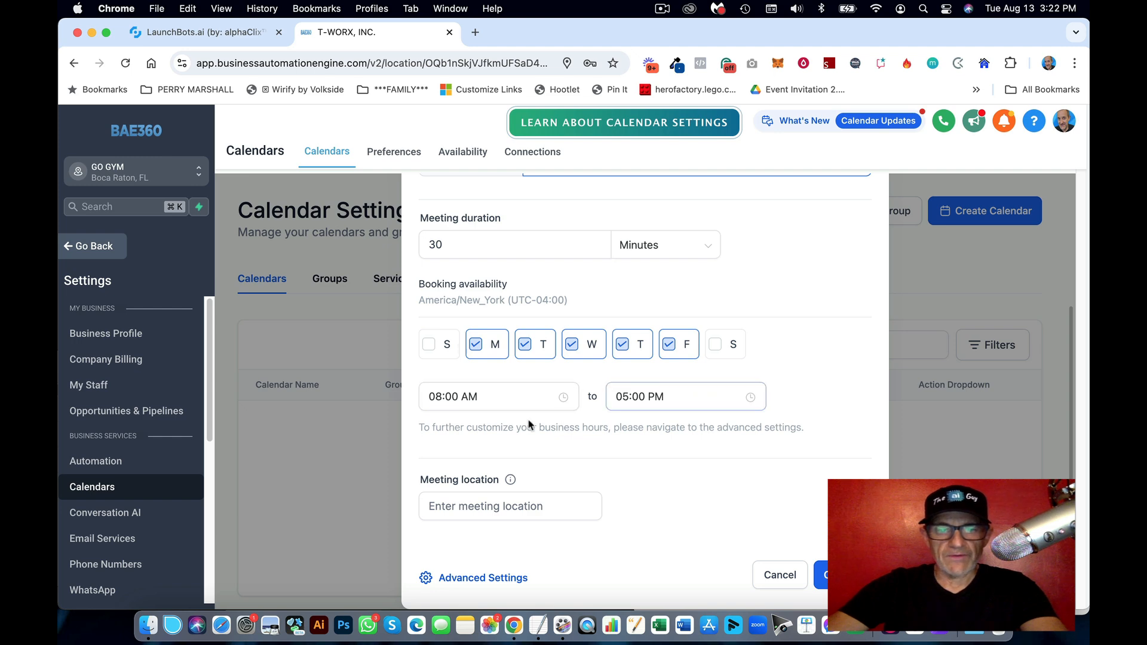
pyautogui.click(470, 397)
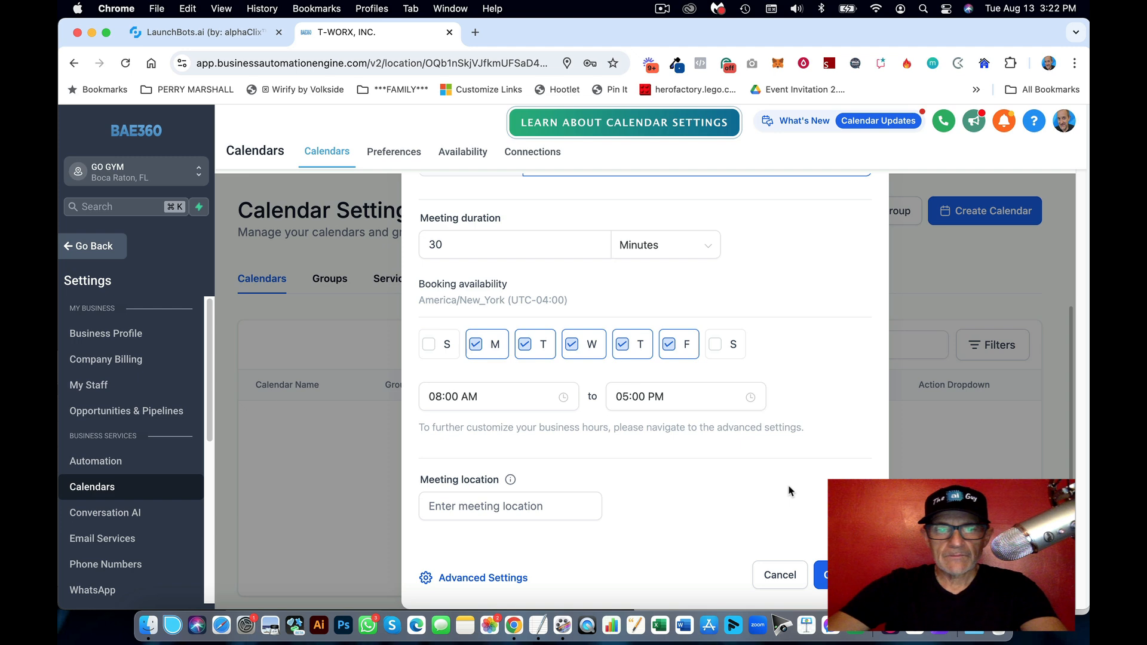
pyautogui.click(428, 344)
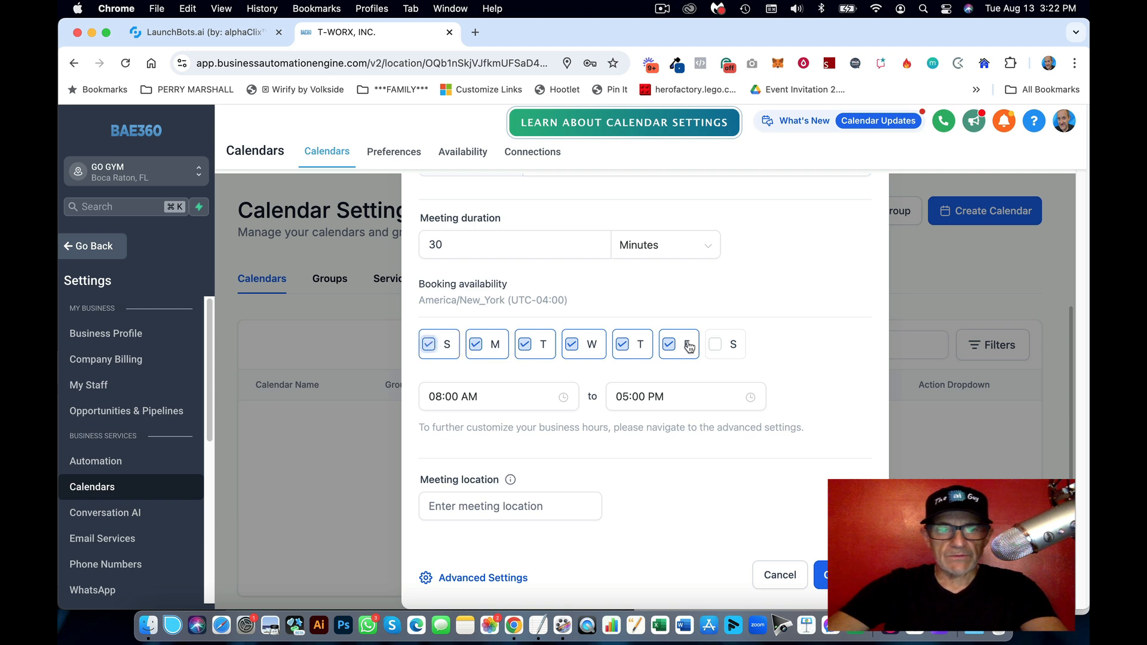
pyautogui.click(720, 344)
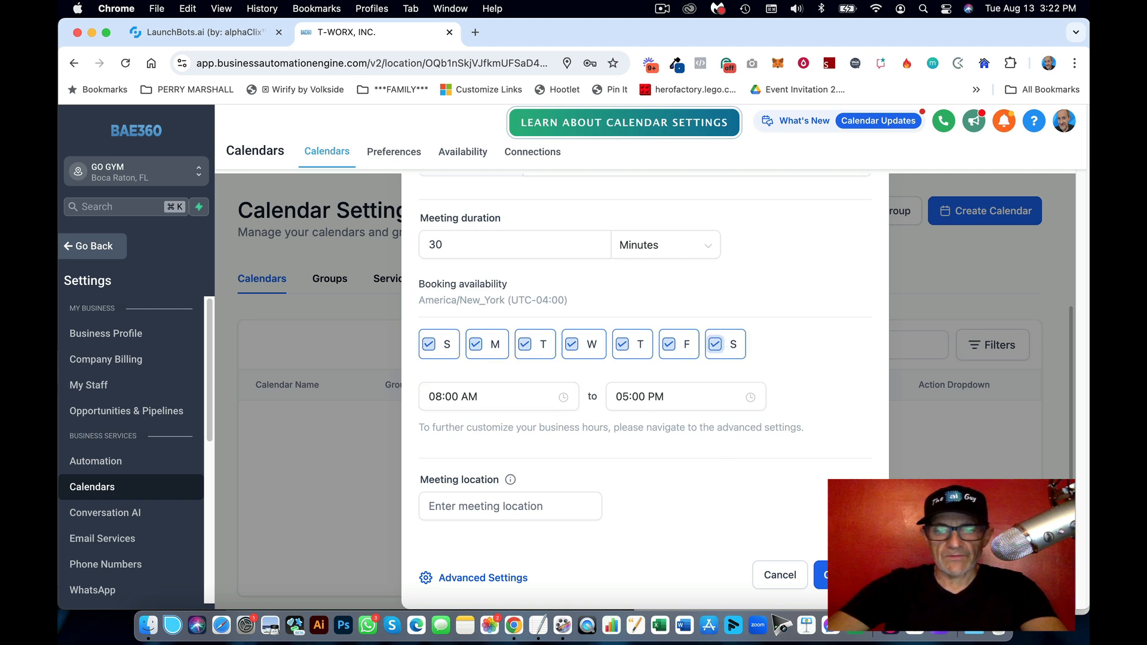
pyautogui.click(843, 574)
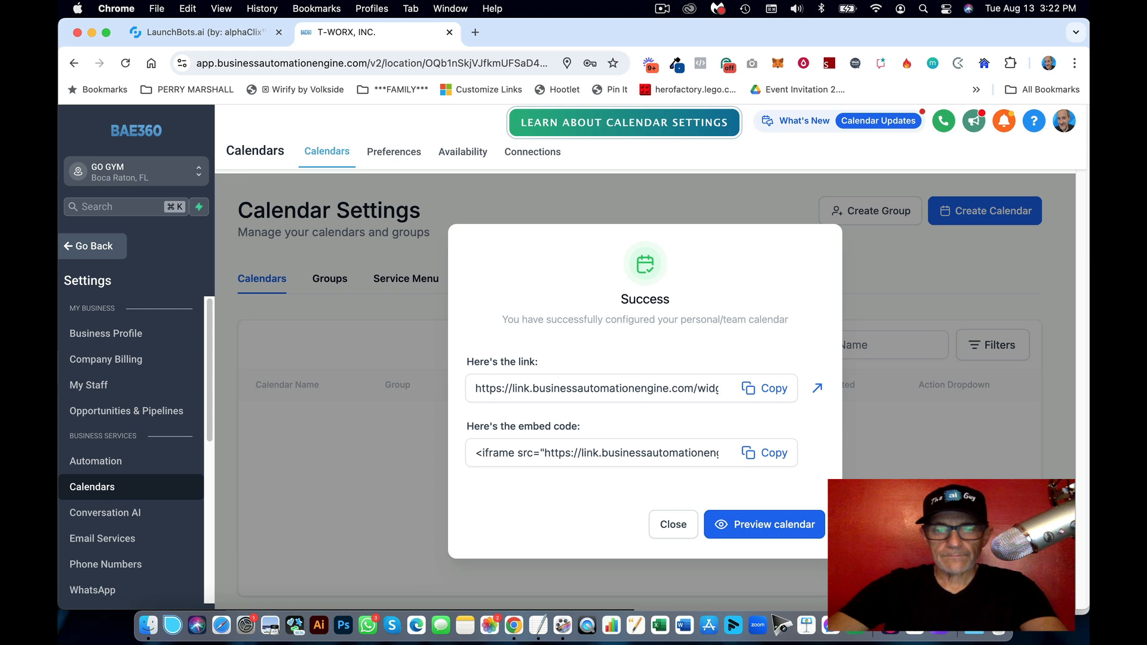
# Step: Copy the new GoGym123 calendar's Id from the calendar list
pyautogui.click(674, 522)
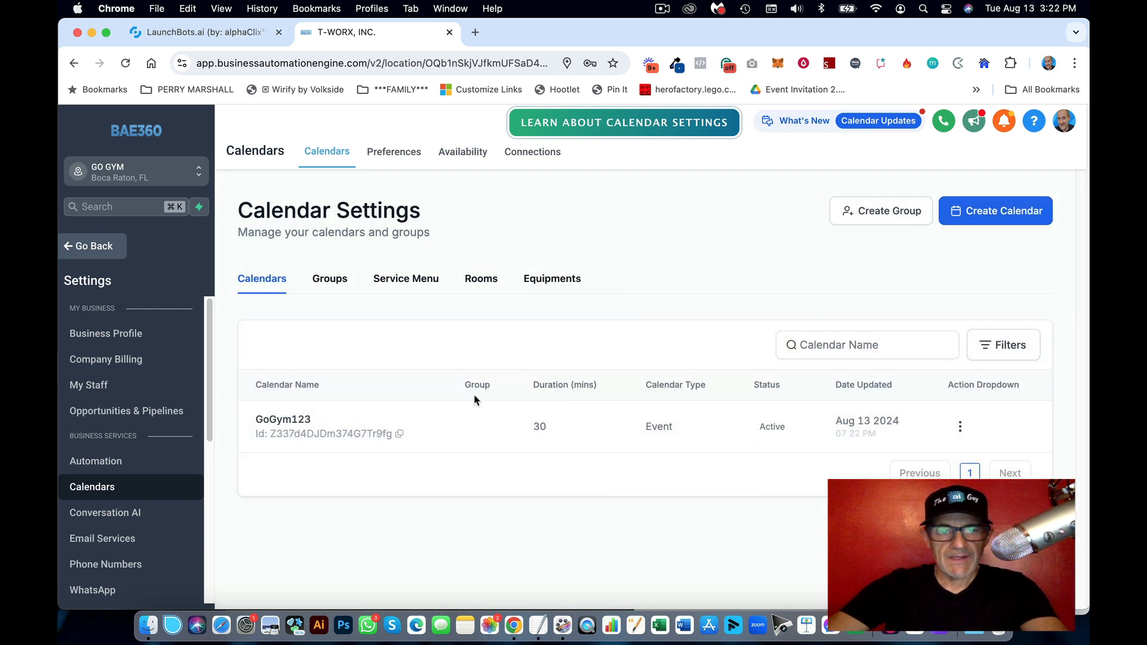
pyautogui.click(399, 435)
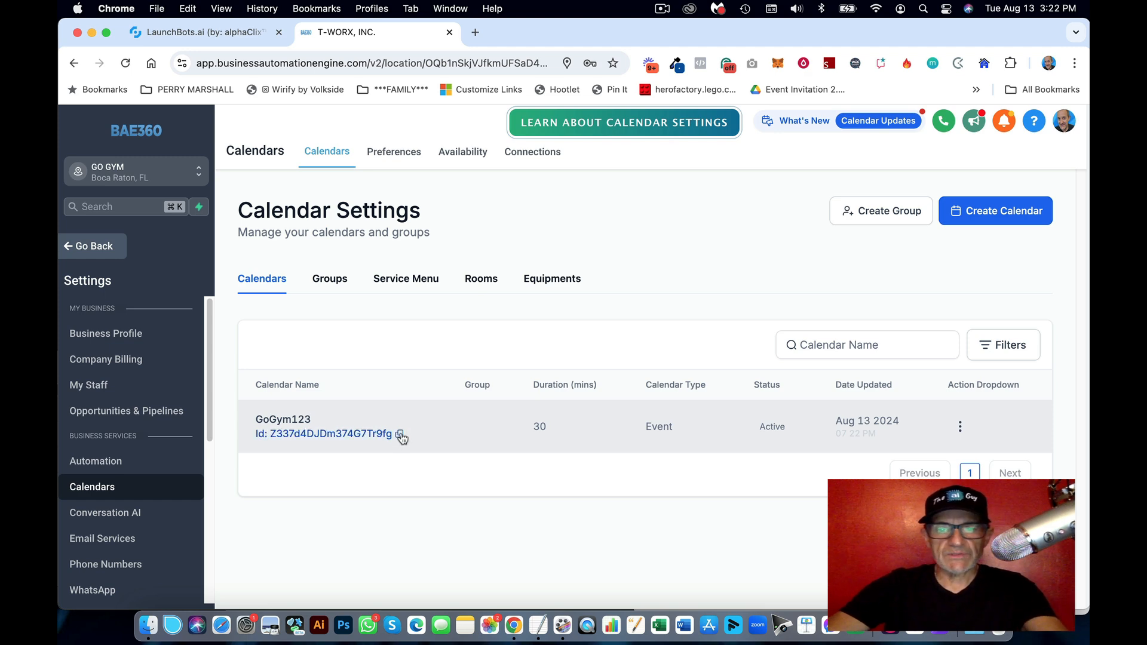
pyautogui.click(400, 435)
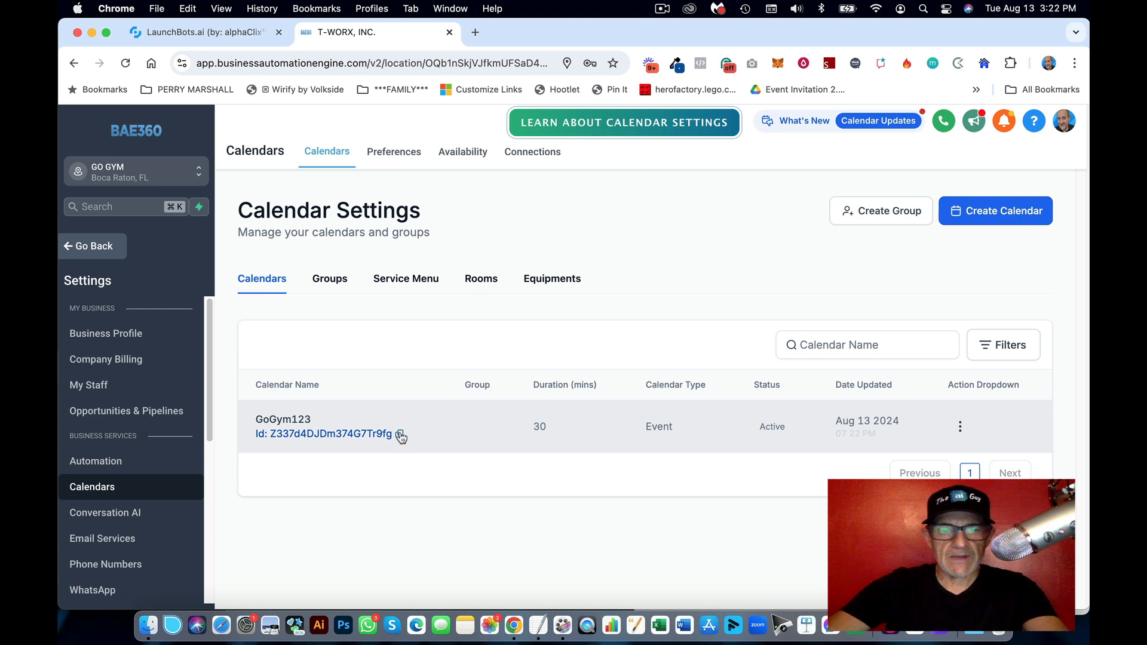
pyautogui.click(400, 435)
# Step: Paste the calendar Id after 'Calendar ID:' in the GO Gym AI Demo notes
pyautogui.click(538, 625)
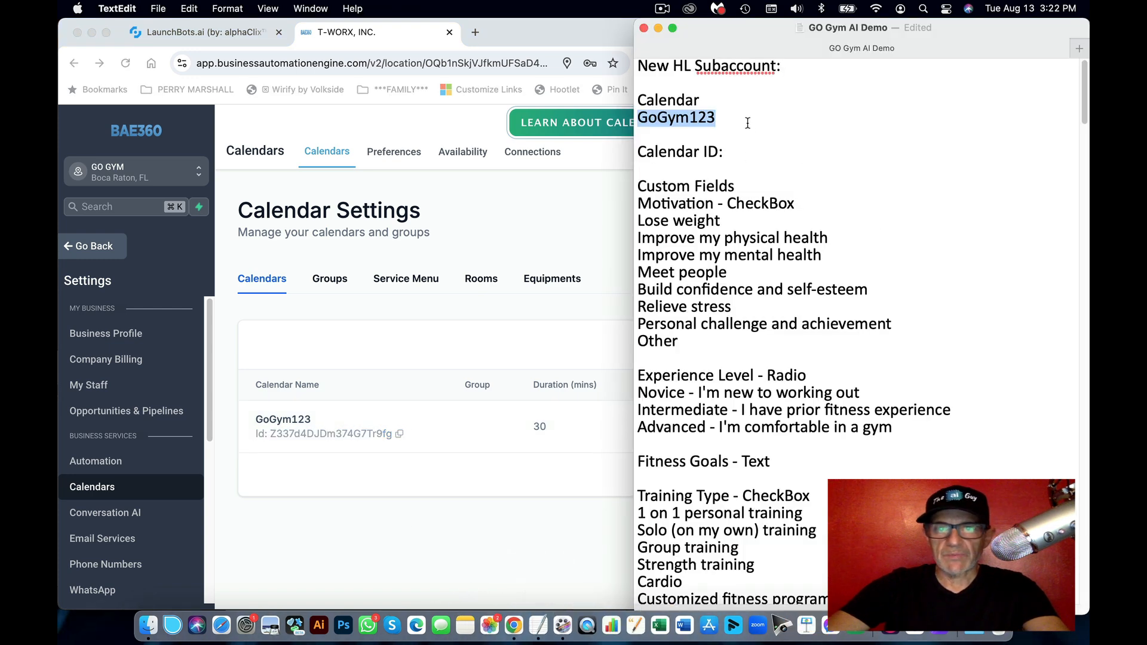
pyautogui.click(755, 155)
pyautogui.press('super+v')
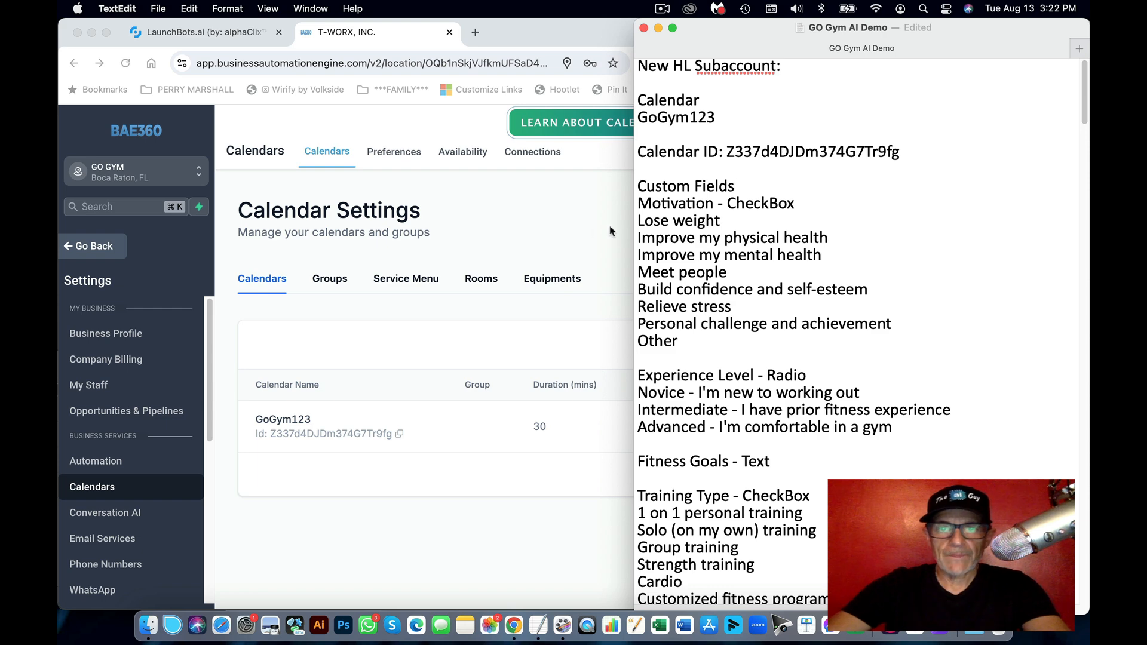
# Step: Copy the word Motivation from the notes and return to the browser
pyautogui.click(793, 220)
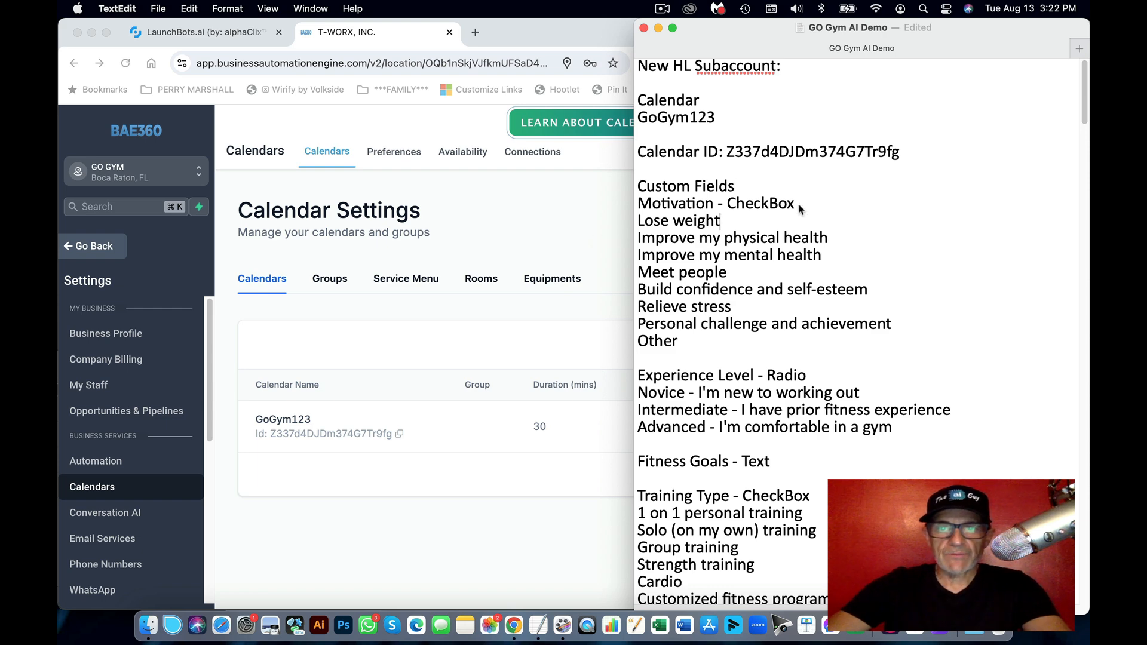
pyautogui.doubleClick(675, 205)
pyautogui.press('super+c')
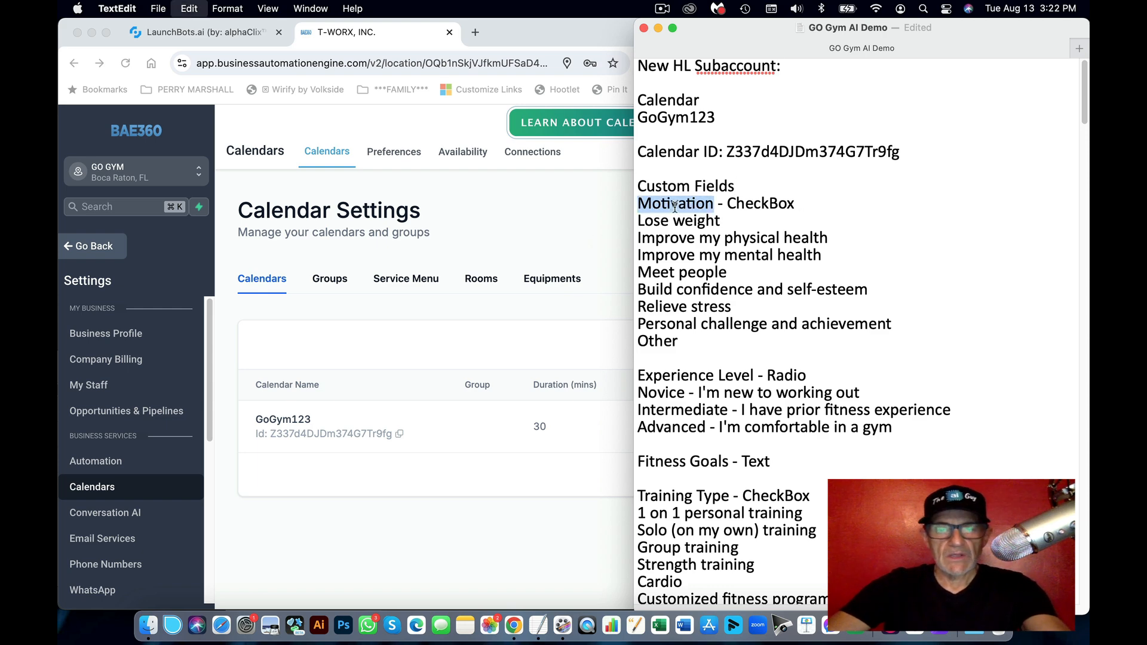
pyautogui.click(564, 236)
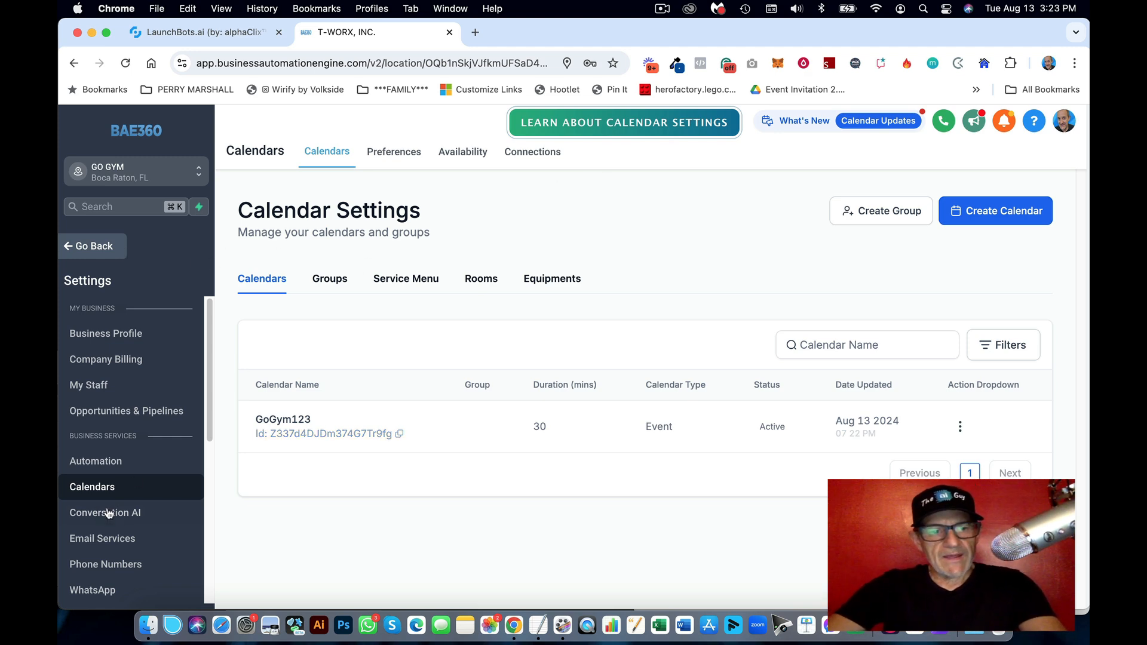
# Step: Create a Contact custom field folder named GO GYM and open it
pyautogui.scroll(-5, 137, 481)
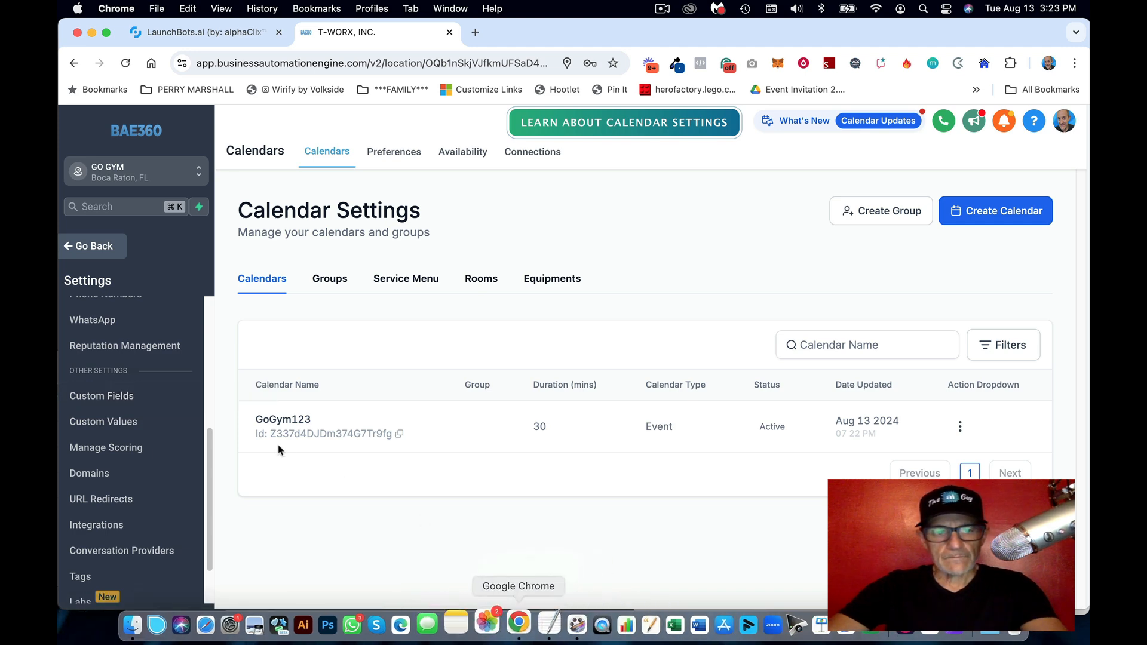
pyautogui.click(129, 402)
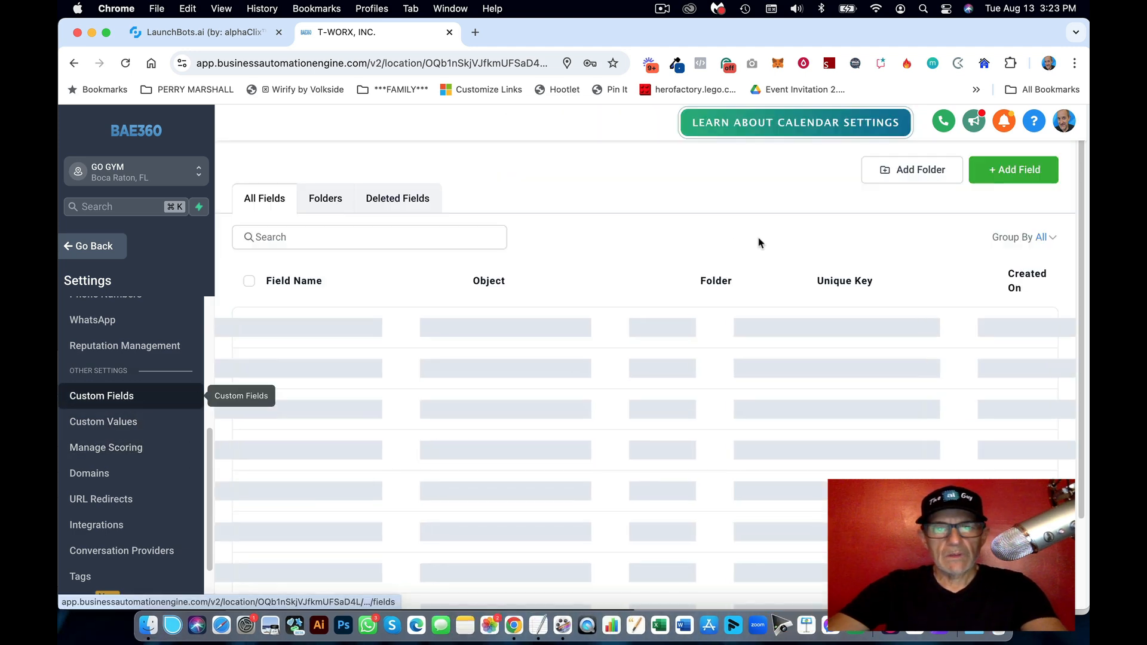
pyautogui.click(336, 205)
pyautogui.click(910, 174)
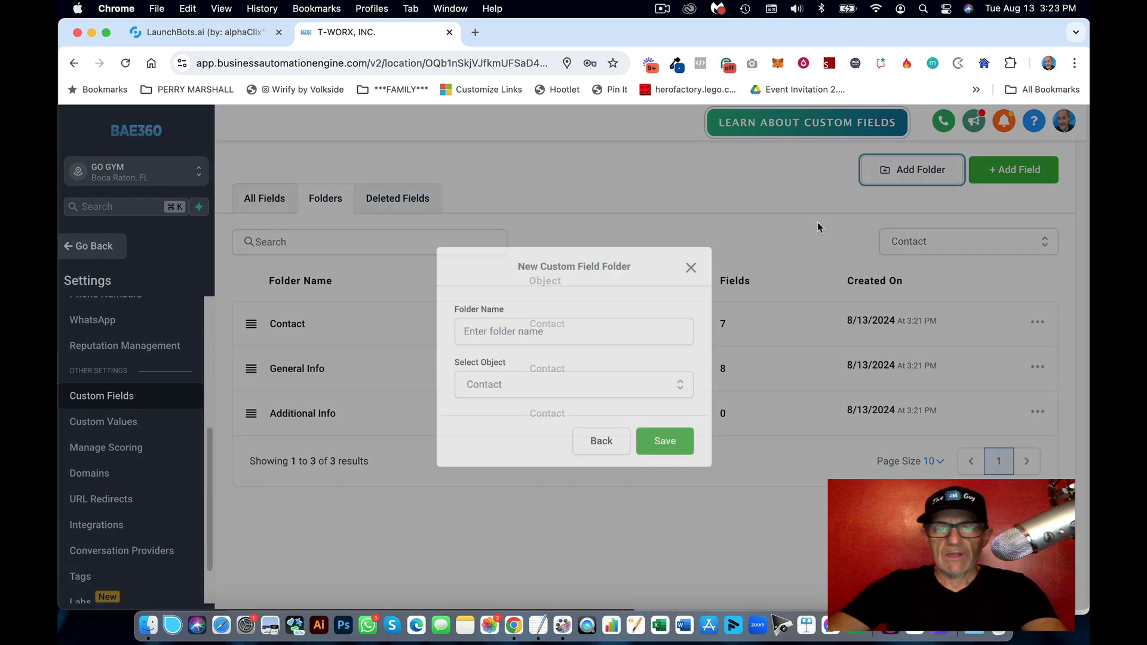
pyautogui.click(523, 333)
pyautogui.write('G')
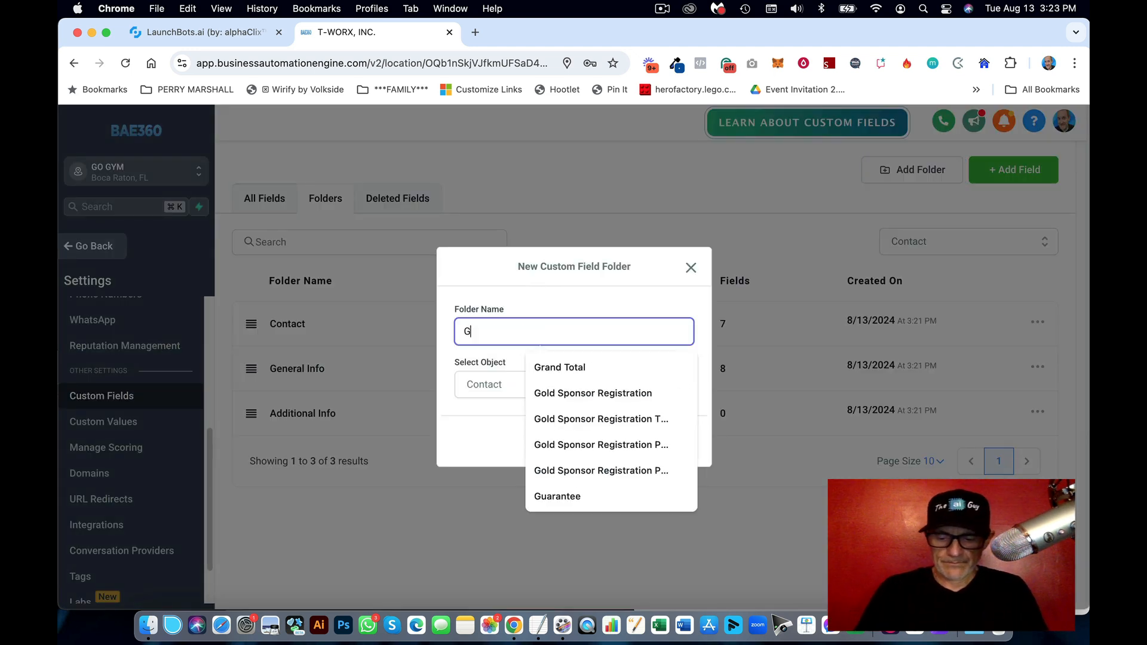
pyautogui.write('O GYM')
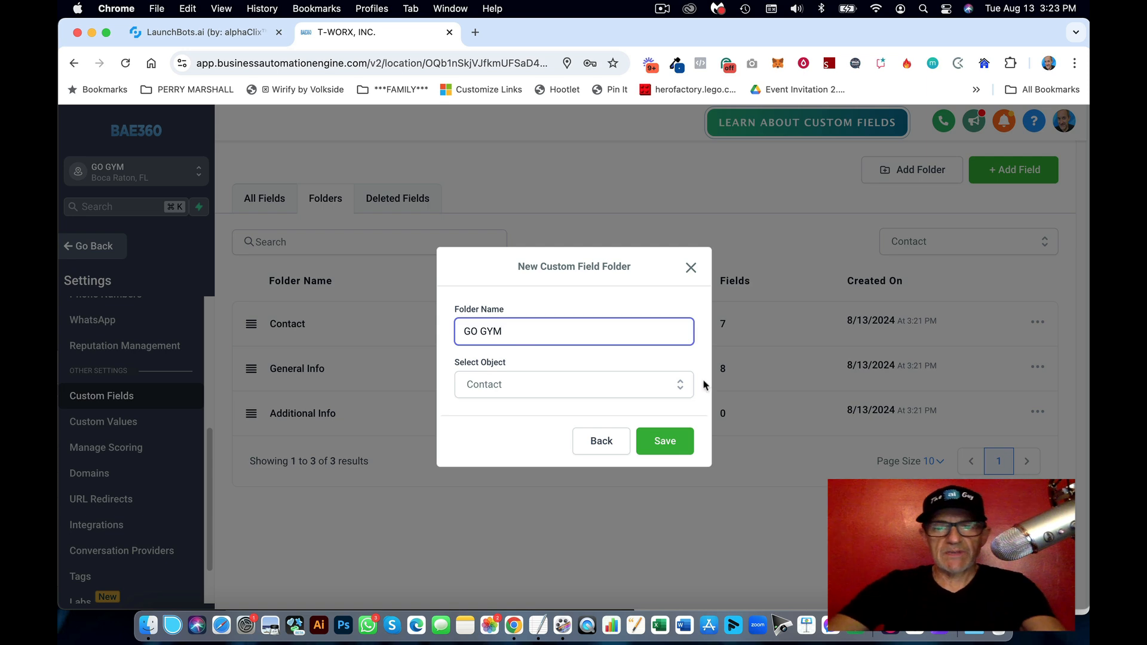
pyautogui.click(675, 442)
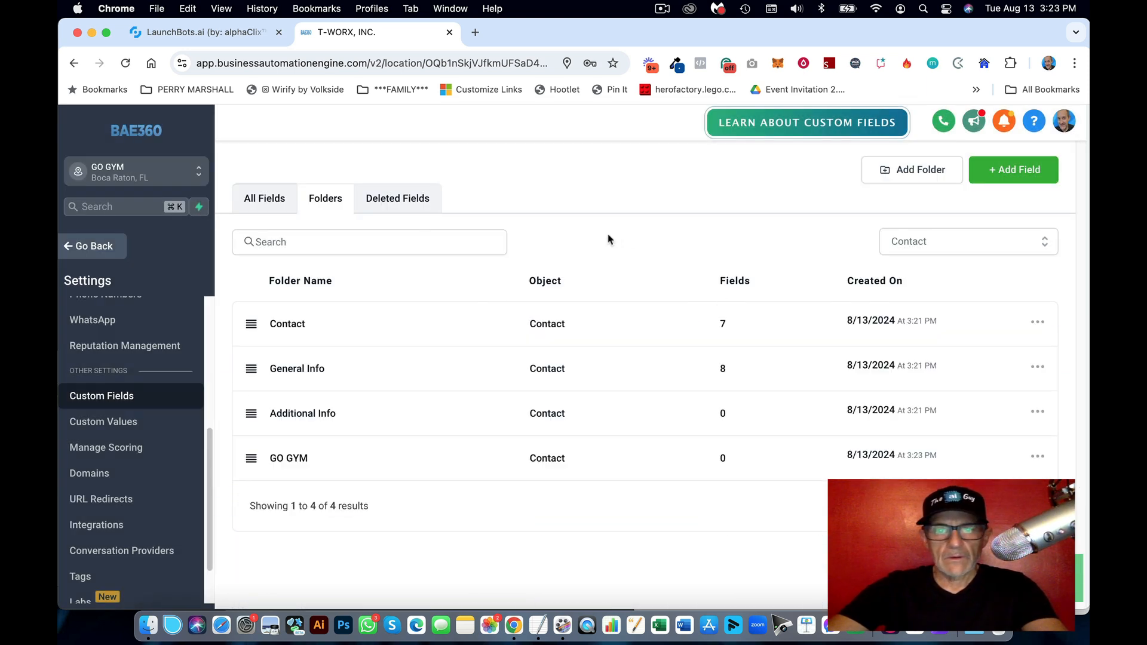
pyautogui.click(293, 459)
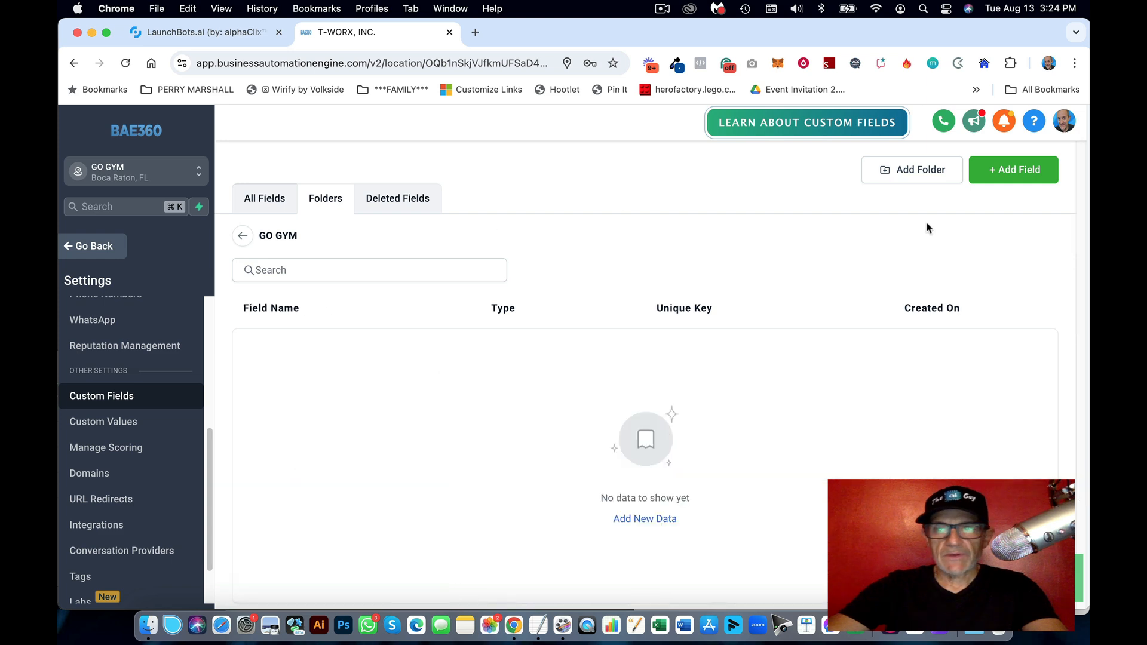
# Step: Add a new custom field for Motivation in GO GYM, choosing the Checkbox type
pyautogui.click(1004, 177)
pyautogui.click(538, 625)
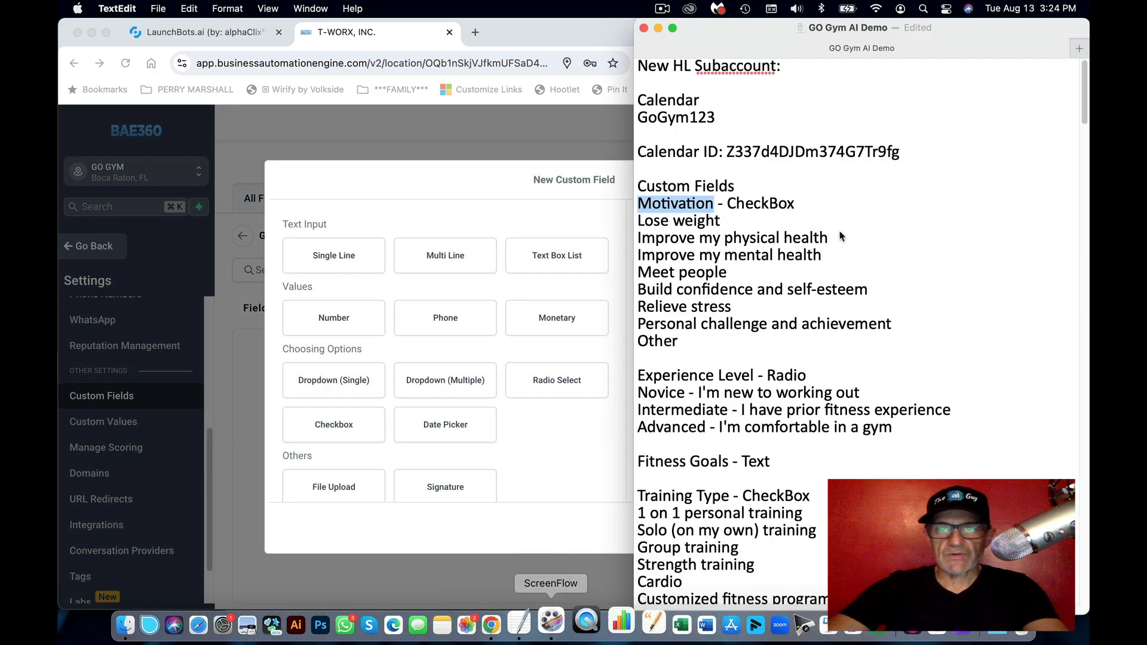
pyautogui.doubleClick(676, 202)
pyautogui.press('cmd+c')
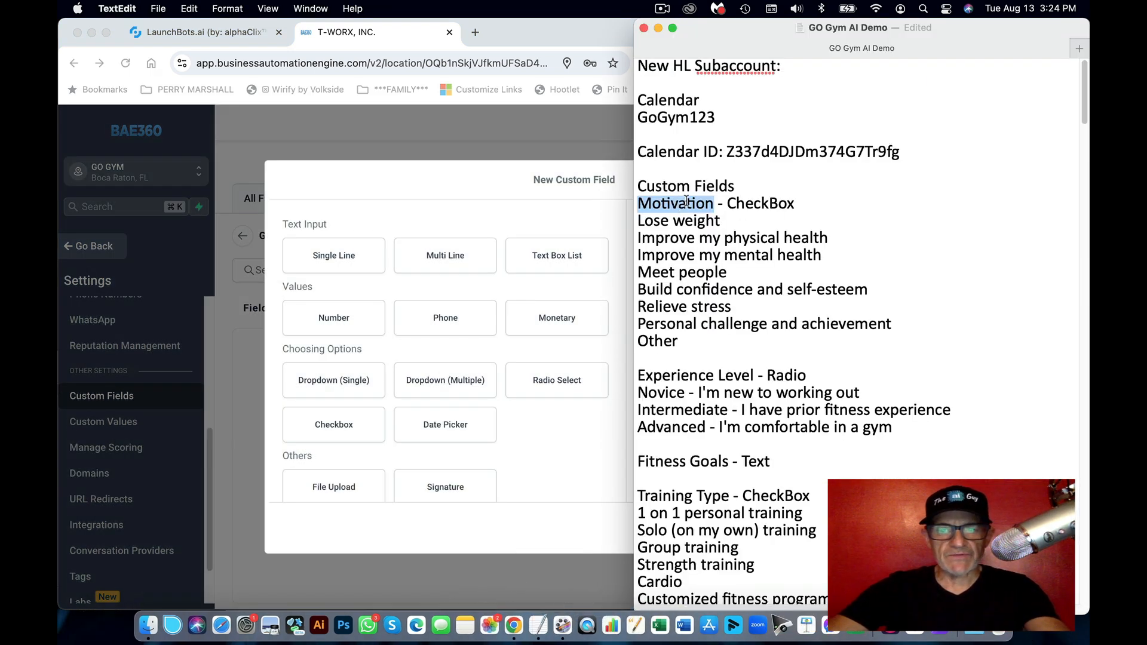
pyautogui.click(523, 214)
pyautogui.click(352, 425)
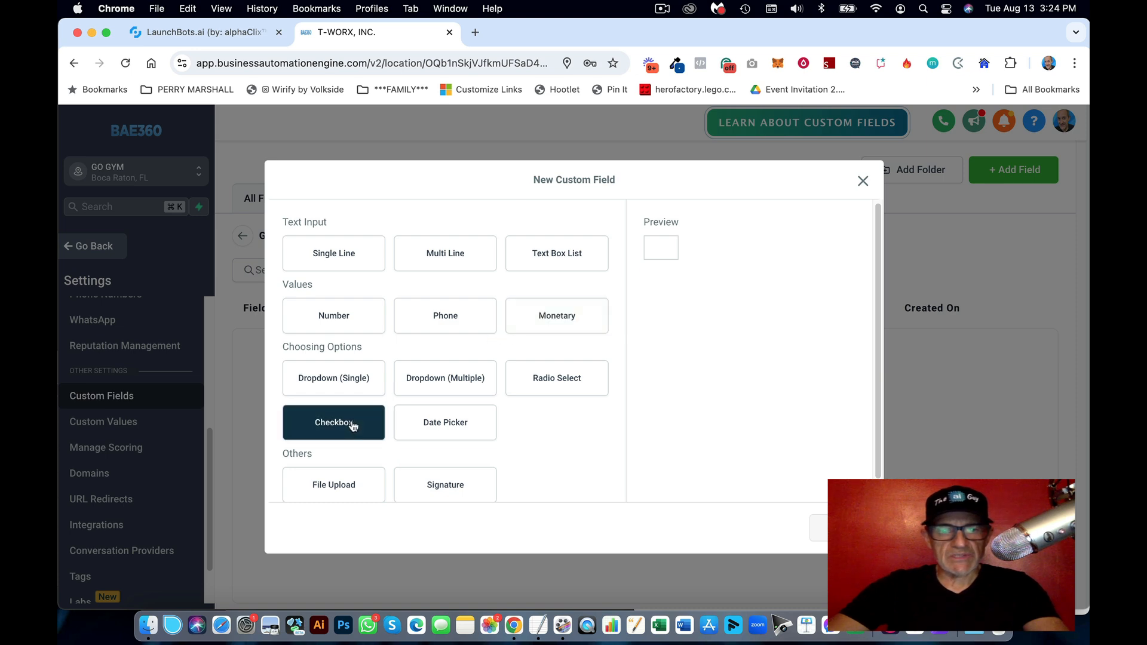
# Step: Name the new checkbox field 'Motivation', pasted from the gym notes
pyautogui.click(833, 528)
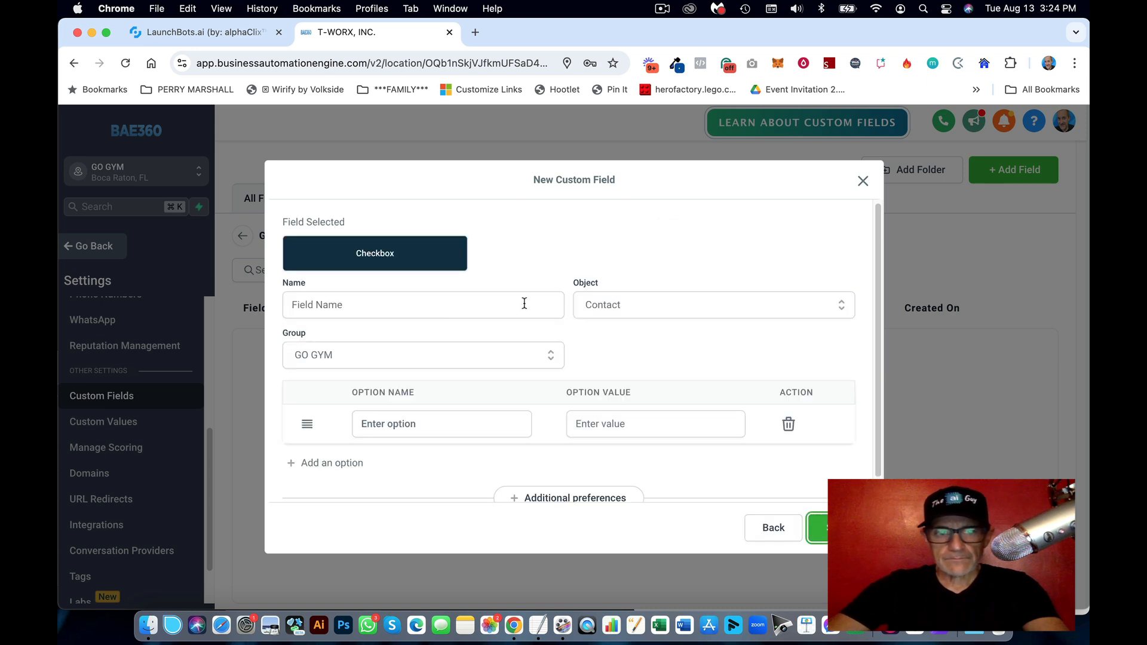
pyautogui.click(421, 305)
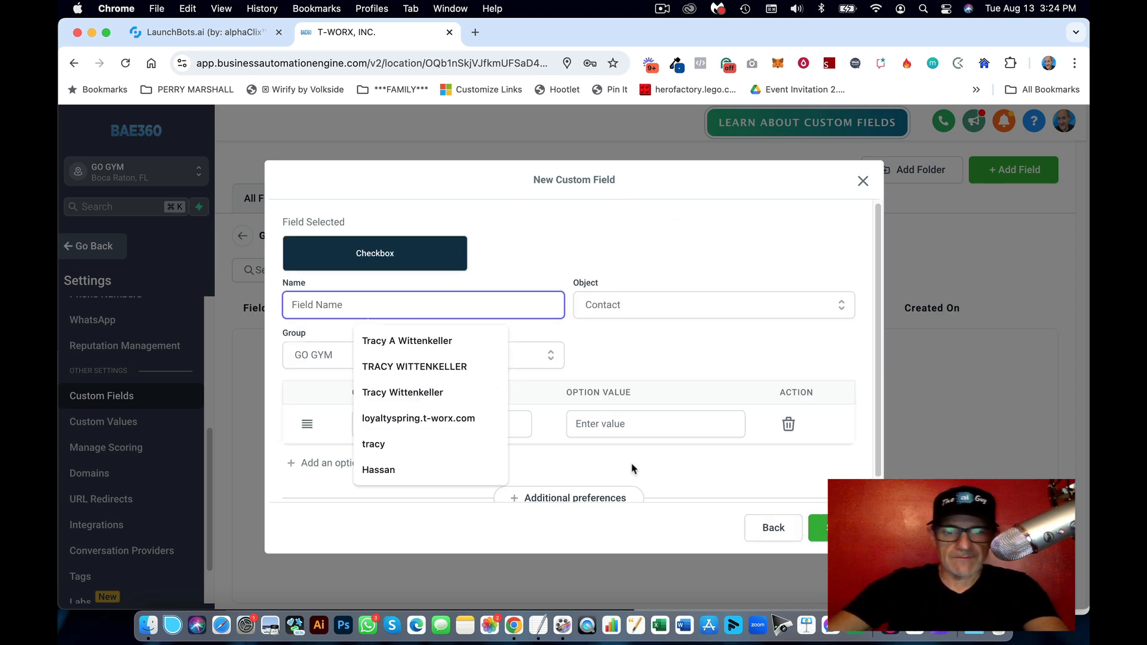
pyautogui.click(544, 618)
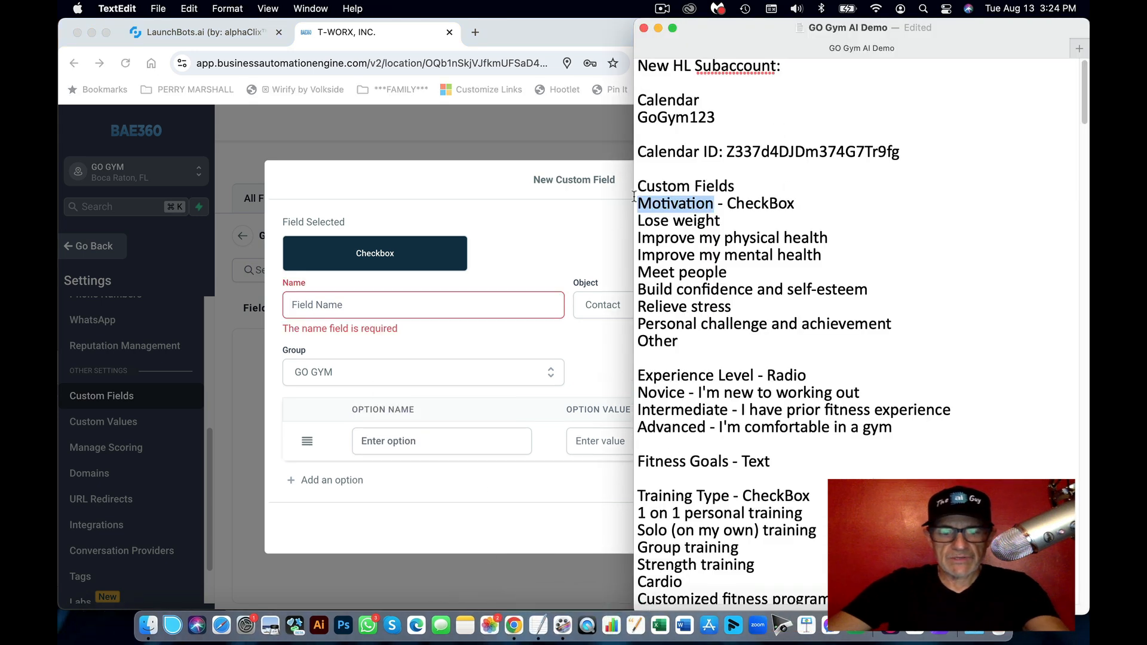
pyautogui.click(429, 309)
pyautogui.press('cmd+v')
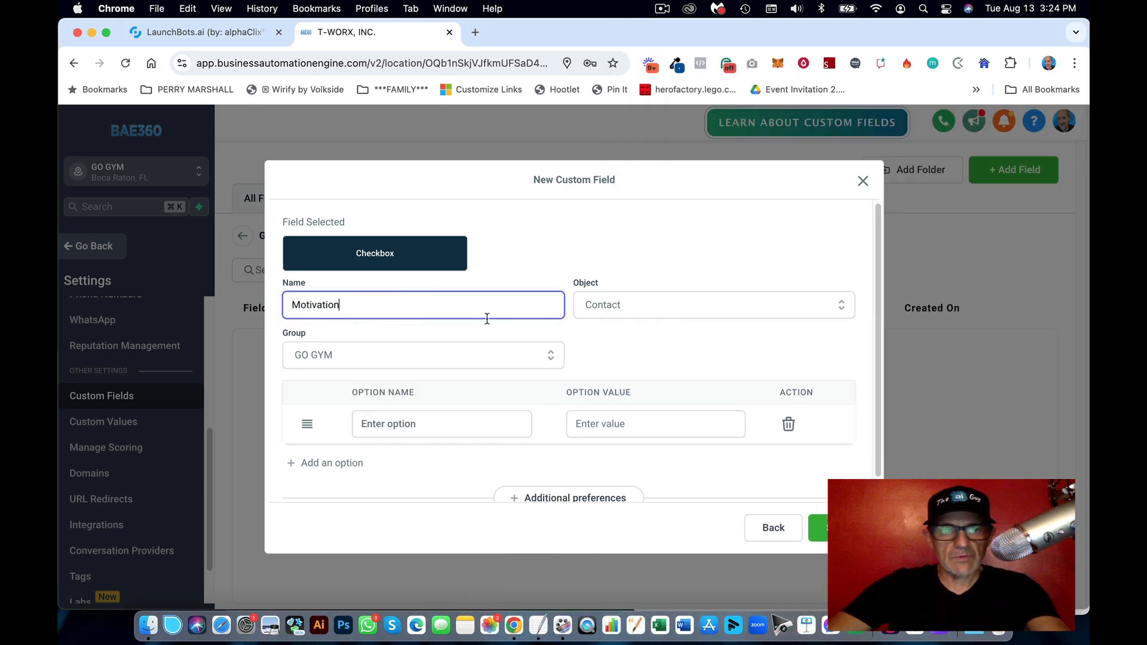
pyautogui.click(508, 332)
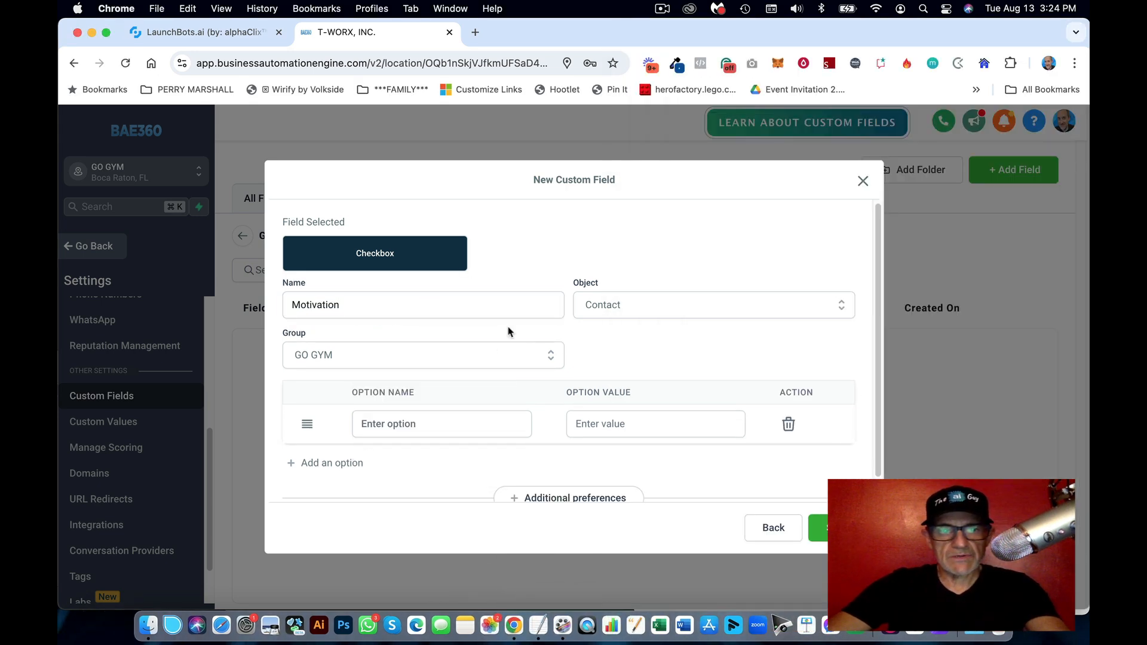
# Step: Add 'Lose weight' as the first Motivation option
pyautogui.click(539, 620)
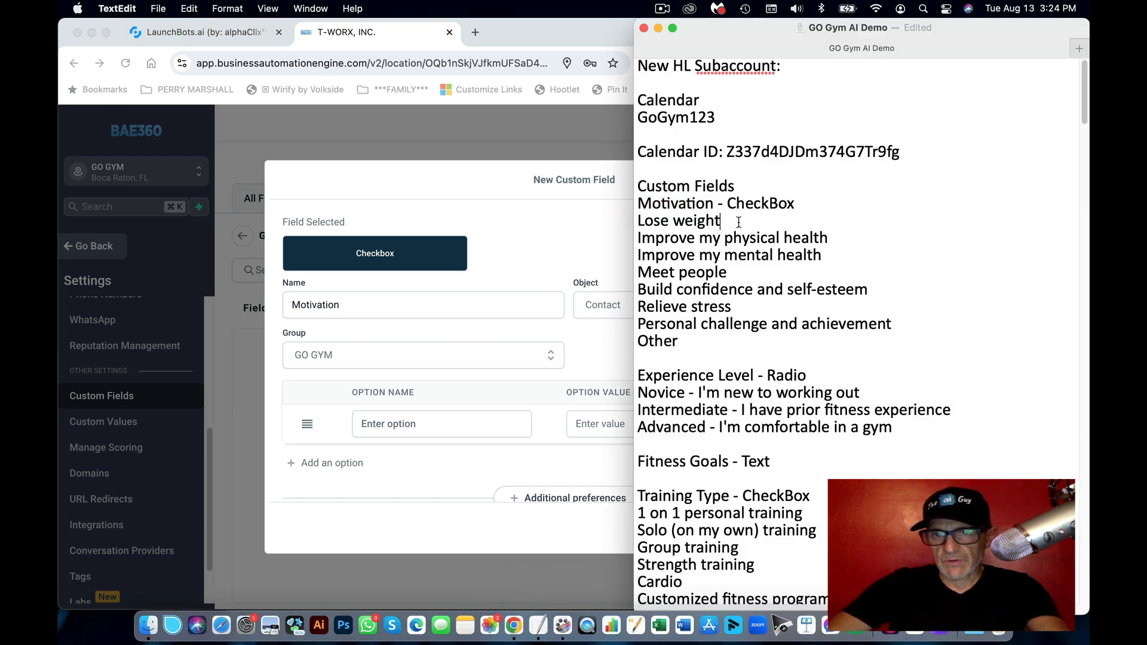
pyautogui.moveTo(720, 222); pyautogui.dragTo(631, 221)
pyautogui.press('super+c')
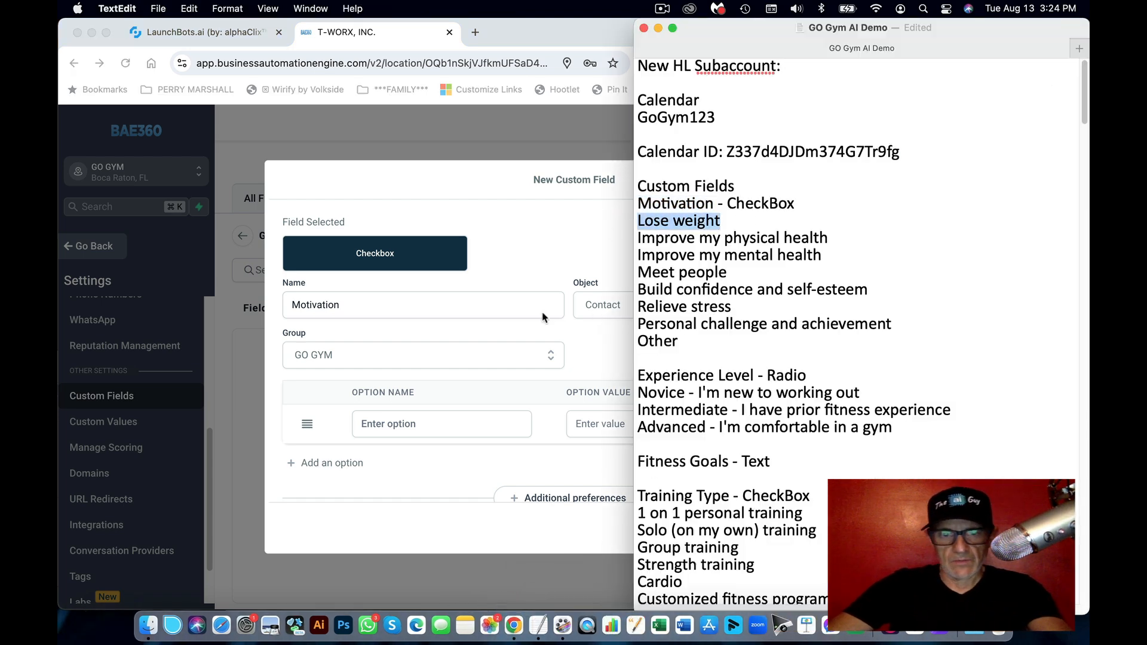
pyautogui.click(517, 327)
pyautogui.click(417, 424)
pyautogui.press('super+v')
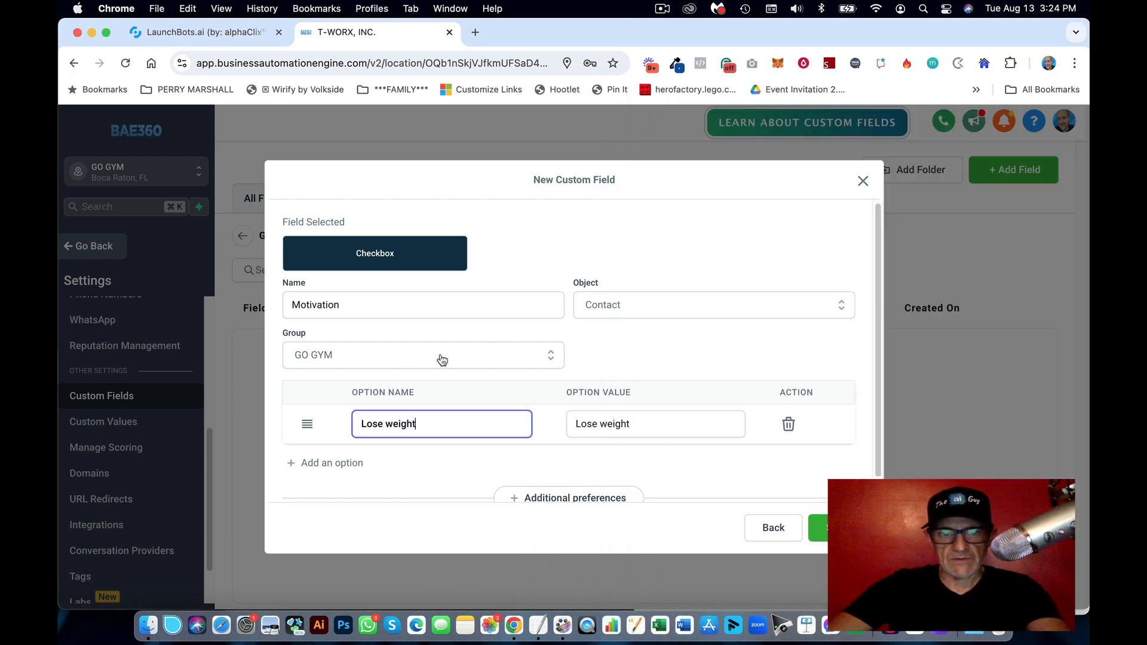
pyautogui.click(348, 461)
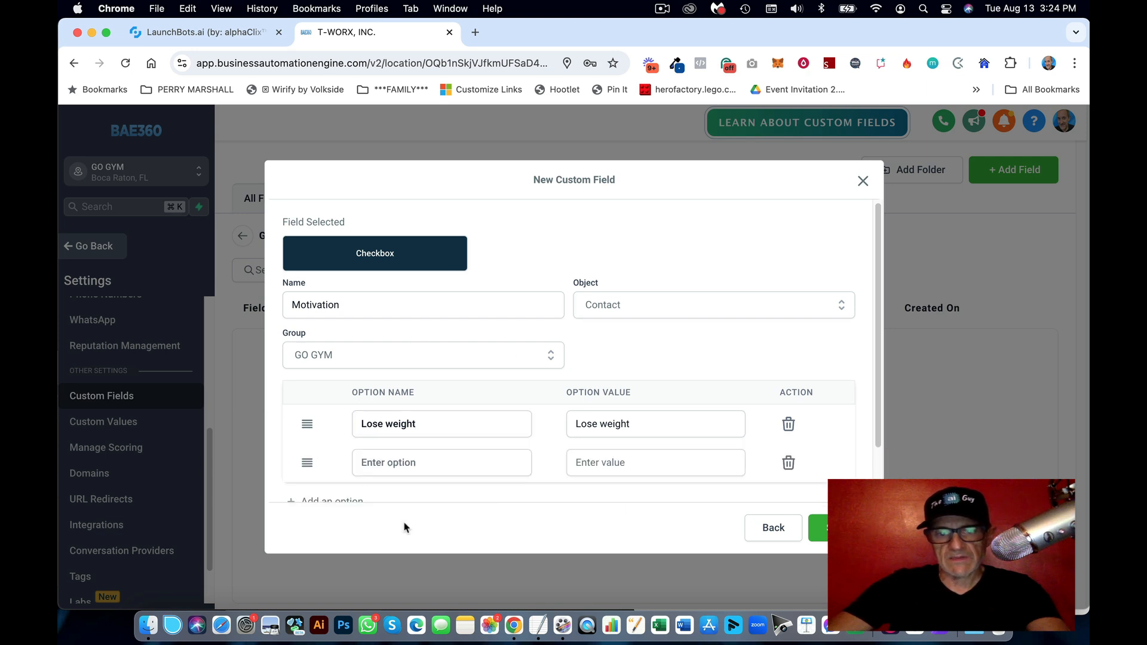
# Step: Add 'Improve my physical health' as the second option
pyautogui.click(538, 625)
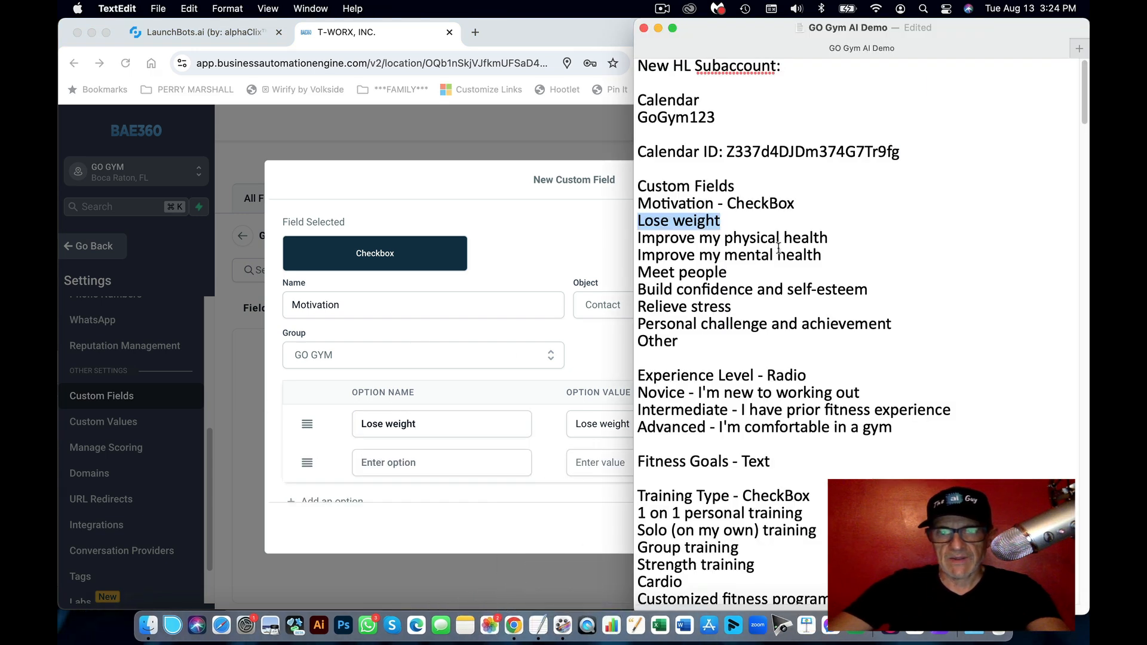
pyautogui.moveTo(843, 238); pyautogui.dragTo(637, 237)
pyautogui.press('super+c')
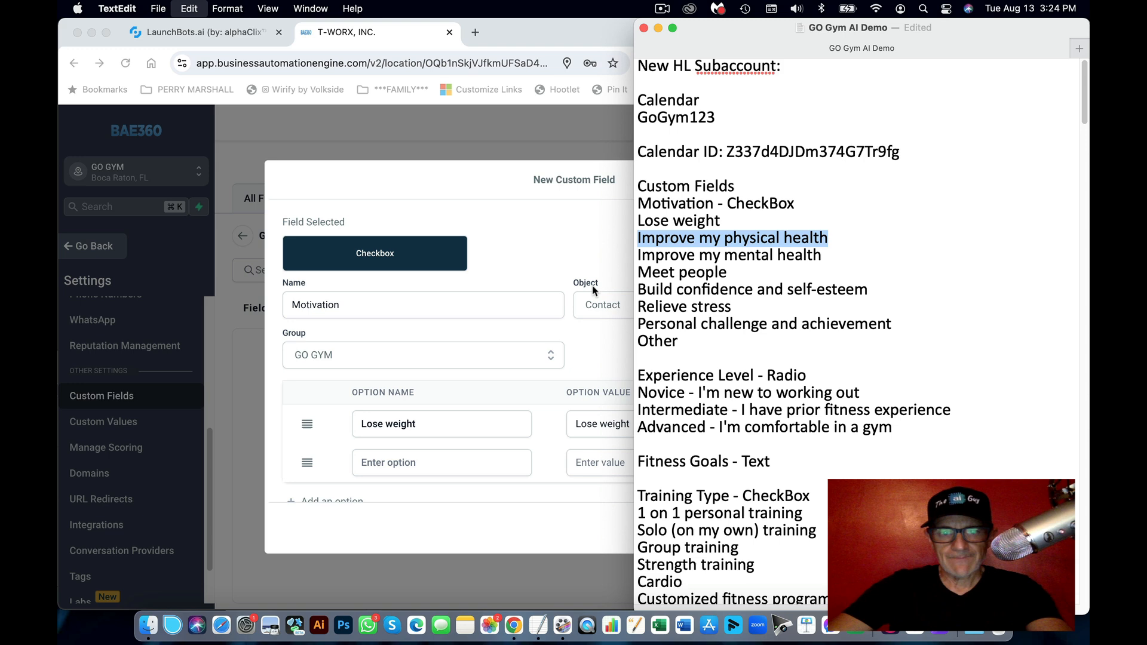
pyautogui.click(448, 463)
pyautogui.press('super+v')
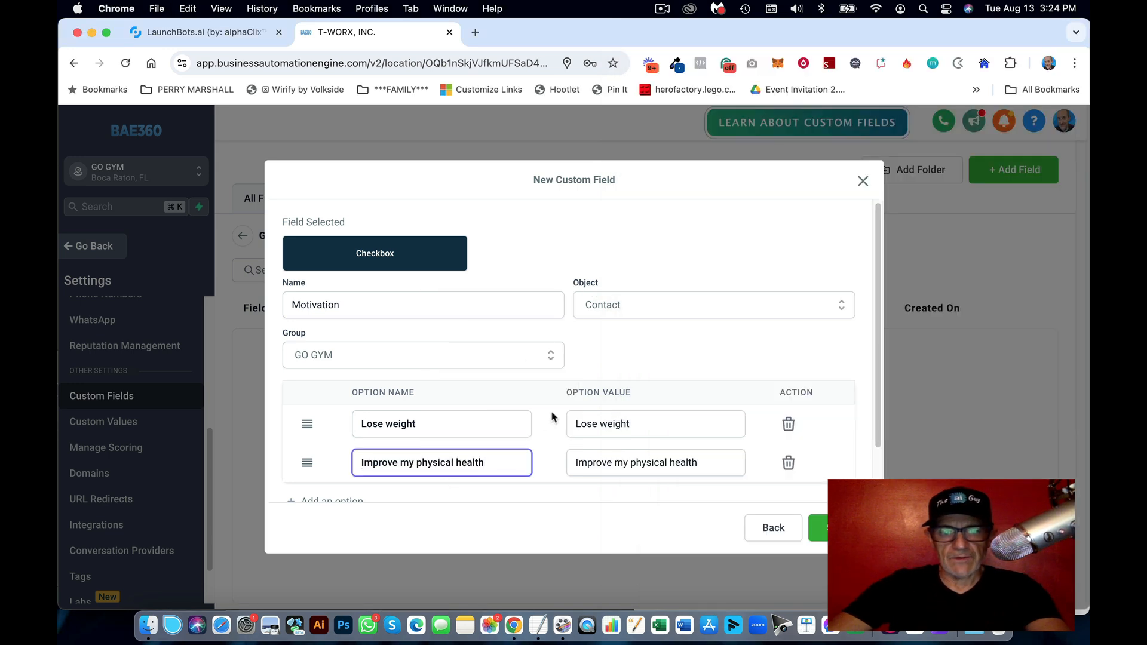
pyautogui.scroll(-2, 553, 416)
pyautogui.click(357, 442)
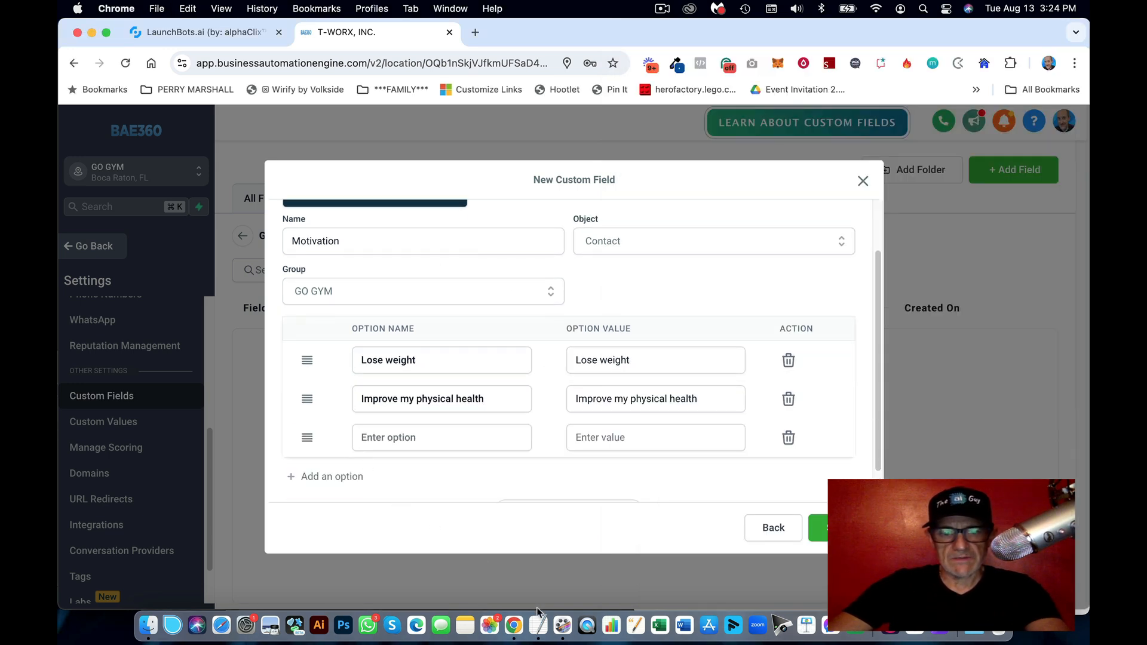
# Step: Add 'Improve my mental health' as the third option
pyautogui.click(538, 624)
pyautogui.moveTo(823, 255); pyautogui.dragTo(644, 253)
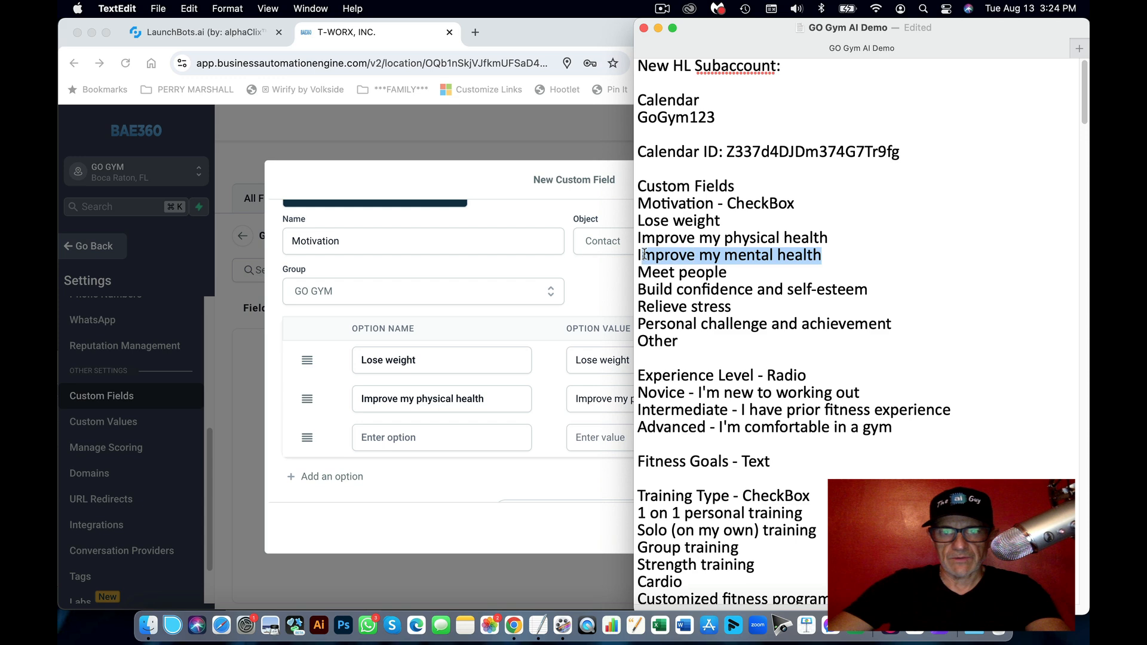
pyautogui.press('super+c')
pyautogui.click(451, 440)
pyautogui.press('super+v')
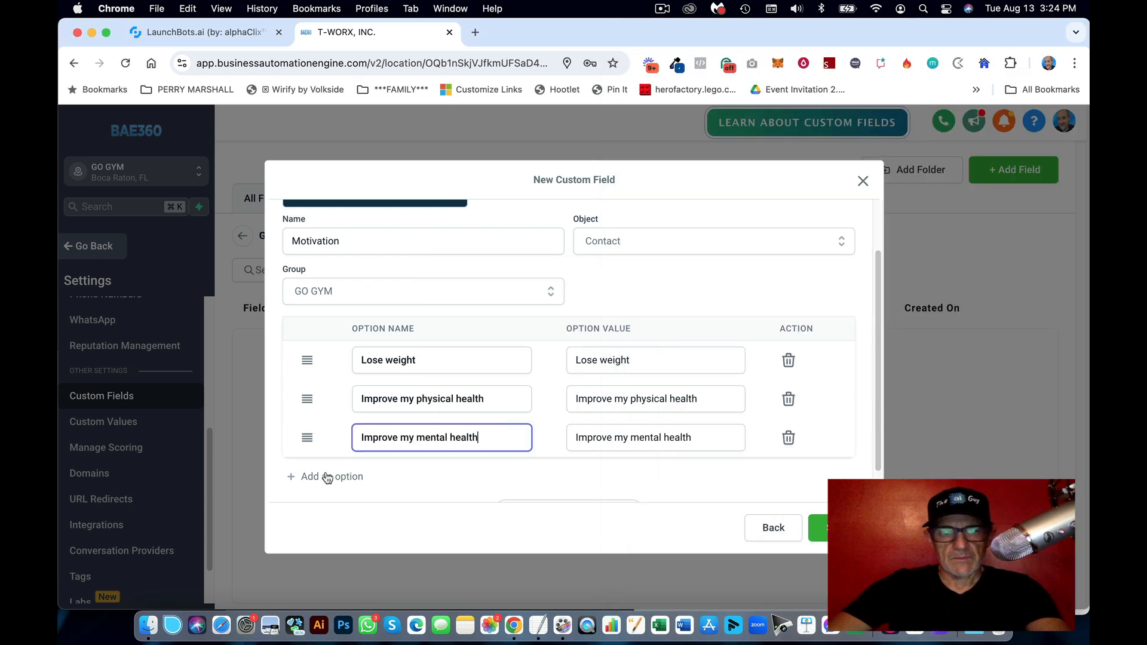
pyautogui.click(328, 478)
# Step: Add 'Meet people' as the fourth option
pyautogui.click(538, 624)
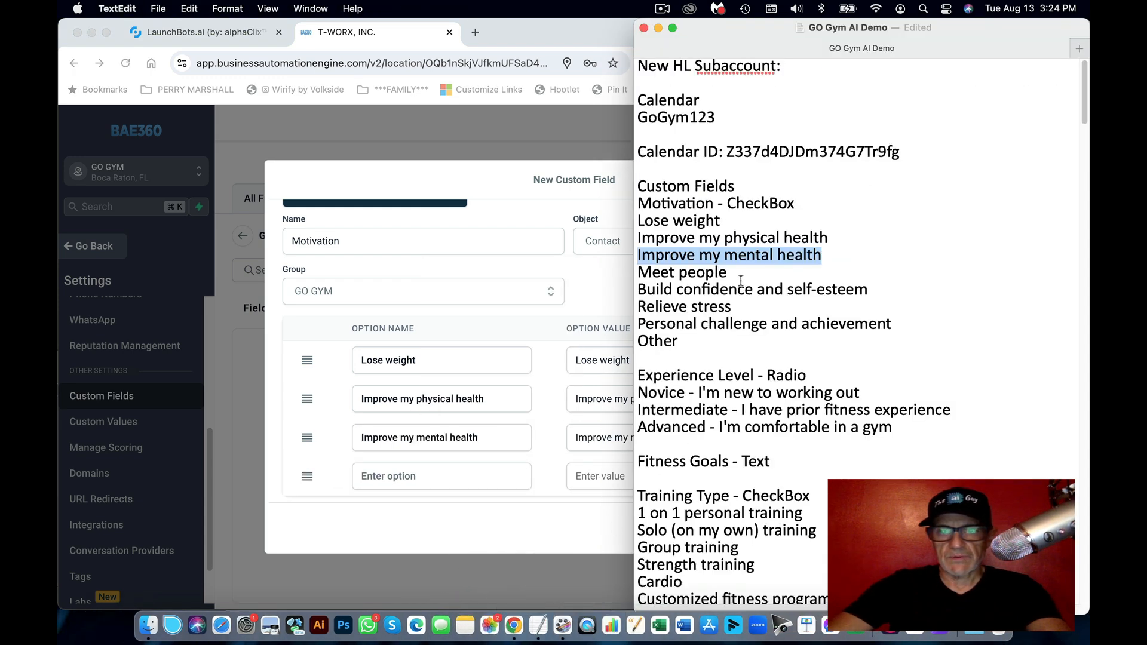
pyautogui.moveTo(741, 280); pyautogui.dragTo(611, 271)
pyautogui.press('super+c')
pyautogui.click(610, 272)
pyautogui.click(429, 475)
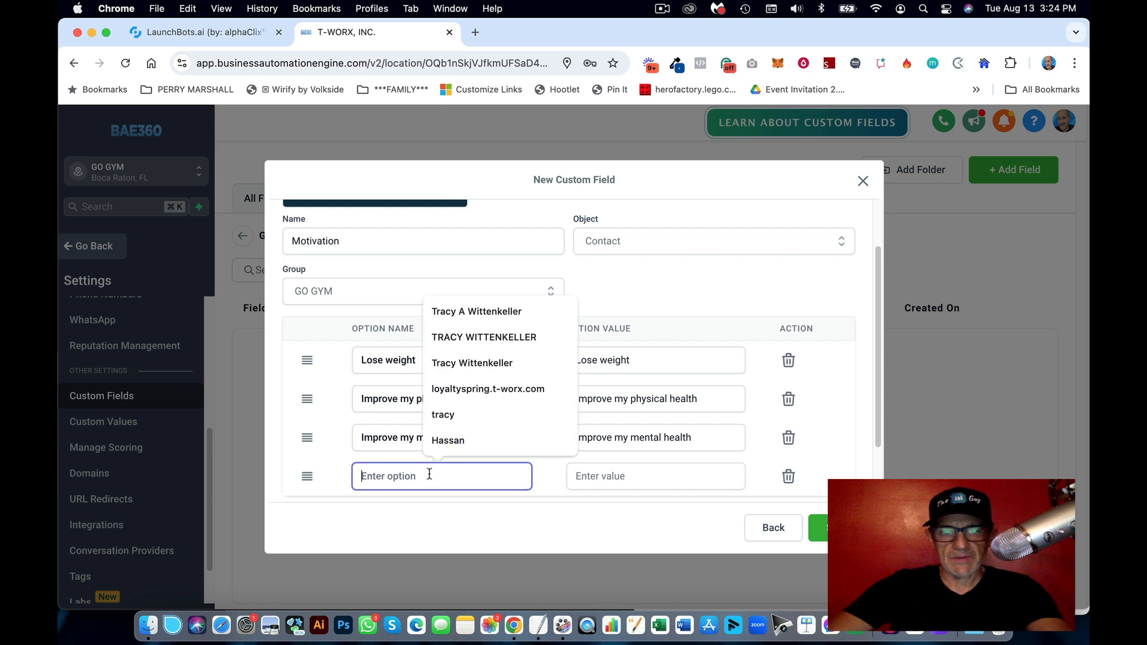
pyautogui.press('super+v')
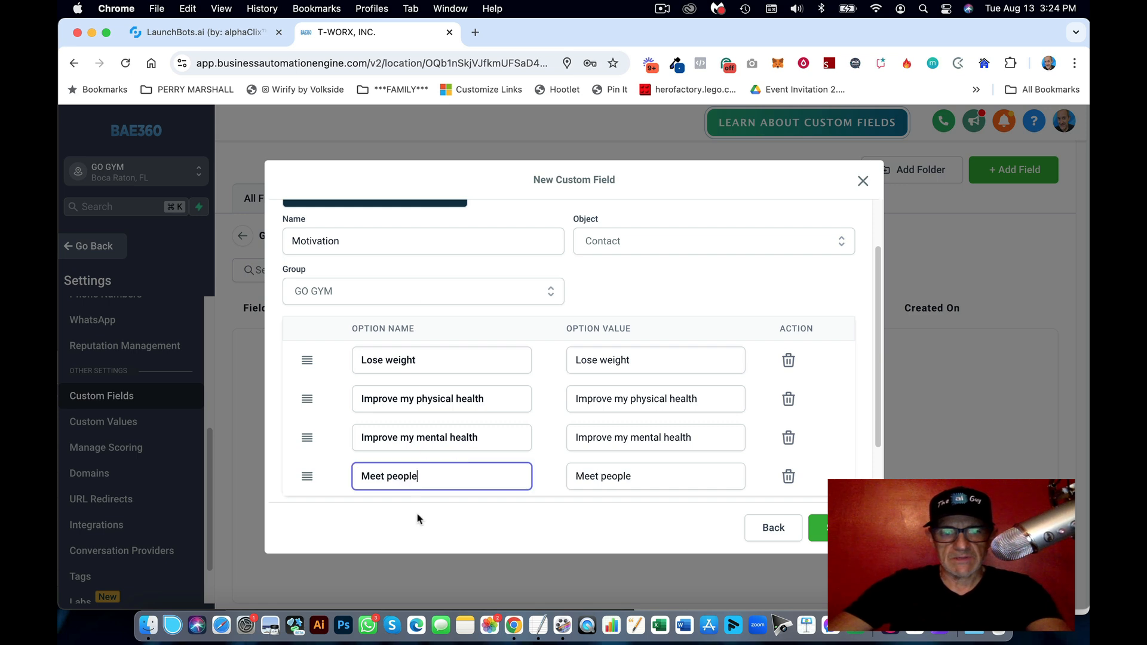
pyautogui.click(535, 412)
pyautogui.scroll(-2, 535, 412)
pyautogui.click(353, 439)
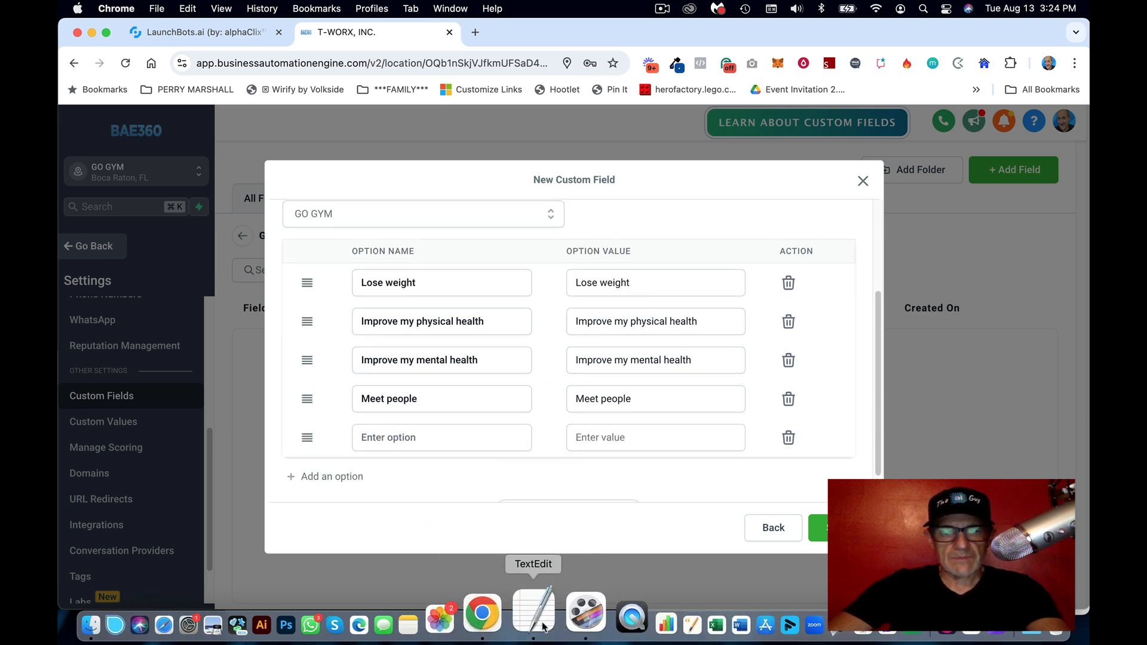
# Step: Add 'Build confidence and self-esteem' as the fifth option
pyautogui.click(538, 625)
pyautogui.click(743, 304)
pyautogui.moveTo(865, 291); pyautogui.dragTo(637, 291)
pyautogui.click(530, 345)
pyautogui.click(439, 434)
pyautogui.press('super+v')
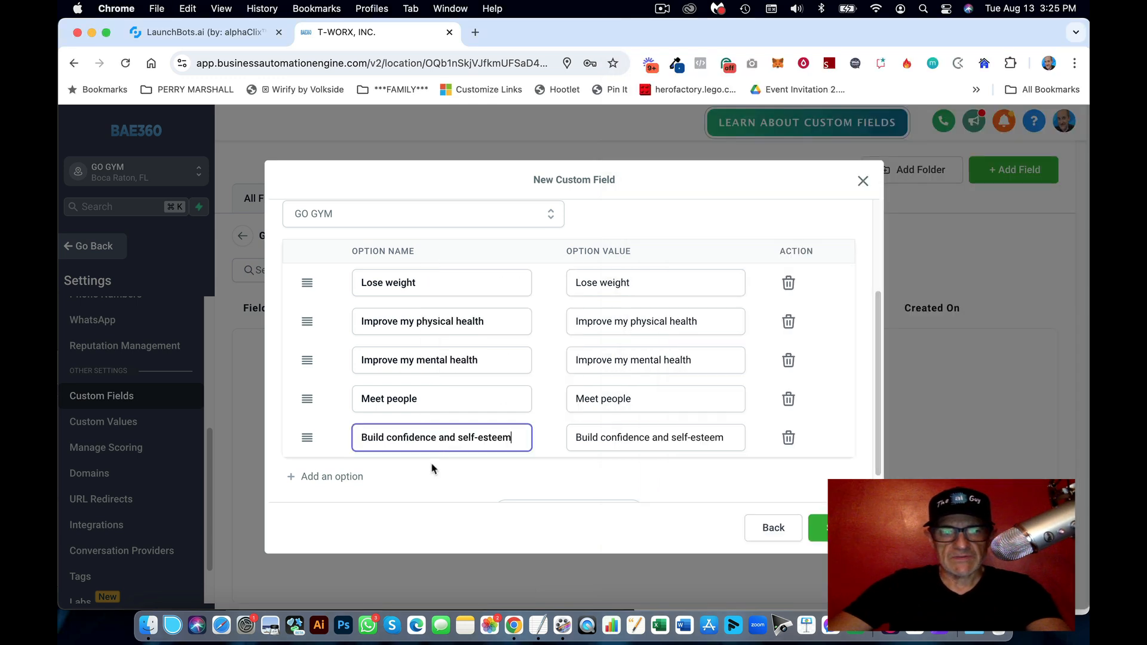
pyautogui.scroll(-1, 430, 463)
pyautogui.click(353, 440)
# Step: Add 'Relieve stress' as the sixth option
pyautogui.click(563, 618)
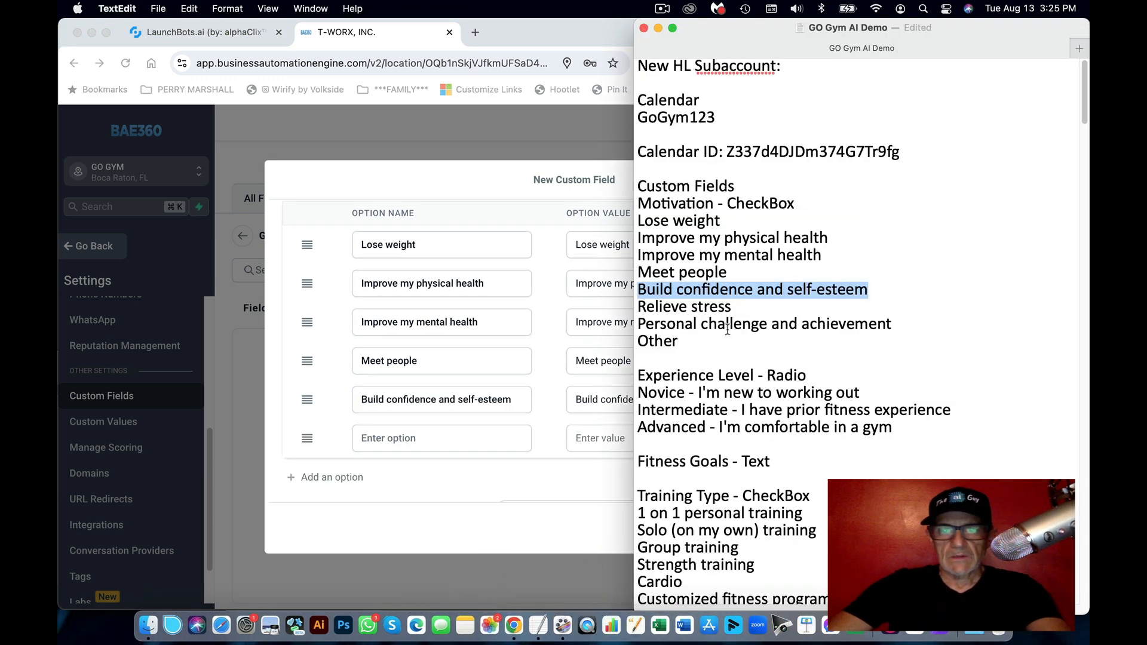
pyautogui.moveTo(733, 307); pyautogui.dragTo(625, 307)
pyautogui.press('super+c')
pyautogui.click(460, 435)
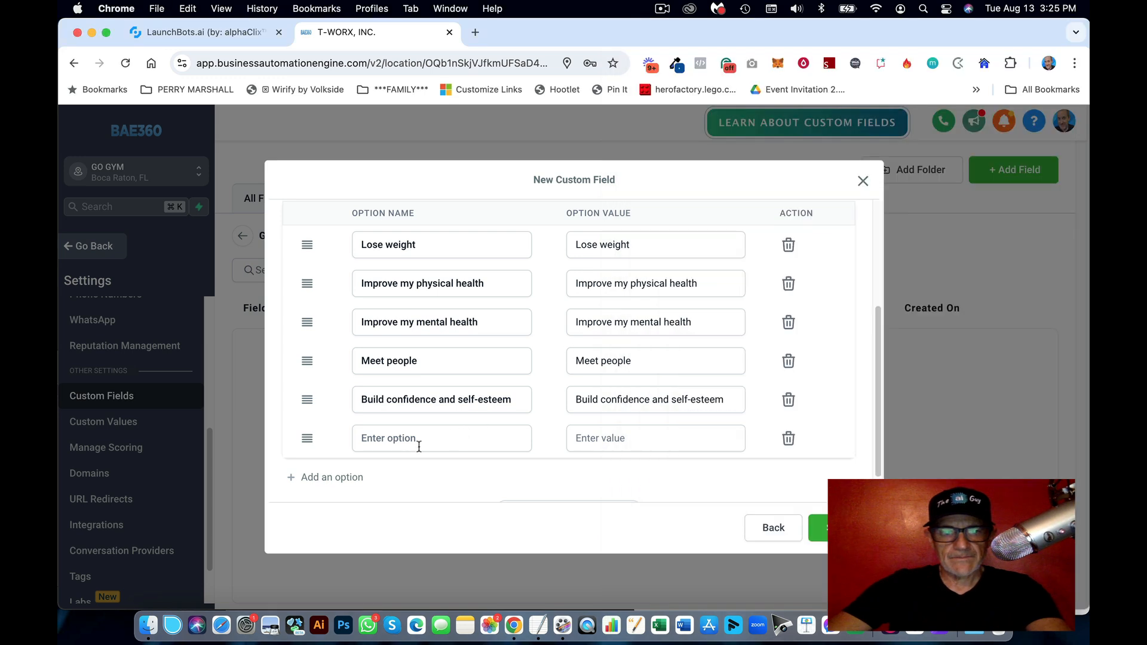
pyautogui.press('super+v')
pyautogui.click(361, 476)
# Step: Add 'Personal challenge and achievement' as the seventh option
pyautogui.click(564, 624)
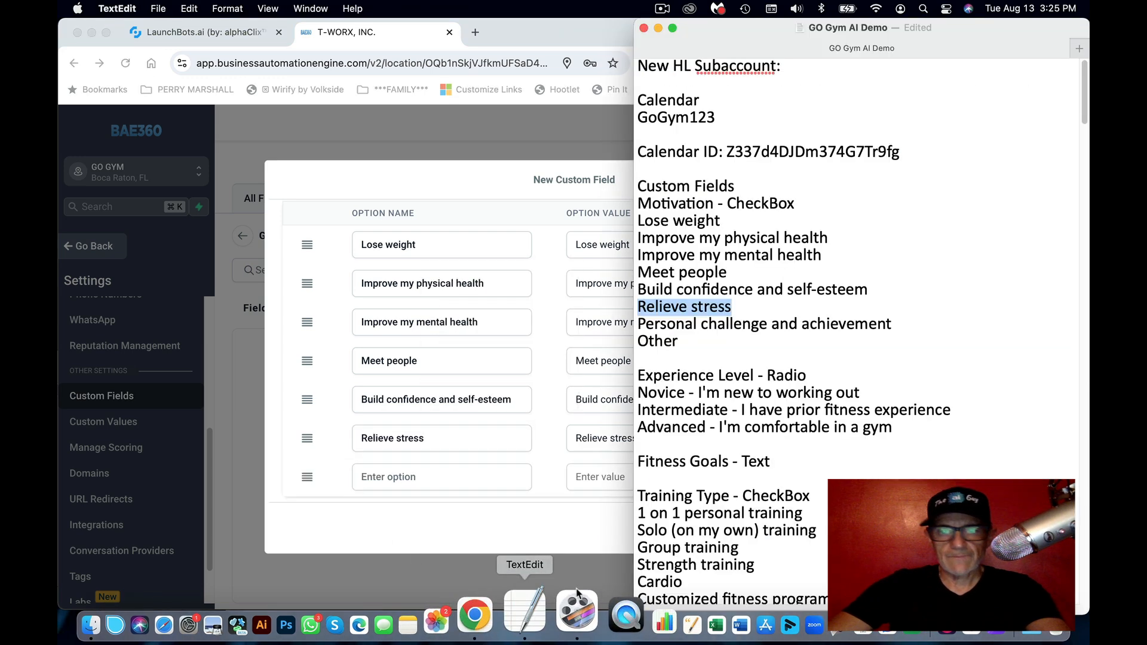
pyautogui.moveTo(892, 324); pyautogui.dragTo(630, 324)
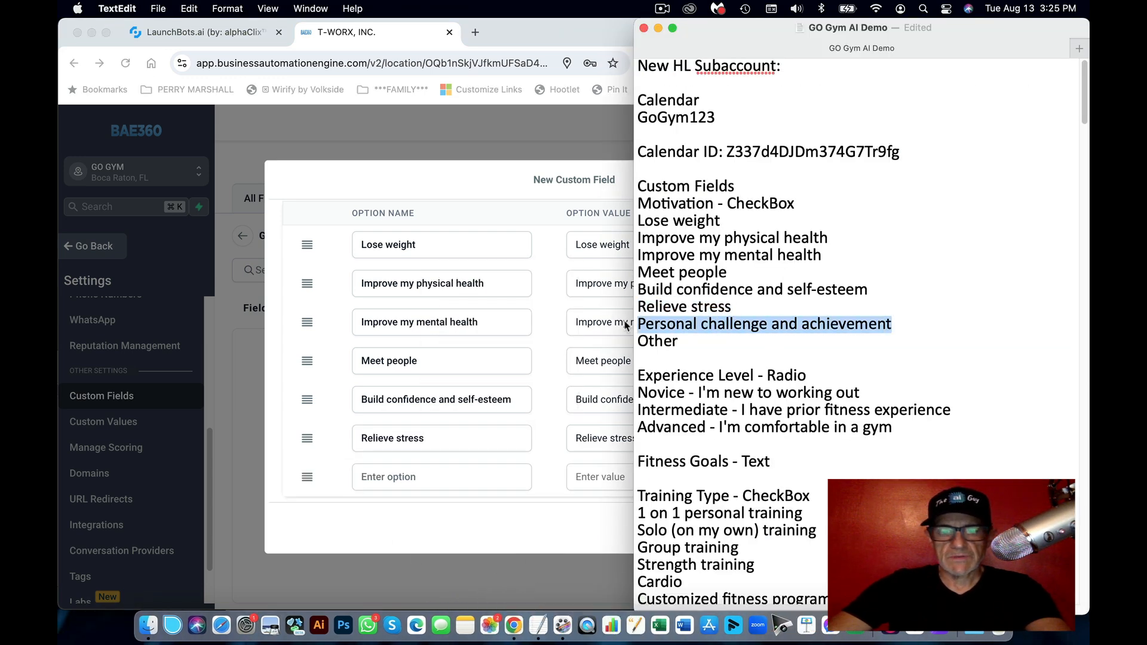
pyautogui.press('super+c')
pyautogui.click(490, 428)
pyautogui.click(446, 477)
pyautogui.press('super+v')
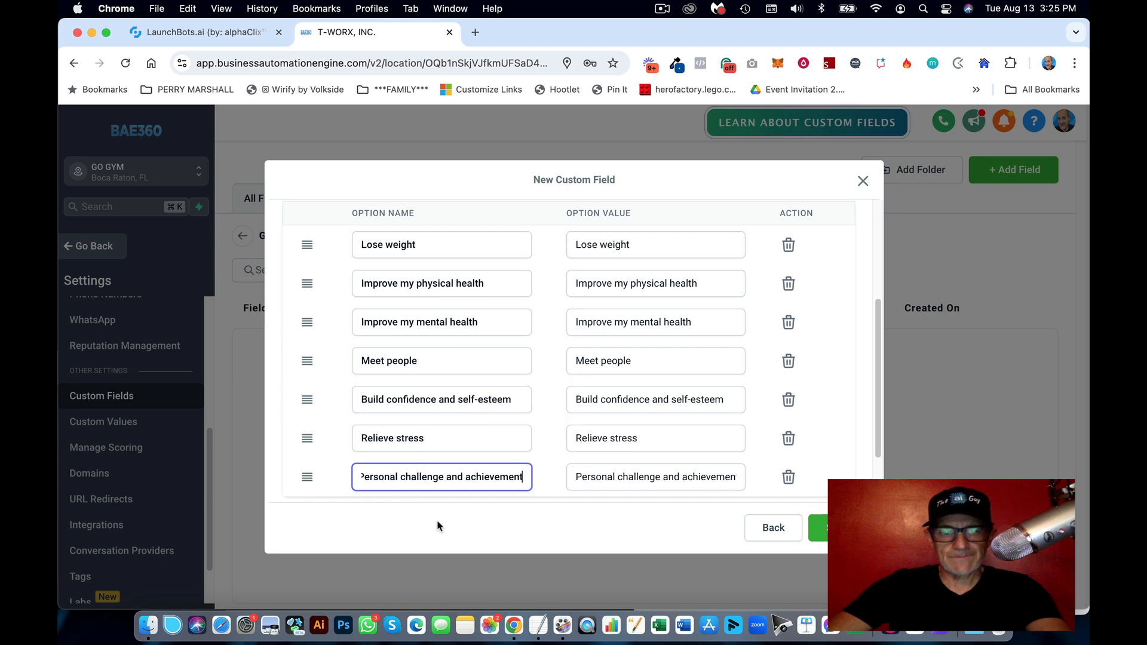
pyautogui.click(449, 426)
pyautogui.scroll(-2, 418, 436)
pyautogui.click(350, 443)
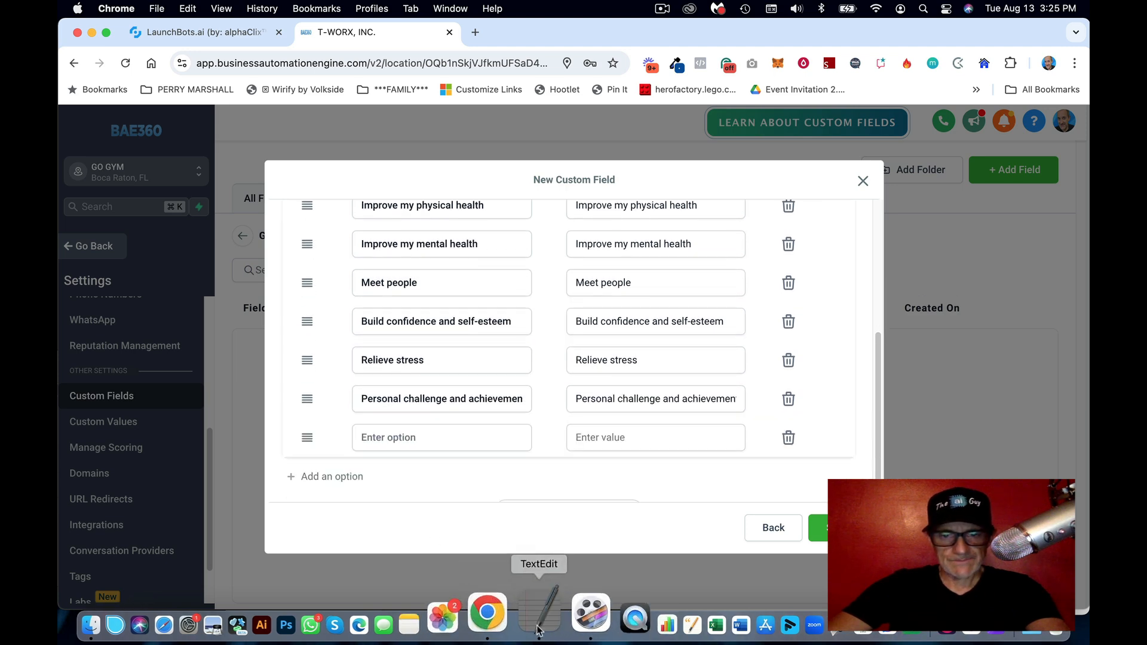
# Step: Add 'Other' as the eighth and last option
pyautogui.click(537, 624)
pyautogui.moveTo(681, 341); pyautogui.dragTo(623, 346)
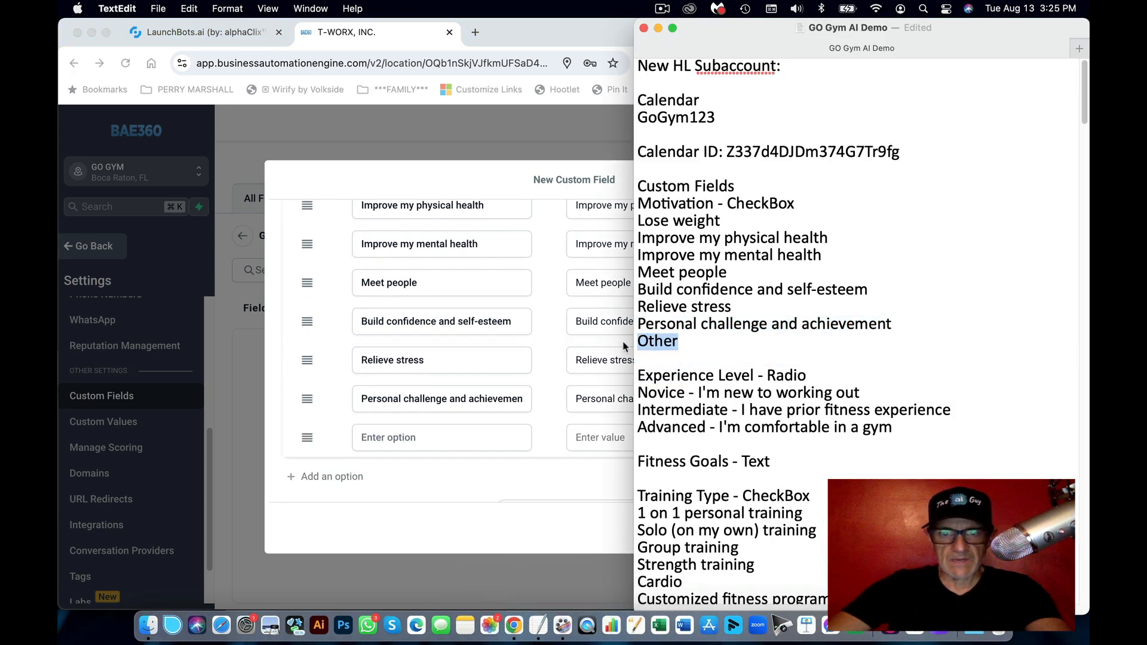
pyautogui.press('super+c')
pyautogui.click(571, 376)
pyautogui.click(420, 442)
pyautogui.press('super+v')
# Step: Review the eight options and save the Motivation checkbox field
pyautogui.scroll(5, 504, 364)
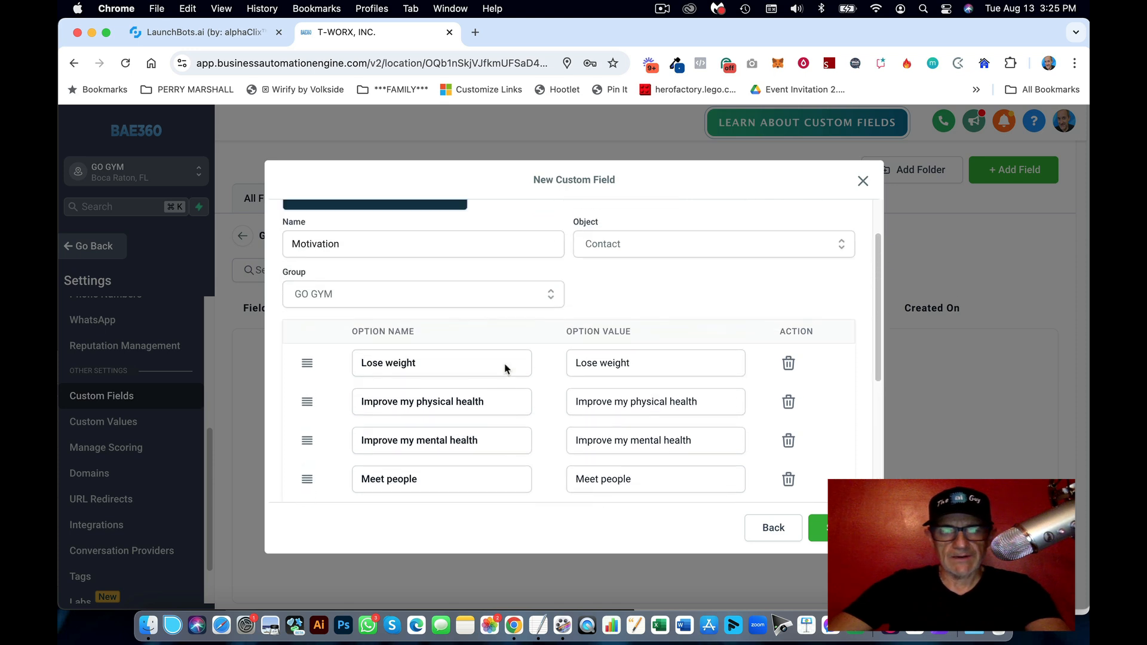
pyautogui.scroll(2, 504, 368)
pyautogui.scroll(-5, 478, 400)
pyautogui.scroll(5, 525, 357)
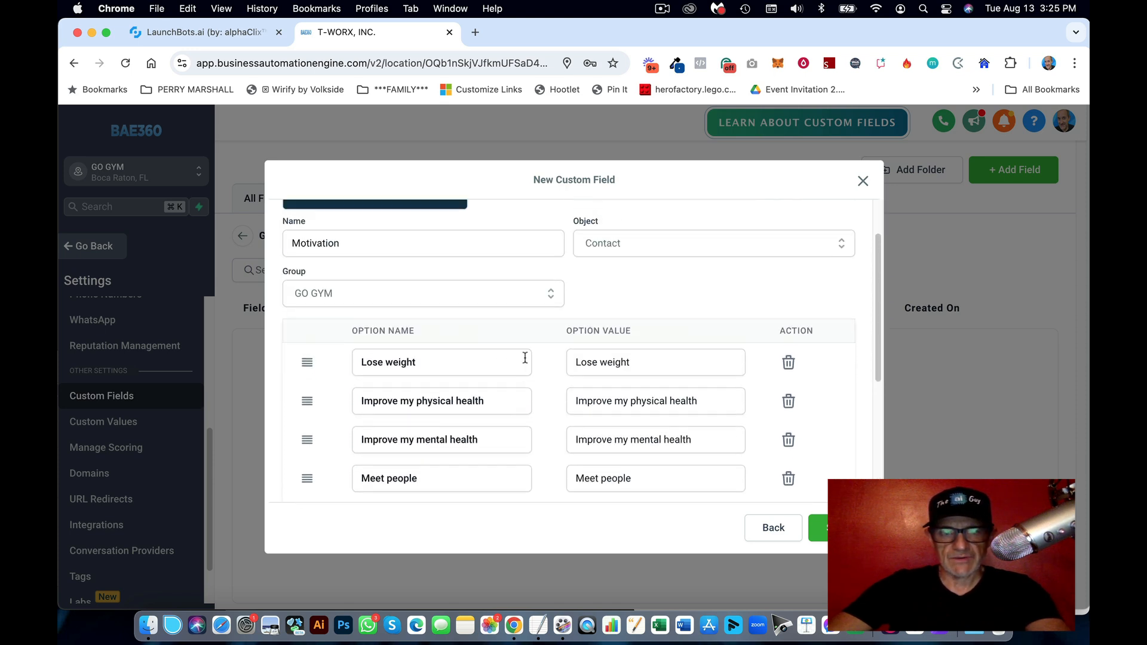
pyautogui.scroll(-5, 566, 448)
pyautogui.click(426, 388)
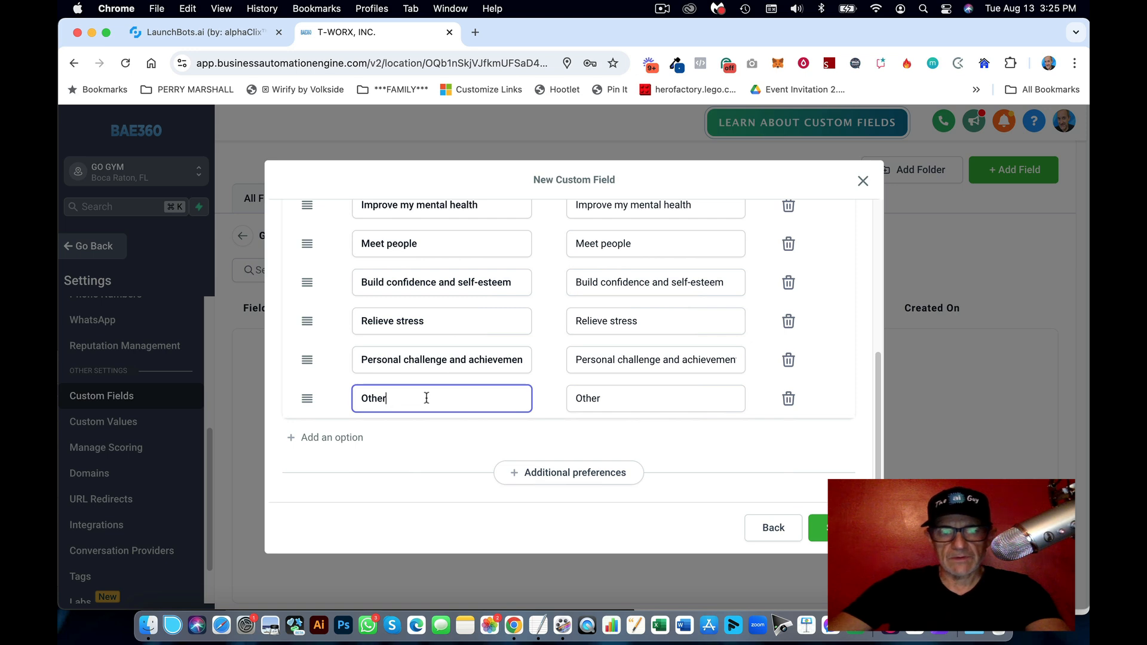
pyautogui.moveTo(445, 399); pyautogui.dragTo(366, 399)
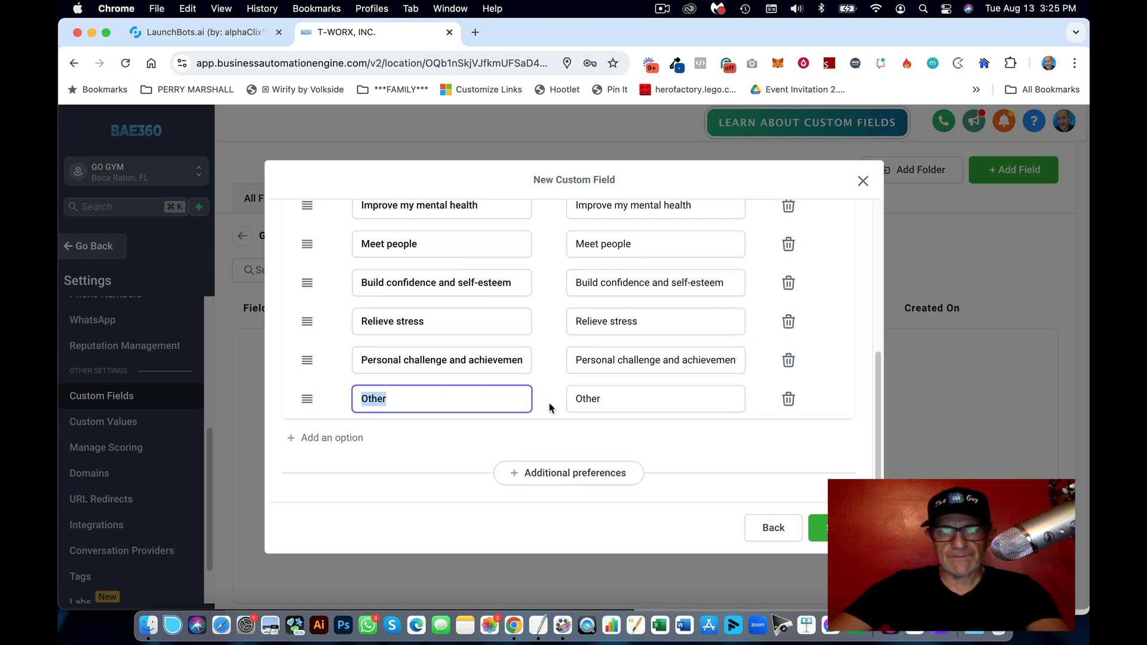
pyautogui.click(674, 438)
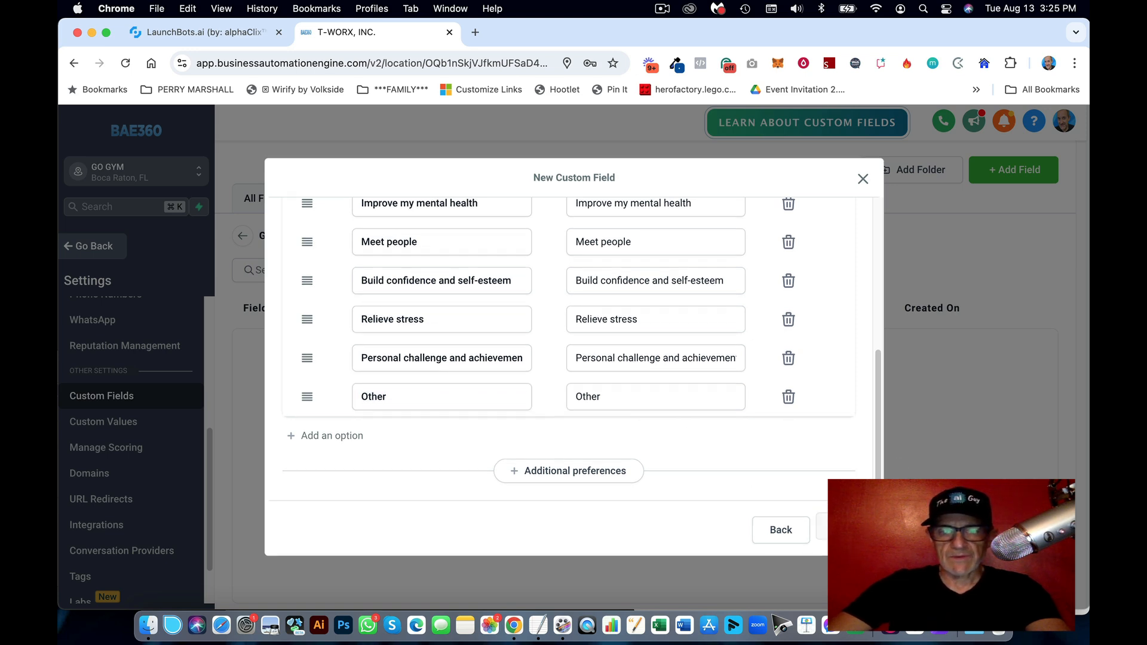
pyautogui.click(818, 527)
# Step: Copy 'Experience Level' from the gym notes for the next field
pyautogui.click(544, 618)
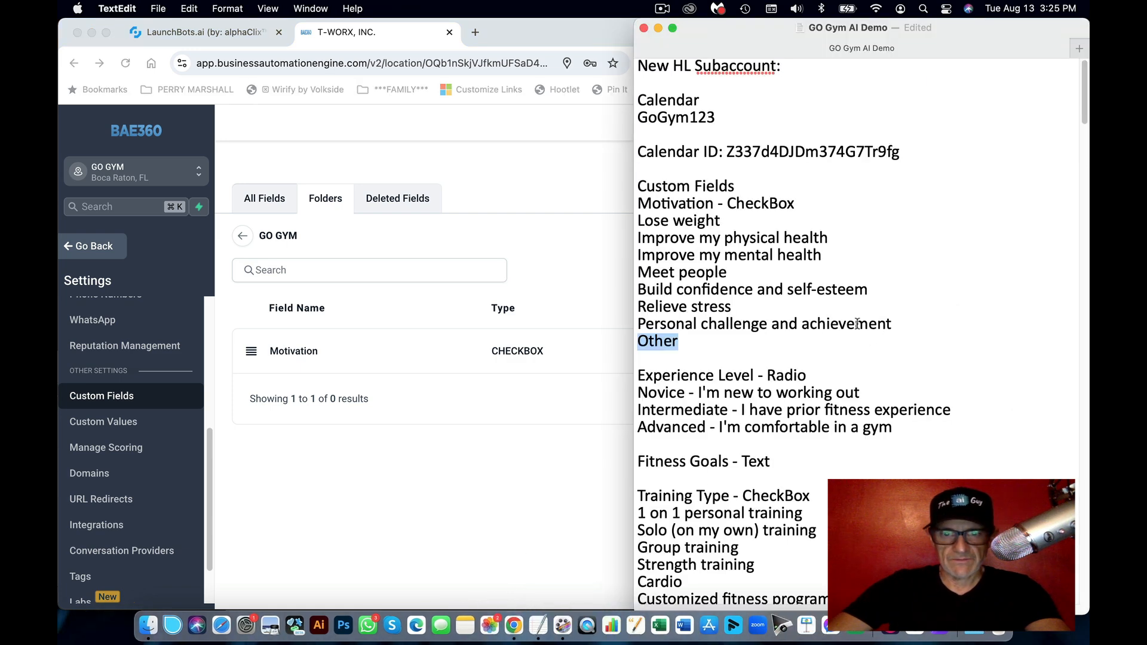
pyautogui.scroll(-5, 769, 263)
pyautogui.moveTo(760, 258); pyautogui.dragTo(628, 263)
pyautogui.press('super+c')
pyautogui.click(607, 239)
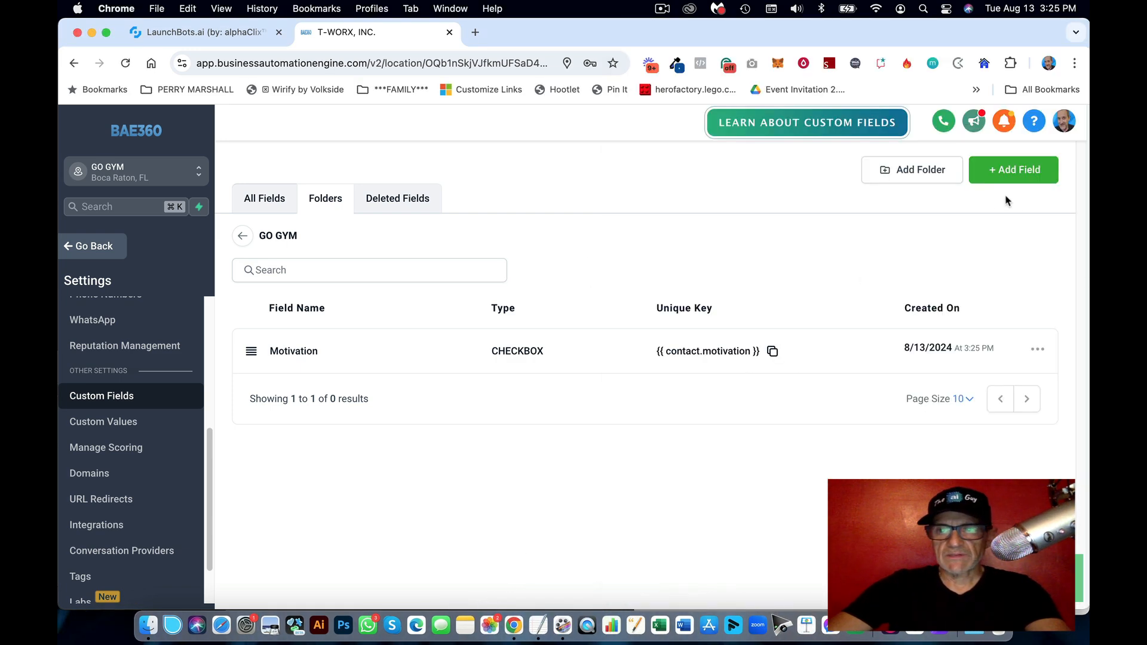
# Step: Start a Radio Select custom field named 'Experience Level'
pyautogui.click(1003, 179)
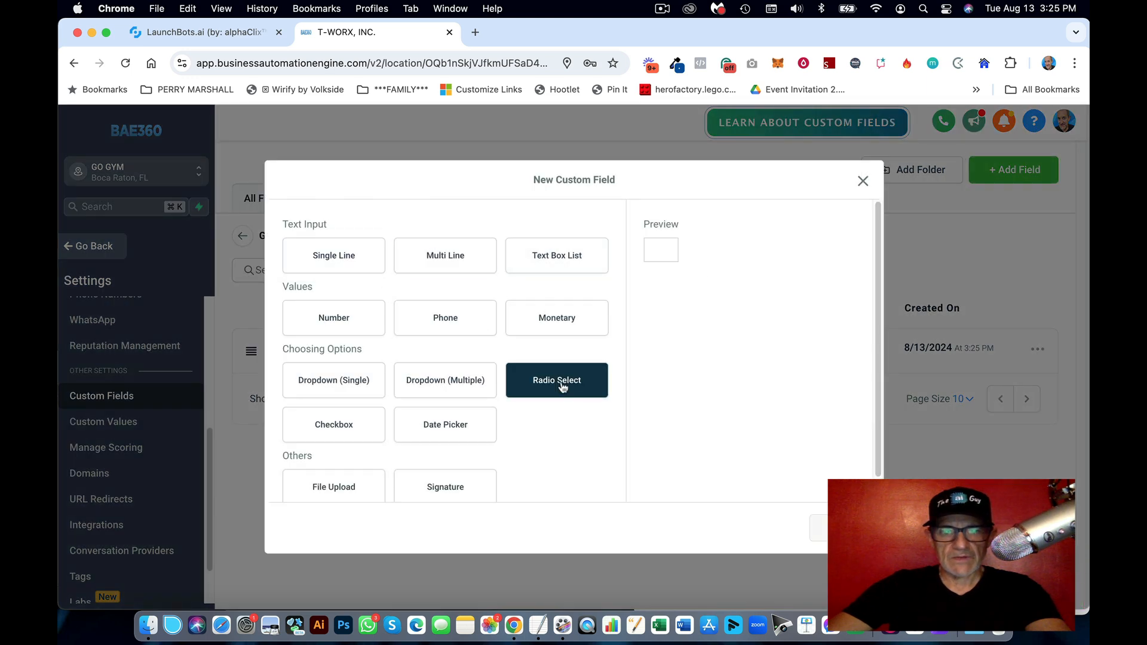
pyautogui.click(561, 386)
pyautogui.click(840, 528)
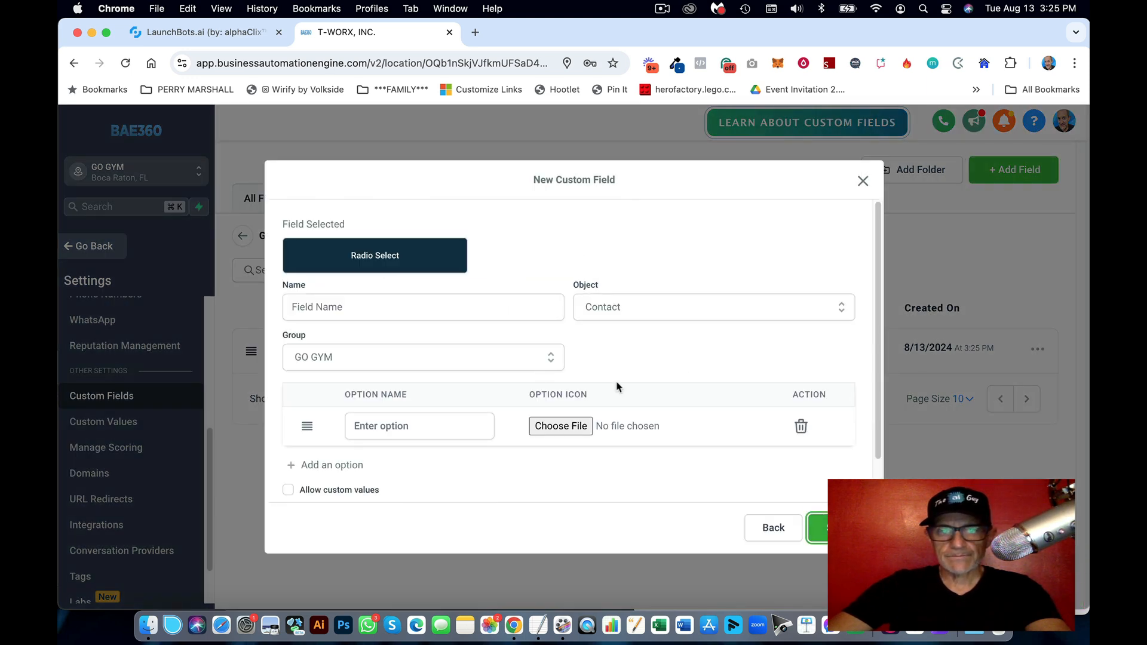
pyautogui.click(368, 309)
pyautogui.press('super+v')
# Step: Add 'Novice' as the first radio option
pyautogui.click(538, 625)
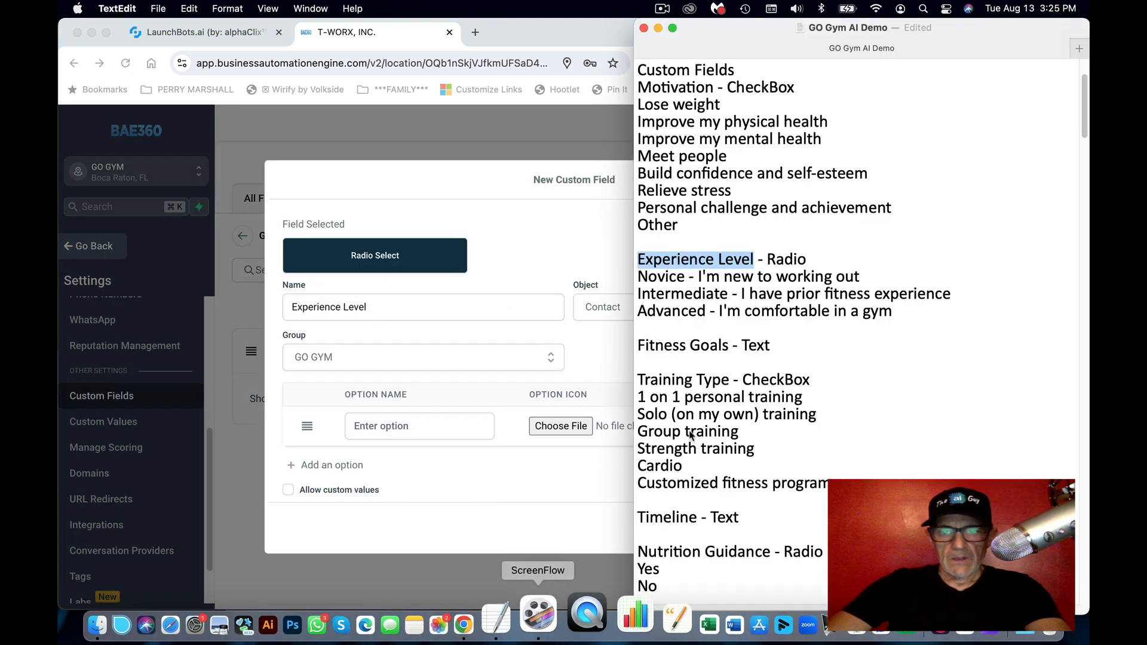
pyautogui.click(837, 311)
pyautogui.moveTo(865, 281); pyautogui.dragTo(613, 280)
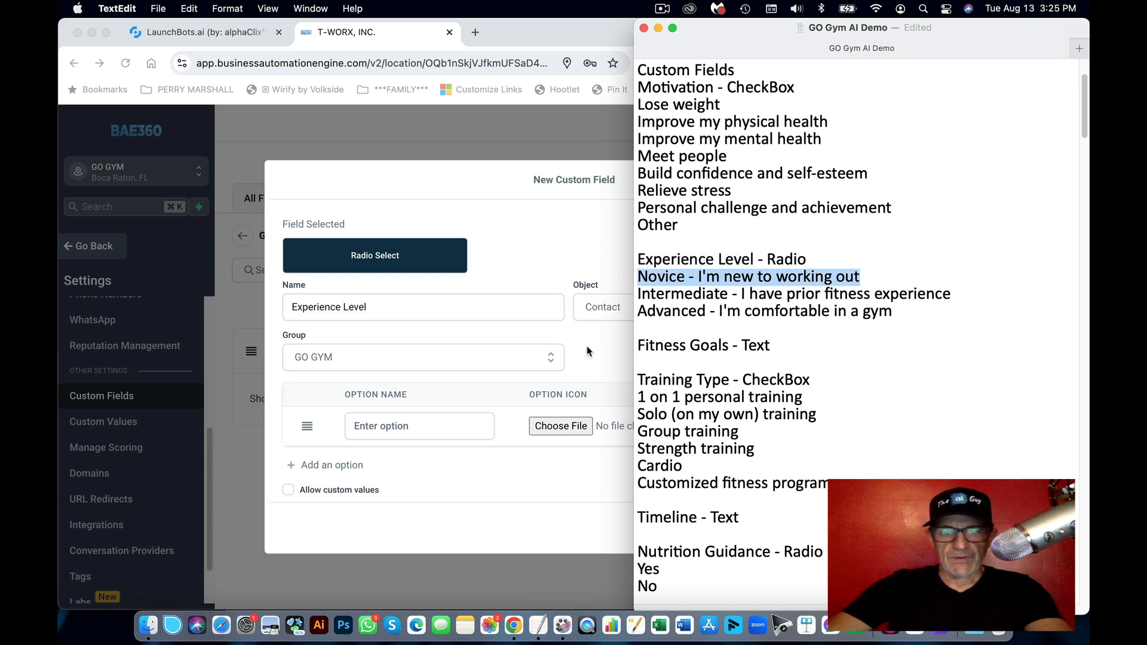
pyautogui.click(456, 428)
pyautogui.press('super+v')
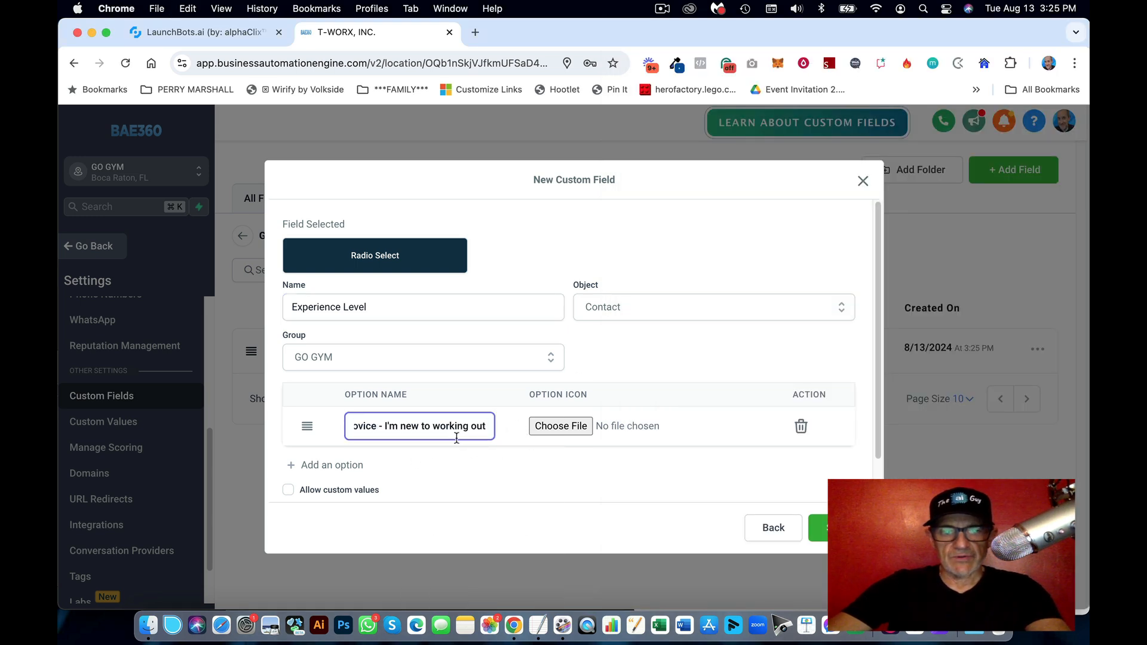
pyautogui.click(365, 466)
# Step: Add 'Intermediate' as the second radio option
pyautogui.click(538, 625)
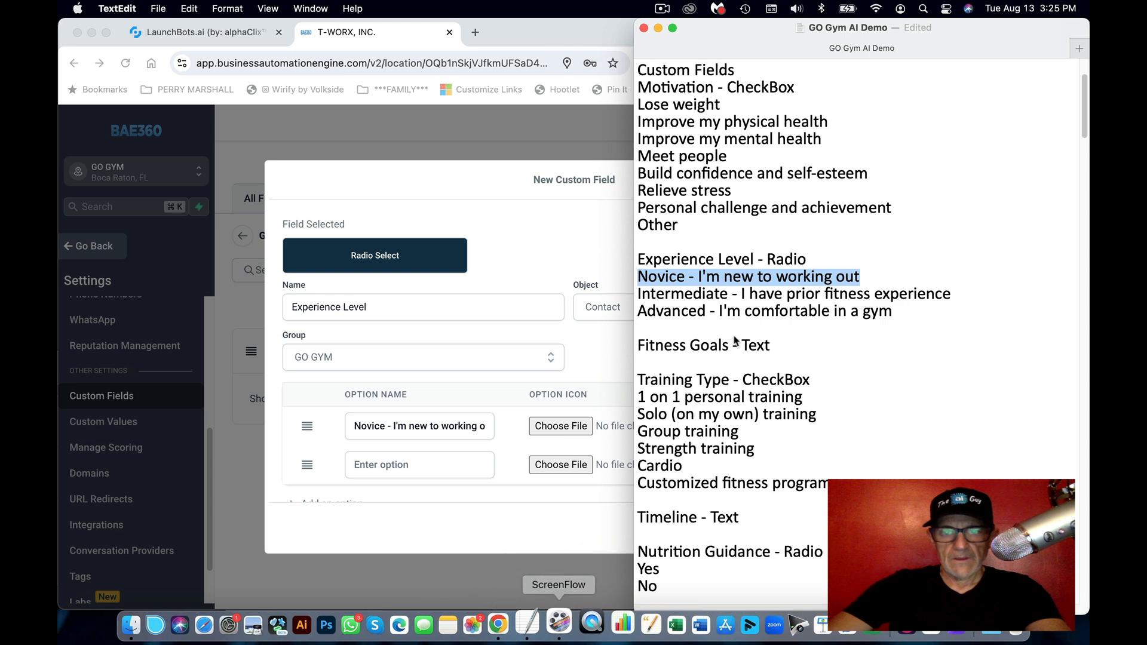
pyautogui.moveTo(774, 299); pyautogui.dragTo(782, 298)
pyautogui.moveTo(954, 295); pyautogui.dragTo(635, 286)
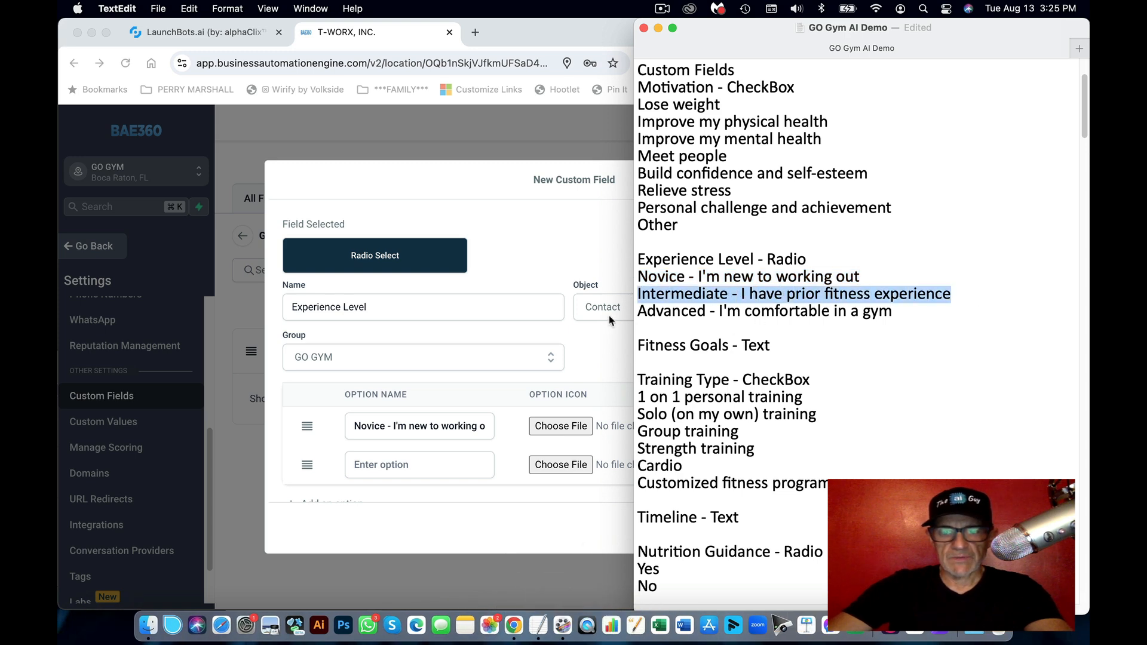
pyautogui.press('super+c')
pyautogui.click(434, 461)
pyautogui.press('super+v')
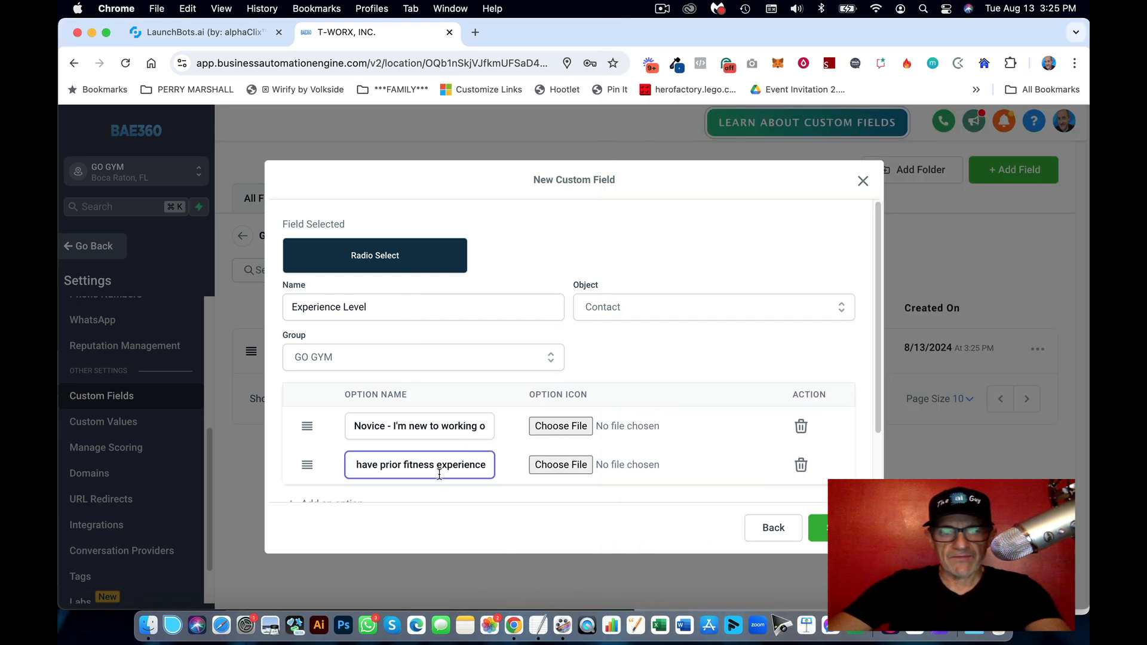
pyautogui.scroll(-2, 475, 444)
pyautogui.click(362, 424)
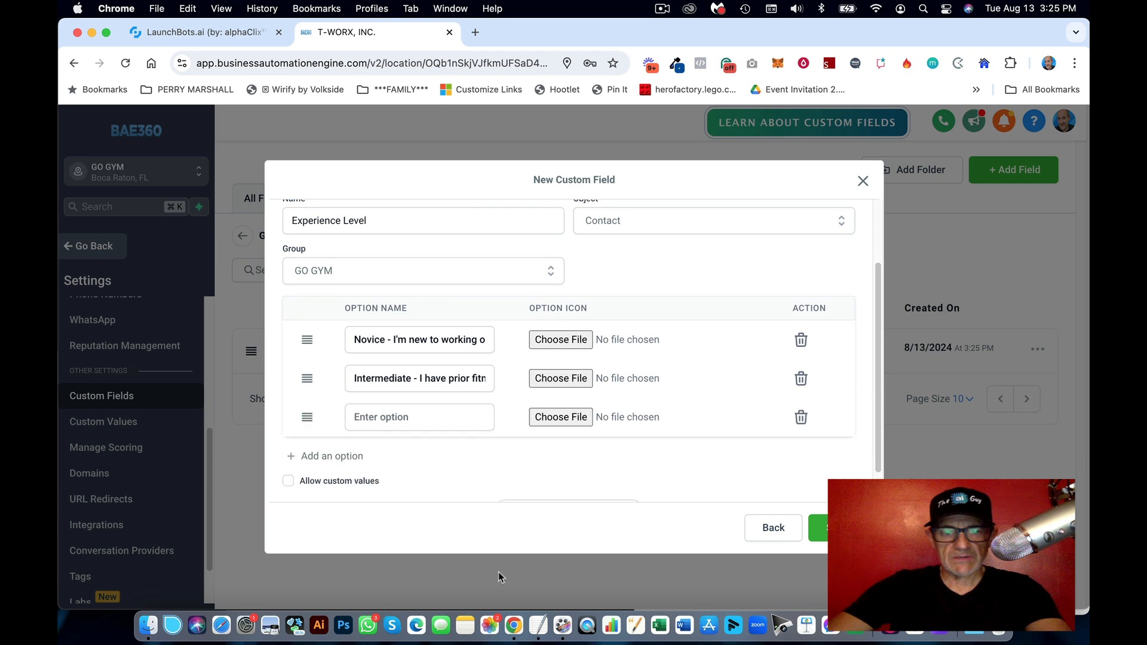
# Step: Add 'Advanced' as the third option and save the Experience Level field
pyautogui.click(538, 625)
pyautogui.click(866, 326)
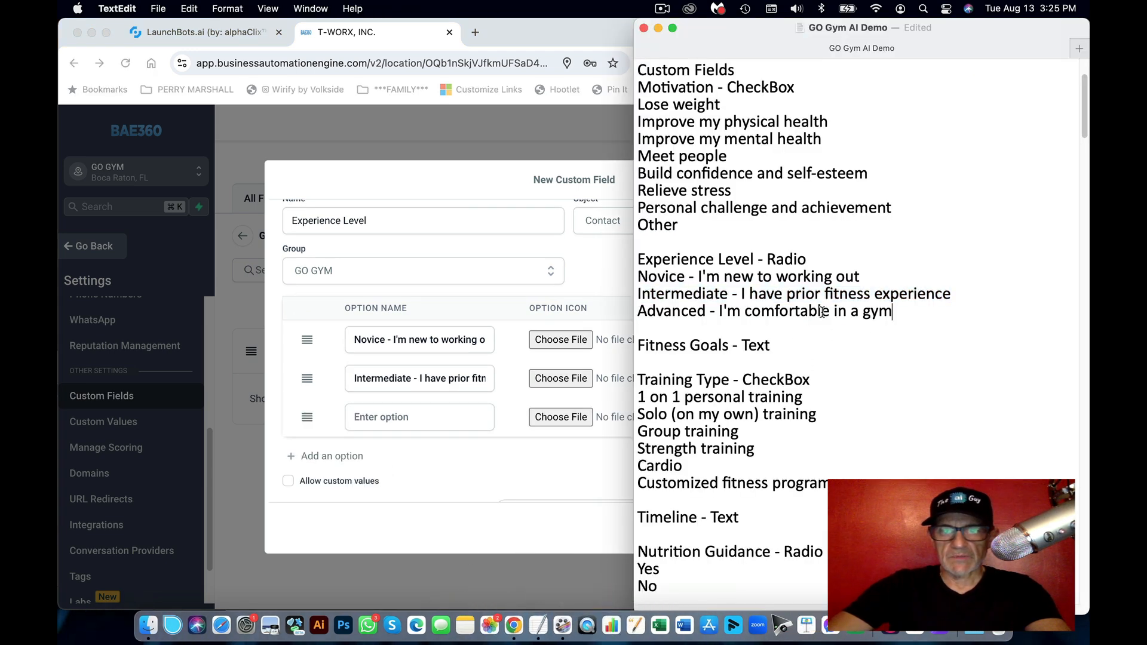
pyautogui.moveTo(893, 311); pyautogui.dragTo(621, 309)
pyautogui.click(507, 414)
pyautogui.click(454, 419)
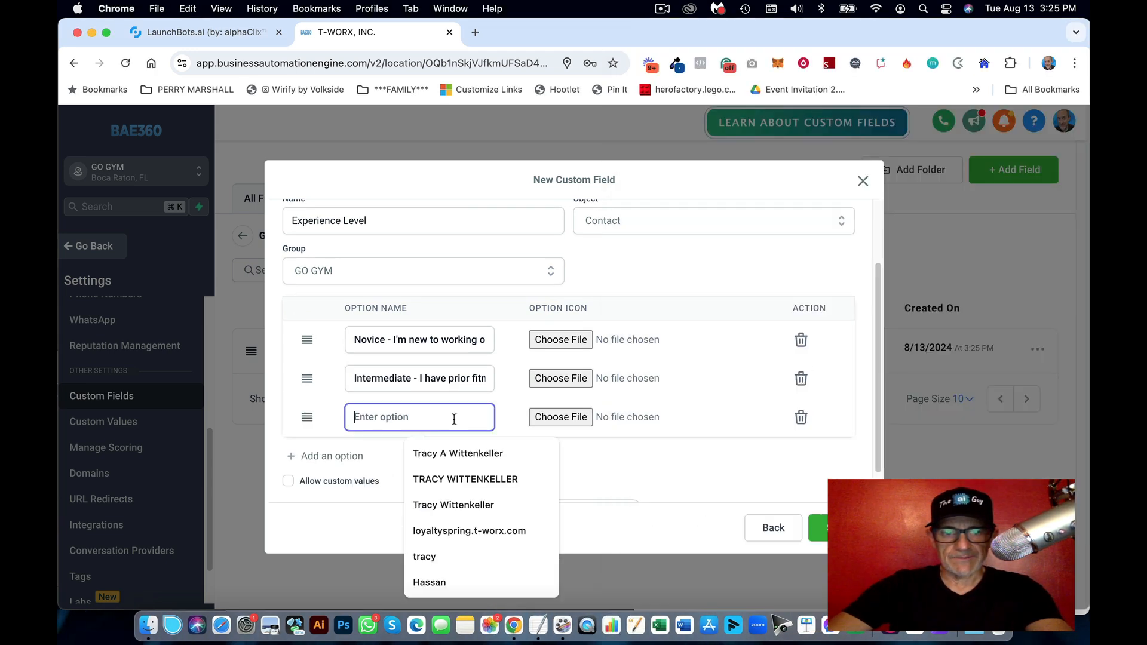
pyautogui.press('cmd+v')
pyautogui.click(812, 527)
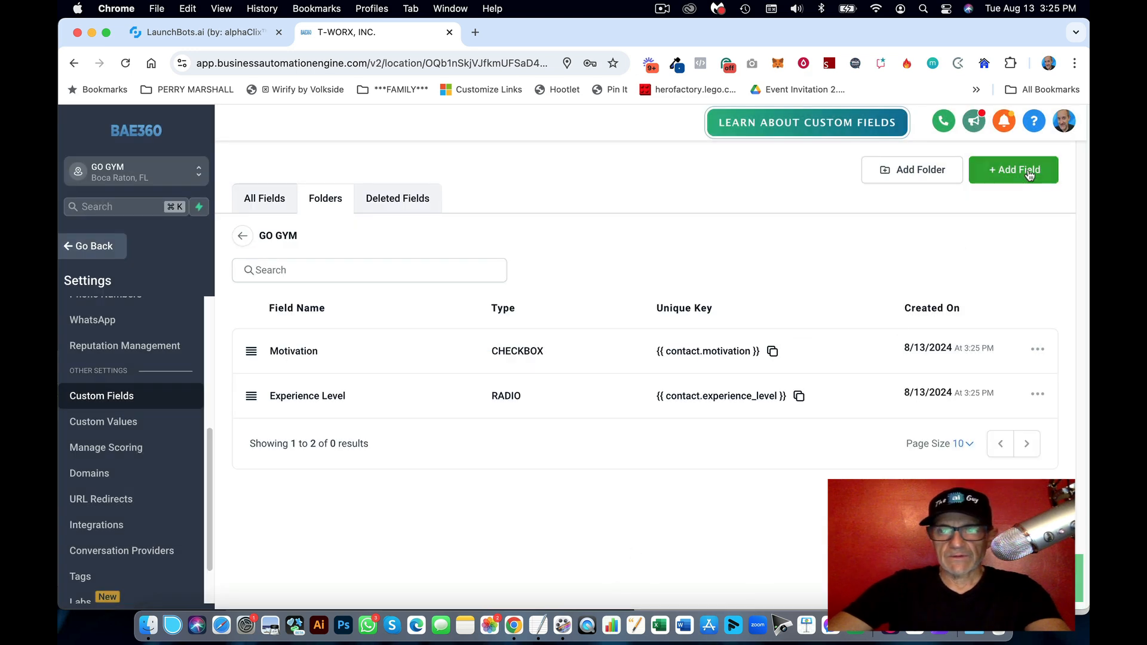
# Step: Create a Single Line text field named 'Fitness Goals', copied from the notes
pyautogui.click(1023, 173)
pyautogui.click(538, 625)
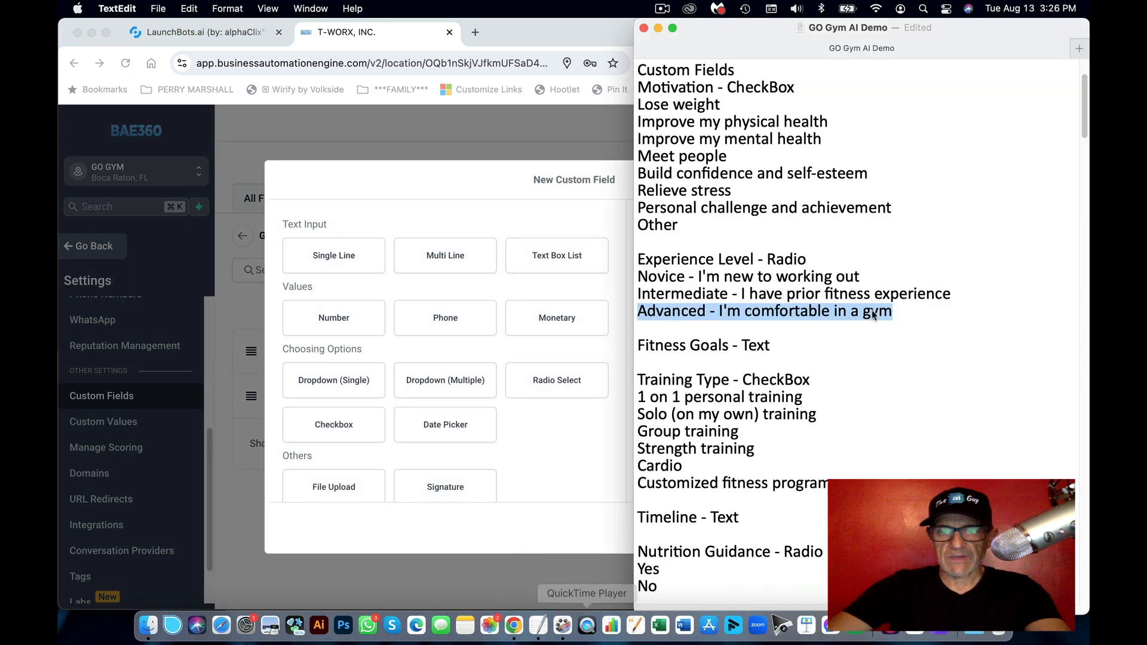
pyautogui.click(733, 347)
pyautogui.moveTo(733, 346); pyautogui.dragTo(631, 350)
pyautogui.press('super+c')
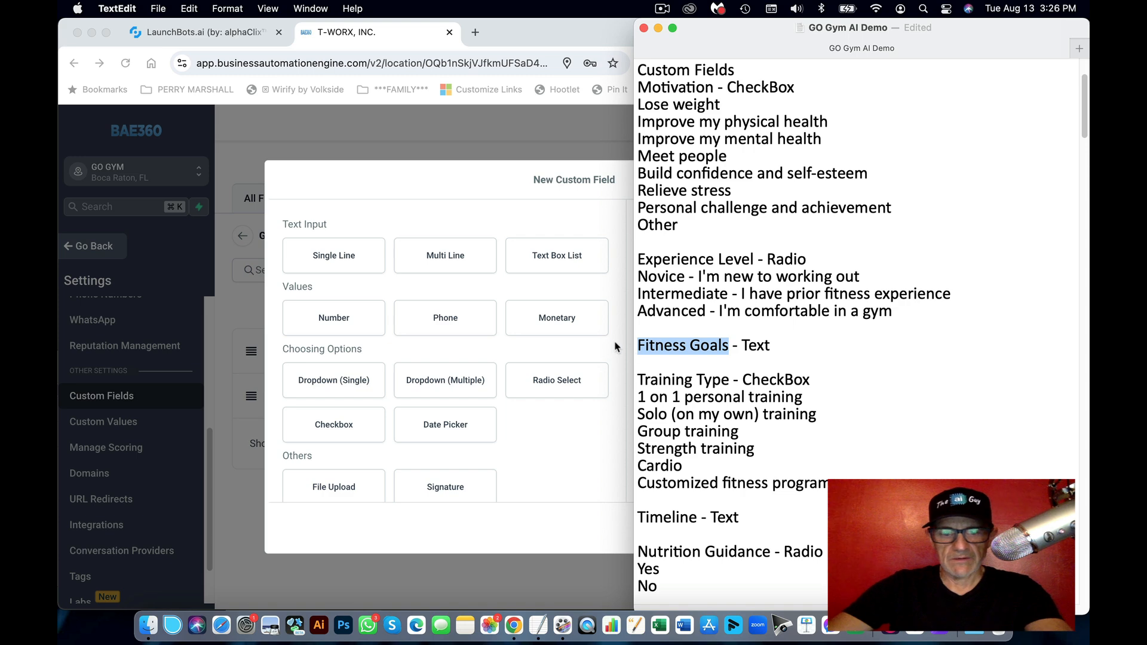
pyautogui.click(575, 361)
pyautogui.click(334, 262)
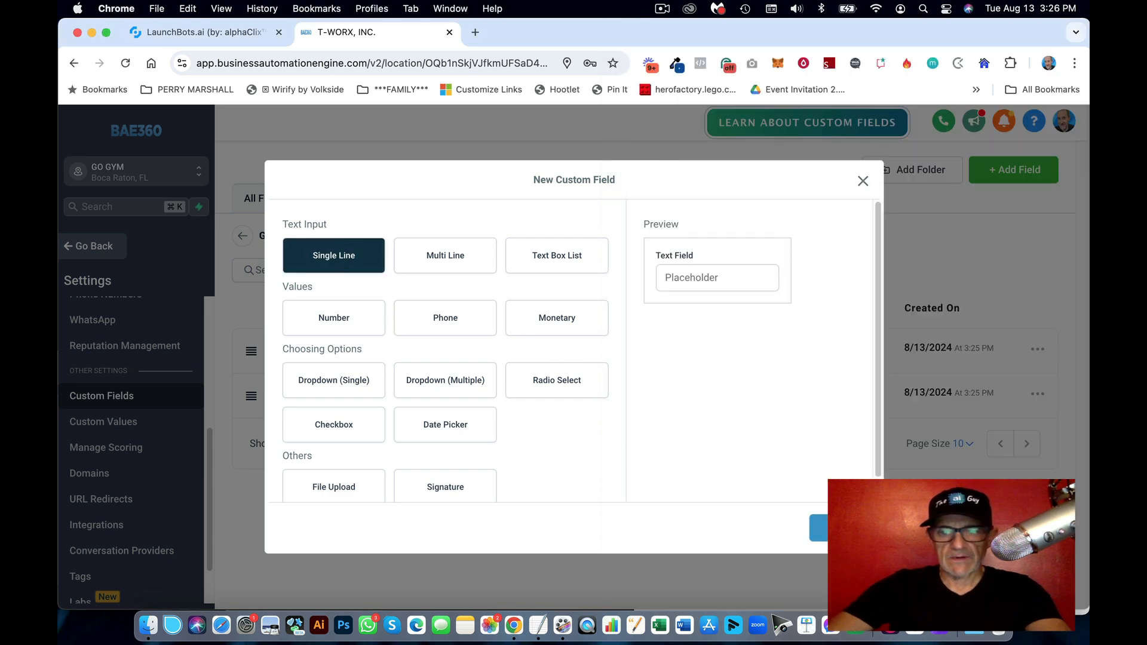
pyautogui.click(817, 524)
pyautogui.click(355, 319)
pyautogui.press('super+v')
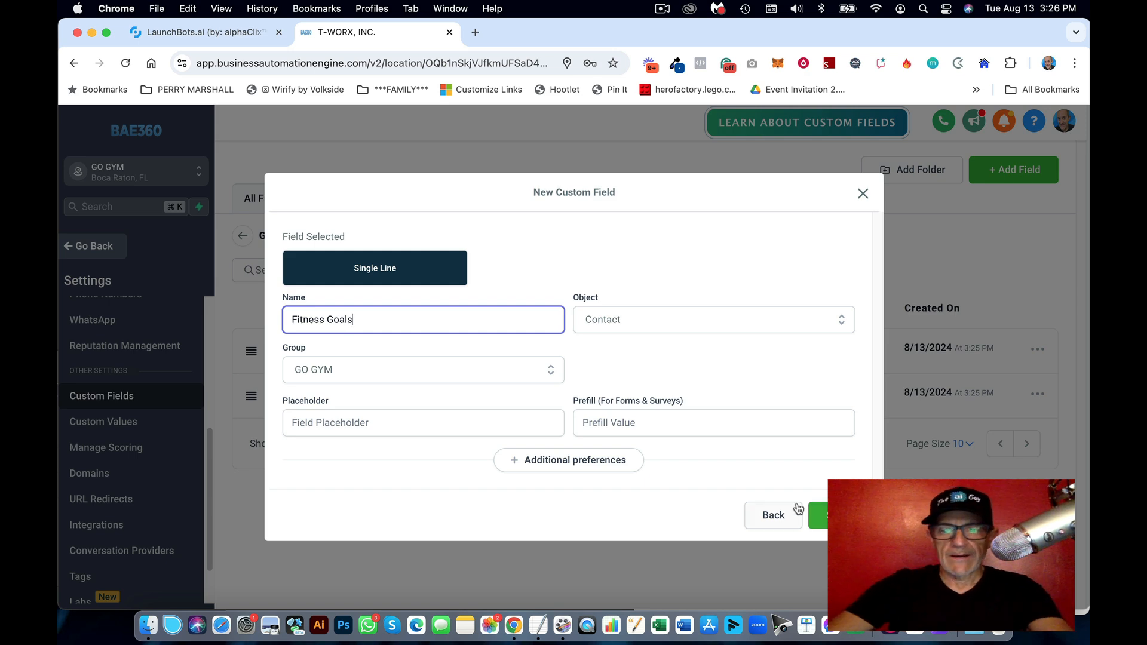
# Step: Save the Fitness Goals field and copy 'Training Type' from the notes
pyautogui.click(817, 515)
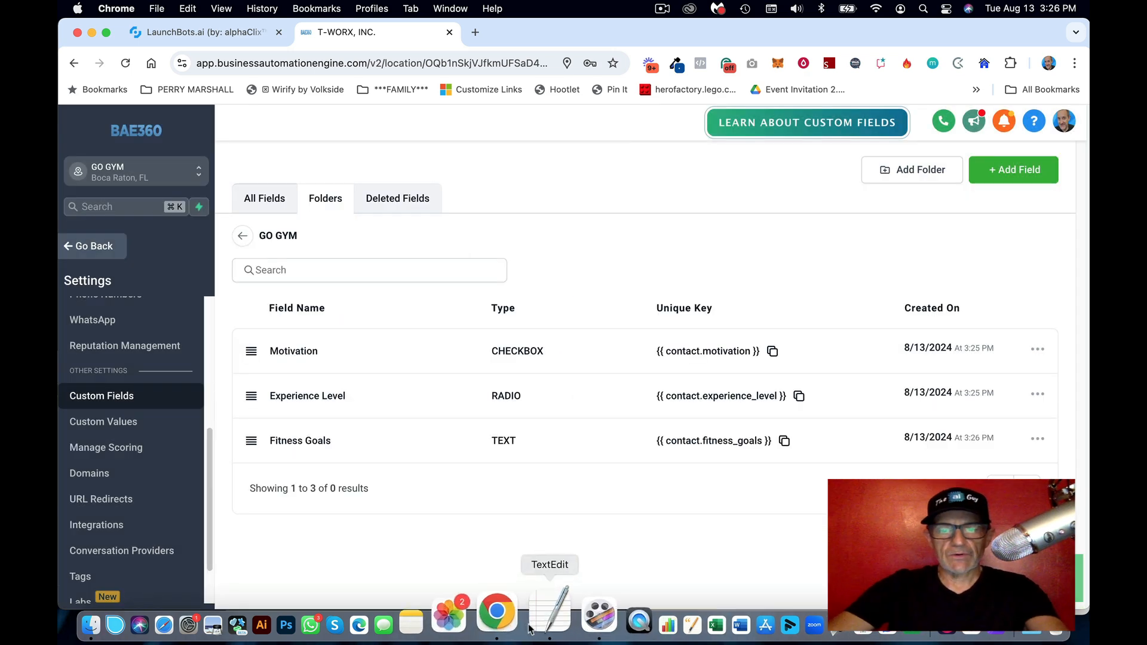
pyautogui.click(538, 624)
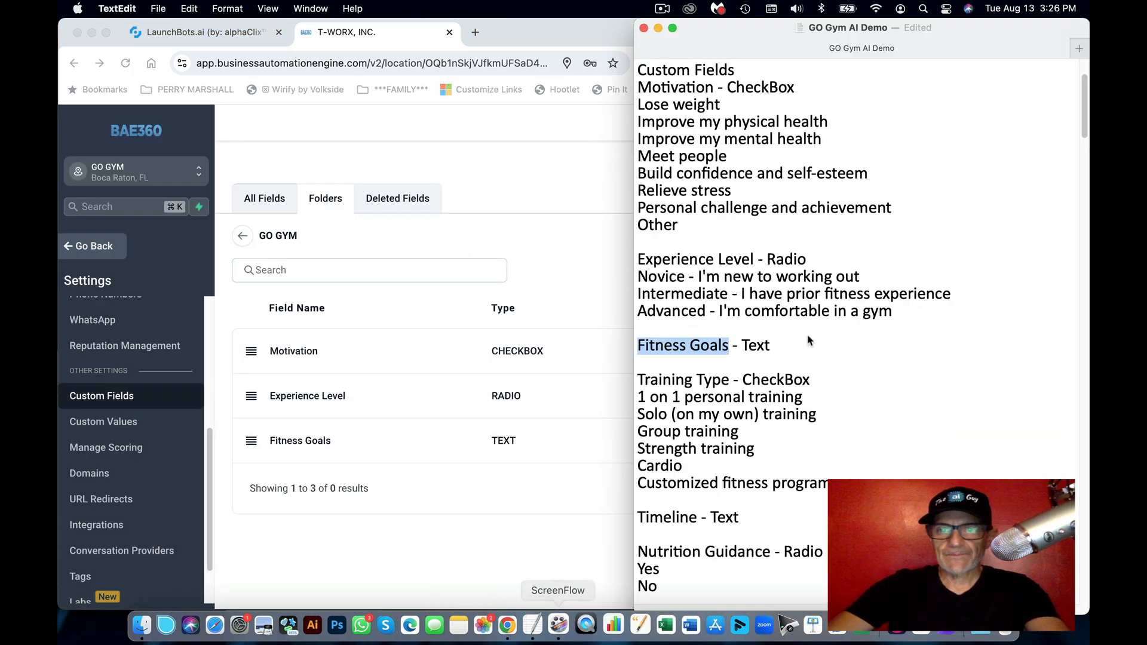
pyautogui.click(745, 352)
pyautogui.moveTo(730, 380); pyautogui.dragTo(627, 378)
pyautogui.press('super+c')
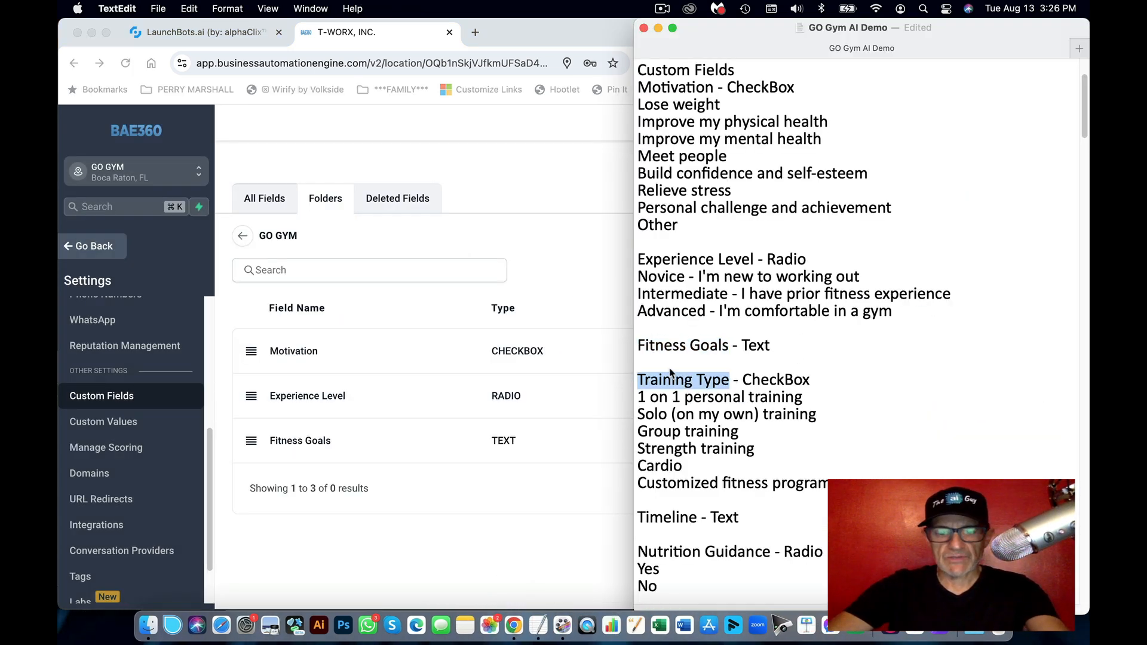
pyautogui.click(427, 263)
pyautogui.click(418, 266)
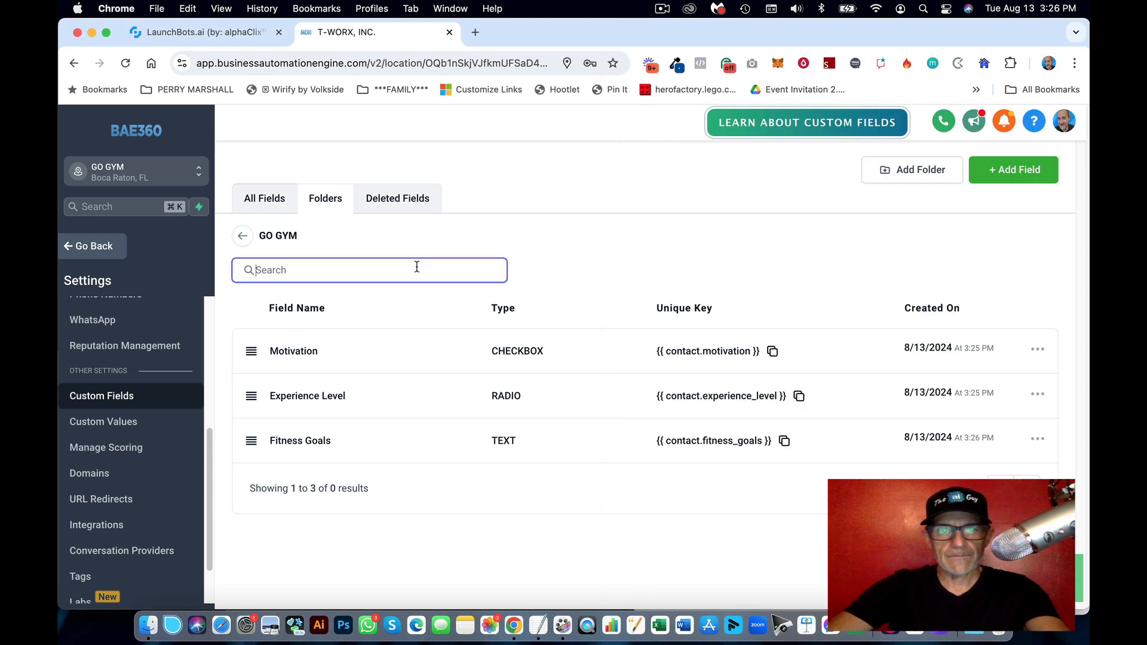
# Step: Create a new Checkbox custom field named Training Type
pyautogui.click(1016, 170)
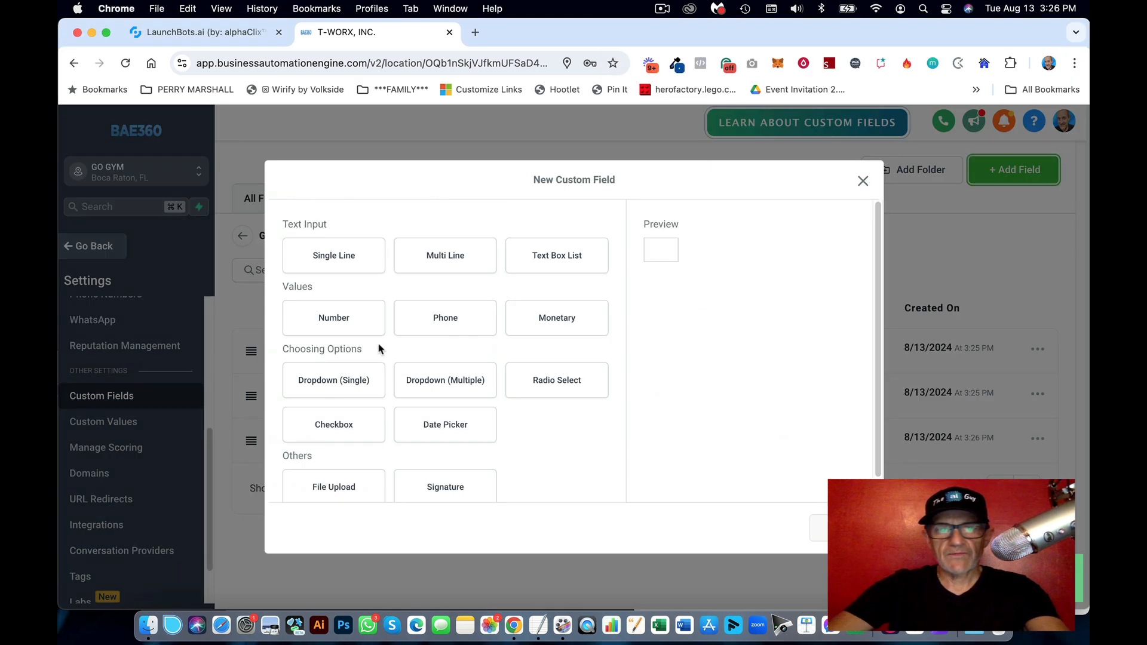
pyautogui.click(538, 625)
pyautogui.click(497, 323)
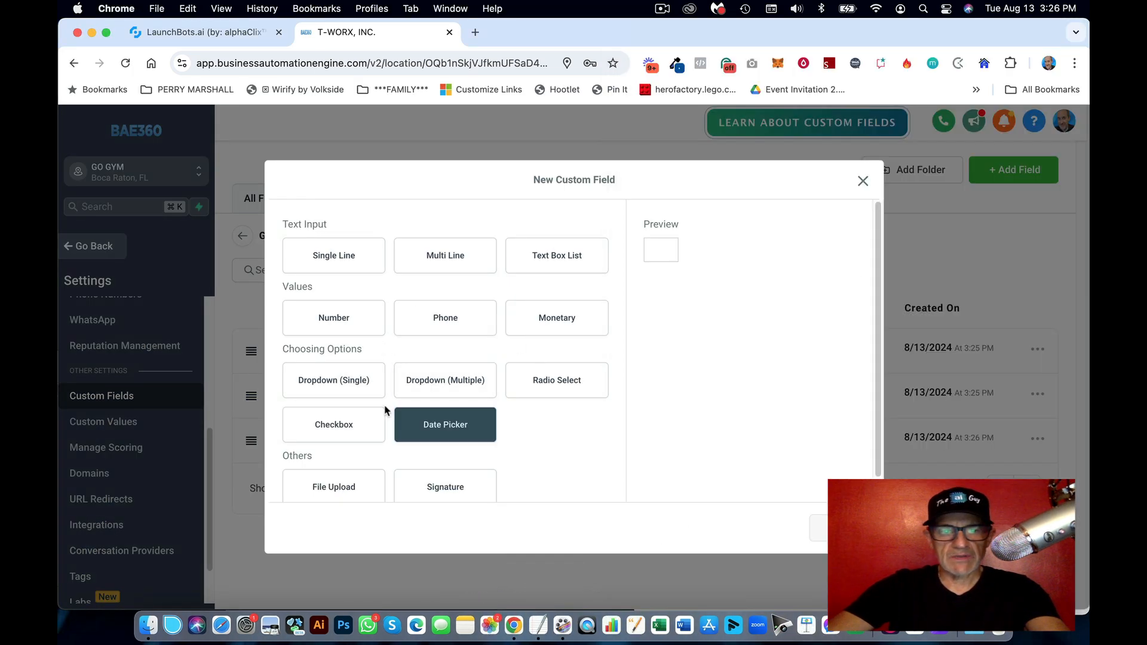
pyautogui.click(364, 429)
pyautogui.click(835, 528)
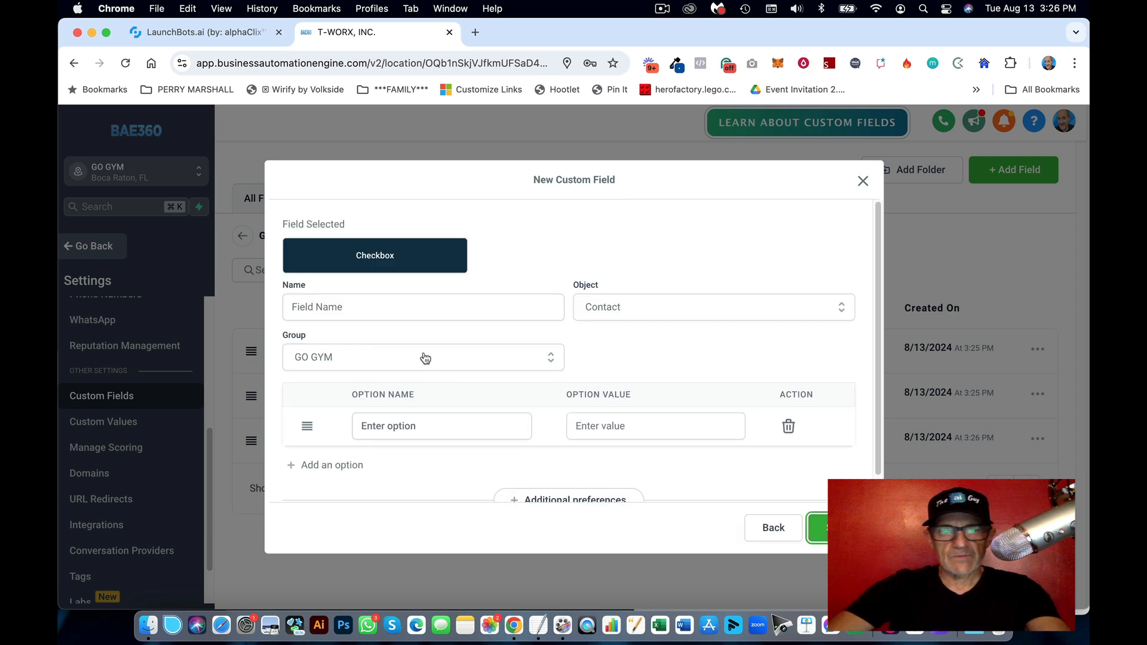
pyautogui.click(382, 306)
pyautogui.press('super+v')
# Step: Add the options '1 on 1 personal training' and 'Solo (on my own) training'
pyautogui.click(538, 625)
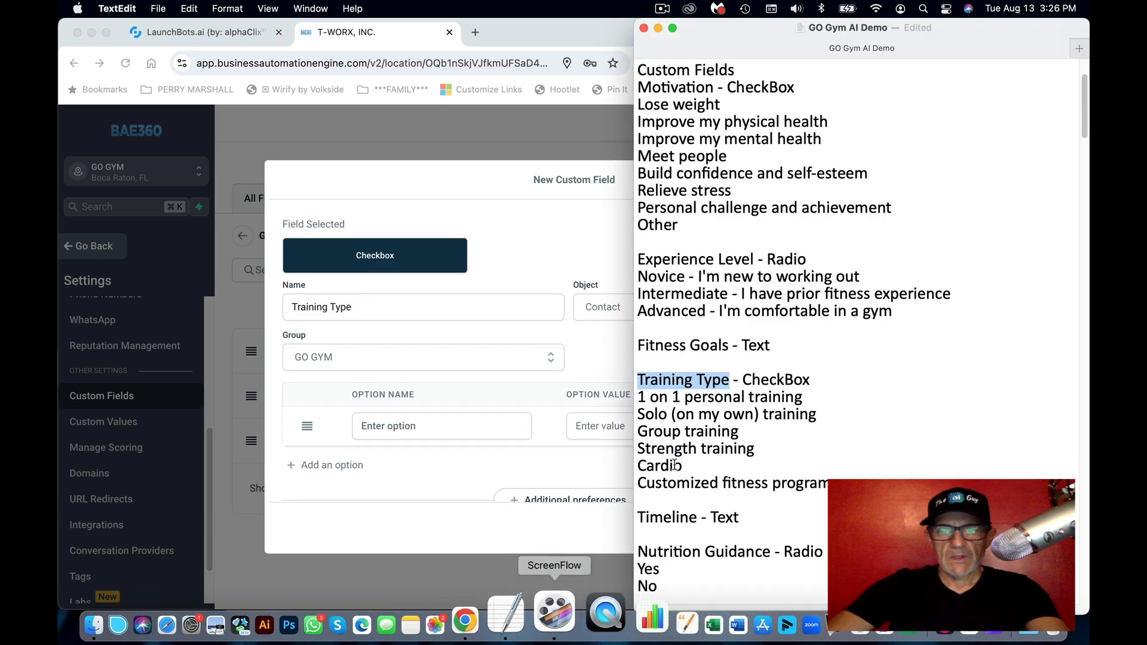
pyautogui.moveTo(802, 397); pyautogui.dragTo(635, 399)
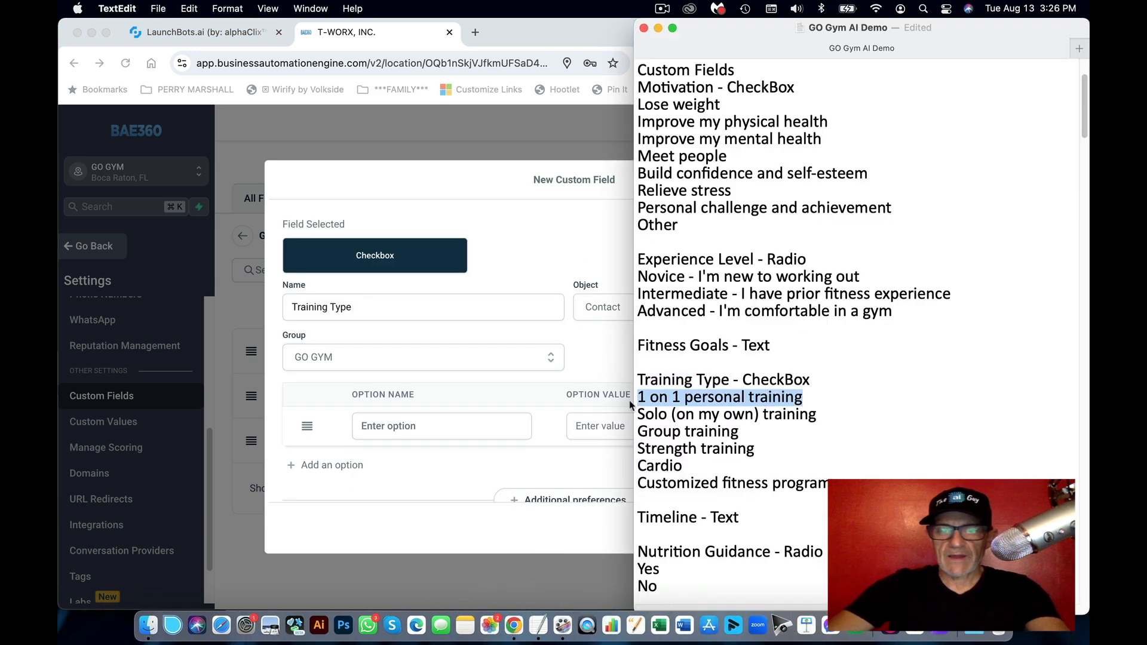
pyautogui.press('super+c')
pyautogui.click(518, 380)
pyautogui.click(446, 426)
pyautogui.press('super+v')
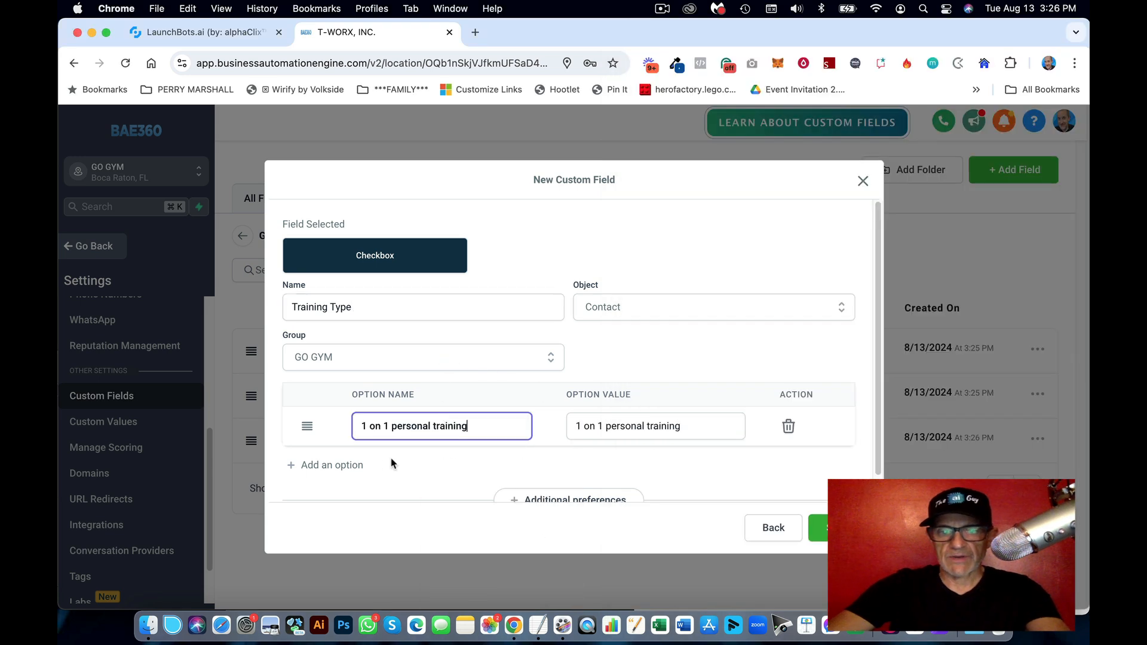
pyautogui.click(358, 466)
pyautogui.click(538, 625)
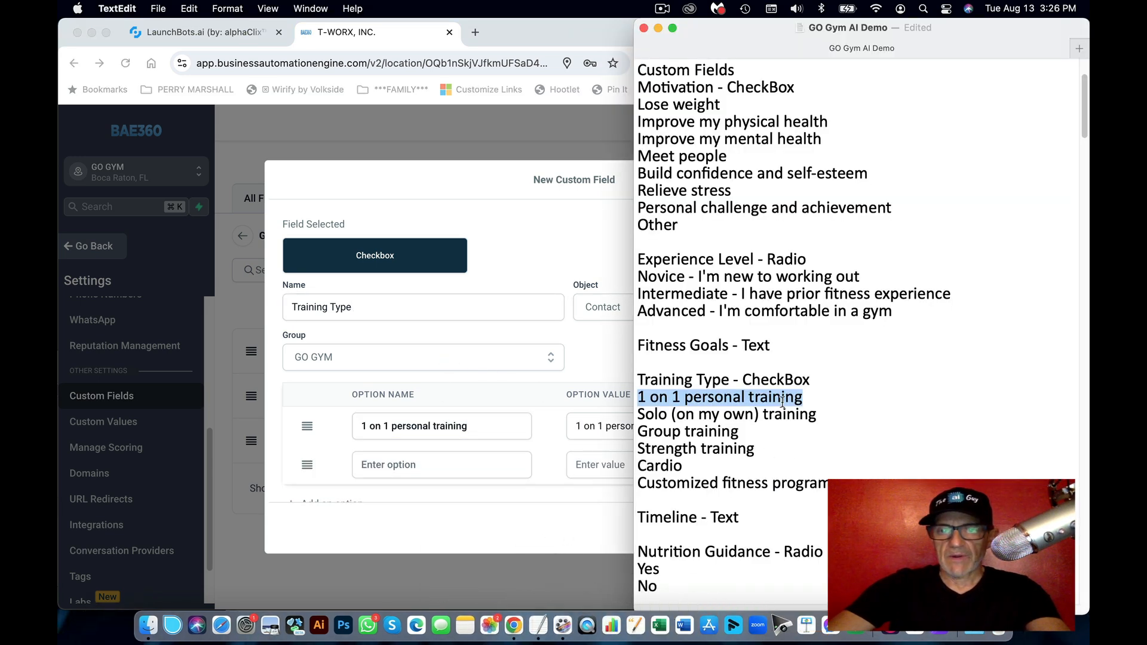
pyautogui.moveTo(819, 414); pyautogui.dragTo(627, 414)
pyautogui.press('super+c')
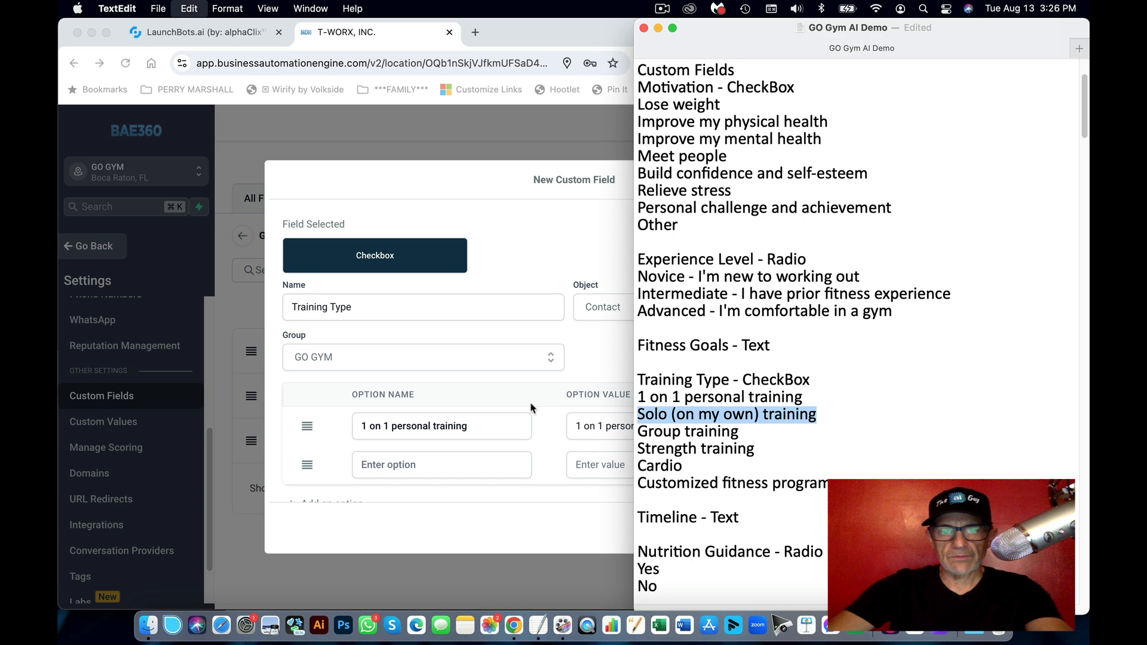
pyautogui.click(494, 413)
pyautogui.click(476, 465)
pyautogui.press('super+v')
pyautogui.scroll(-2, 513, 434)
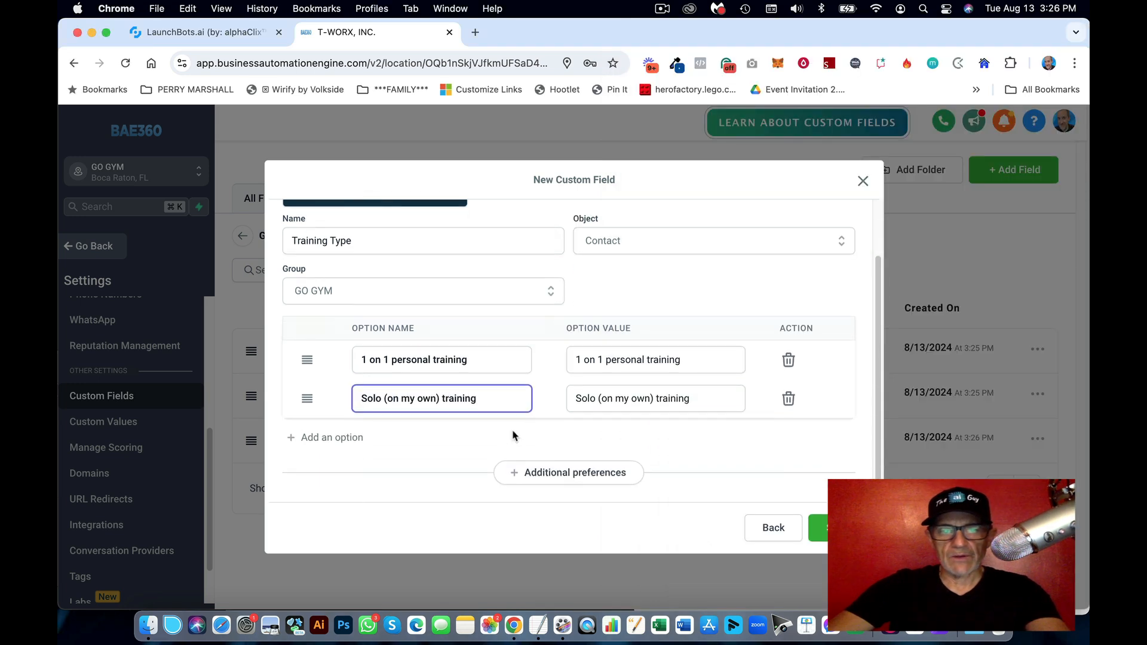
# Step: Add the options 'Group training' and 'Strength training'
pyautogui.click(354, 439)
pyautogui.click(538, 625)
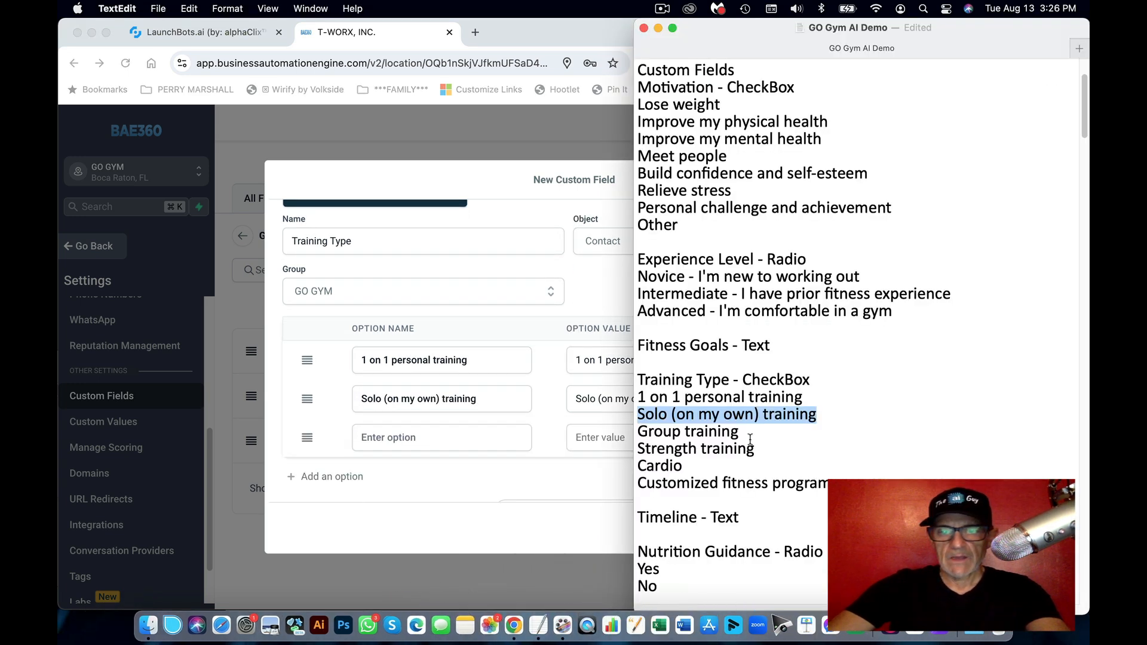
pyautogui.moveTo(747, 433); pyautogui.dragTo(638, 429)
pyautogui.click(484, 447)
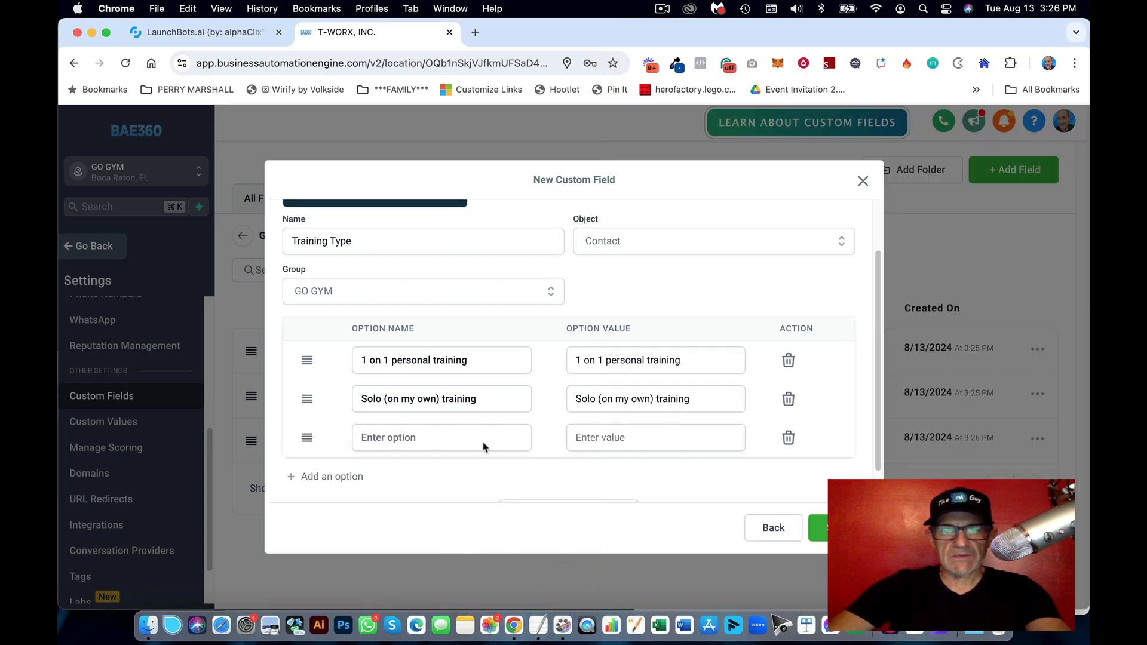
pyautogui.click(431, 437)
pyautogui.press('super+v')
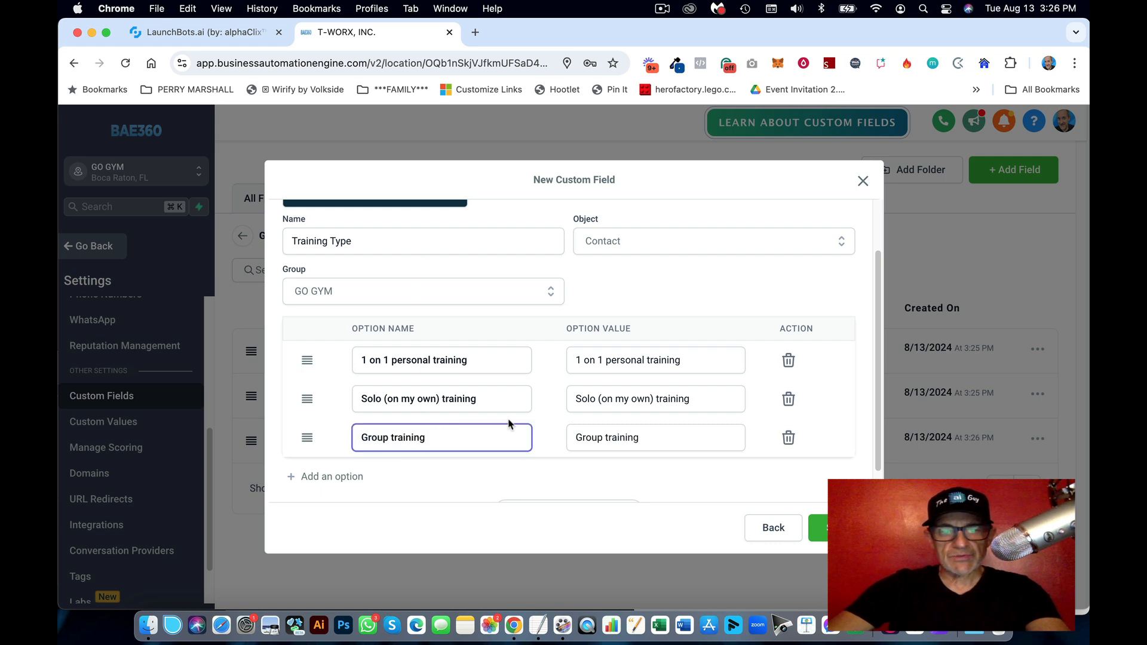
pyautogui.scroll(-1, 397, 443)
pyautogui.click(538, 625)
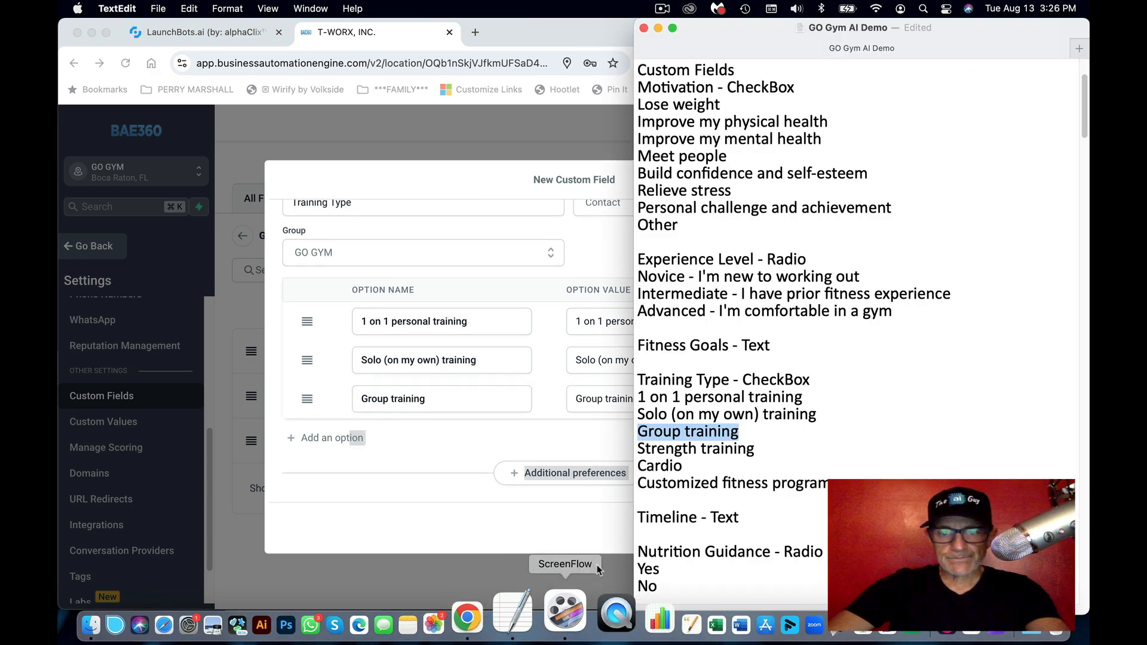
pyautogui.moveTo(755, 448); pyautogui.dragTo(633, 448)
pyautogui.press('super+c')
pyautogui.click(448, 430)
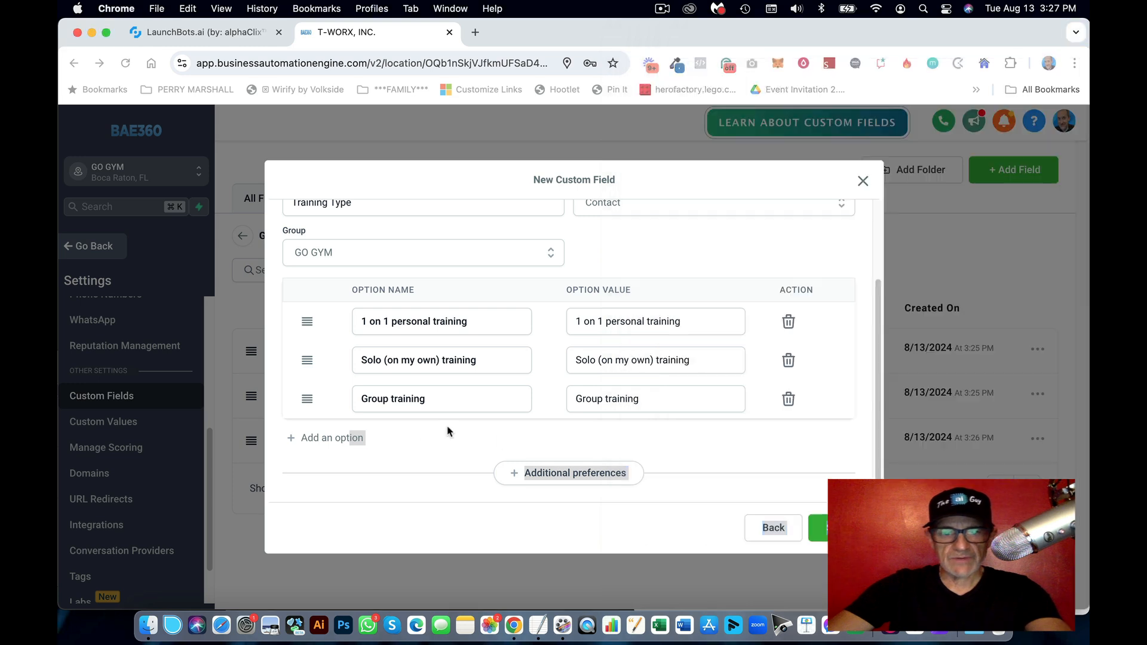
pyautogui.click(332, 438)
pyautogui.click(396, 437)
pyautogui.press('super+v')
# Step: Add the options 'Cardio' and 'Customized fitness program'
pyautogui.click(345, 478)
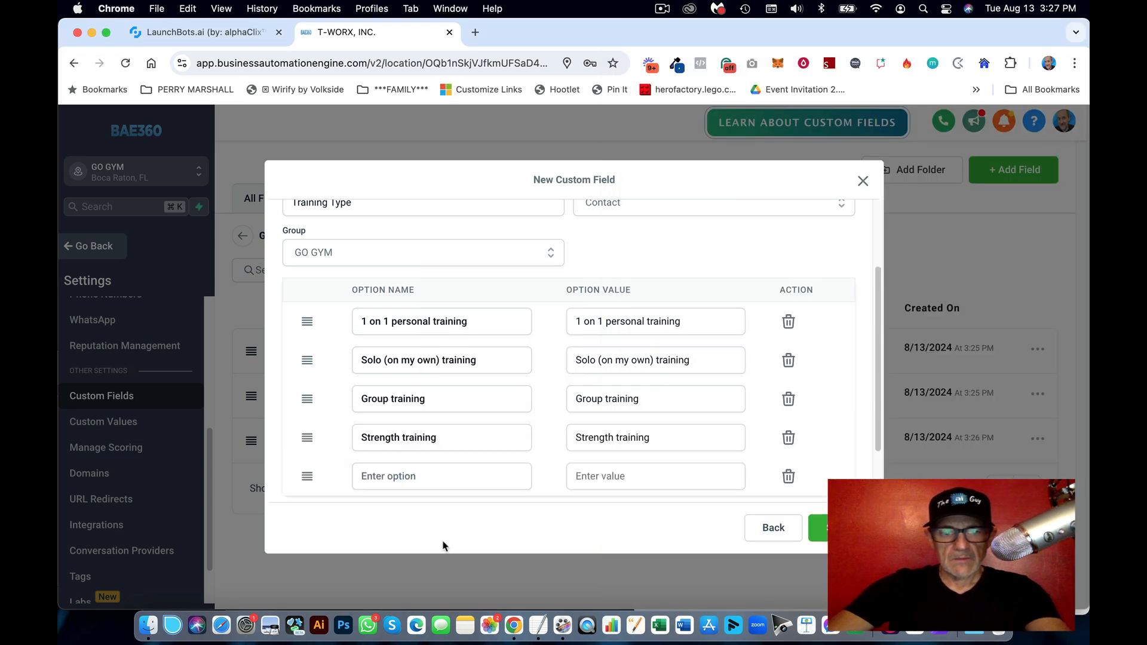
pyautogui.click(538, 626)
pyautogui.moveTo(686, 467); pyautogui.dragTo(584, 473)
pyautogui.press('super+c')
pyautogui.click(432, 455)
pyautogui.click(430, 476)
pyautogui.press('super+v')
pyautogui.scroll(-2, 412, 472)
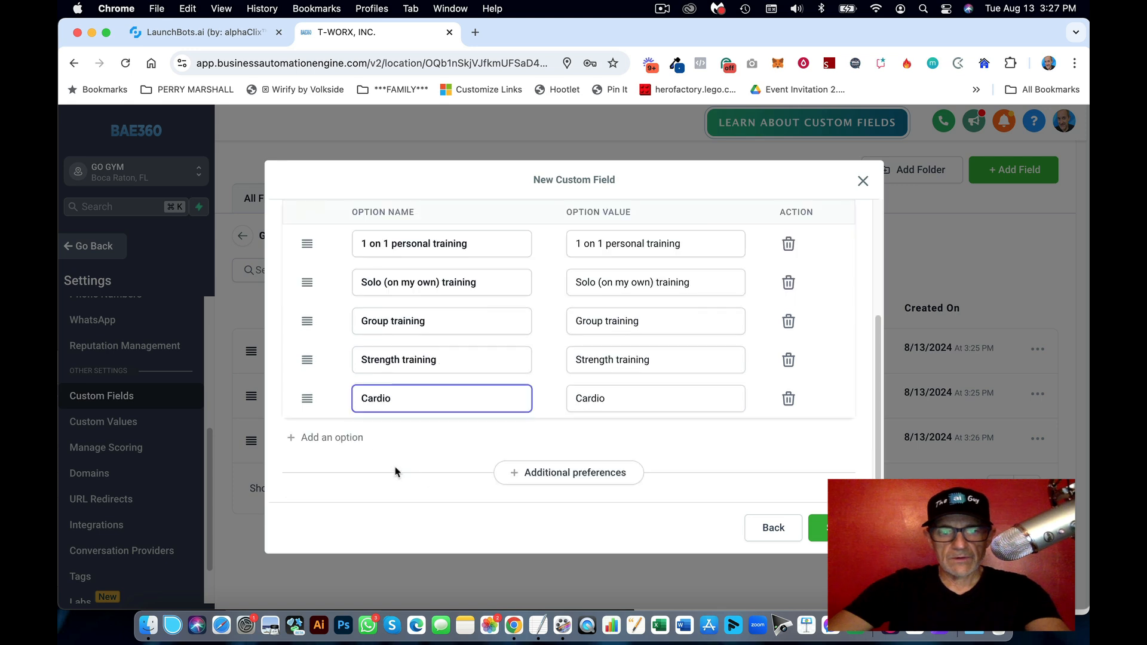
pyautogui.click(355, 447)
pyautogui.click(539, 626)
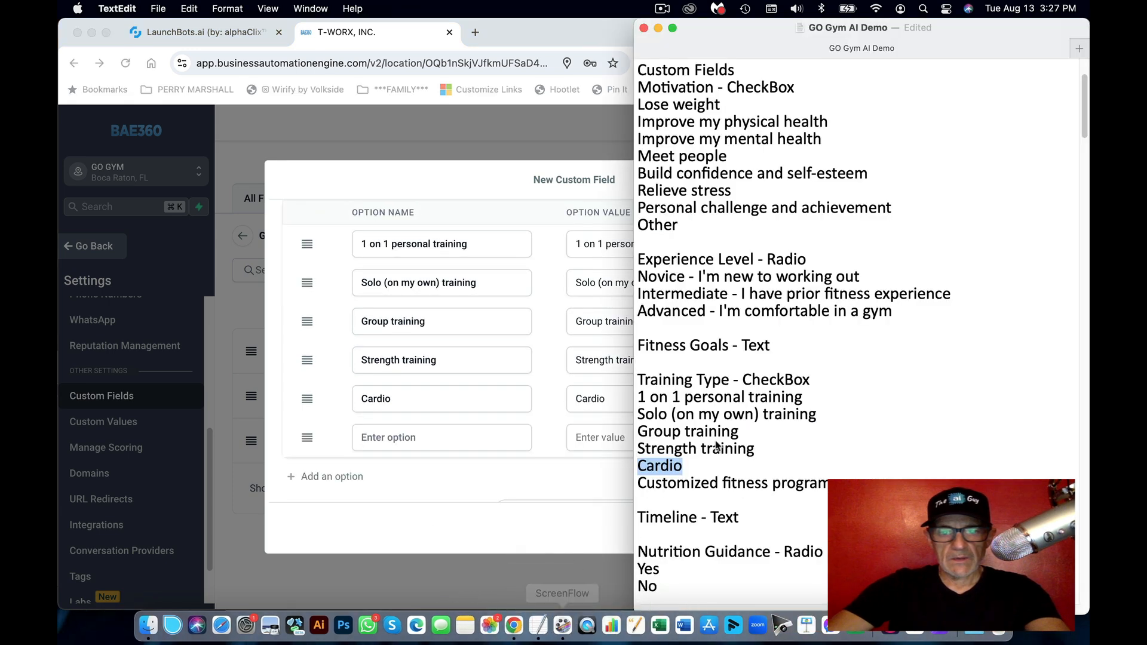
pyautogui.click(825, 502)
pyautogui.moveTo(839, 484); pyautogui.dragTo(627, 486)
pyautogui.press('super+c')
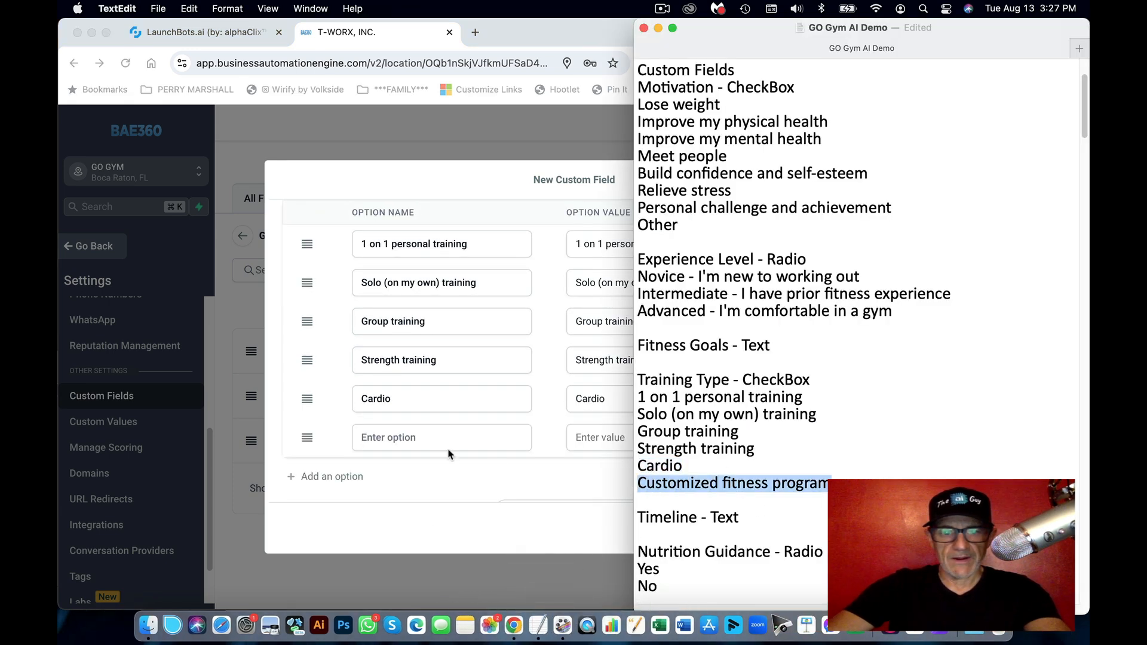
pyautogui.click(448, 449)
pyautogui.click(442, 441)
pyautogui.press('super+v')
# Step: Save the Training Type checkbox field
pyautogui.scroll(5, 487, 377)
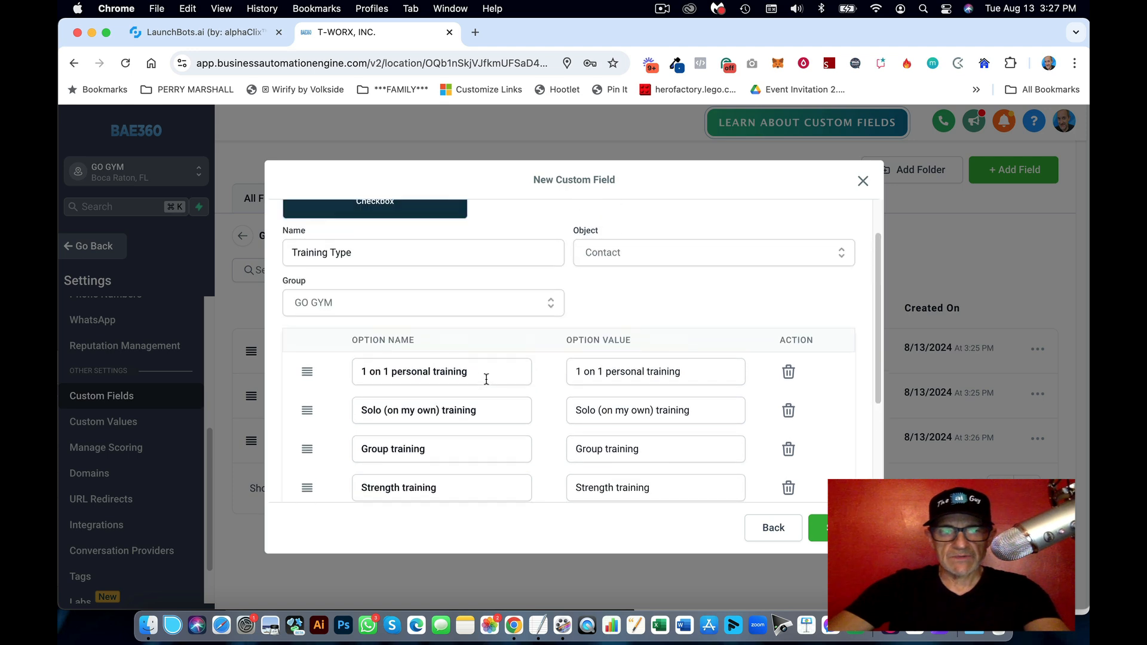
pyautogui.scroll(-4, 486, 378)
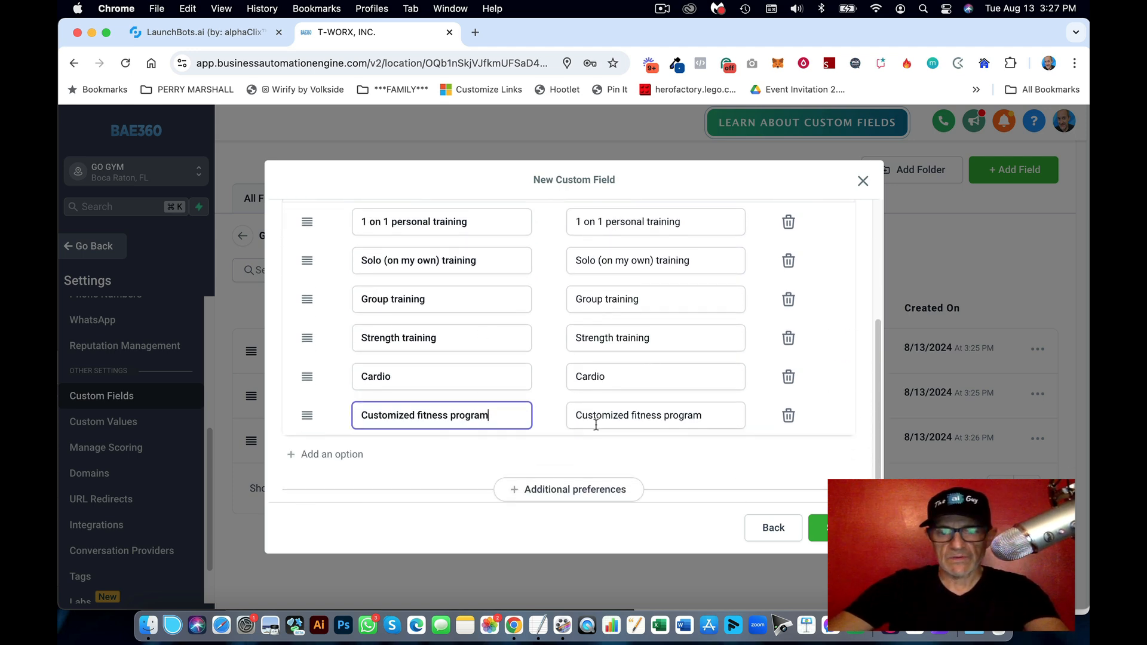
pyautogui.click(818, 528)
pyautogui.click(538, 625)
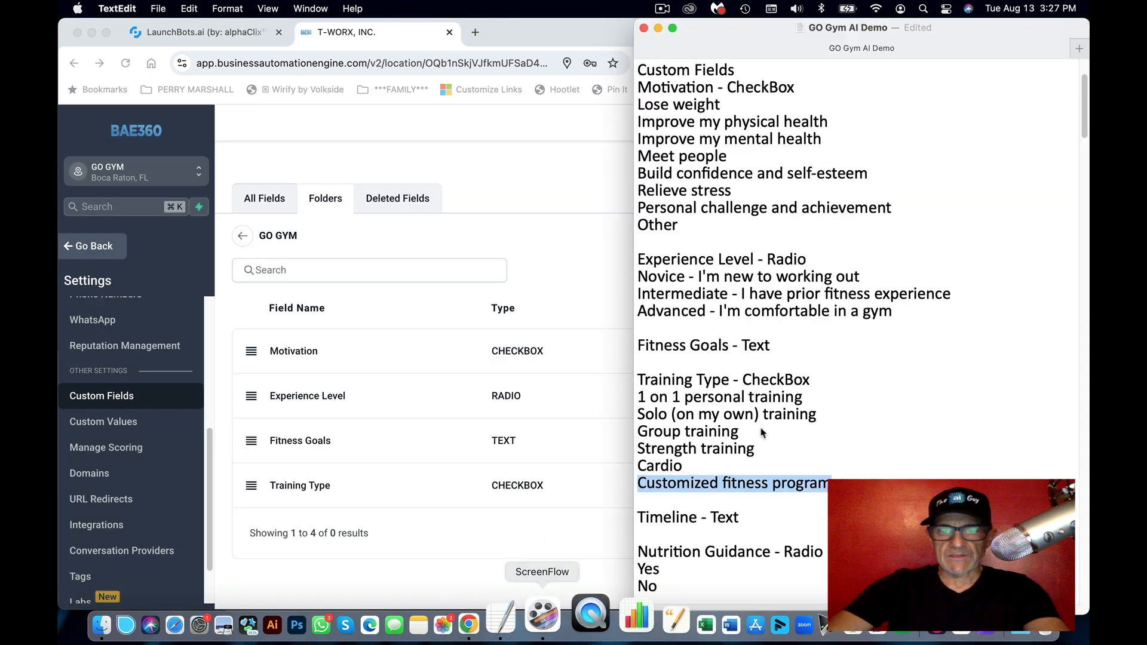
# Step: Create a Single Line field named Timeline (key contact.timeline) in GO GYM and save it
pyautogui.scroll(-2, 864, 395)
pyautogui.scroll(-3, 776, 353)
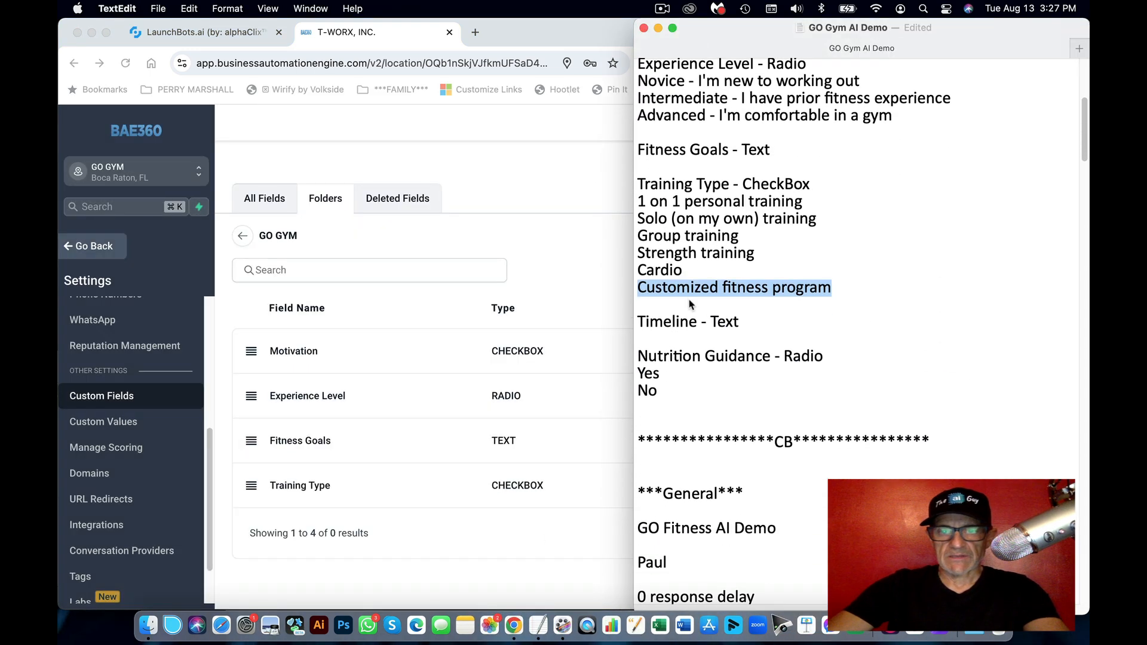
pyautogui.doubleClick(662, 323)
pyautogui.press('super+c')
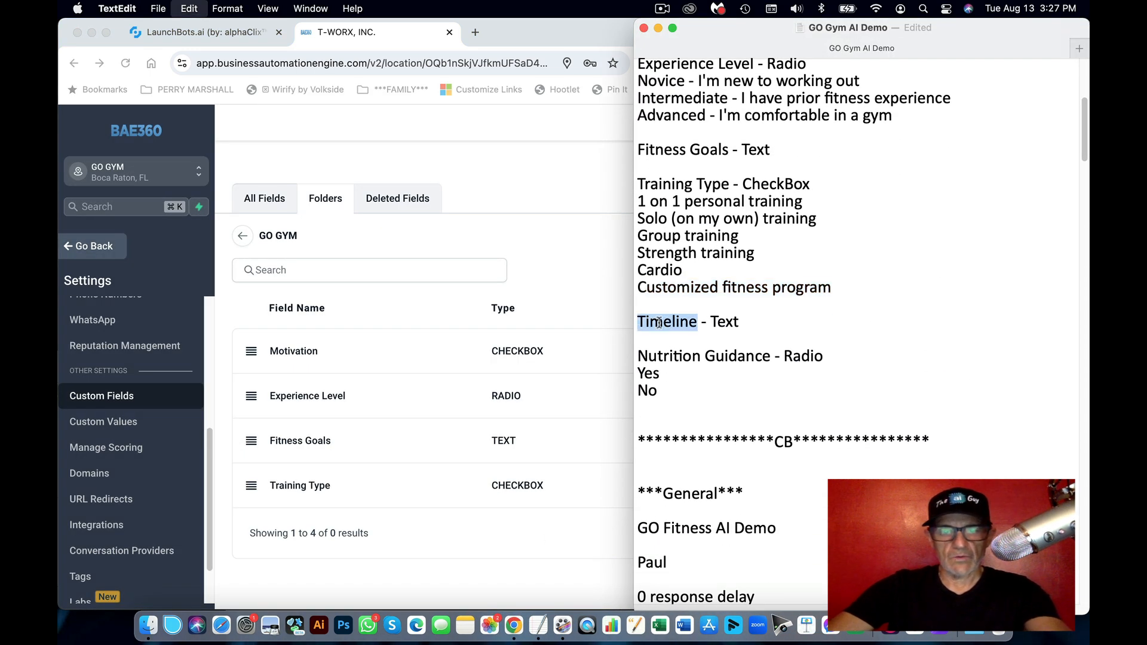
pyautogui.click(567, 333)
pyautogui.click(1015, 172)
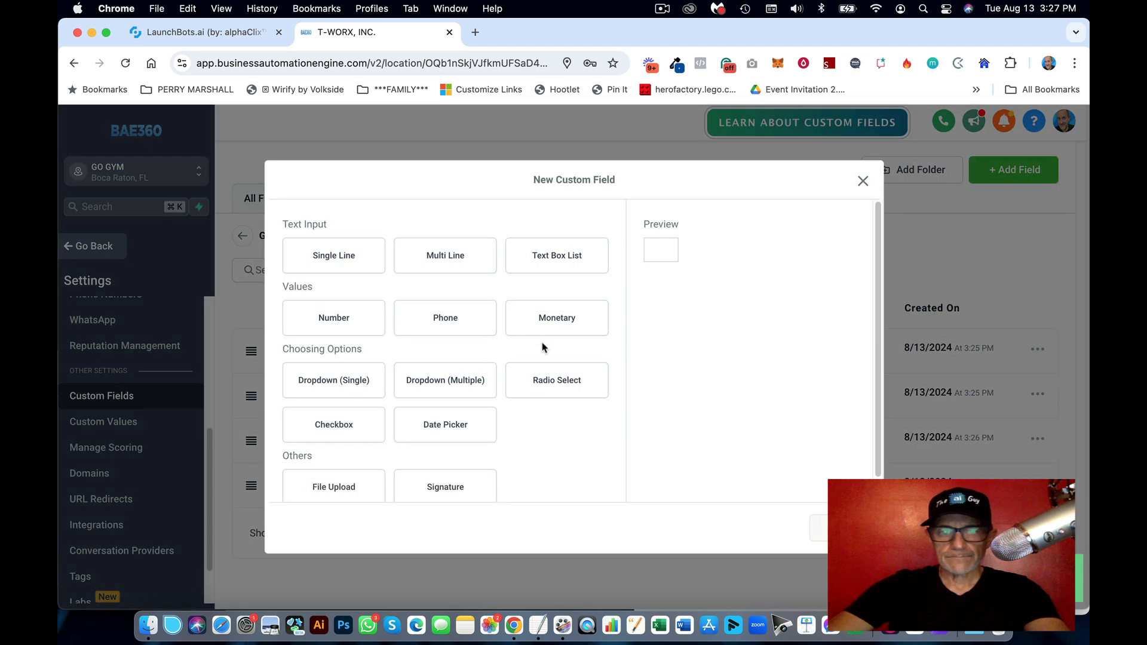
pyautogui.click(353, 269)
pyautogui.click(841, 527)
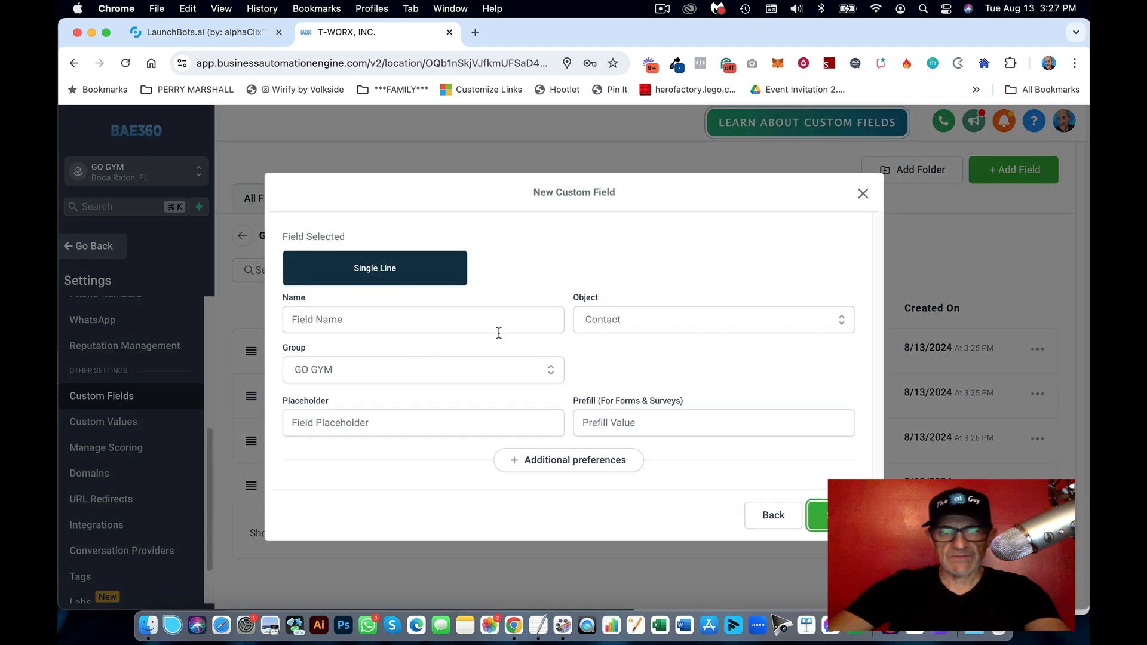
pyautogui.click(374, 322)
pyautogui.press('super+v')
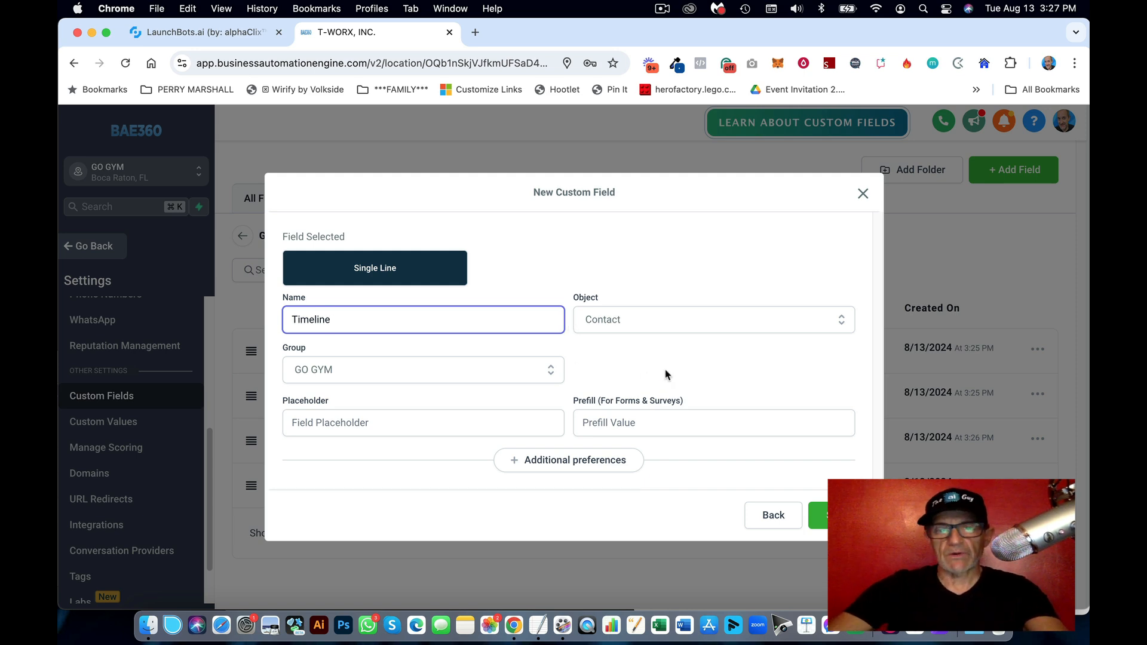
pyautogui.click(598, 358)
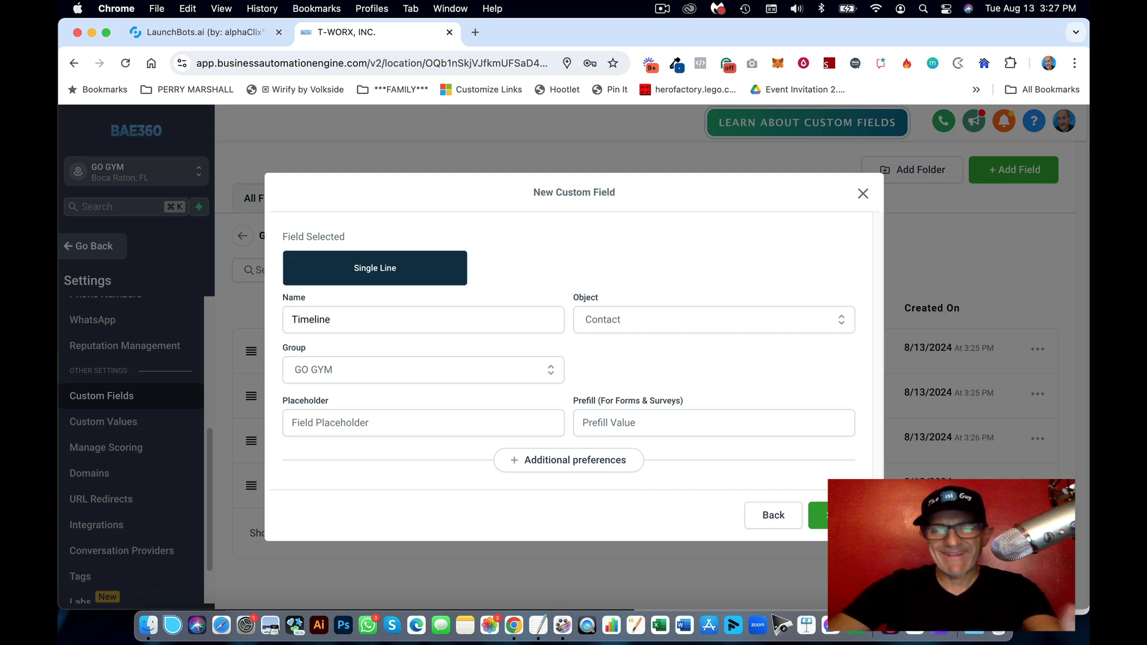
pyautogui.click(818, 515)
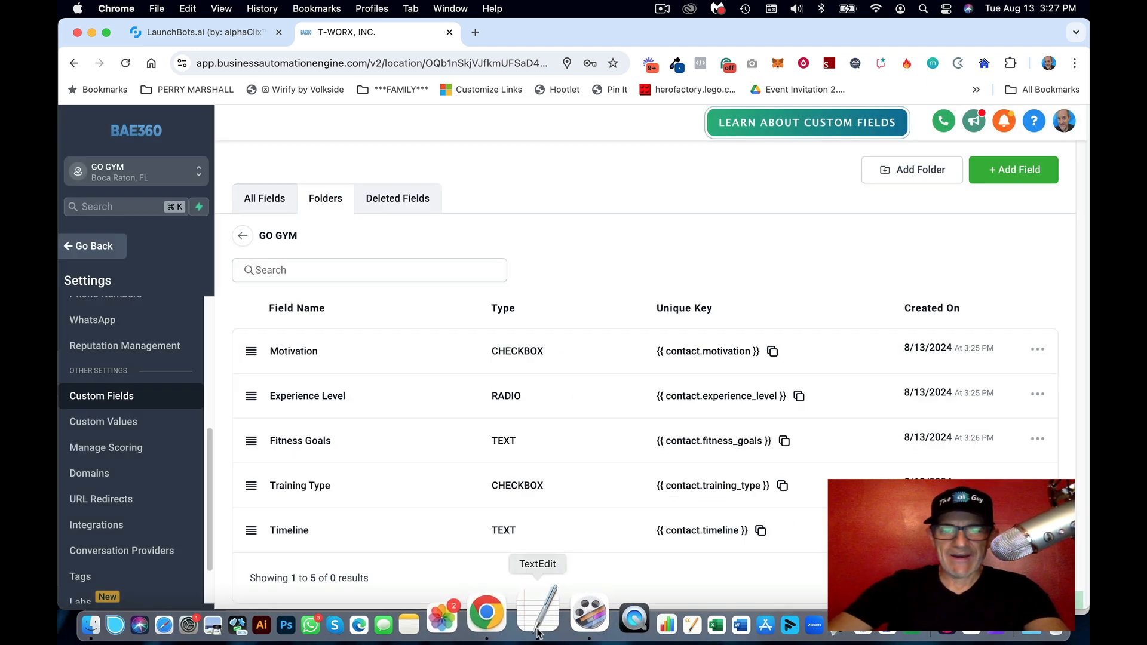
# Step: Start a new Radio Select custom field named Nutrition Guidance
pyautogui.click(542, 623)
pyautogui.moveTo(717, 357); pyautogui.dragTo(628, 357)
pyautogui.press('super+c')
pyautogui.click(586, 329)
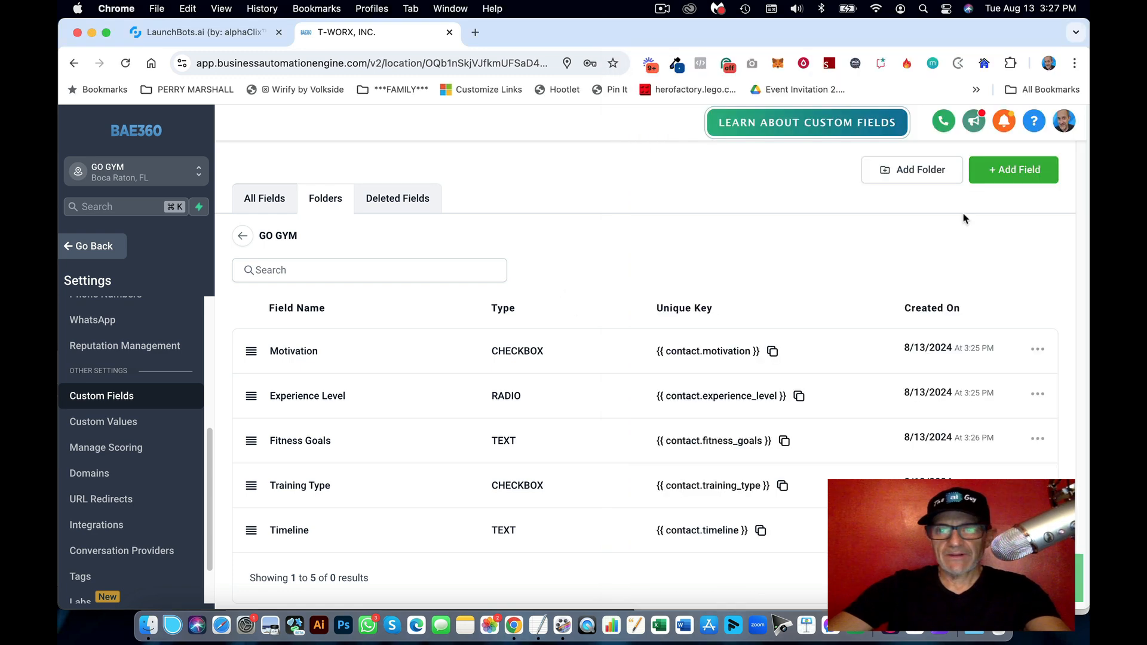
pyautogui.click(1024, 174)
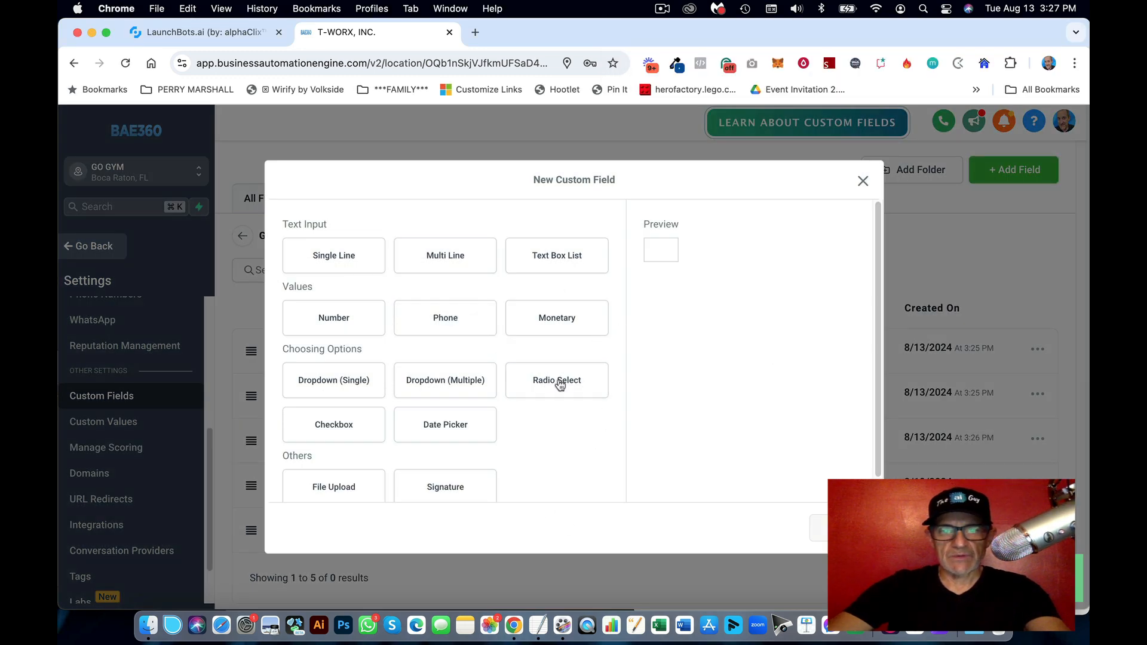
pyautogui.click(559, 384)
pyautogui.click(818, 528)
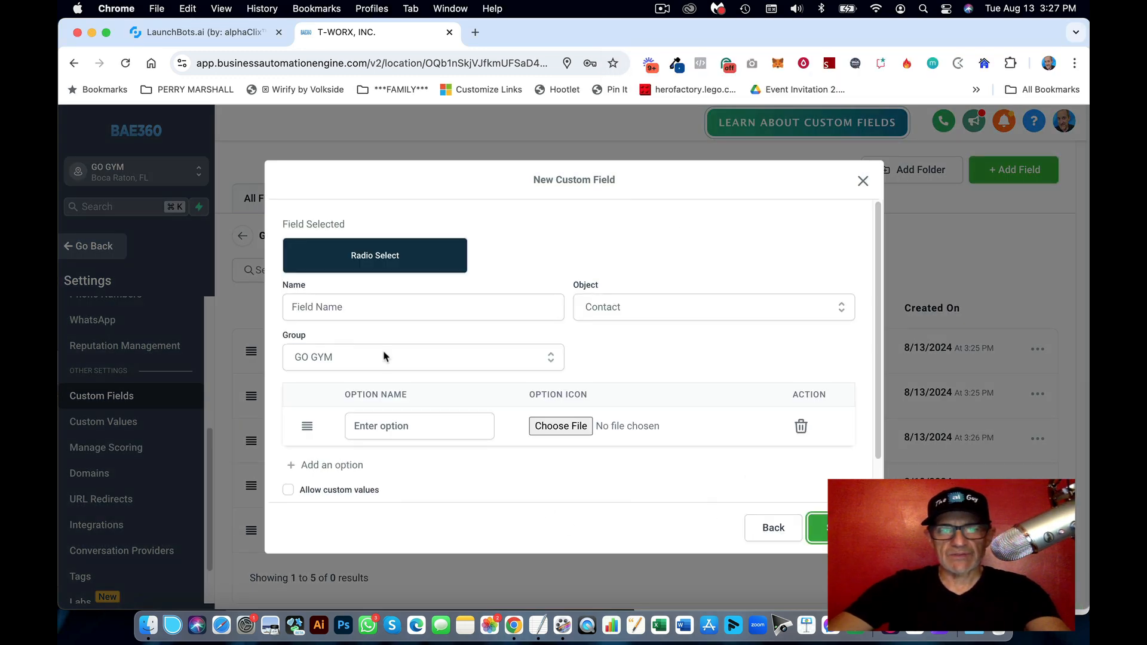
pyautogui.click(335, 307)
pyautogui.press('super+v')
# Step: Give the field the options Yes and No, then save it
pyautogui.click(420, 425)
pyautogui.write('yes')
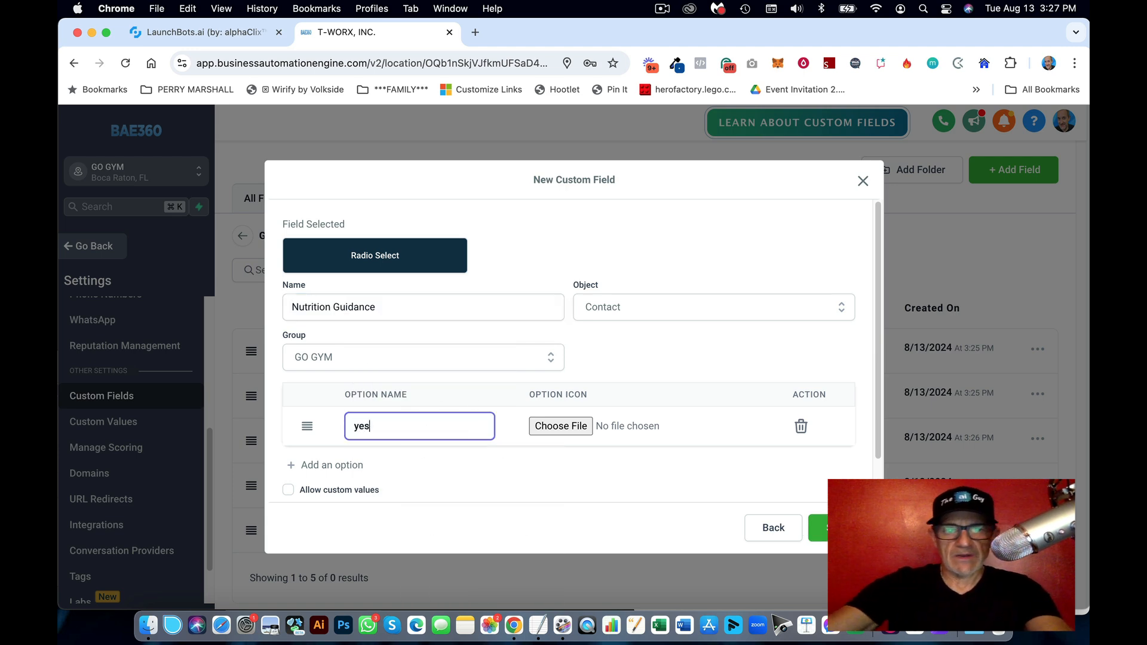
pyautogui.press('BackSpace')
pyautogui.press('BackSpace')
pyautogui.press('BackSpace')
pyautogui.write('Yes')
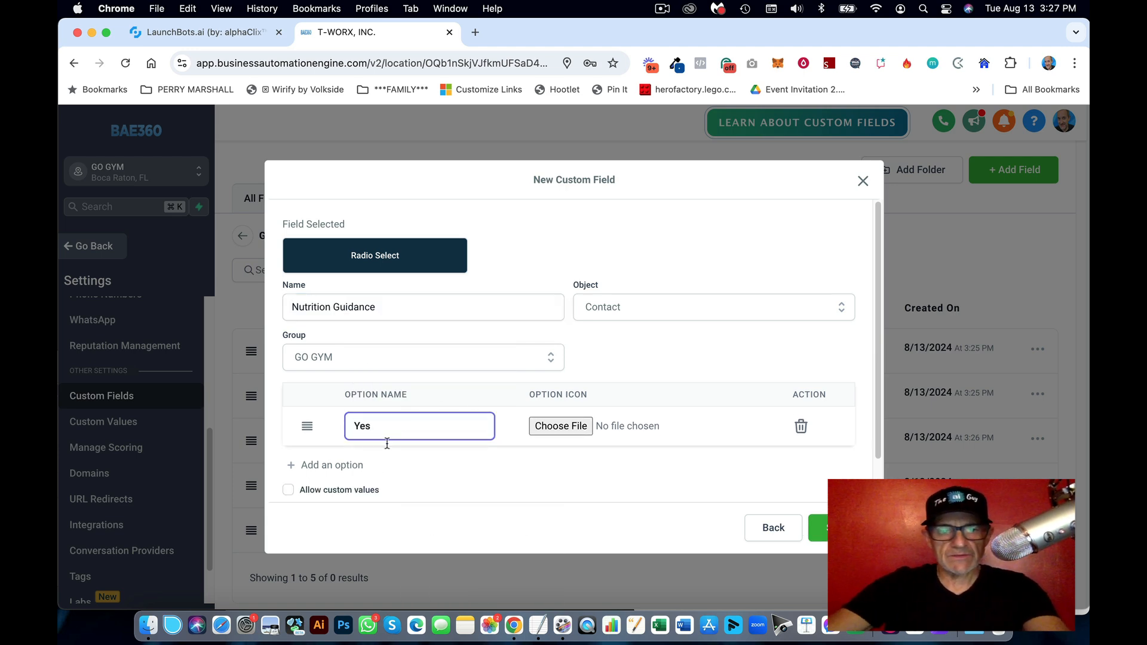
pyautogui.click(383, 463)
pyautogui.click(383, 464)
pyautogui.write('No')
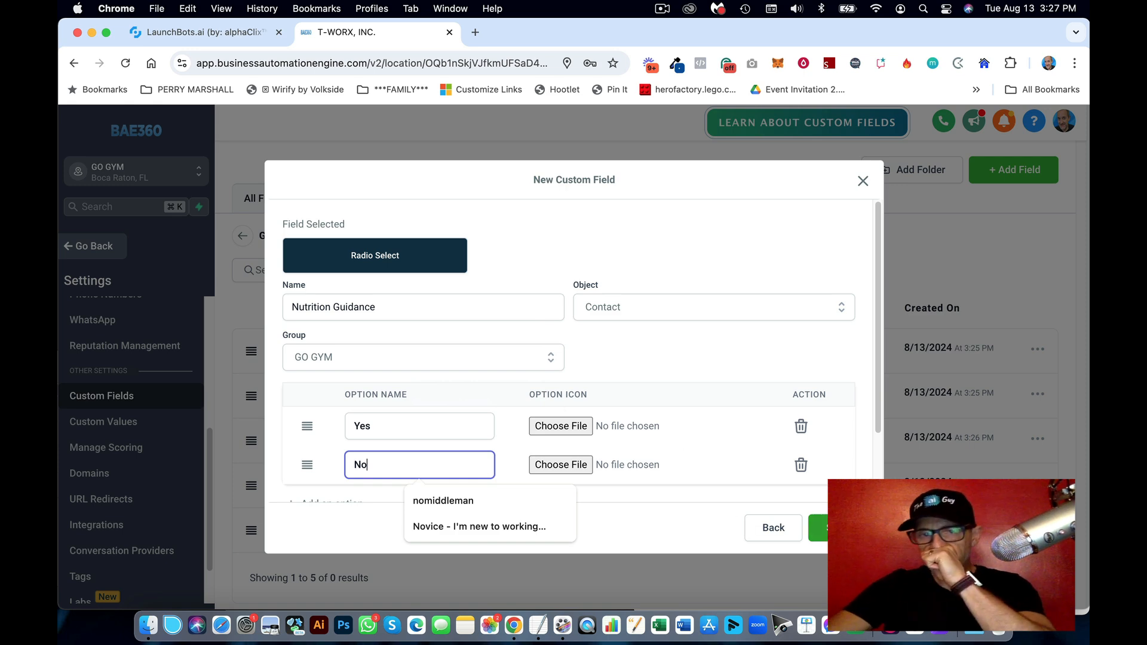
pyautogui.click(834, 528)
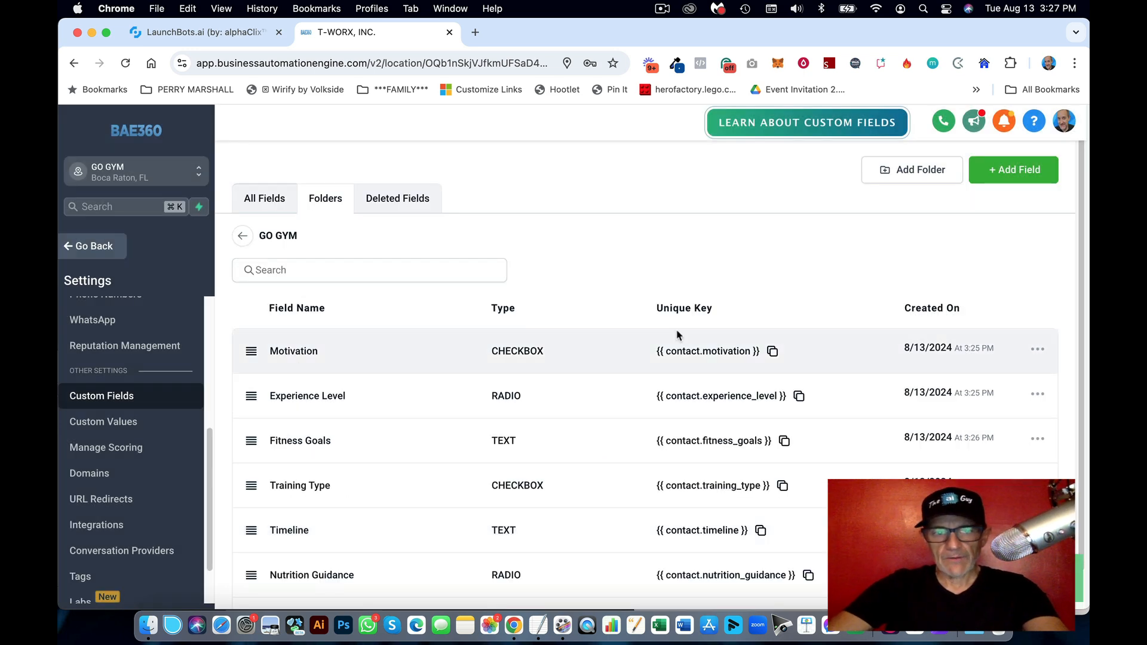
pyautogui.scroll(-1, 674, 332)
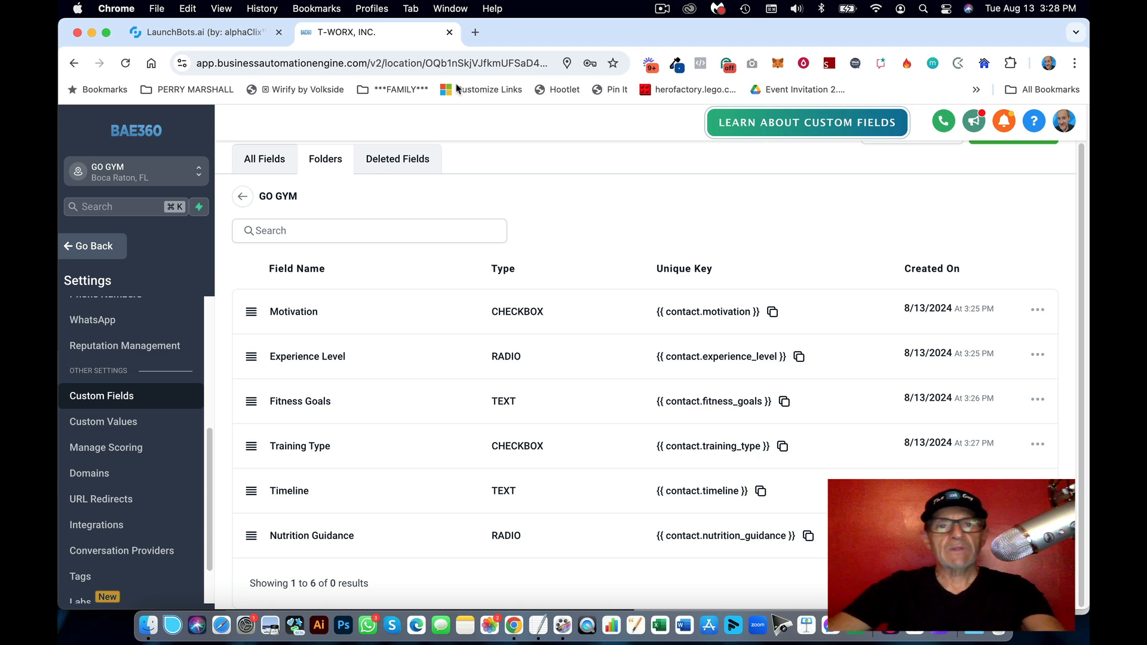
# Step: Create a new bot from a template in LaunchBots.ai
pyautogui.click(197, 32)
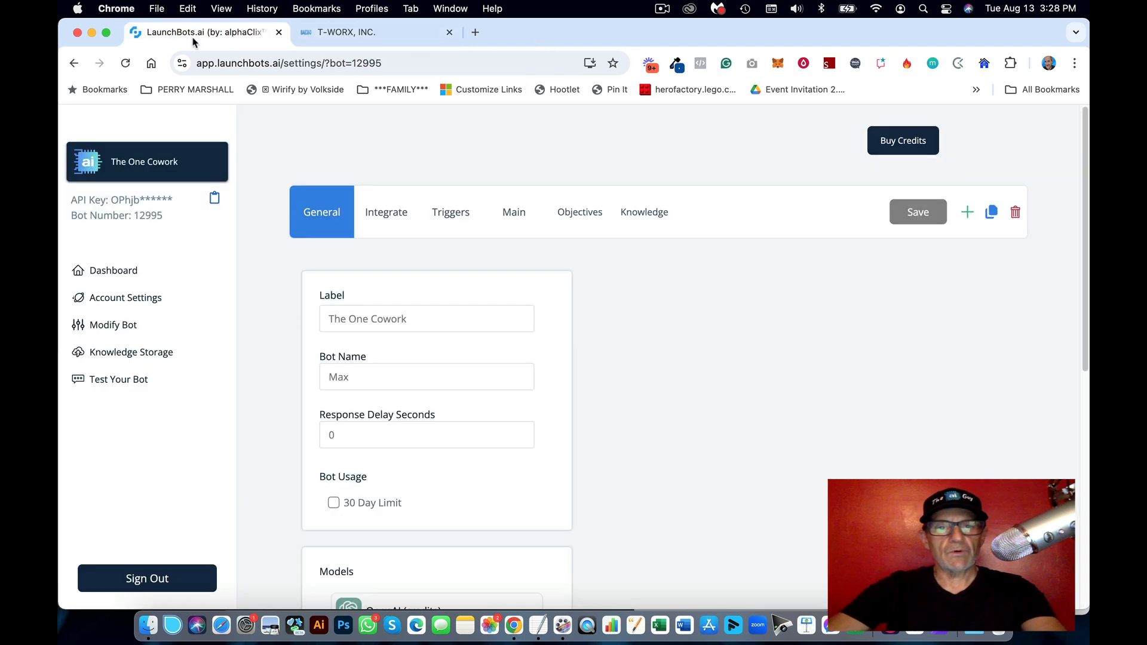
pyautogui.click(969, 213)
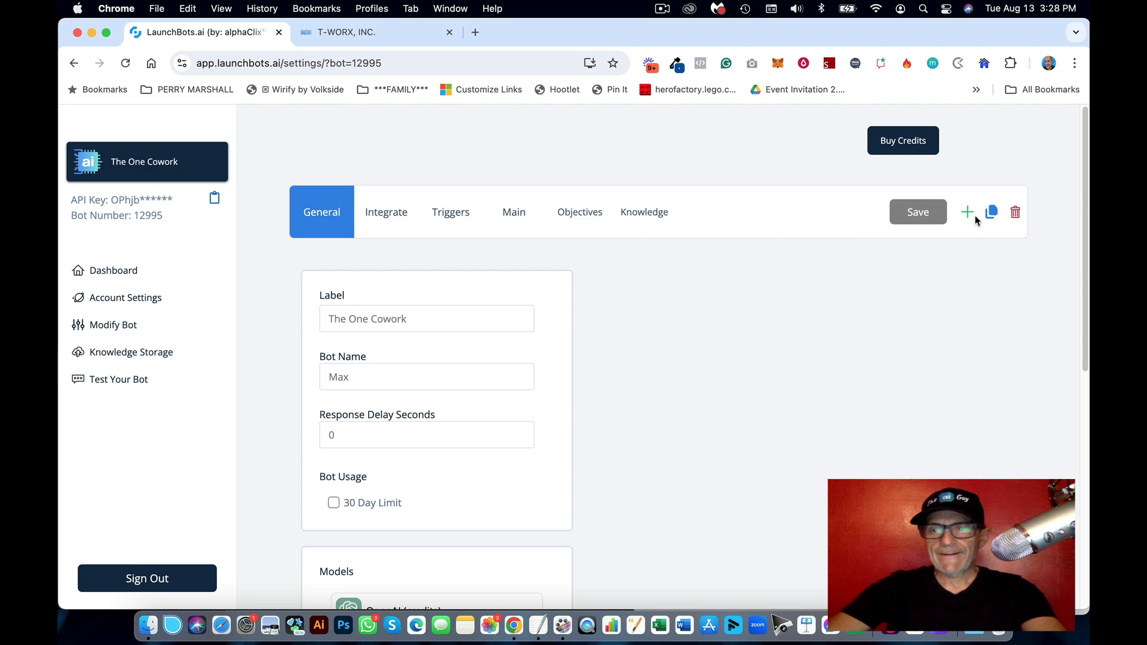
pyautogui.click(971, 213)
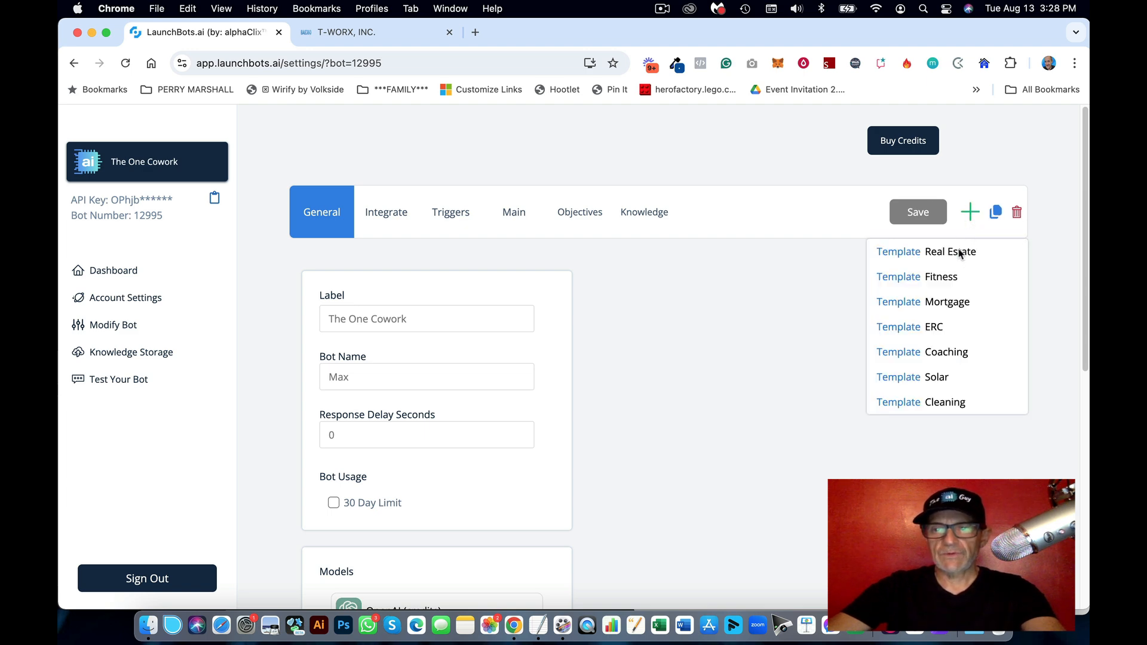
pyautogui.click(945, 408)
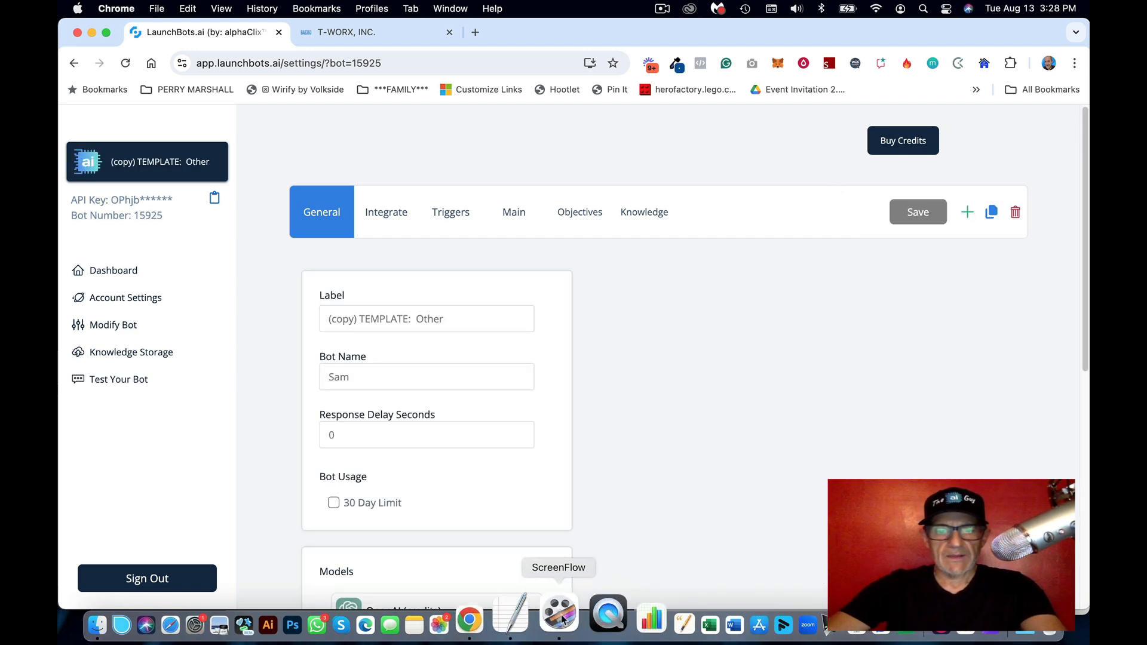
# Step: Set the bot label to 'GO Fitness AI Demo' and replace bot name Sam with Paul
pyautogui.click(513, 615)
pyautogui.scroll(-5, 881, 355)
pyautogui.click(765, 312)
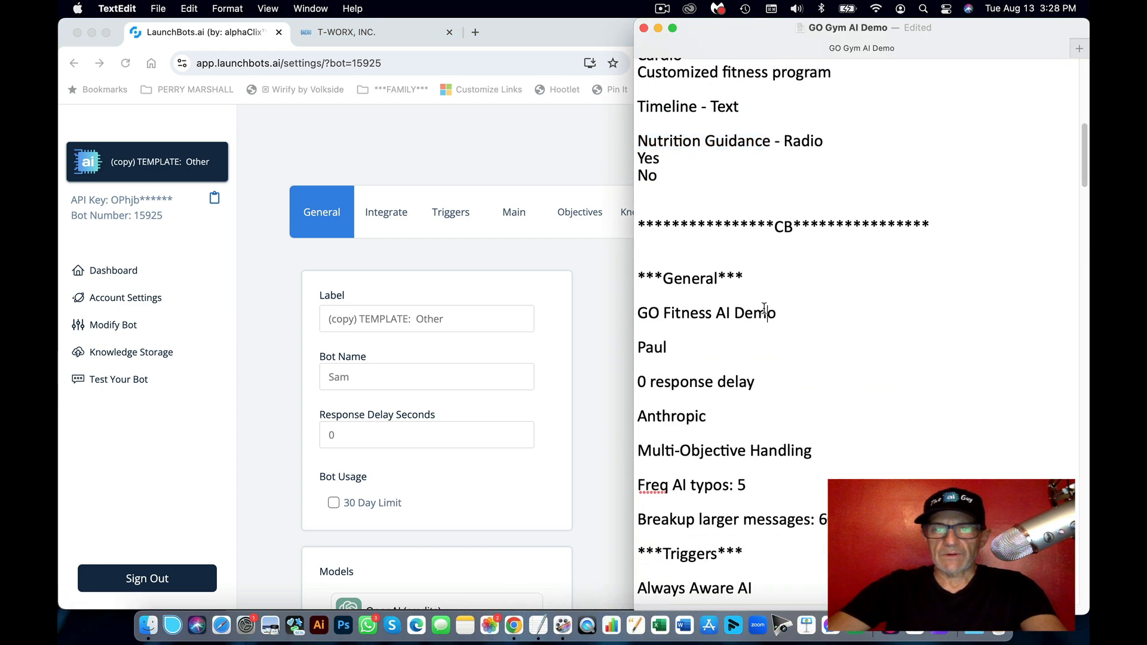
pyautogui.moveTo(775, 312); pyautogui.dragTo(634, 314)
pyautogui.press('super+c')
pyautogui.click(463, 322)
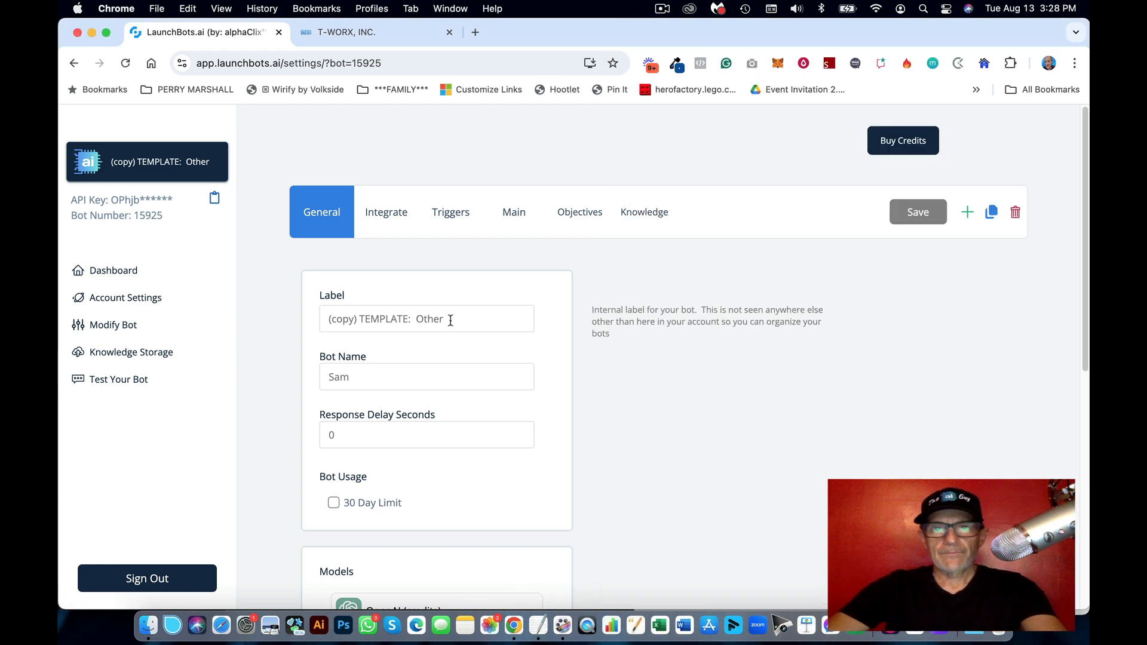
pyautogui.press('super+a')
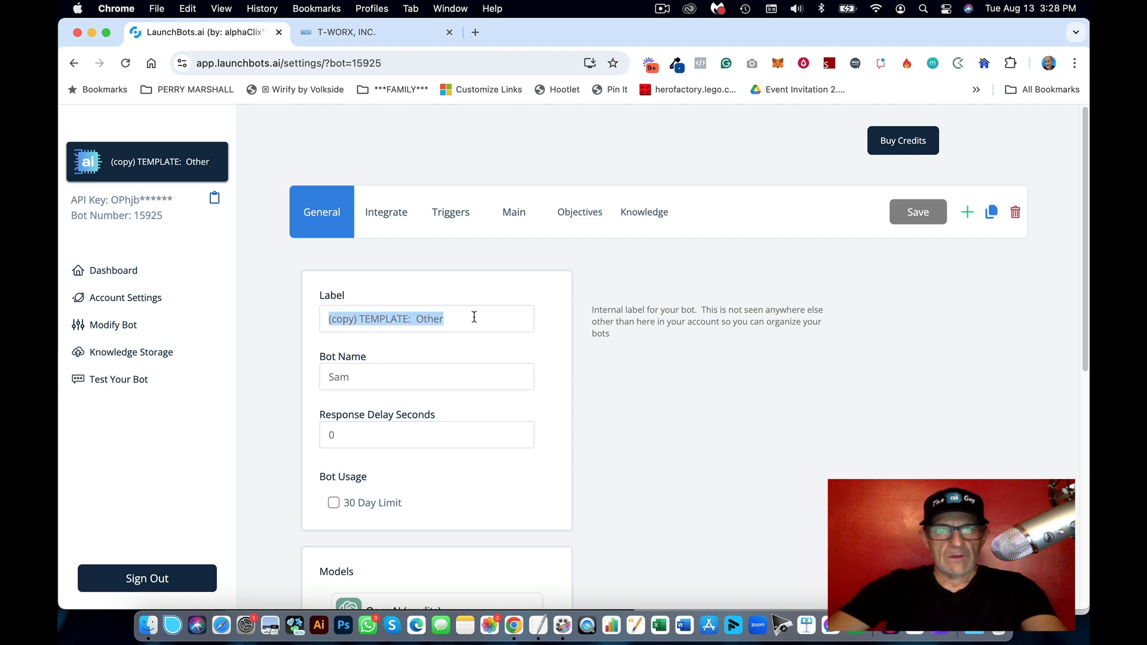
pyautogui.press('super+v')
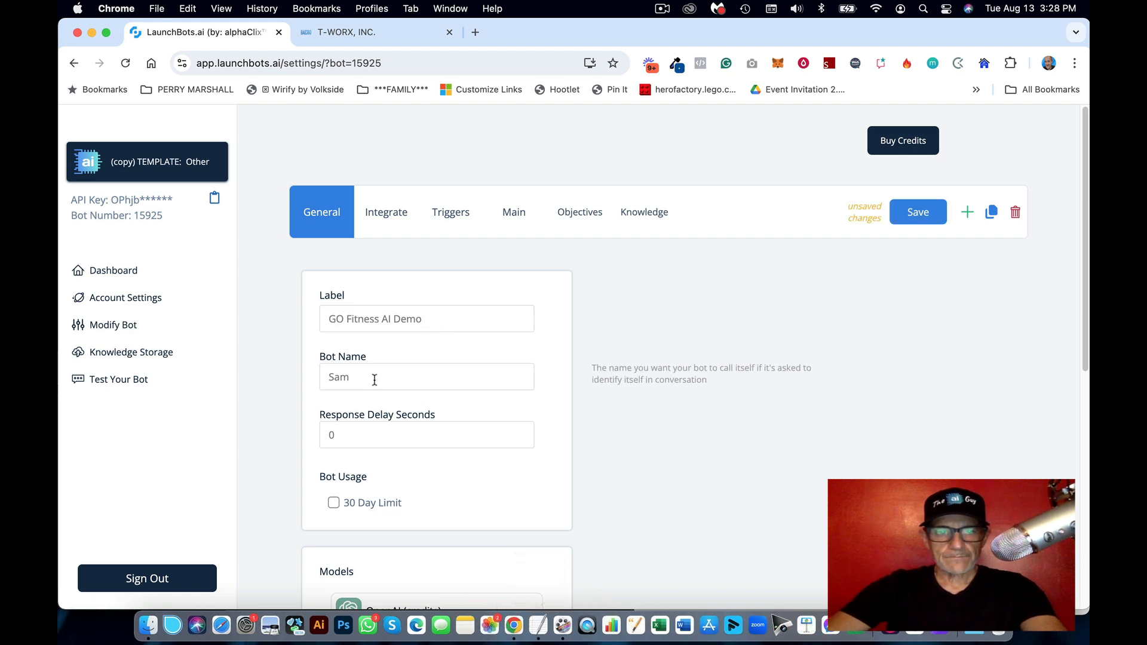
pyautogui.moveTo(373, 378); pyautogui.dragTo(309, 378)
pyautogui.write('Pual')
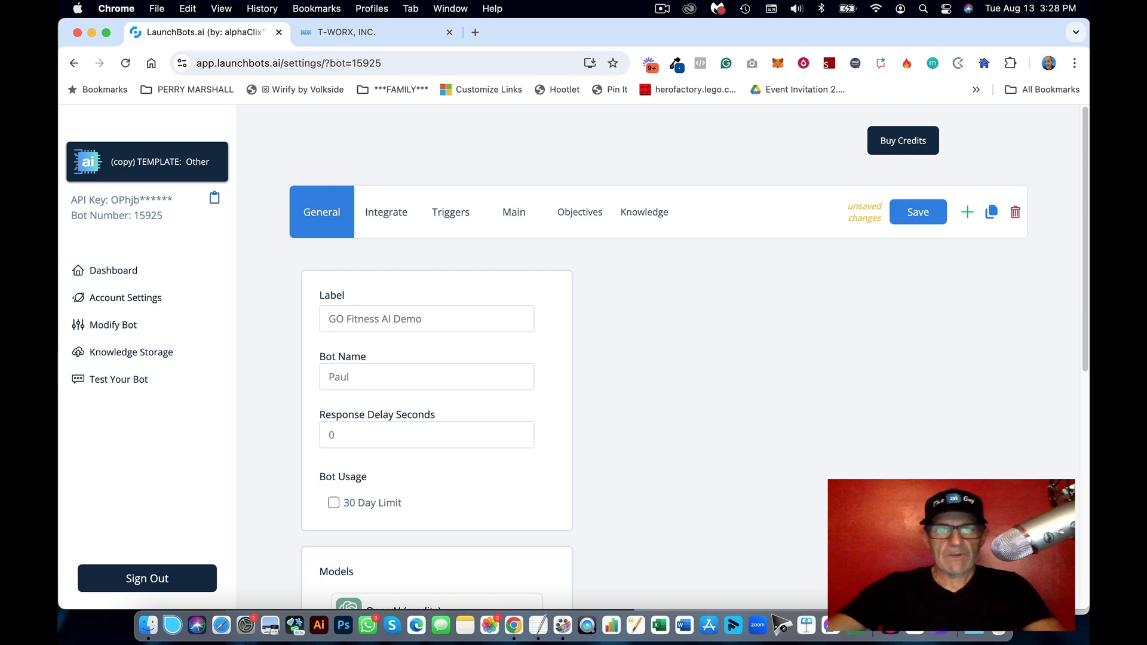
pyautogui.scroll(-3, 419, 418)
pyautogui.scroll(1, 344, 287)
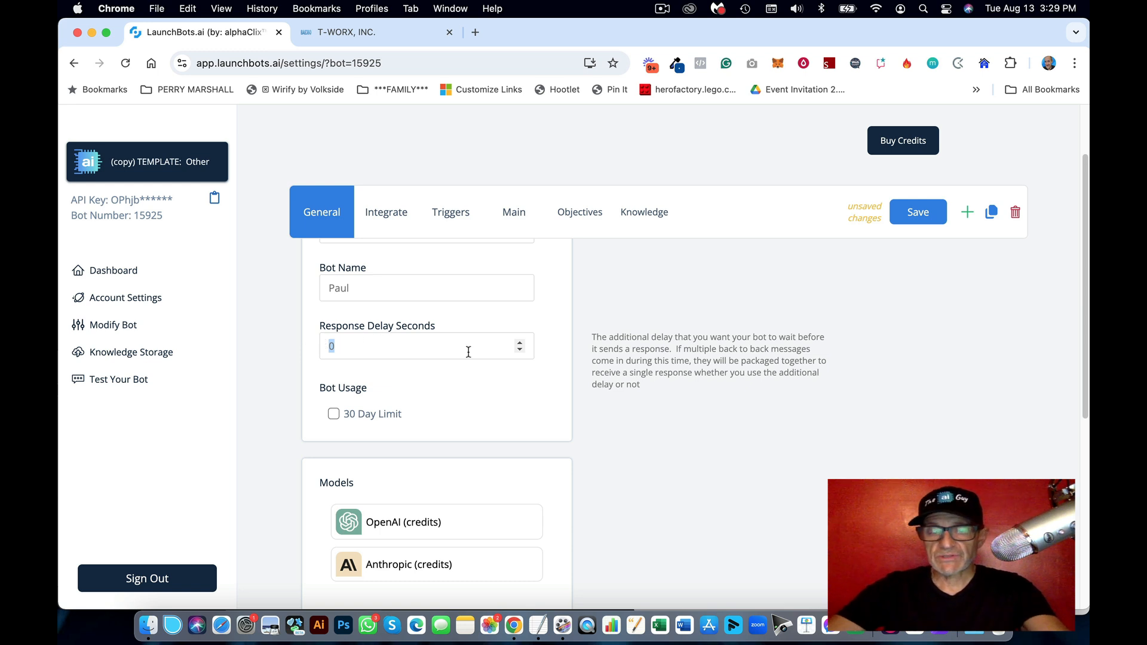
# Step: Move Anthropic (credits) above OpenAI (credits) in the Models priority list
pyautogui.scroll(-1, 468, 351)
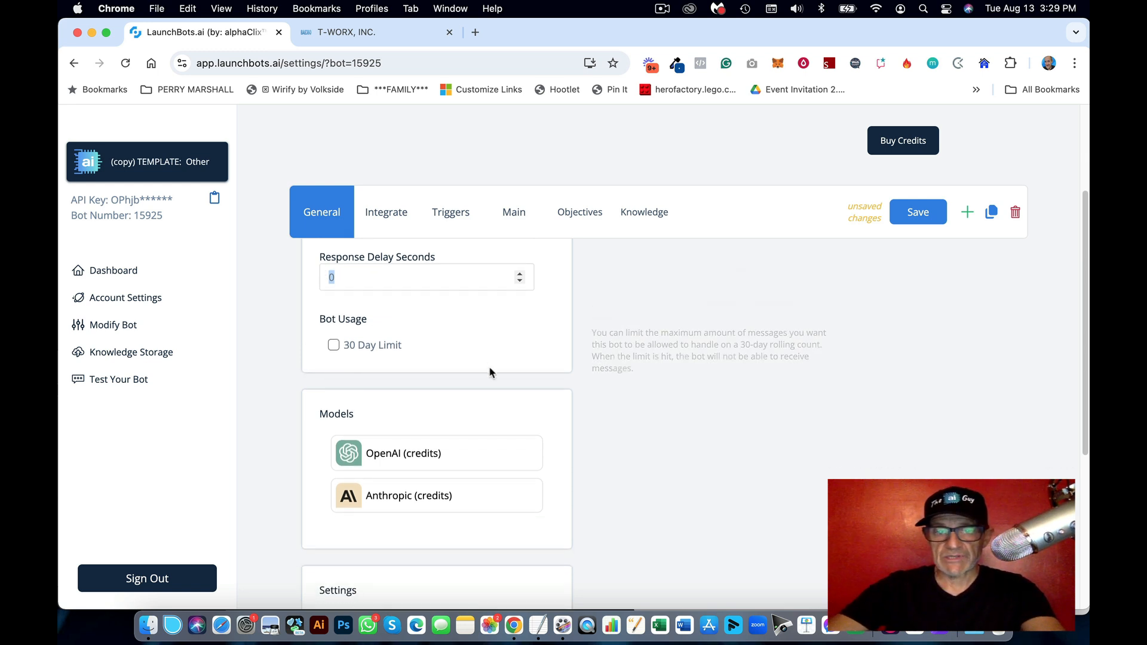
pyautogui.scroll(-1, 472, 377)
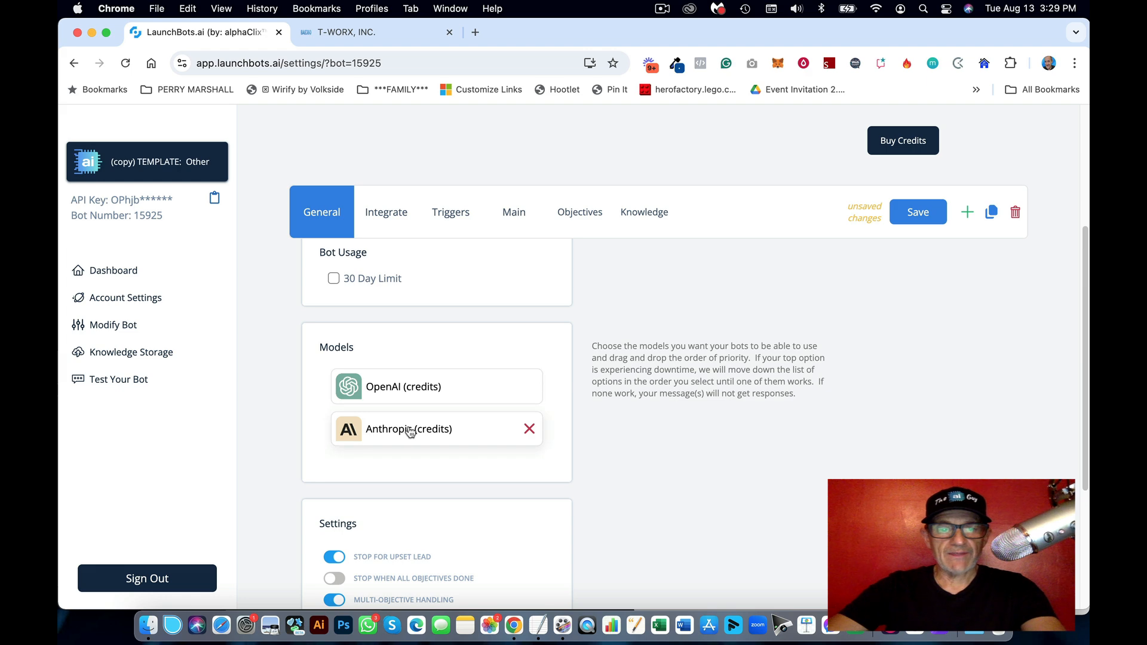
pyautogui.moveTo(406, 432); pyautogui.dragTo(401, 383)
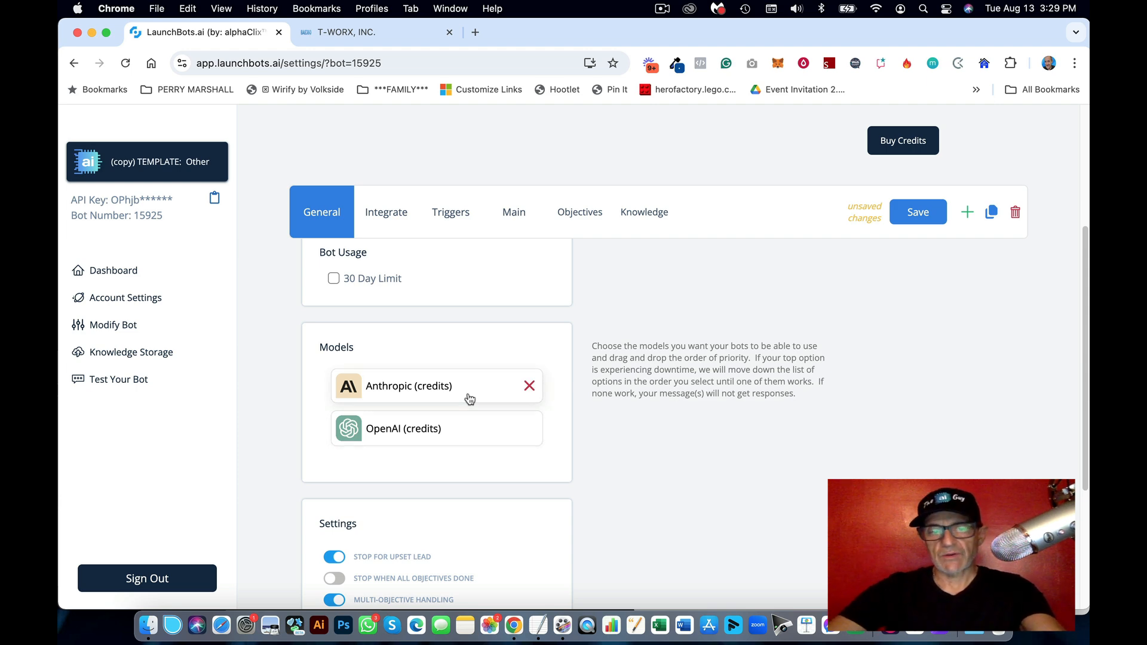
pyautogui.scroll(-2, 469, 399)
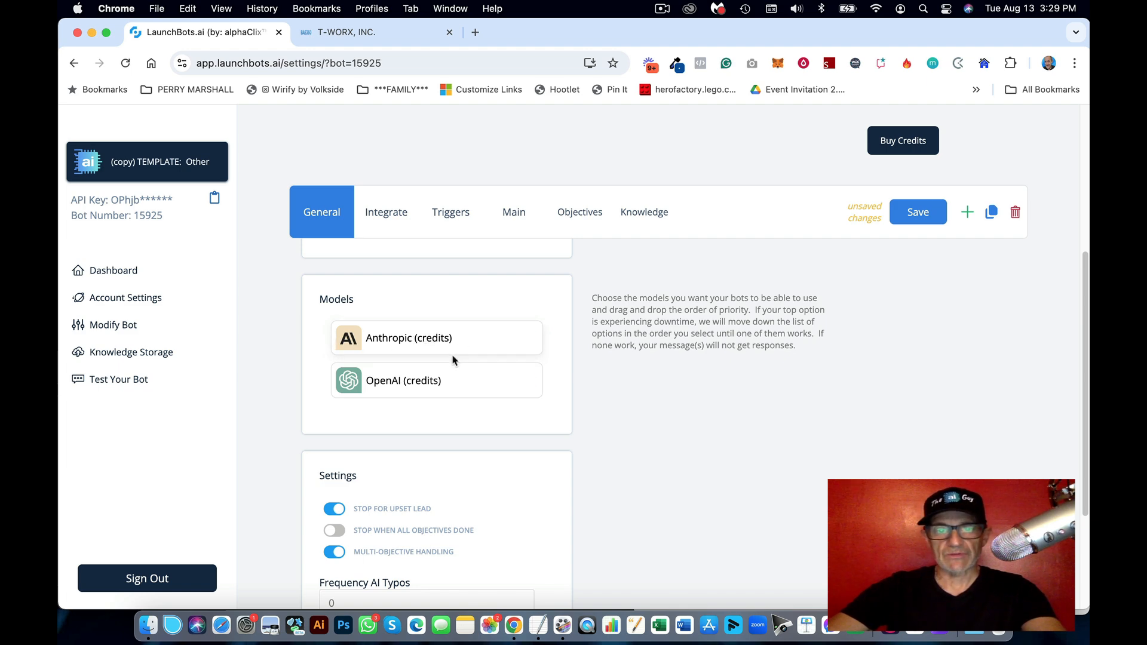
pyautogui.moveTo(455, 352)
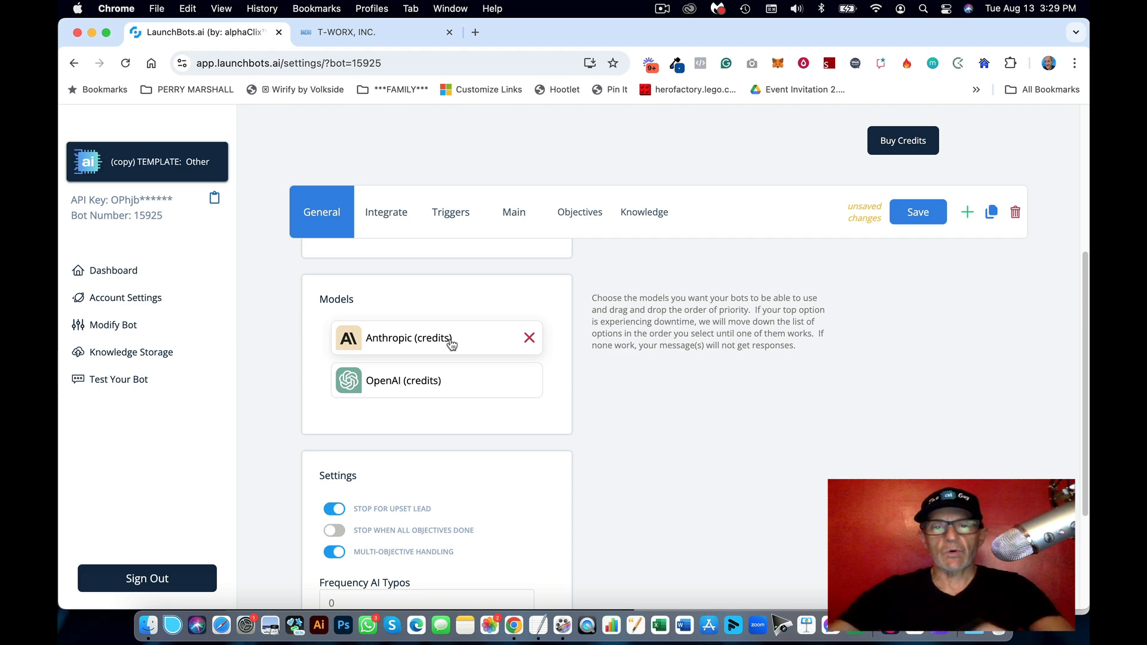
pyautogui.scroll(-3, 451, 345)
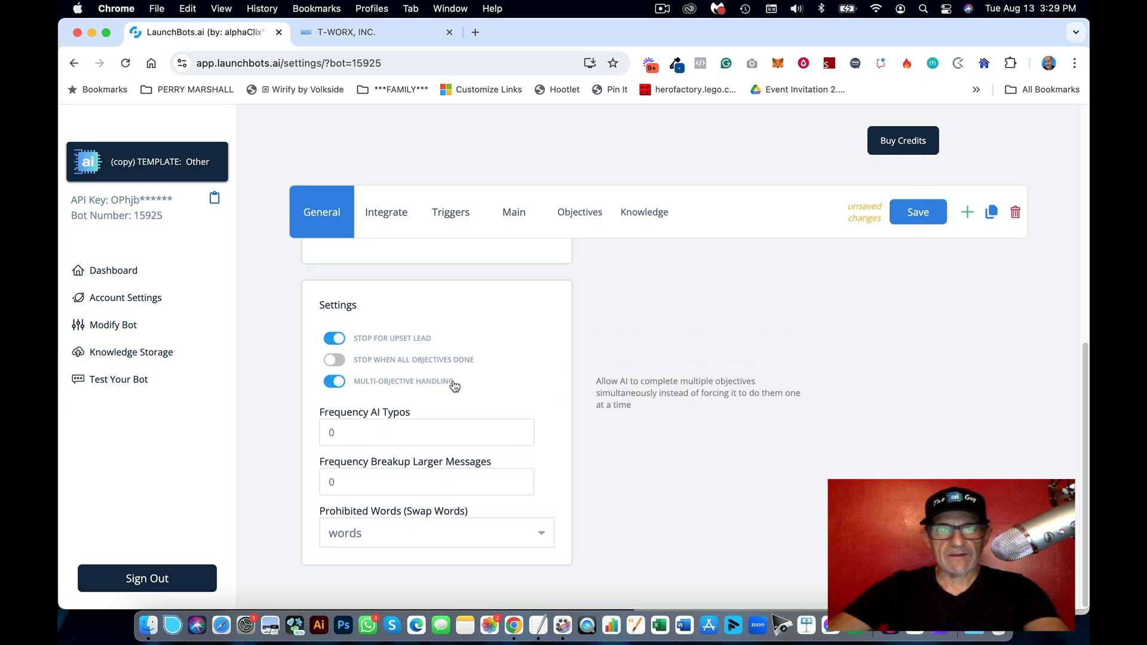
# Step: Turn off Stop for Upset Lead, set Frequency Breakup Larger Messages to 60, and save
pyautogui.click(335, 340)
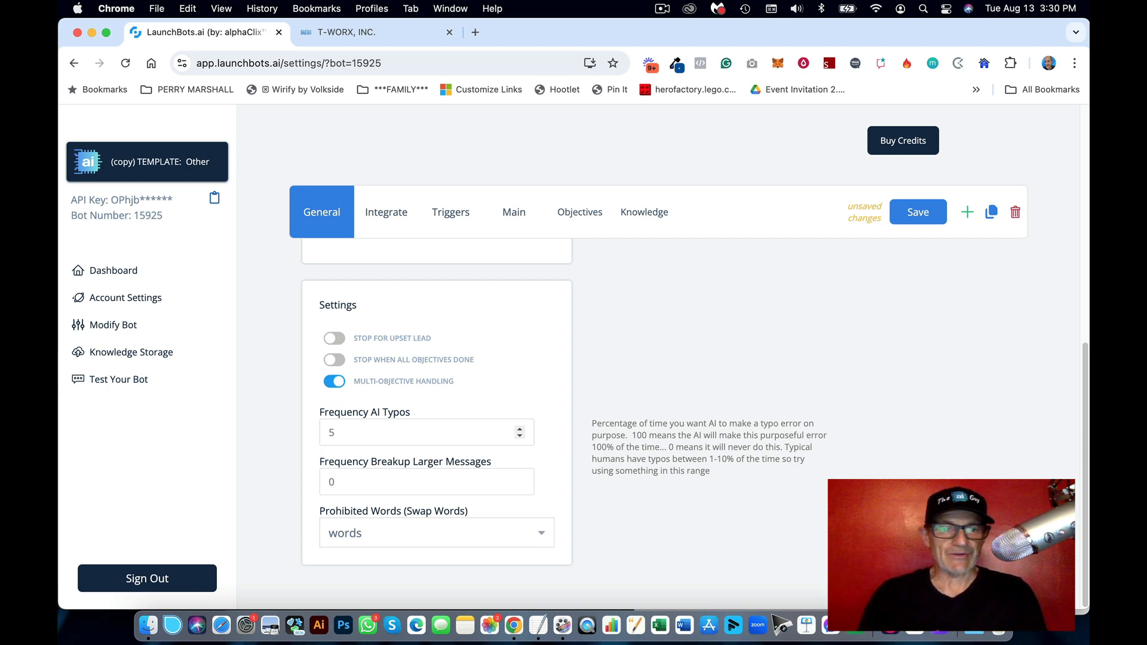
pyautogui.doubleClick(332, 482)
pyautogui.write('60')
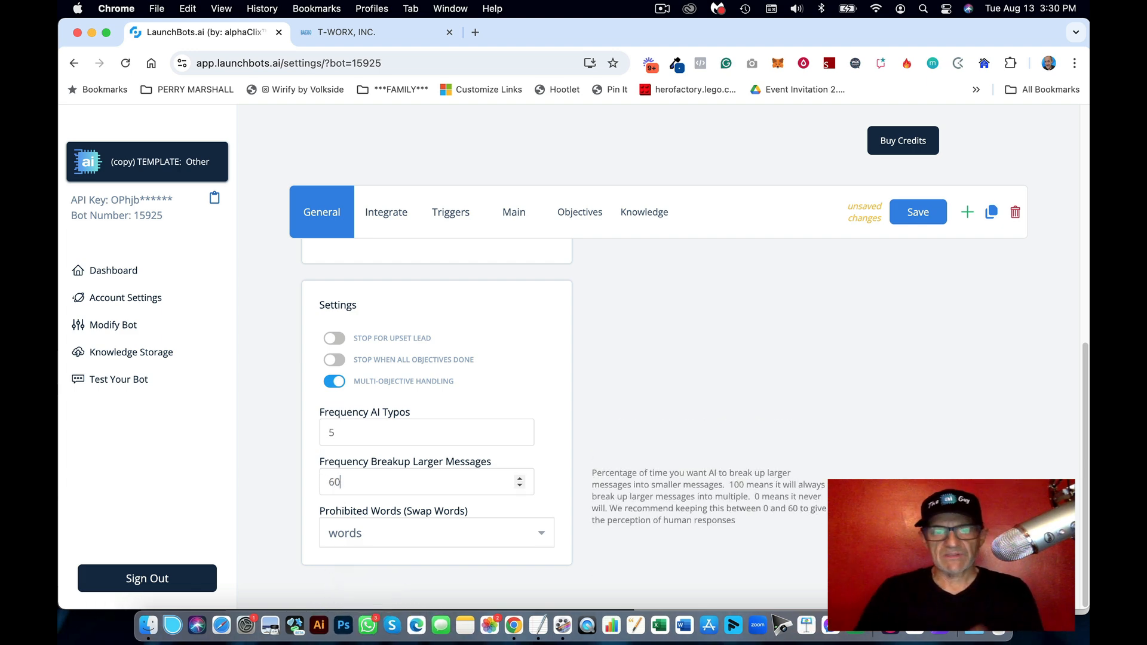
pyautogui.click(609, 422)
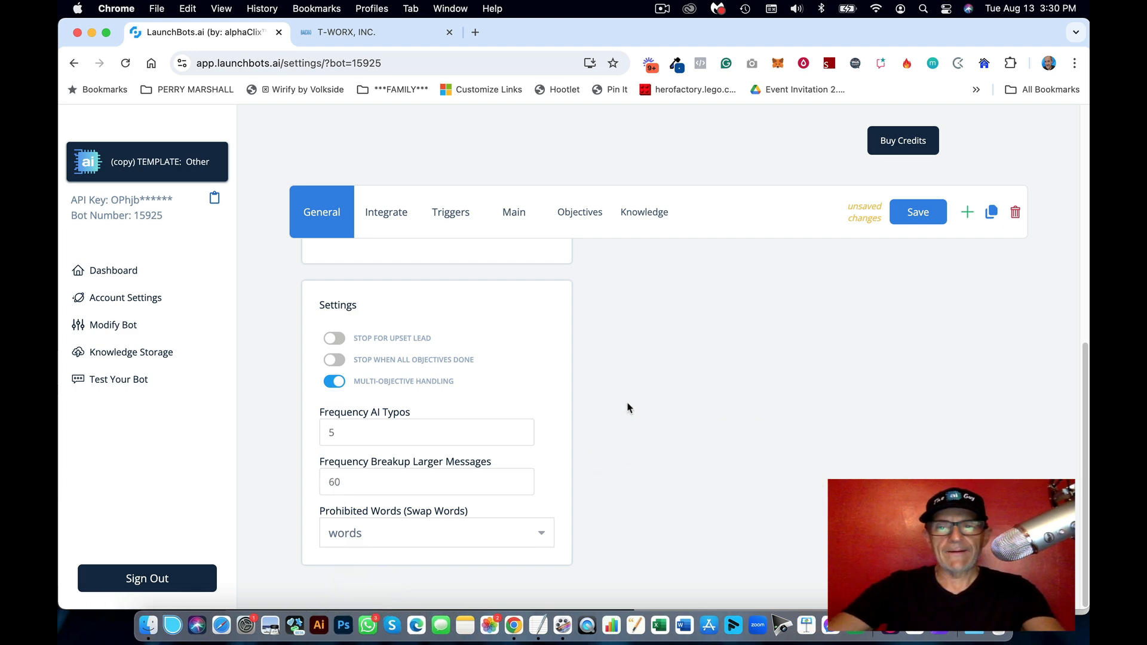
pyautogui.click(911, 213)
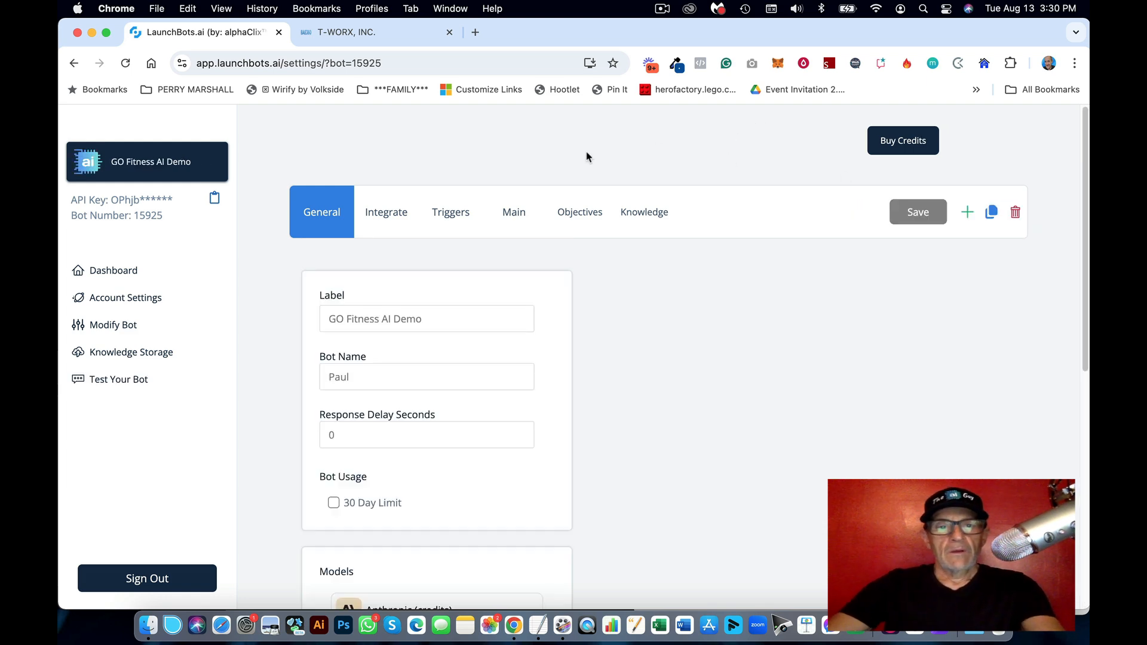
# Step: On the Integrate tab, disconnect v1 and connect the LaunchBots.ai card to GoHighLevel
pyautogui.click(393, 219)
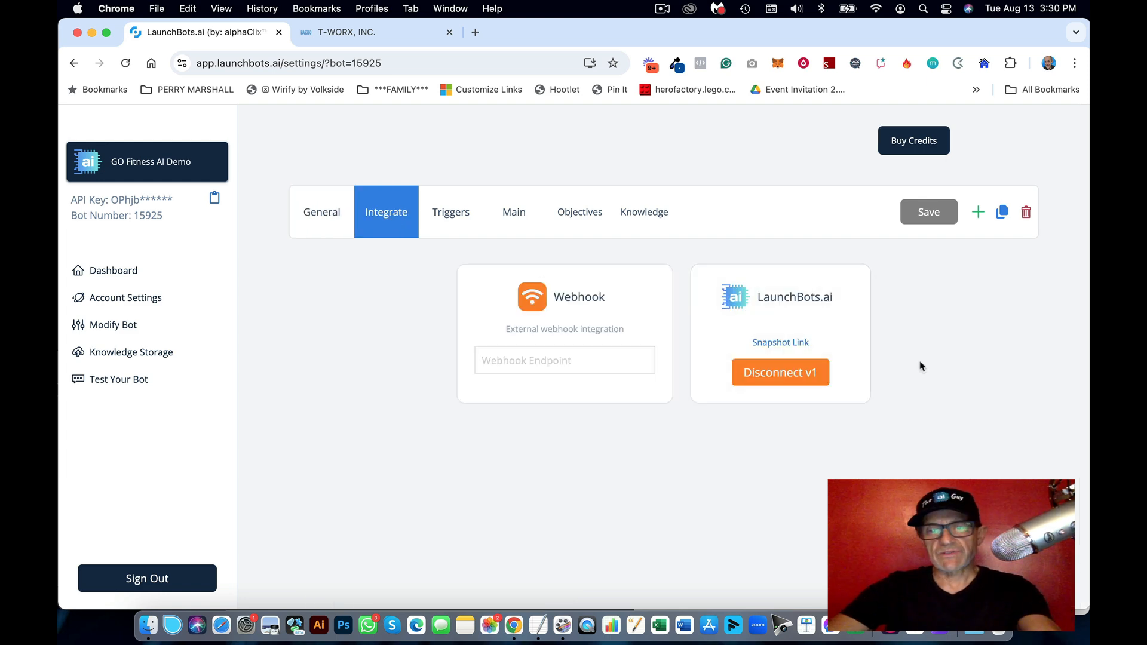
pyautogui.click(781, 376)
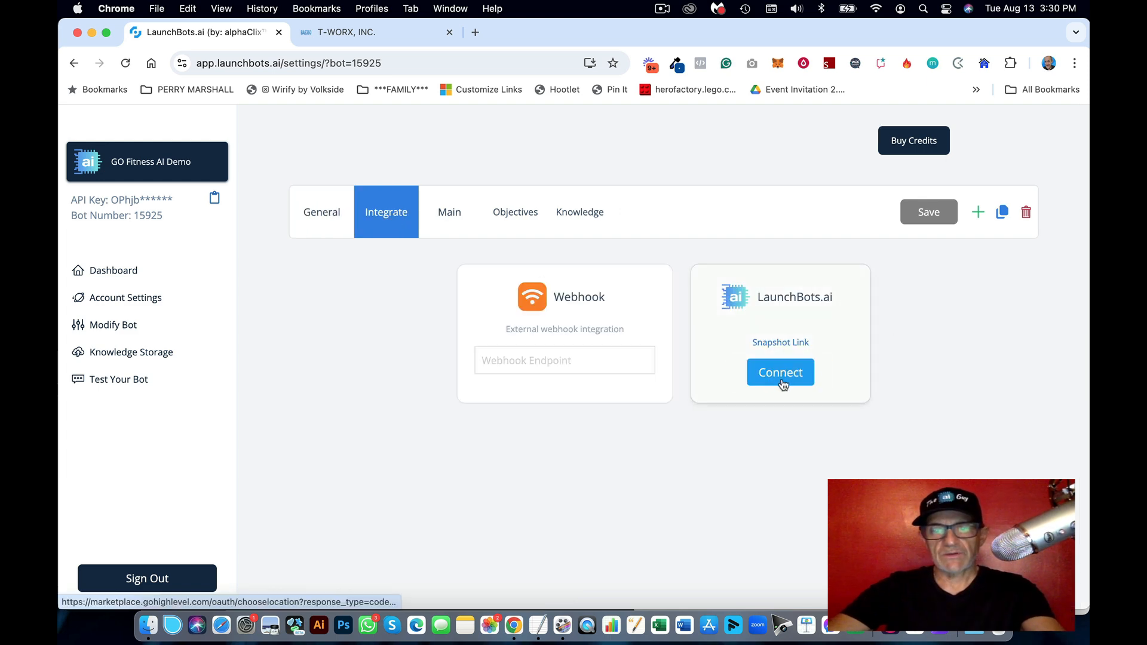
pyautogui.click(784, 377)
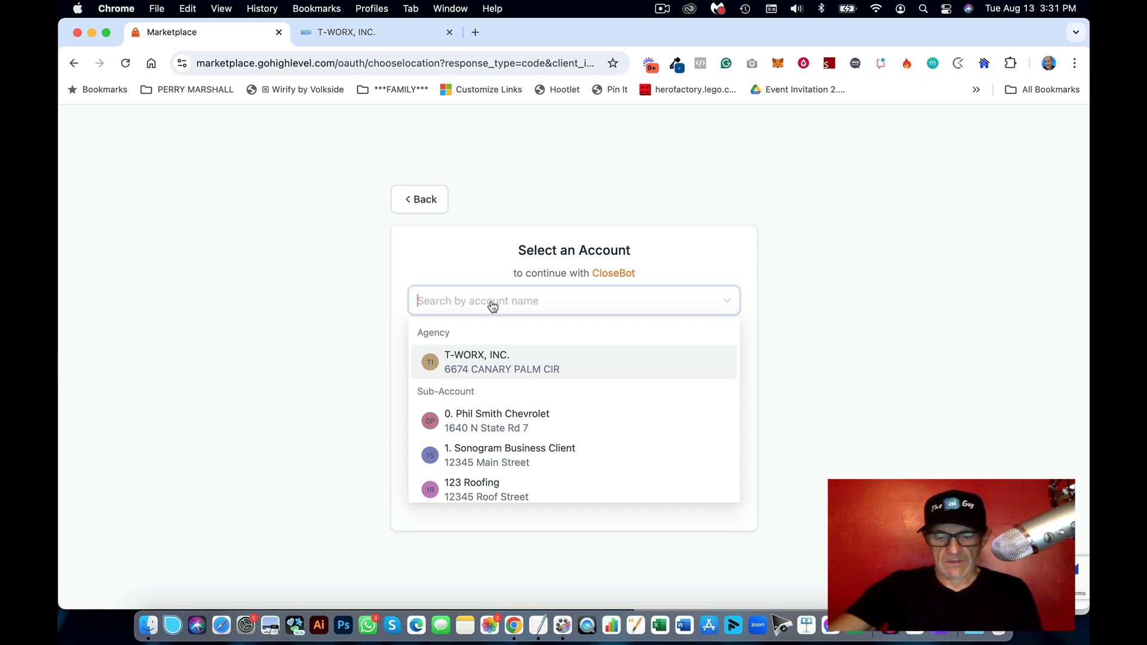
# Step: Filter the account list by 'go' and choose GO GYM
pyautogui.write('go')
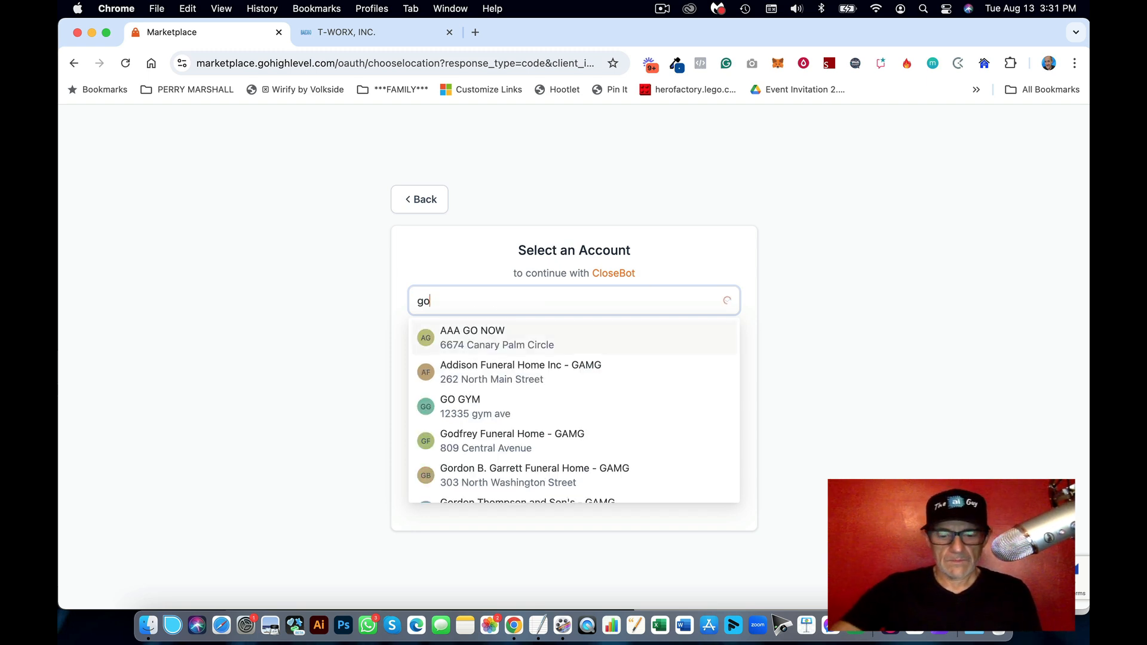
pyautogui.click(459, 407)
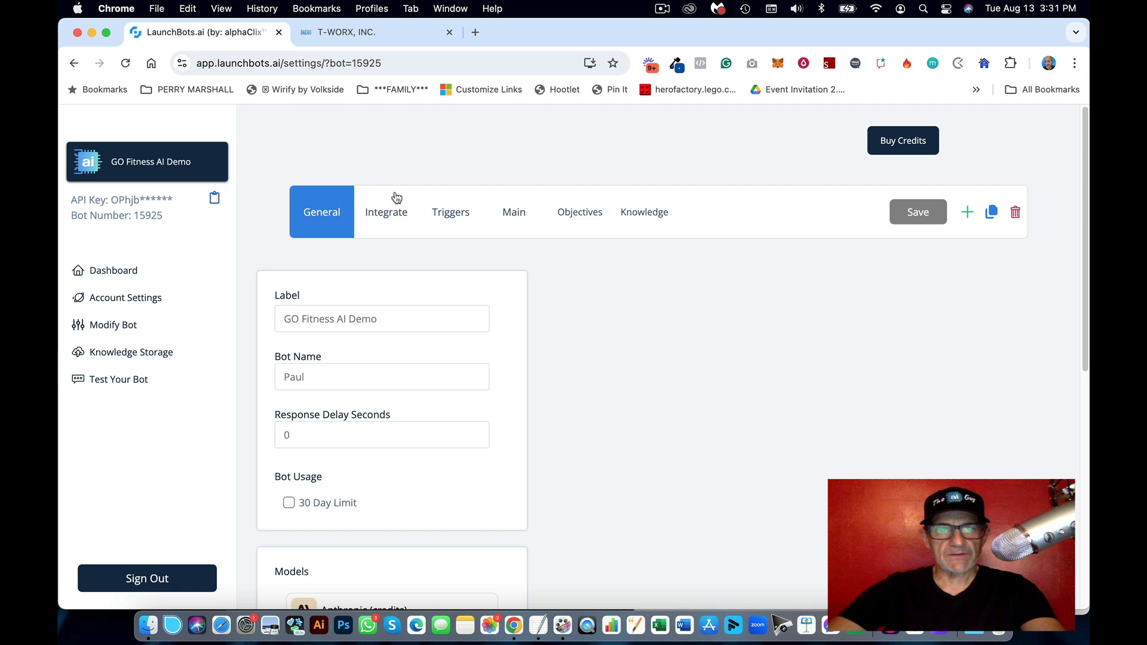
# Step: Open the bot's Main settings and find the Friendly and Helpful voice words in the gym notes
pyautogui.click(456, 219)
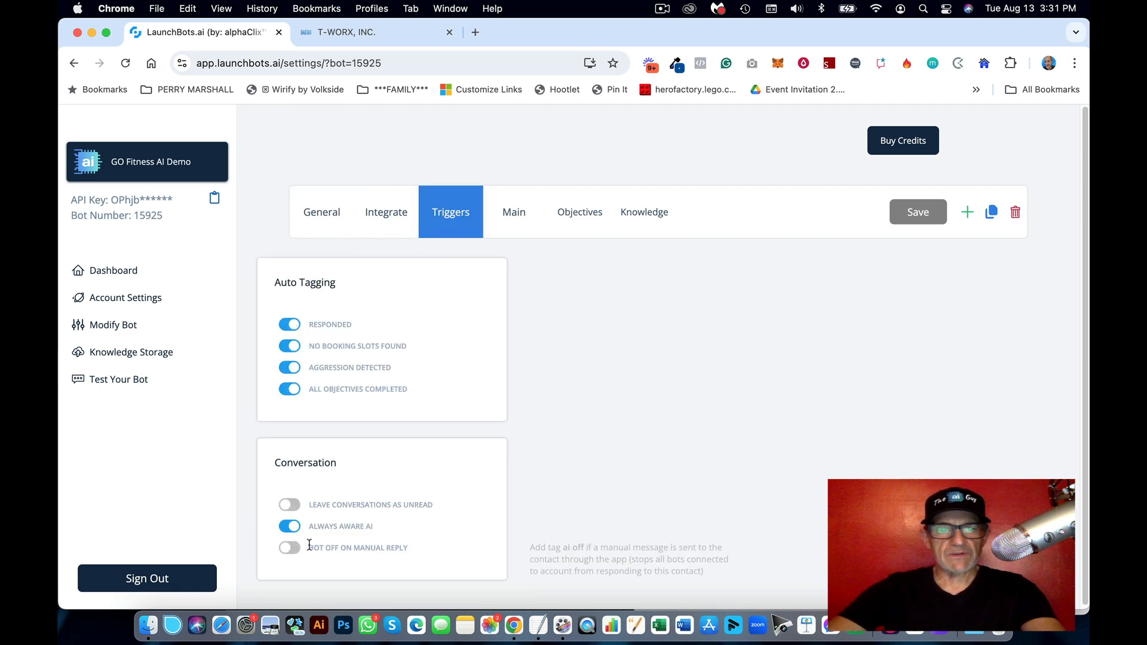
pyautogui.scroll(-1, 364, 453)
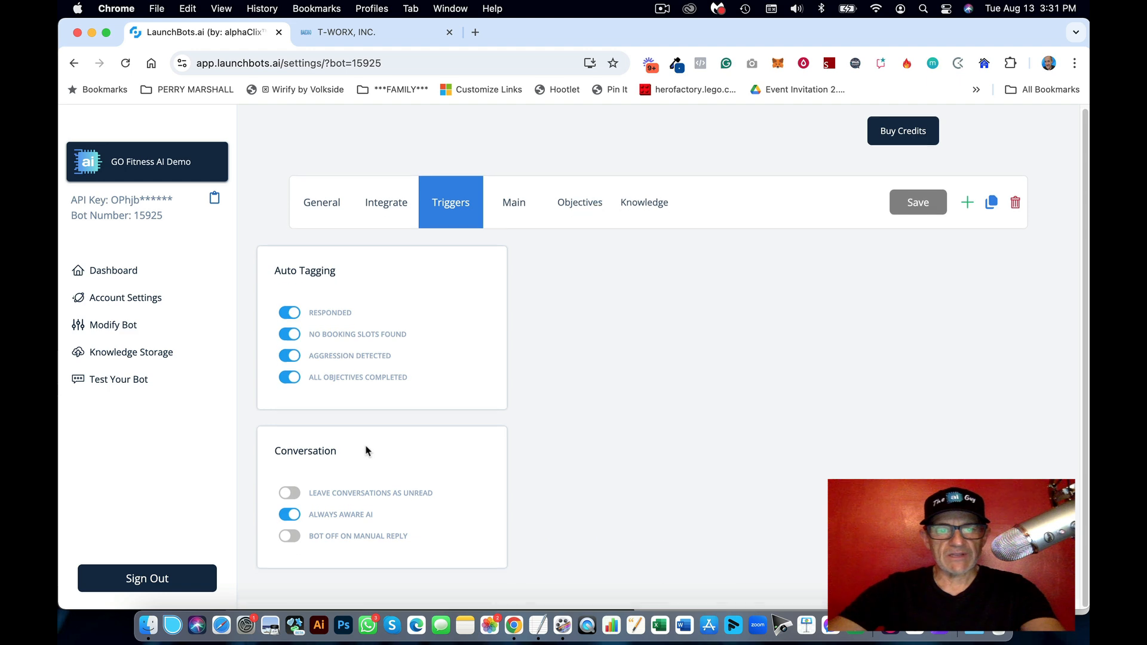
pyautogui.scroll(1, 366, 450)
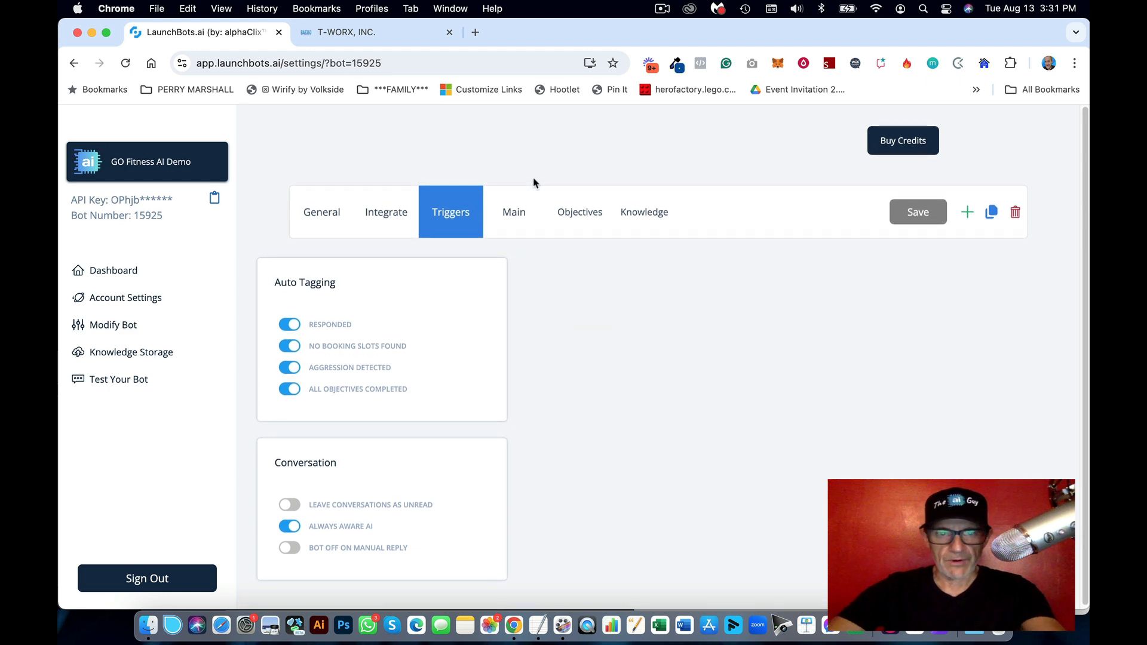
pyautogui.click(516, 215)
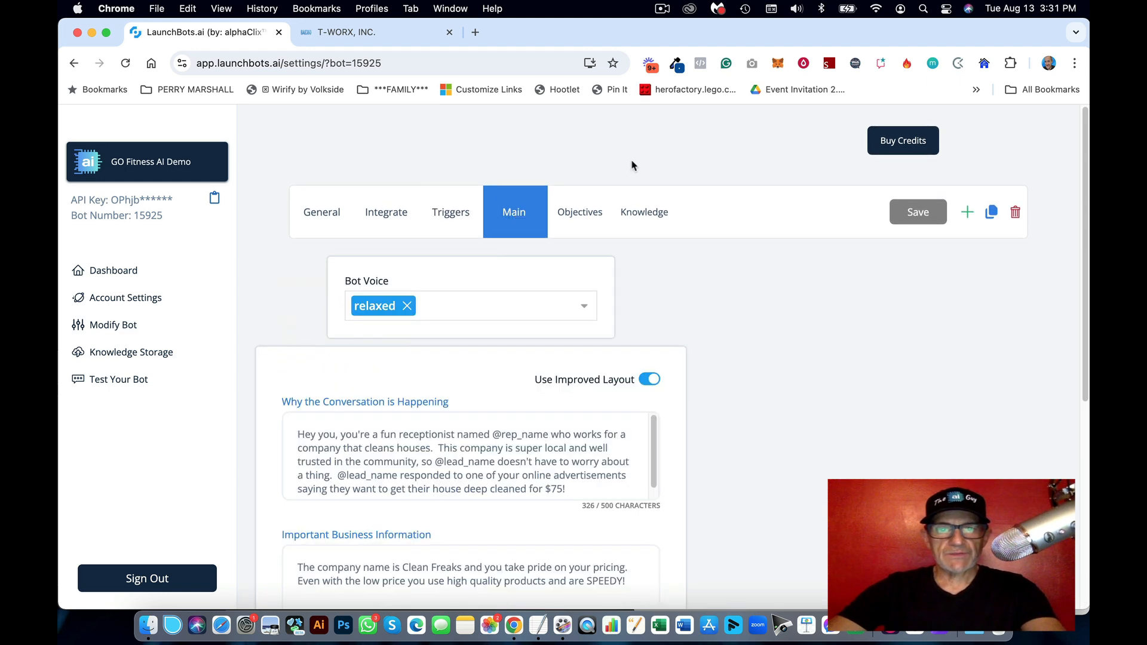
pyautogui.click(538, 624)
pyautogui.click(758, 401)
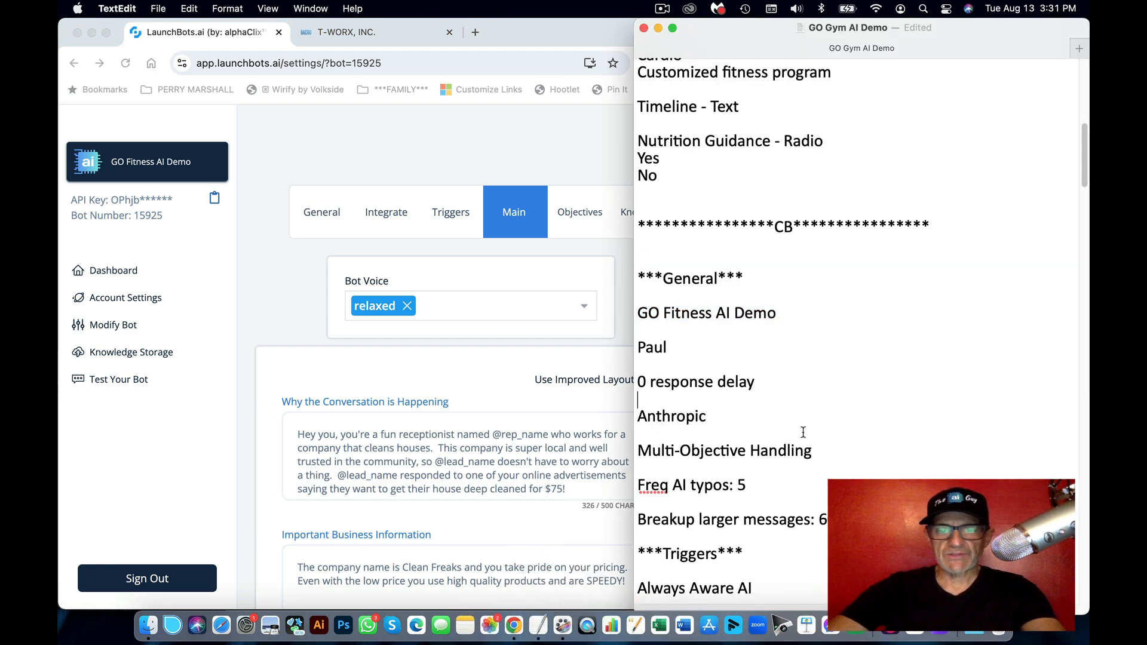
pyautogui.scroll(-10, 803, 432)
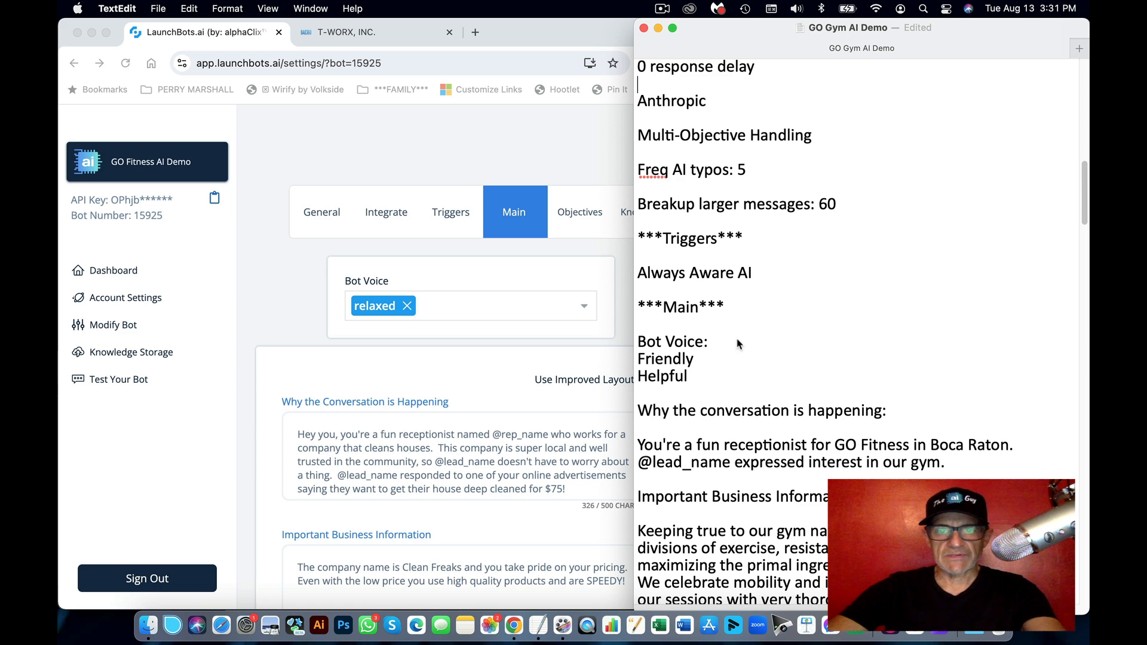
pyautogui.moveTo(701, 366); pyautogui.dragTo(613, 360)
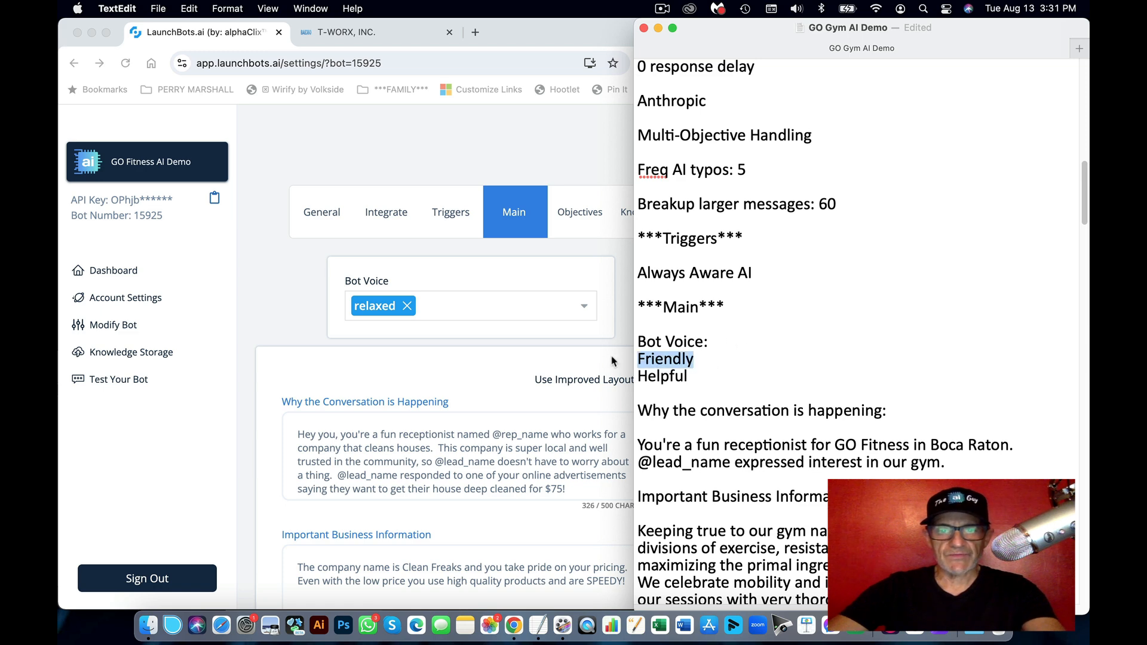
pyautogui.moveTo(692, 381); pyautogui.dragTo(634, 379)
pyautogui.click(529, 326)
# Step: Set Bot Voice to friendly and helpful, removing relaxed
pyautogui.click(471, 308)
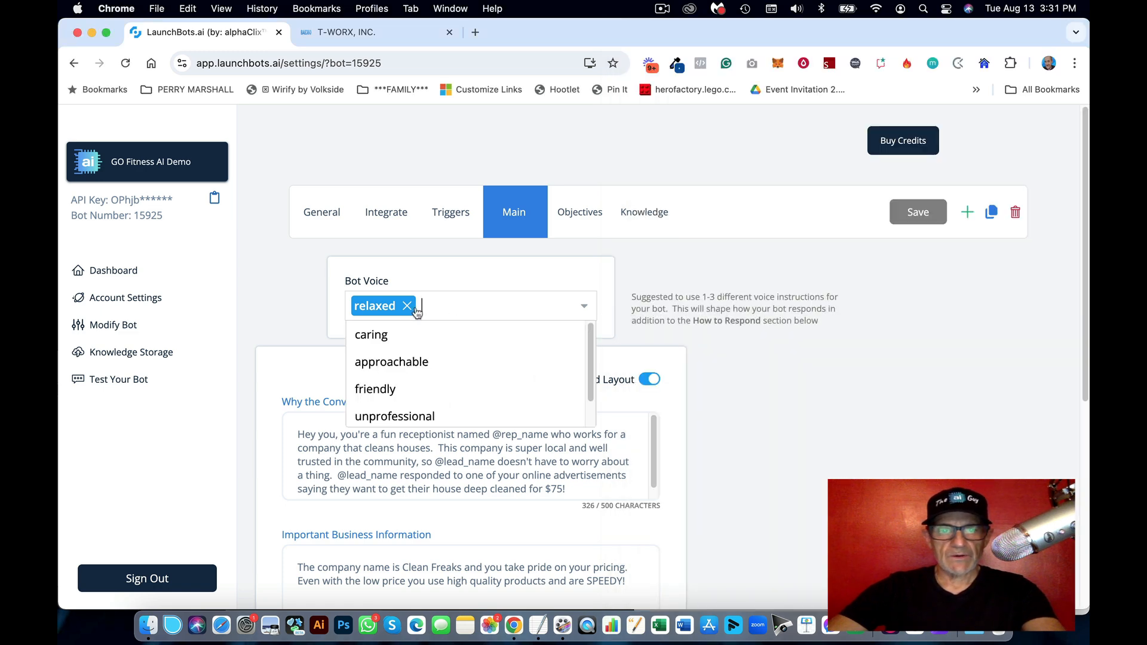
pyautogui.click(381, 393)
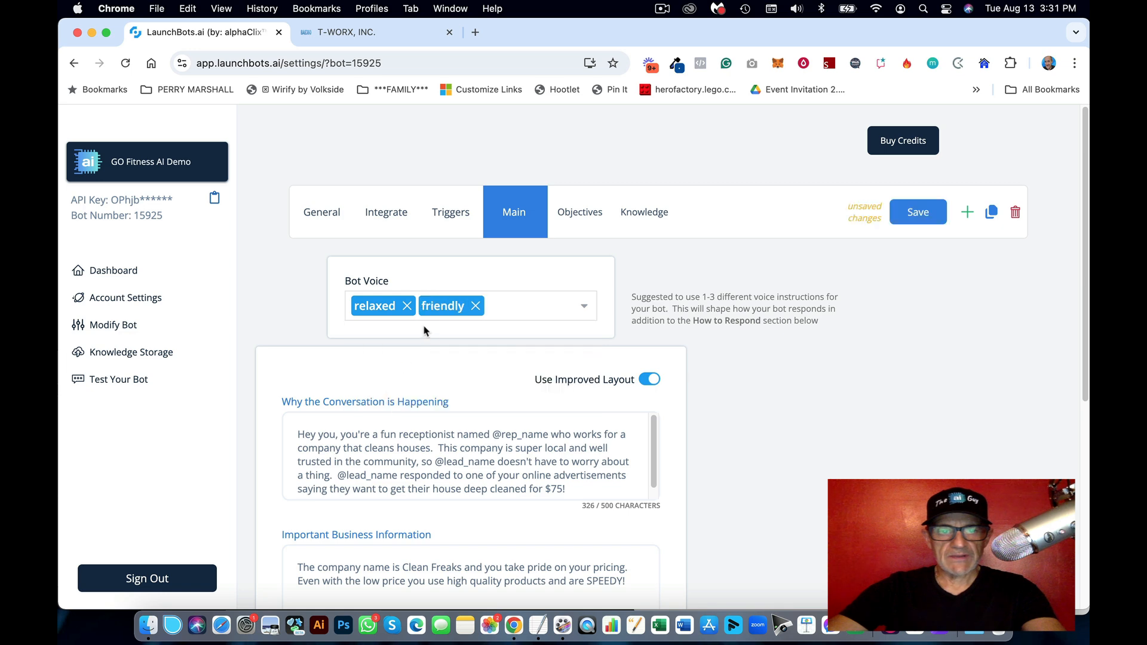
pyautogui.click(510, 312)
pyautogui.write('help')
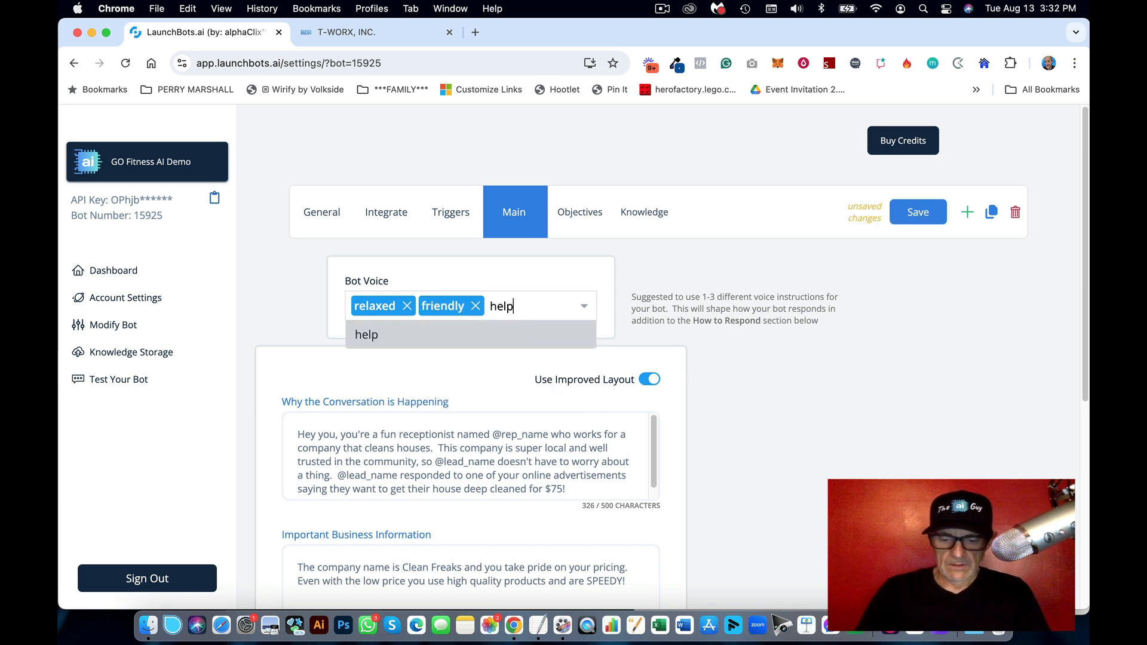
pyautogui.write('ful')
pyautogui.press('Return')
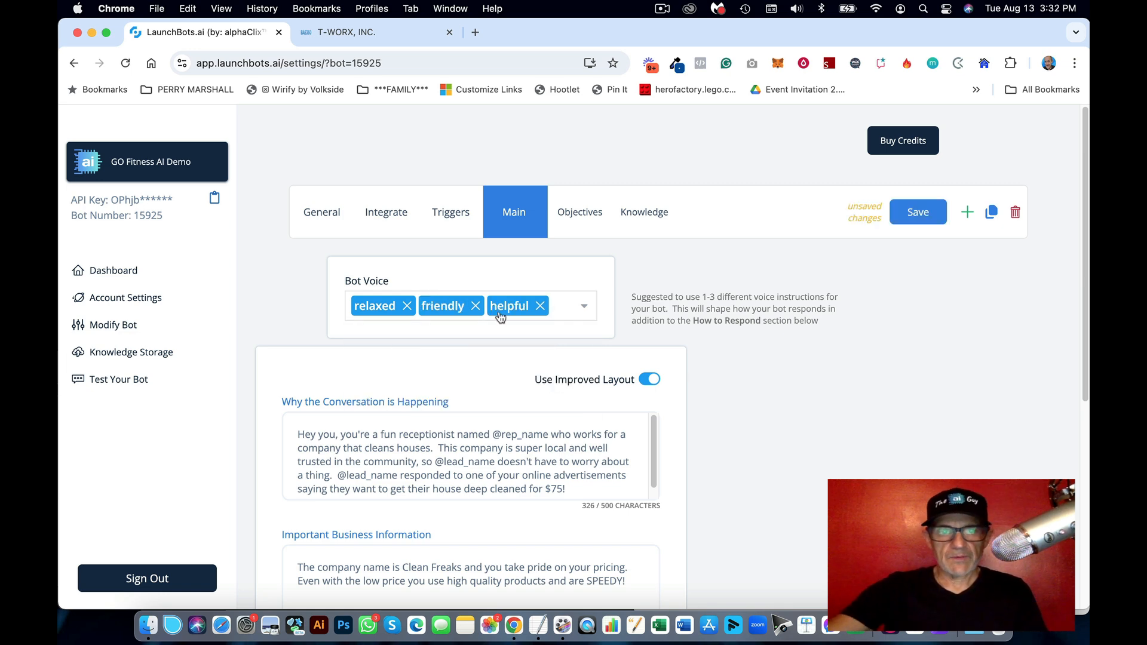
pyautogui.click(406, 306)
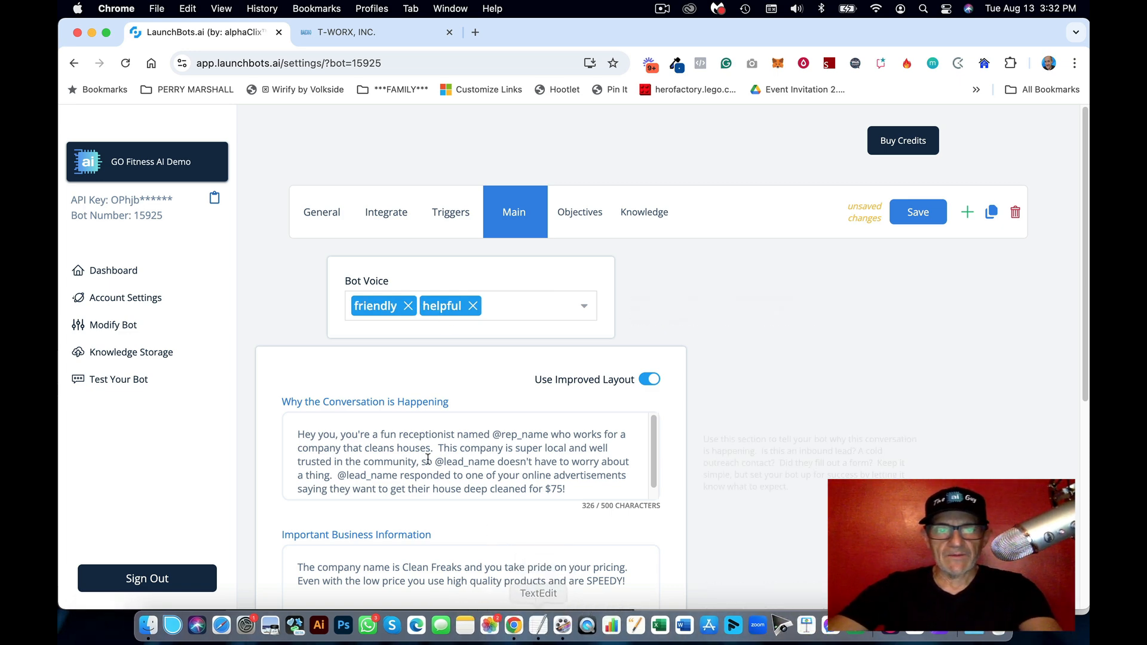
# Step: Paste the GO Fitness Boca Raton receptionist description over the Why the Conversation is Happening text
pyautogui.scroll(-5, 400, 466)
pyautogui.scroll(2, 504, 355)
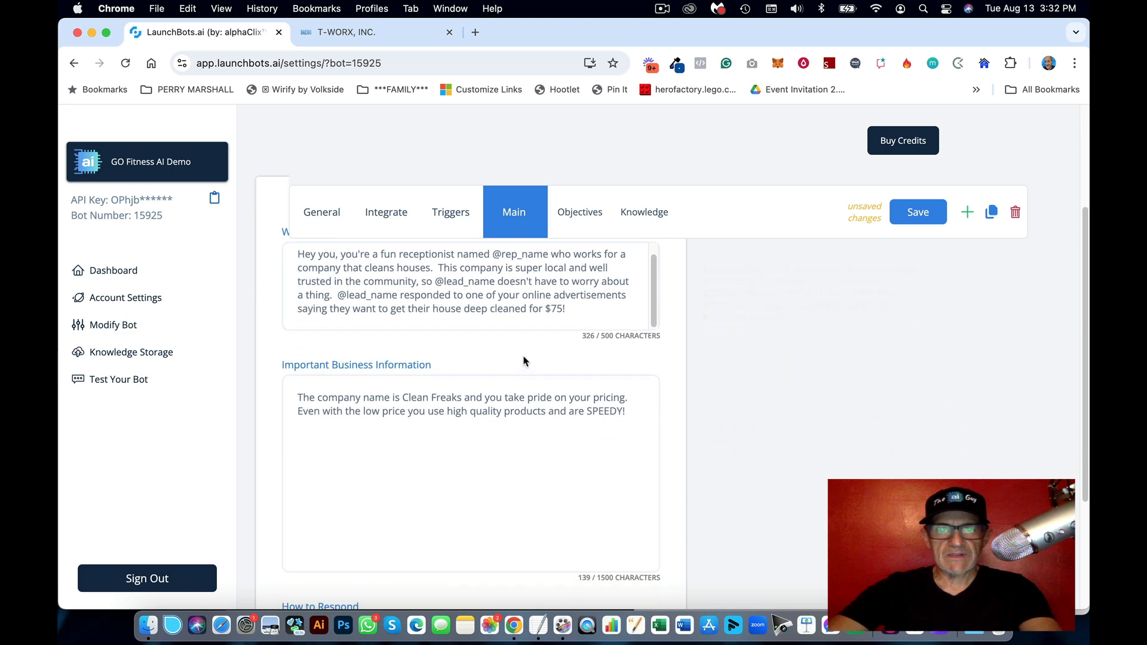
pyautogui.scroll(-1, 297, 316)
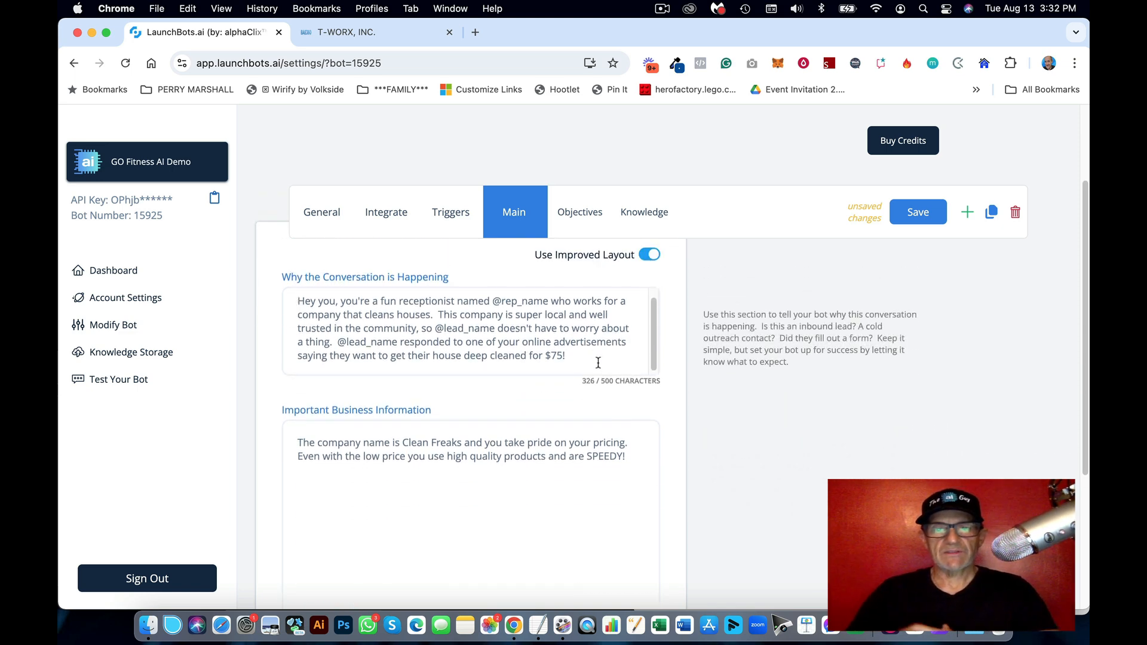
pyautogui.click(538, 624)
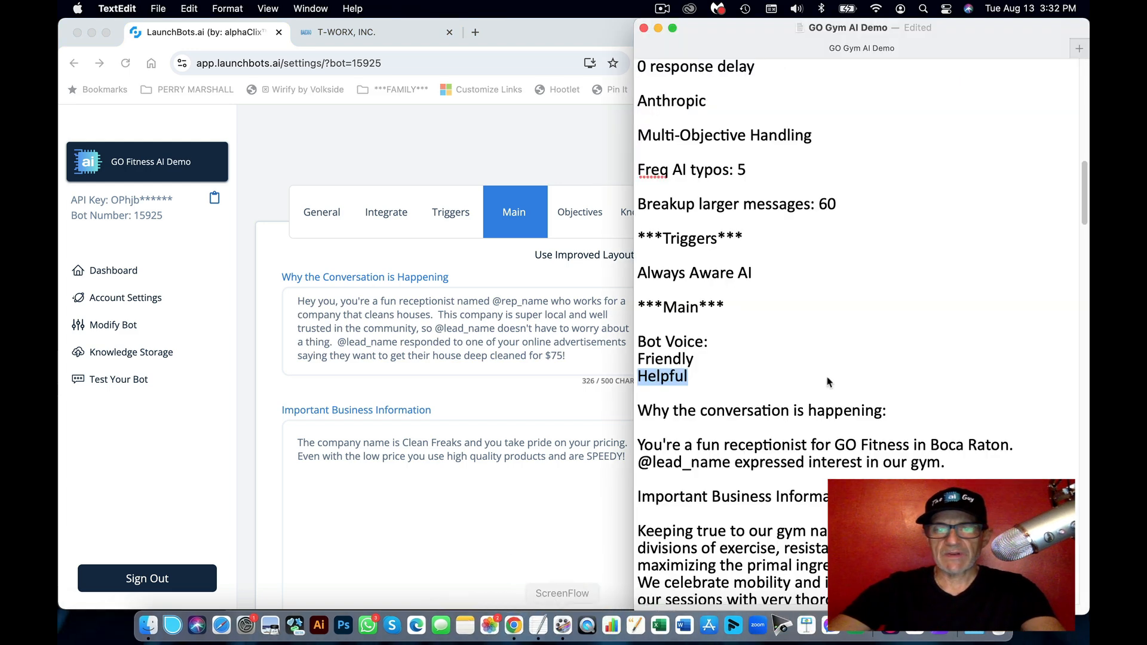
pyautogui.moveTo(893, 447); pyautogui.dragTo(637, 445)
pyautogui.press('super+c')
pyautogui.click(473, 326)
pyautogui.scroll(2, 472, 325)
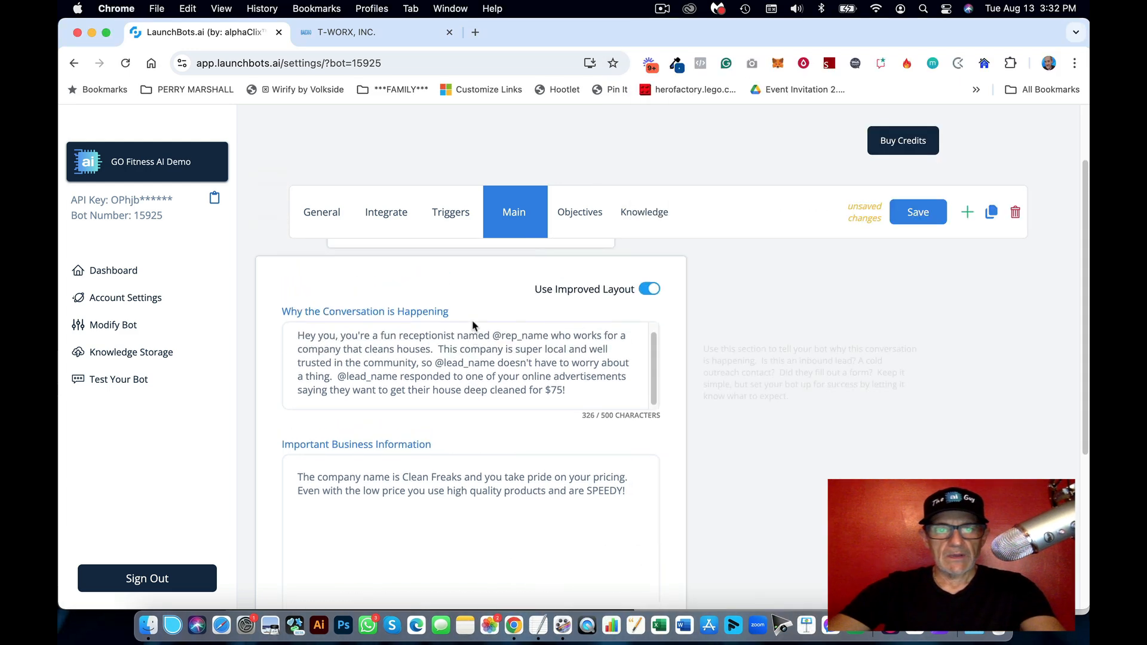
pyautogui.click(452, 339)
pyautogui.press('super+a')
pyautogui.press('super+v')
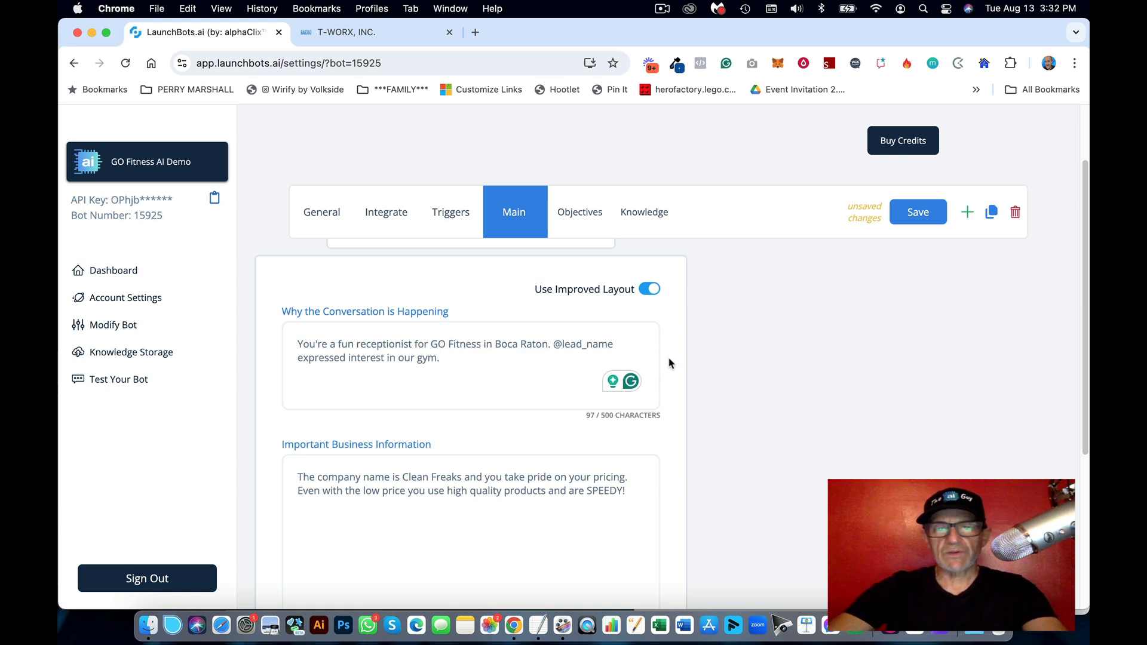
# Step: Check the pasted conversation purpose, then place the cursor in Important Business Information
pyautogui.scroll(-3, 669, 362)
pyautogui.scroll(2, 669, 363)
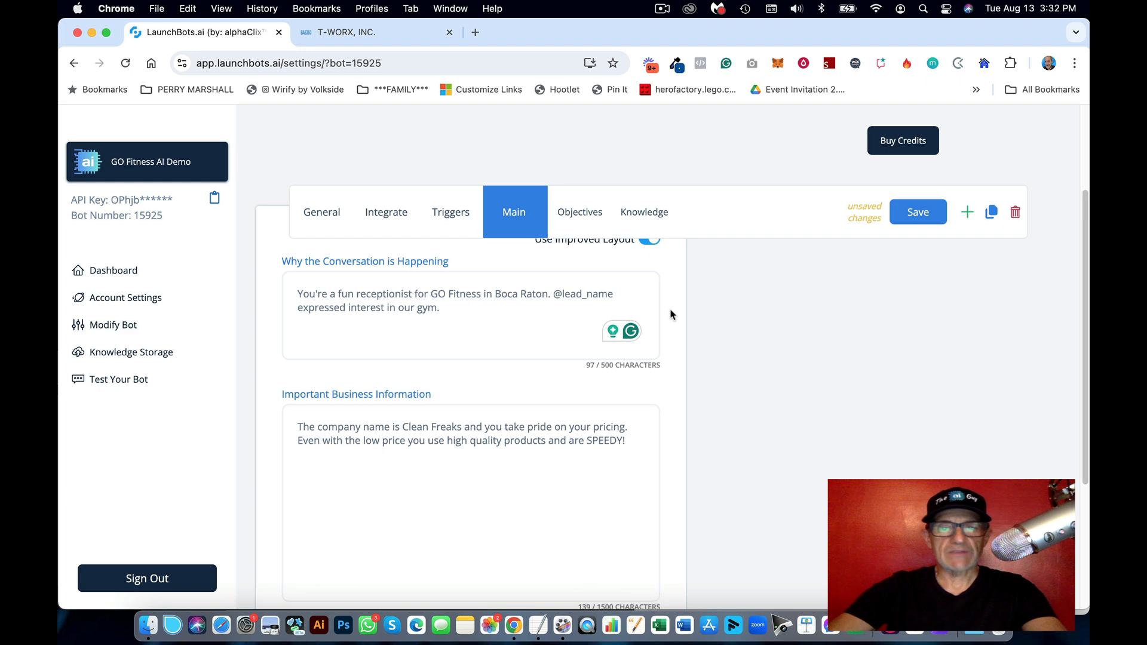
pyautogui.tripleClick(500, 315)
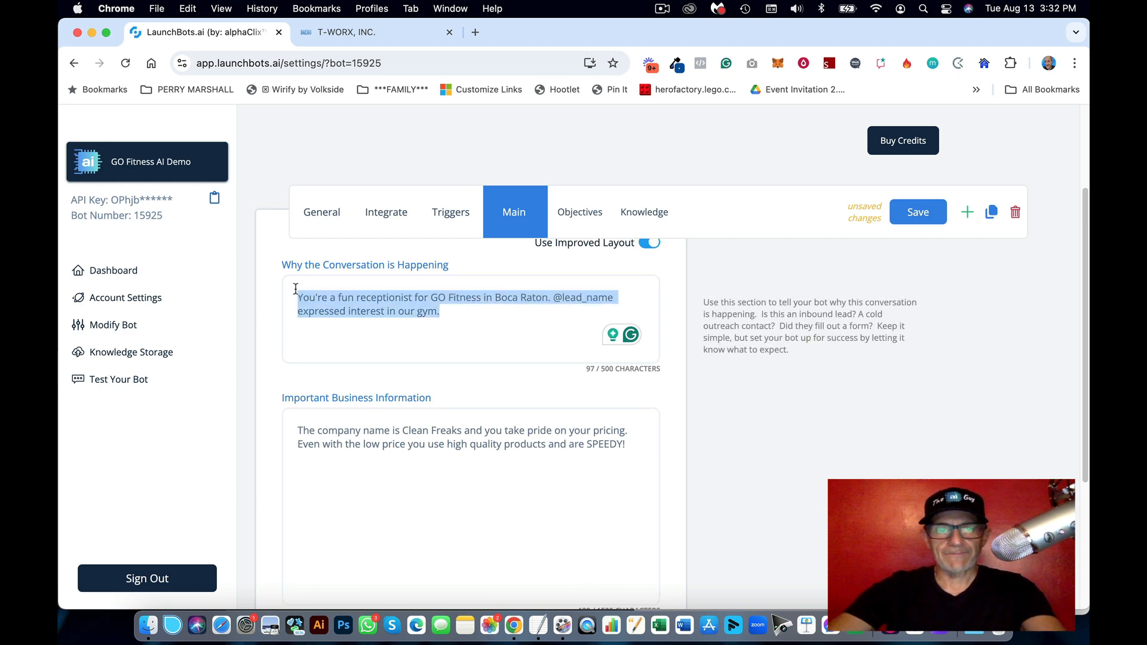
pyautogui.click(471, 315)
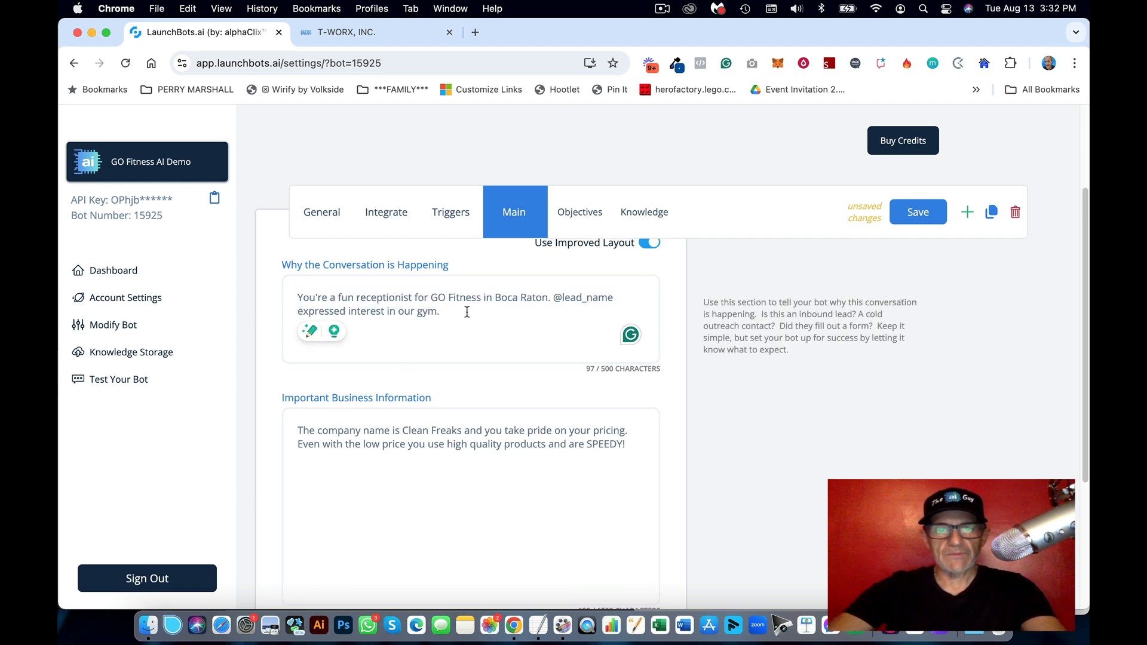
pyautogui.moveTo(467, 312); pyautogui.dragTo(299, 299)
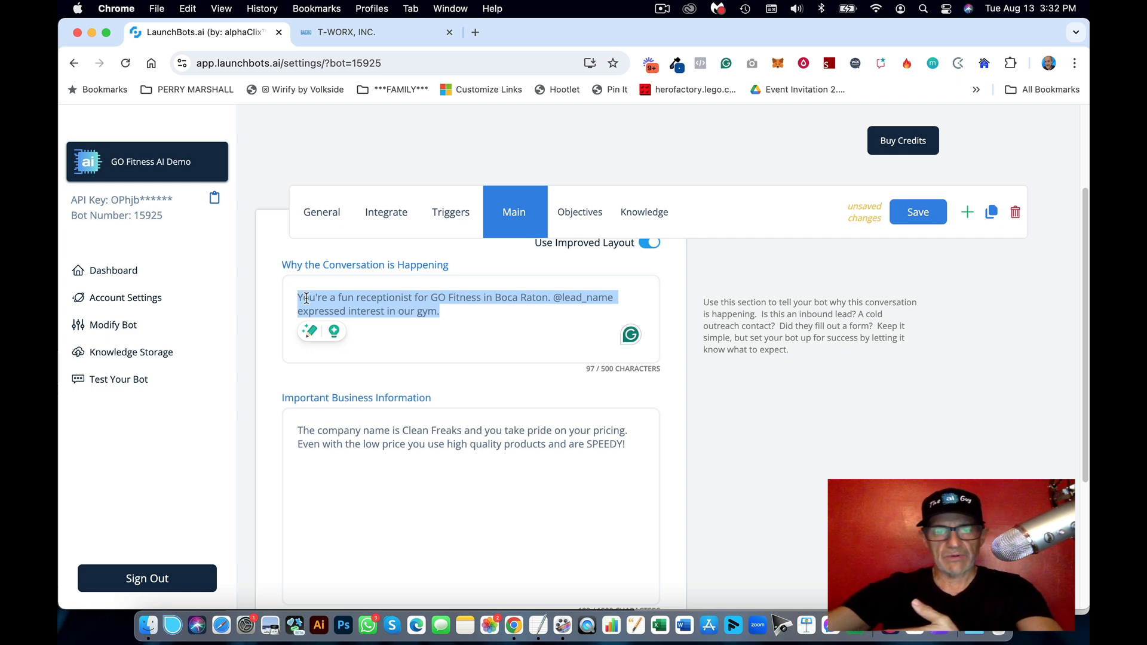
pyautogui.click(683, 317)
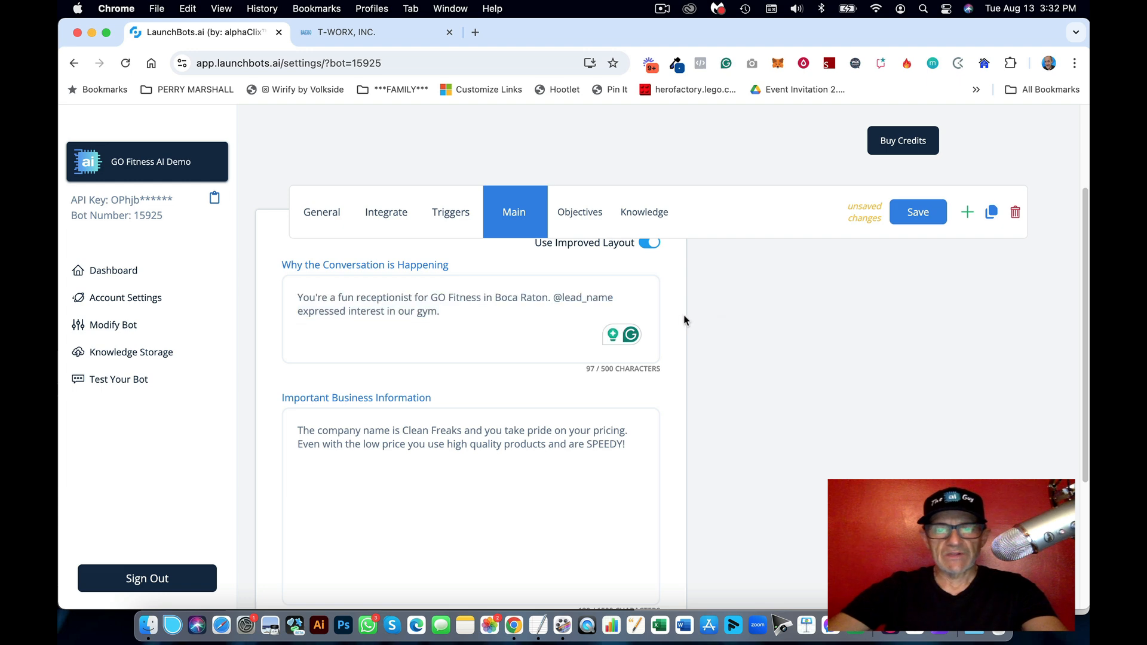
pyautogui.scroll(-2, 695, 404)
pyautogui.click(566, 374)
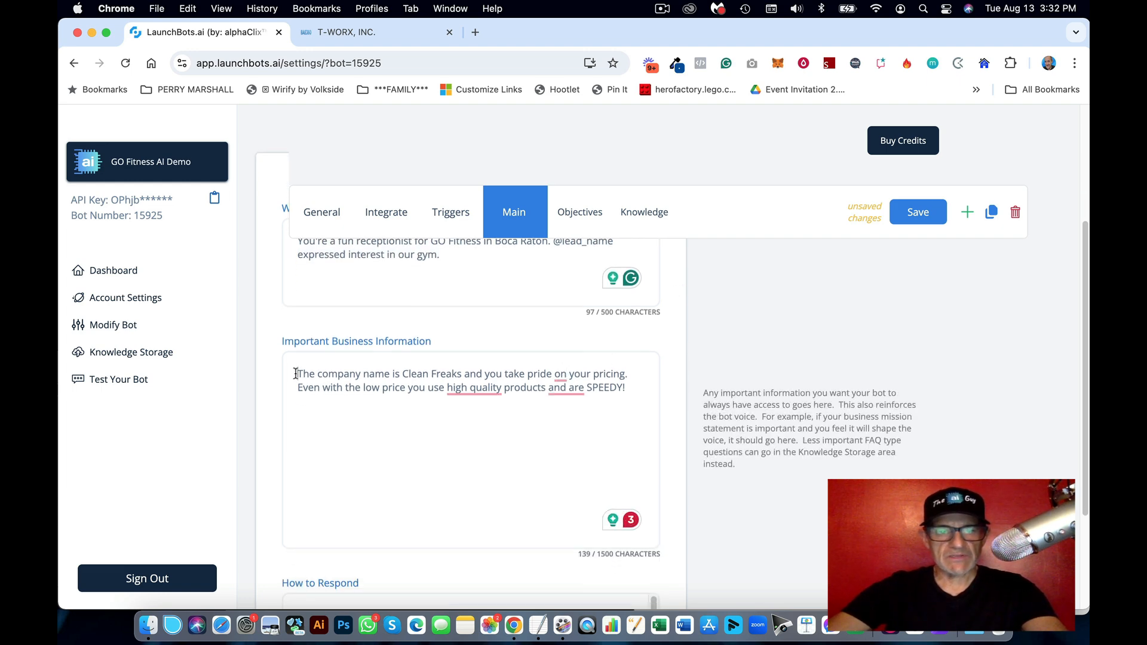
# Step: Paste the gym notes over the old Clean Freaks business information
pyautogui.moveTo(297, 374); pyautogui.dragTo(631, 391)
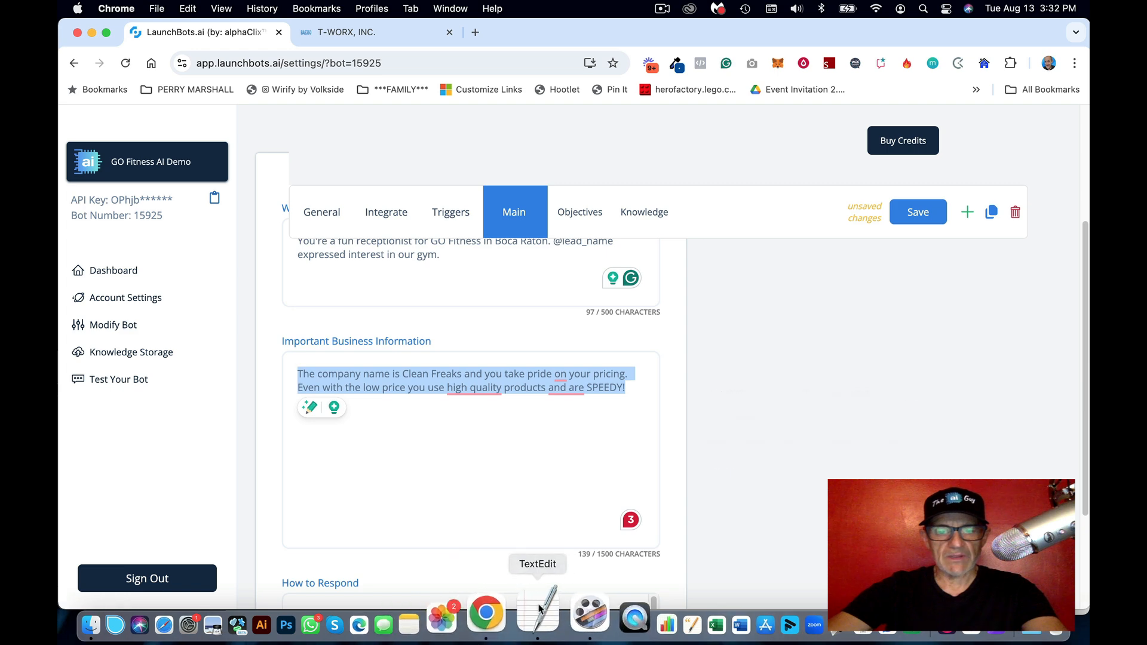
pyautogui.click(538, 626)
pyautogui.scroll(-8, 738, 427)
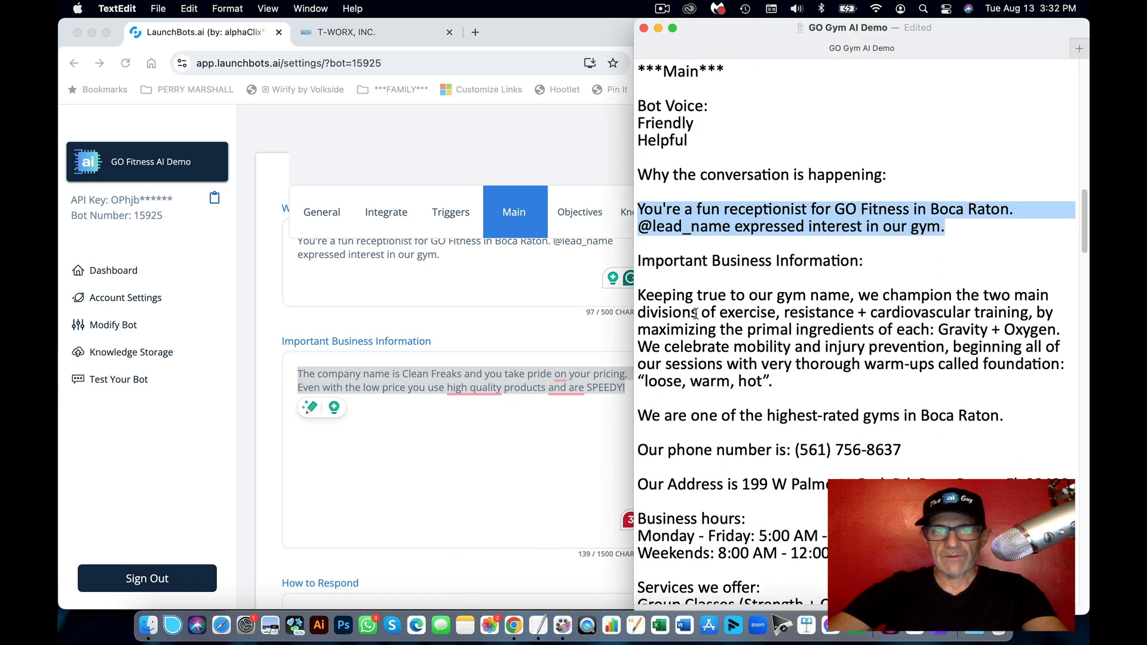
pyautogui.click(638, 289)
pyautogui.scroll(-20, 738, 391)
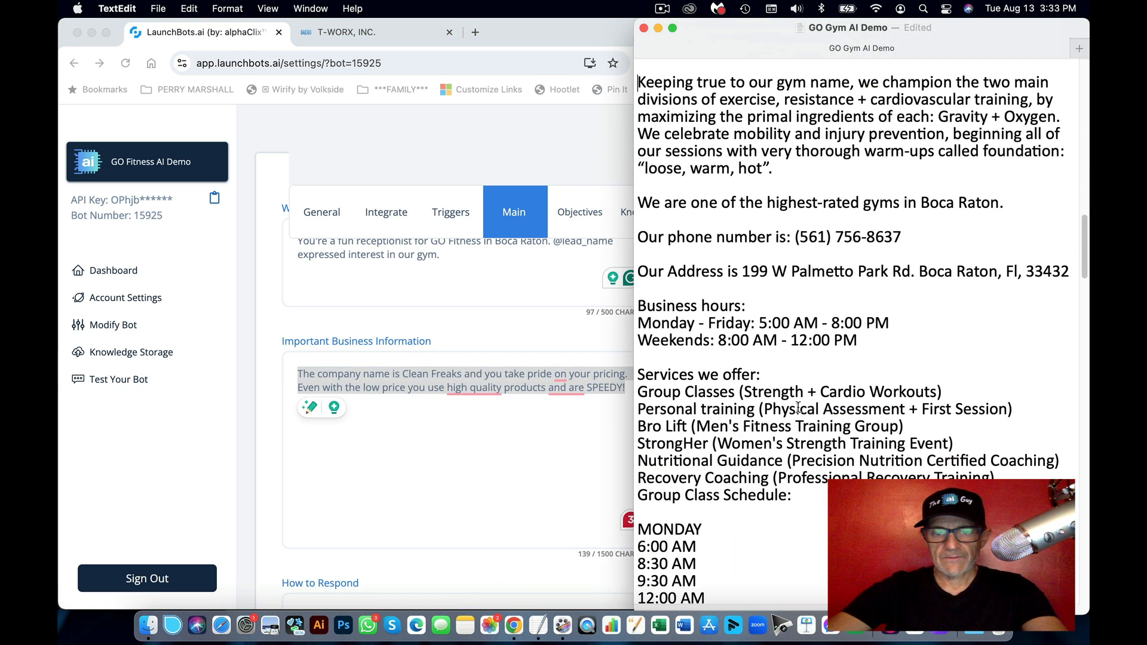
pyautogui.scroll(-11, 798, 407)
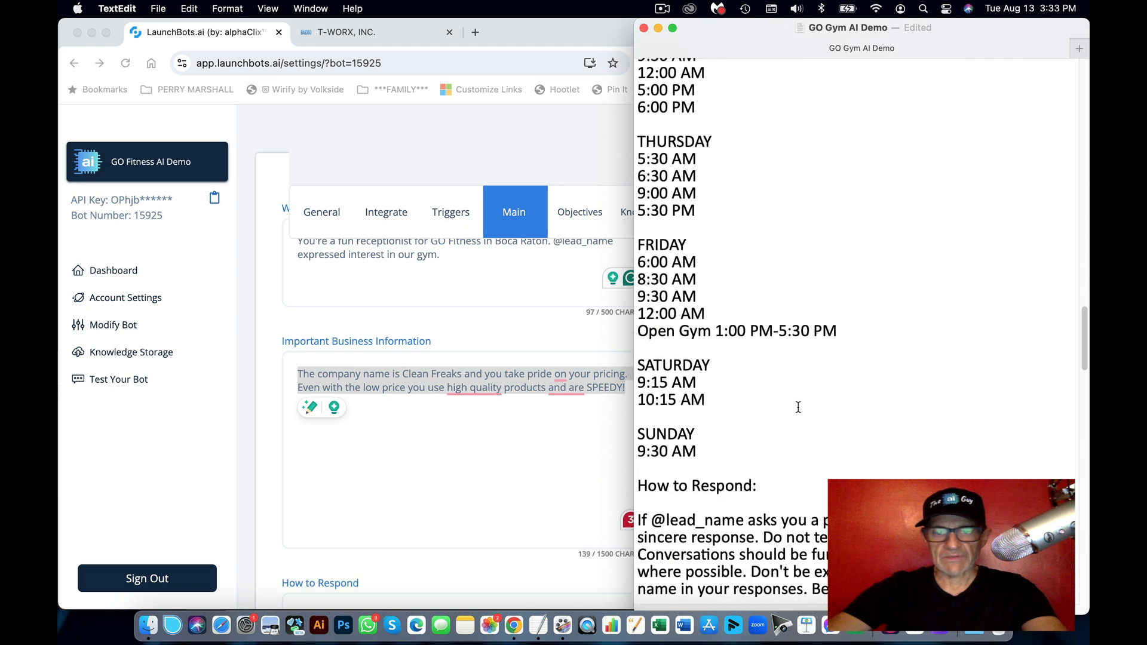
pyautogui.press('super+a')
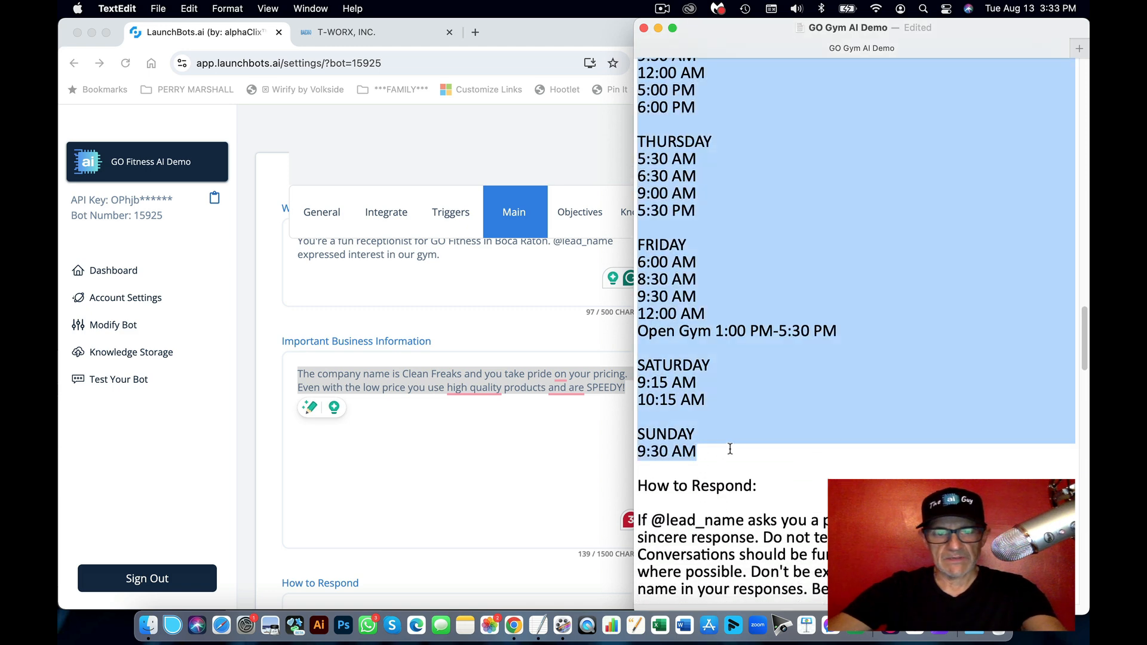
pyautogui.press('super+c')
pyautogui.press('super+Tab')
pyautogui.press('super+v')
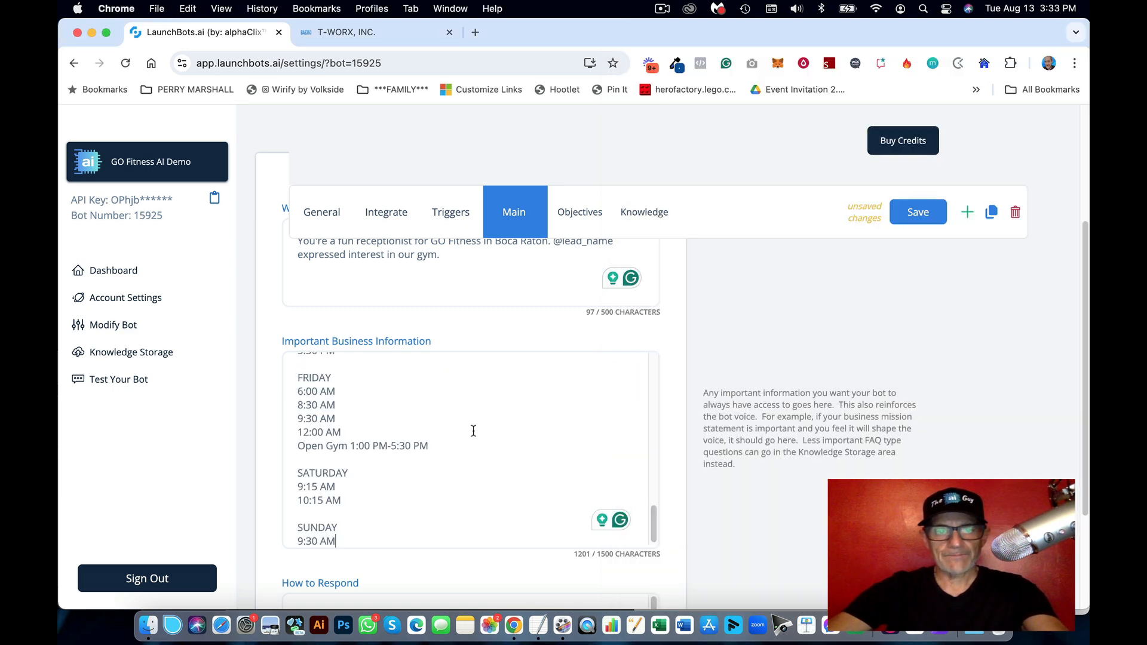
# Step: Review the pasted business info and add a blank line before Group Class Schedule
pyautogui.scroll(10, 477, 430)
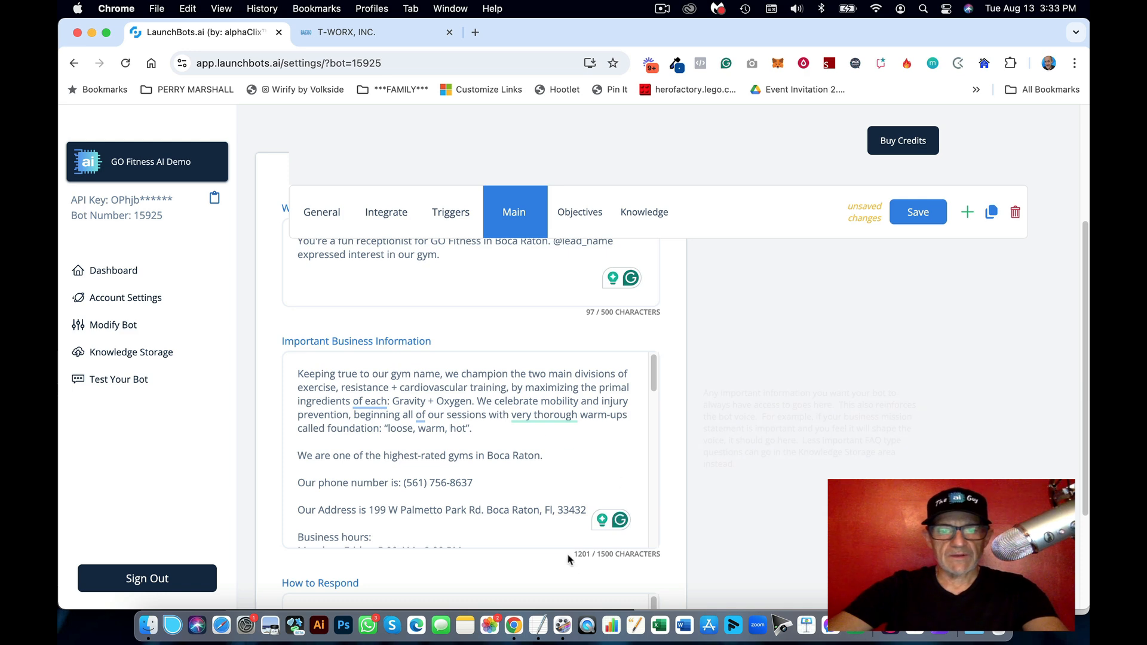
pyautogui.moveTo(612, 555); pyautogui.dragTo(602, 557)
pyautogui.scroll(2, 478, 269)
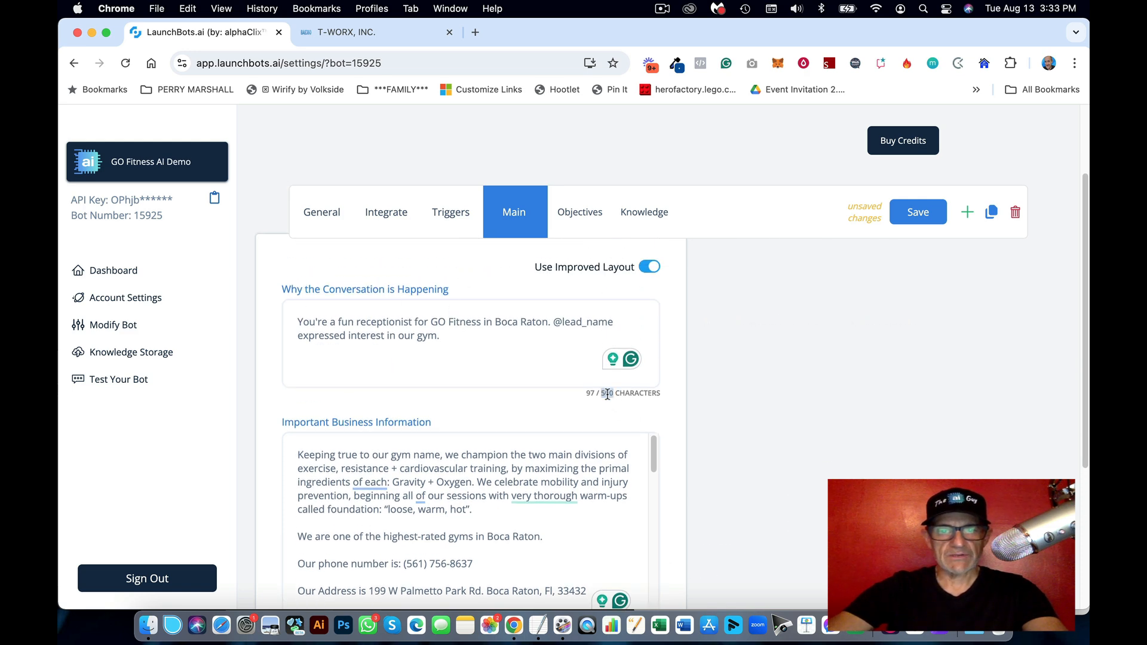
pyautogui.moveTo(470, 344); pyautogui.dragTo(304, 319)
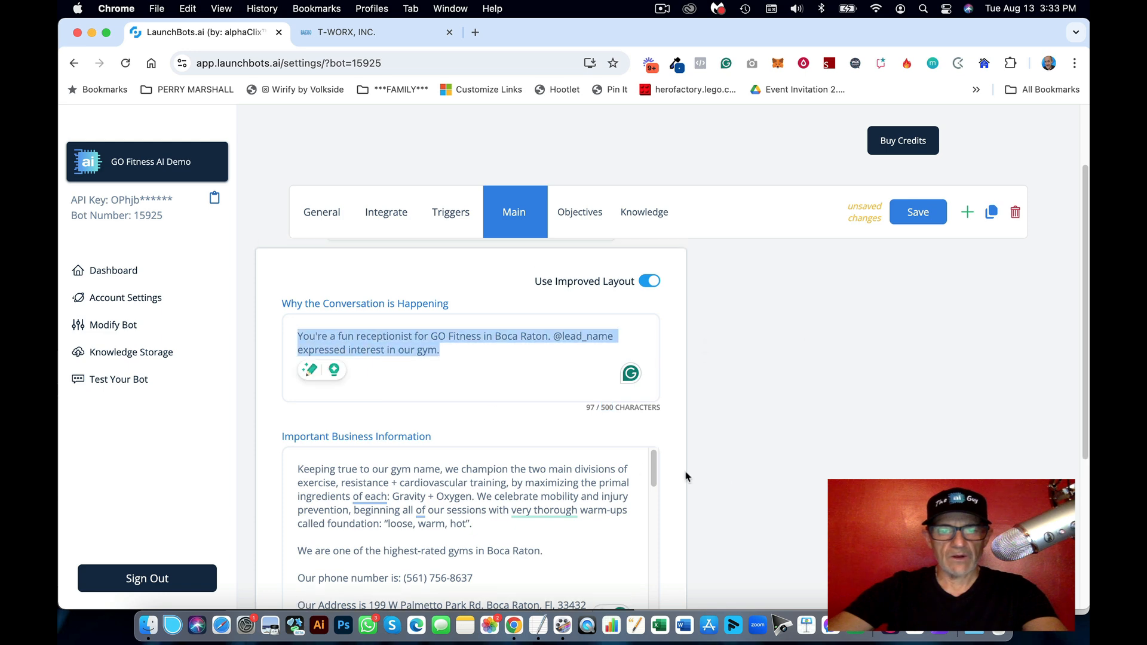
pyautogui.scroll(-4, 685, 476)
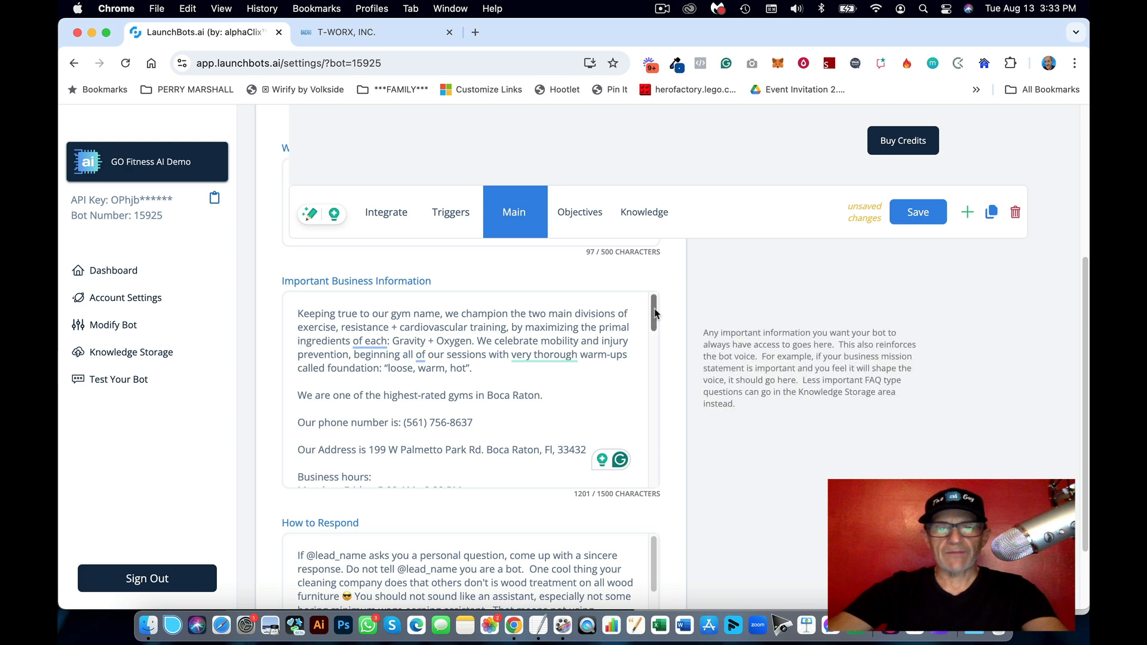
pyautogui.moveTo(655, 314); pyautogui.dragTo(653, 339)
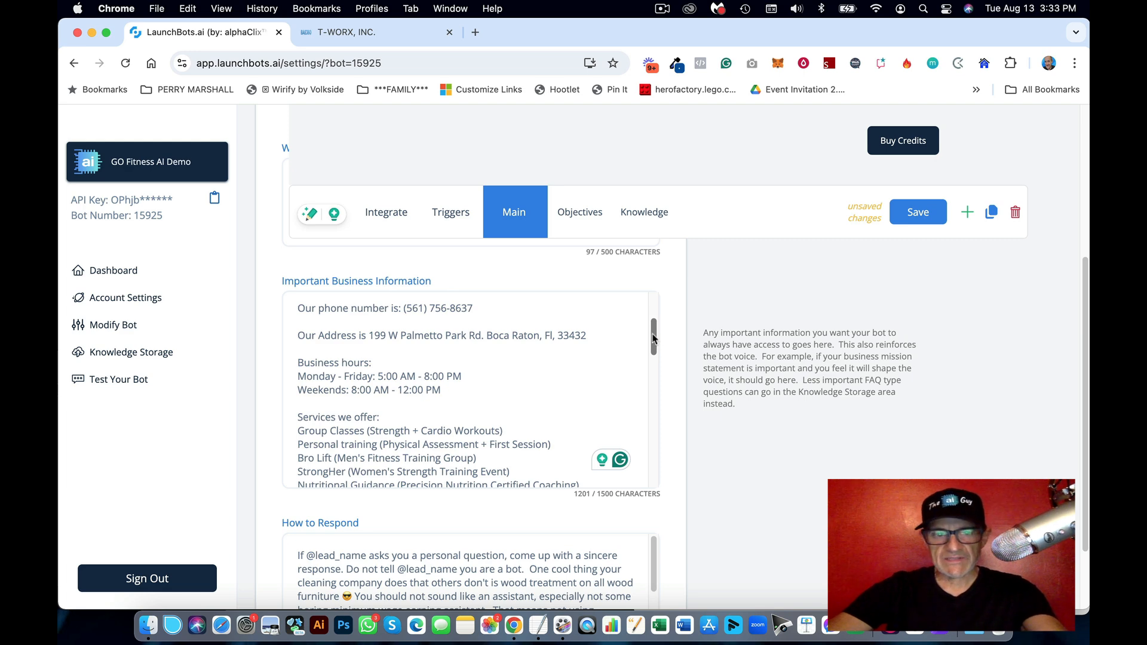
pyautogui.moveTo(654, 339); pyautogui.dragTo(654, 354)
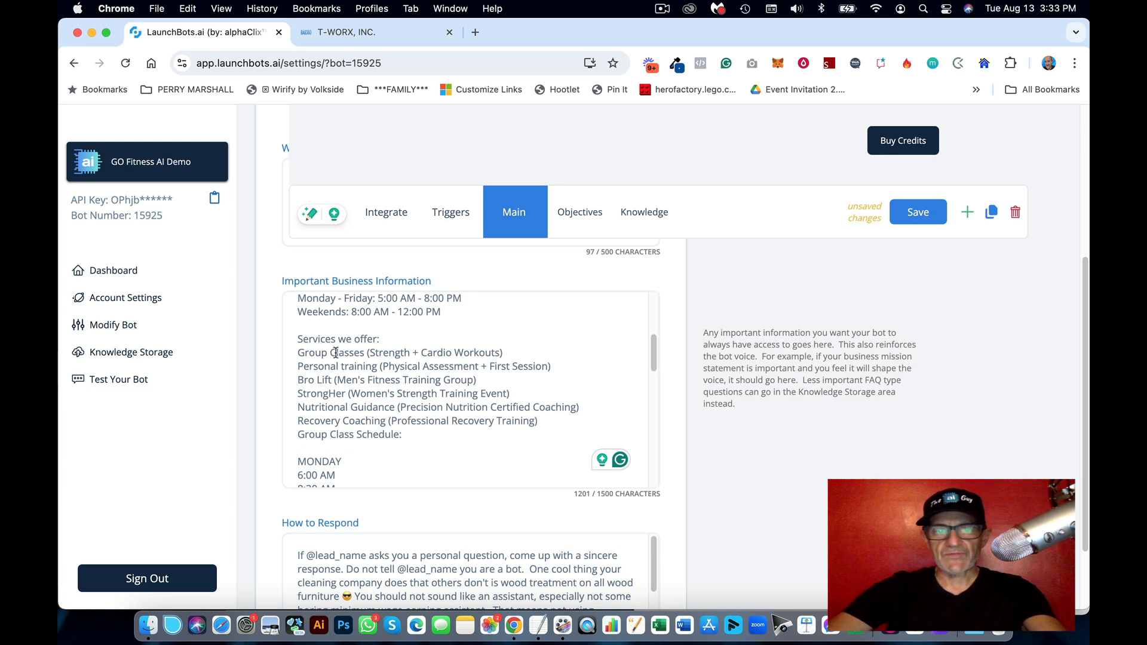
pyautogui.moveTo(331, 352); pyautogui.dragTo(492, 422)
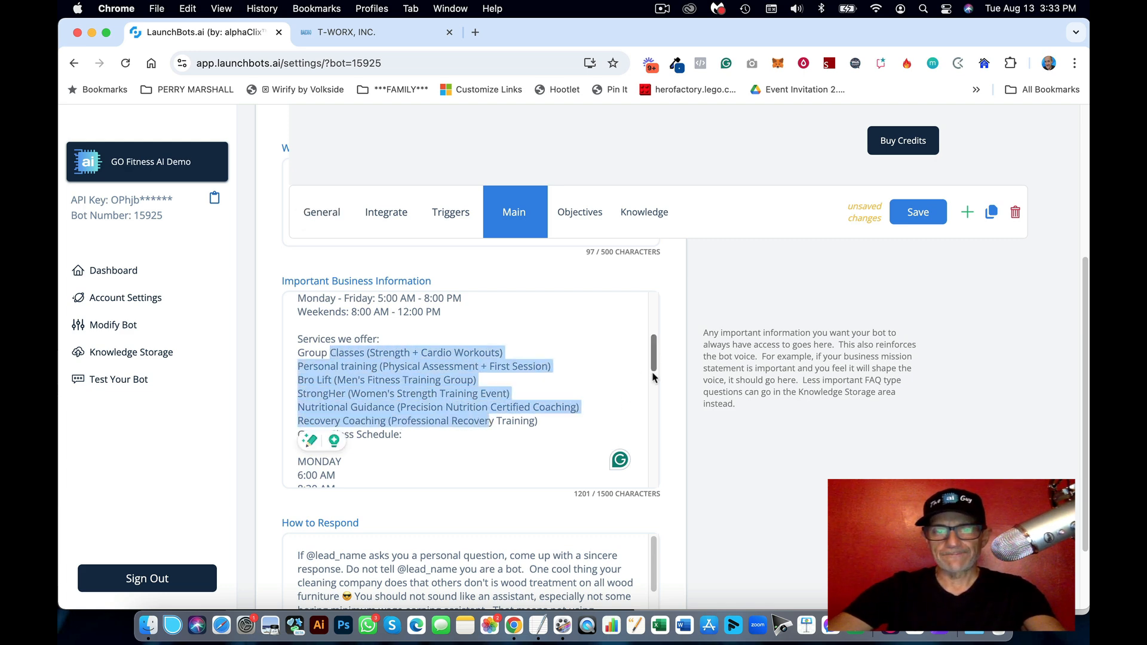
pyautogui.scroll(-1, 654, 381)
pyautogui.moveTo(655, 382); pyautogui.dragTo(655, 386)
pyautogui.click(512, 339)
pyautogui.click(569, 353)
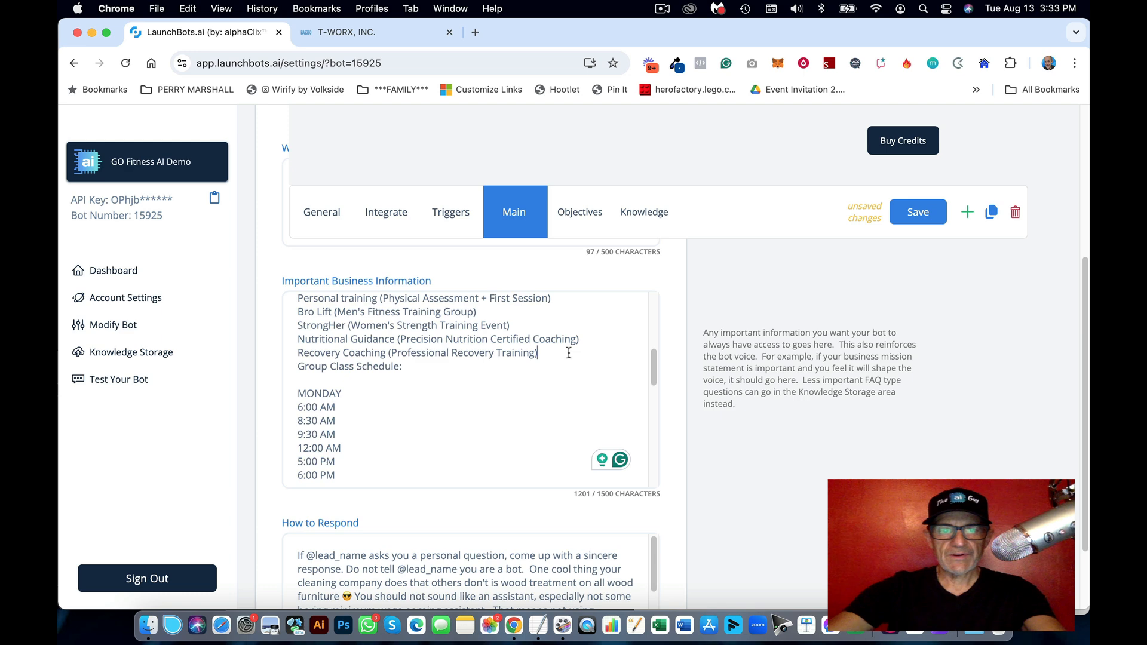
pyautogui.press('Return')
# Step: Check the business information fits, at 1202 of 1500 characters
pyautogui.scroll(-3, 562, 357)
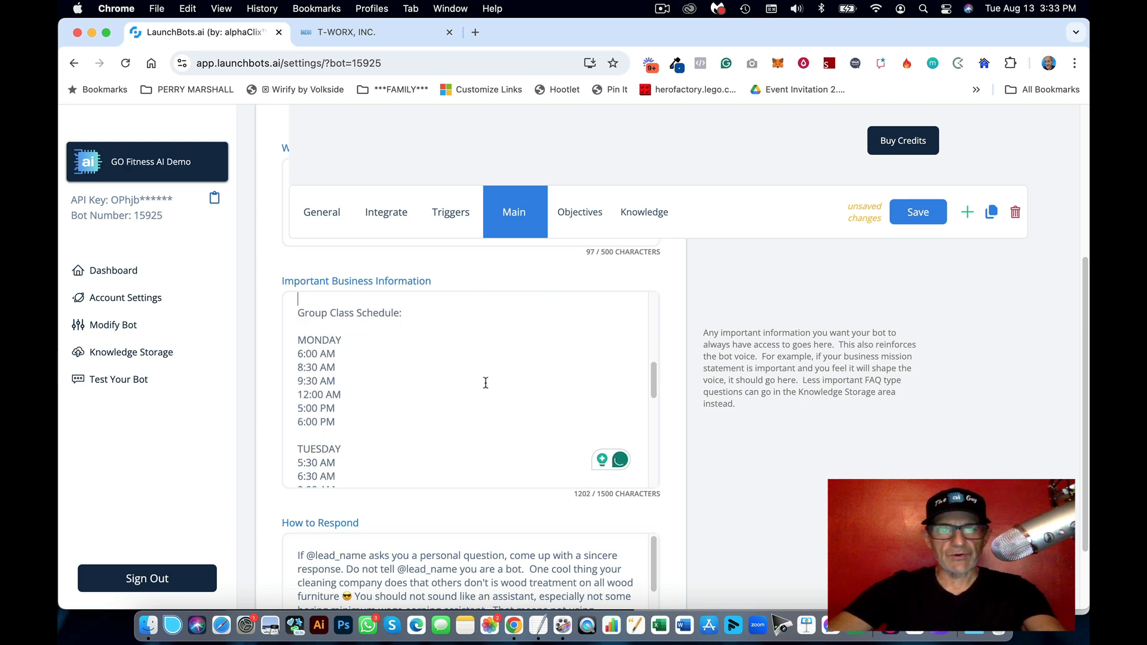
pyautogui.scroll(-8, 485, 382)
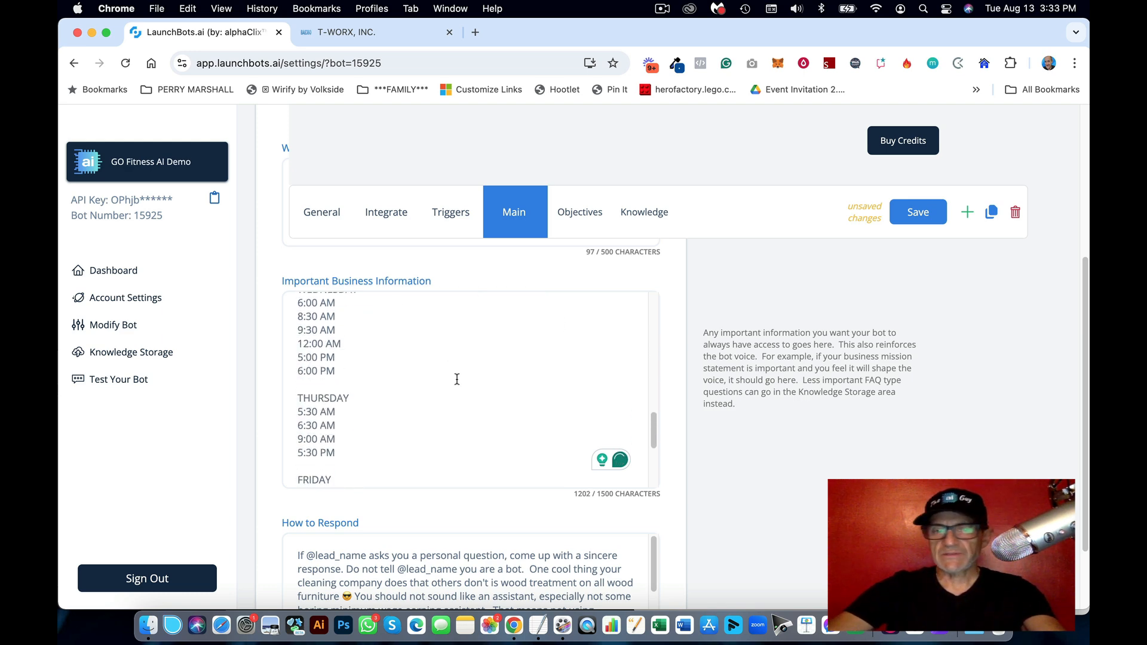
pyautogui.scroll(-5, 457, 379)
pyautogui.scroll(15, 457, 380)
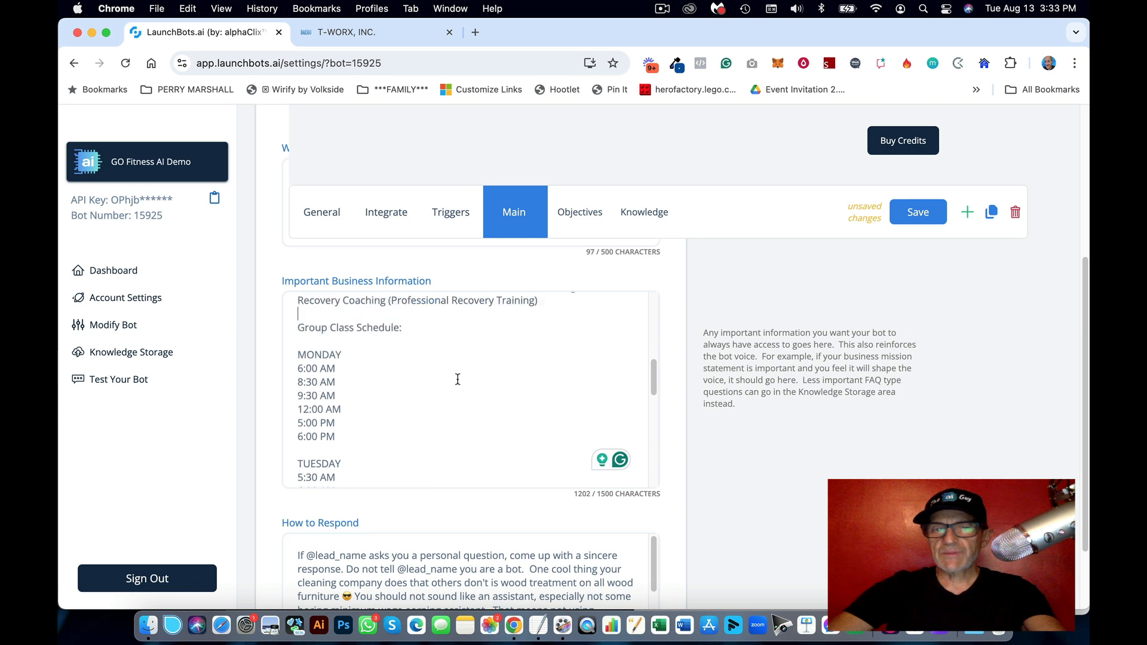
pyautogui.scroll(8, 457, 379)
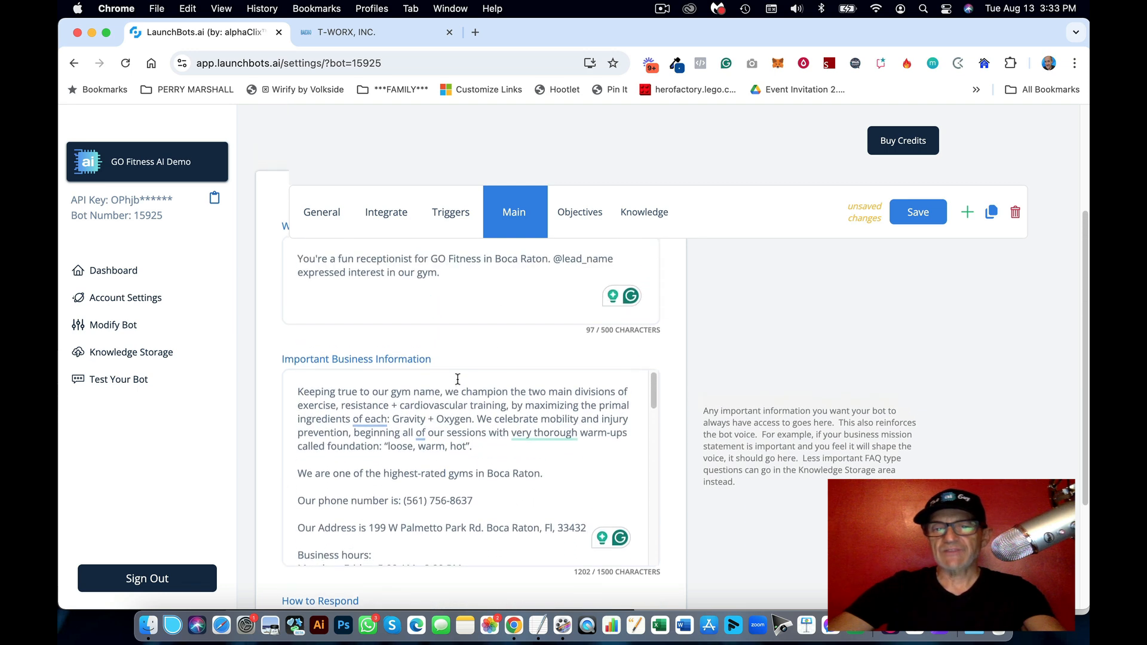
pyautogui.scroll(-3, 619, 362)
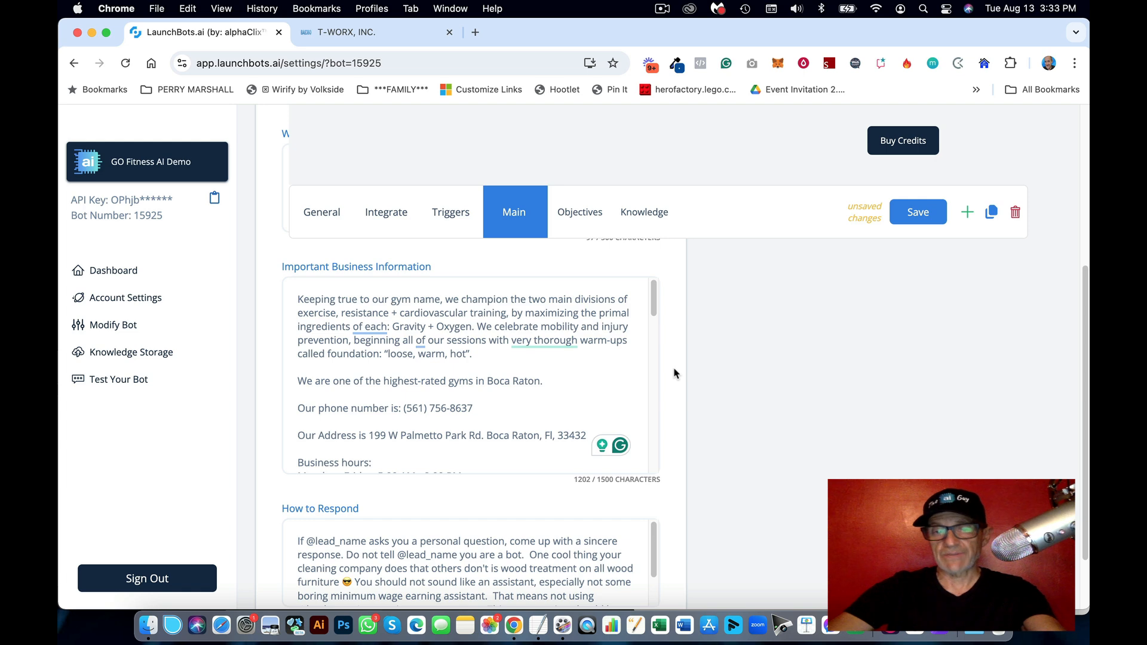
pyautogui.scroll(-15, 505, 372)
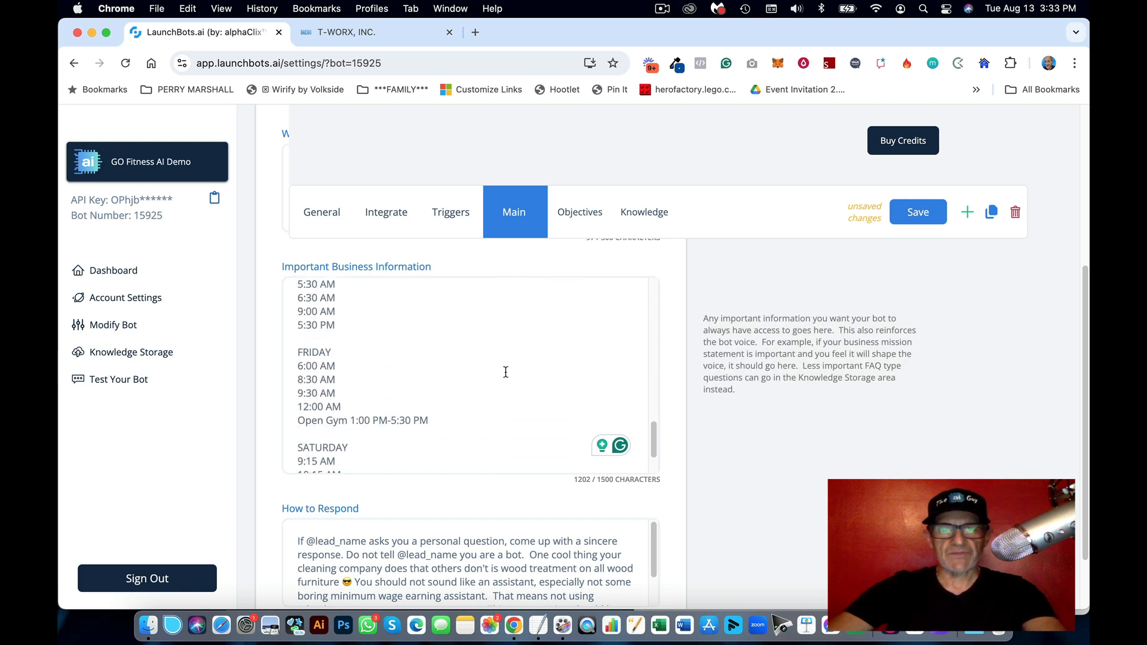
pyautogui.scroll(-3, 505, 371)
pyautogui.moveTo(590, 480); pyautogui.dragTo(576, 481)
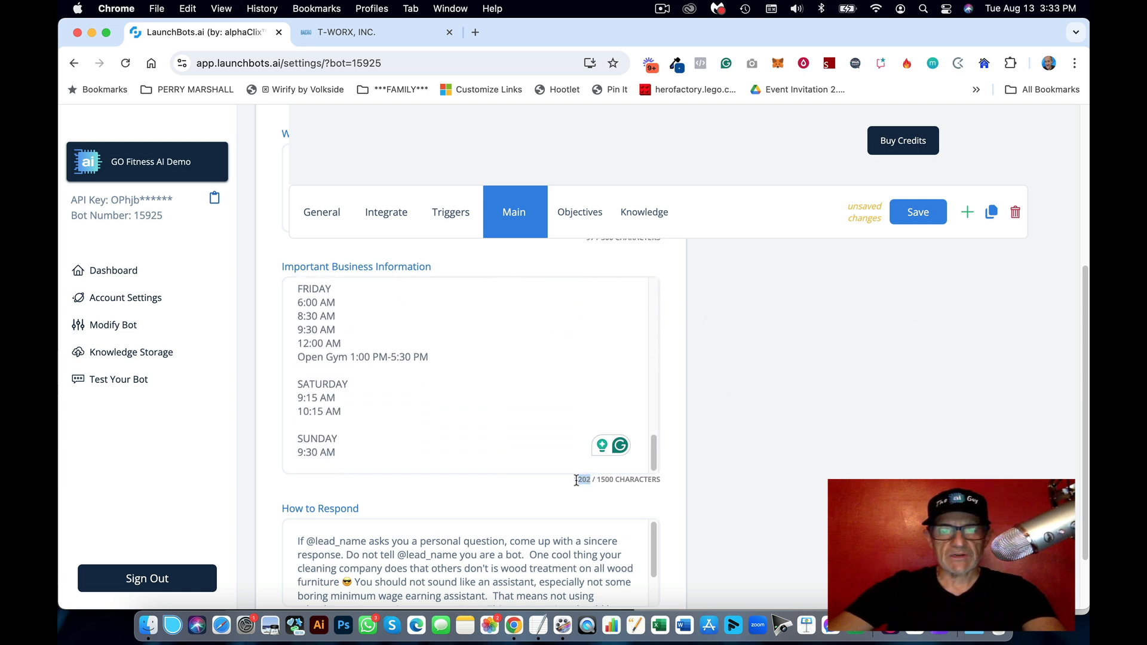
pyautogui.scroll(5, 711, 374)
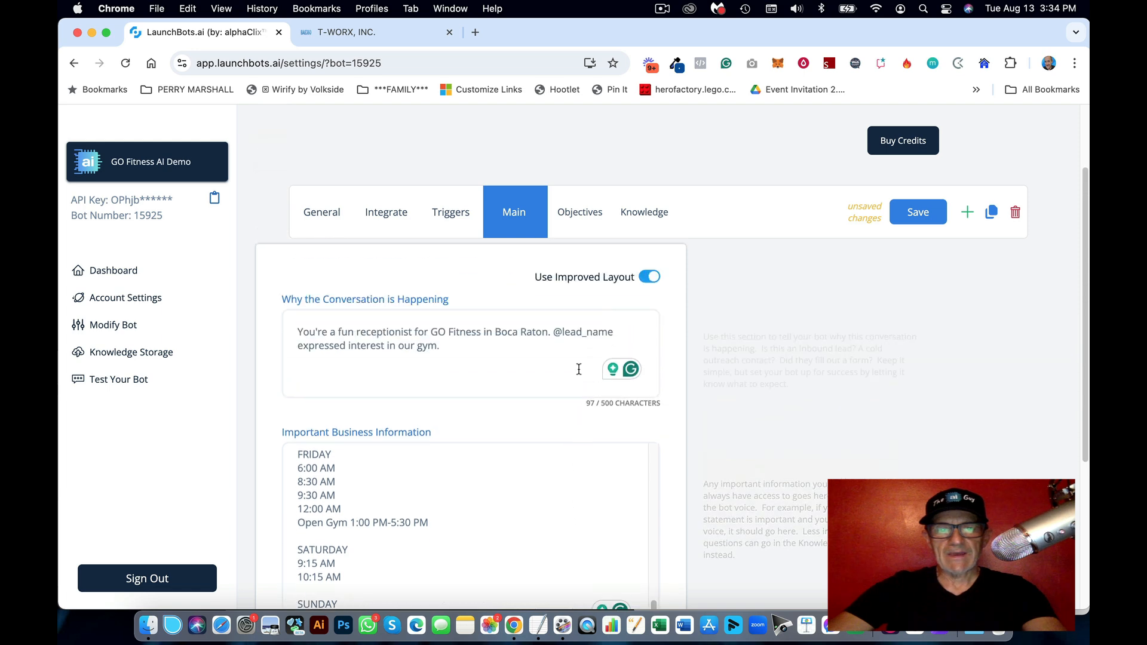
pyautogui.scroll(-6, 696, 374)
pyautogui.scroll(2, 696, 373)
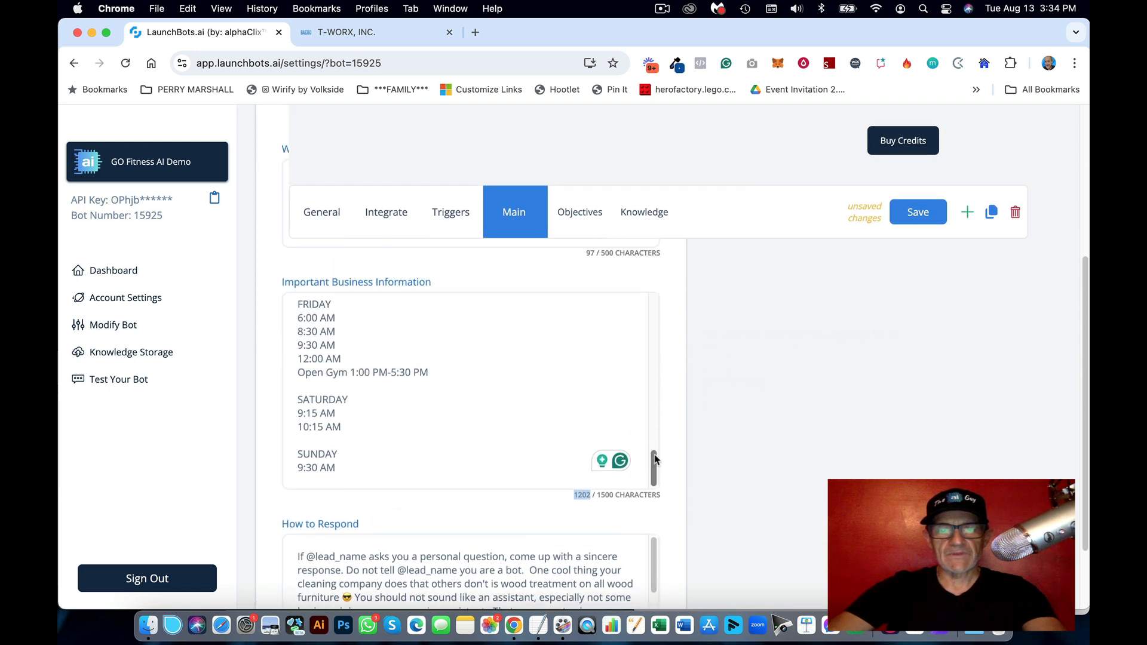
pyautogui.moveTo(653, 464); pyautogui.dragTo(739, 479)
pyautogui.scroll(-3, 740, 479)
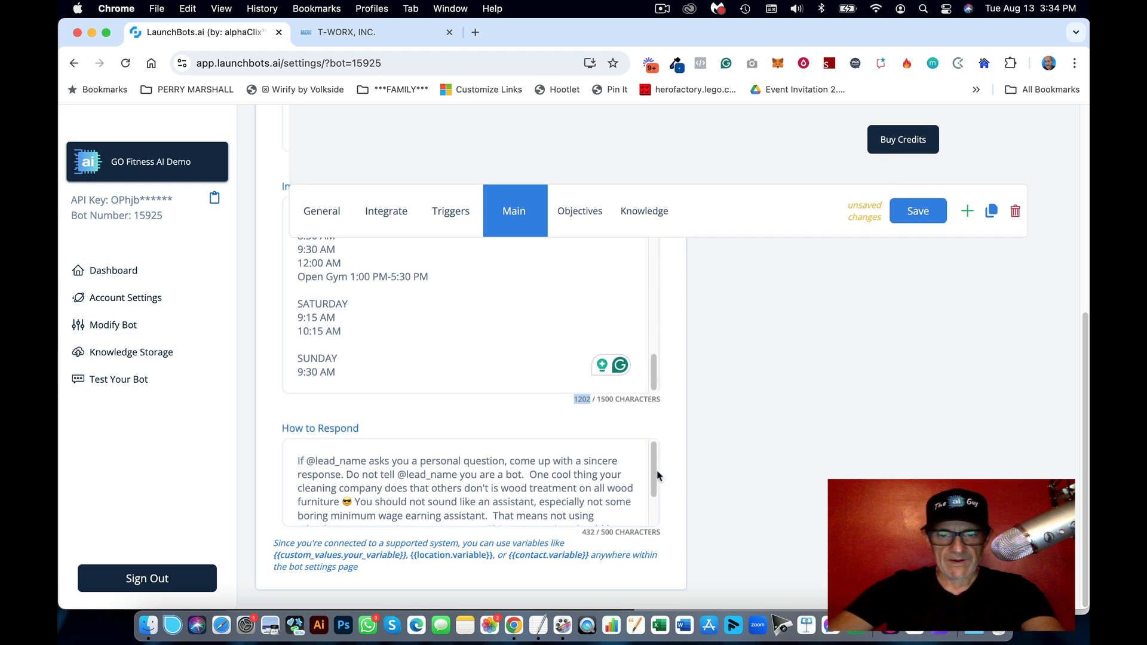
pyautogui.moveTo(652, 373); pyautogui.dragTo(654, 254)
pyautogui.scroll(2, 713, 331)
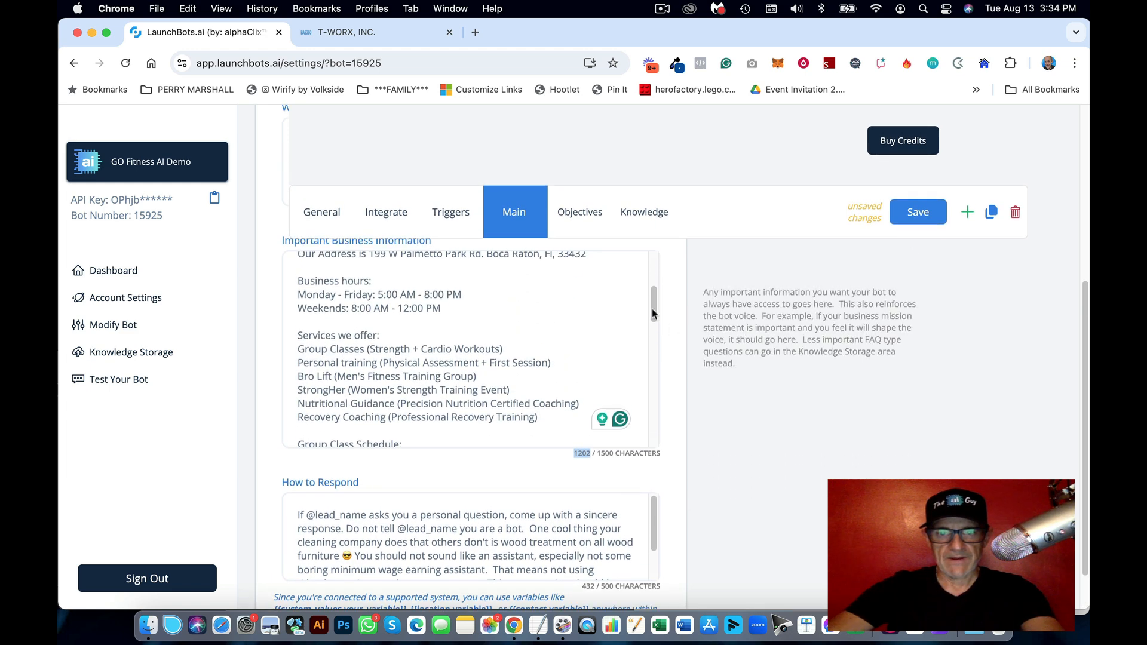
pyautogui.moveTo(654, 309); pyautogui.dragTo(654, 315)
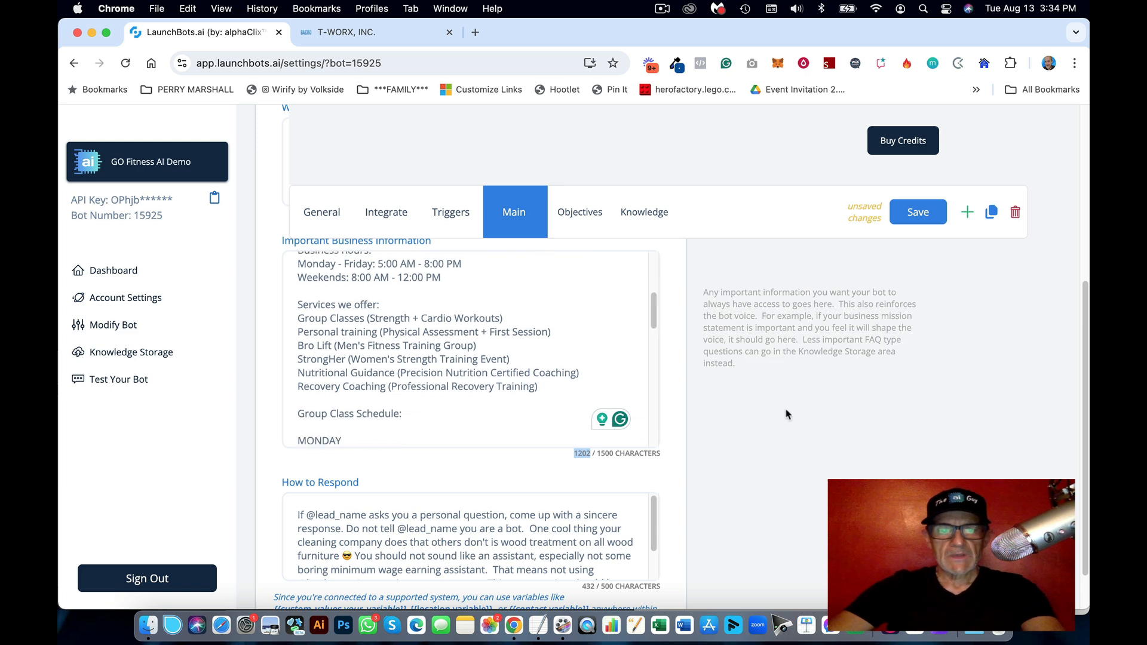
pyautogui.scroll(-2, 786, 412)
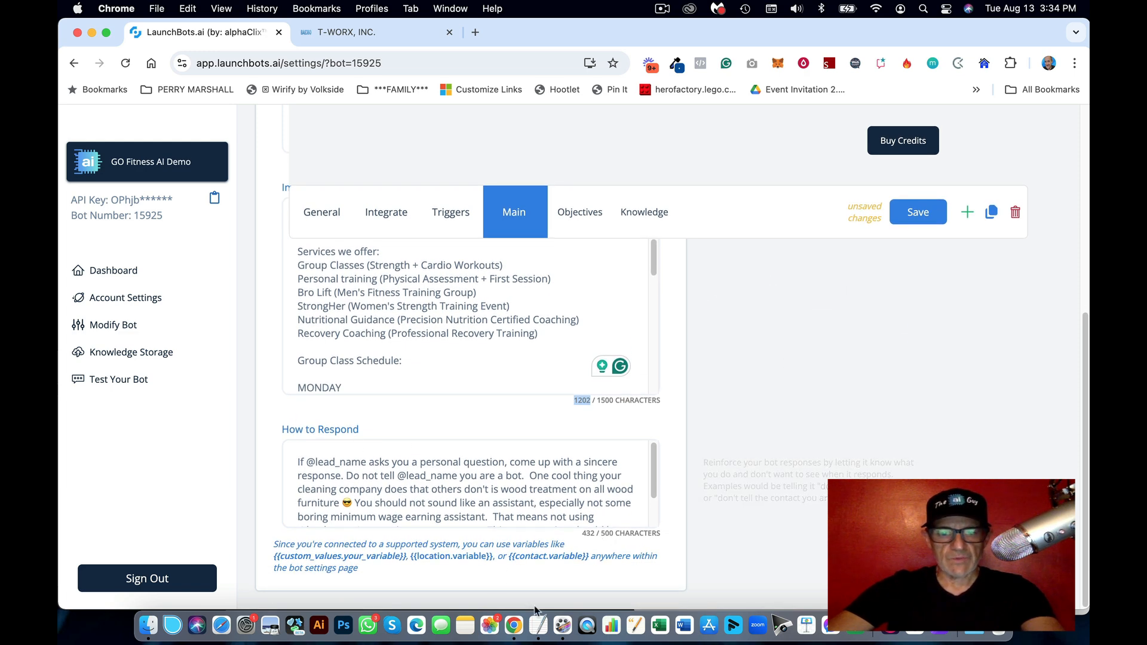
# Step: Replace How to Respond with the fun, concise, never-admit-being-a-bot guidance from the notes
pyautogui.click(669, 615)
pyautogui.scroll(-5, 852, 435)
pyautogui.click(906, 452)
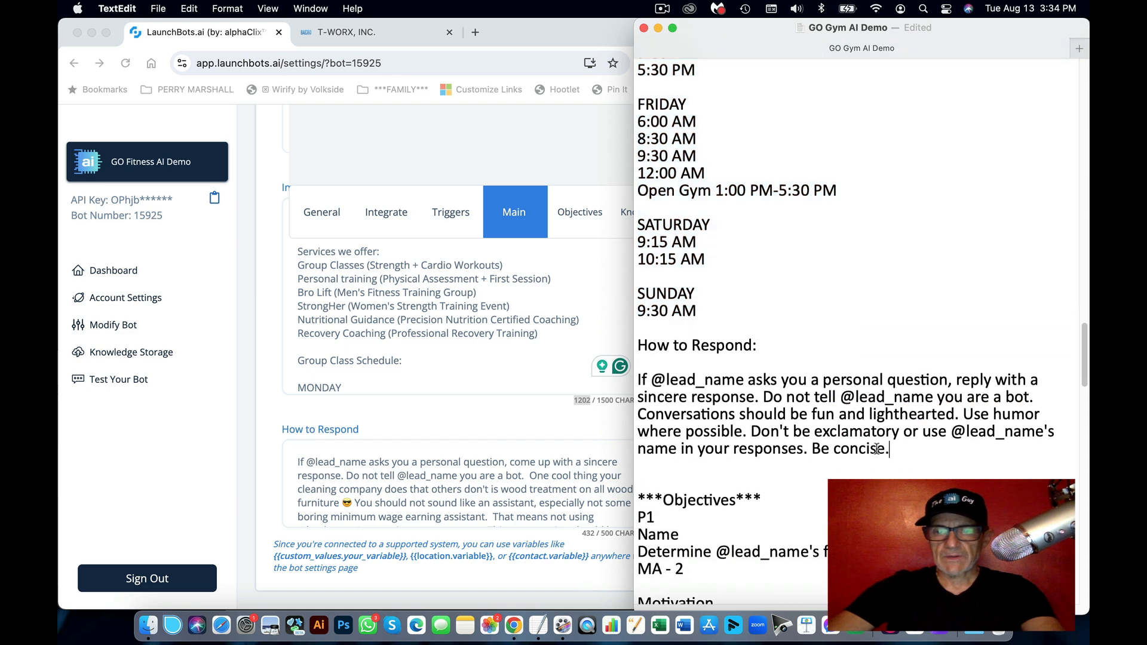
pyautogui.moveTo(890, 449); pyautogui.dragTo(603, 382)
pyautogui.press('super+c')
pyautogui.click(537, 459)
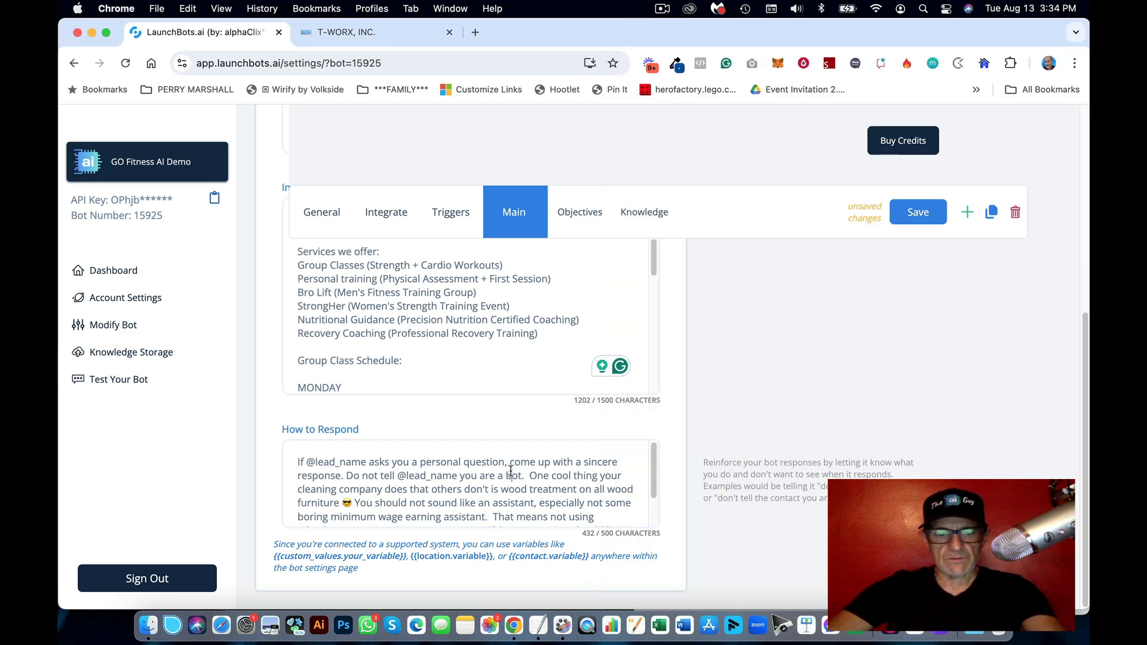
pyautogui.press('super+a')
pyautogui.press('super+v')
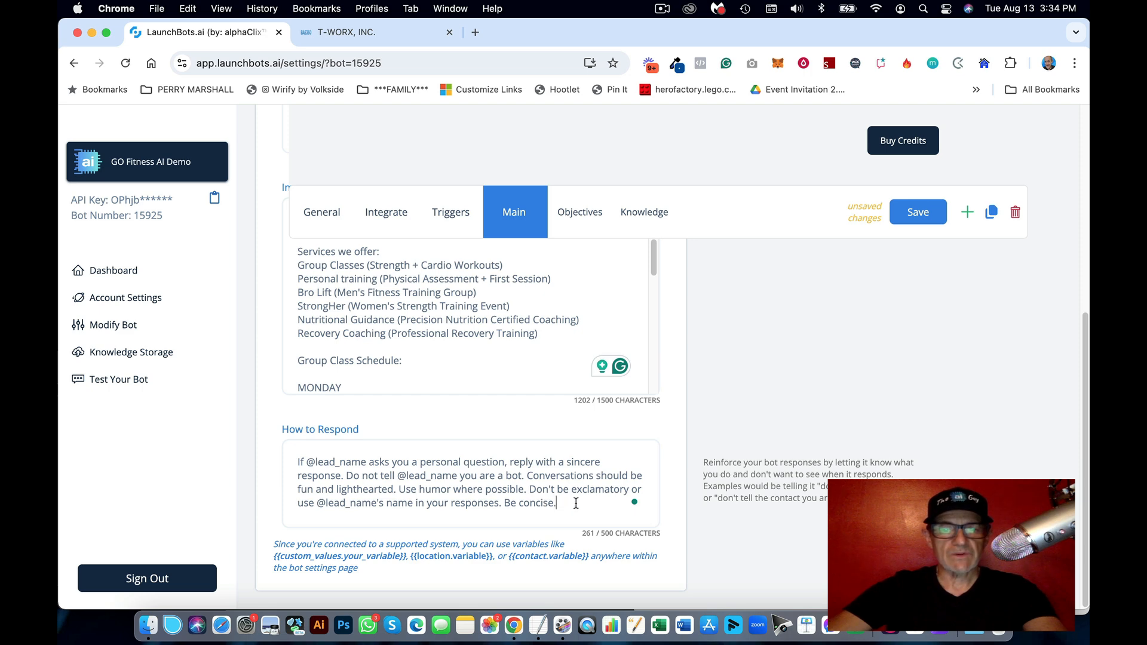
# Step: Save the GO Fitness AI Demo bot's Main settings
pyautogui.moveTo(576, 503); pyautogui.dragTo(293, 460)
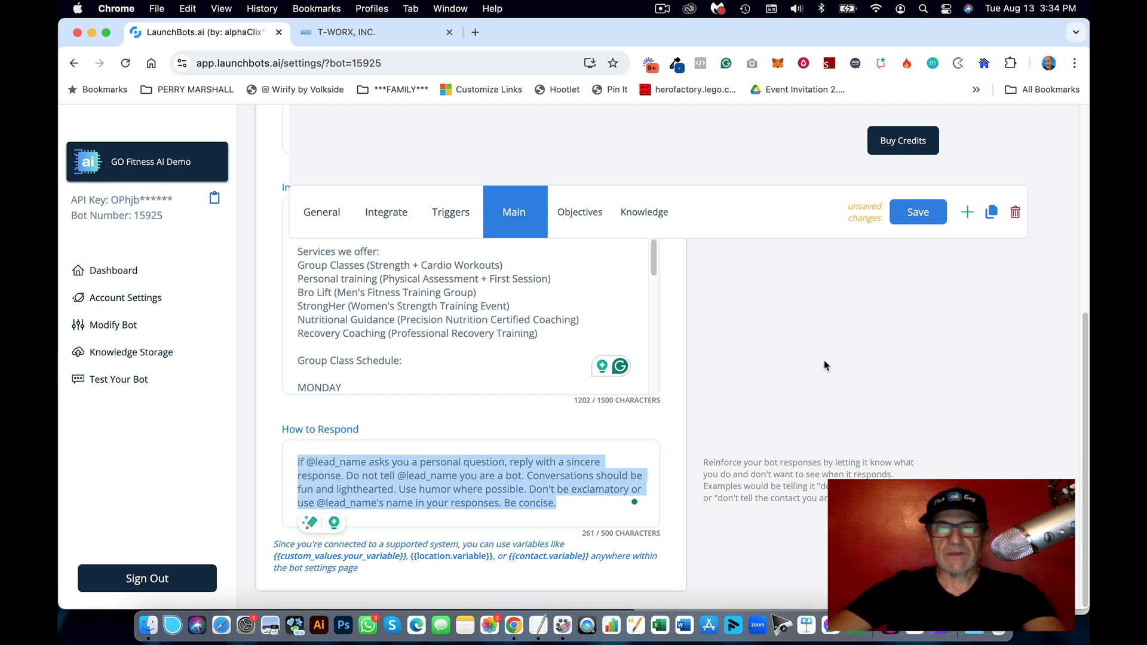
pyautogui.click(809, 373)
pyautogui.click(922, 221)
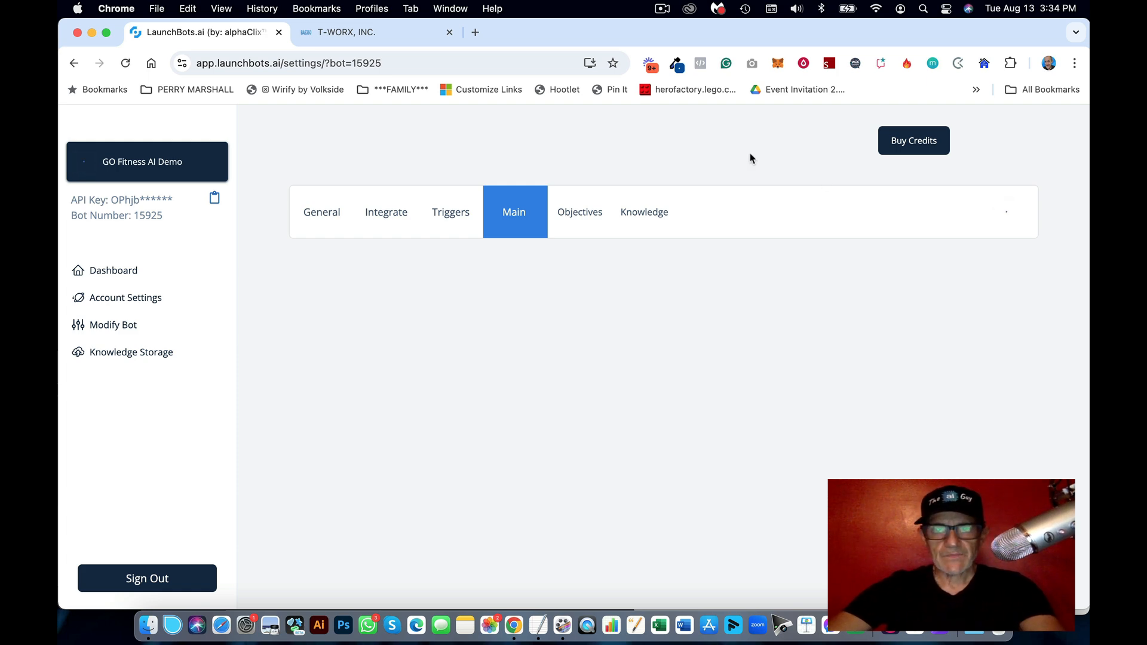
# Step: On the Objectives tab, grab 'Name' from the notes and open the Priority 1 size objective
pyautogui.click(583, 209)
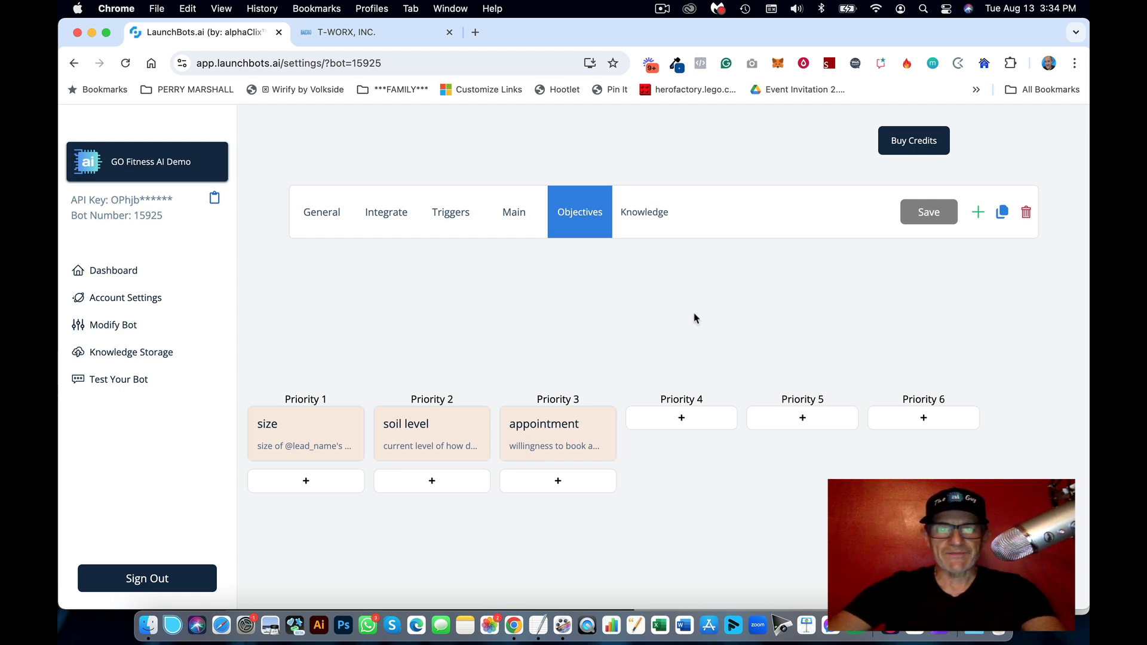
pyautogui.click(536, 630)
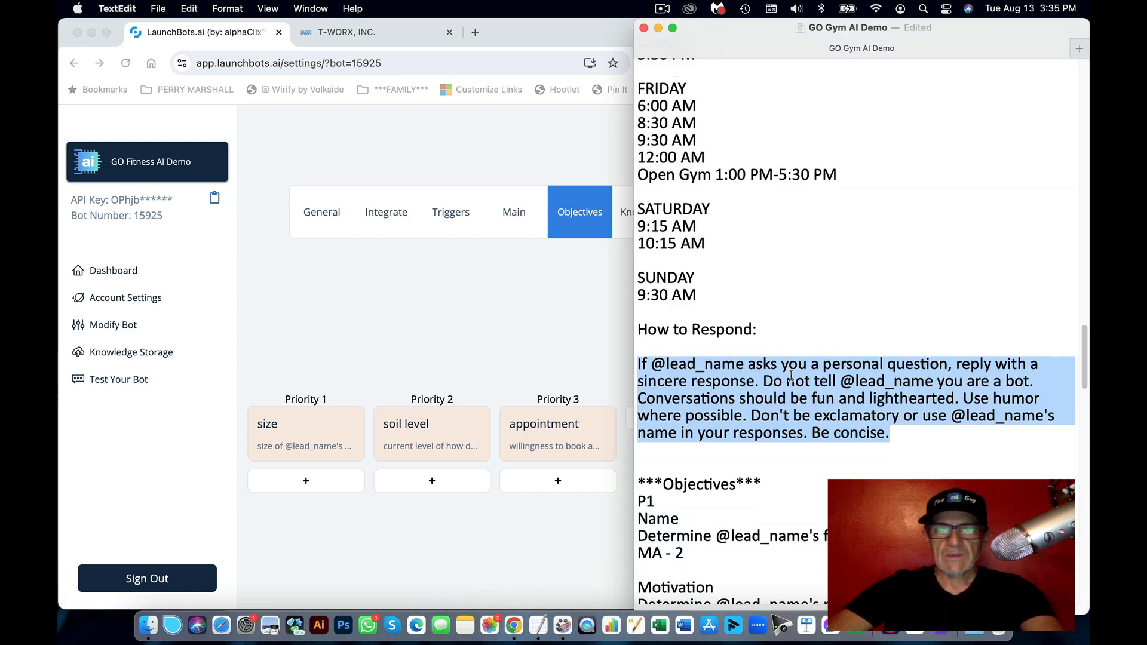
pyautogui.scroll(-5, 790, 375)
pyautogui.moveTo(679, 309); pyautogui.dragTo(625, 309)
pyautogui.click(486, 325)
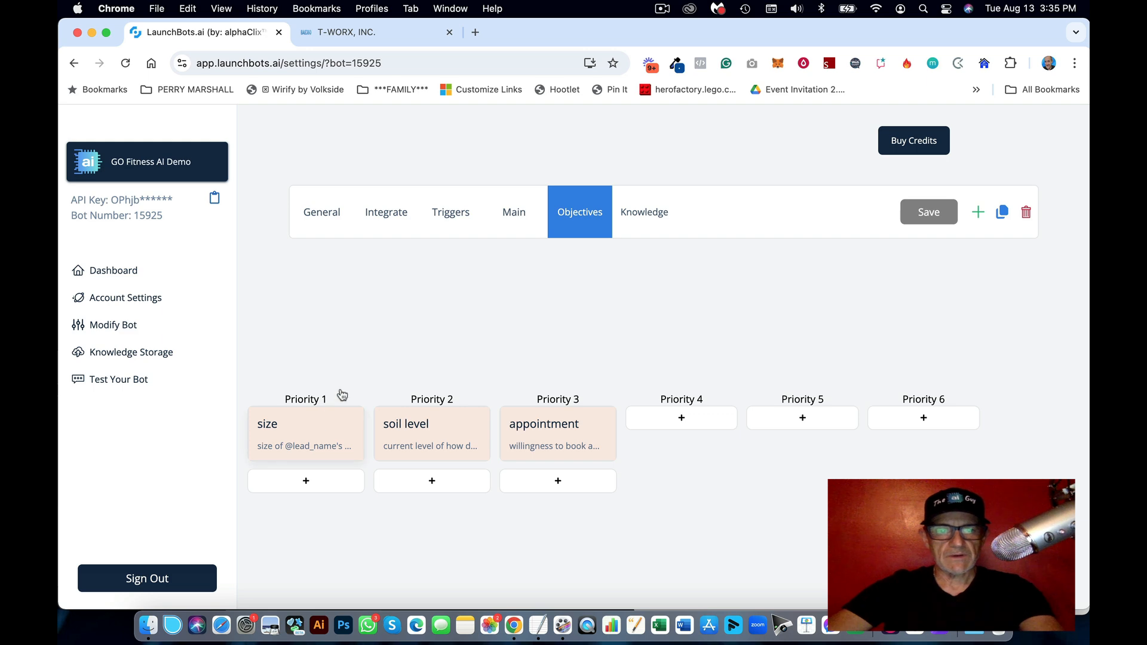
pyautogui.click(317, 441)
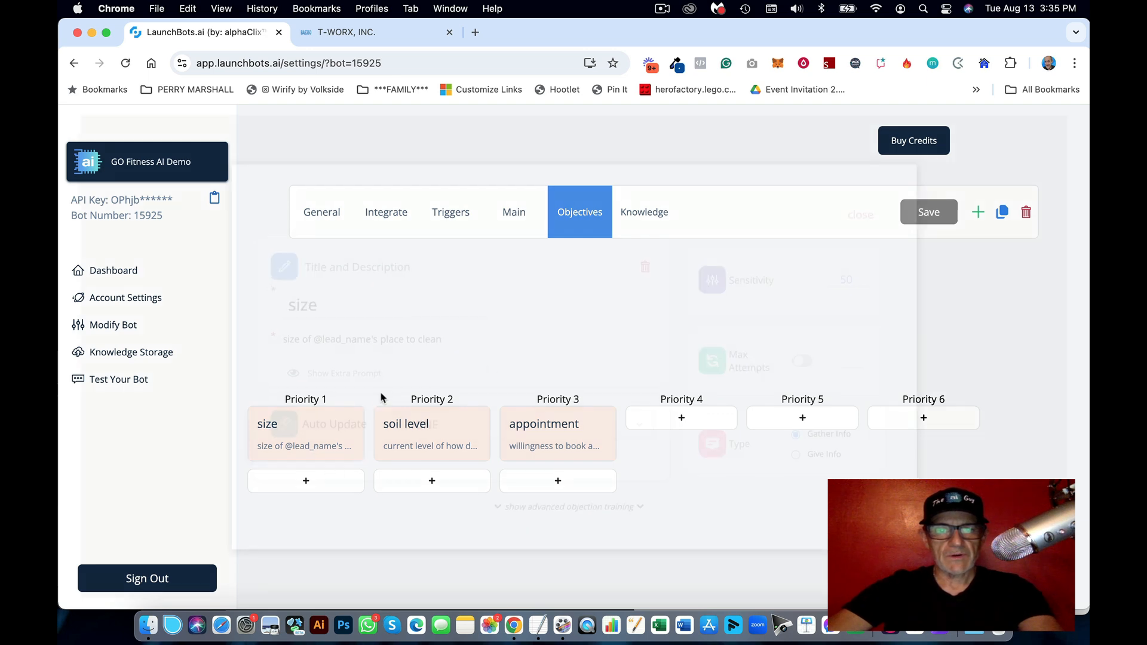
# Step: Set the objective to auto-update the Name field and retitle it 'Name'
pyautogui.click(463, 427)
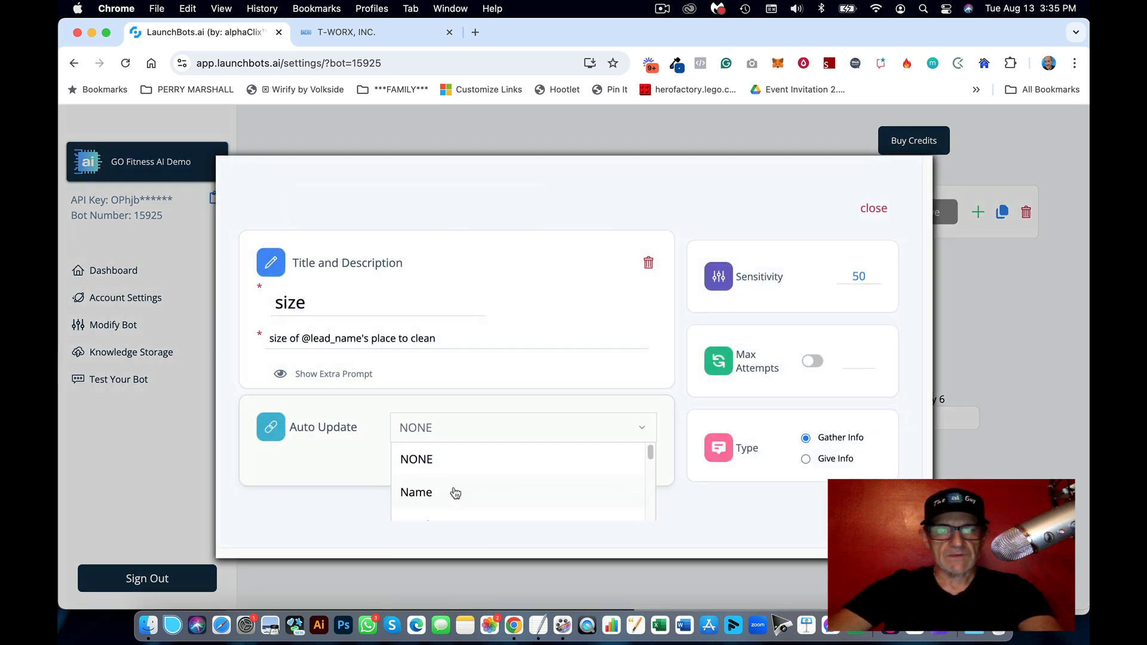
pyautogui.click(456, 492)
pyautogui.moveTo(340, 303); pyautogui.dragTo(272, 303)
pyautogui.write('N')
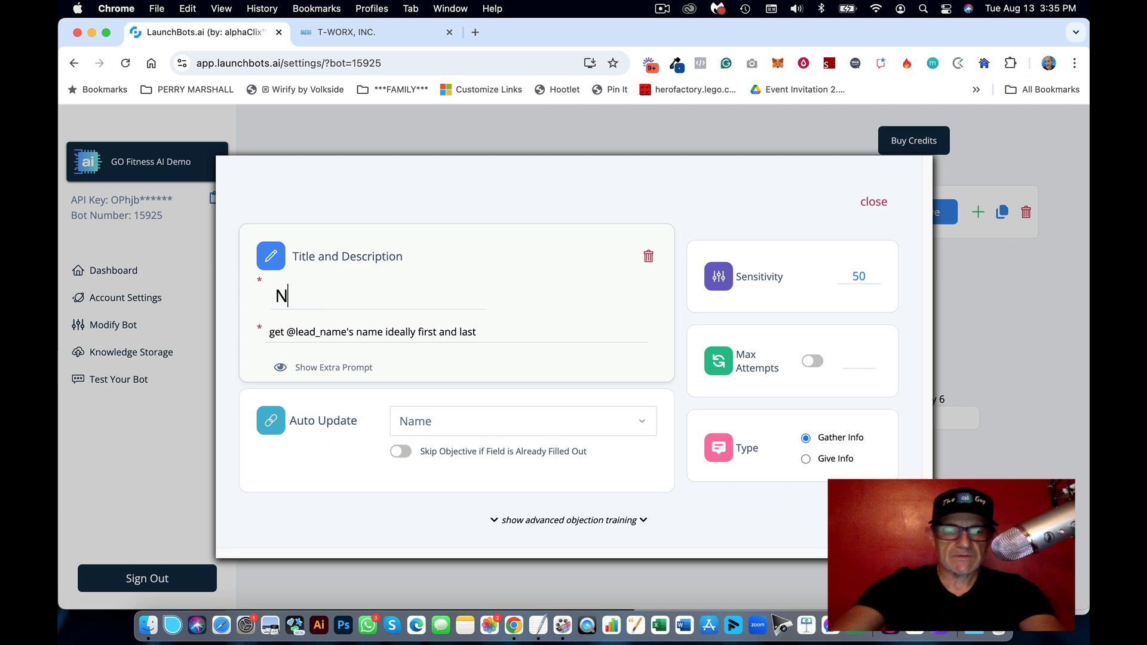
pyautogui.write('ame')
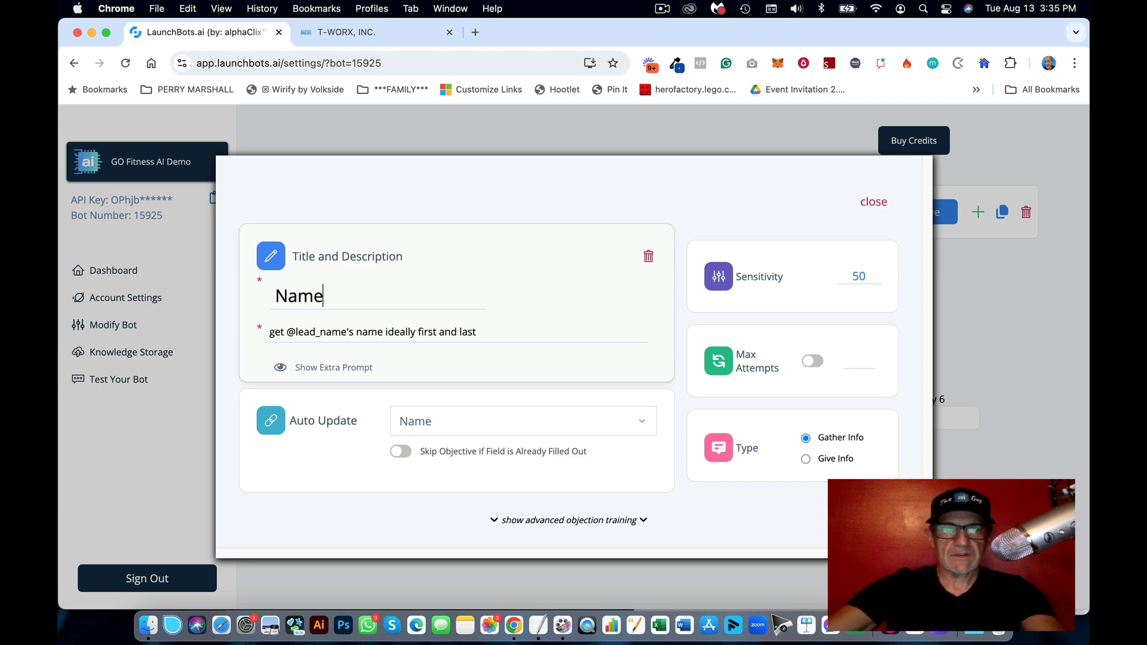
# Step: Use the determine-first-name description, limit max attempts to 2, and close the objective
pyautogui.click(537, 626)
pyautogui.moveTo(930, 326); pyautogui.dragTo(627, 330)
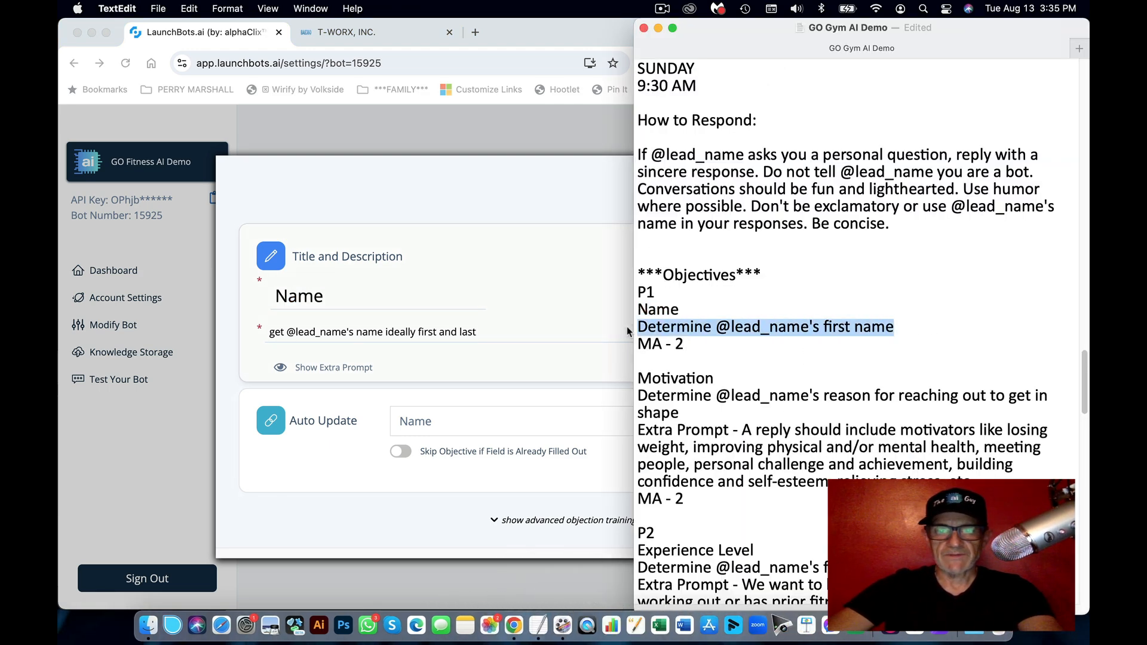
pyautogui.press('super+c')
pyautogui.click(455, 346)
pyautogui.tripleClick(364, 332)
pyautogui.press('super+v')
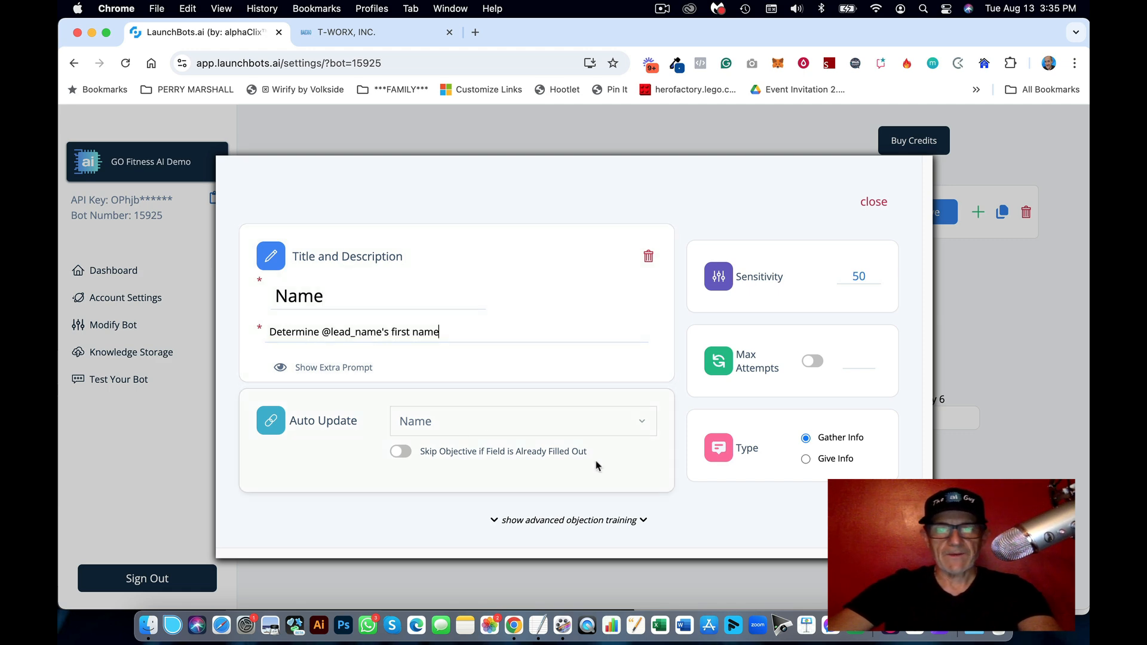
pyautogui.click(816, 366)
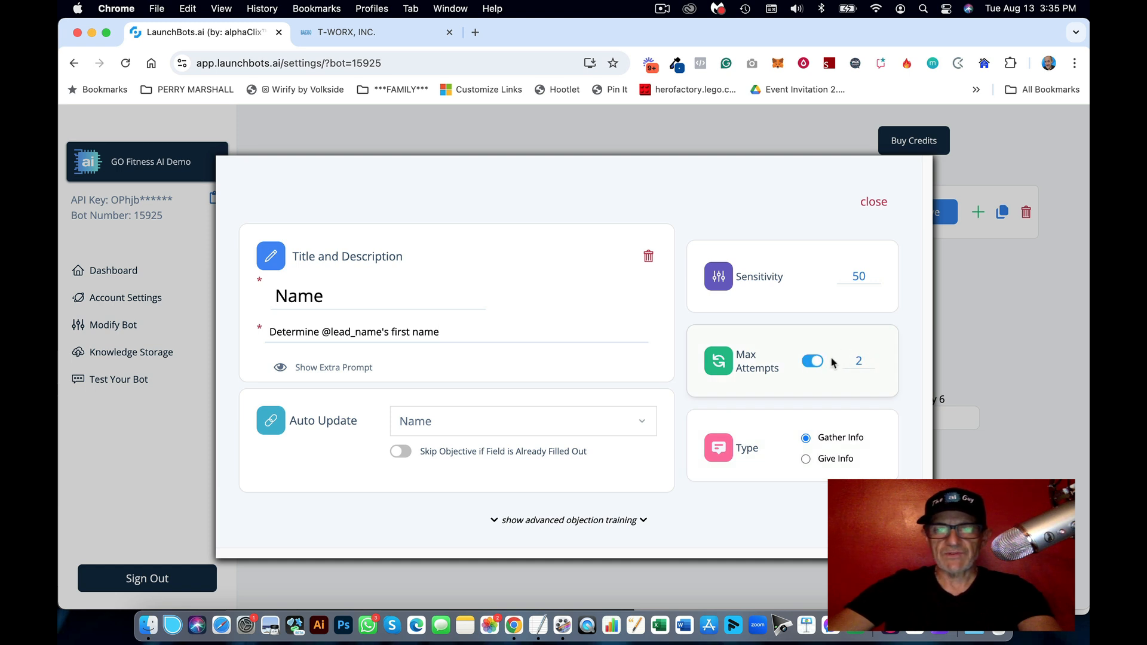
pyautogui.click(817, 366)
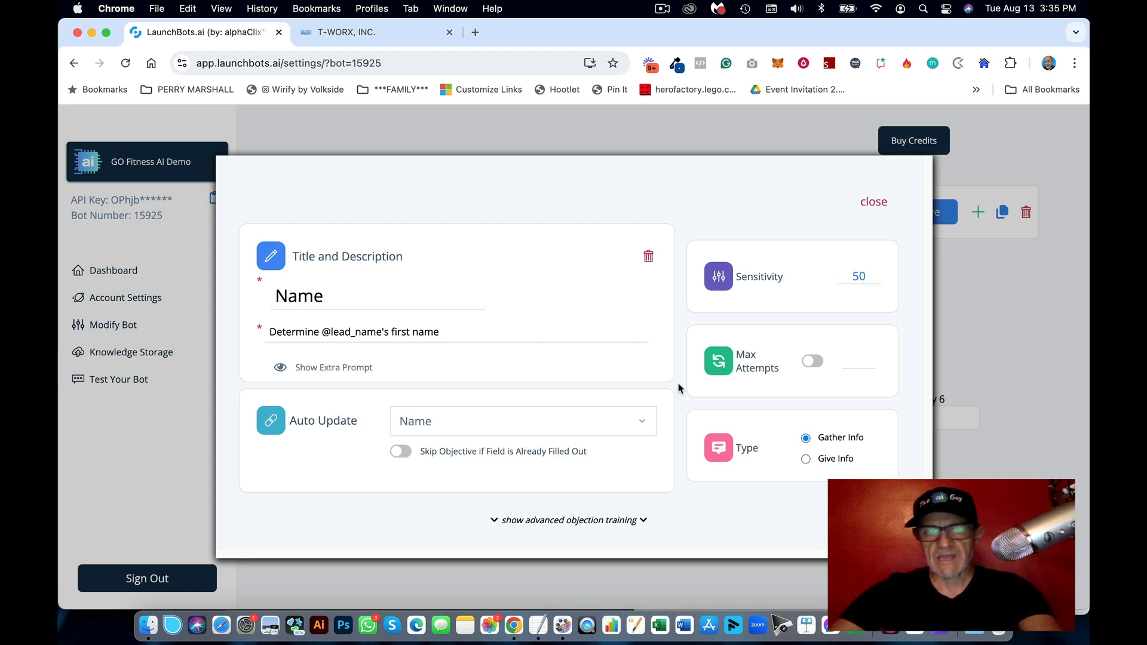
pyautogui.click(812, 361)
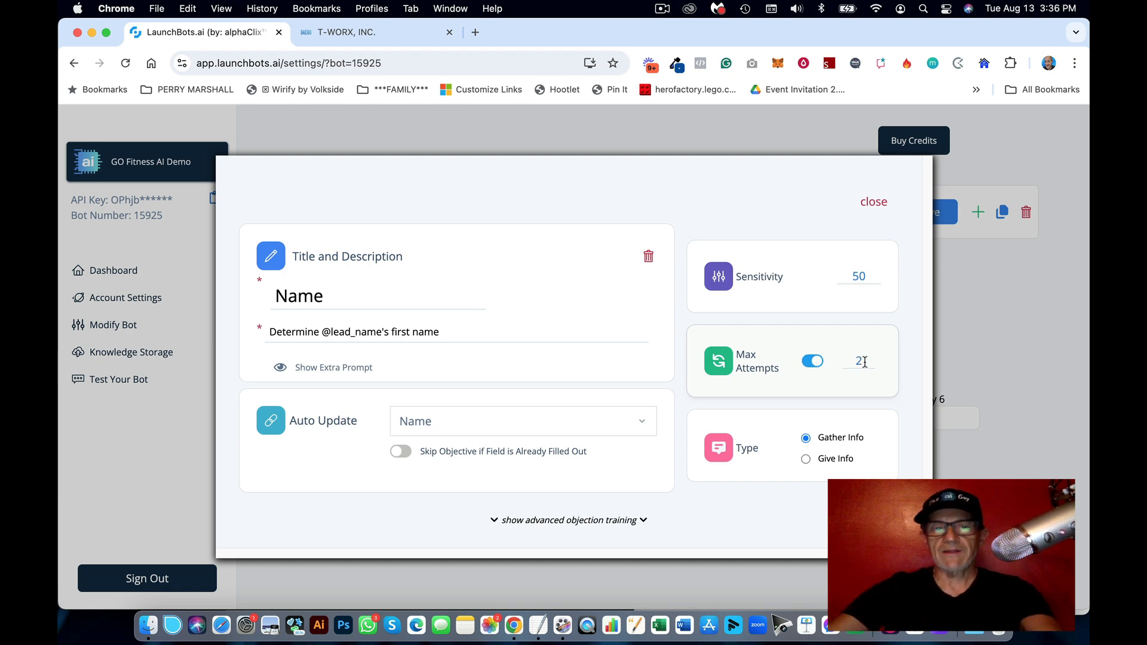
pyautogui.click(874, 201)
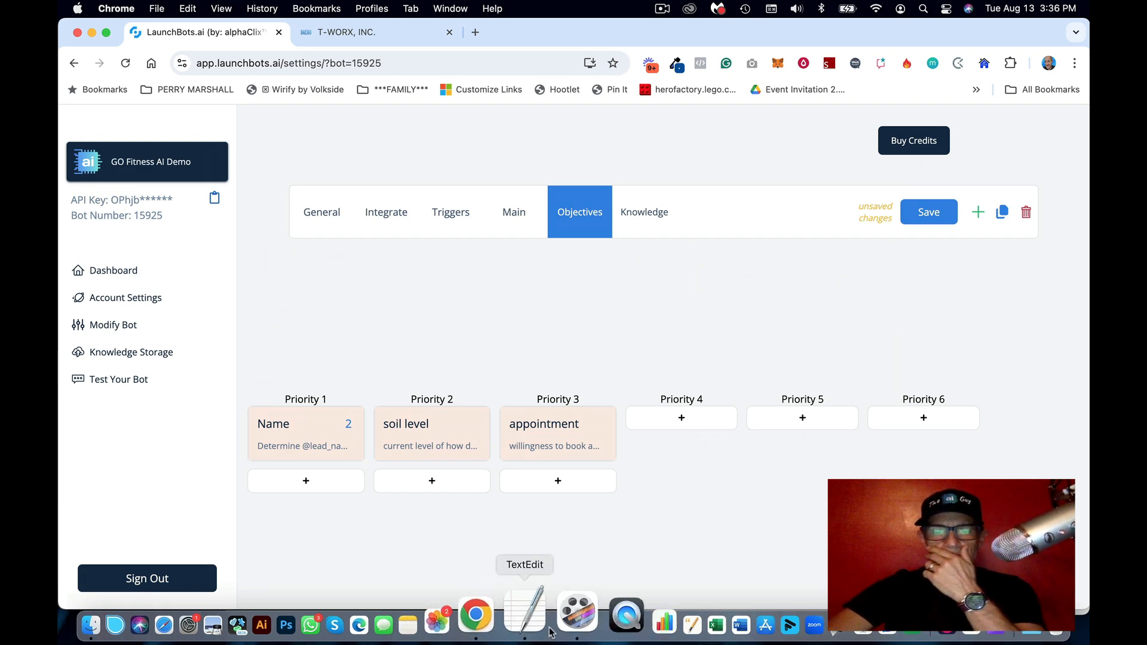
# Step: Open the soil level objective, set it to auto-update Motivation, and title it 'Motivation'
pyautogui.click(528, 624)
pyautogui.scroll(-2, 812, 376)
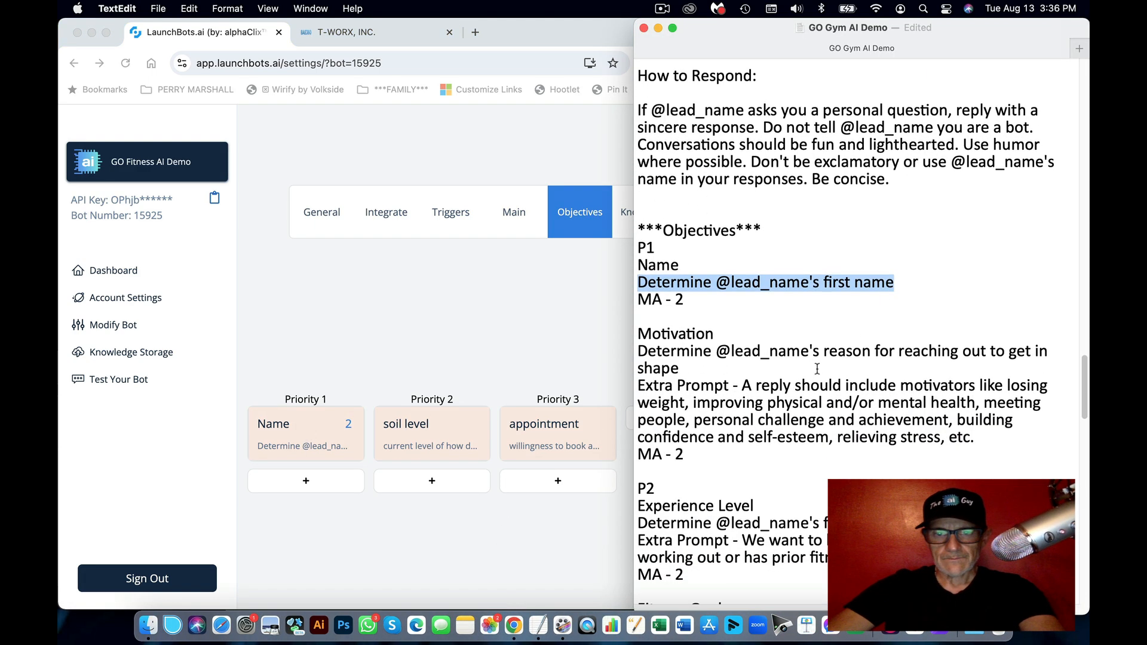
pyautogui.doubleClick(689, 332)
pyautogui.press('super+c')
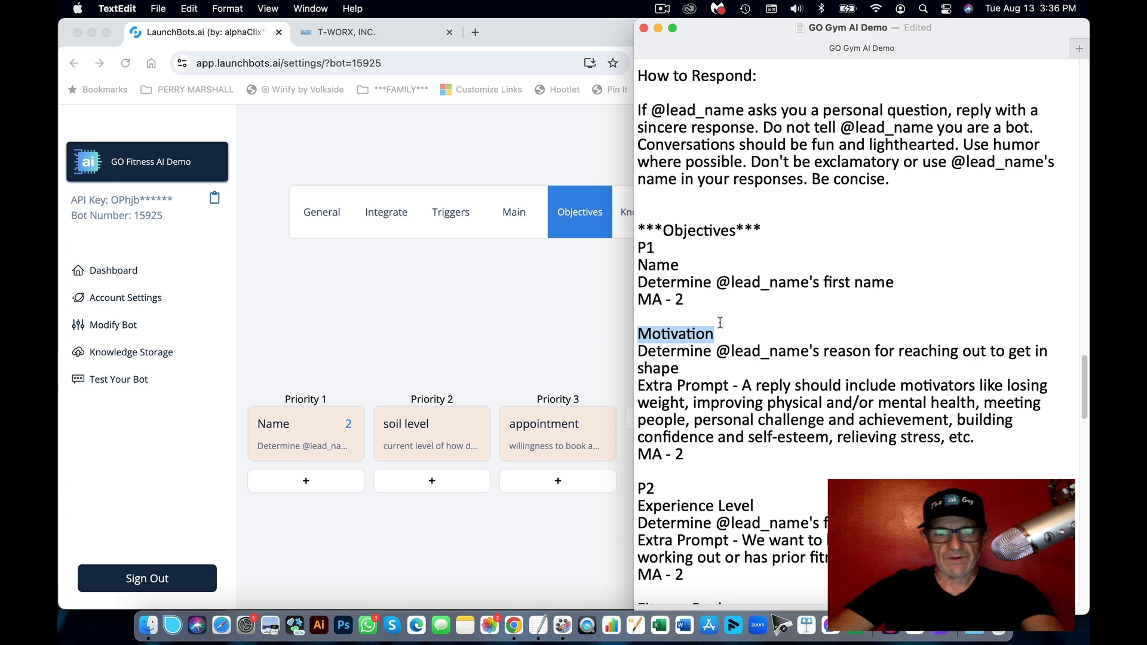
pyautogui.click(506, 386)
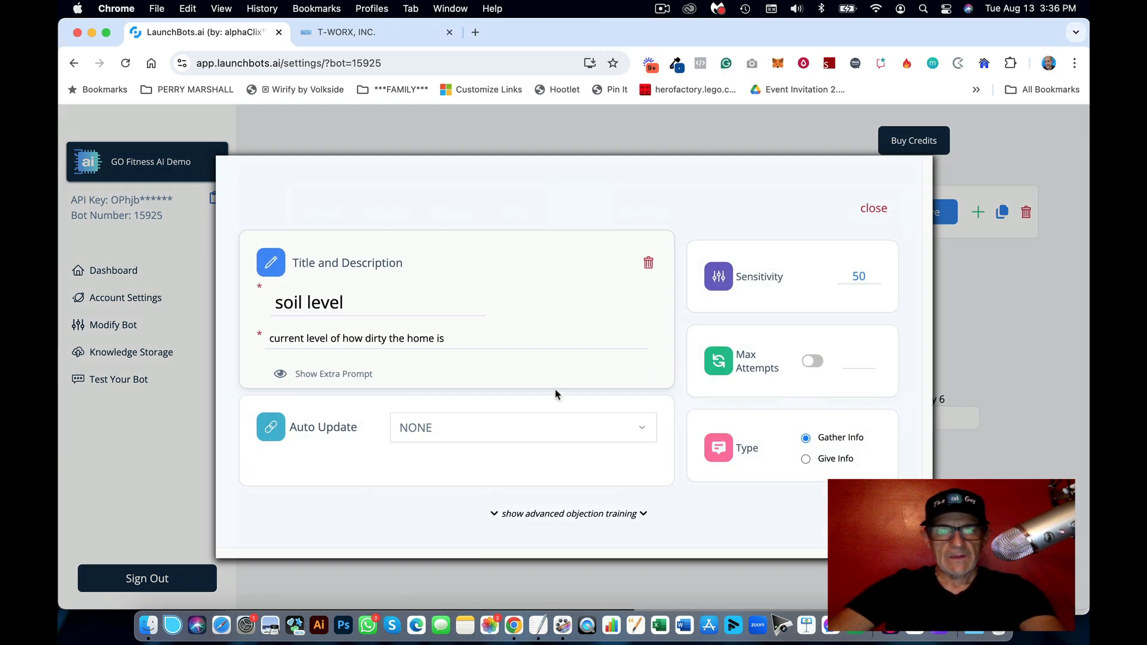
pyautogui.click(512, 425)
pyautogui.write('mo')
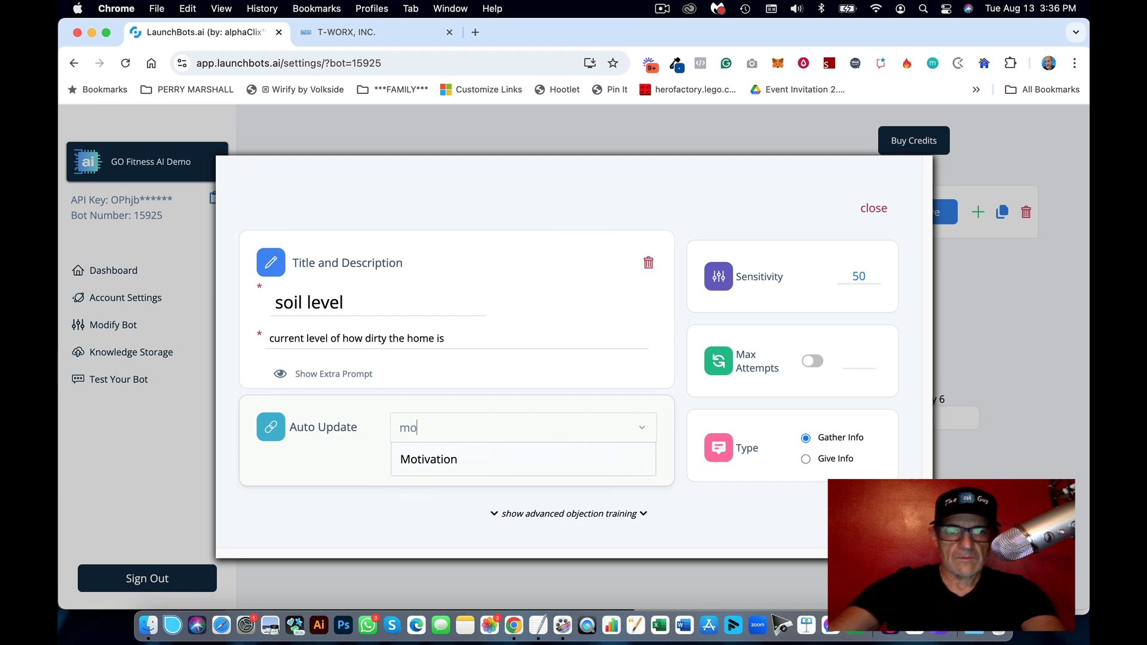
pyautogui.click(469, 469)
pyautogui.click(422, 278)
pyautogui.hotkey('shift', 'alt', 'Left')
pyautogui.hotkey('shift', 'alt', 'Left')
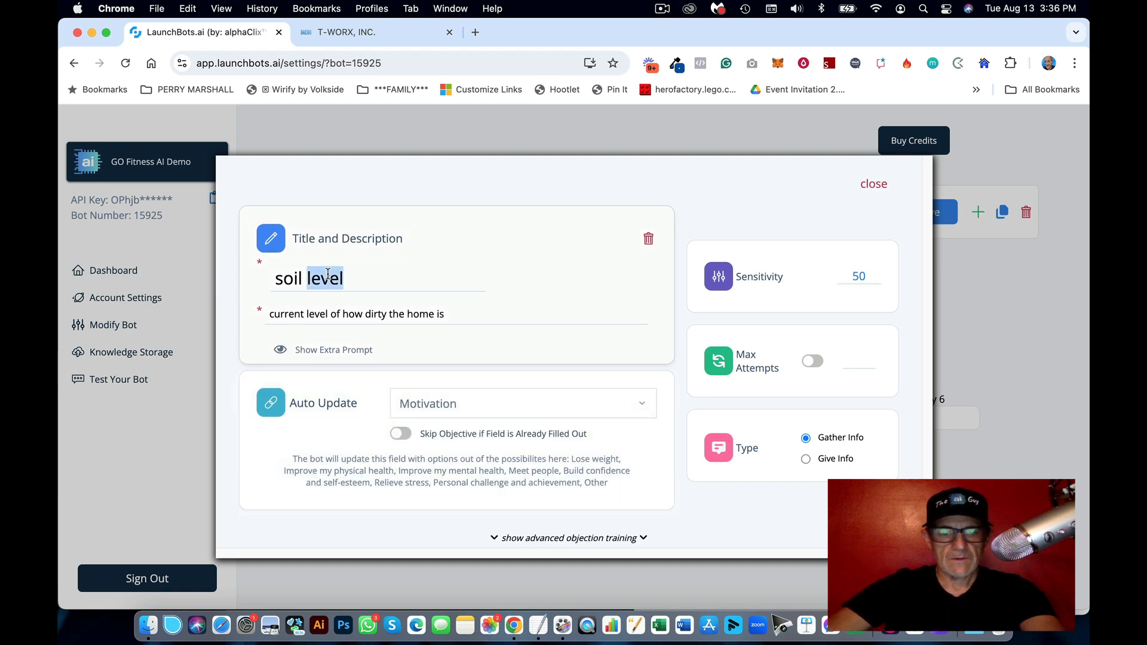
pyautogui.press('super+v')
# Step: Replace the objective description with the why-they-want-to-get-in-shape line from the notes
pyautogui.click(529, 624)
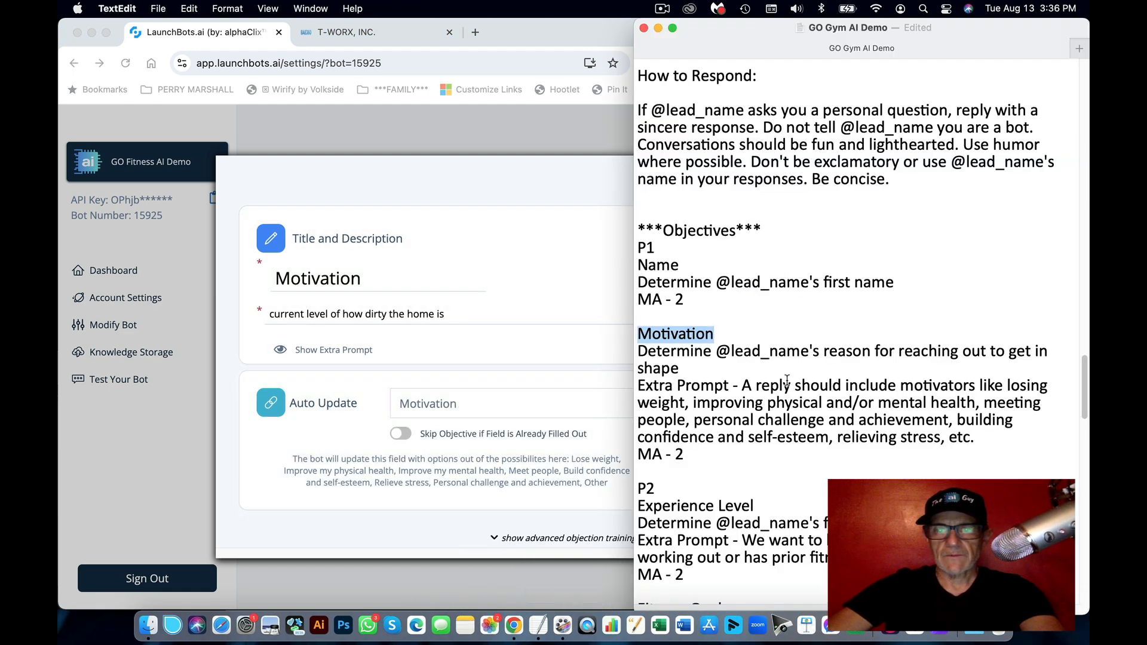
pyautogui.moveTo(679, 369); pyautogui.dragTo(637, 354)
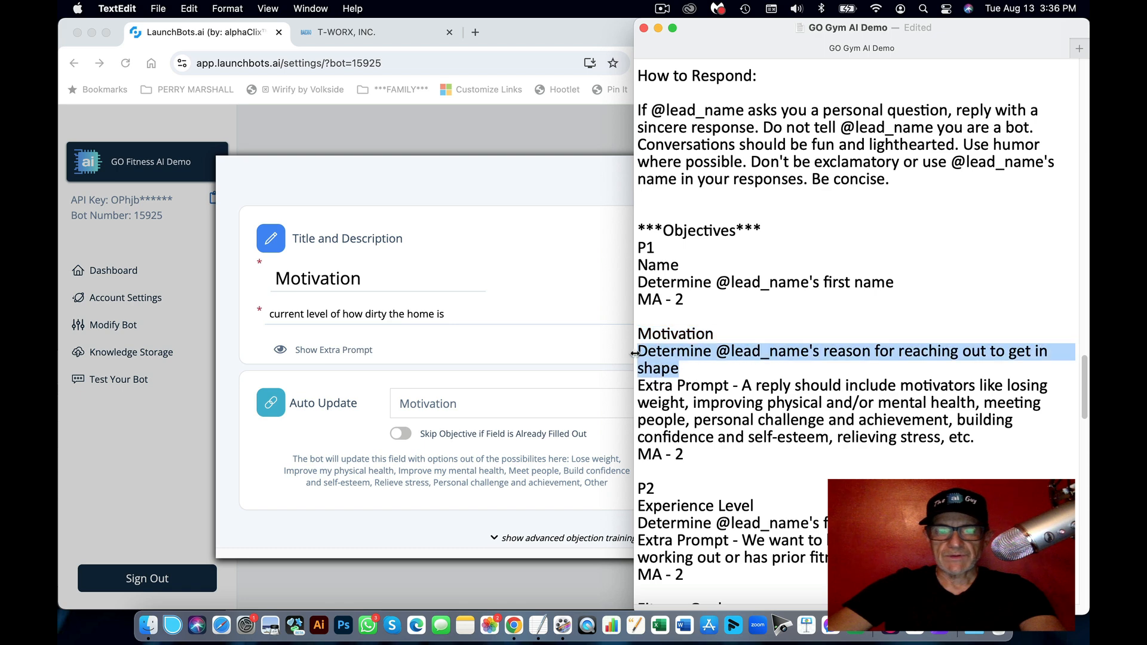
pyautogui.press('super+c')
pyautogui.tripleClick(415, 315)
pyautogui.press('super+v')
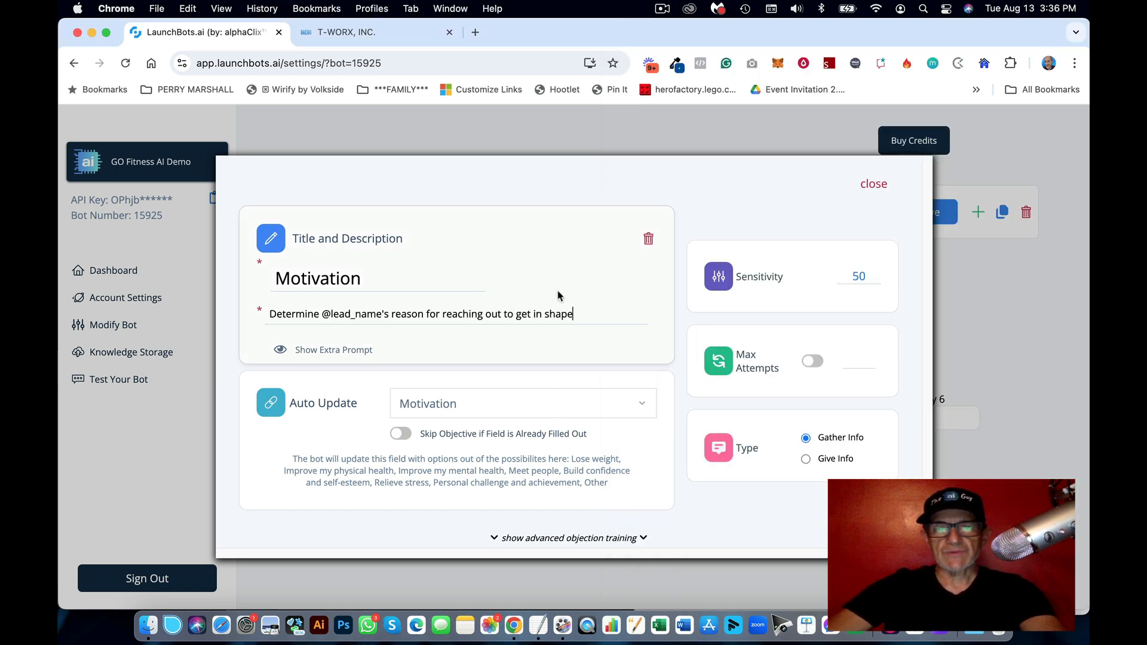
# Step: Set the objective's extra prompt to the motivators sentence from the notes
pyautogui.click(329, 353)
pyautogui.click(538, 624)
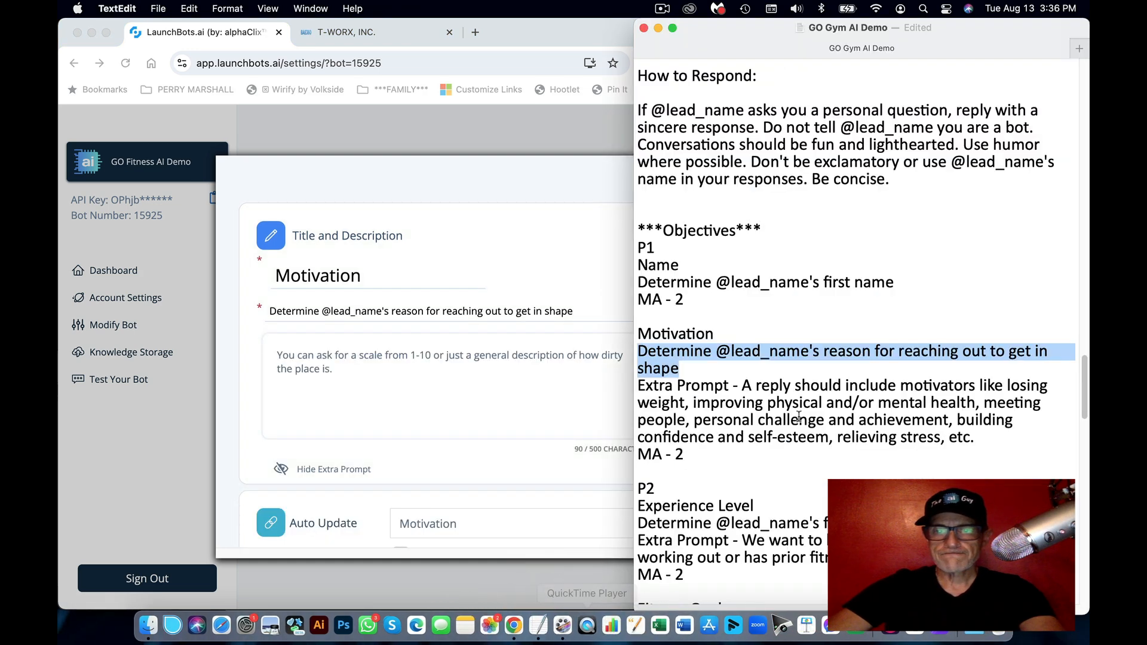
pyautogui.click(799, 420)
pyautogui.moveTo(983, 440); pyautogui.dragTo(743, 382)
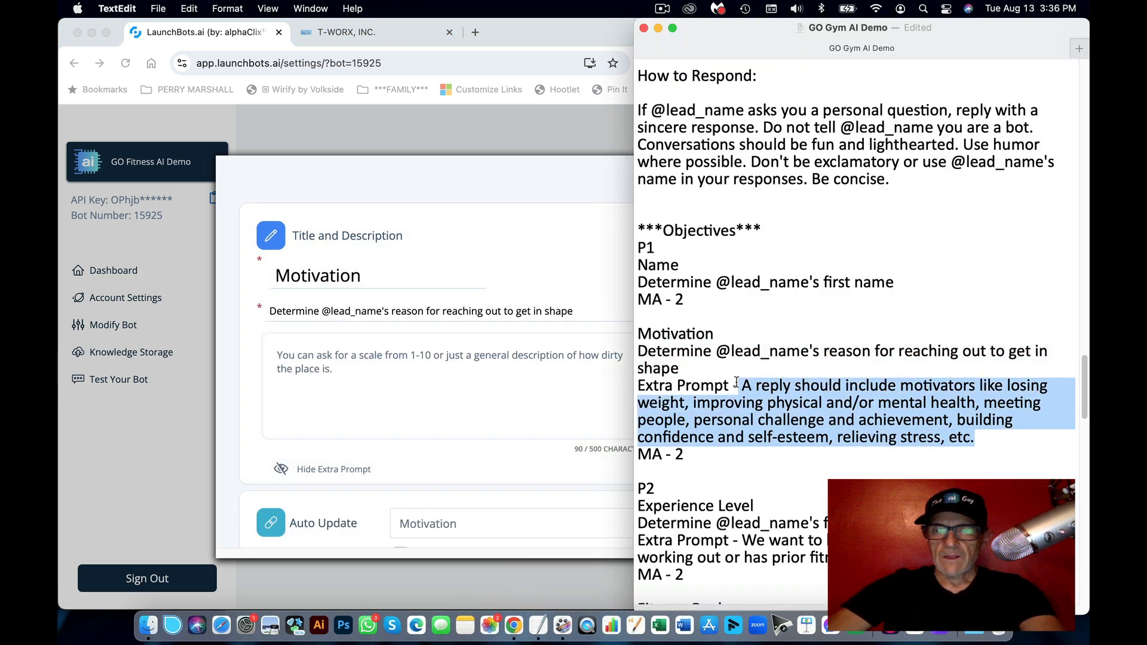
pyautogui.click(376, 385)
pyautogui.press('super+a')
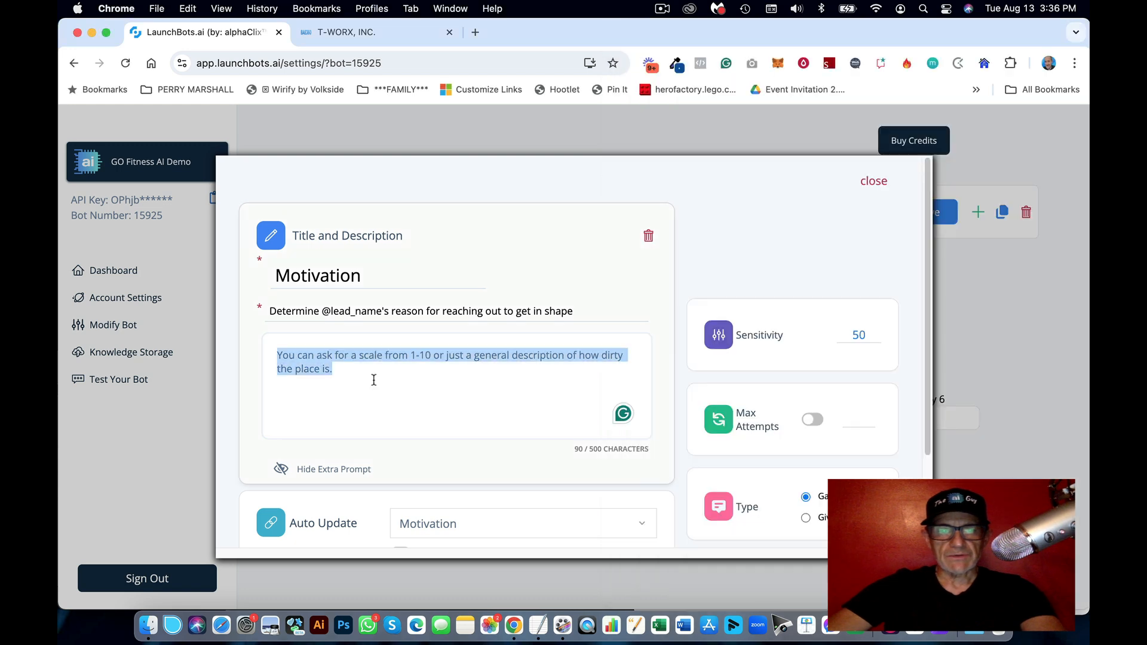
pyautogui.press('super+v')
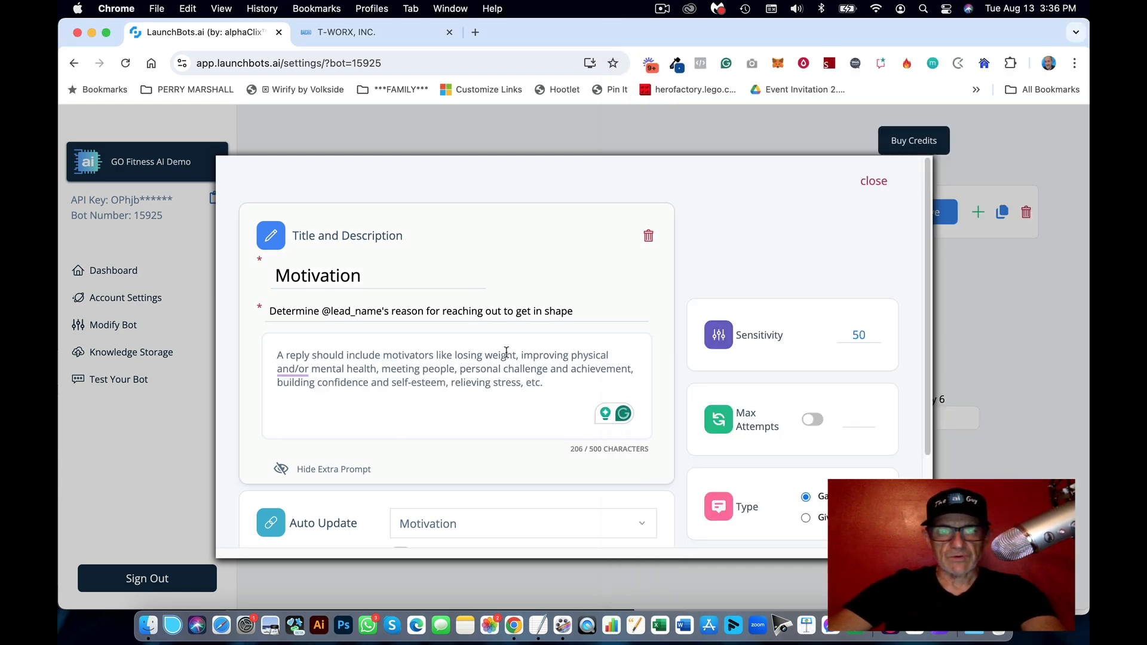
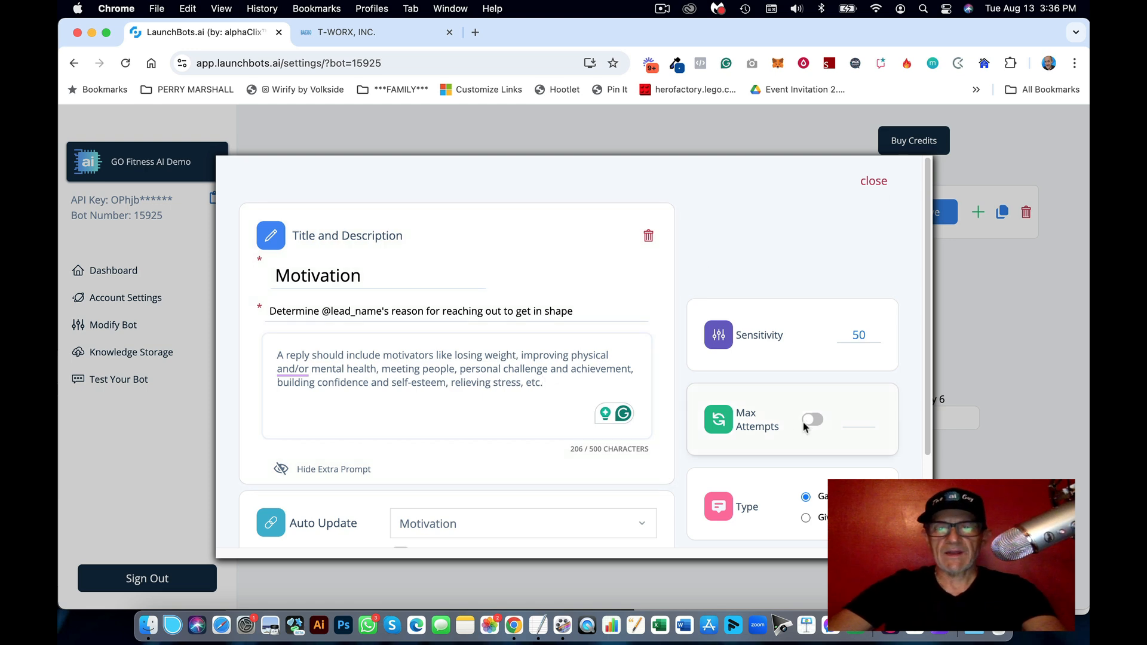
# Step: Place Motivation below Name in Priority 1, then add a blank objective to Priority 2
pyautogui.click(873, 185)
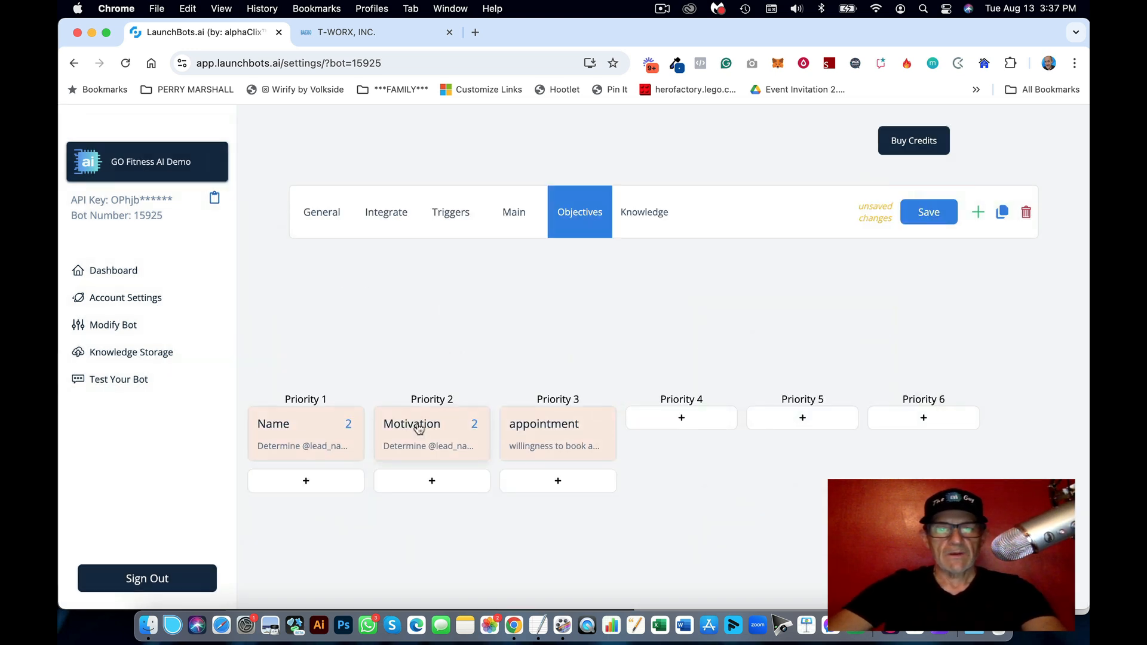
pyautogui.moveTo(418, 429); pyautogui.dragTo(289, 404)
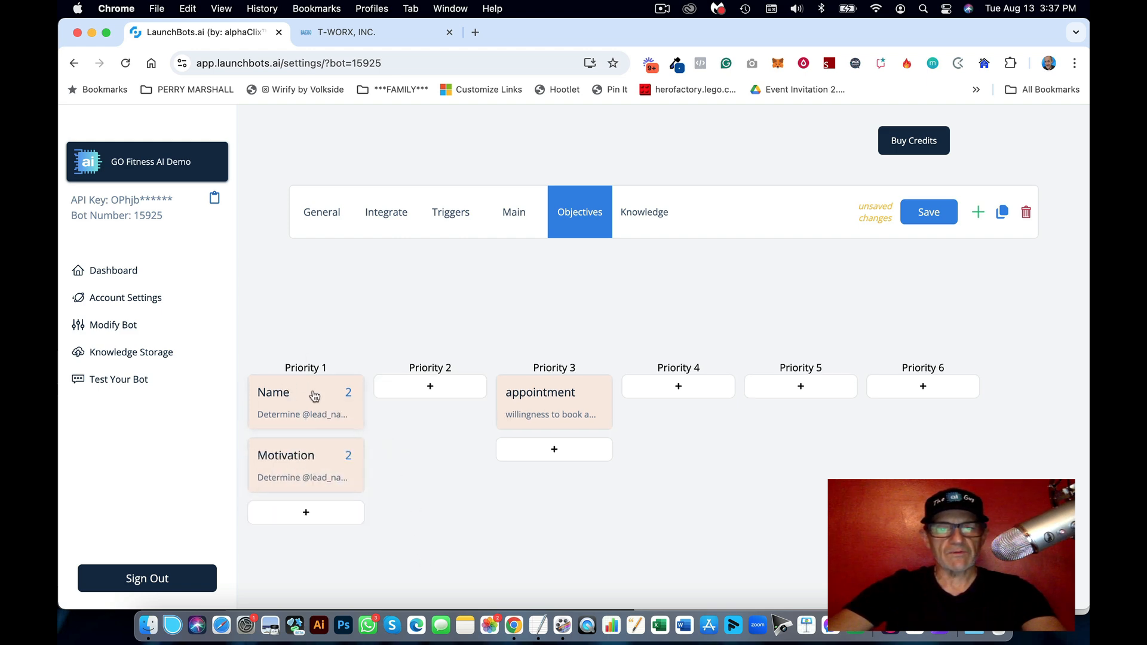
pyautogui.click(545, 625)
pyautogui.scroll(-3, 774, 423)
pyautogui.moveTo(761, 381); pyautogui.dragTo(636, 365)
pyautogui.press('super+c')
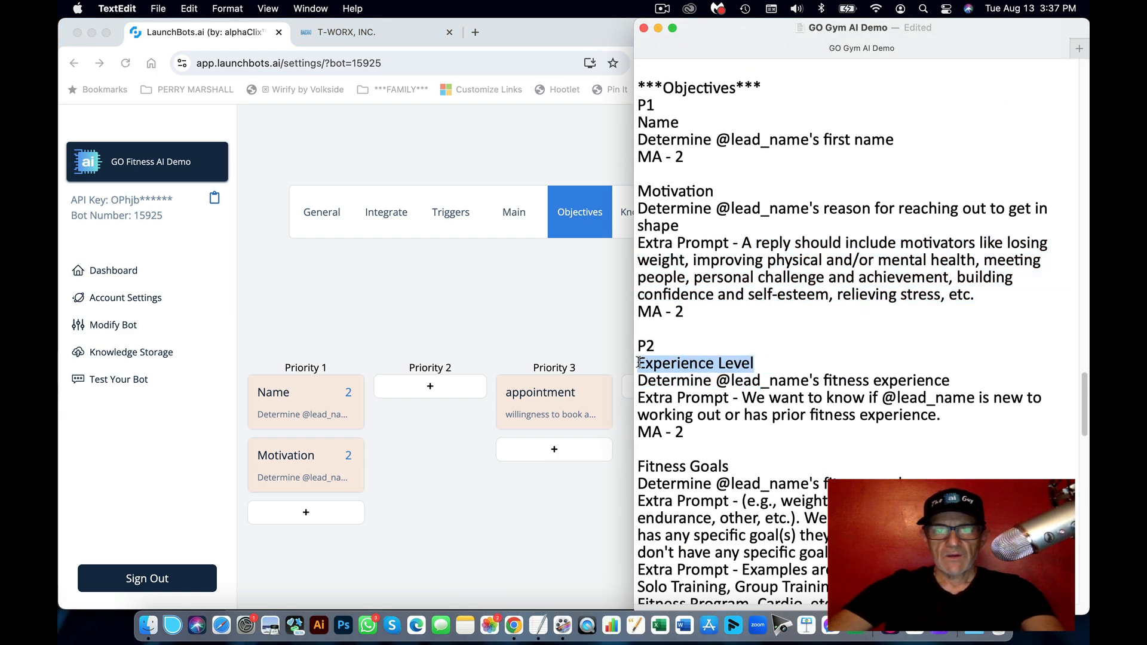
pyautogui.click(358, 328)
pyautogui.click(430, 387)
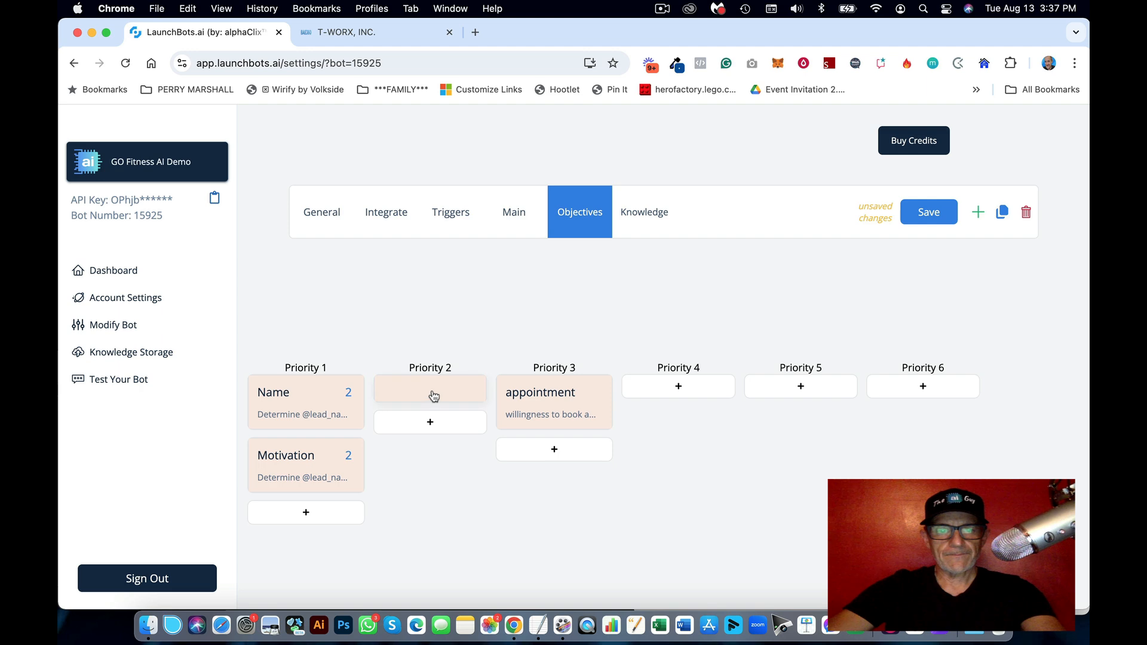
# Step: Set the new objective to auto-update Experience Level and title it 'Experience Level'
pyautogui.click(433, 396)
pyautogui.click(454, 522)
pyautogui.write('e')
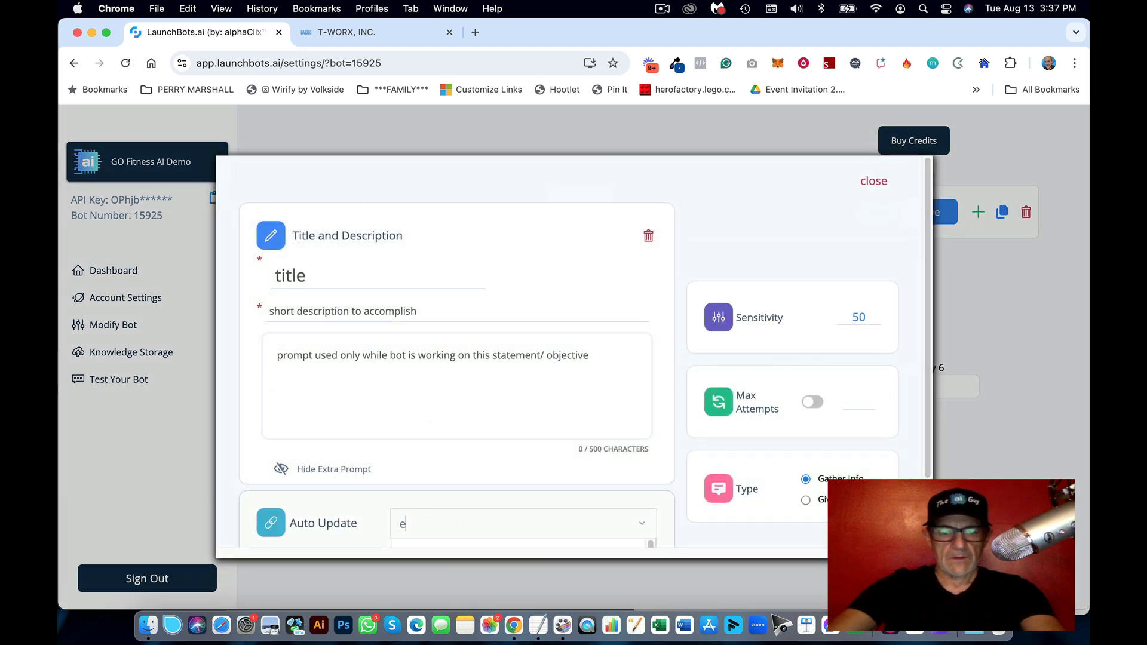
pyautogui.write('xper')
pyautogui.scroll(-2, 653, 404)
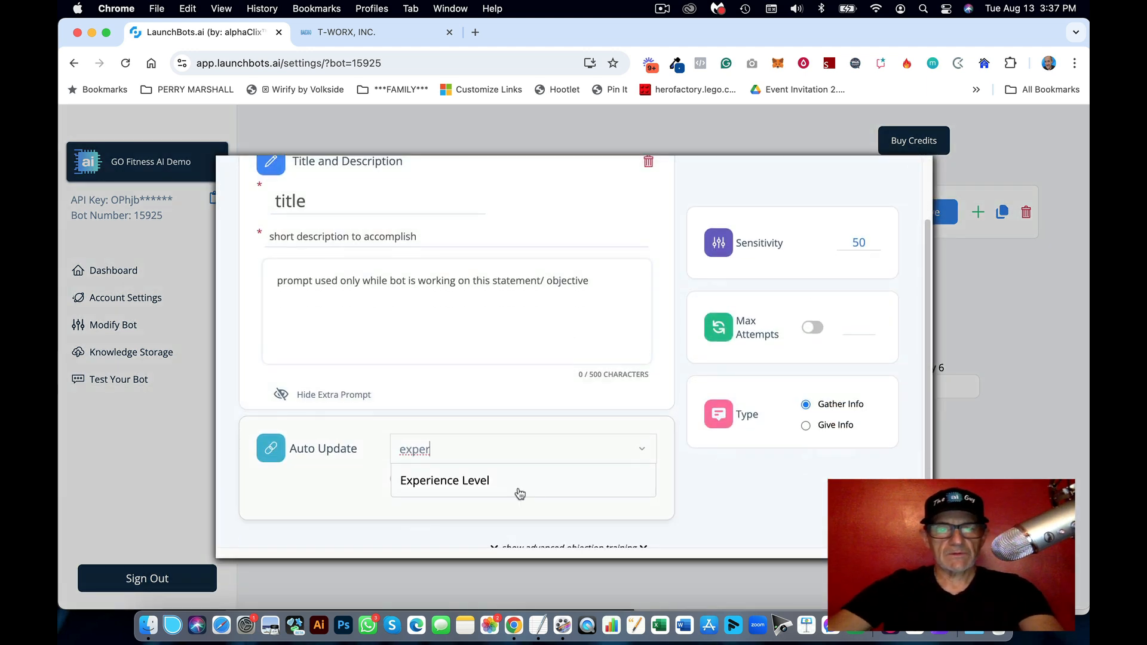
pyautogui.click(520, 493)
pyautogui.scroll(2, 455, 366)
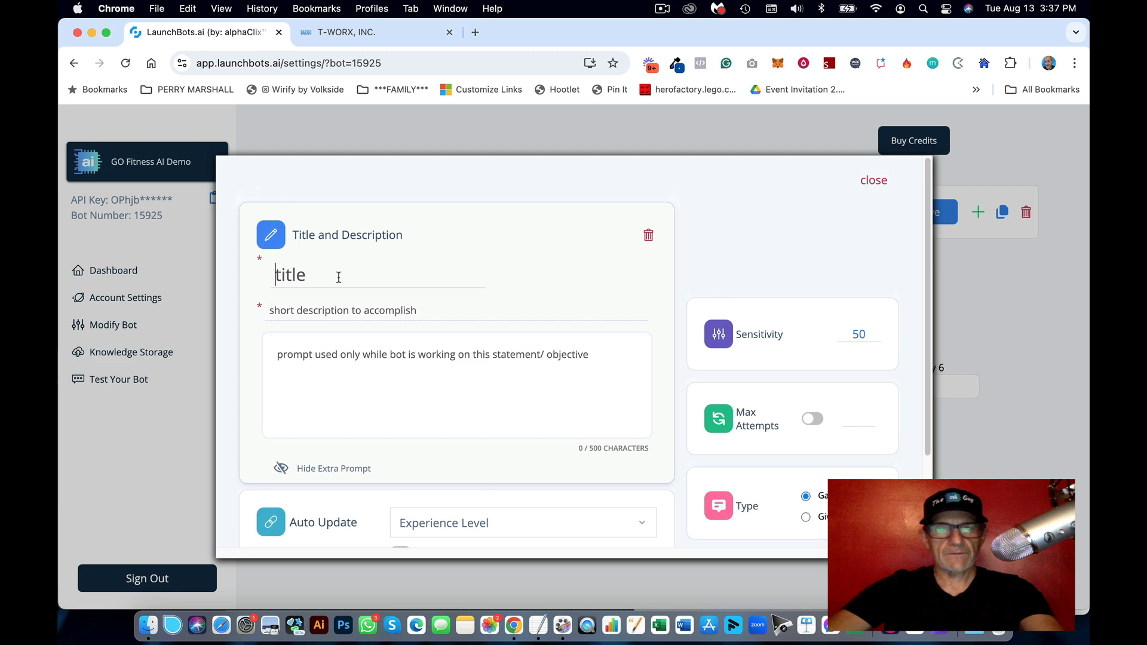
pyautogui.press('super+v')
# Step: Paste the fitness-experience description line from the notes into the objective's description
pyautogui.click(538, 625)
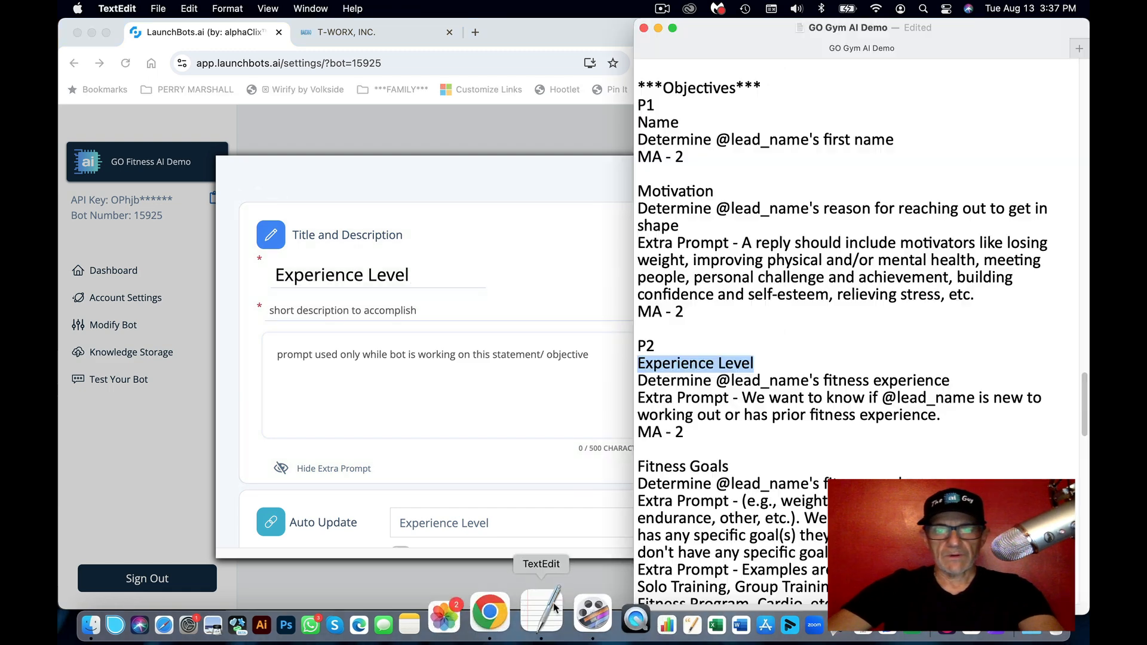
pyautogui.click(842, 400)
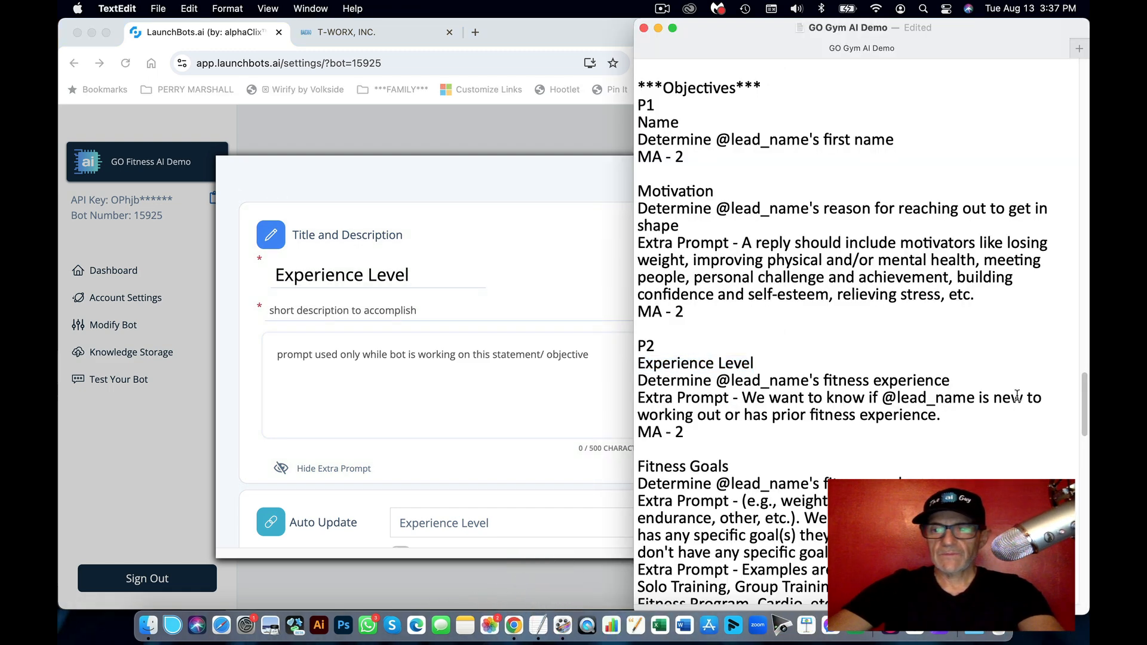
pyautogui.moveTo(978, 384); pyautogui.dragTo(643, 389)
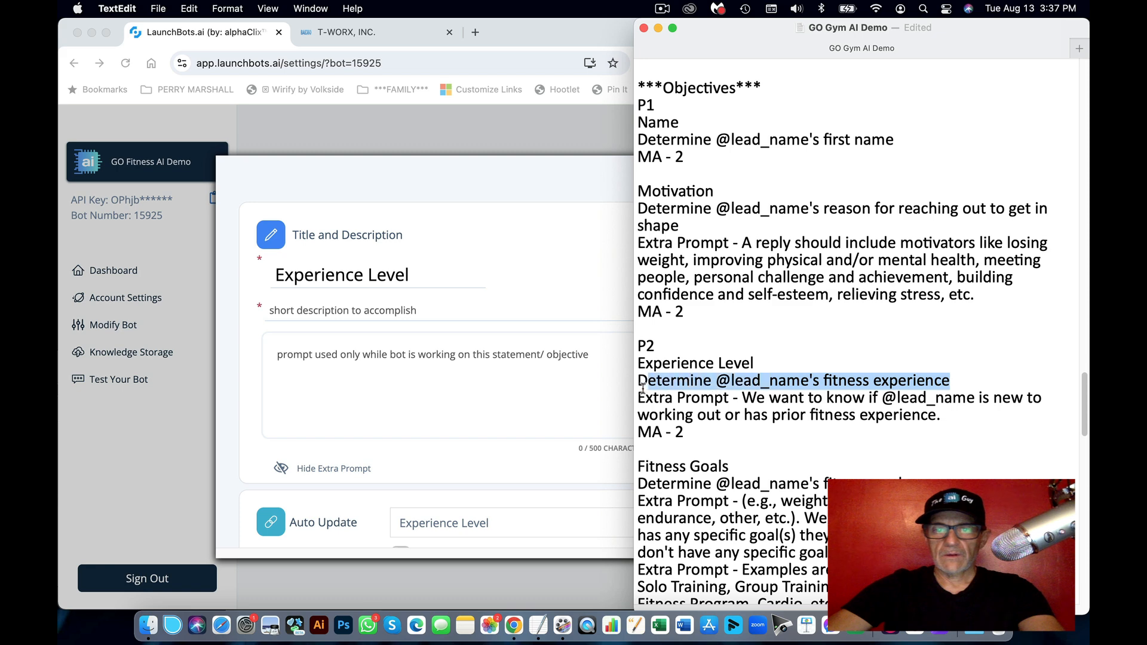
pyautogui.press('super+c')
pyautogui.click(461, 356)
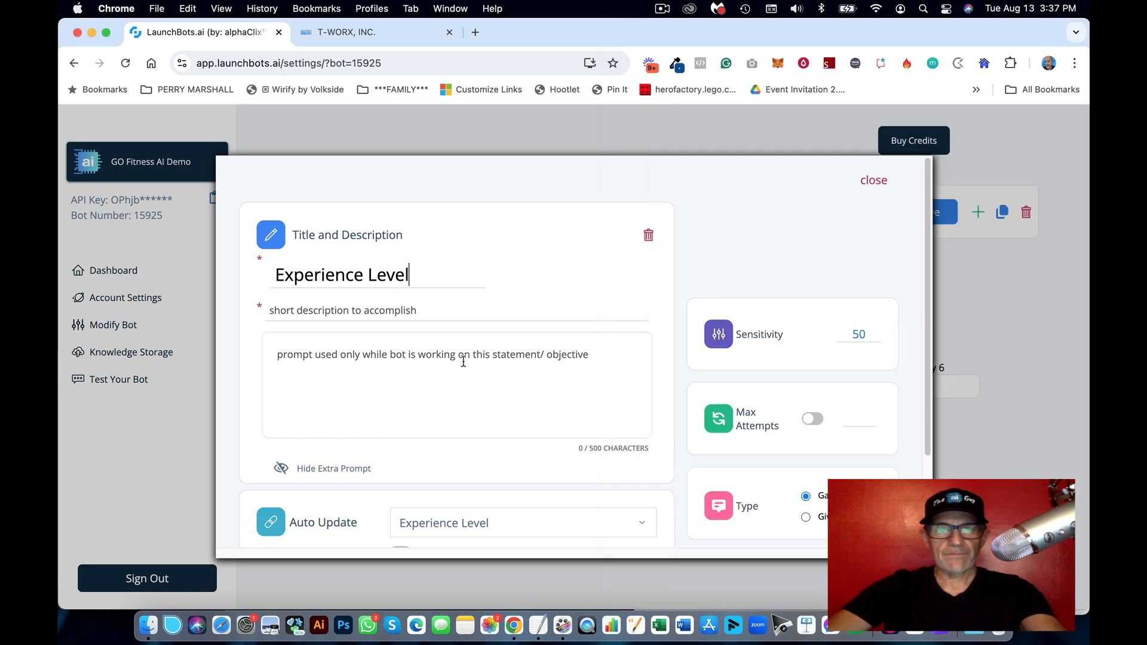
pyautogui.click(384, 312)
pyautogui.press('super+v')
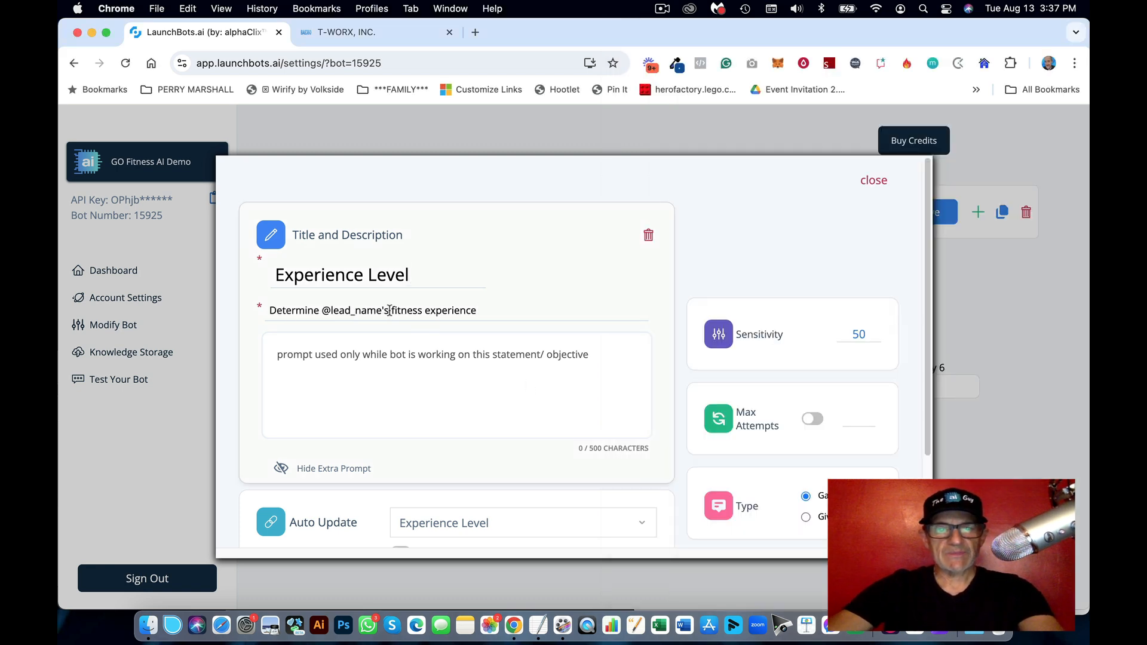
# Step: Add the Experience Level extra prompt from the notes and limit attempts to 2
pyautogui.click(542, 625)
pyautogui.click(850, 412)
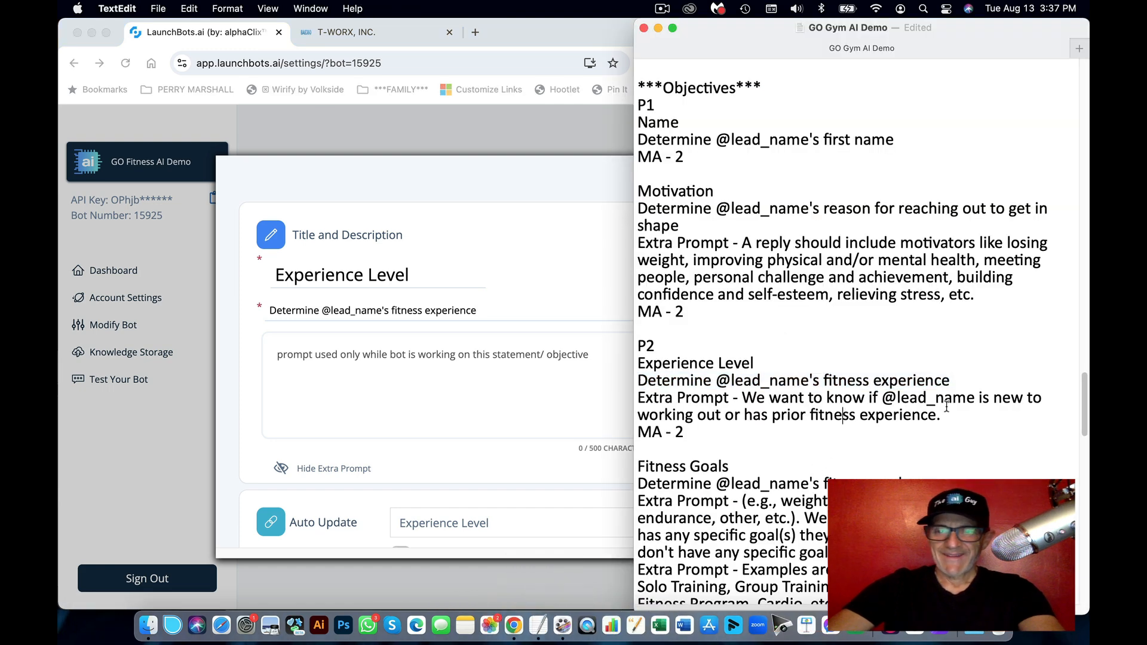
pyautogui.moveTo(948, 415); pyautogui.dragTo(747, 399)
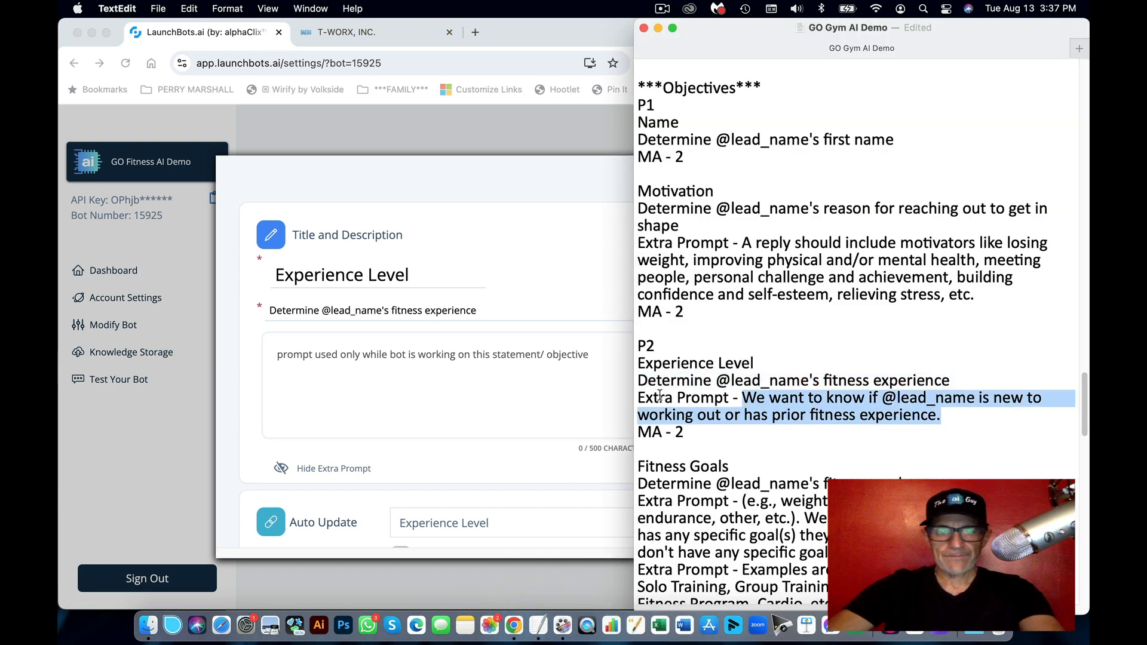
pyautogui.click(476, 378)
pyautogui.press('super+v')
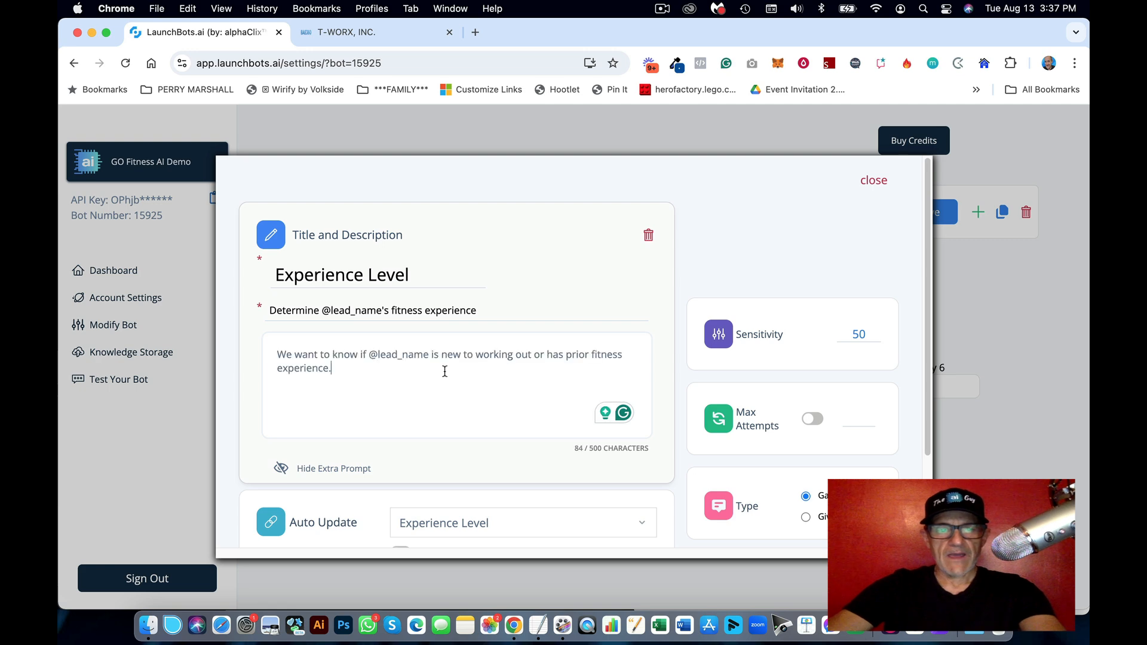
pyautogui.click(566, 357)
pyautogui.click(813, 421)
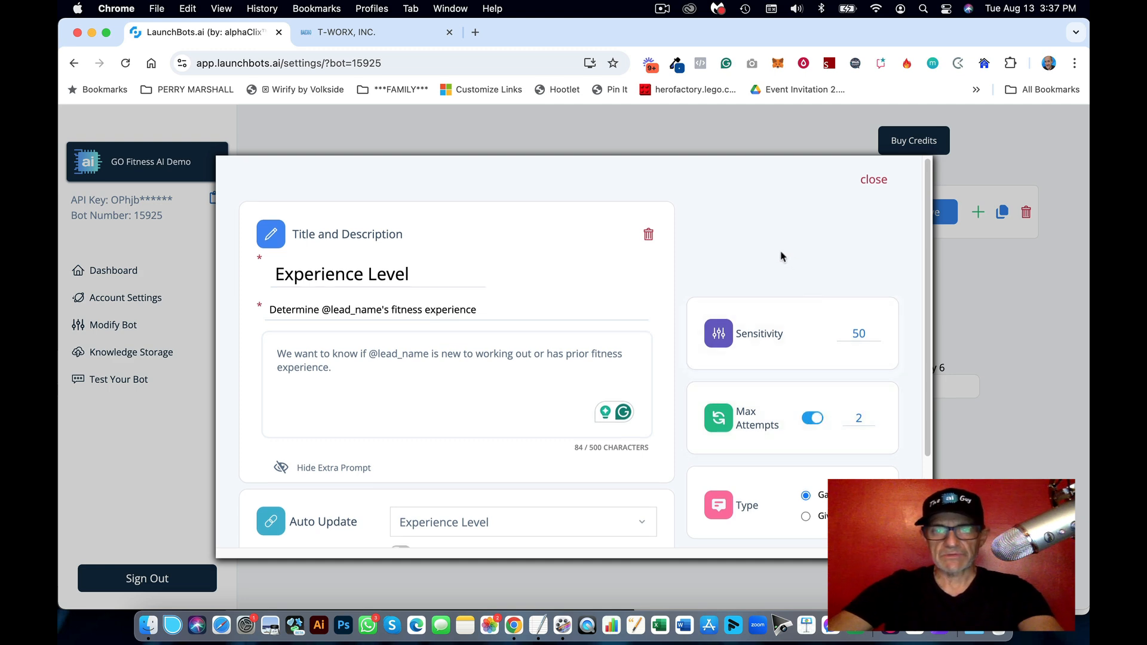
pyautogui.click(871, 182)
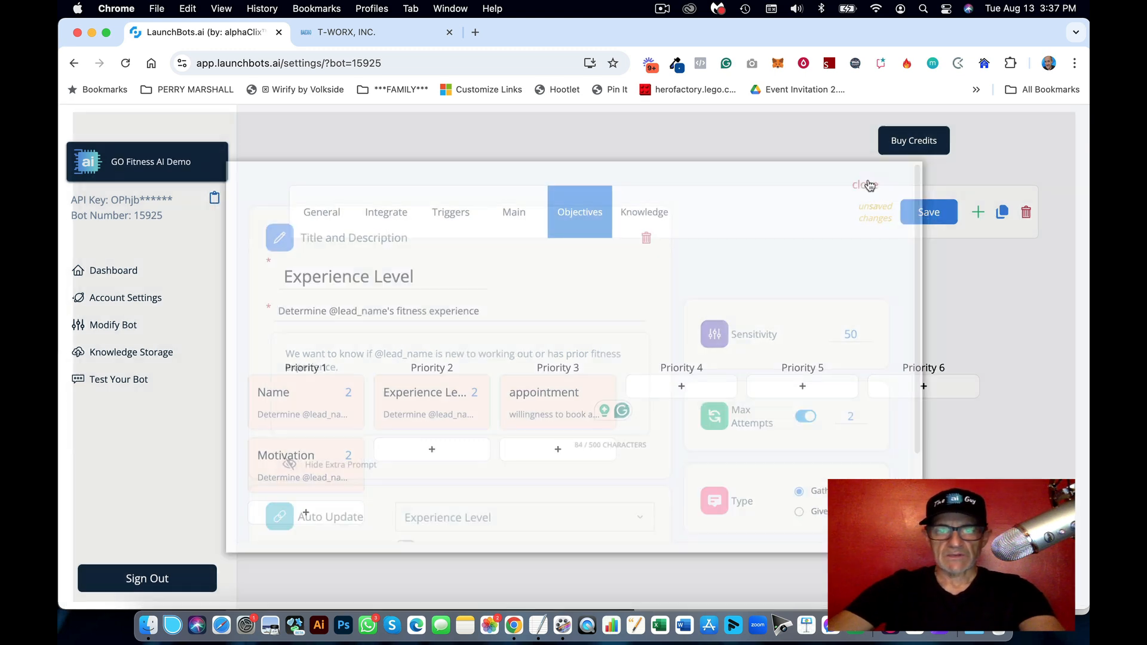
pyautogui.click(539, 616)
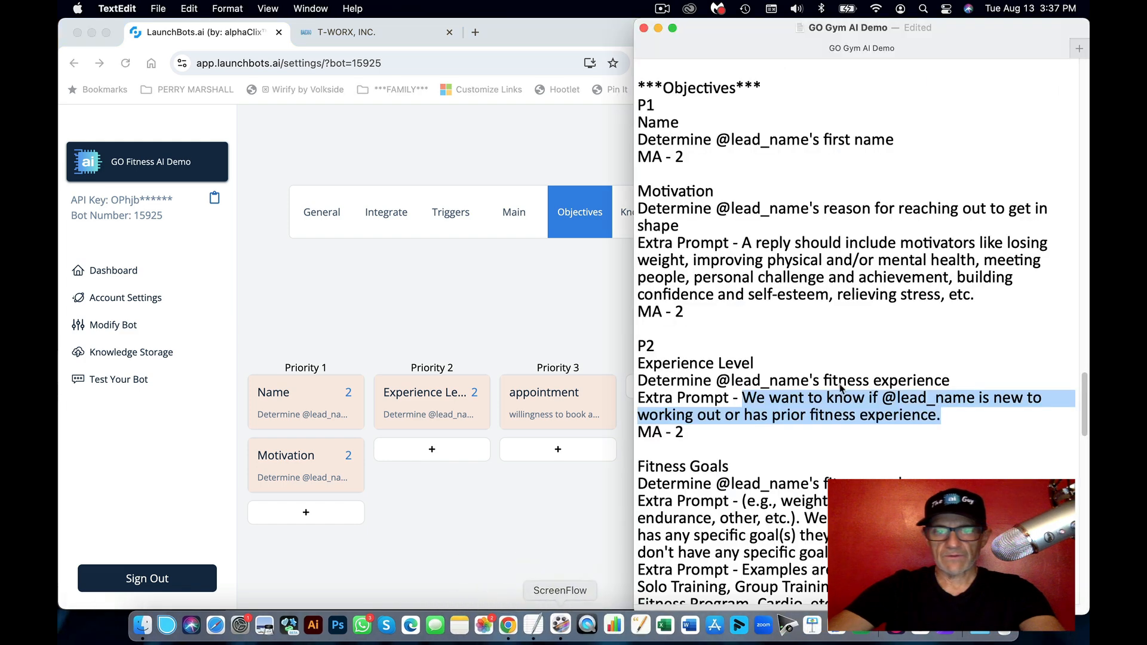
# Step: Add another Priority 2 objective that auto-updates Fitness Goals, titled 'Fitness Goals'
pyautogui.scroll(-3, 776, 418)
pyautogui.click(732, 353)
pyautogui.scroll(1, 735, 346)
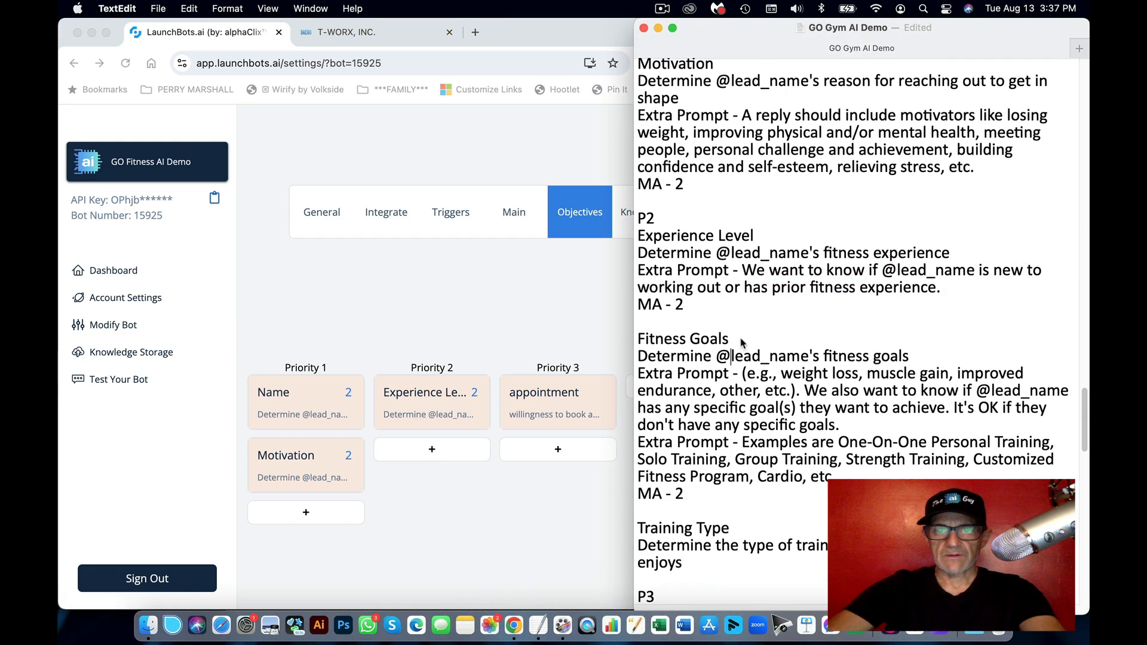
pyautogui.moveTo(729, 339); pyautogui.dragTo(638, 341)
pyautogui.press('super+c')
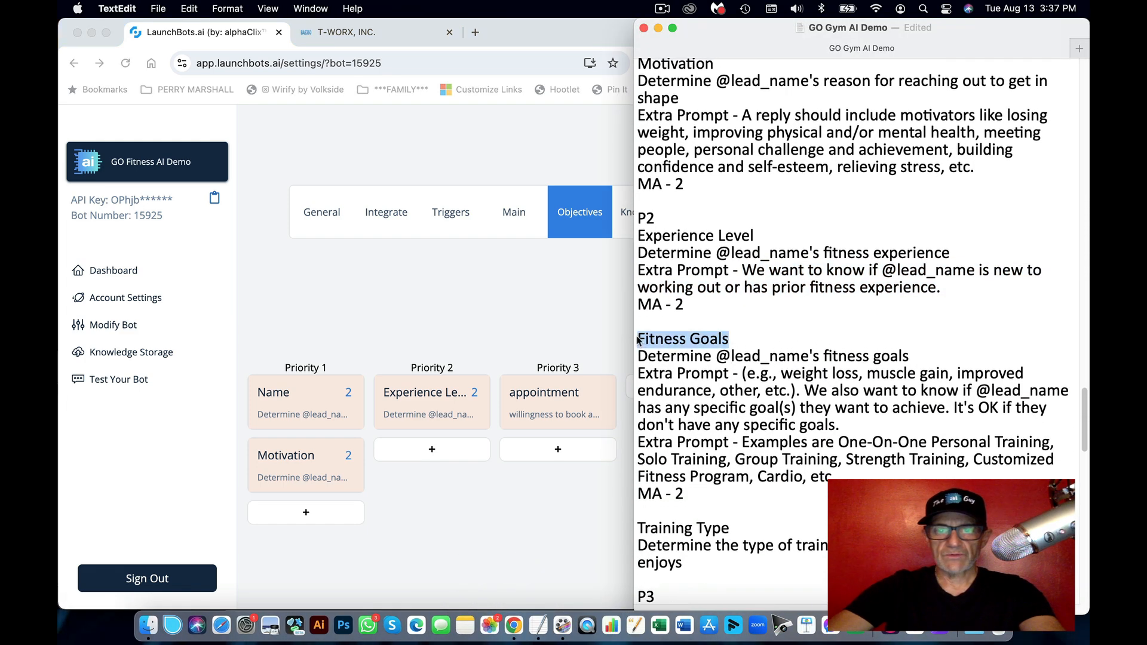
pyautogui.click(564, 458)
pyautogui.click(436, 458)
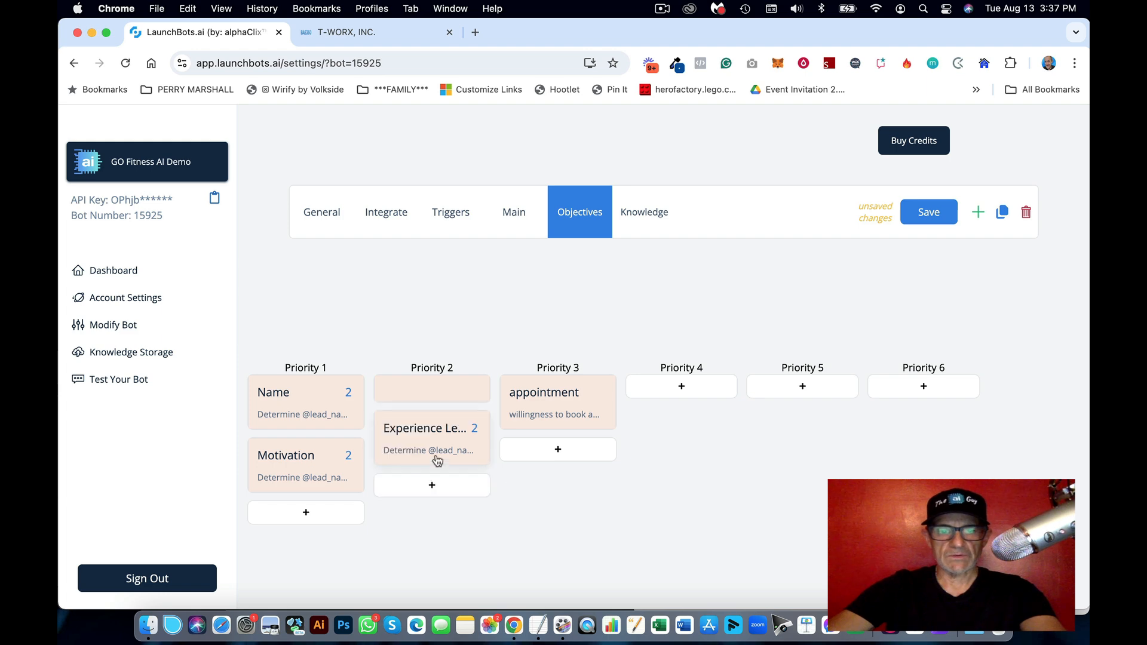
pyautogui.click(443, 393)
pyautogui.scroll(-2, 550, 424)
pyautogui.click(534, 437)
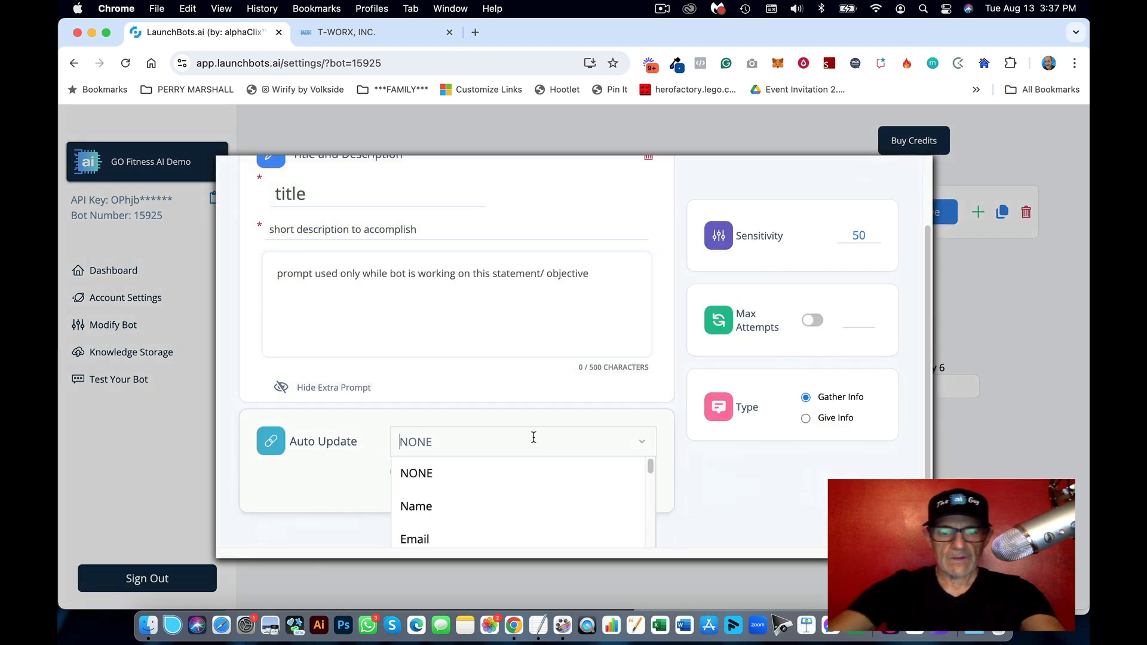
pyautogui.write('goal')
pyautogui.click(463, 505)
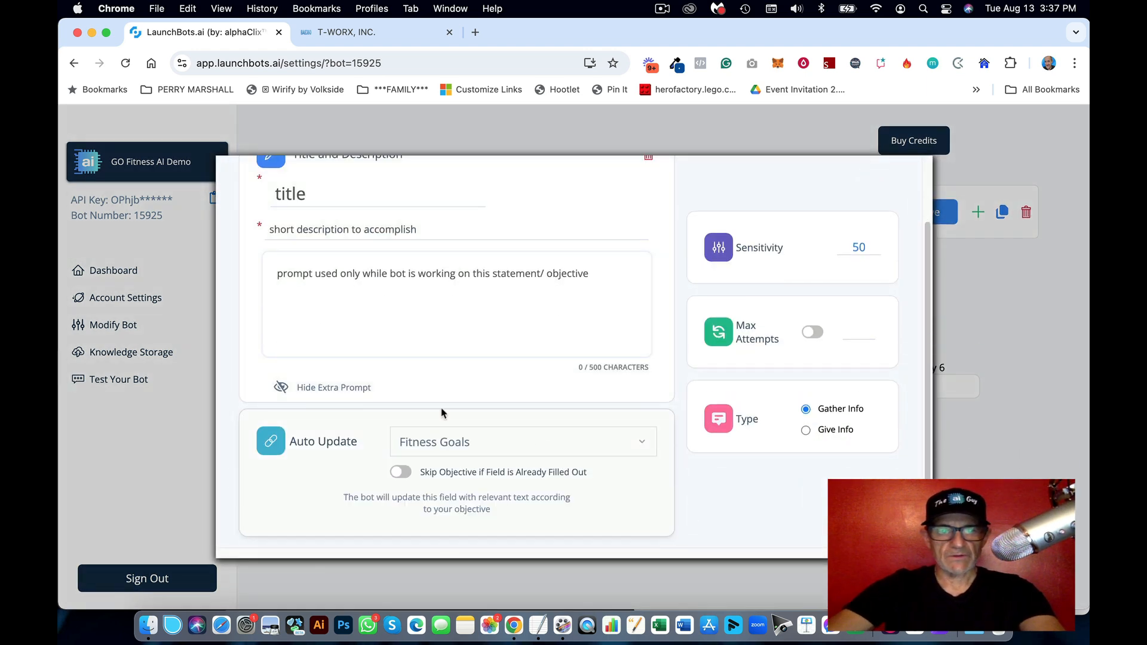
pyautogui.press('super+v')
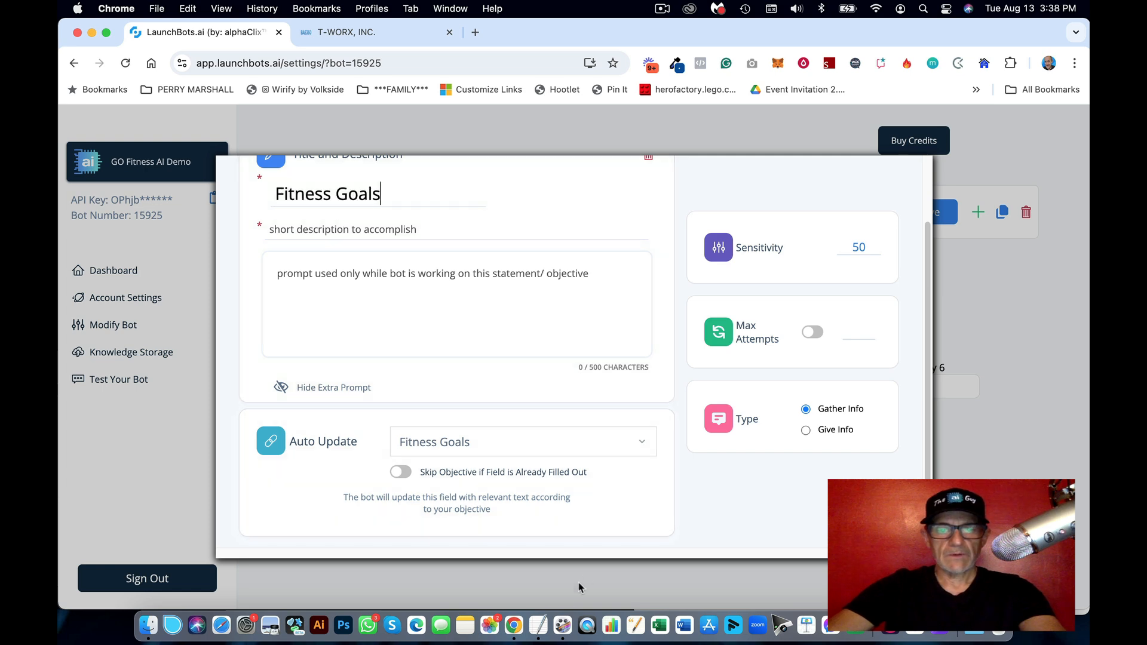
# Step: Paste the fitness goals description line from the notes into the objective
pyautogui.click(538, 622)
pyautogui.click(852, 373)
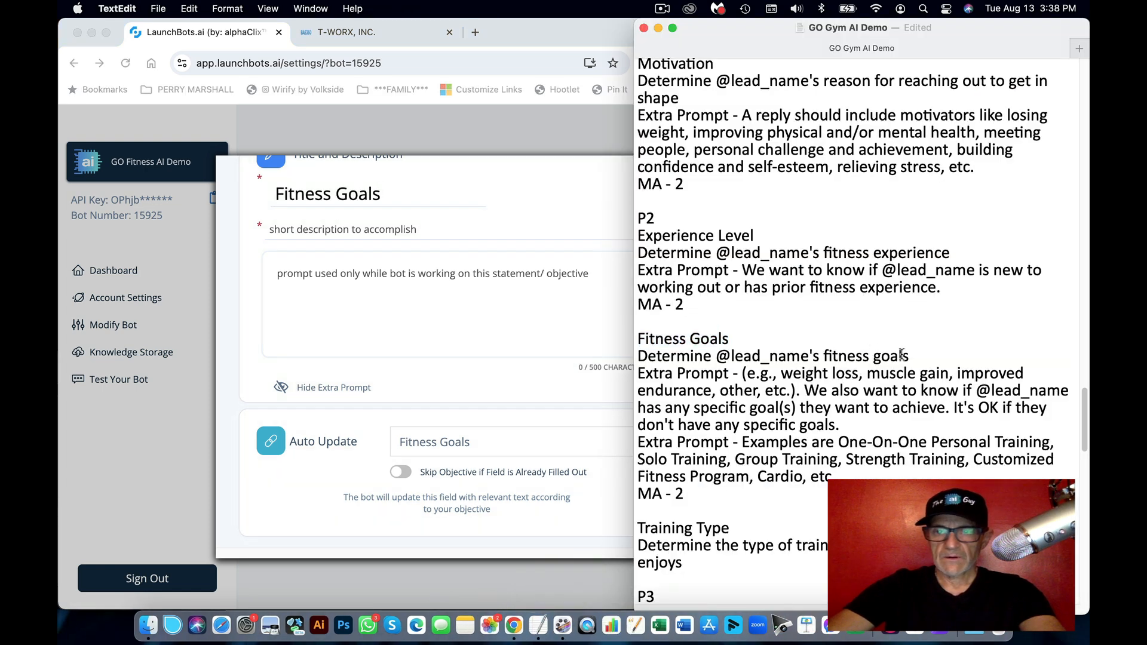
pyautogui.moveTo(923, 359); pyautogui.dragTo(638, 357)
pyautogui.press('super+c')
pyautogui.click(332, 251)
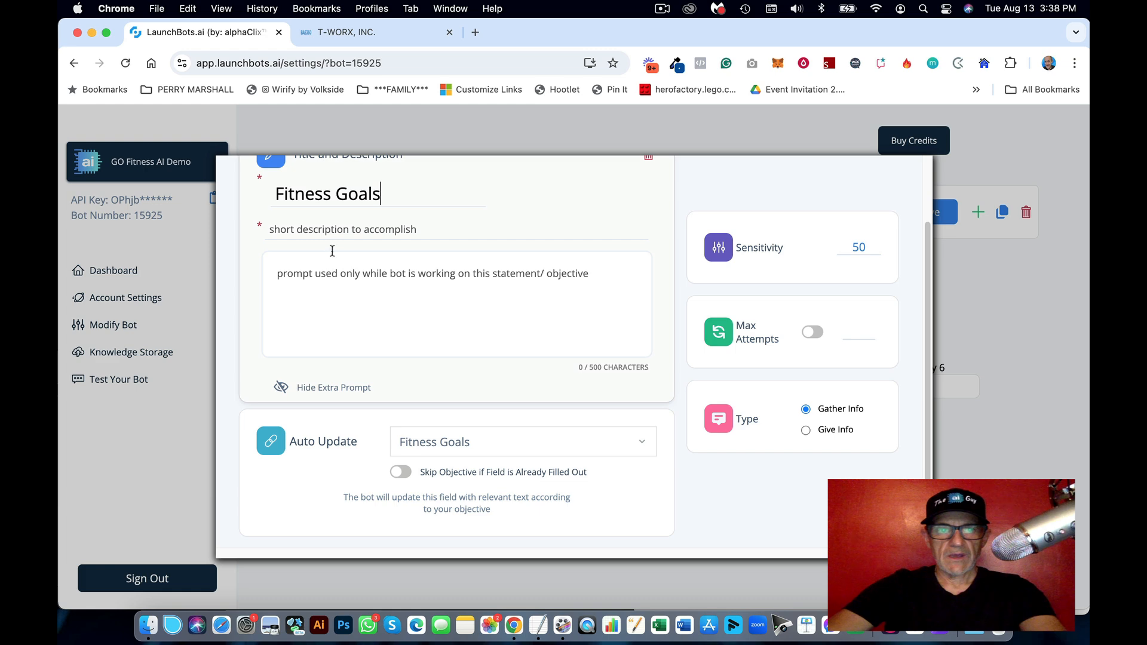
pyautogui.press('super+v')
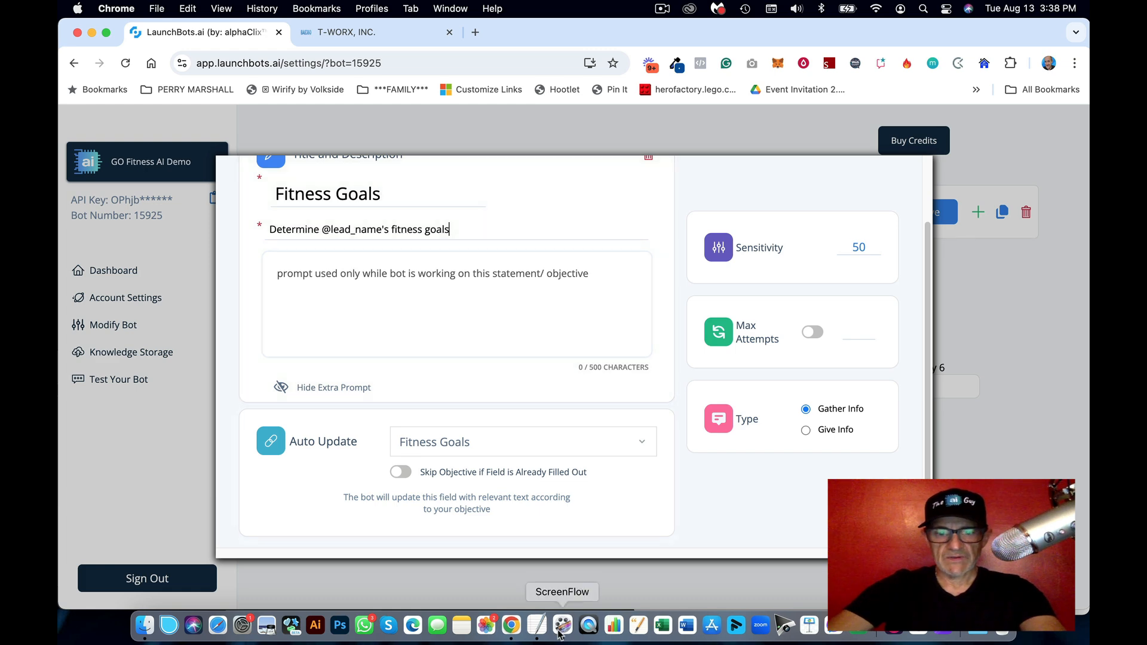
# Step: Add the Fitness Goals extra prompt from the notes and limit attempts to 2
pyautogui.click(538, 621)
pyautogui.click(806, 384)
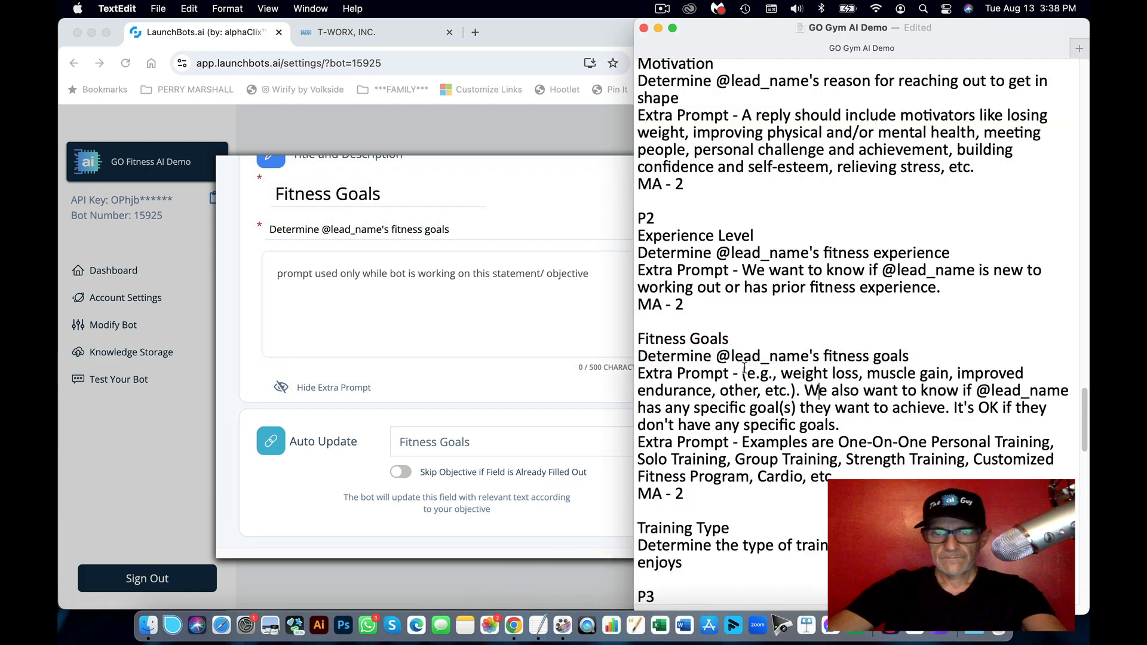
pyautogui.moveTo(743, 373); pyautogui.dragTo(847, 428)
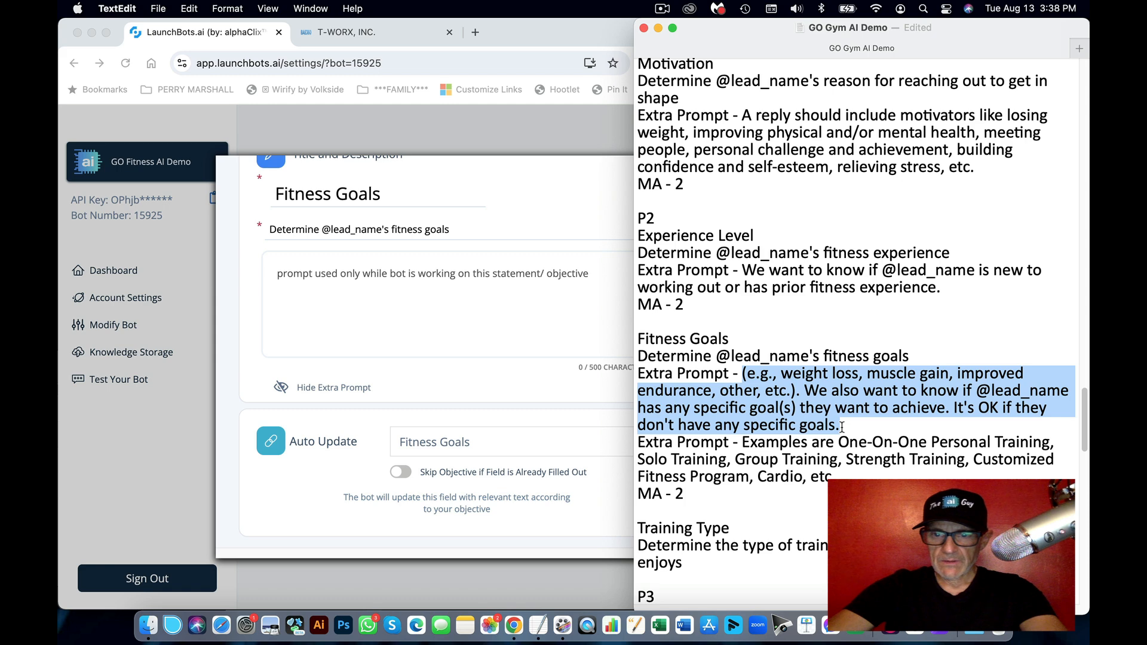
pyautogui.press('super+c')
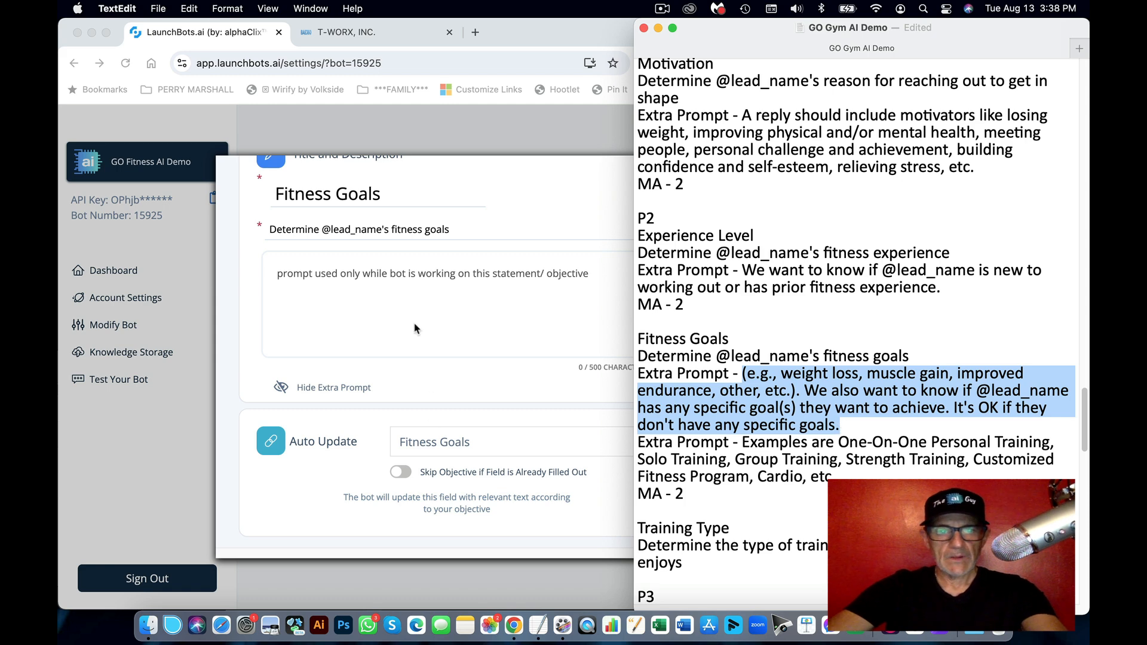
pyautogui.click(415, 325)
pyautogui.press('super+v')
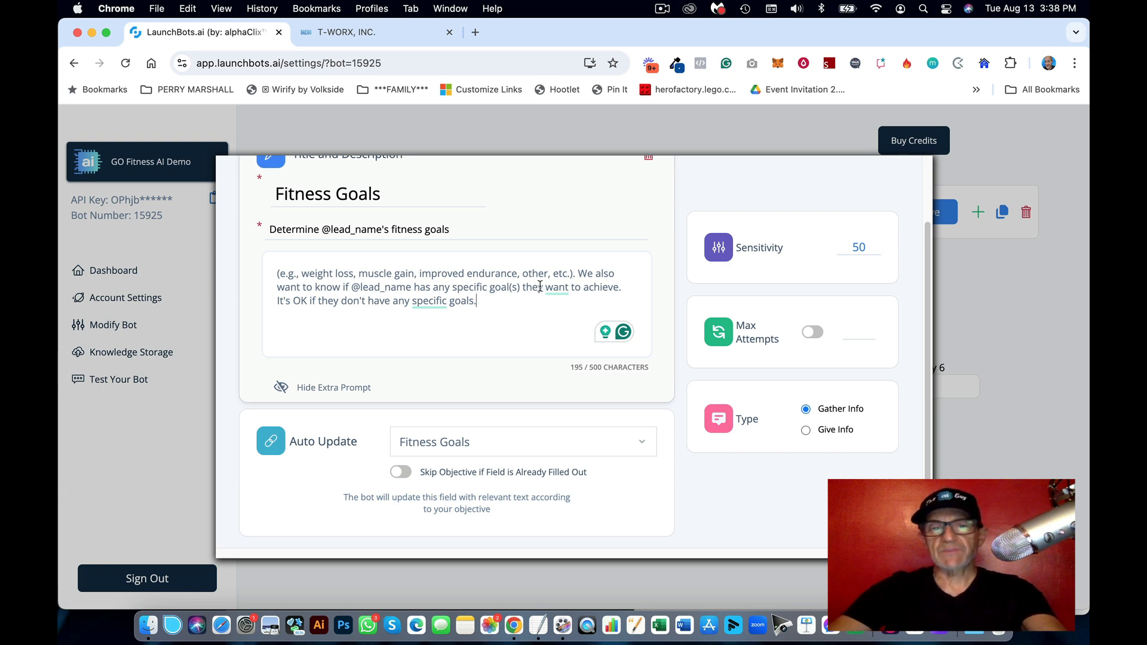
pyautogui.moveTo(494, 302); pyautogui.dragTo(326, 278)
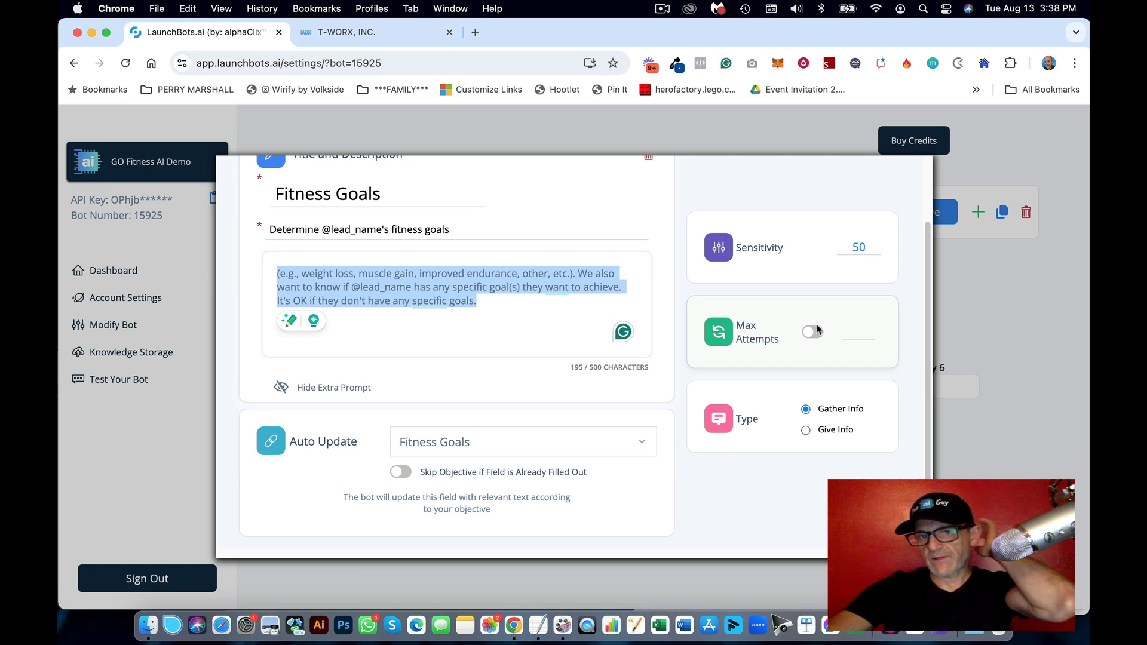
pyautogui.click(815, 332)
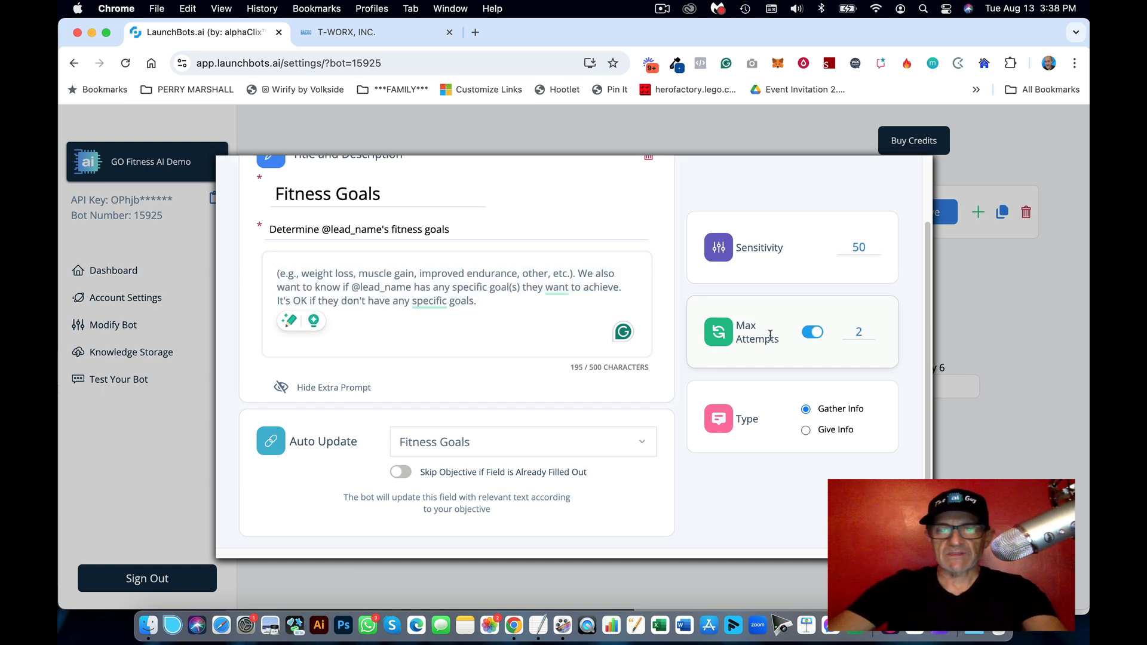
pyautogui.scroll(3, 875, 252)
pyautogui.click(874, 182)
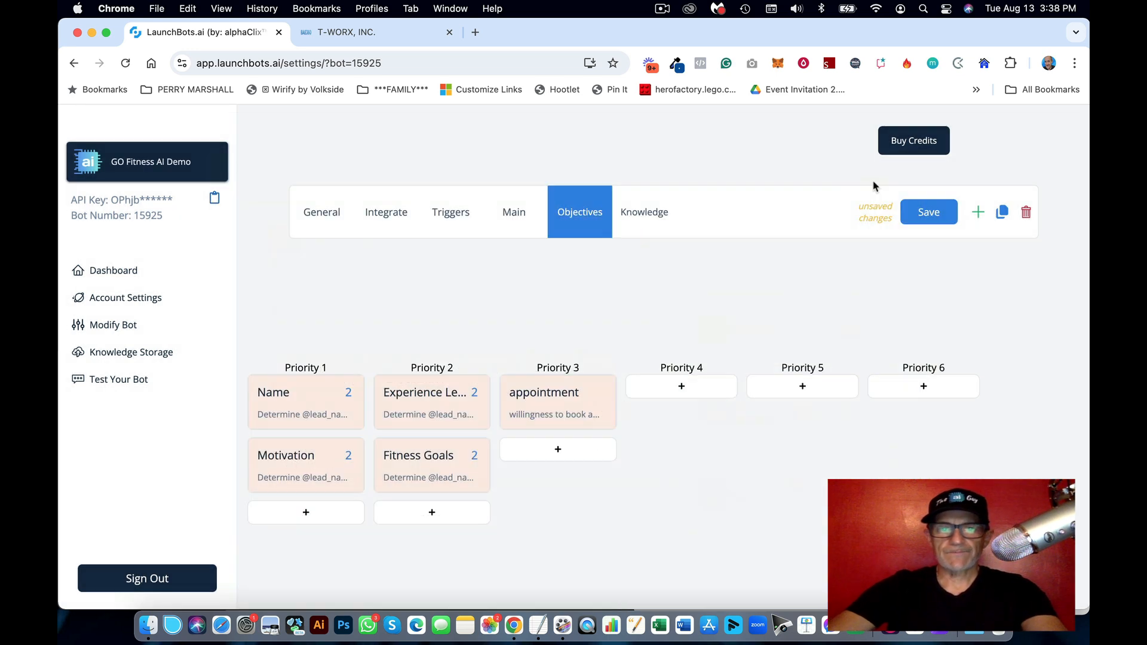
# Step: Add a Priority 2 objective that auto-updates Training Type, titled 'Training Type' from the notes
pyautogui.click(538, 624)
pyautogui.scroll(-5, 887, 428)
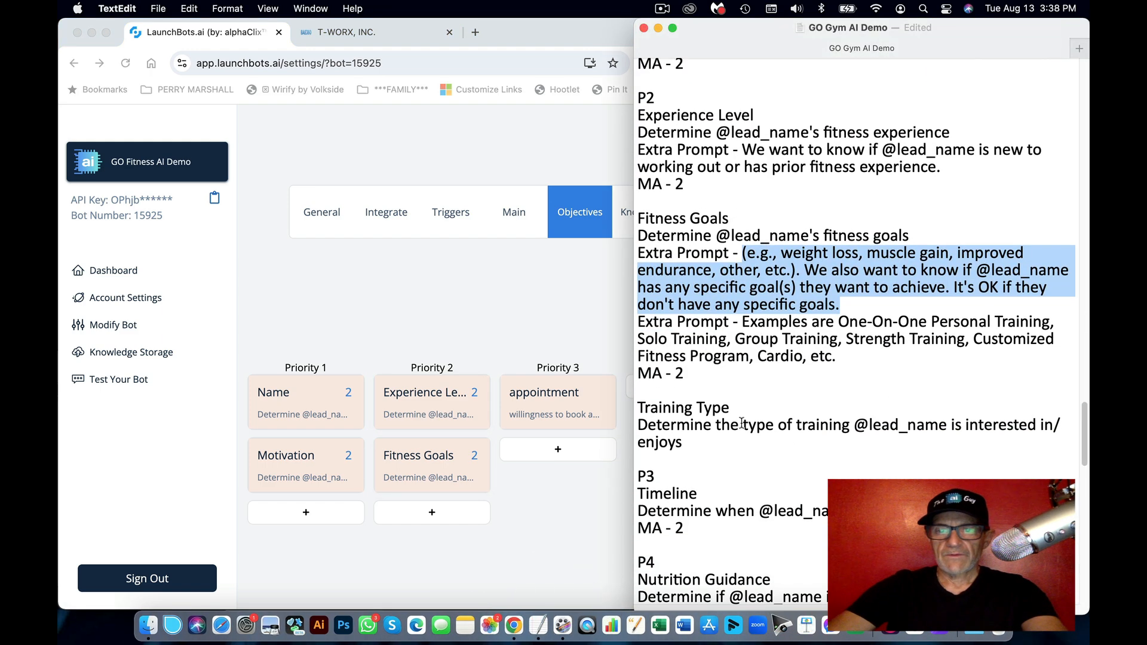
pyautogui.moveTo(731, 409); pyautogui.dragTo(633, 411)
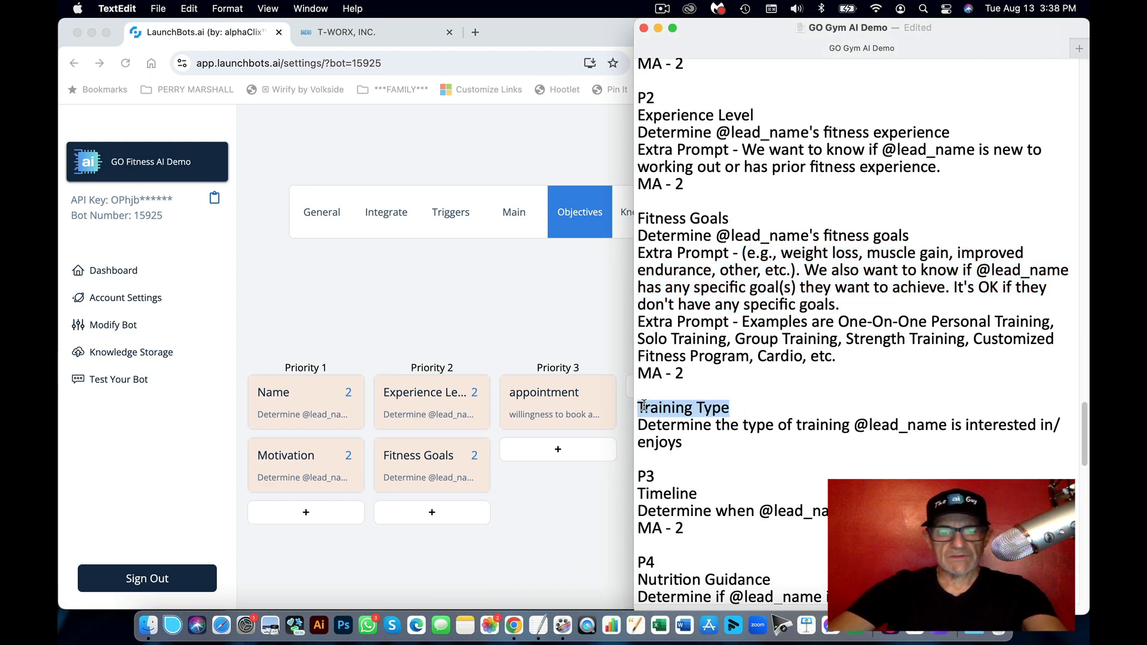
pyautogui.press('super+c')
pyautogui.click(493, 351)
pyautogui.click(451, 514)
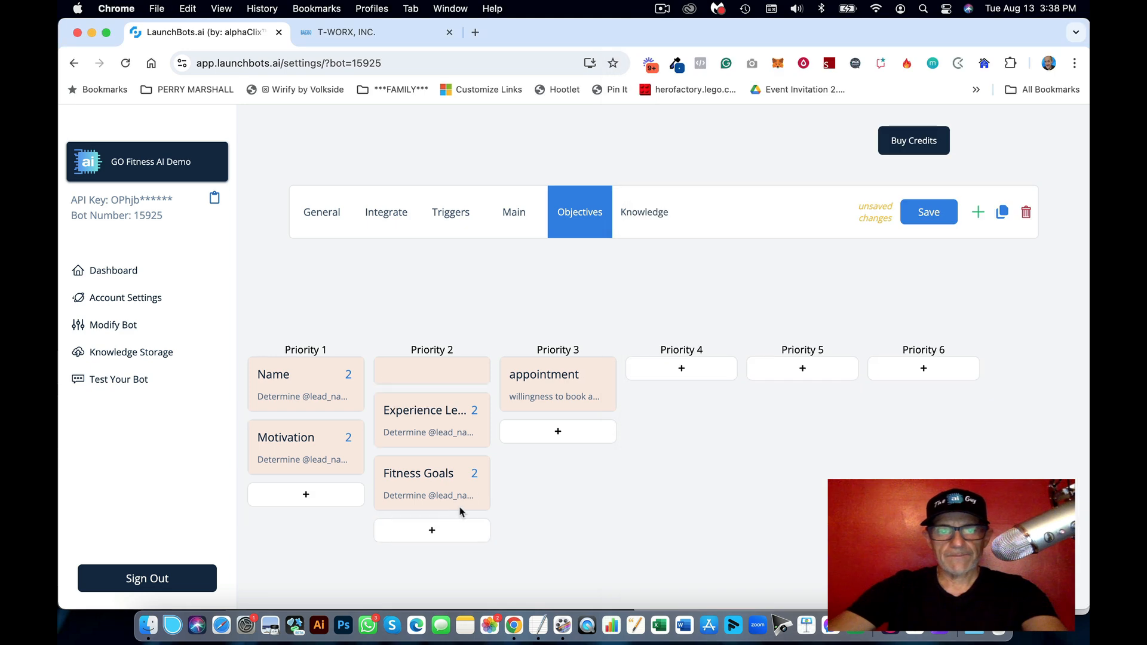
pyautogui.click(445, 378)
pyautogui.click(487, 446)
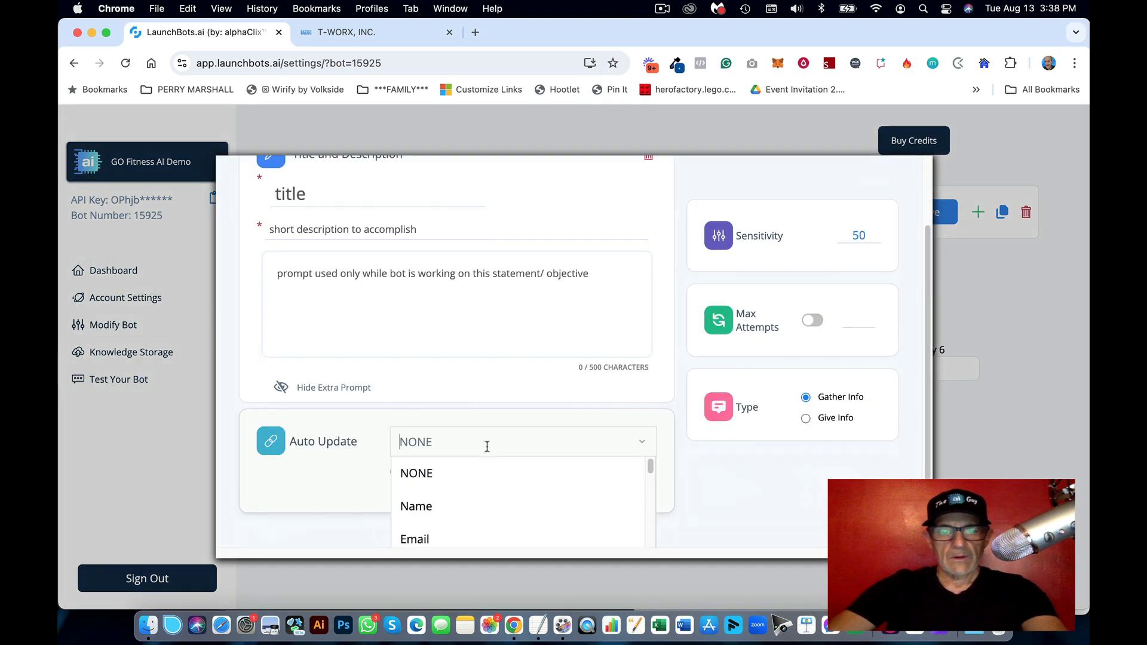
pyautogui.write('type')
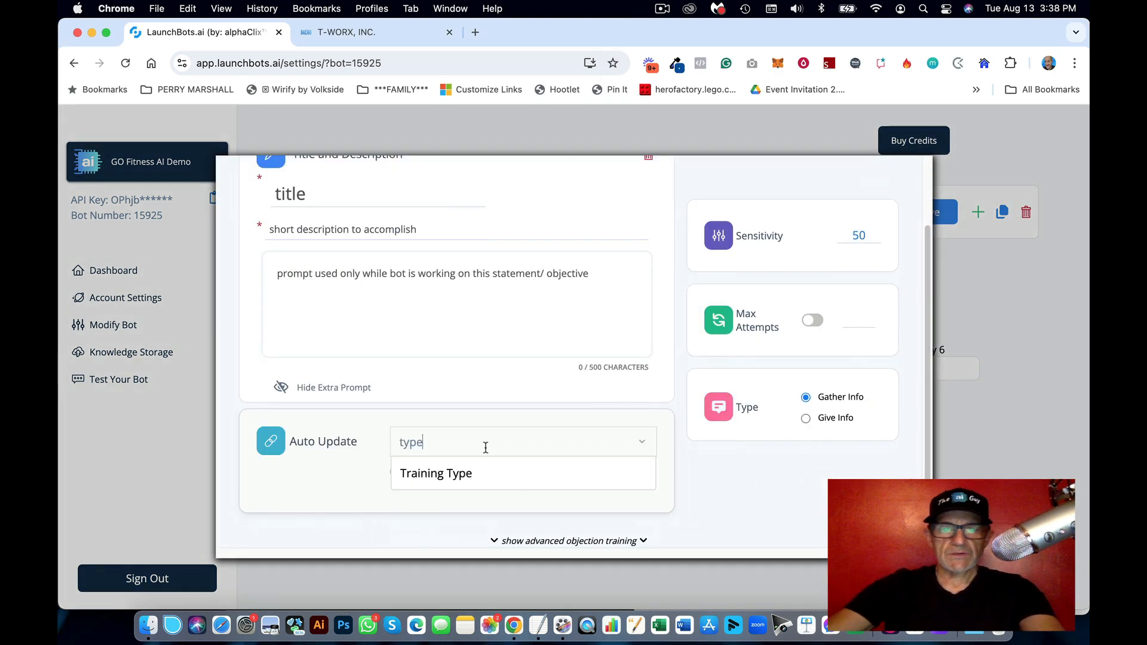
pyautogui.click(461, 475)
pyautogui.click(389, 200)
pyautogui.press('super+v')
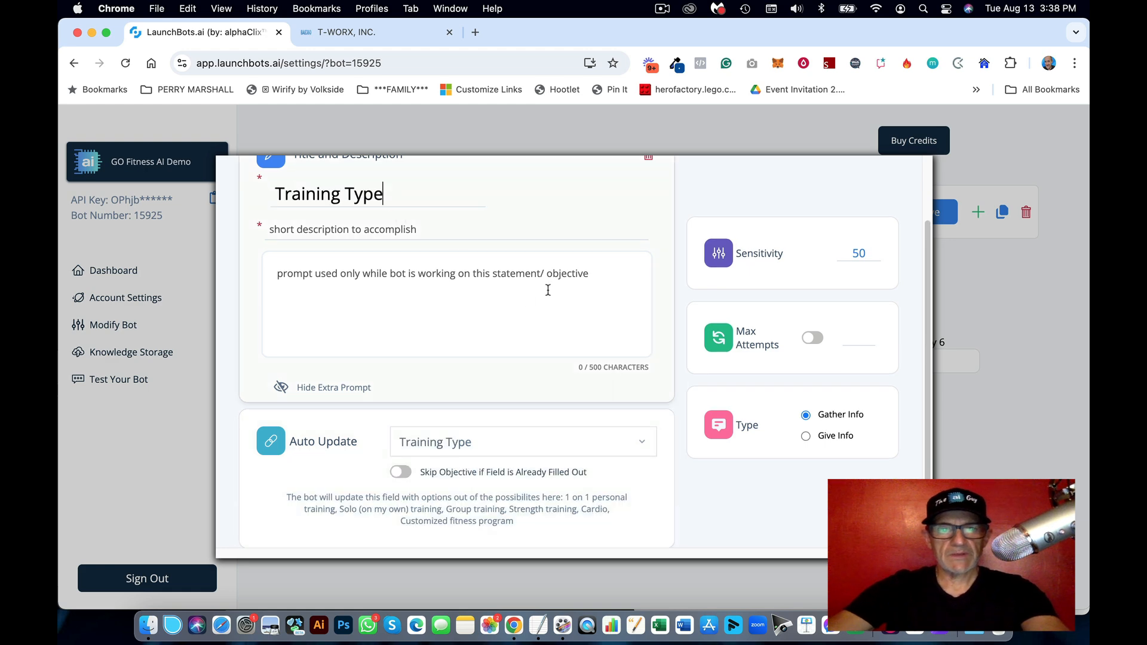
# Step: Paste the training-type description and limit the objective to 2 attempts
pyautogui.click(538, 625)
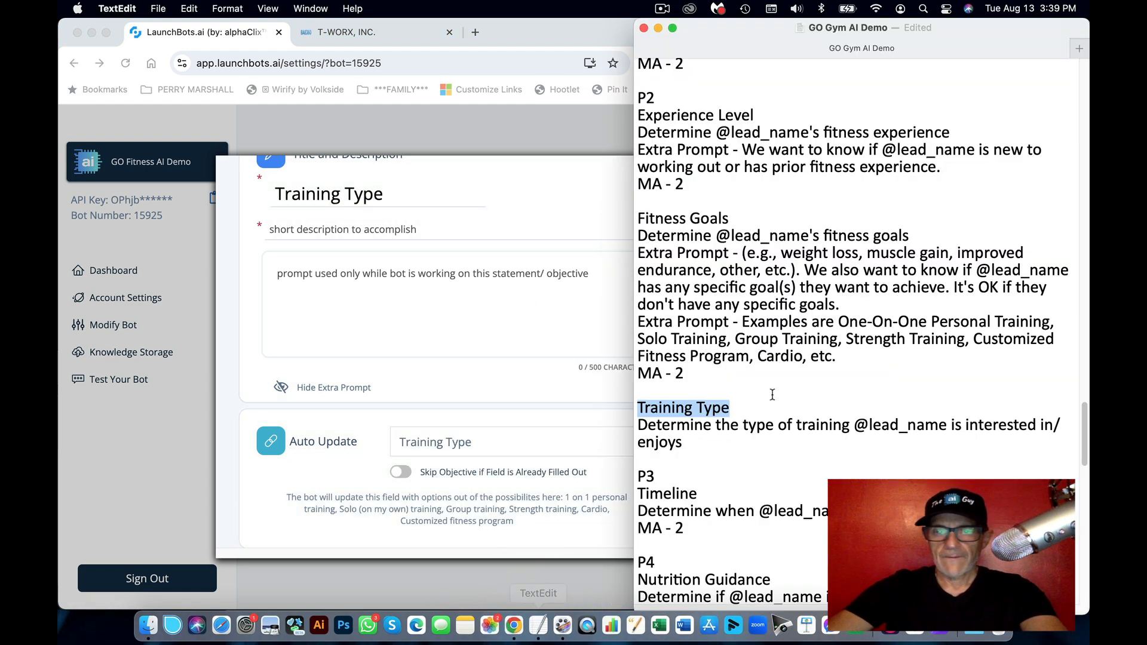
pyautogui.moveTo(694, 442); pyautogui.dragTo(638, 433)
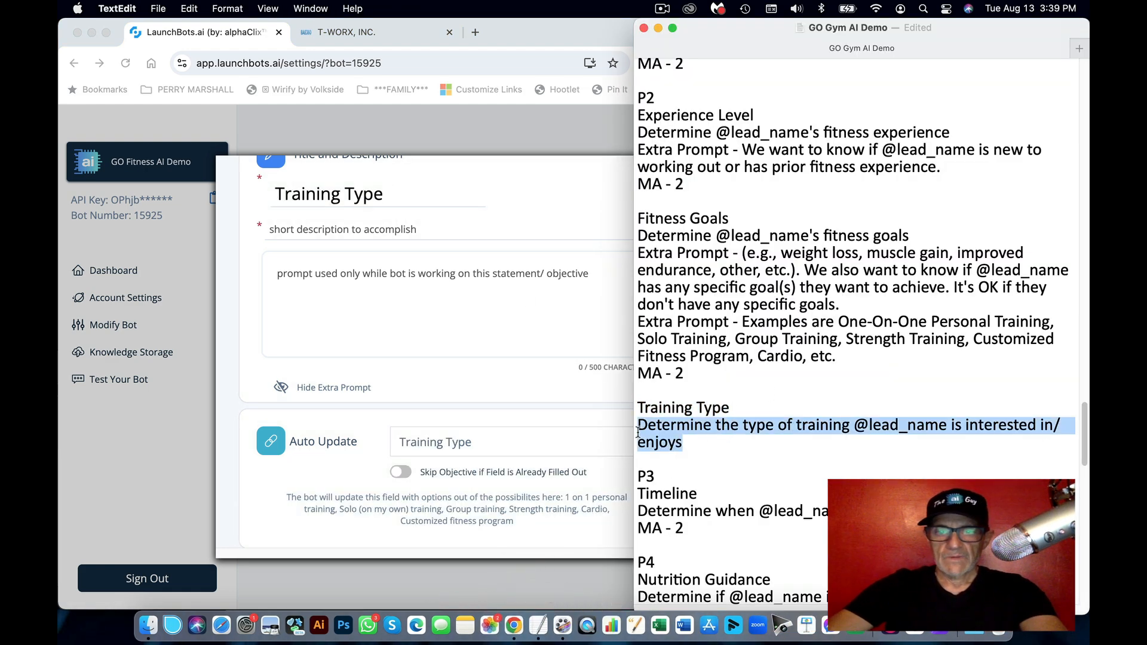
pyautogui.click(580, 430)
pyautogui.click(365, 229)
pyautogui.write('Determine the type of training @lead_name is interested in/enjoys')
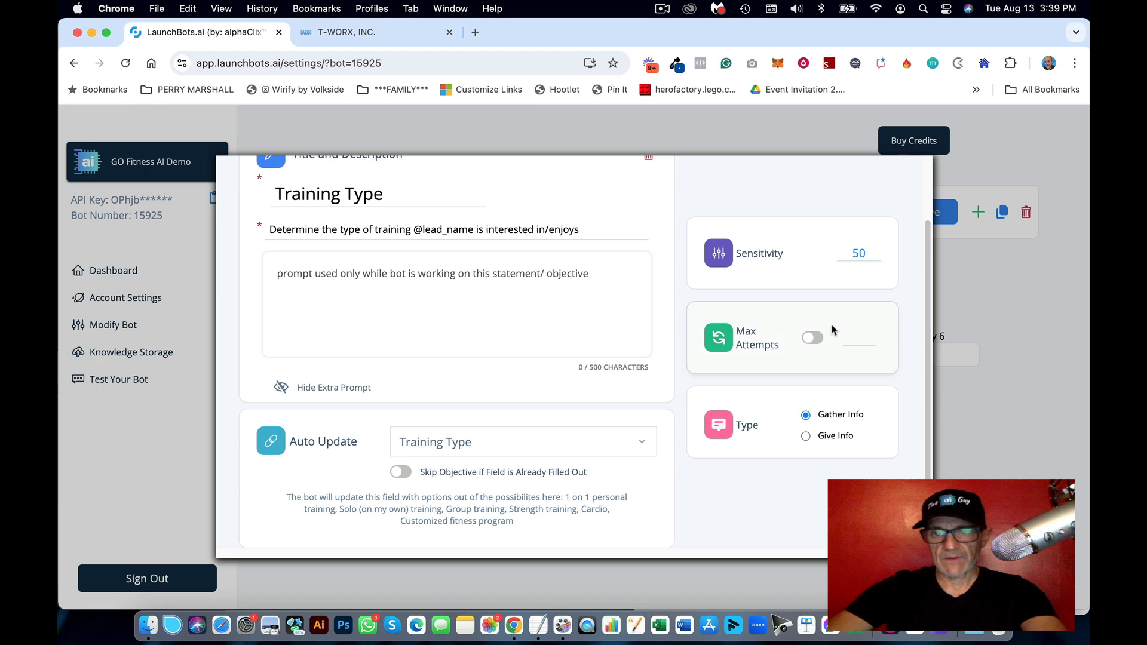
pyautogui.click(812, 340)
pyautogui.scroll(3, 870, 302)
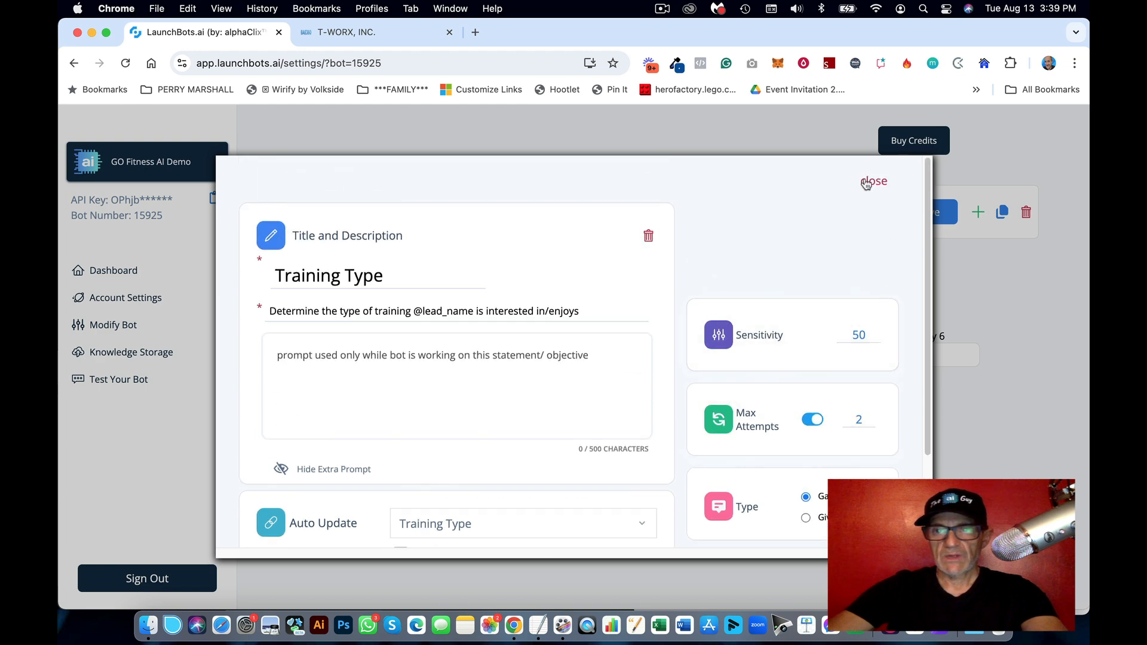
pyautogui.click(874, 180)
# Step: Select the Timeline heading in the notes for the next objective
pyautogui.click(538, 625)
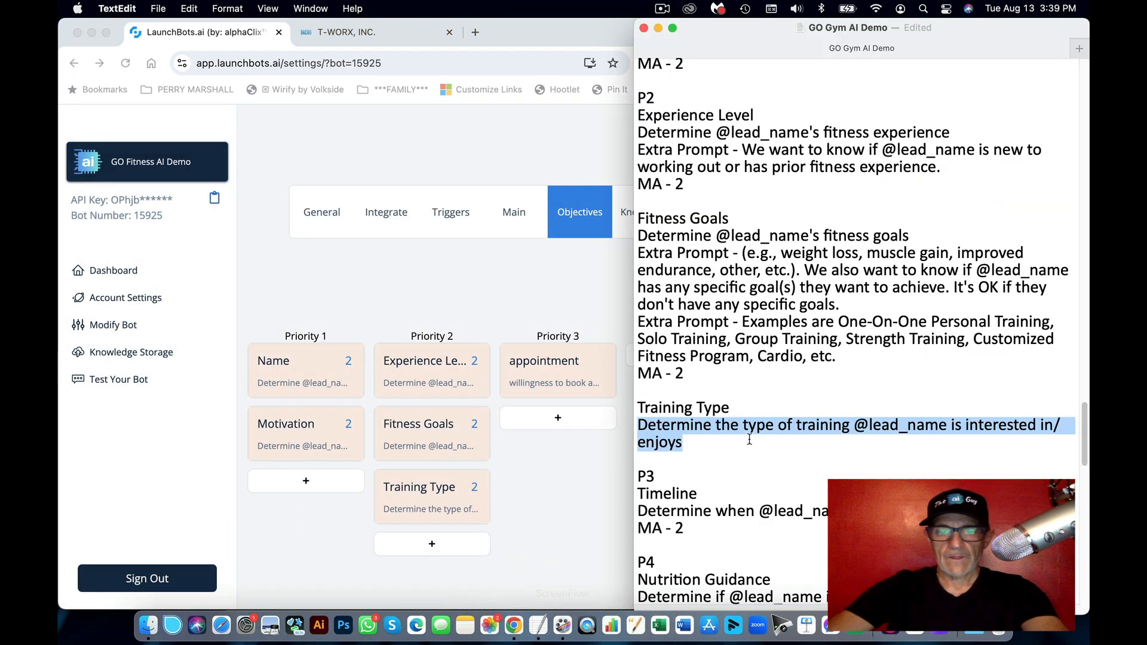
pyautogui.scroll(-3, 775, 428)
pyautogui.scroll(-1, 775, 429)
pyautogui.moveTo(699, 380); pyautogui.dragTo(635, 379)
pyautogui.press('super+c')
pyautogui.click(457, 310)
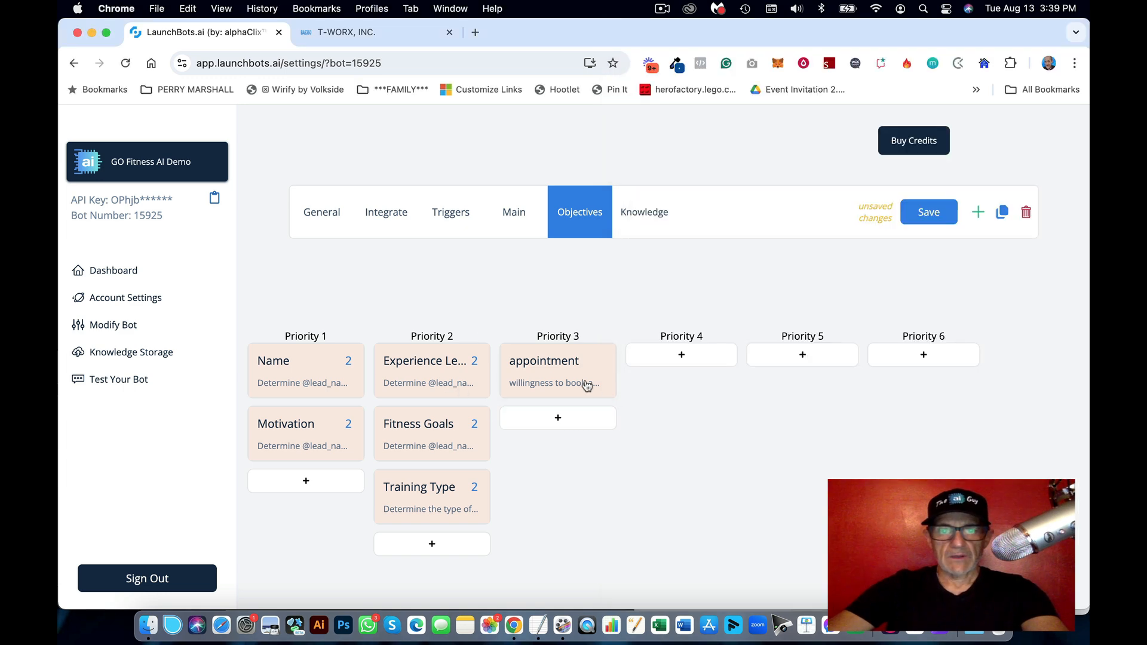
# Step: Switch the Priority 3 appointment objective to auto-update Timeline and retitle it 'Timeline'
pyautogui.click(616, 397)
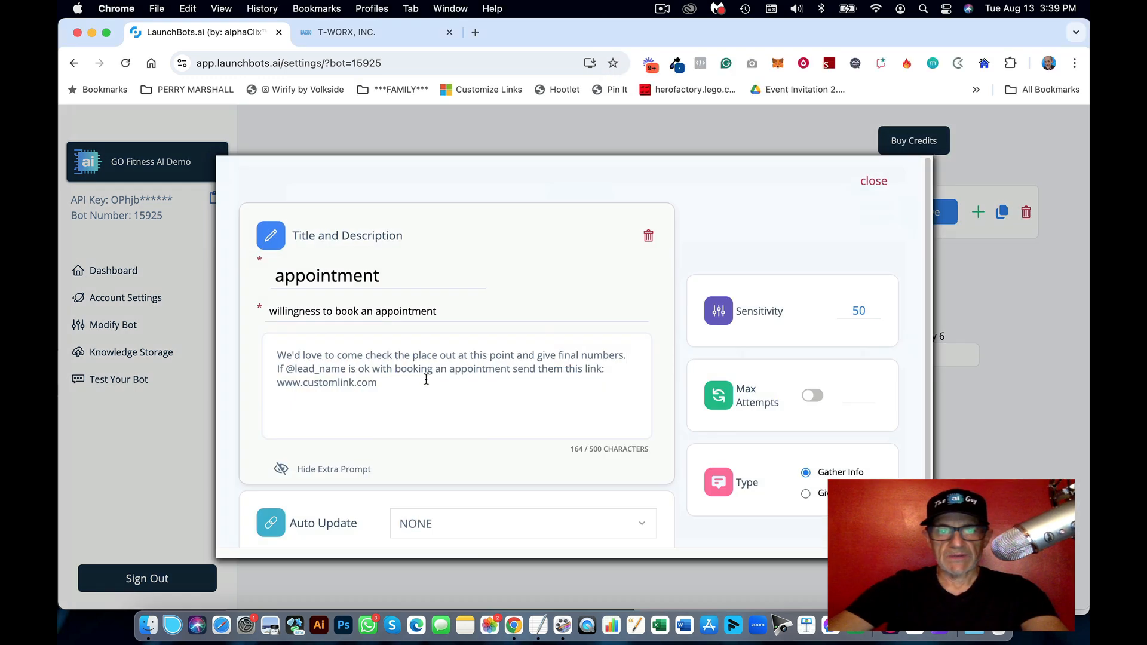
pyautogui.click(461, 519)
pyautogui.write('time')
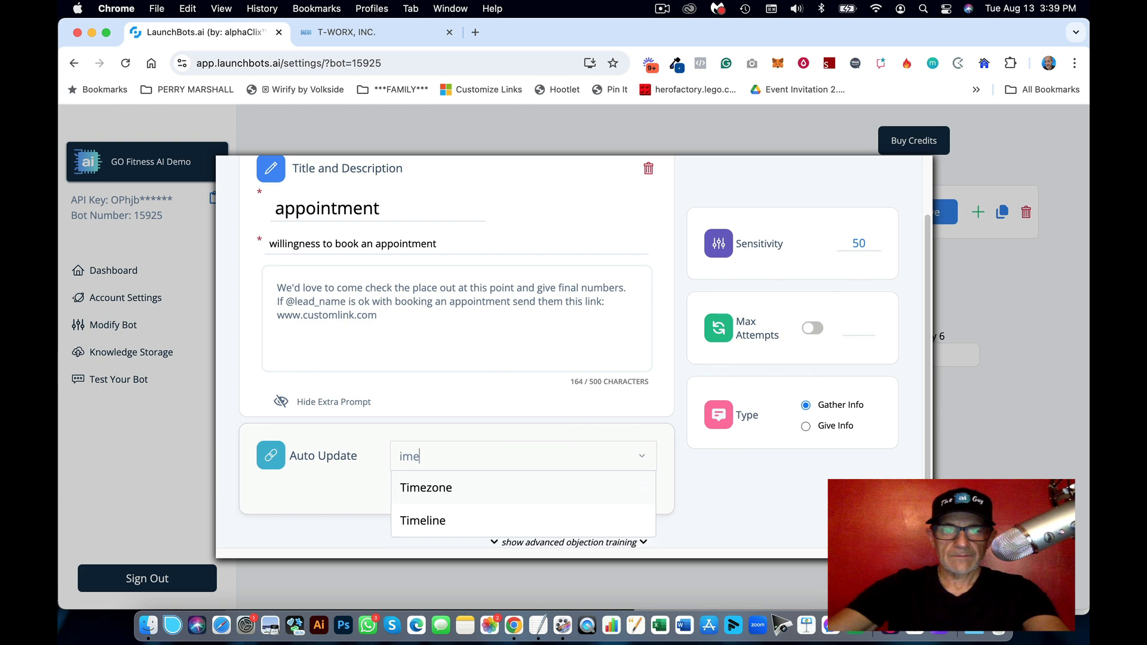
pyautogui.click(445, 519)
pyautogui.doubleClick(360, 208)
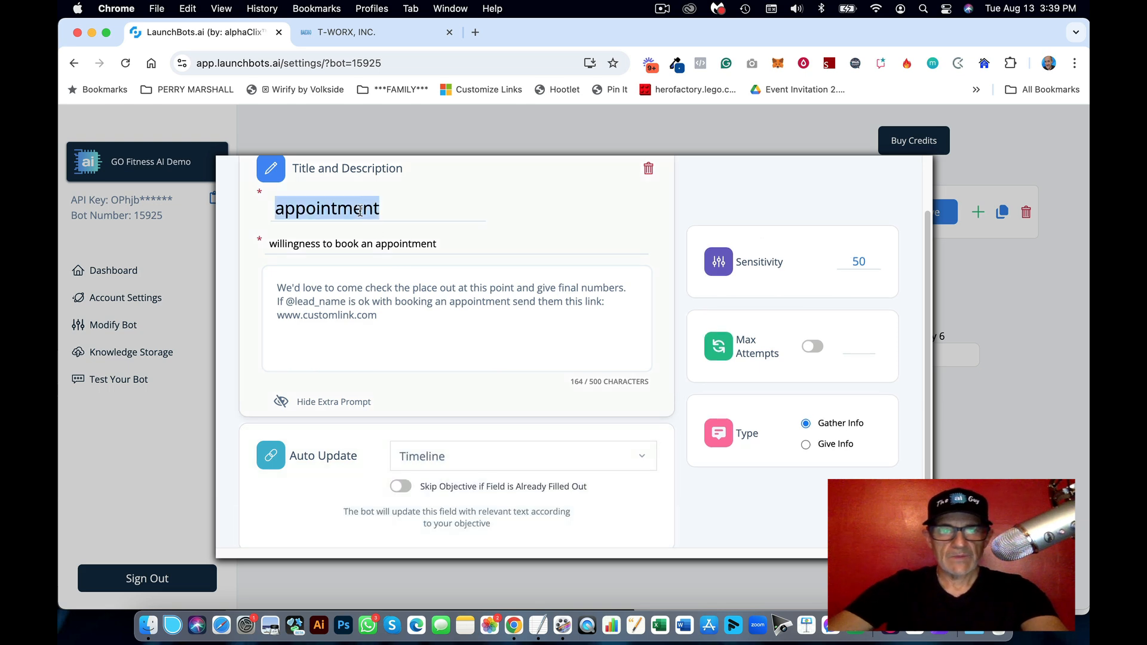
pyautogui.press('super+v')
# Step: Replace the old appointment description with the Timeline start-training sentence from the notes
pyautogui.click(548, 626)
pyautogui.click(765, 409)
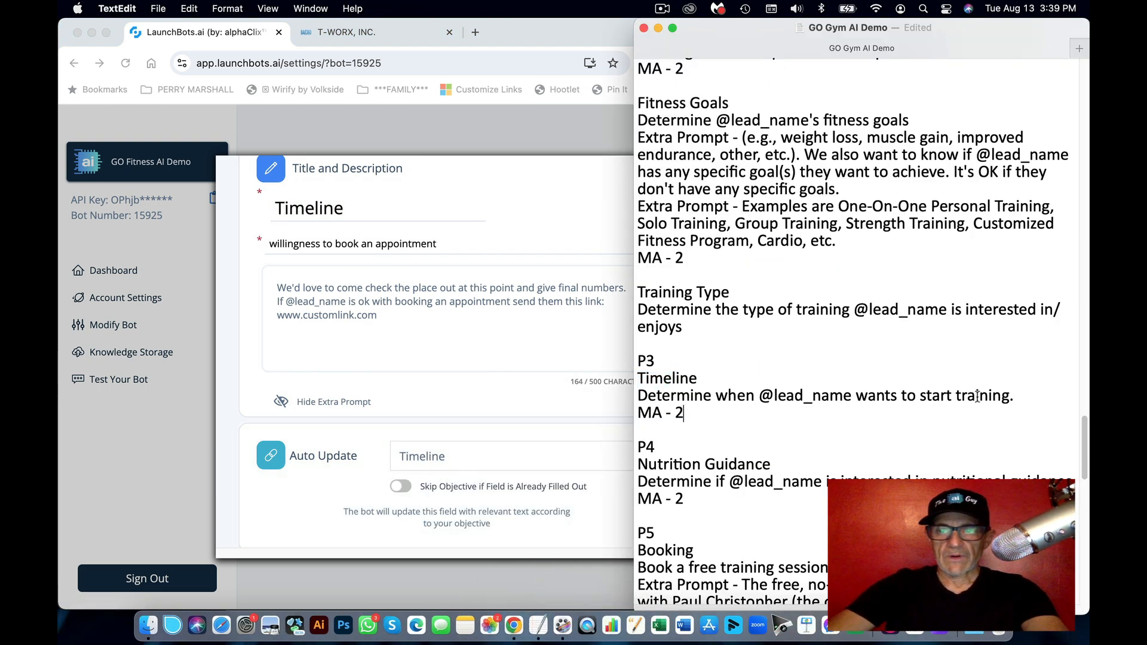
pyautogui.moveTo(1014, 396); pyautogui.dragTo(635, 396)
pyautogui.press('super+c')
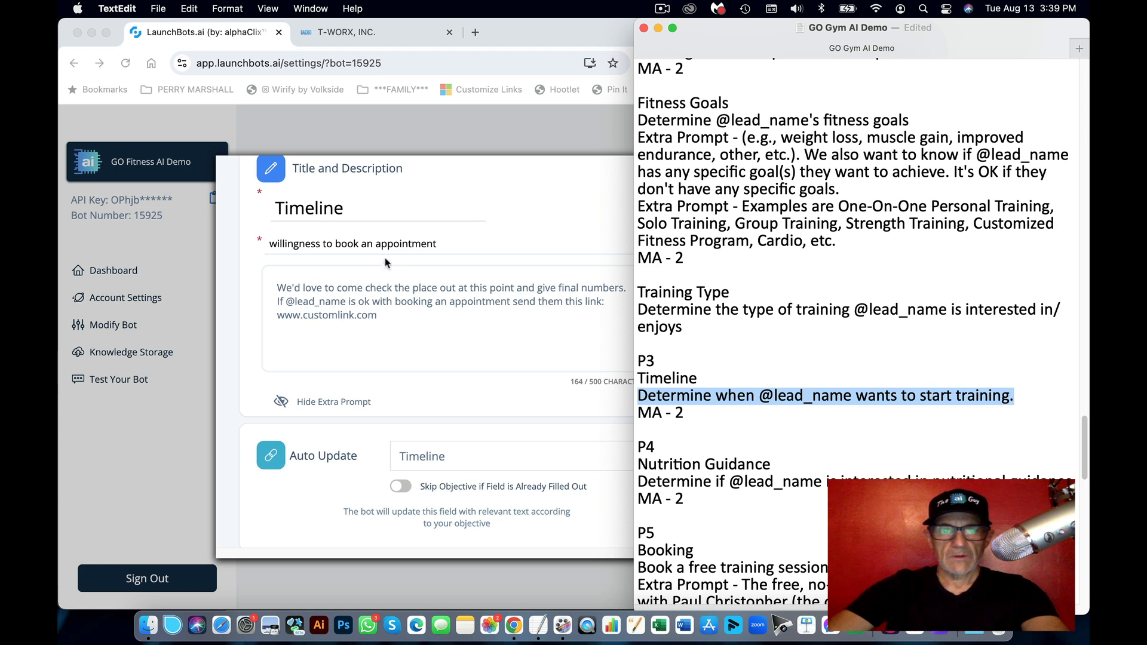
pyautogui.click(365, 245)
pyautogui.tripleClick(365, 244)
pyautogui.press('super+v')
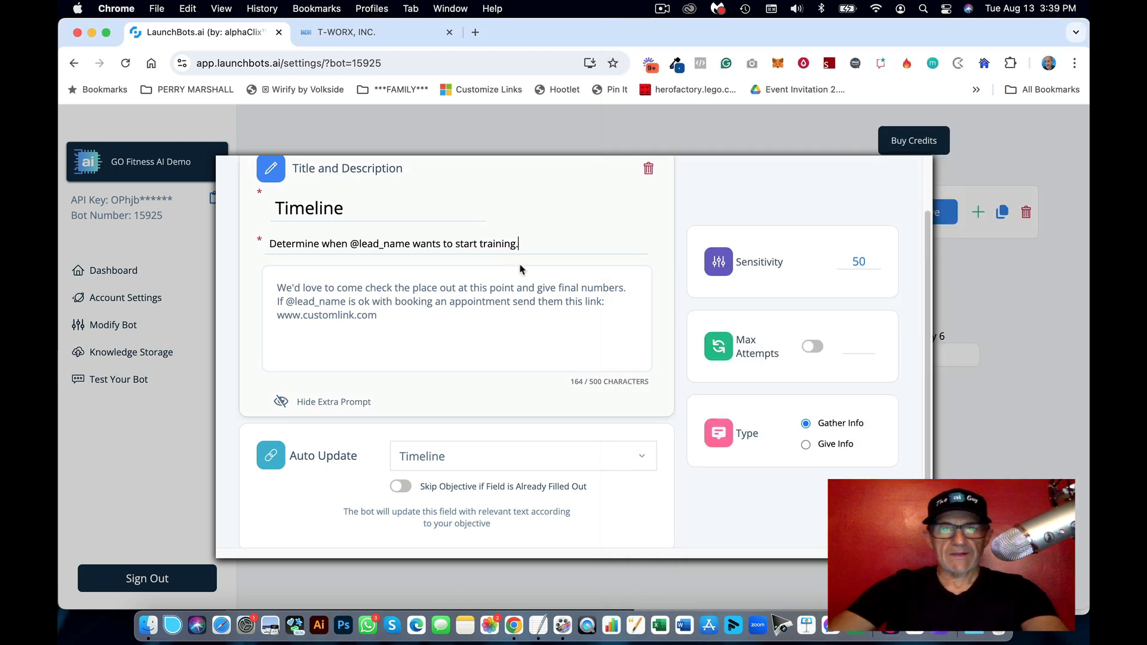
# Step: Clear the old appointment extra prompt and limit the objective to 2 attempts
pyautogui.press('super+a')
pyautogui.press('BackSpace')
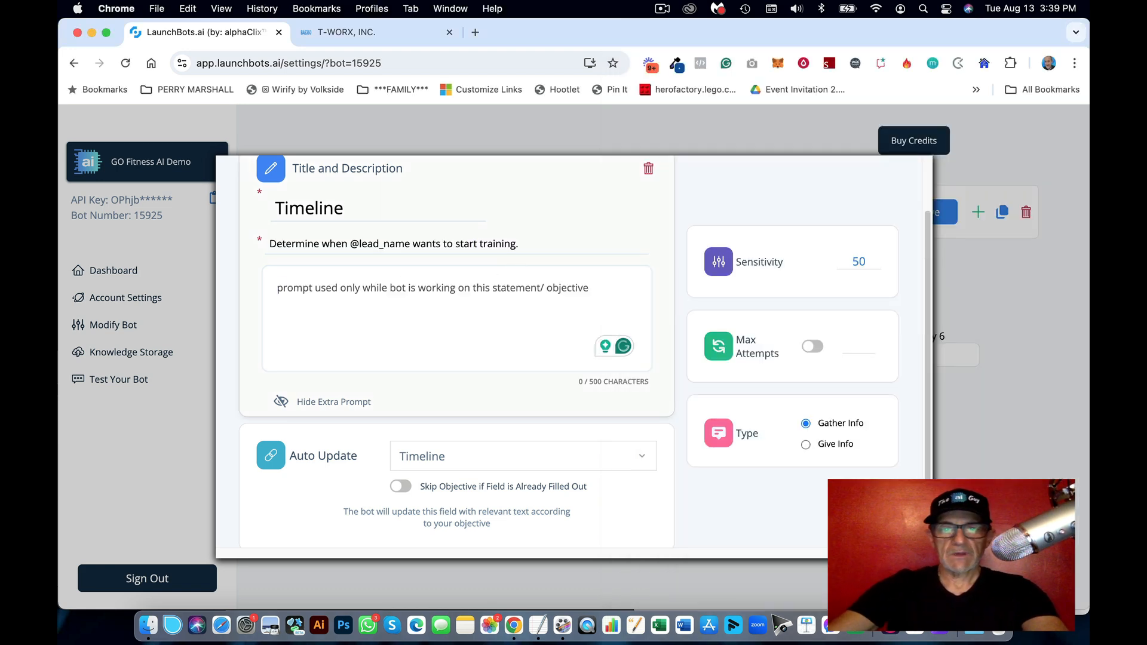
pyautogui.click(813, 351)
pyautogui.scroll(2, 901, 240)
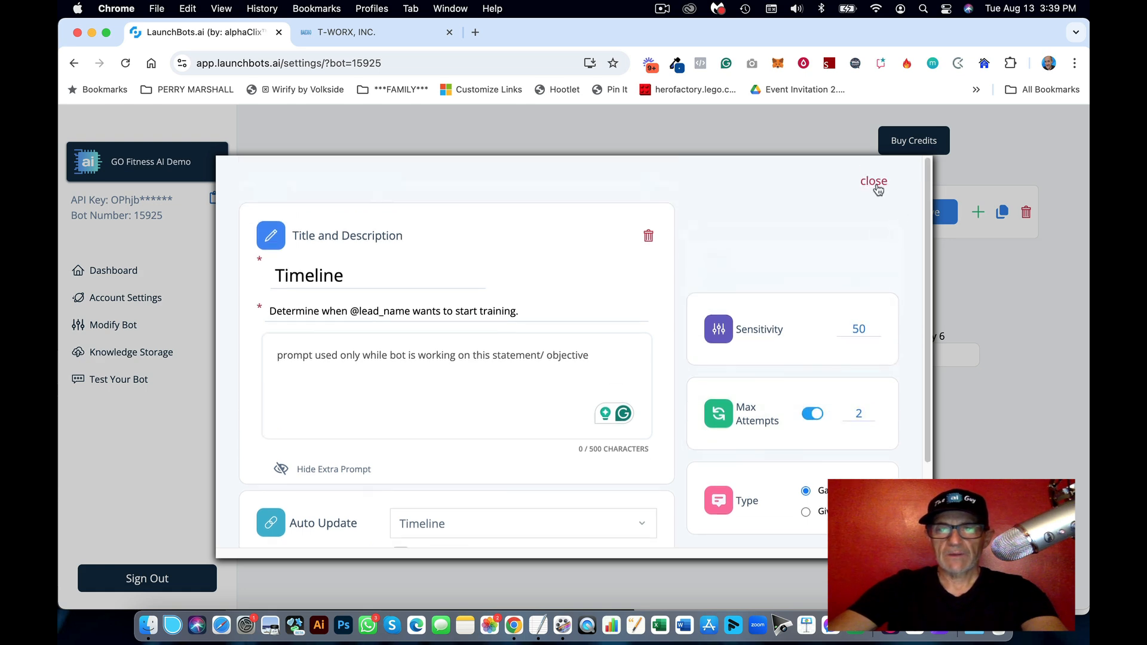
pyautogui.click(875, 183)
pyautogui.click(537, 625)
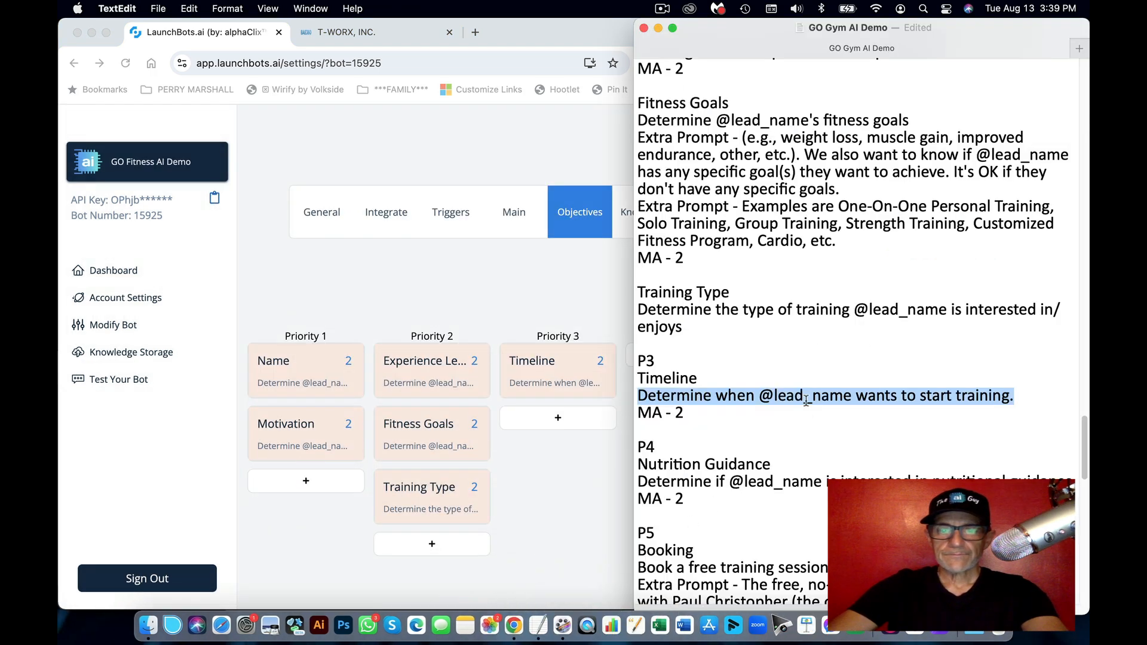
# Step: Add a Priority 4 objective that auto-updates Nutrition Guidance, titled 'Nutrition Guidance'
pyautogui.scroll(-2, 799, 408)
pyautogui.scroll(-2, 800, 408)
pyautogui.moveTo(789, 366); pyautogui.dragTo(641, 368)
pyautogui.press('super+c')
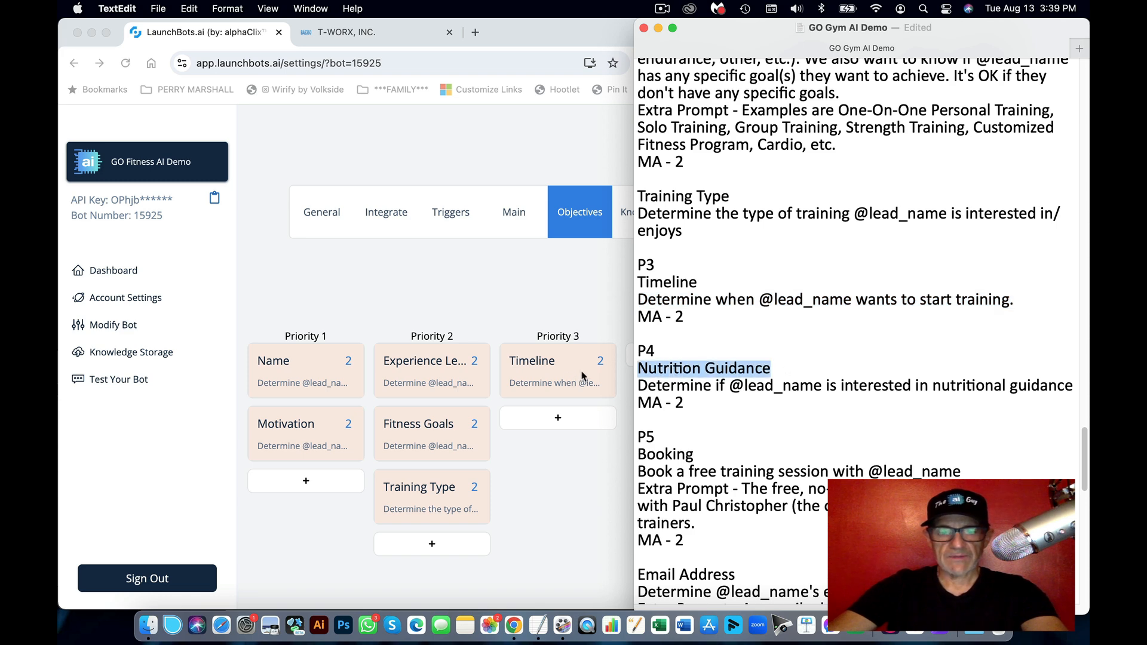
pyautogui.click(532, 309)
pyautogui.click(682, 355)
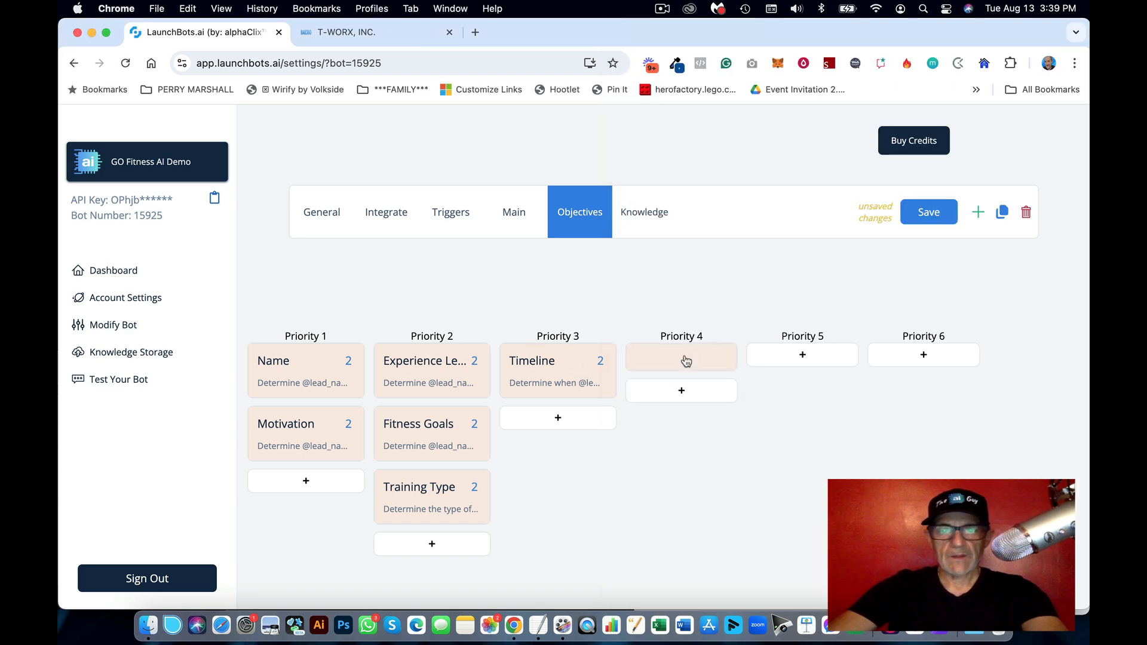
pyautogui.click(682, 363)
pyautogui.scroll(-2, 520, 445)
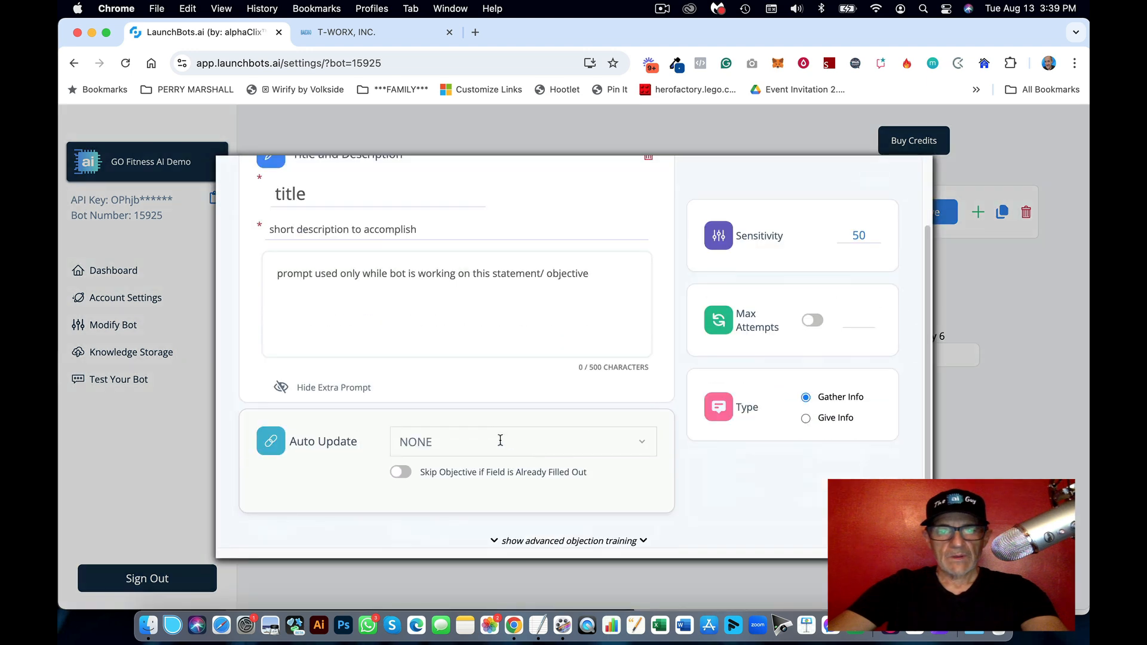
pyautogui.click(499, 441)
pyautogui.write('nutr')
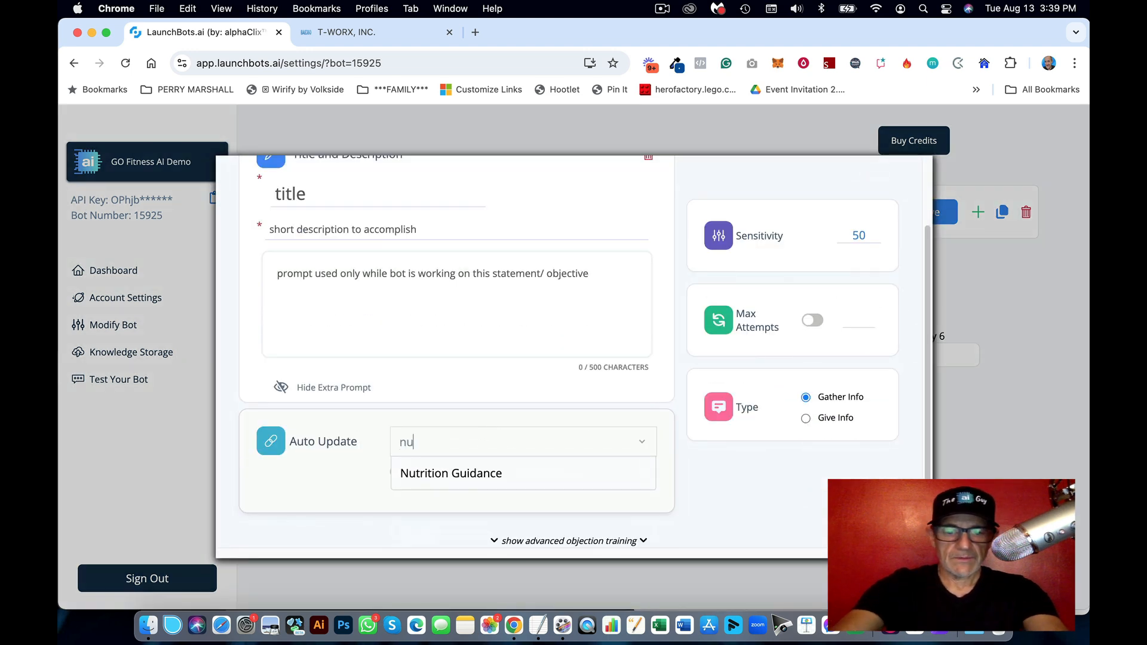
pyautogui.click(456, 476)
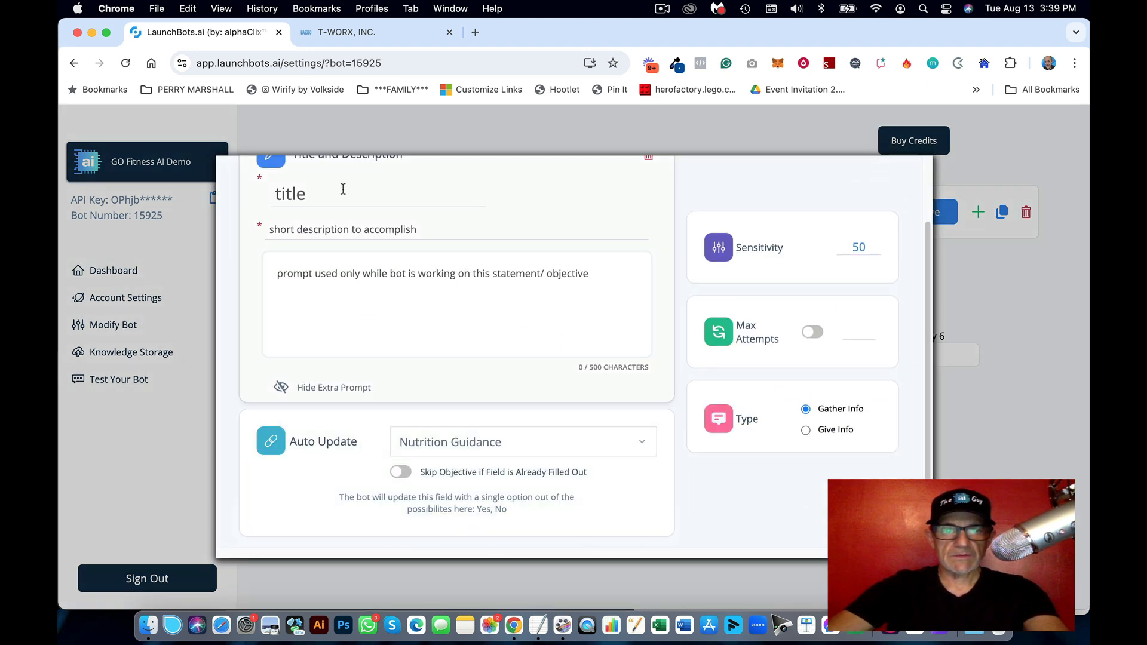
pyautogui.click(410, 190)
pyautogui.press('super+v')
# Step: Paste the nutritional-guidance description line from the notes into the objective
pyautogui.click(536, 621)
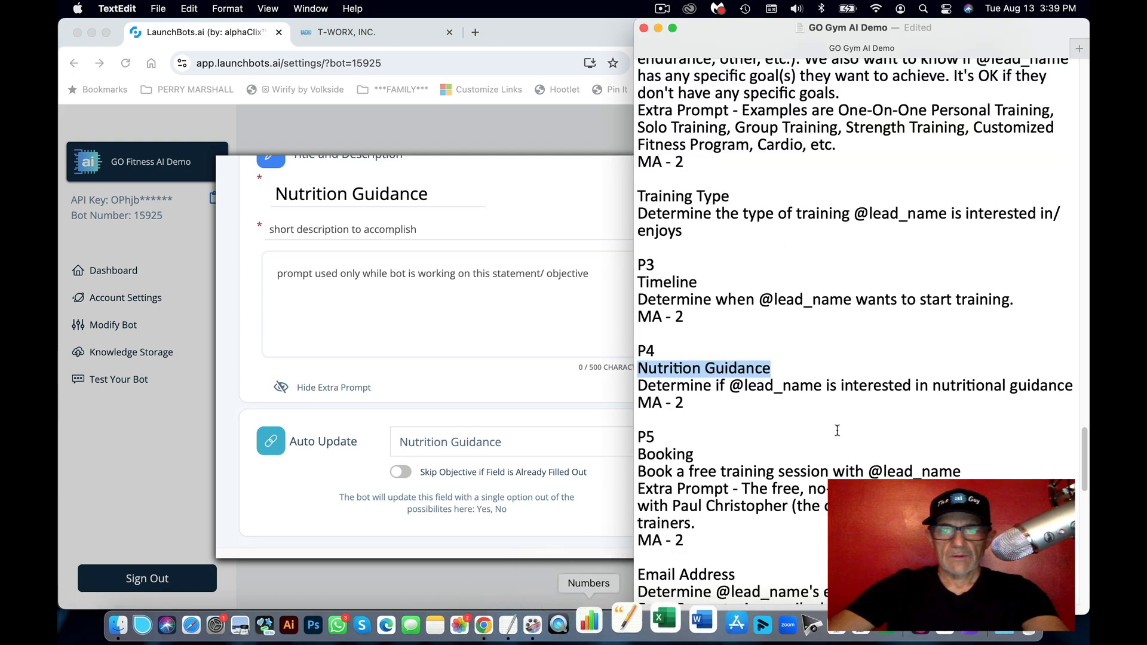
pyautogui.click(890, 387)
pyautogui.moveTo(1071, 385); pyautogui.dragTo(631, 386)
pyautogui.press('super+c')
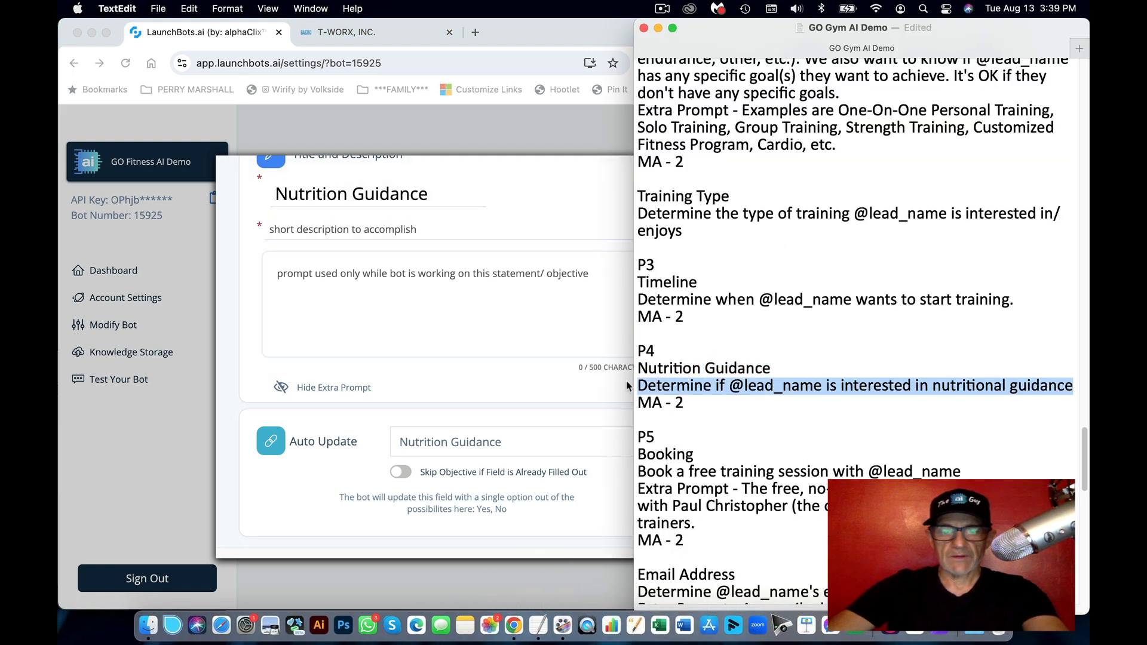
pyautogui.click(420, 262)
pyautogui.press('super+v')
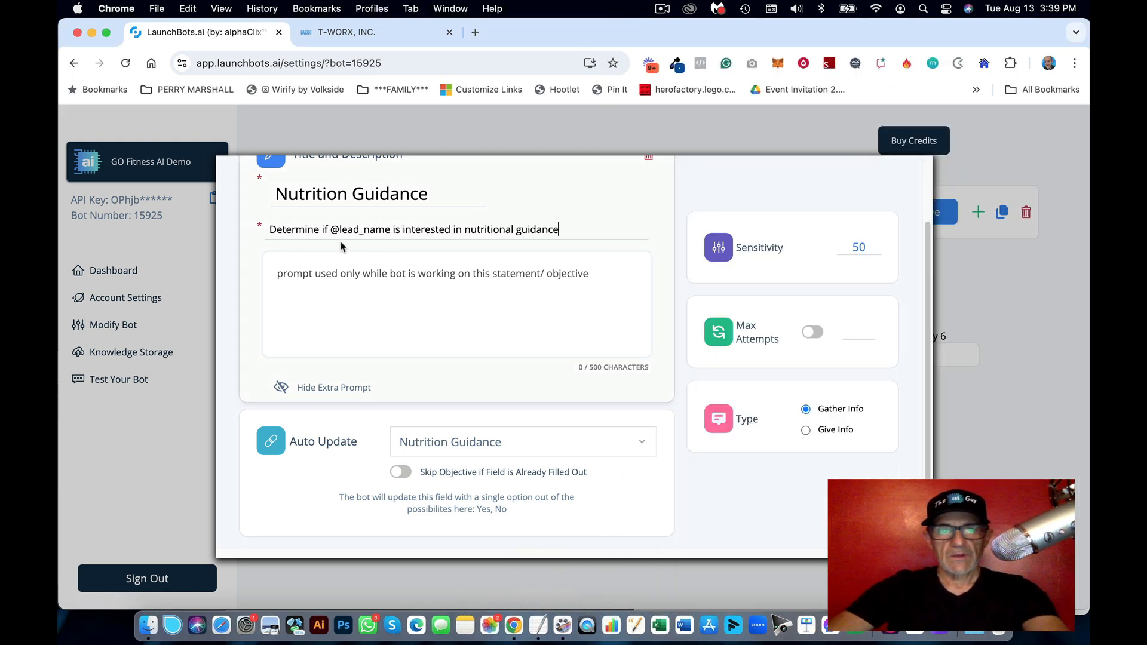
# Step: Turn on the 2-attempt limit for the Nutrition Guidance objective
pyautogui.click(584, 277)
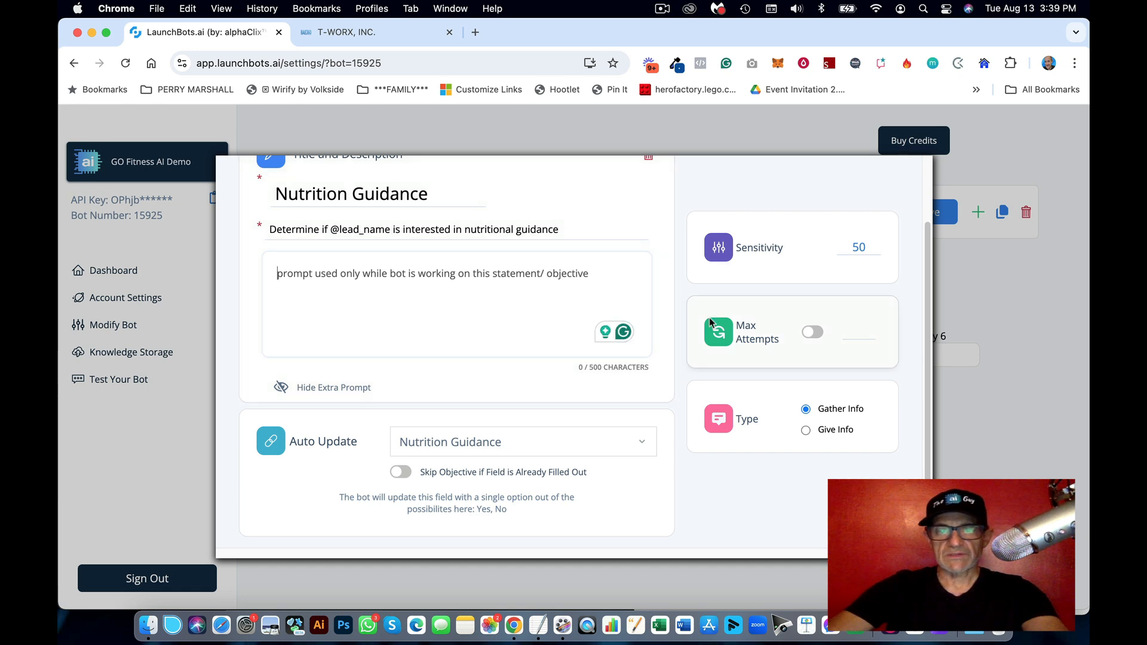
pyautogui.scroll(1, 646, 295)
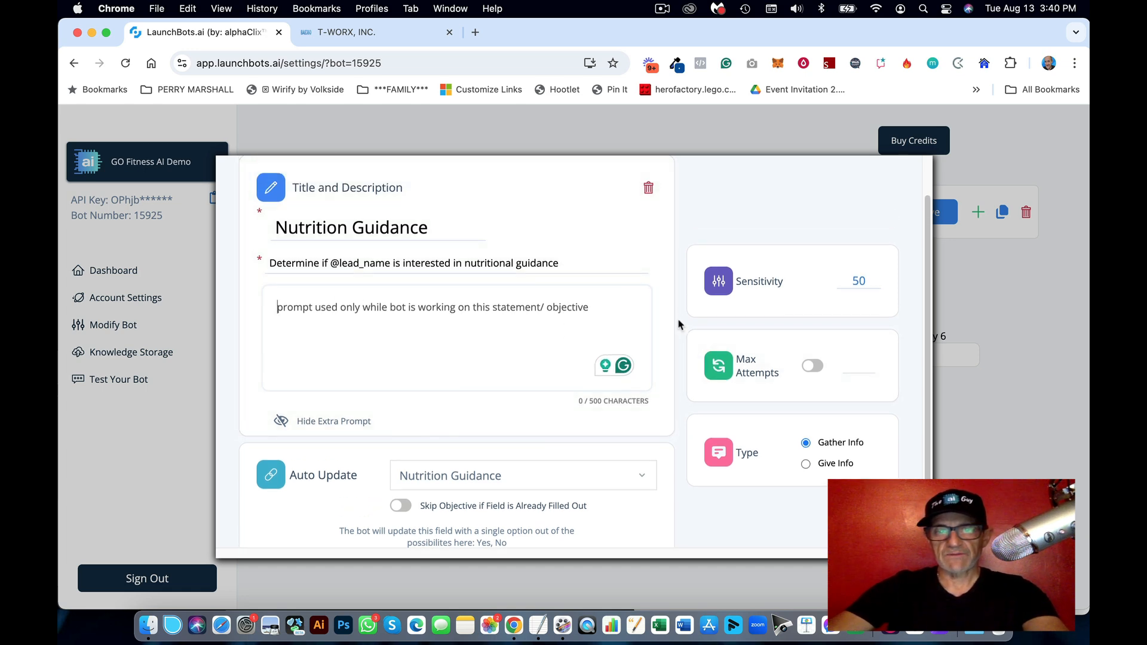
pyautogui.click(813, 365)
pyautogui.scroll(1, 905, 242)
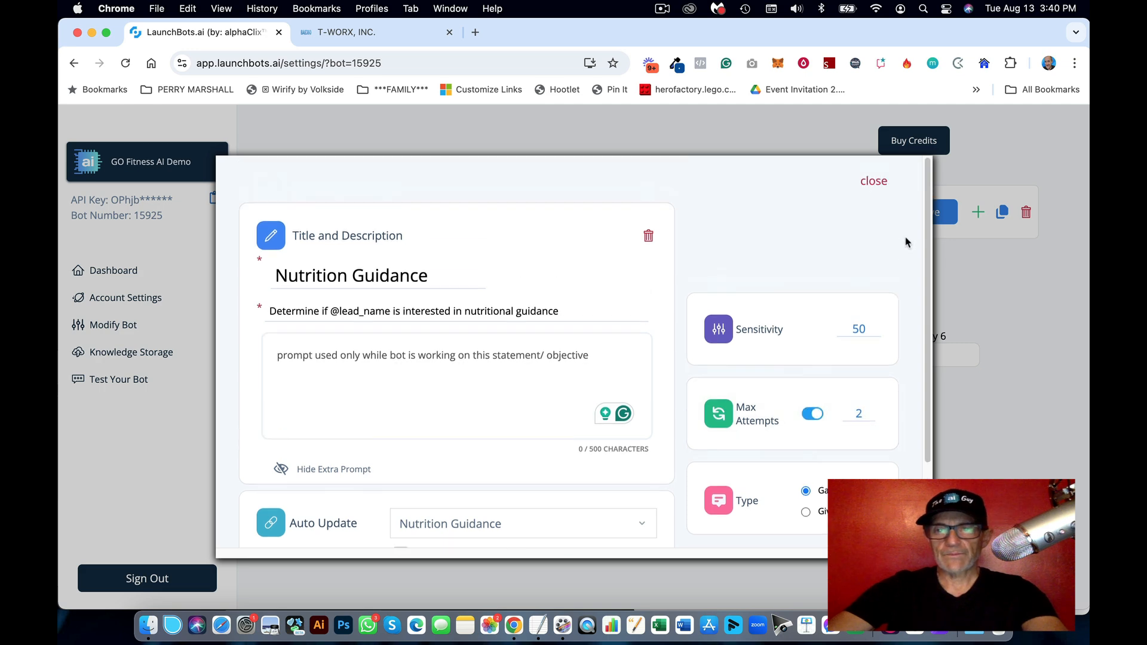
pyautogui.click(875, 182)
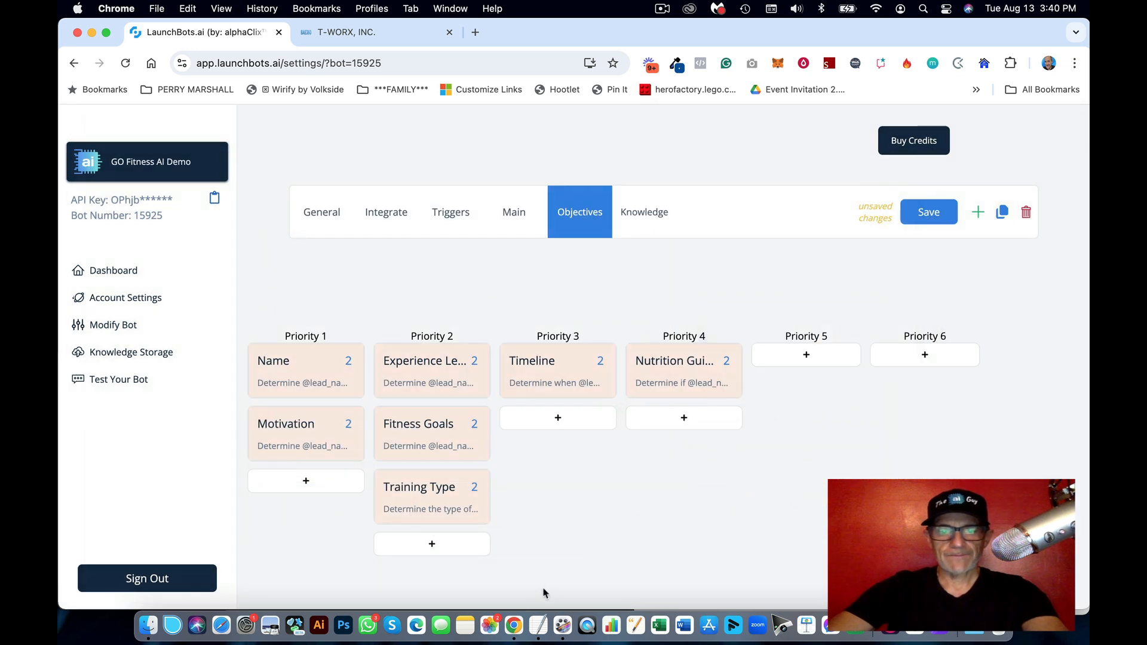
# Step: Add a new Booking objective card under Priority 5 and open it for editing
pyautogui.click(539, 625)
pyautogui.scroll(-5, 865, 379)
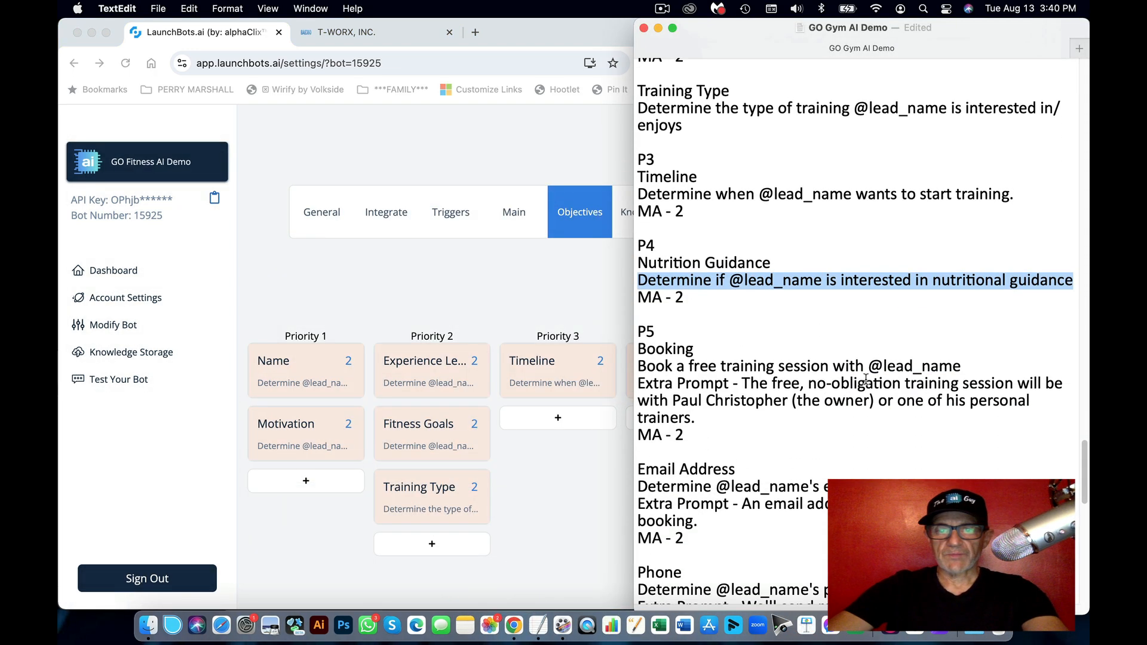
pyautogui.scroll(-2, 866, 379)
pyautogui.doubleClick(711, 286)
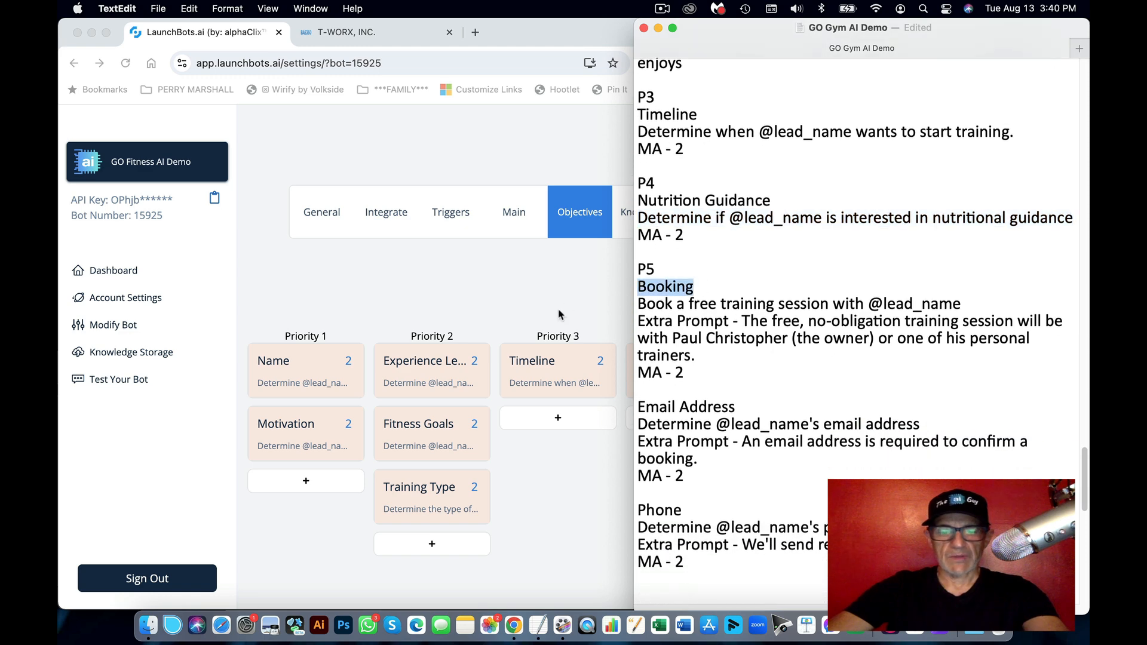
pyautogui.click(587, 327)
pyautogui.click(789, 360)
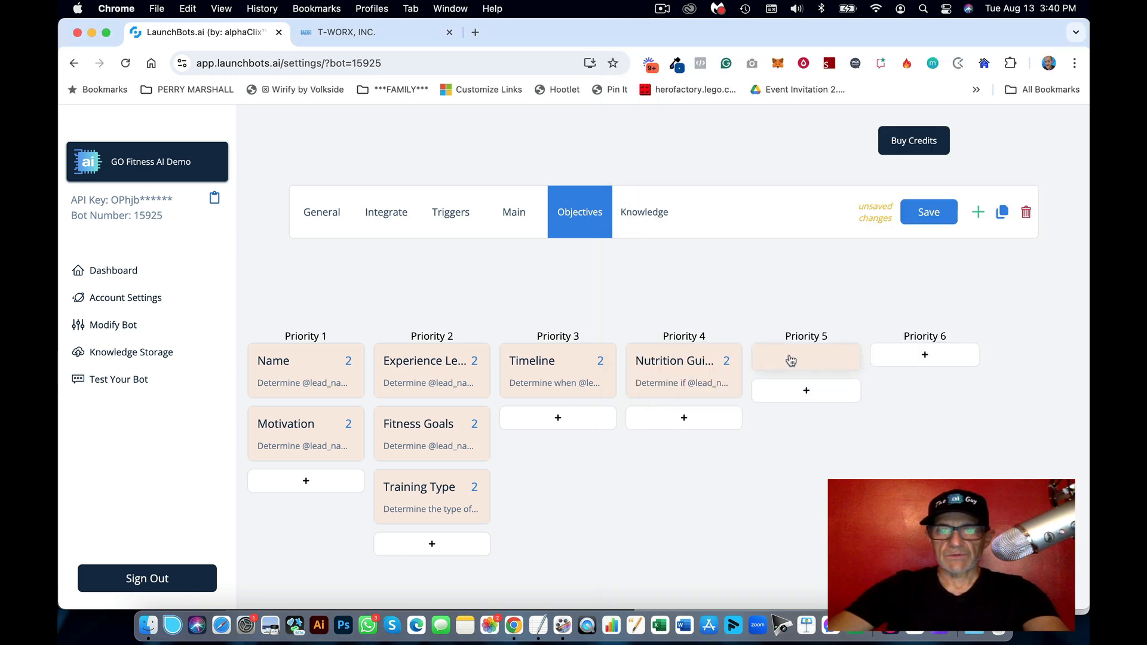
pyautogui.click(755, 361)
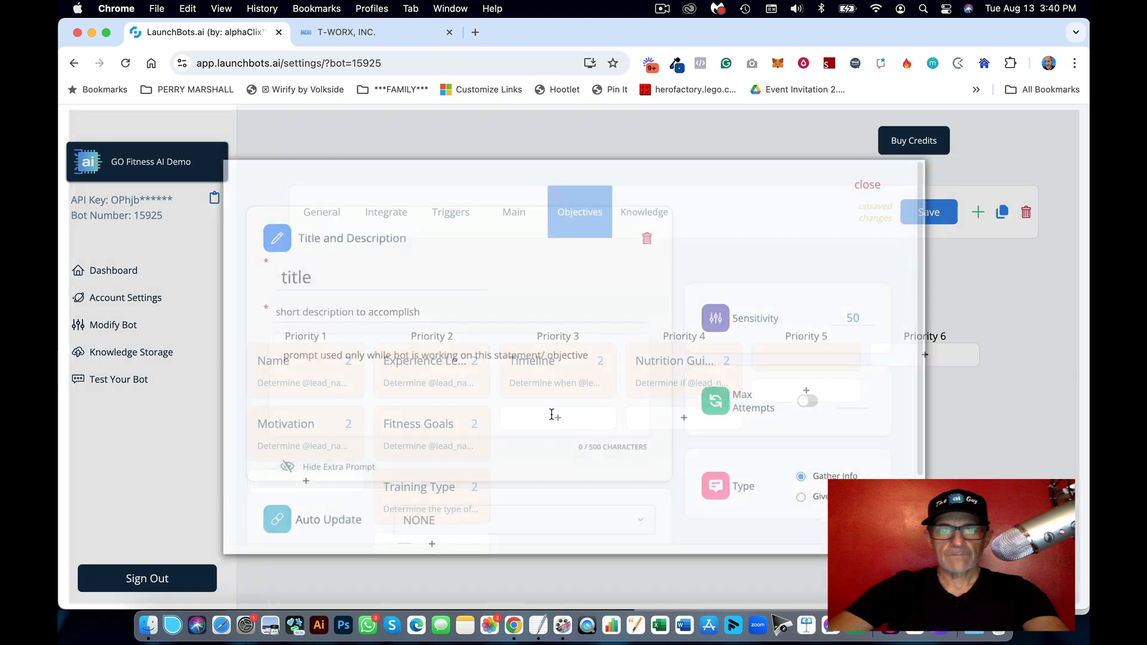
# Step: Make the new objective auto-update the Calendar field
pyautogui.scroll(-2, 624, 434)
pyautogui.click(527, 441)
pyautogui.scroll(-3, 484, 496)
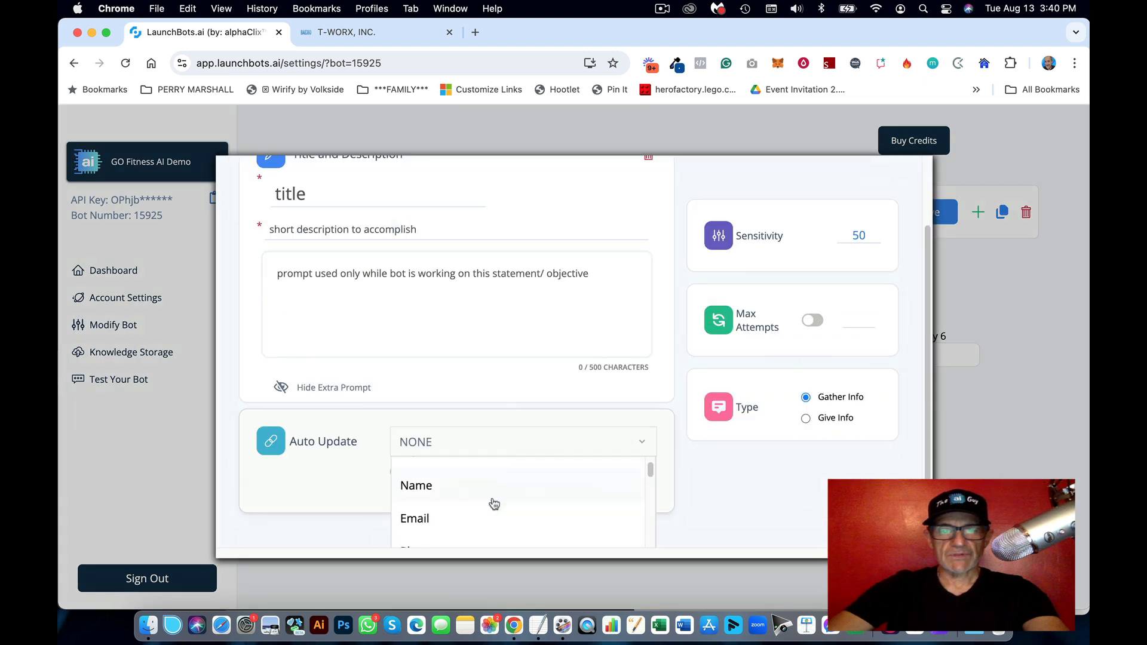
pyautogui.scroll(-2, 496, 503)
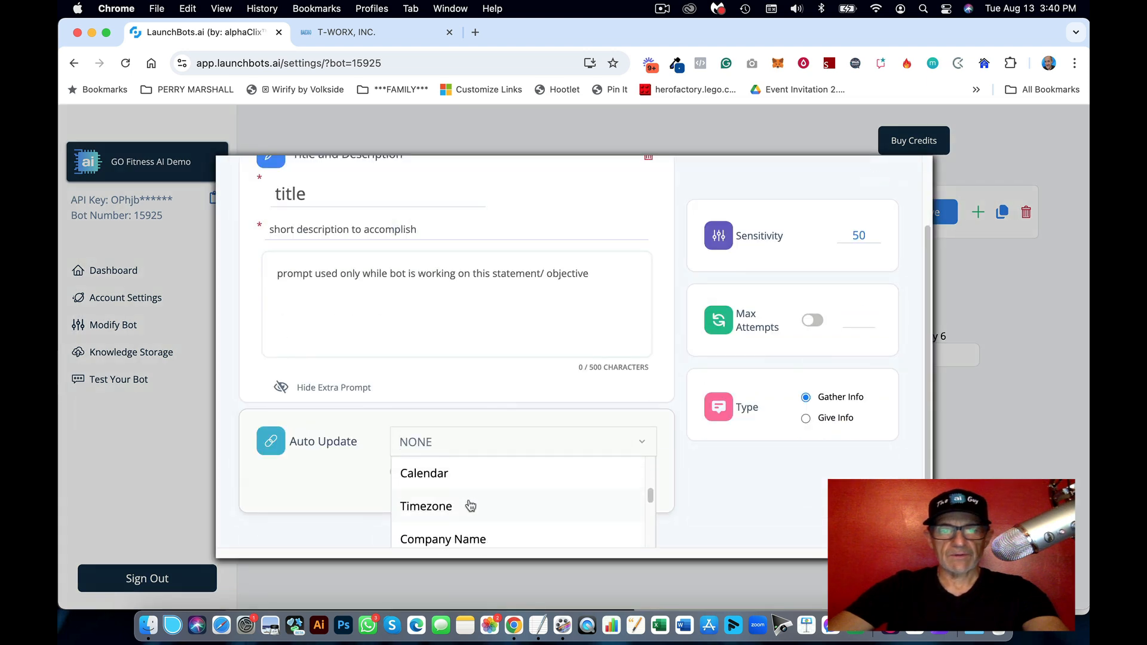
pyautogui.click(459, 468)
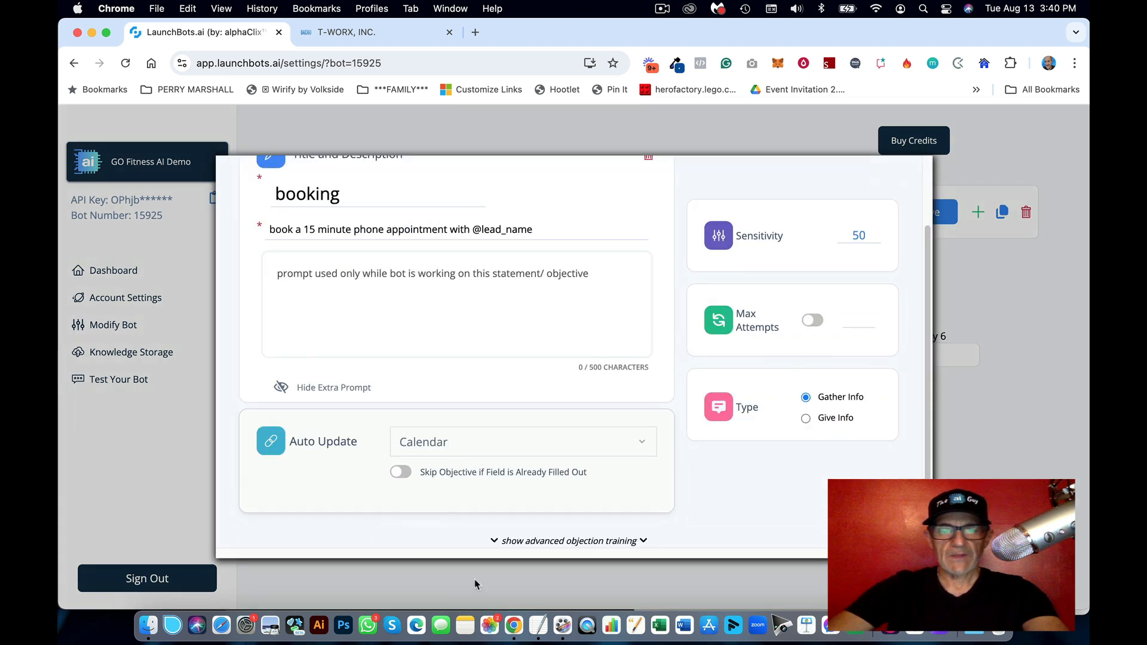
# Step: Paste the GoGym123 calendar ID from the notes into the booking link field
pyautogui.click(541, 628)
pyautogui.scroll(6, 844, 425)
pyautogui.scroll(15, 844, 425)
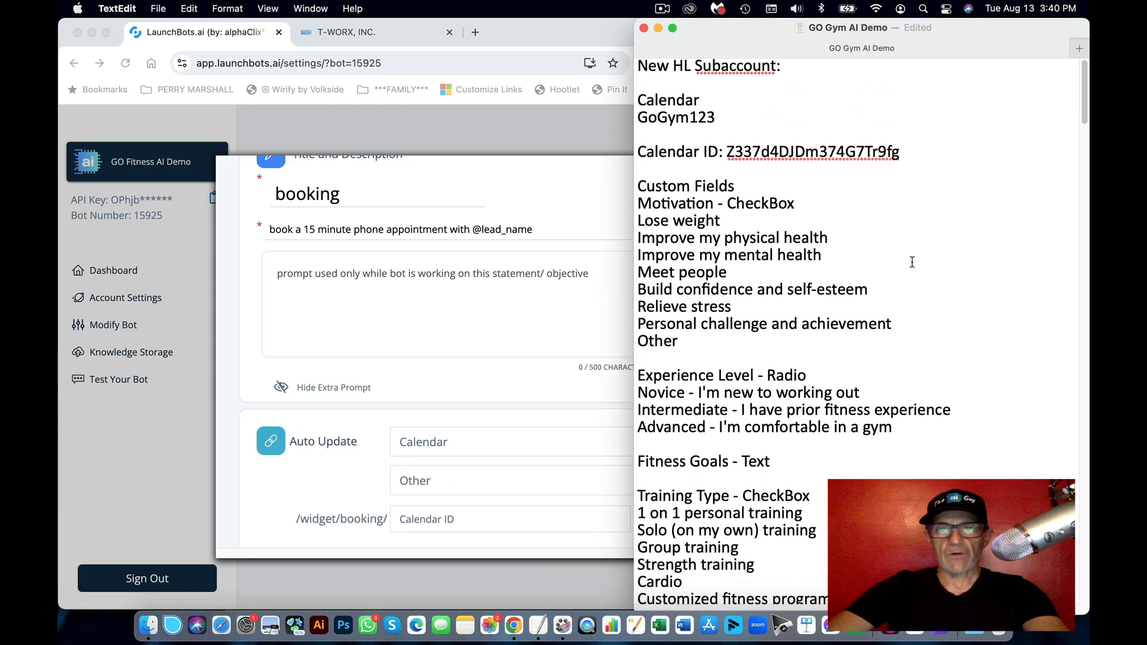
pyautogui.doubleClick(848, 154)
pyautogui.press('super+c')
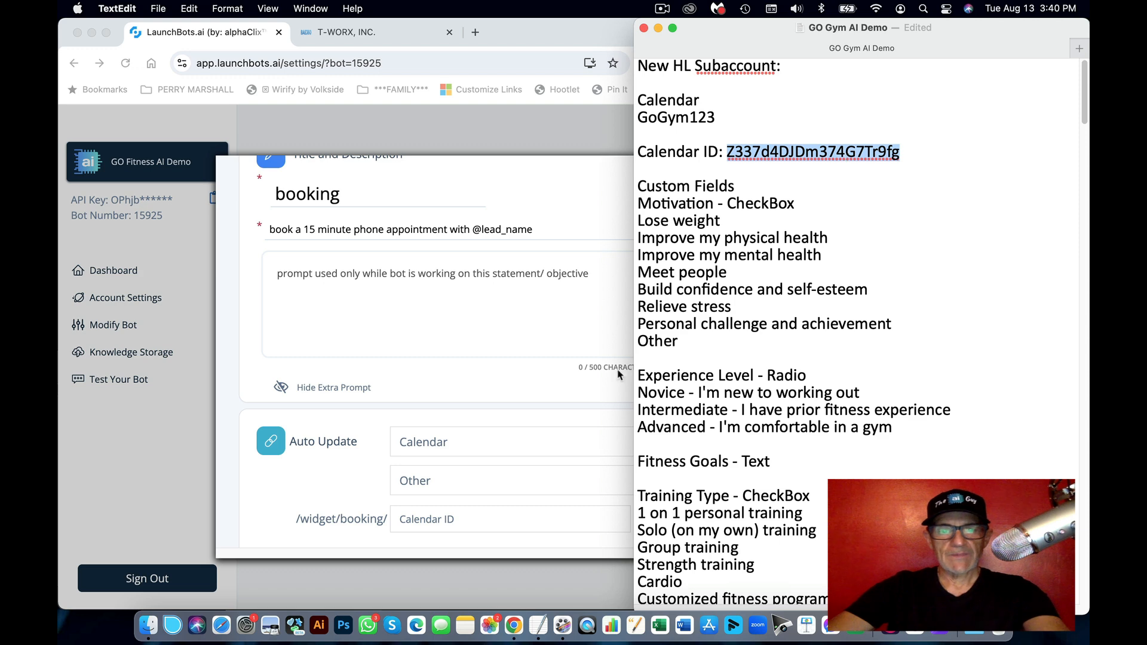
pyautogui.click(564, 387)
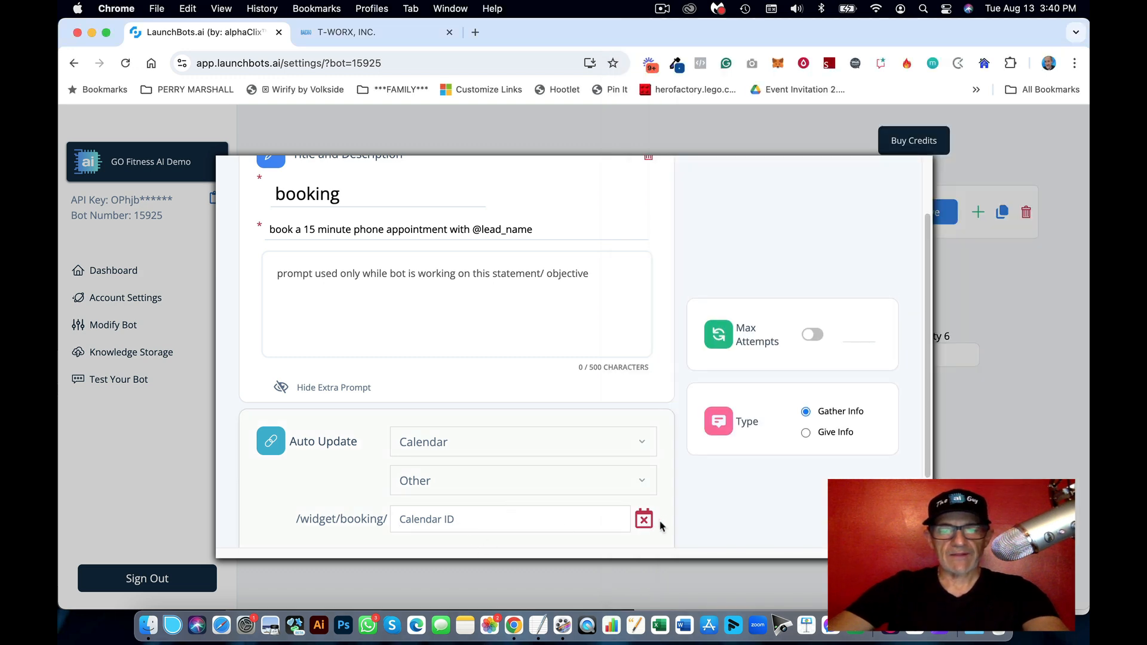
pyautogui.press('super+v')
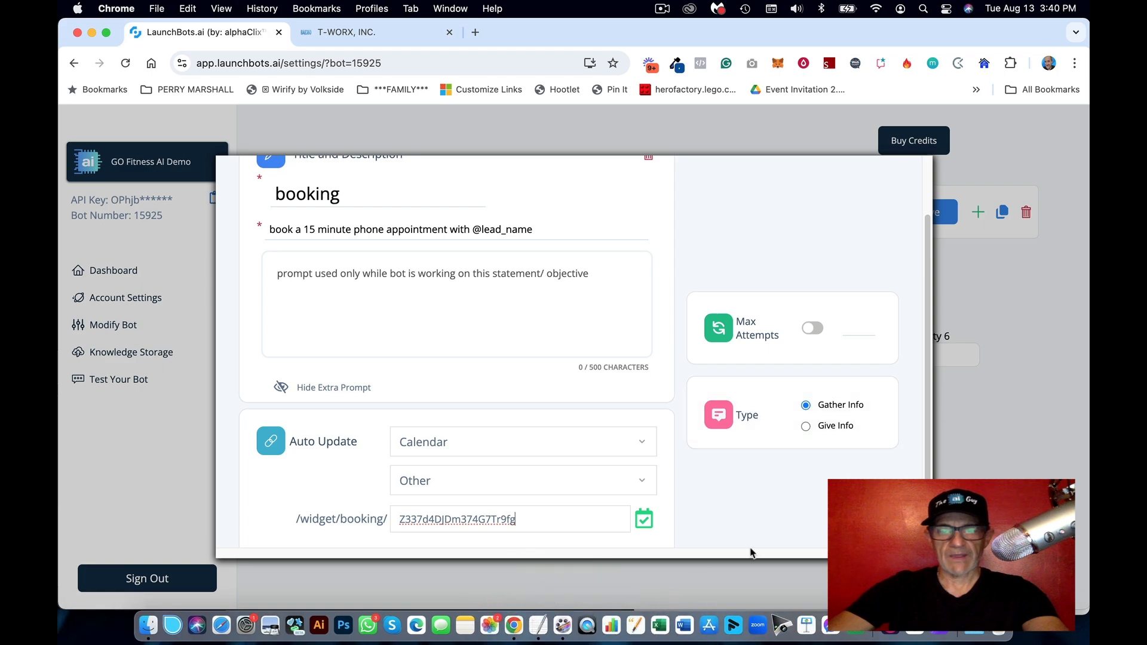
pyautogui.click(538, 625)
# Step: Replace the description with the free training session line and capitalise the title to 'Booking'
pyautogui.scroll(-15, 877, 370)
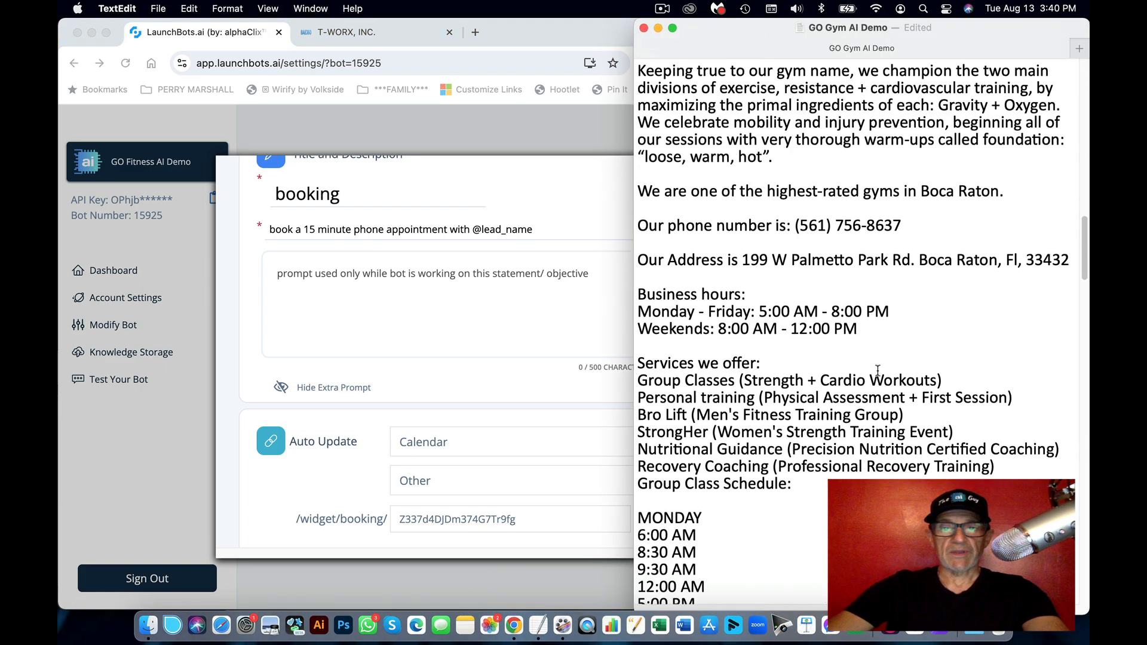
pyautogui.scroll(-20, 877, 370)
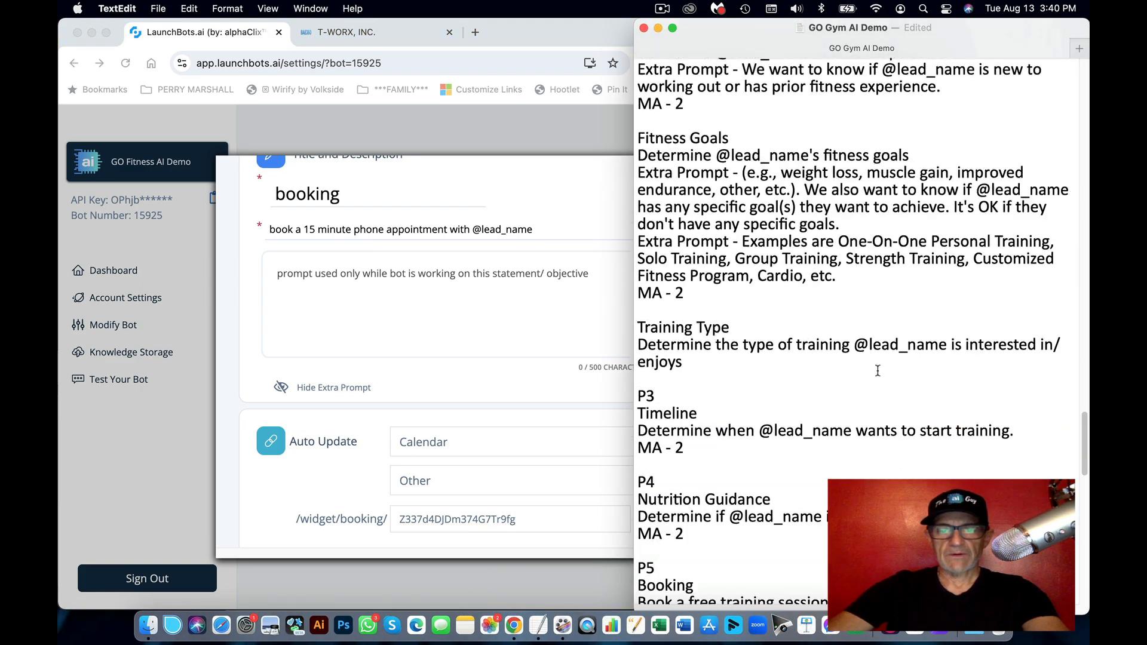
pyautogui.scroll(-2, 877, 370)
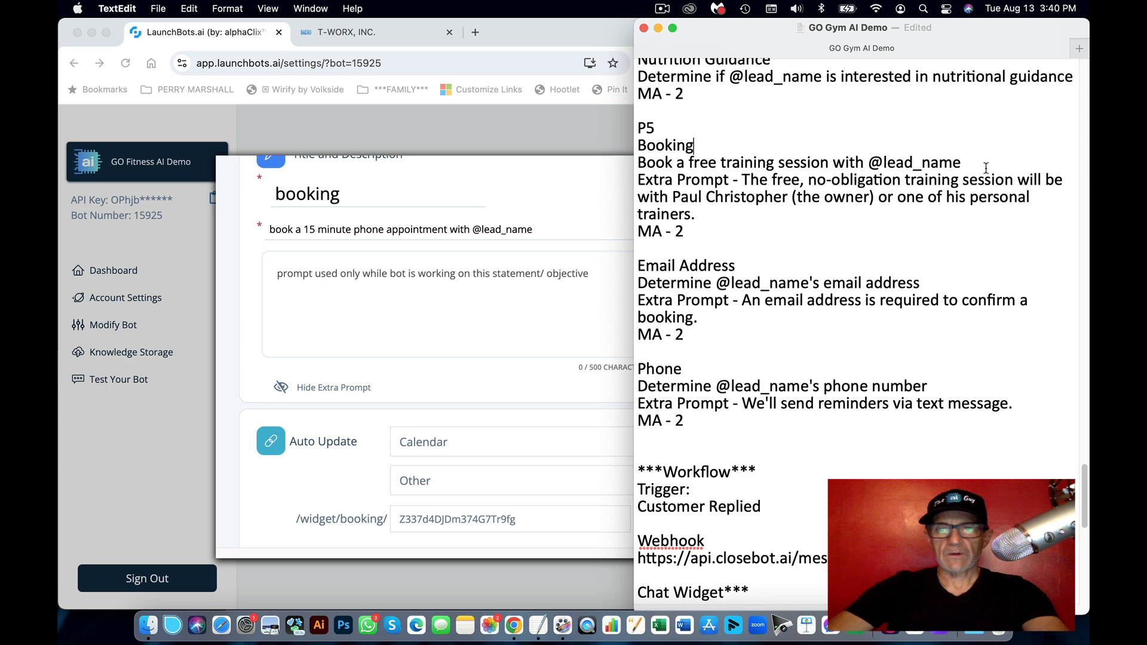
pyautogui.moveTo(986, 167); pyautogui.dragTo(636, 165)
pyautogui.press('super+c')
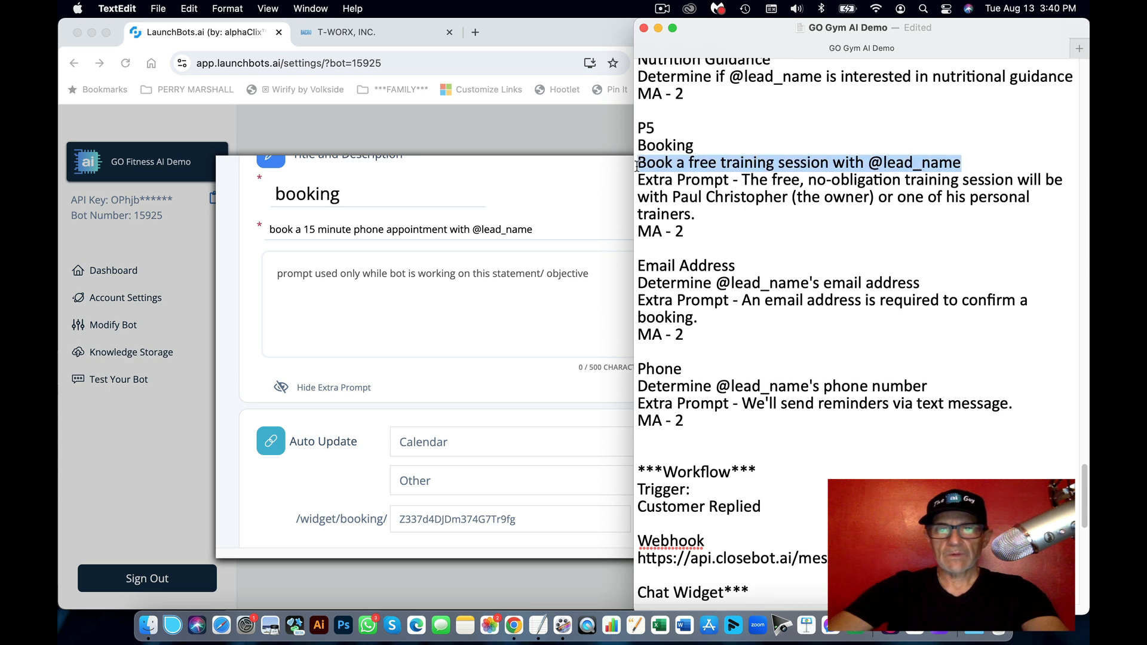
pyautogui.click(352, 236)
pyautogui.press('super+a')
pyautogui.press('super+v')
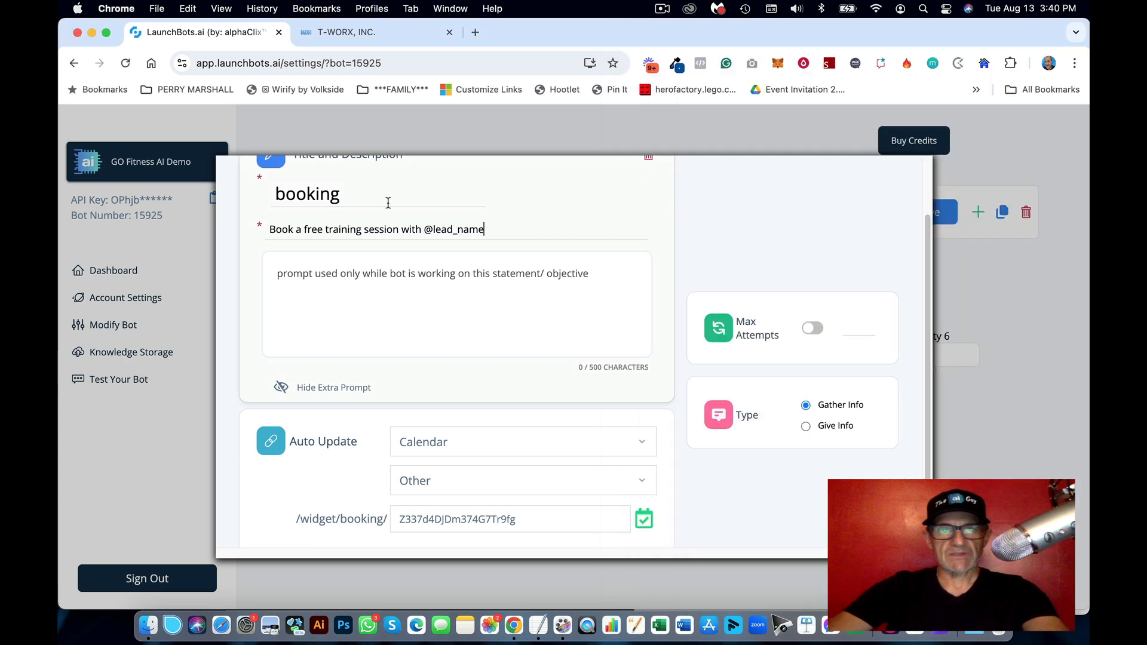
pyautogui.moveTo(290, 196); pyautogui.dragTo(251, 192)
pyautogui.write('B')
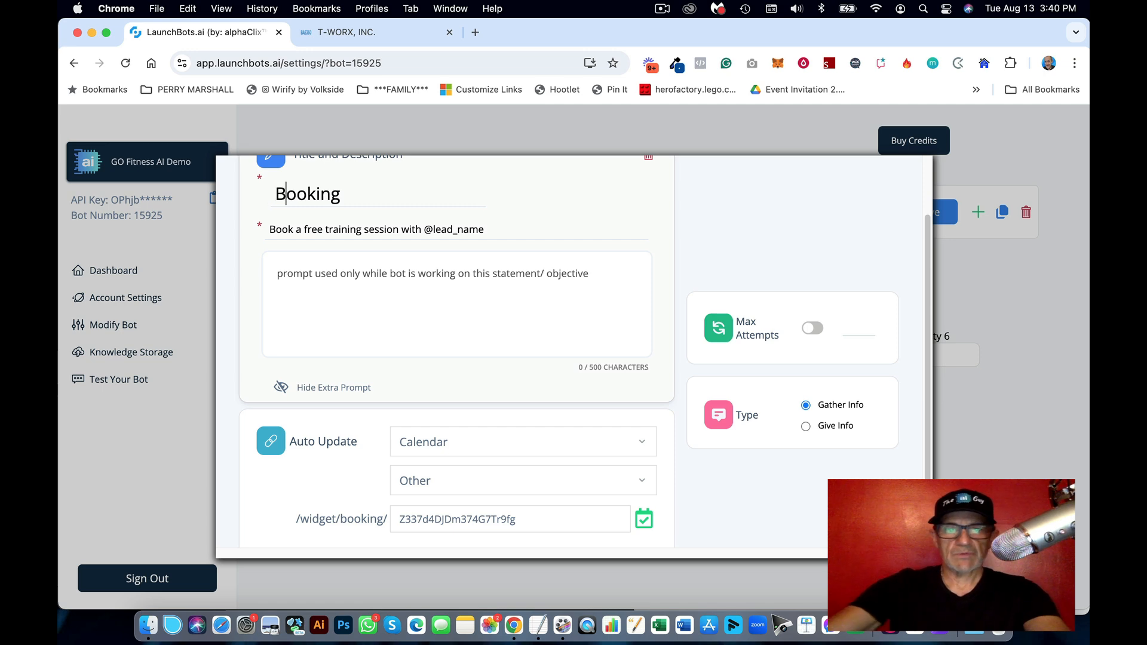
# Step: Paste the owner-or-trainer sentence from the notes as the Booking extra prompt
pyautogui.click(538, 624)
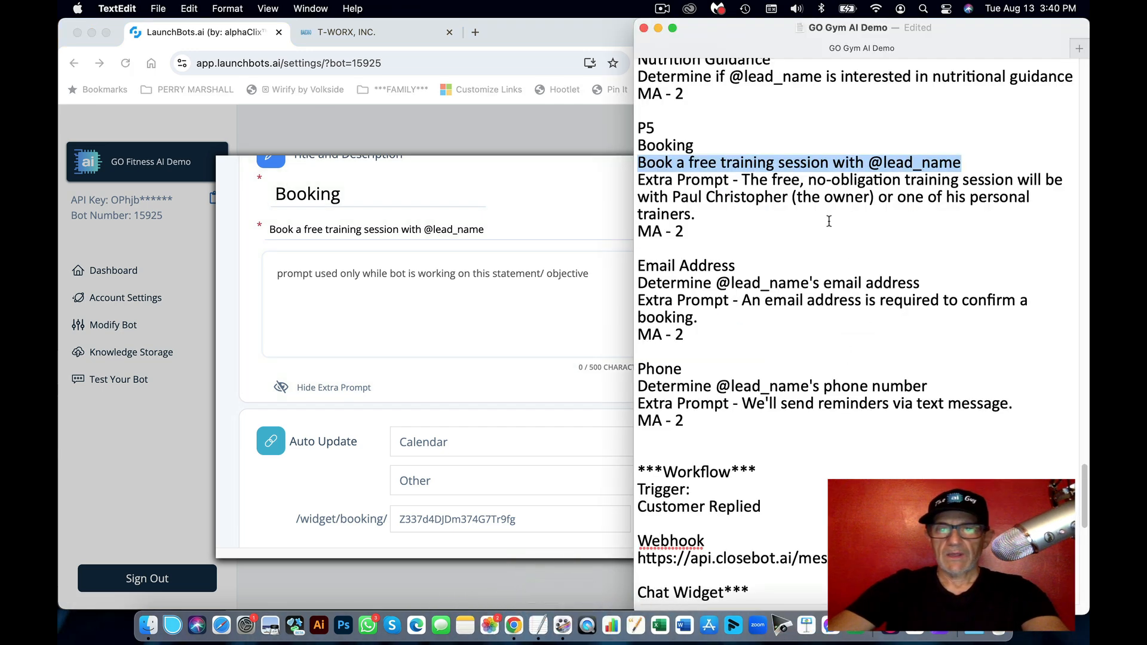
pyautogui.click(785, 199)
pyautogui.moveTo(697, 214); pyautogui.dragTo(745, 183)
pyautogui.press('super+c')
pyautogui.click(456, 274)
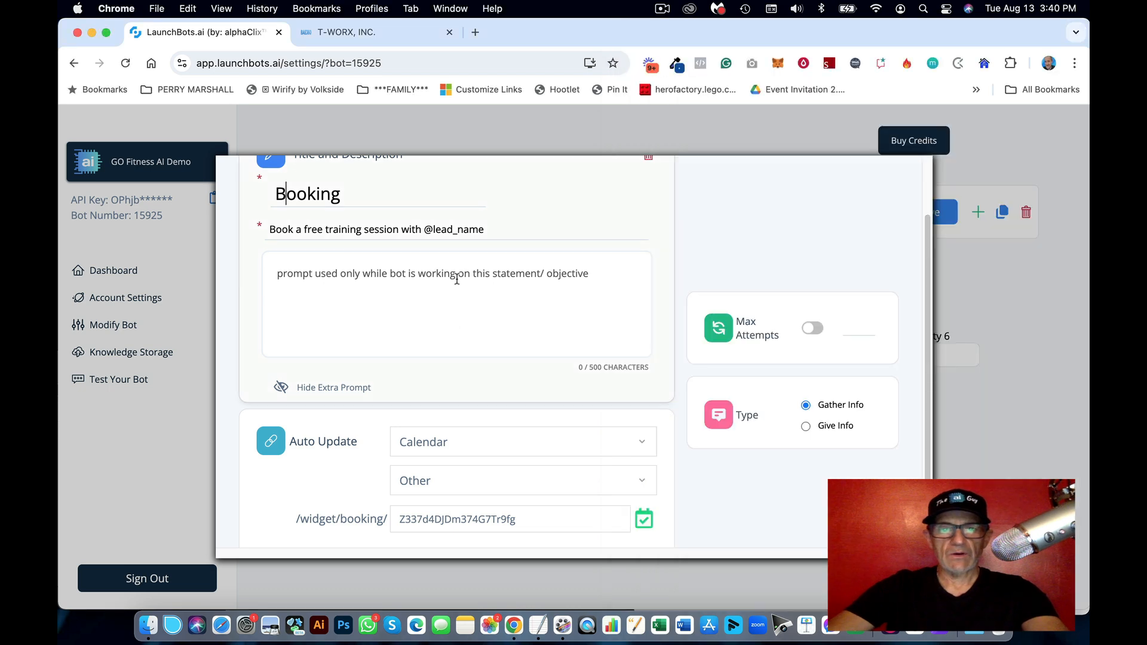
pyautogui.press('super+v')
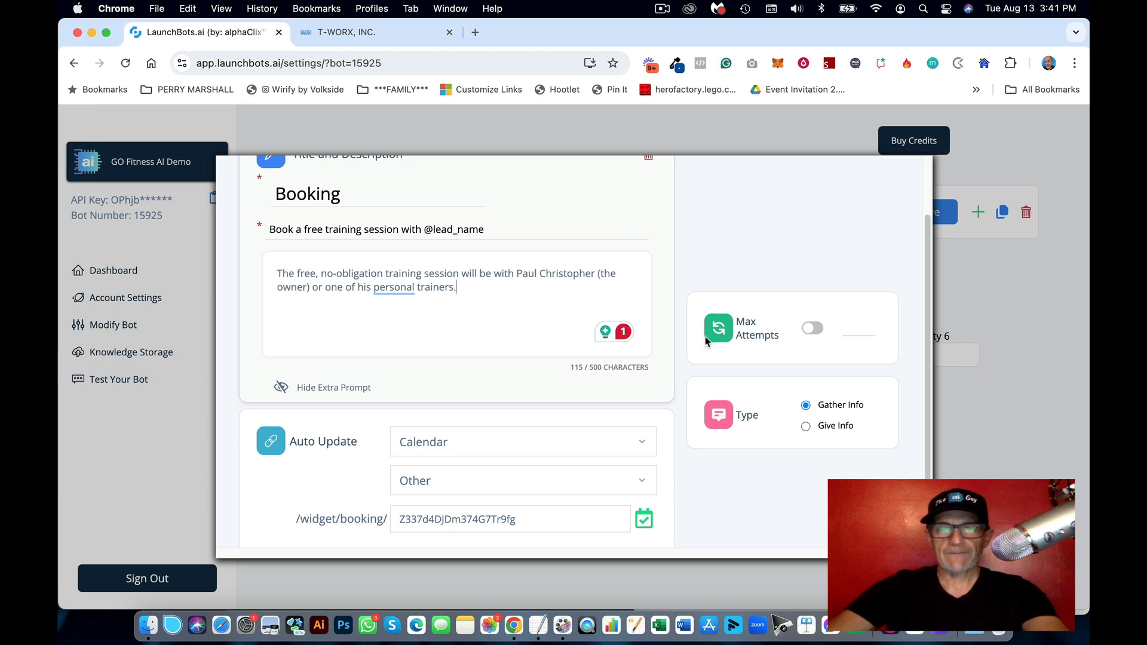
# Step: Turn on the max attempts limit of 2 and close the Booking objective
pyautogui.scroll(3, 705, 335)
pyautogui.click(811, 409)
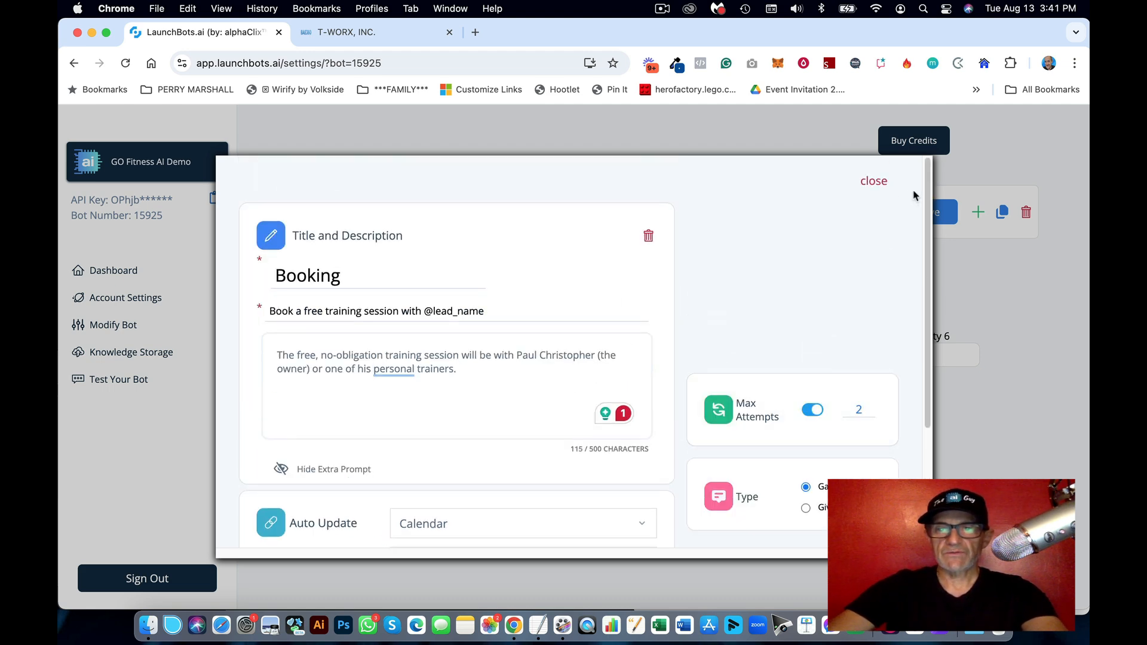
pyautogui.click(876, 181)
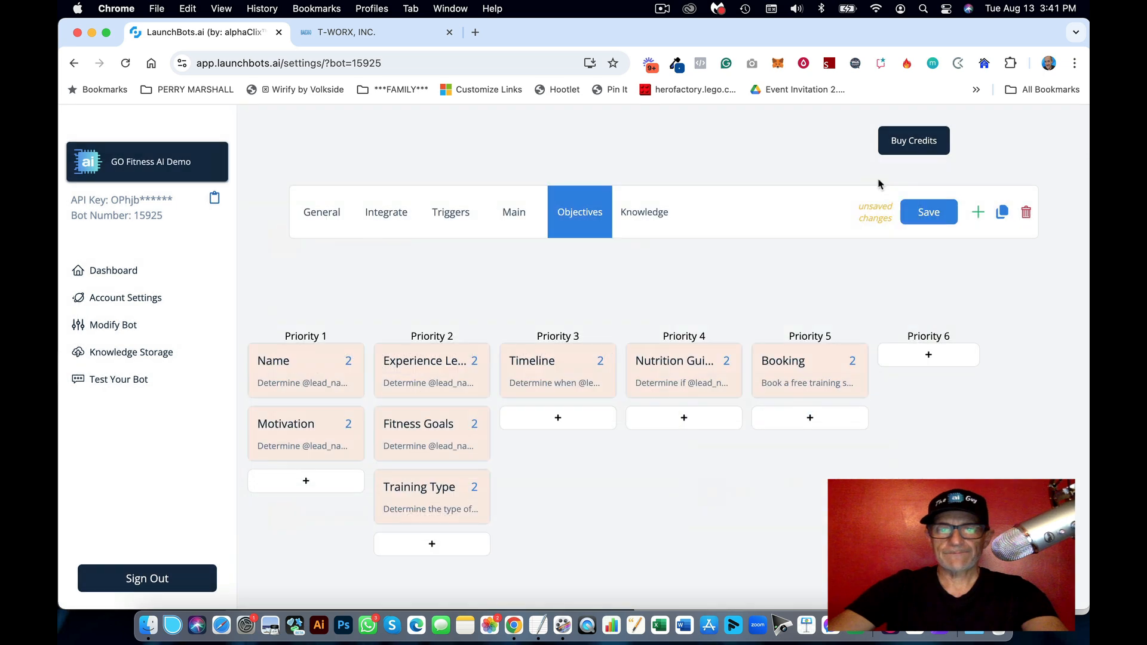
# Step: Add another Priority 5 objective and set it to auto-update the Email field
pyautogui.click(540, 616)
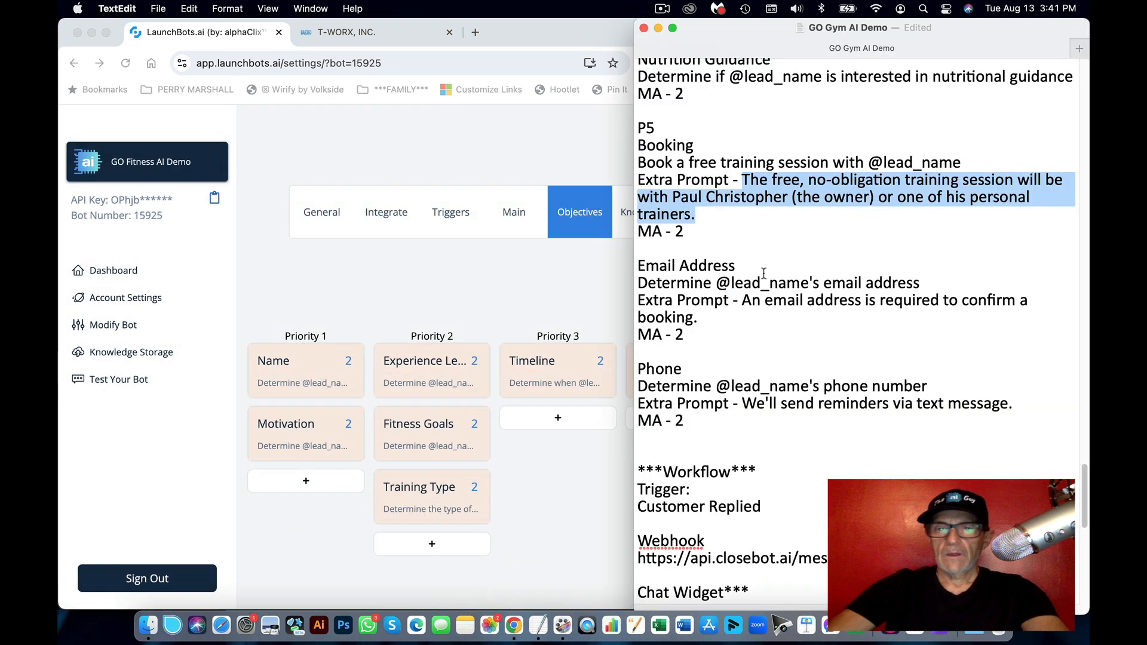
pyautogui.moveTo(749, 263); pyautogui.dragTo(625, 263)
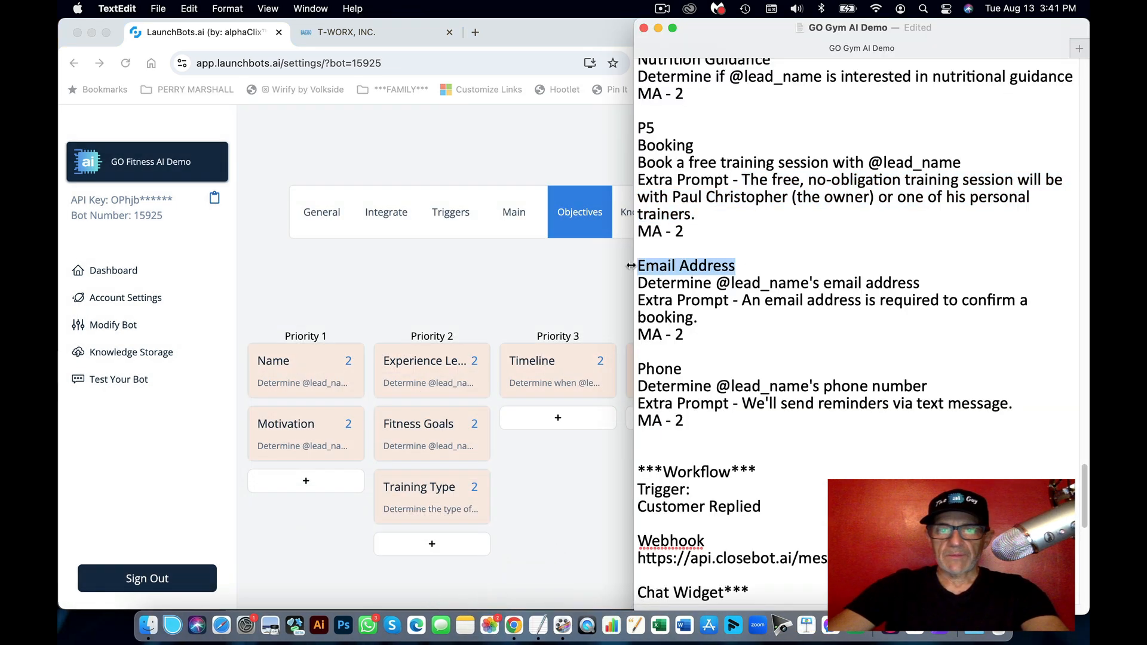
pyautogui.click(610, 296)
pyautogui.click(808, 420)
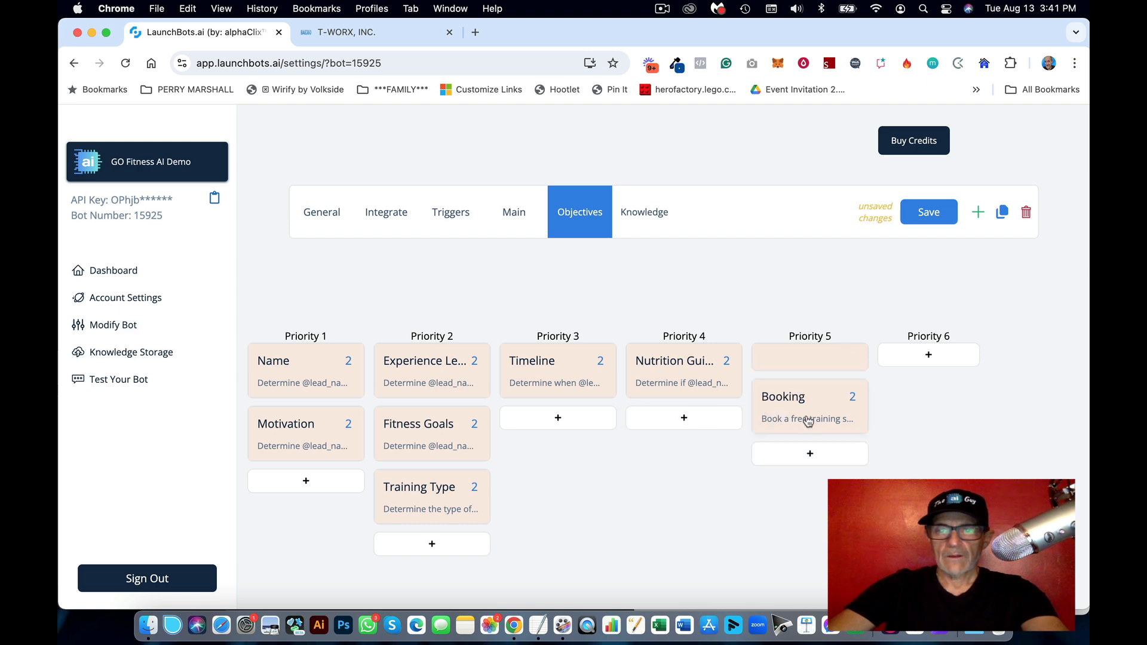
pyautogui.click(818, 363)
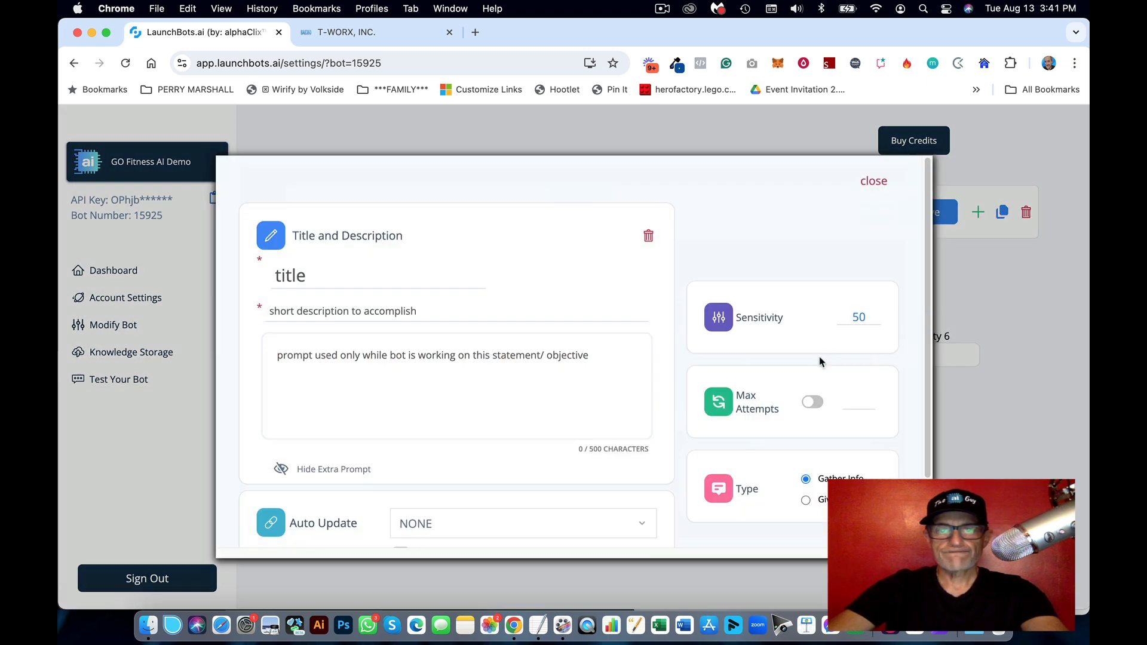
pyautogui.scroll(-2, 535, 448)
pyautogui.click(535, 448)
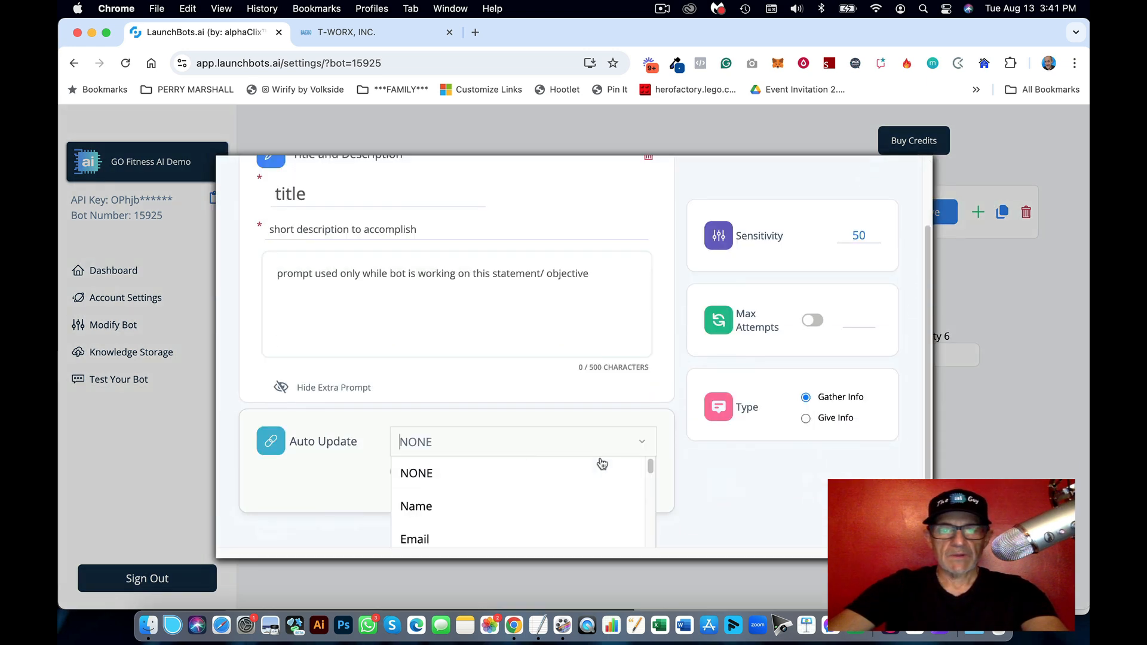
pyautogui.scroll(-2, 595, 471)
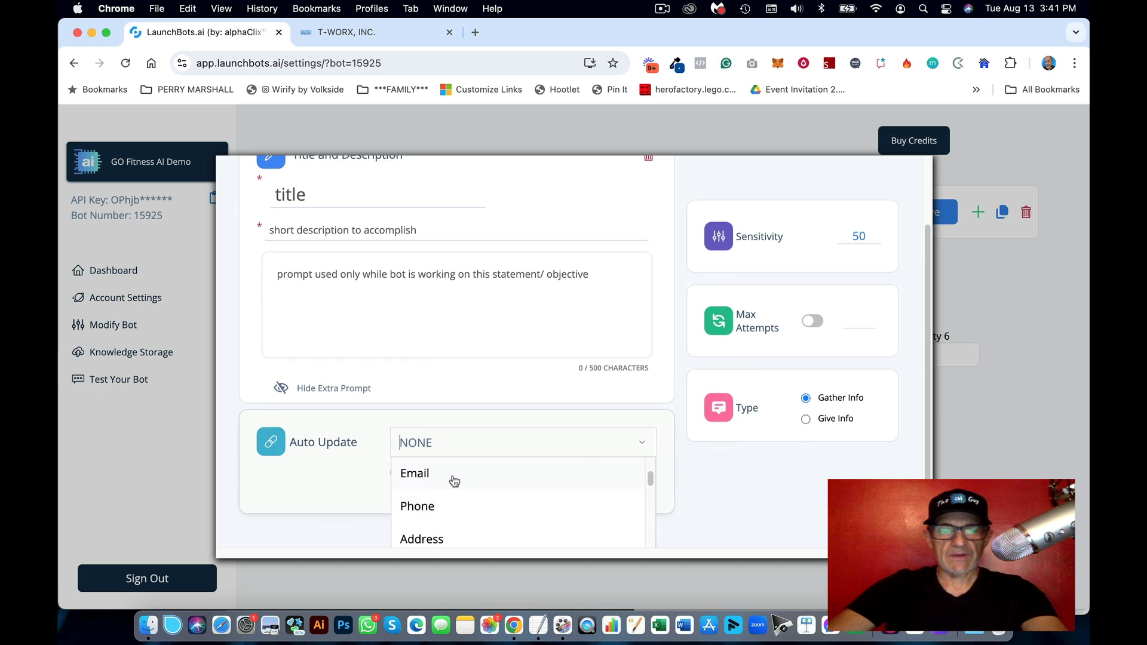
pyautogui.click(453, 479)
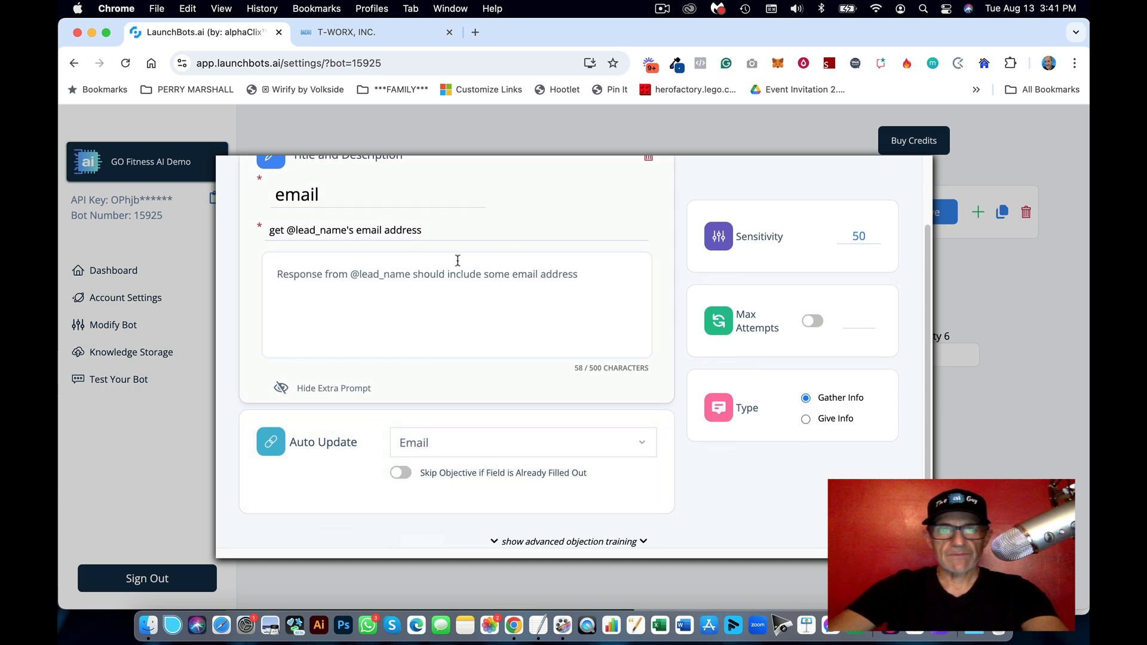
# Step: Replace the objective's description with the email description line from the notes
pyautogui.click(538, 625)
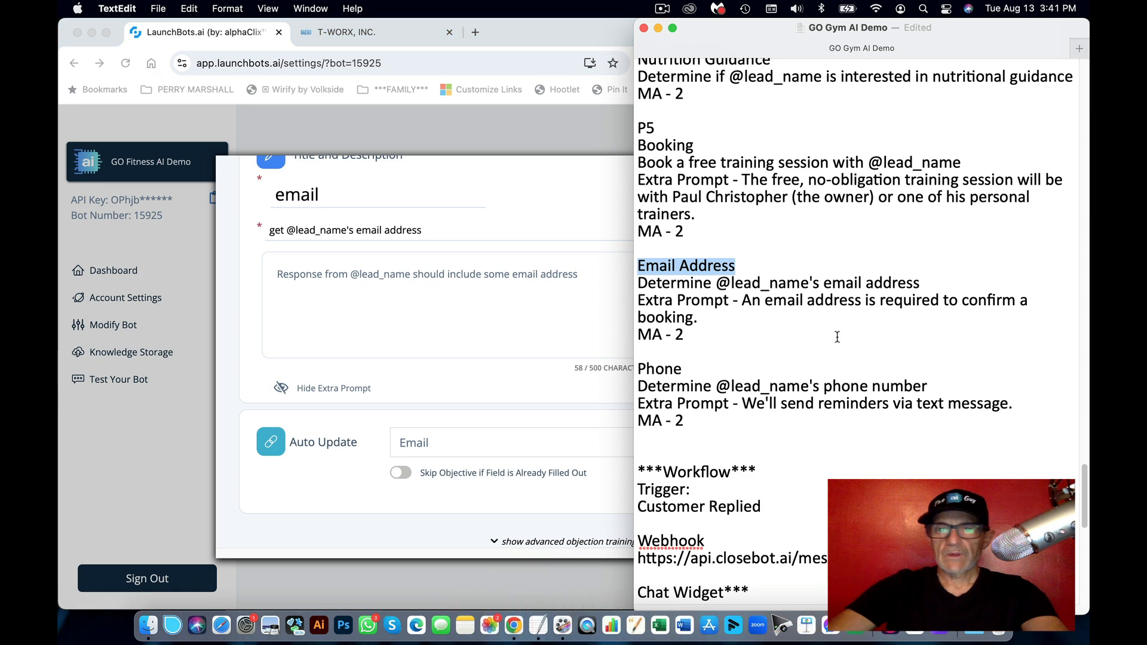
pyautogui.moveTo(948, 279); pyautogui.dragTo(637, 282)
pyautogui.press('super+c')
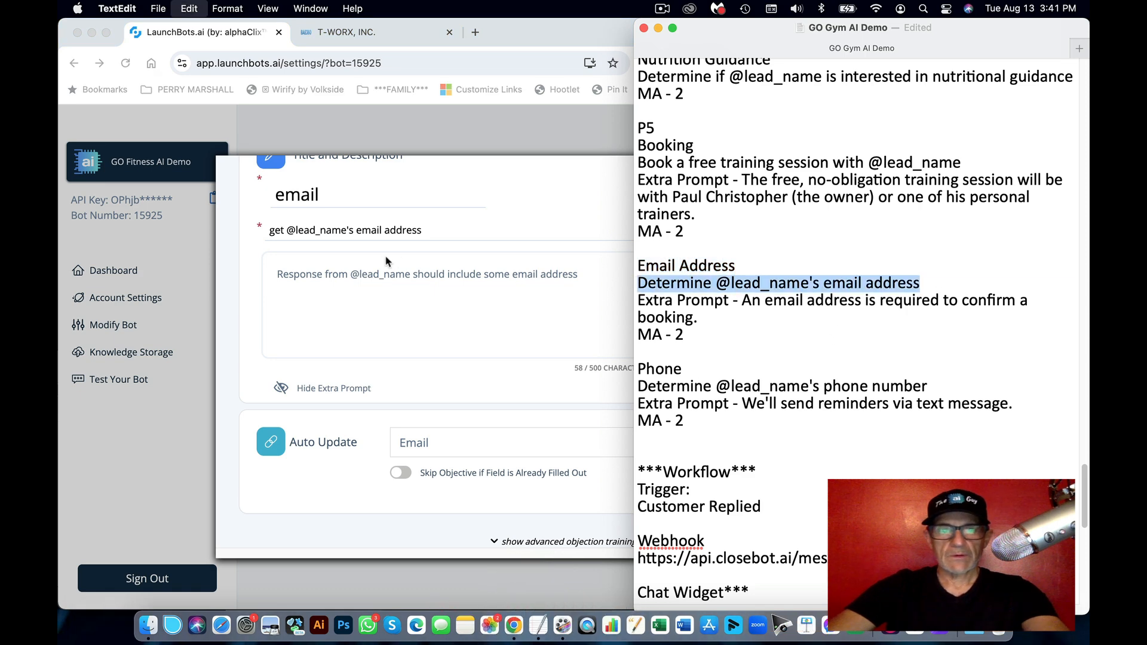
pyautogui.click(380, 251)
pyautogui.tripleClick(369, 235)
pyautogui.press('super+v')
# Step: Retitle the objective 'Email Address'
pyautogui.moveTo(286, 197); pyautogui.dragTo(269, 200)
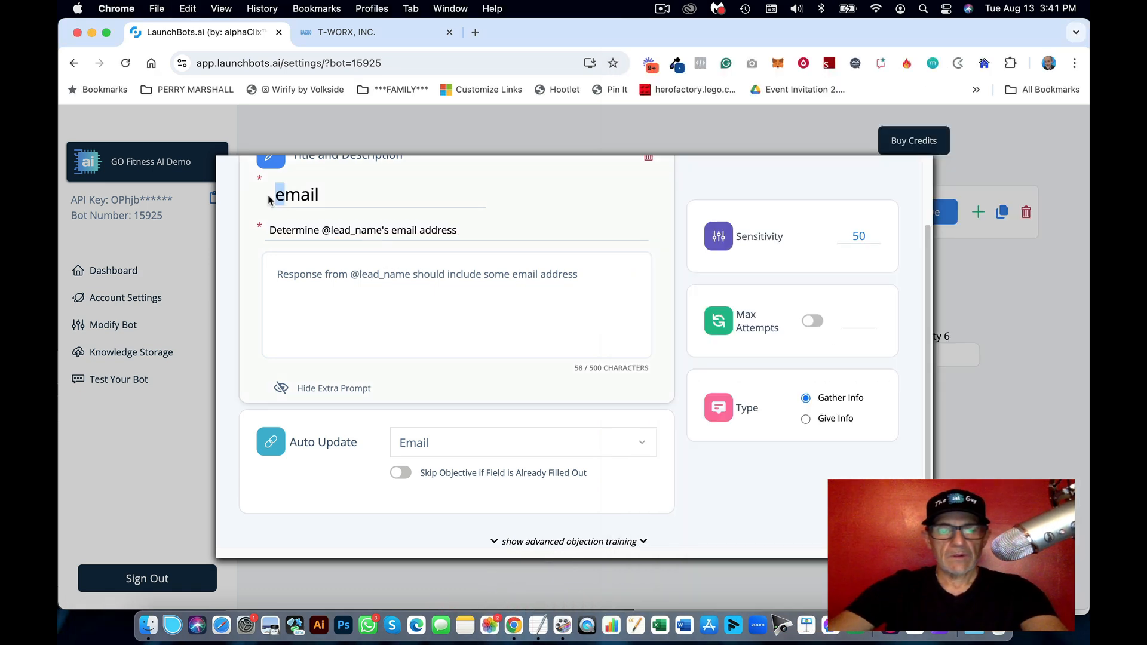
pyautogui.write('E')
pyautogui.press('super+Right')
pyautogui.write('a')
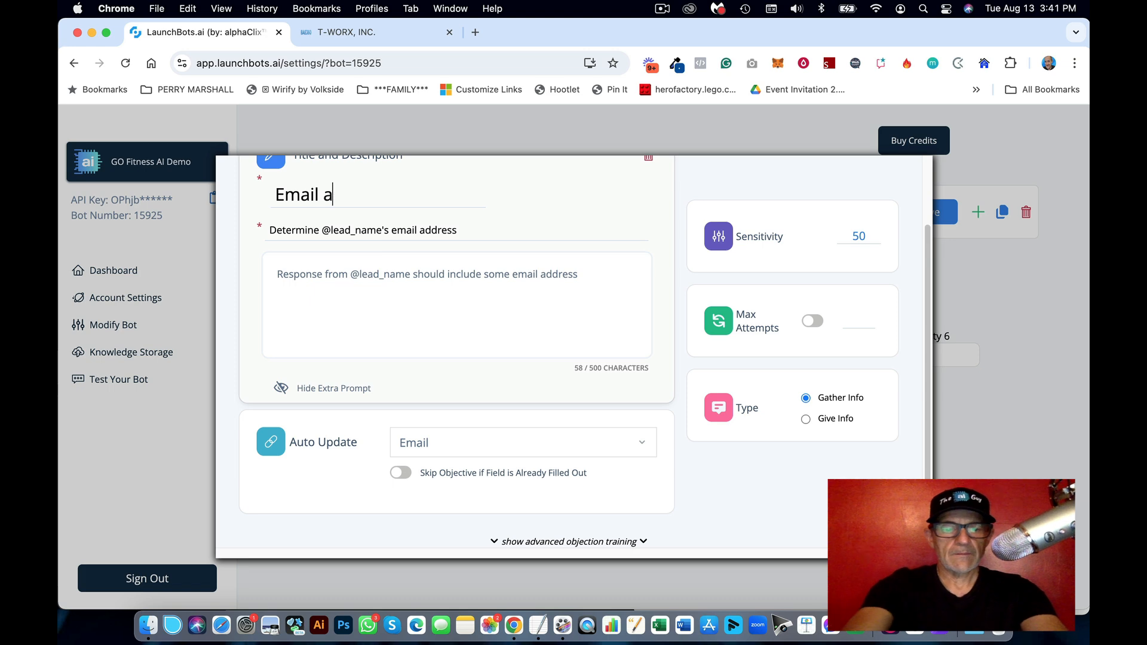
pyautogui.write('ddress')
pyautogui.press('Left')
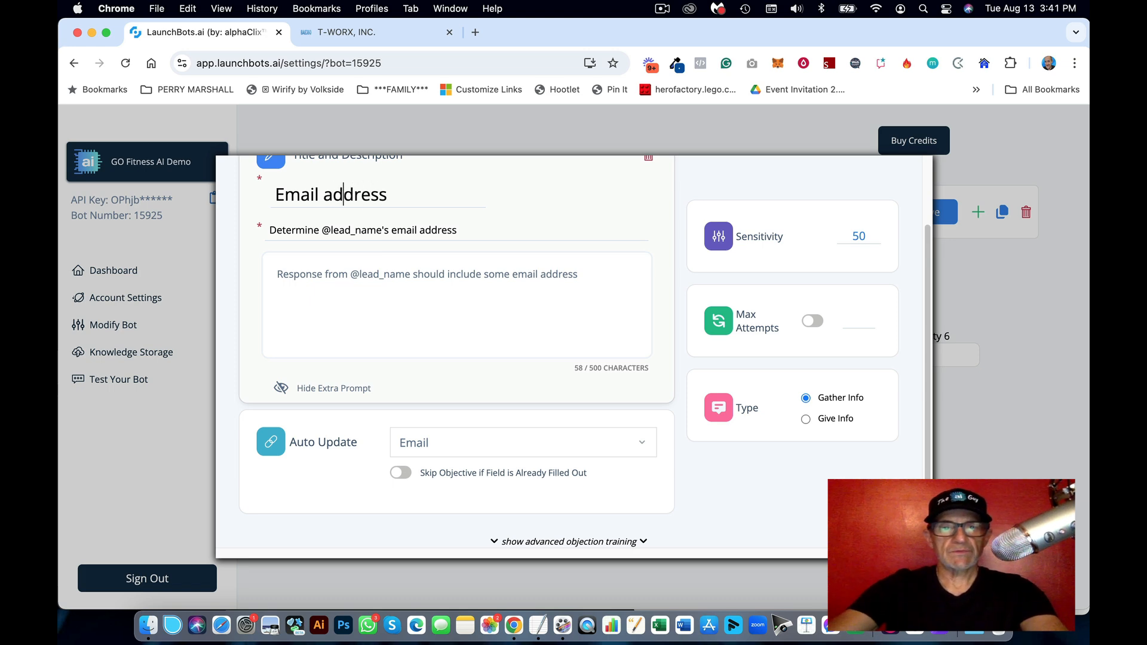
pyautogui.press('BackSpace')
pyautogui.write('A')
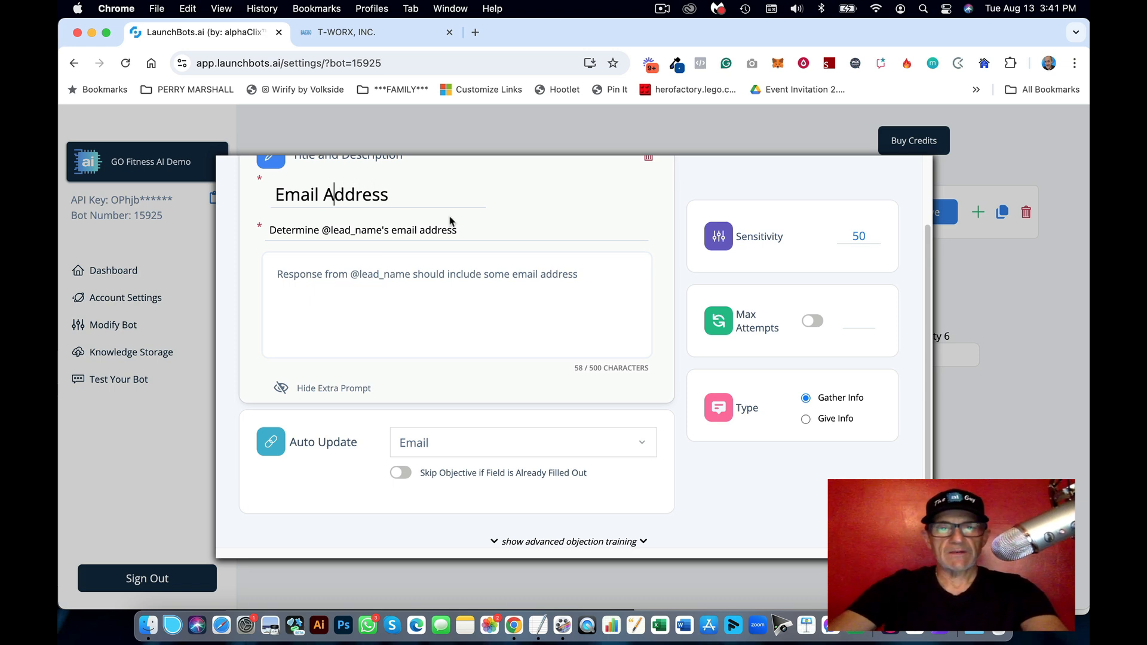
# Step: Paste the booking-confirmation email sentence from the notes as the extra prompt
pyautogui.click(538, 625)
pyautogui.click(853, 300)
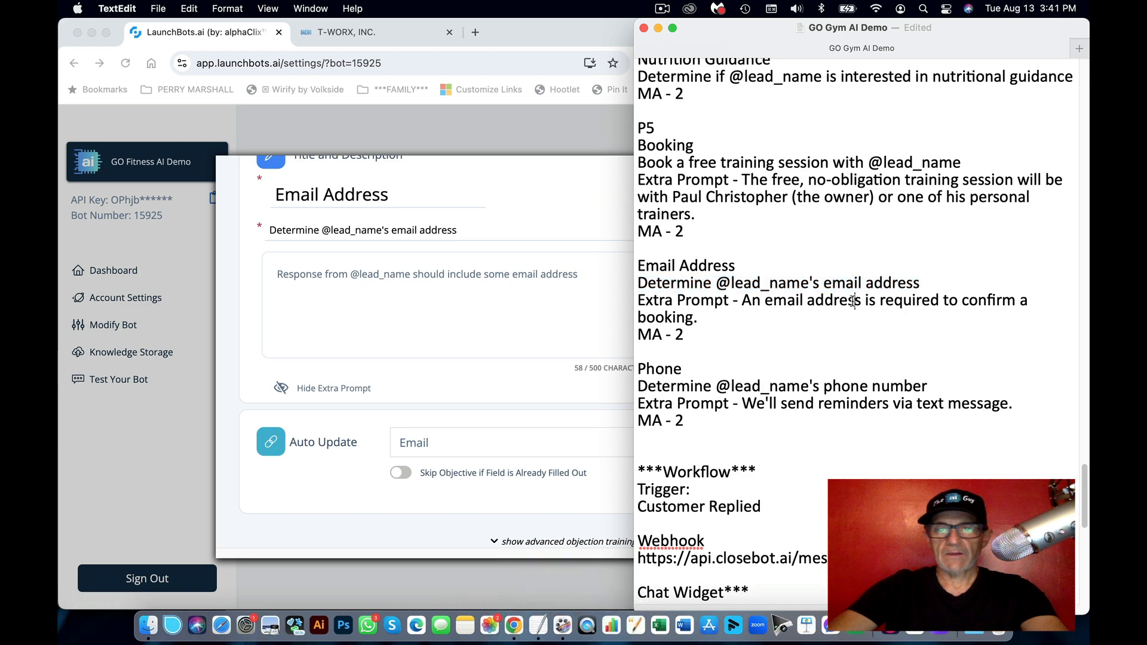
pyautogui.moveTo(722, 319); pyautogui.dragTo(743, 302)
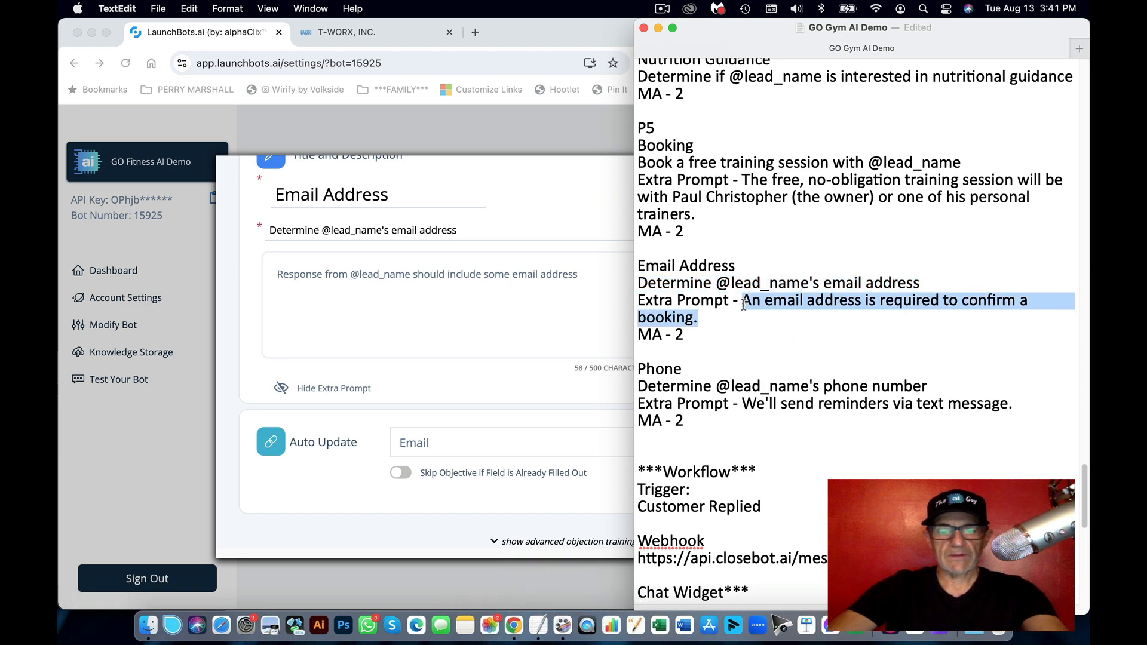
pyautogui.press('cmd+c')
pyautogui.moveTo(580, 274); pyautogui.dragTo(276, 274)
pyautogui.press('cmd+v')
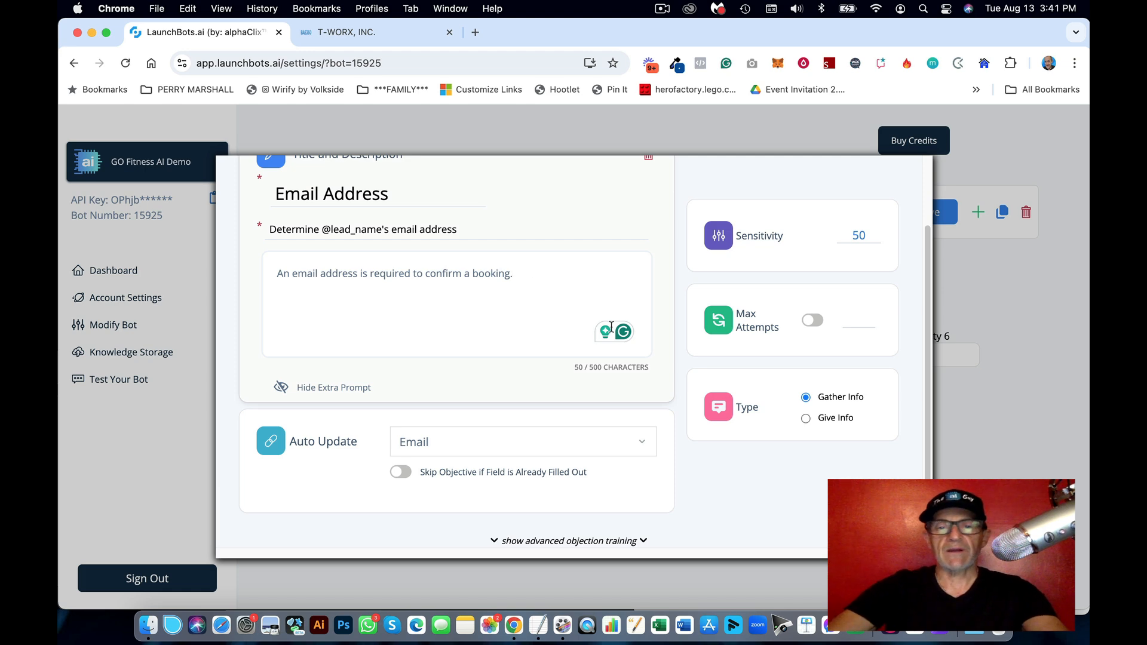
# Step: Enable max attempts 2 and close the Email Address objective
pyautogui.click(811, 319)
pyautogui.scroll(2, 724, 261)
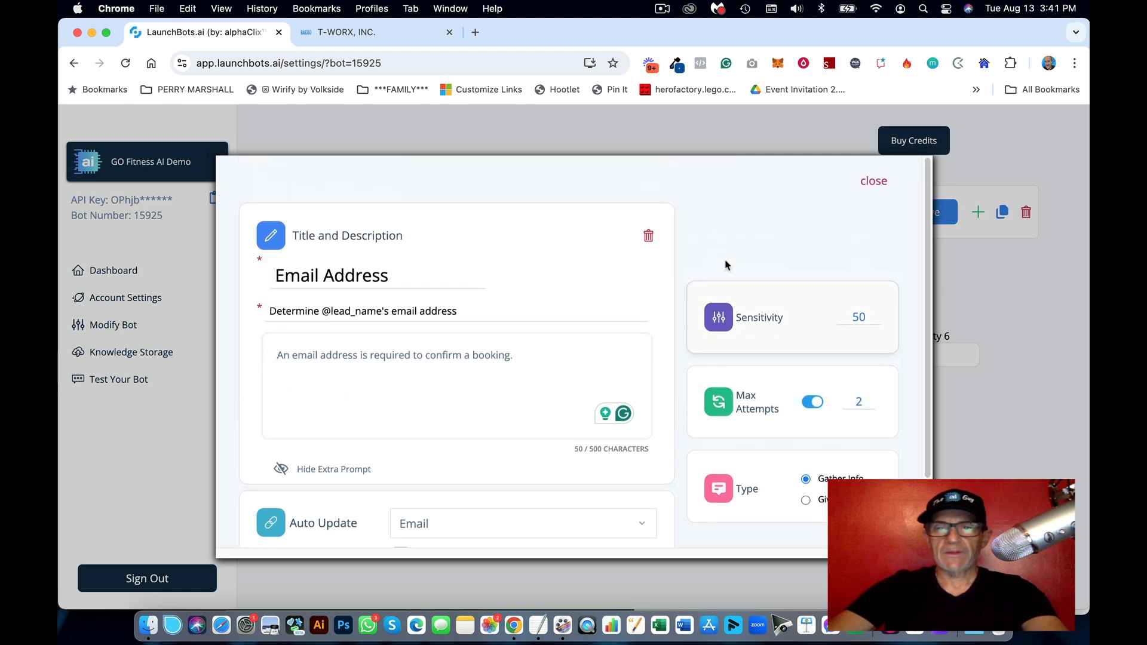
pyautogui.click(883, 182)
# Step: Copy the phone description from the notes and add a new Priority 5 objective
pyautogui.click(538, 625)
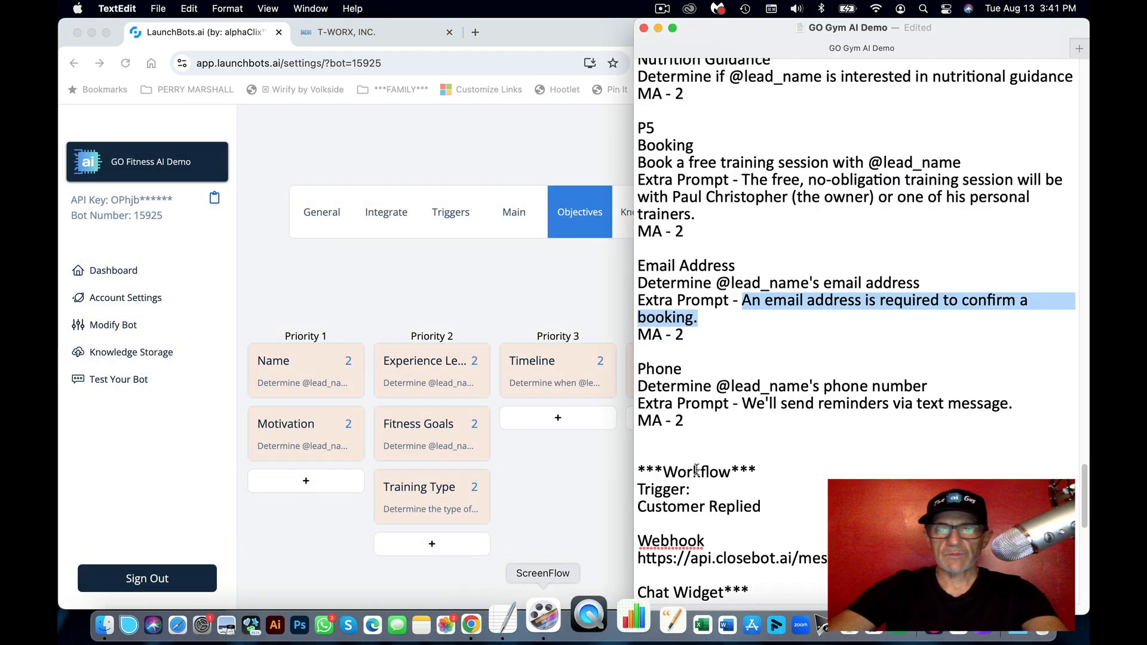
pyautogui.doubleClick(663, 369)
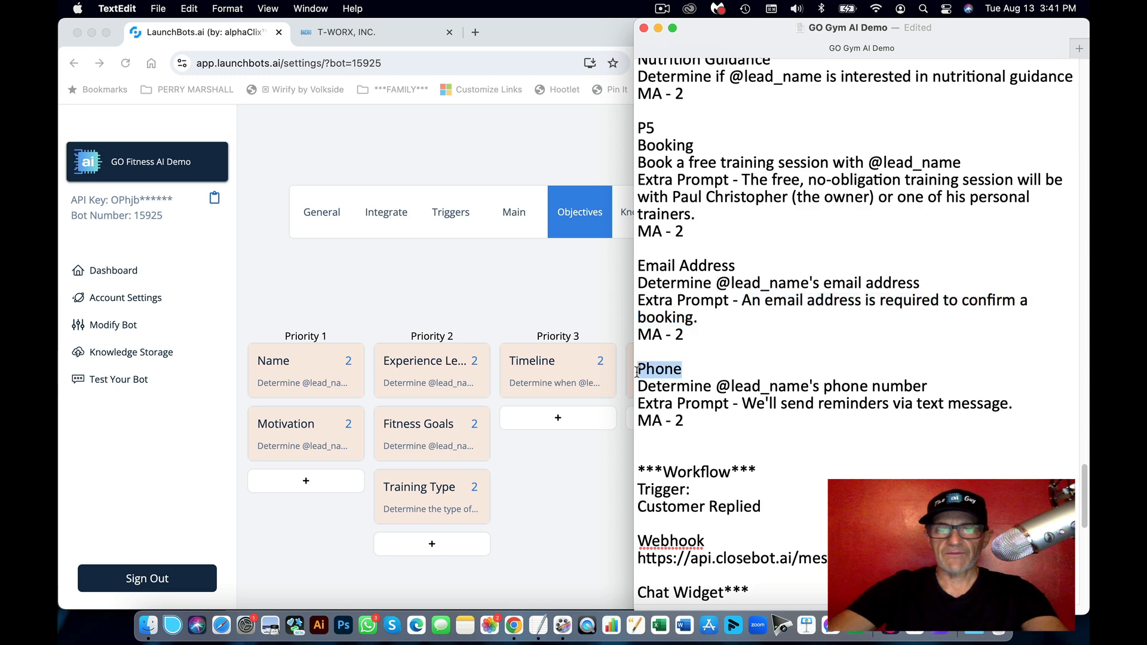
pyautogui.moveTo(931, 387); pyautogui.dragTo(632, 387)
pyautogui.press('super+c')
pyautogui.click(573, 295)
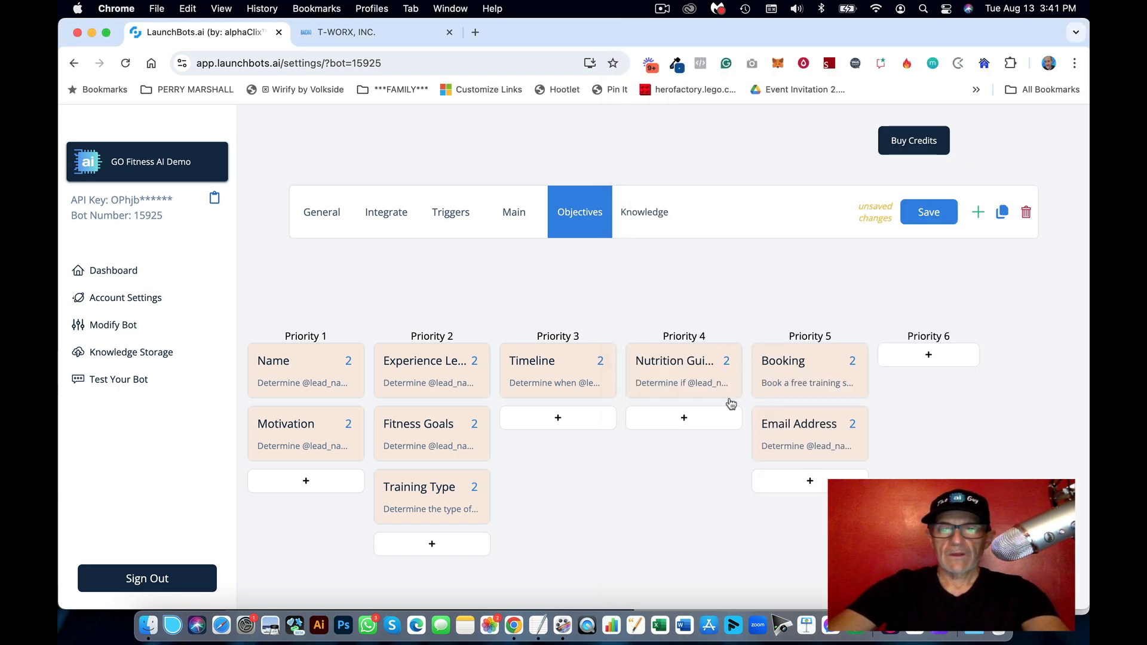
pyautogui.click(786, 482)
pyautogui.click(796, 367)
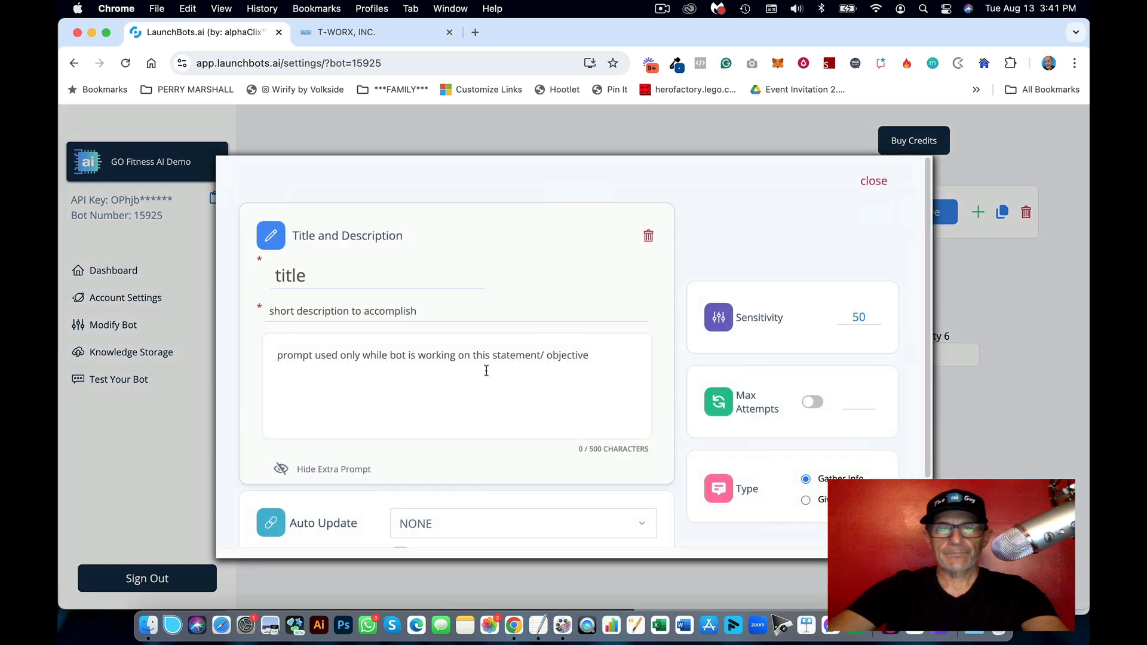
# Step: Set the new objective to auto-update the Phone field
pyautogui.scroll(-3, 486, 371)
pyautogui.click(465, 445)
pyautogui.scroll(-1, 524, 467)
pyautogui.scroll(-2, 508, 475)
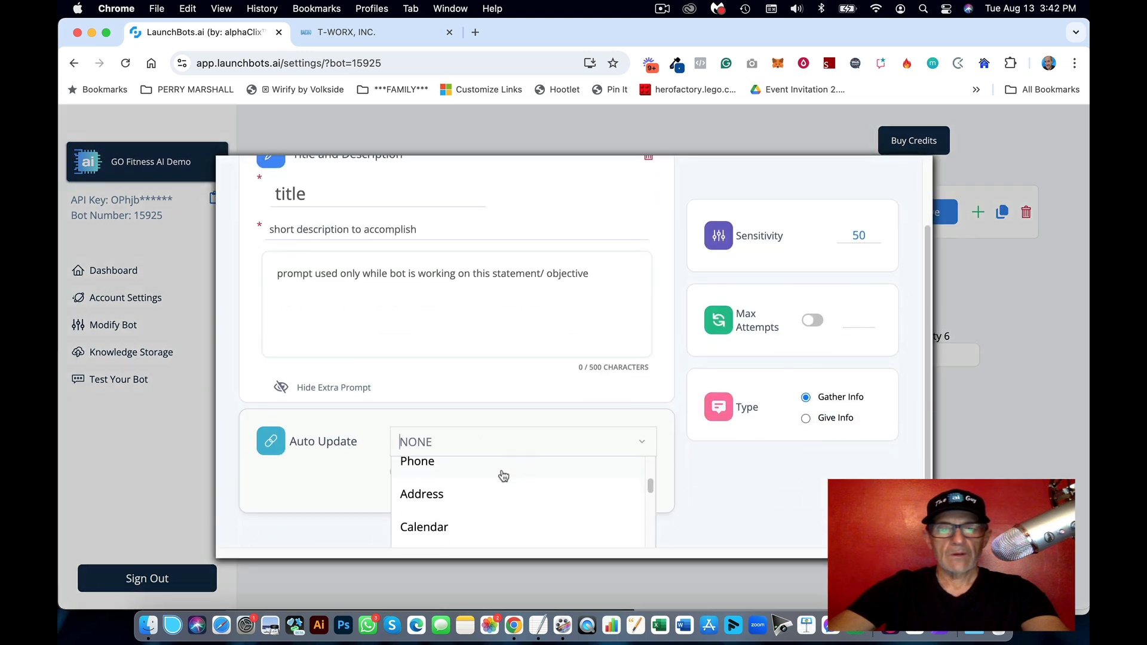
pyautogui.click(471, 466)
# Step: Paste the phone description and retitle the objective 'Phone Number'
pyautogui.tripleClick(308, 233)
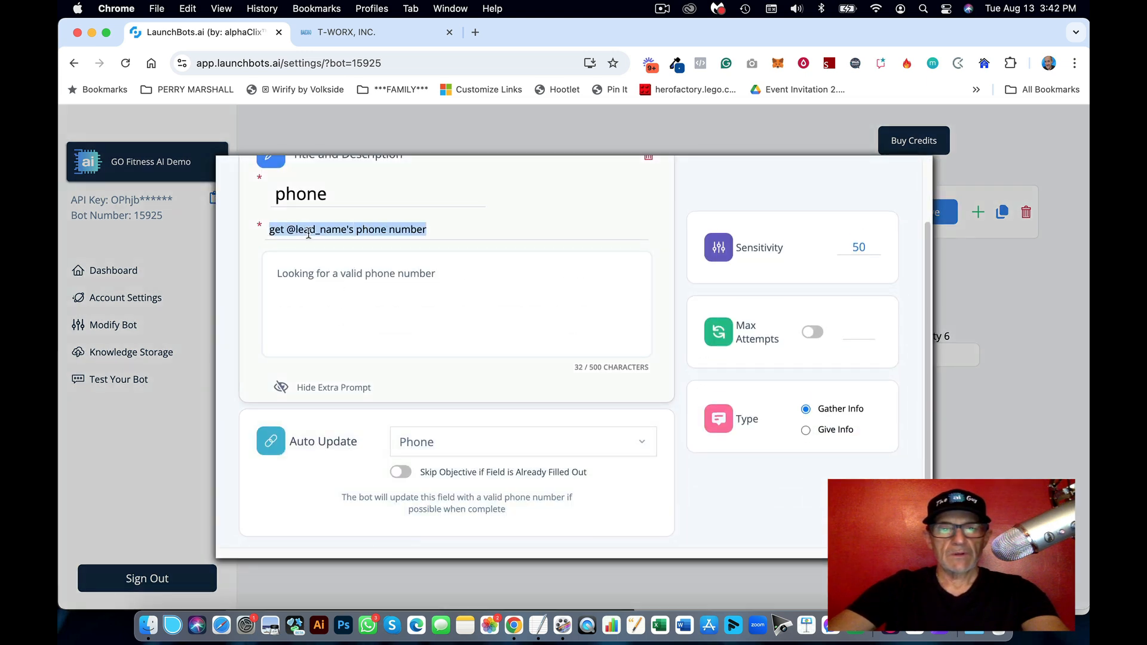
pyautogui.press('super+v')
pyautogui.moveTo(285, 191); pyautogui.dragTo(269, 191)
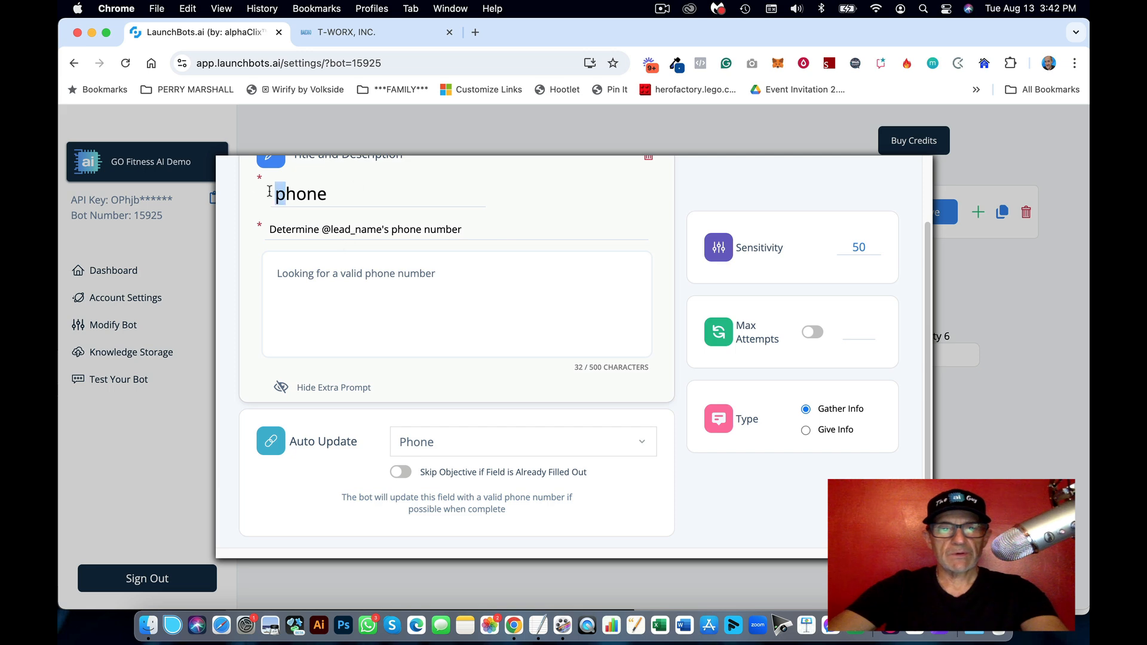
pyautogui.write('P')
pyautogui.press('Right')
pyautogui.press('Right')
pyautogui.press('Right')
pyautogui.press('Right')
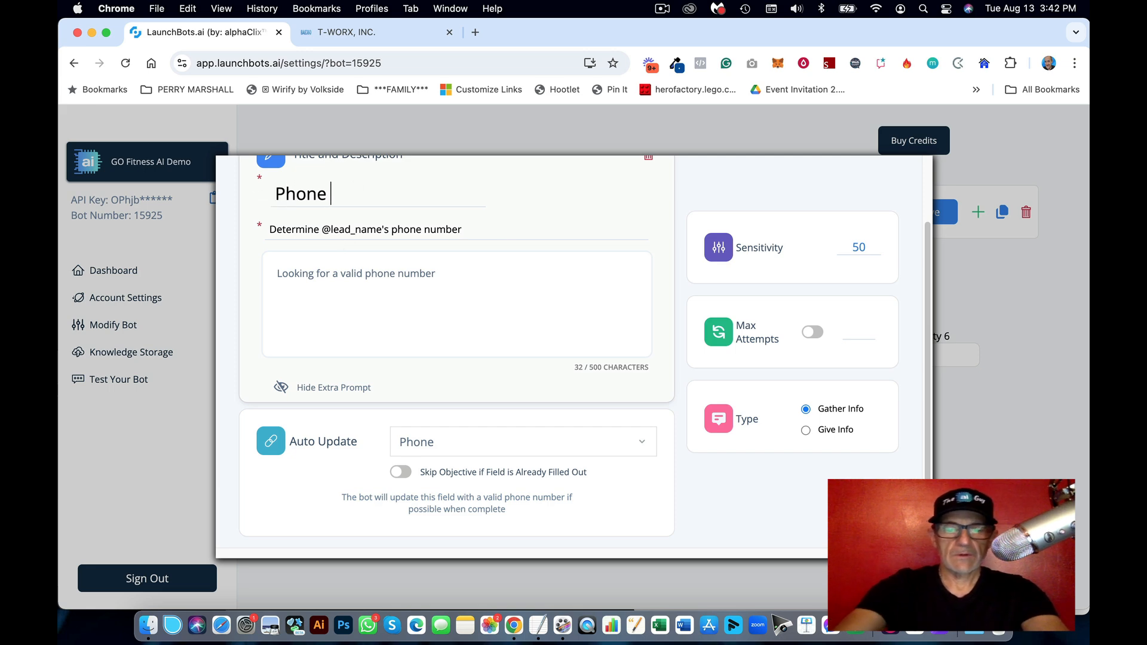
pyautogui.write('Number')
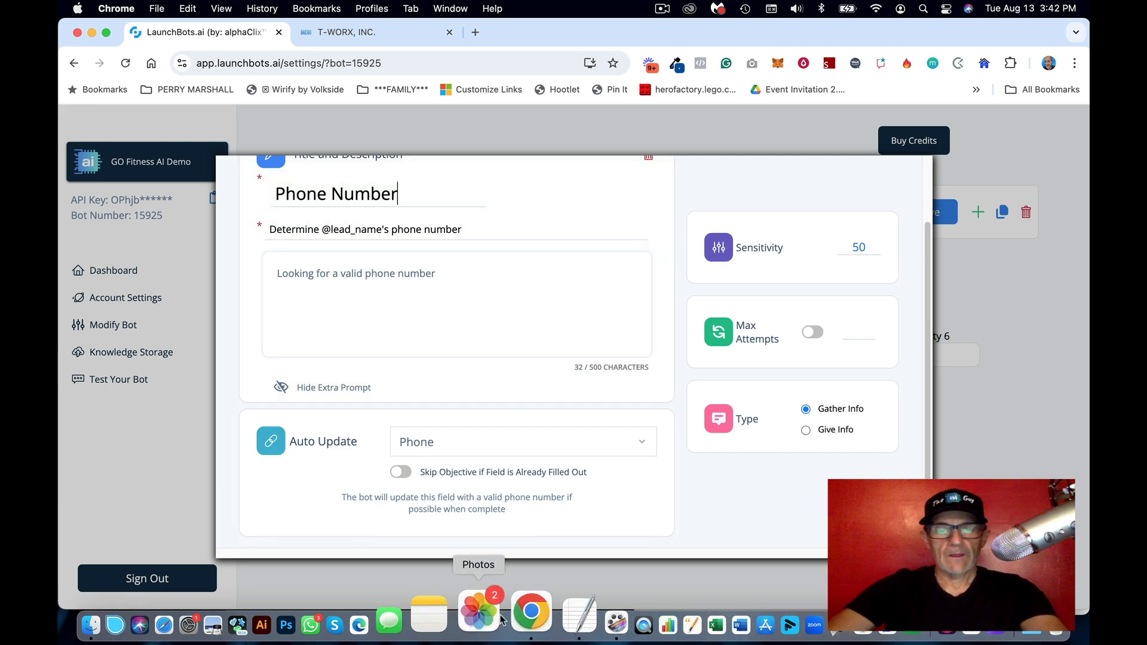
# Step: Replace the extra prompt with the text-reminder sentence from the notes
pyautogui.click(538, 625)
pyautogui.click(813, 401)
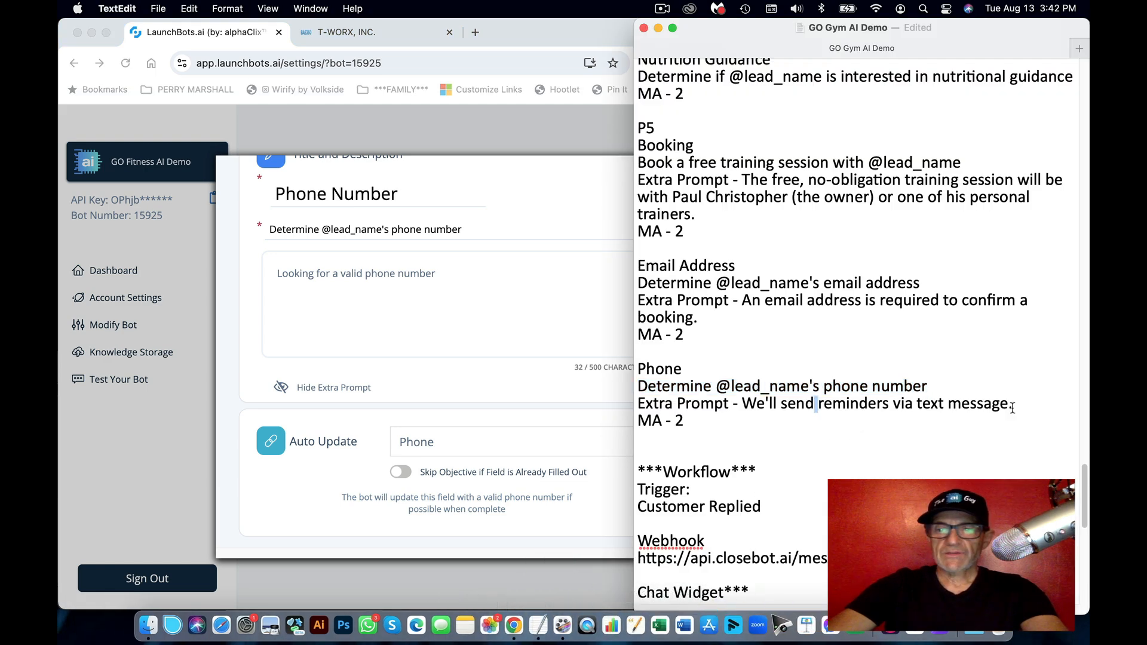
pyautogui.moveTo(1012, 406); pyautogui.dragTo(746, 405)
pyautogui.press('super+c')
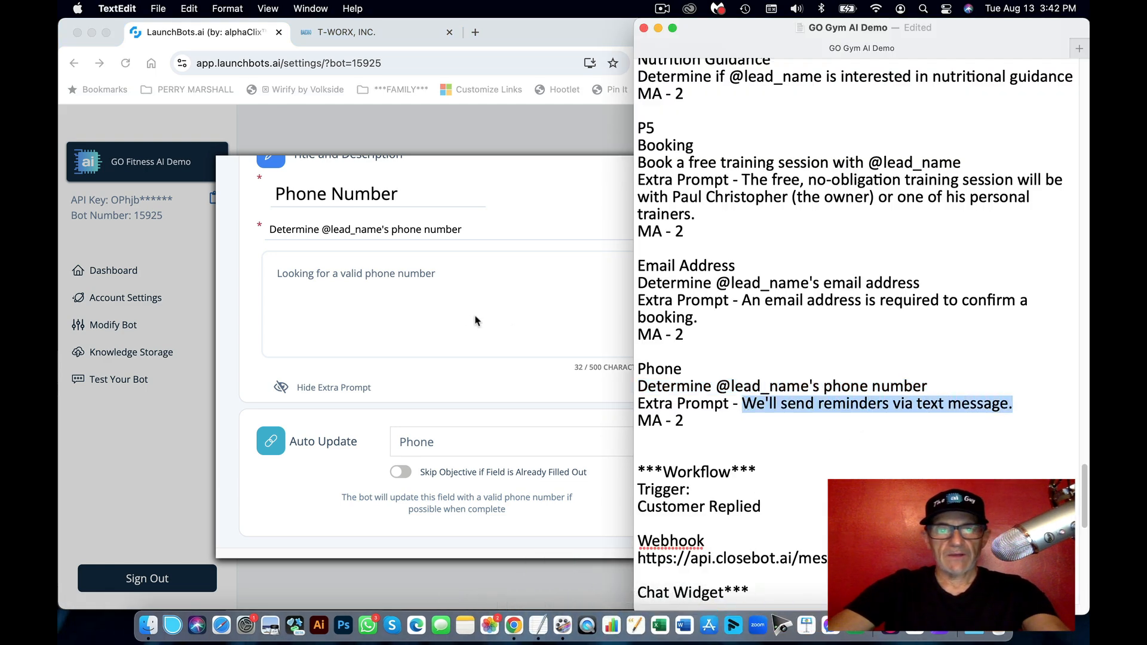
pyautogui.tripleClick(420, 295)
pyautogui.press('super+v')
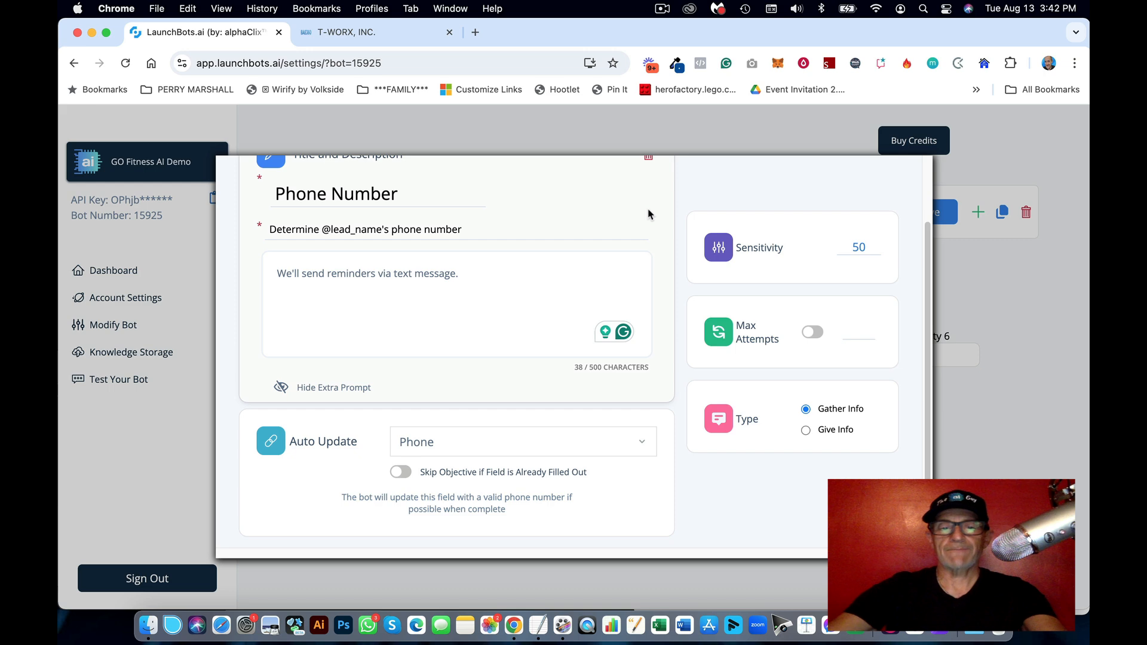
# Step: Enable max attempts 2 and close the Phone Number objective
pyautogui.scroll(3, 796, 256)
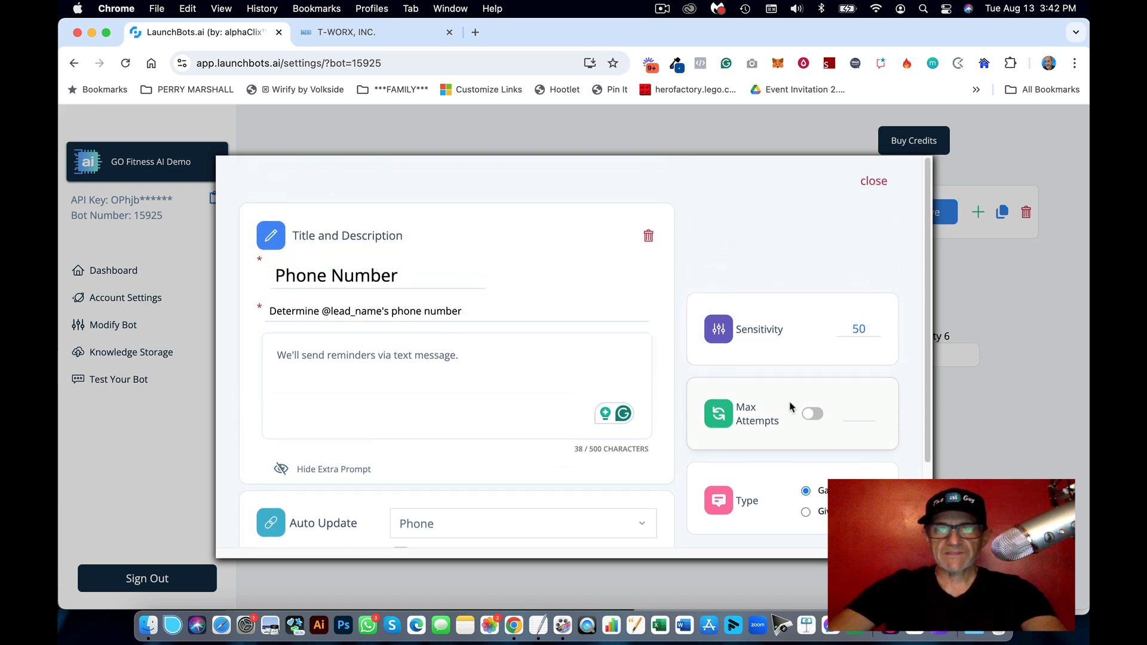
pyautogui.click(810, 416)
pyautogui.click(886, 183)
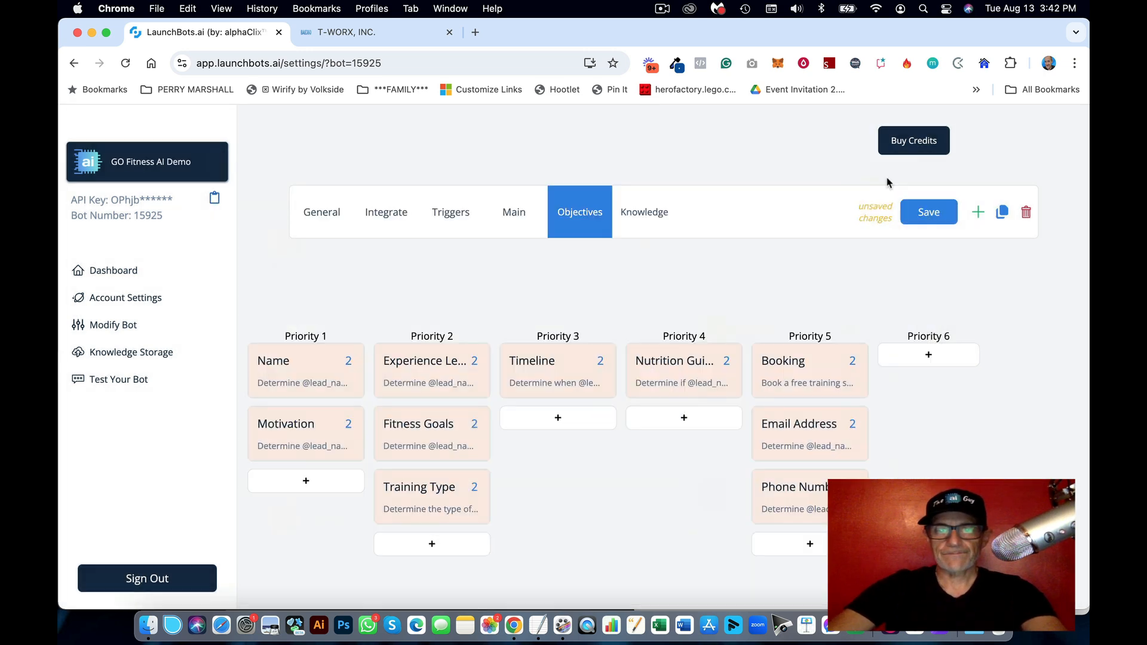
# Step: Save the updated Priority 5 objectives on the bot's board
pyautogui.click(538, 626)
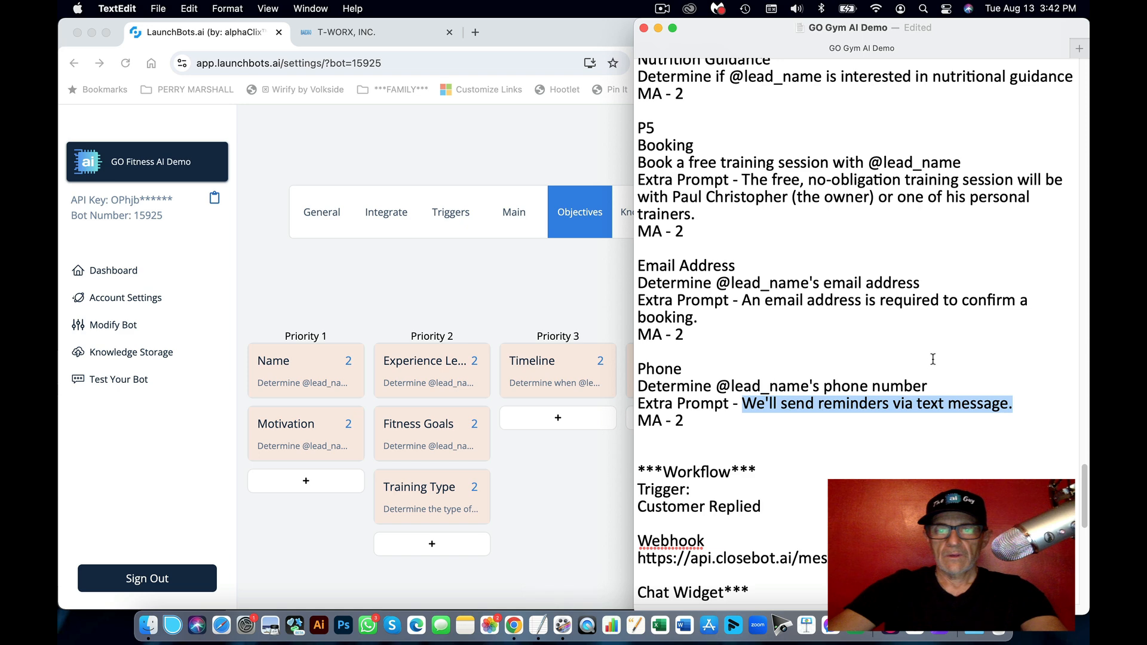
pyautogui.click(533, 304)
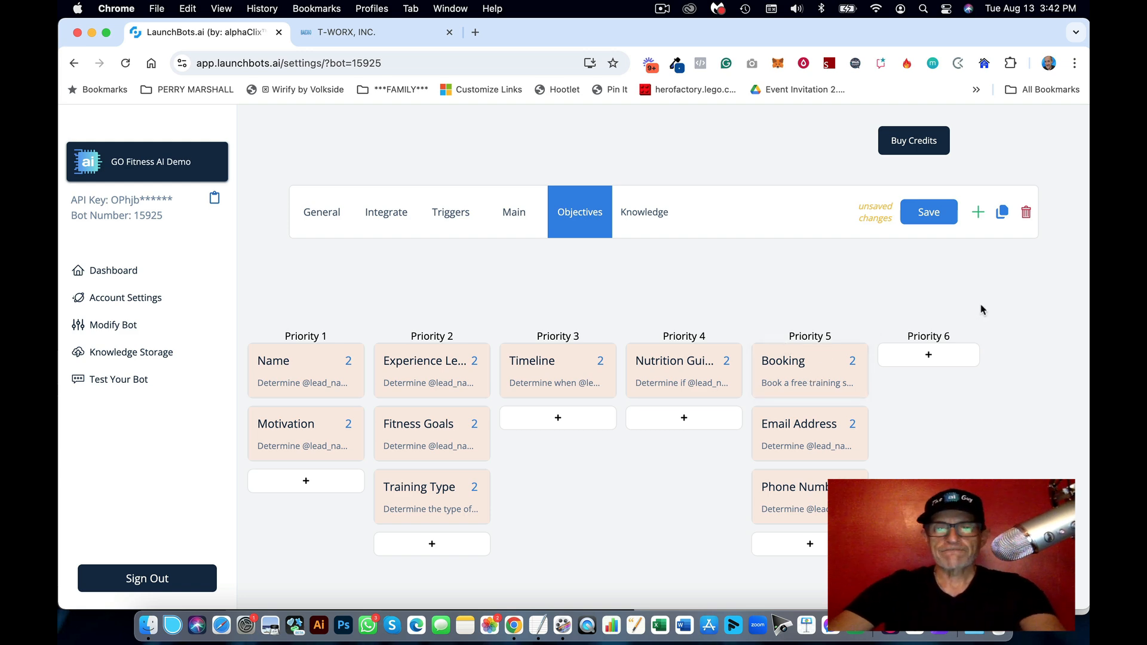
pyautogui.click(929, 216)
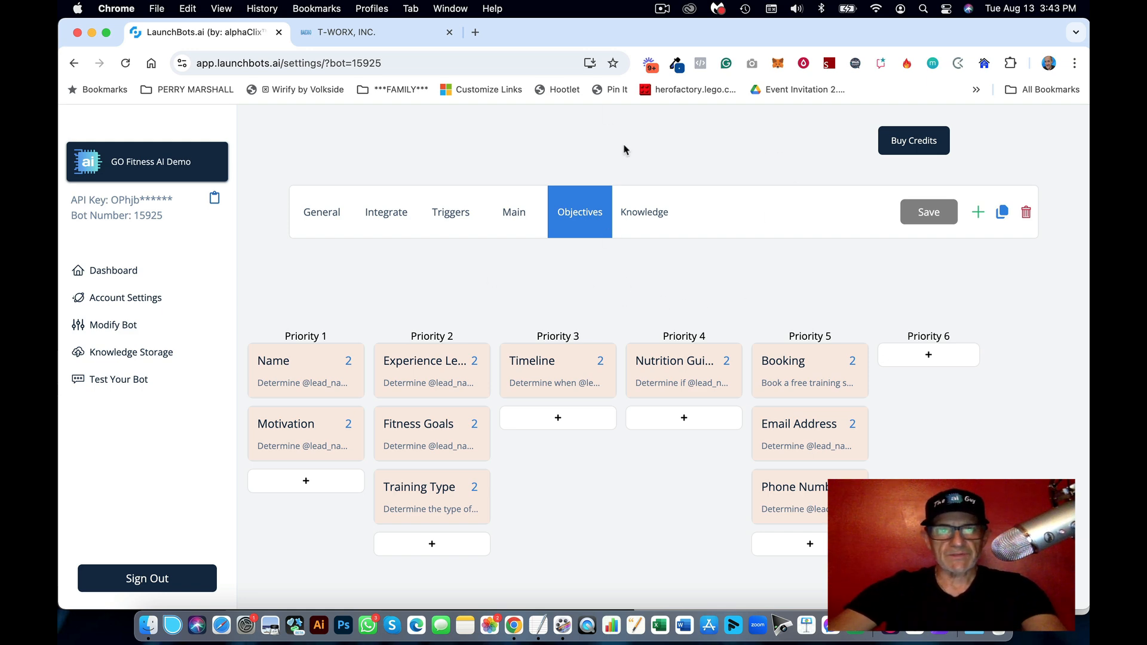
# Step: Select the webhook URL in the notes, then switch to the BAE360 GO GYM custom fields tab
pyautogui.click(538, 626)
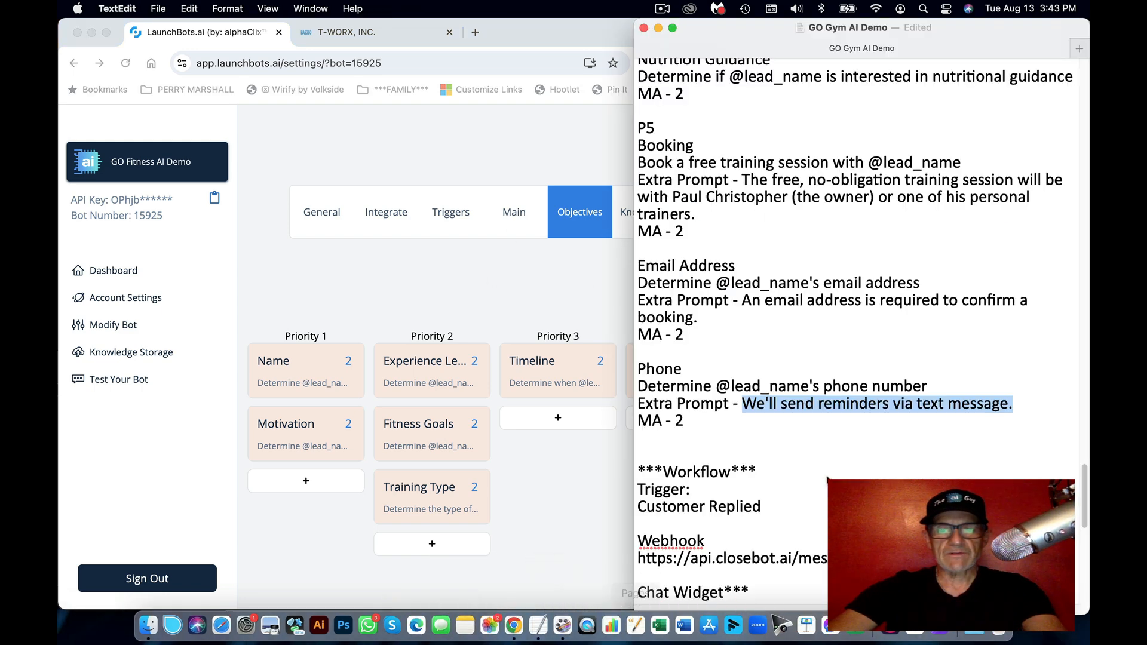
pyautogui.scroll(-5, 827, 475)
pyautogui.scroll(-2, 822, 337)
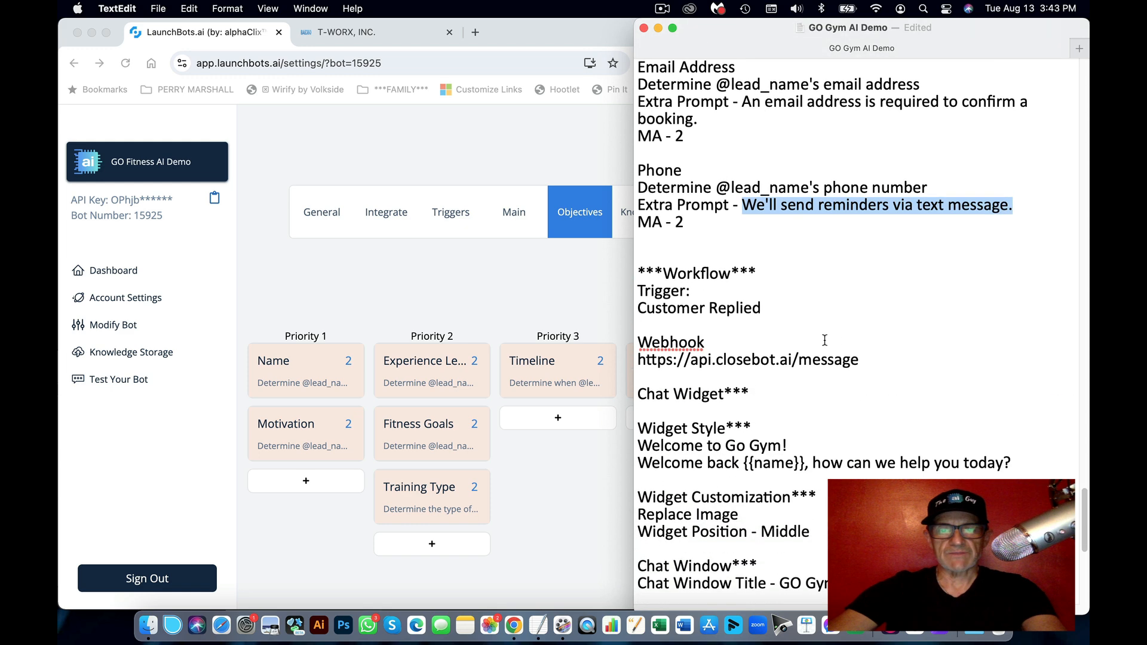
pyautogui.moveTo(771, 271); pyautogui.dragTo(618, 266)
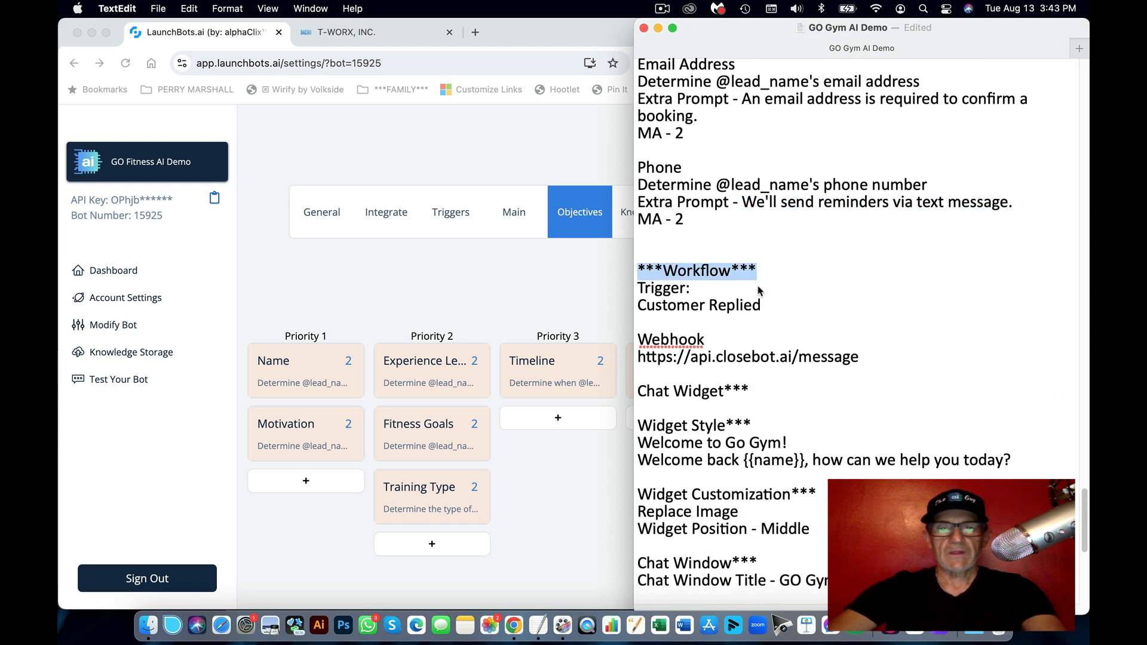
pyautogui.click(762, 293)
pyautogui.moveTo(775, 305); pyautogui.dragTo(586, 293)
pyautogui.moveTo(860, 357); pyautogui.dragTo(634, 358)
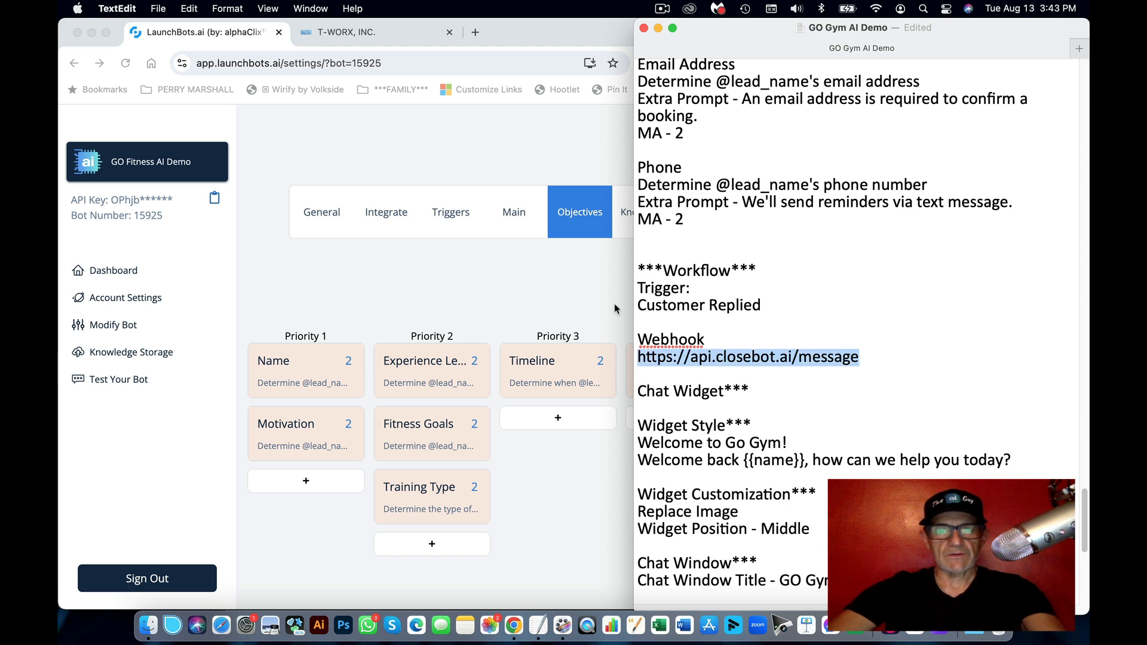
pyautogui.click(513, 156)
pyautogui.click(395, 37)
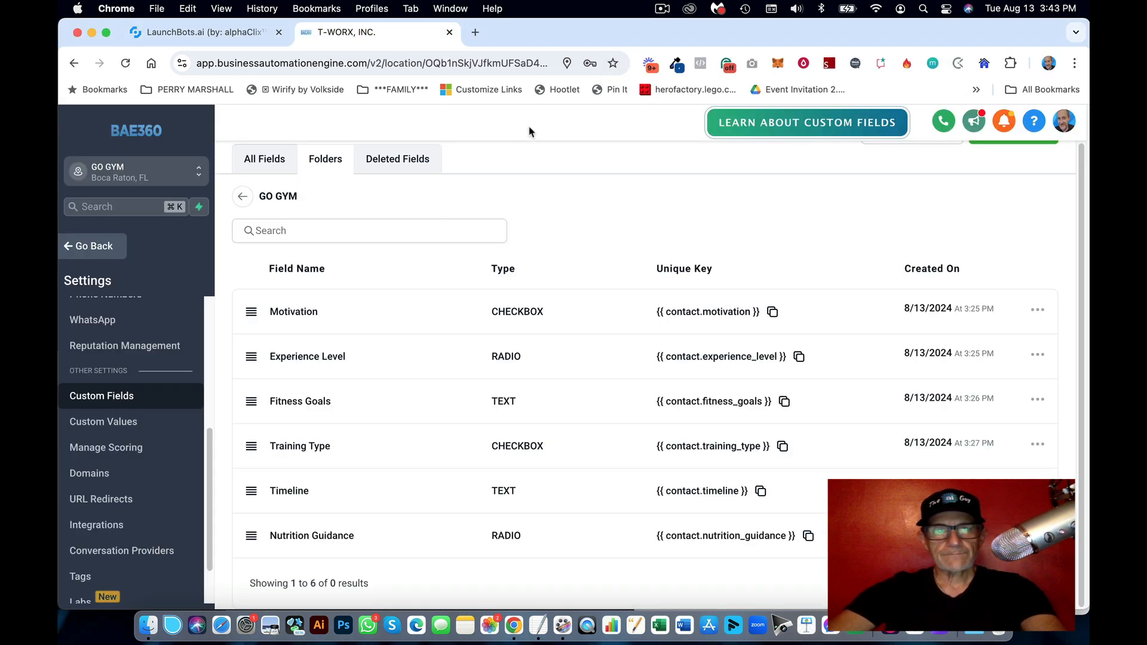
# Step: Create a new workflow from scratch under Automation > Workflows
pyautogui.click(100, 256)
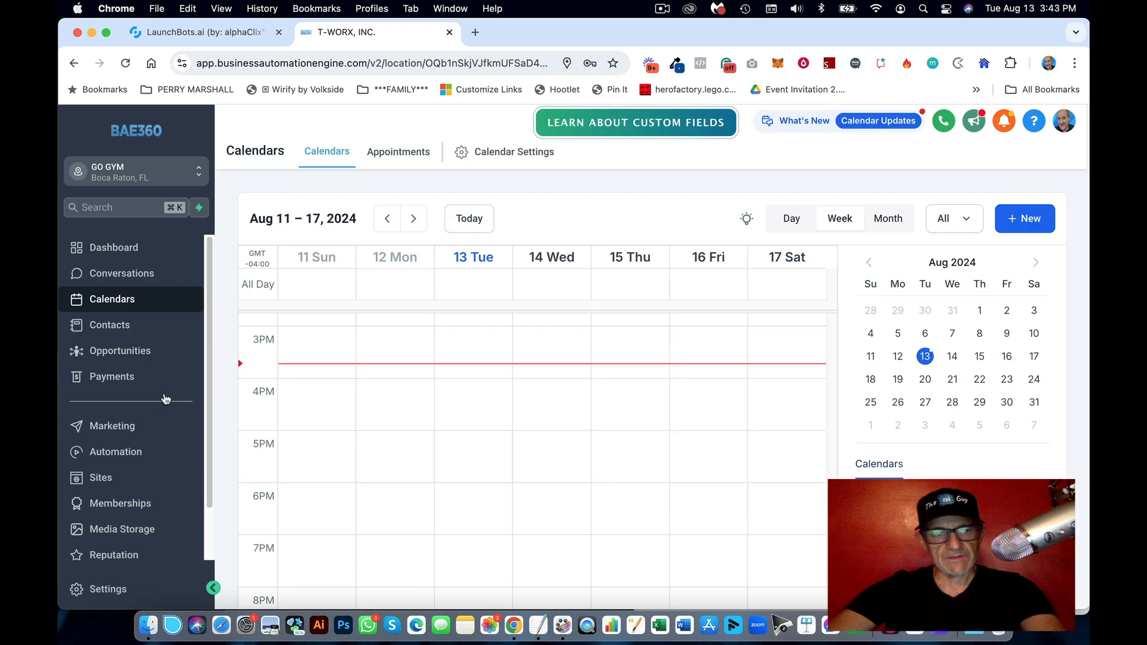
pyautogui.click(113, 456)
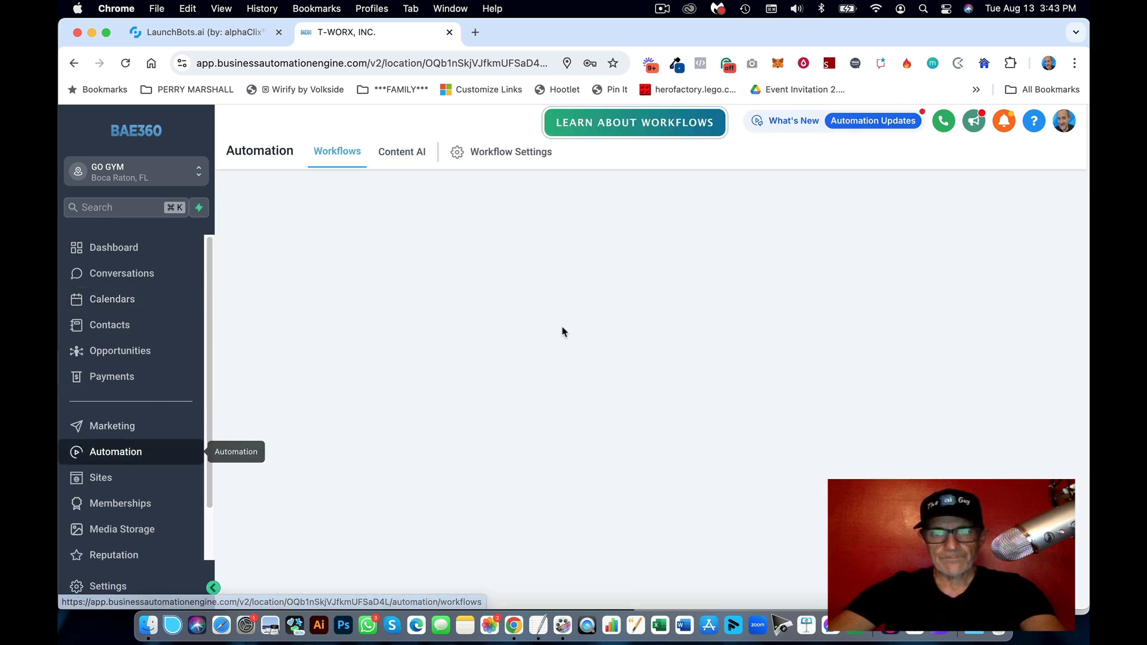
pyautogui.click(982, 208)
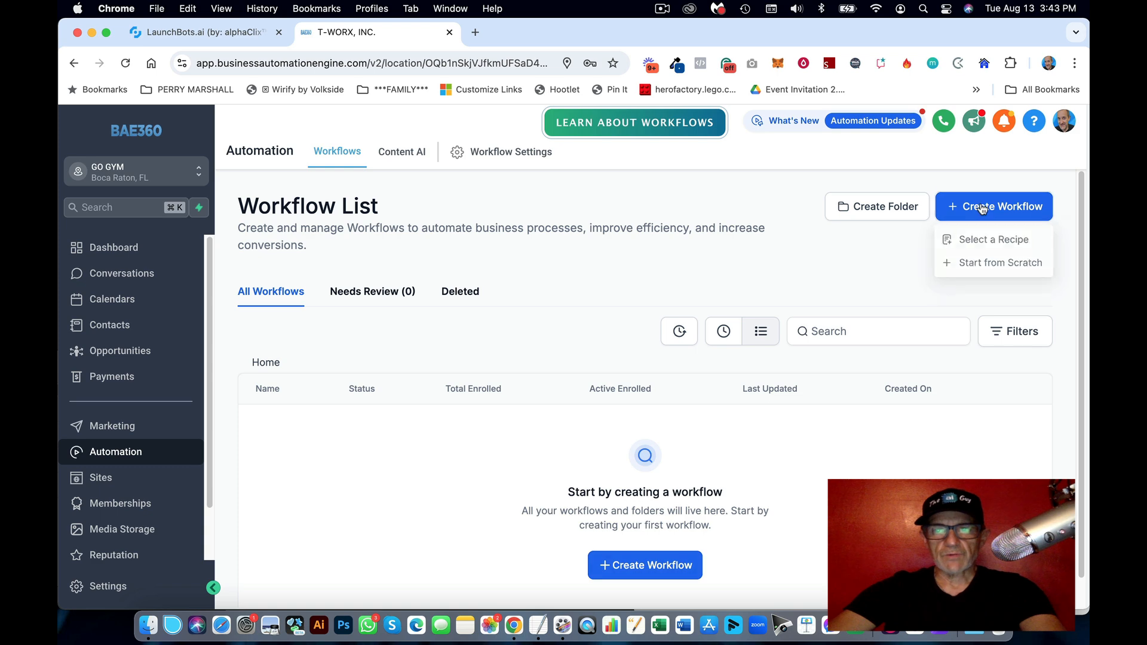
pyautogui.click(991, 263)
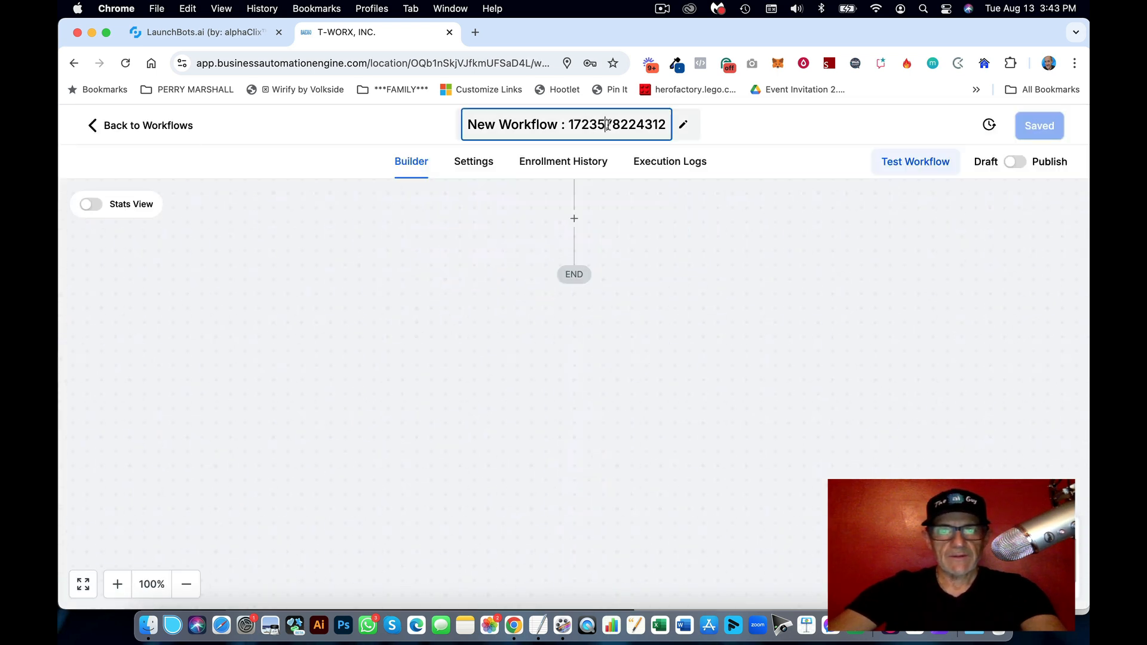
# Step: Rename the workflow to 'Process Message'
pyautogui.tripleClick(609, 125)
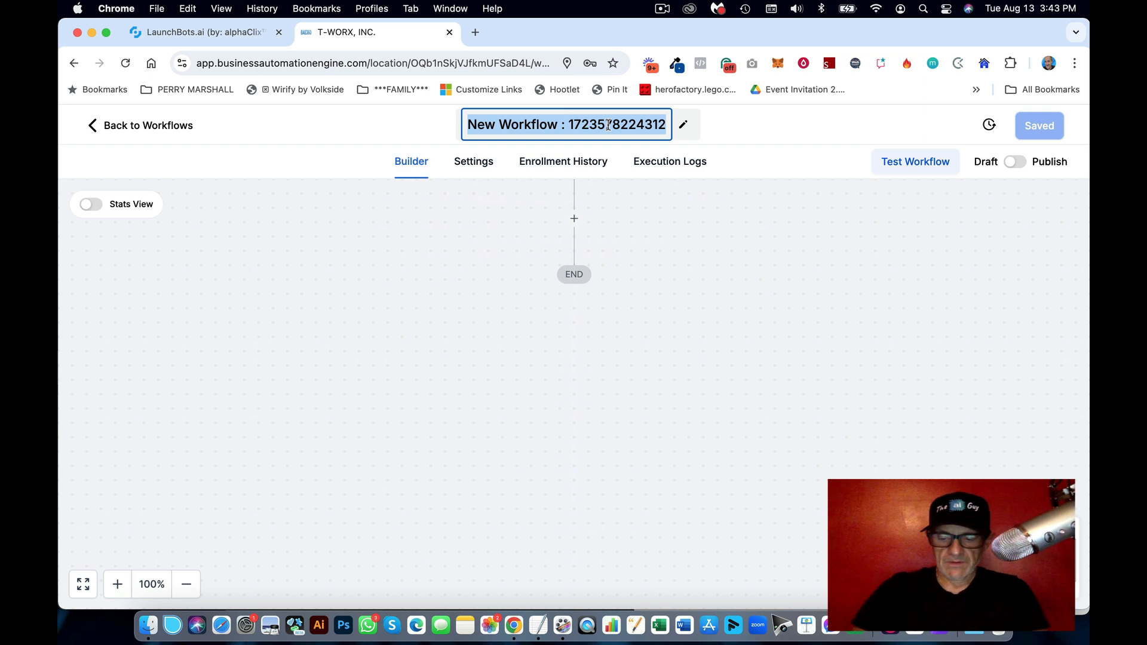
pyautogui.write('Proves')
pyautogui.press('BackSpace')
pyautogui.press('BackSpace')
pyautogui.press('BackSpace')
pyautogui.write('ce')
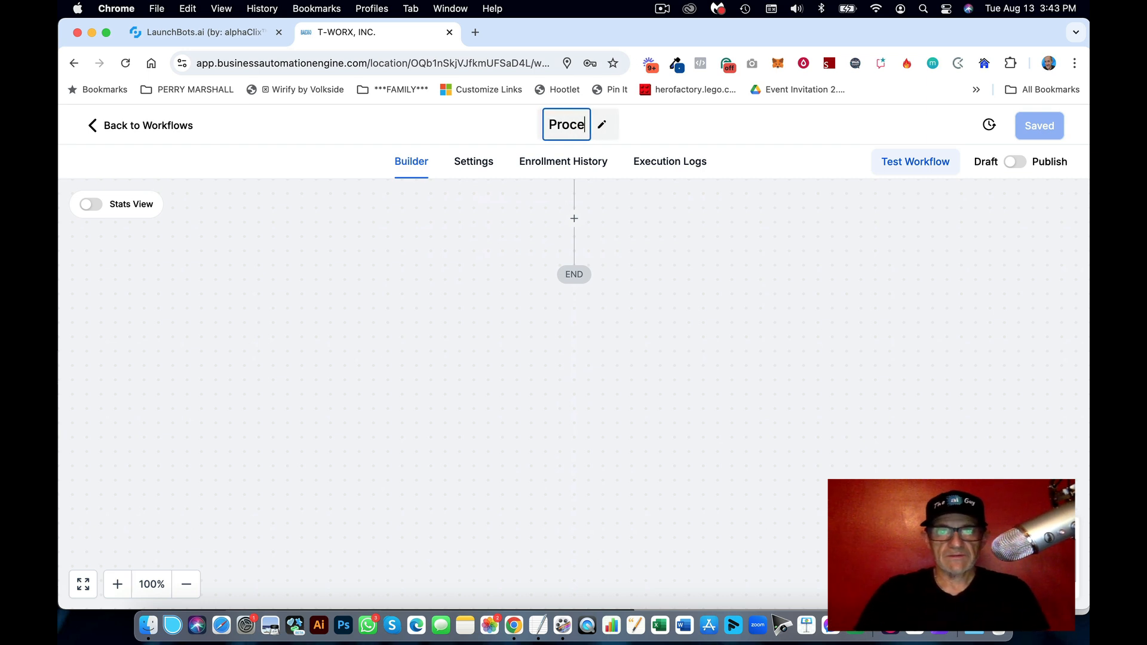
pyautogui.write('ss MEssage')
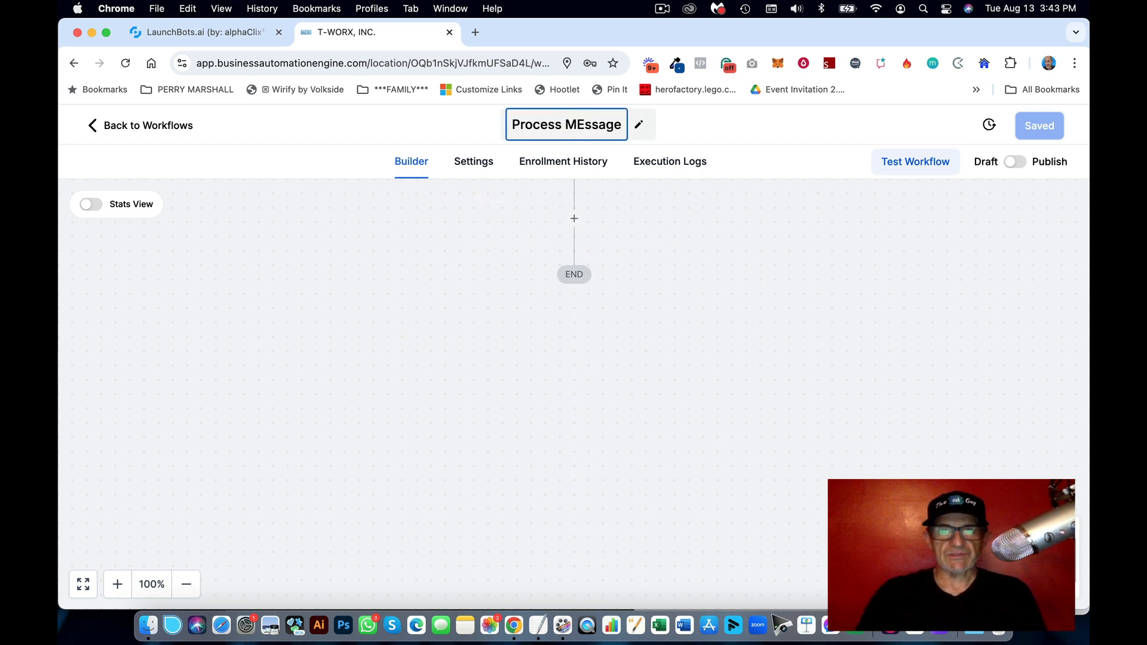
pyautogui.press('BackSpace')
pyautogui.write('e')
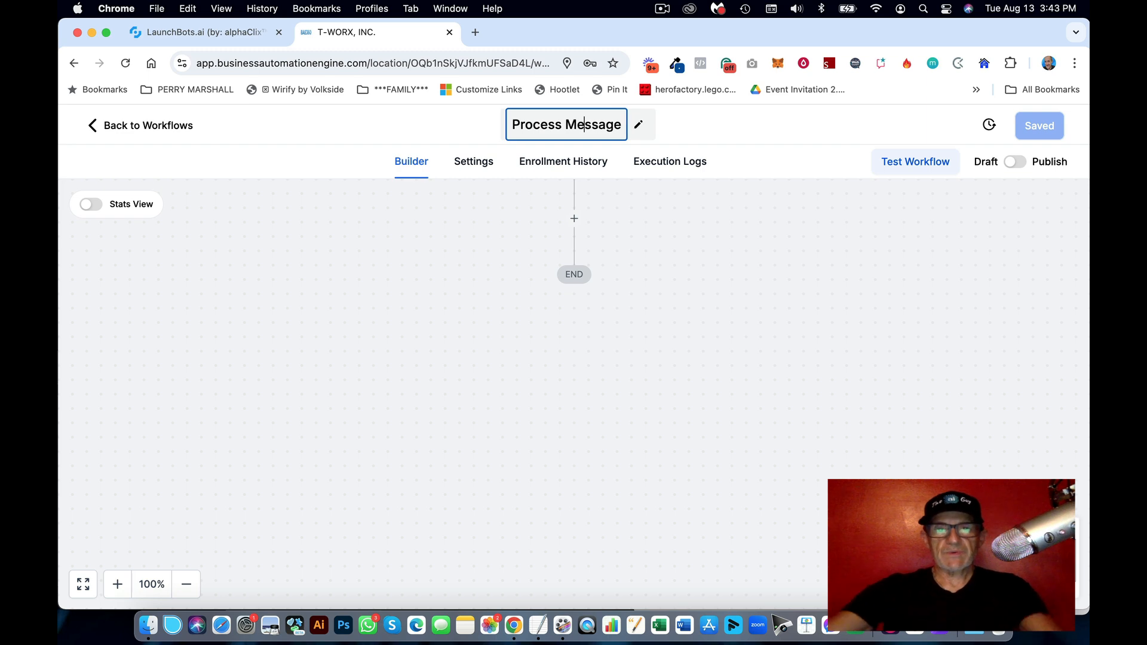
pyautogui.click(691, 238)
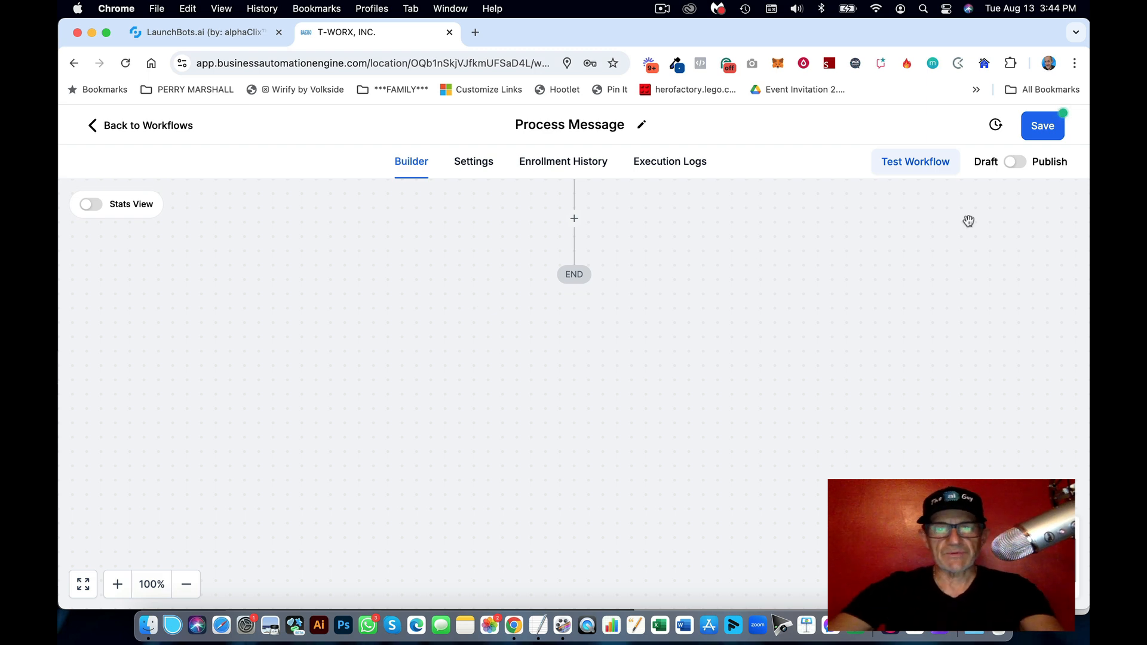
# Step: Copy 'Customer Replied' from the notes and start adding a new trigger
pyautogui.scroll(2, 801, 285)
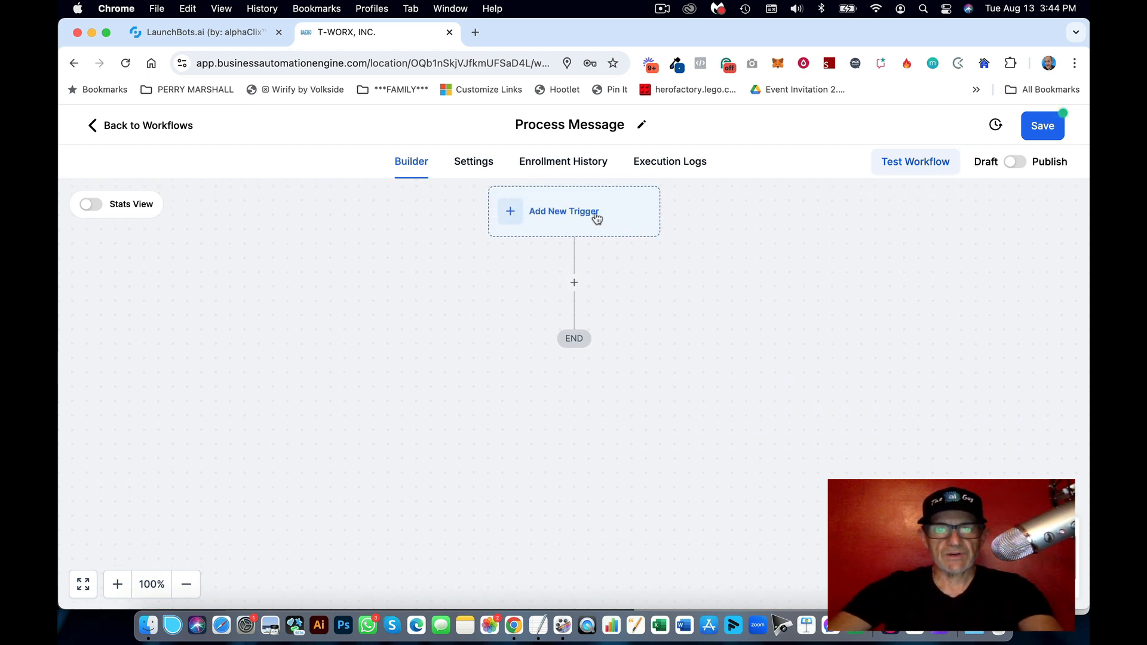
pyautogui.hscroll(-1, 597, 218)
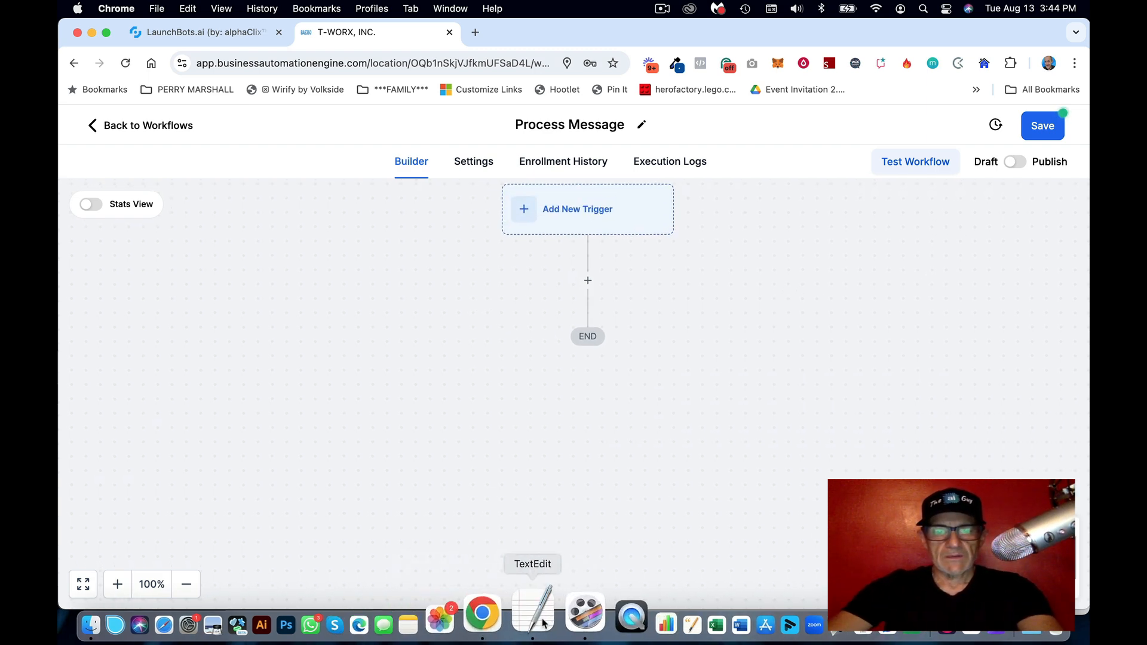
pyautogui.click(537, 624)
pyautogui.moveTo(757, 306); pyautogui.dragTo(597, 308)
pyautogui.press('cmd+c')
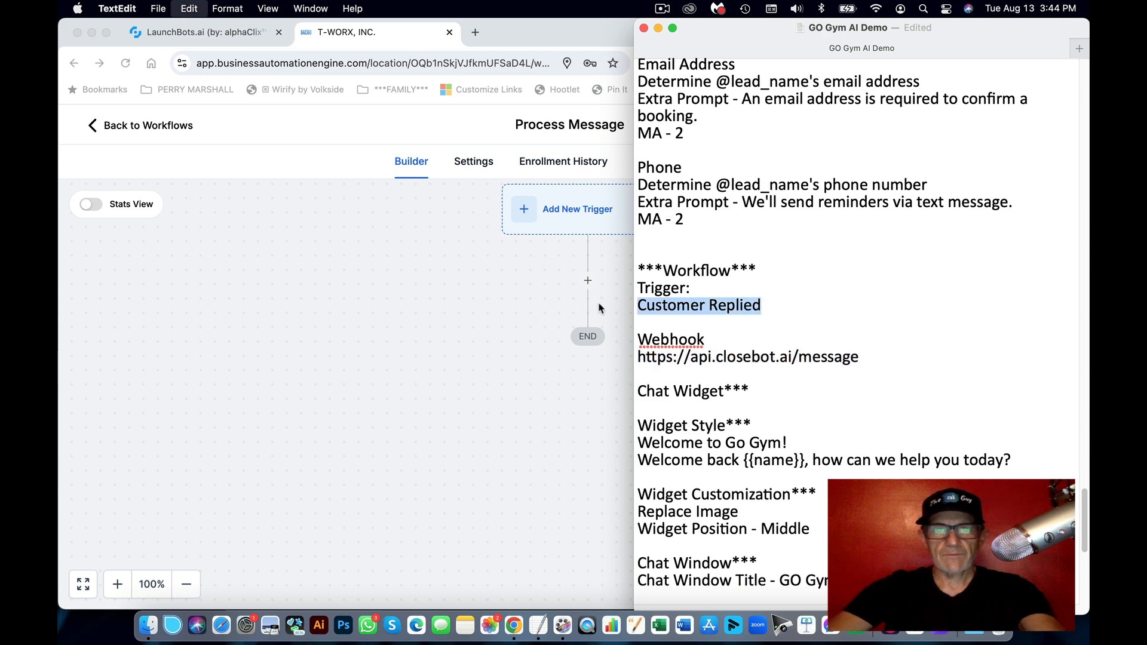
pyautogui.click(601, 309)
pyautogui.click(580, 211)
# Step: Search 'Customer Replied' in the trigger list, choose that event and save the trigger
pyautogui.click(825, 289)
pyautogui.press('super+v')
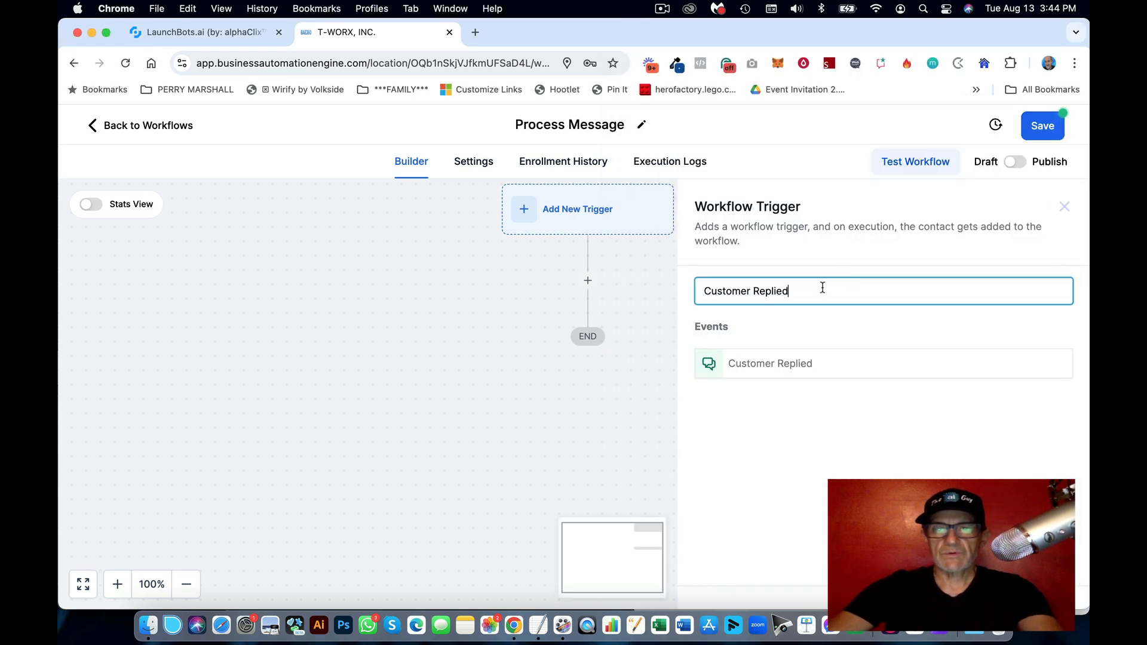
pyautogui.click(765, 371)
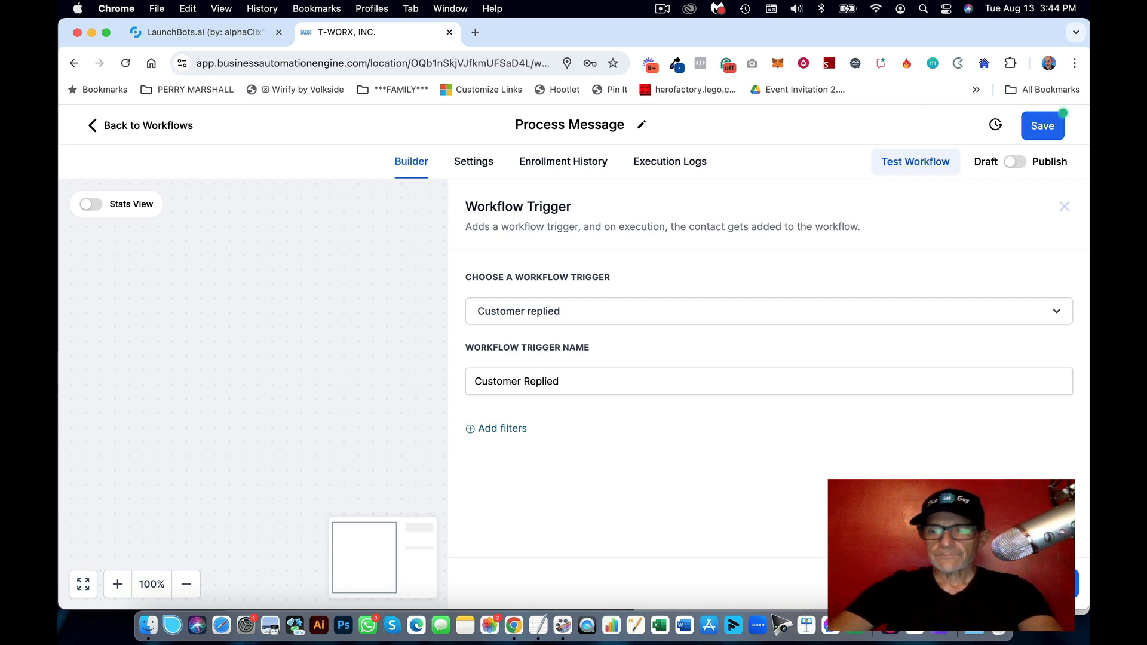
pyautogui.click(1040, 584)
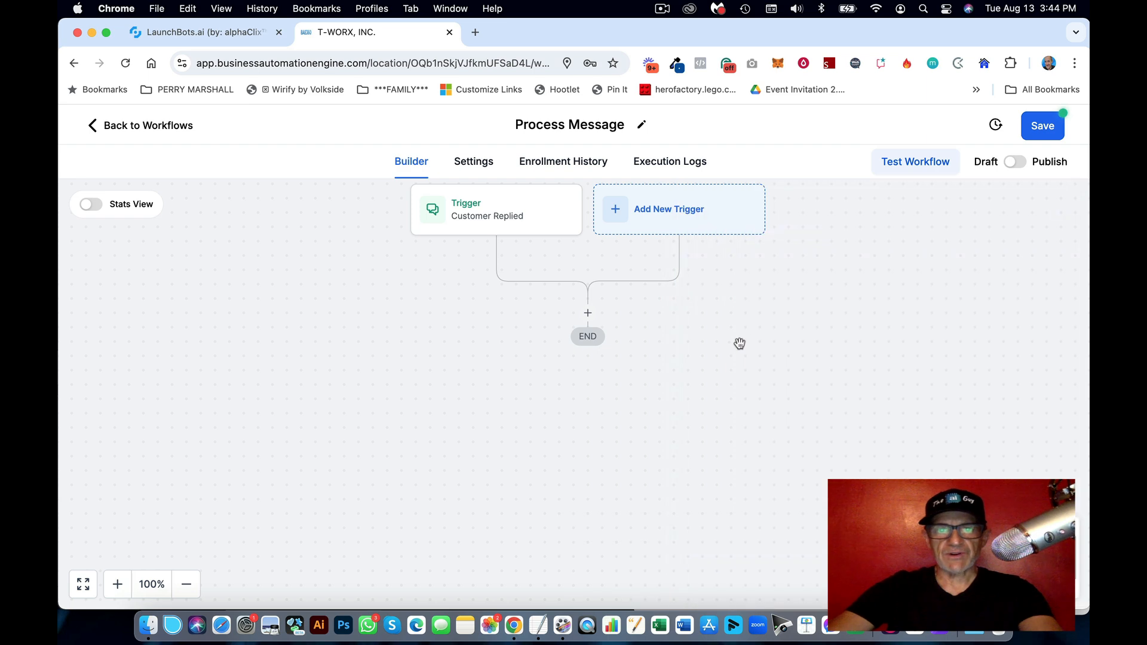
# Step: Add a Webhook action below the Process Message trigger
pyautogui.click(586, 330)
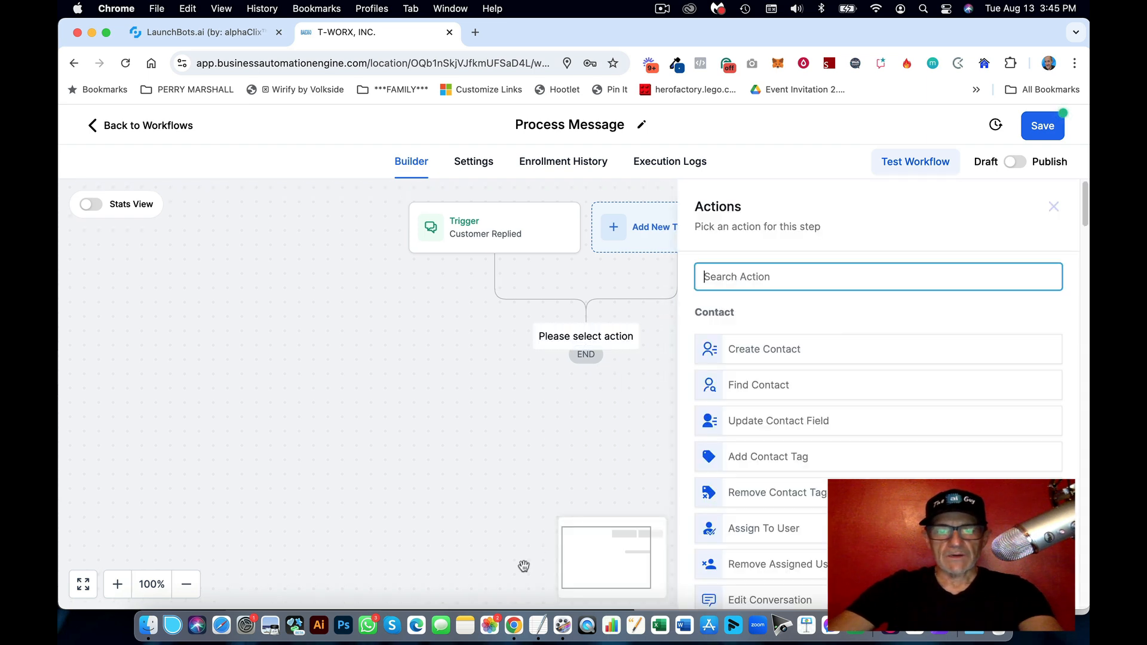
pyautogui.click(538, 619)
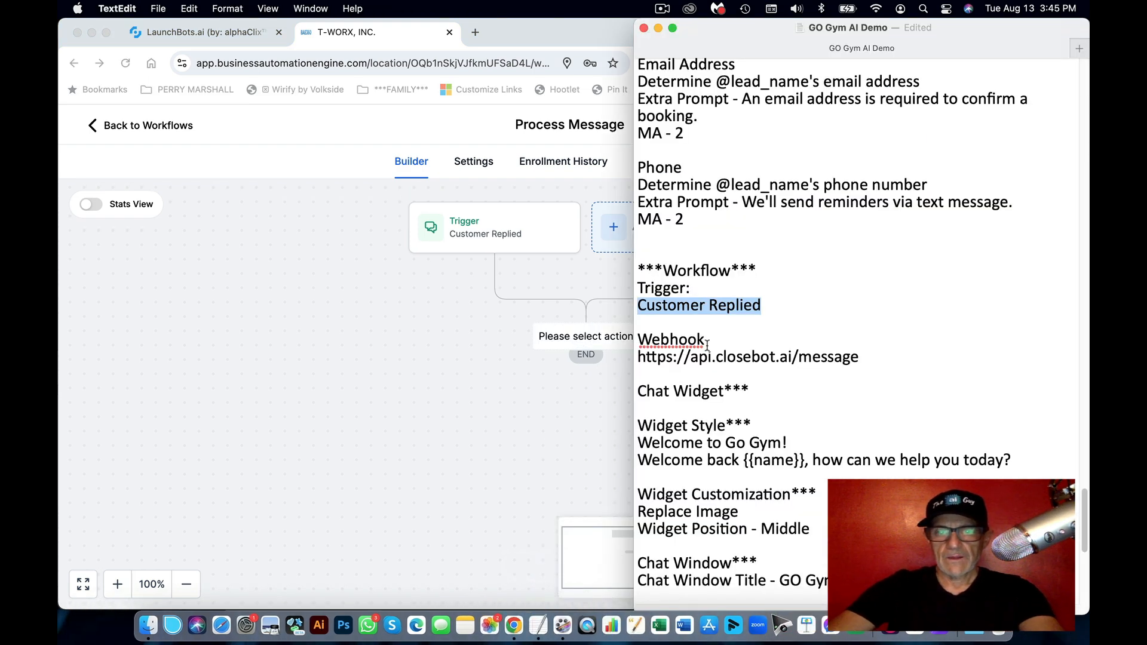
pyautogui.doubleClick(687, 340)
pyautogui.press('super+c')
pyautogui.click(552, 323)
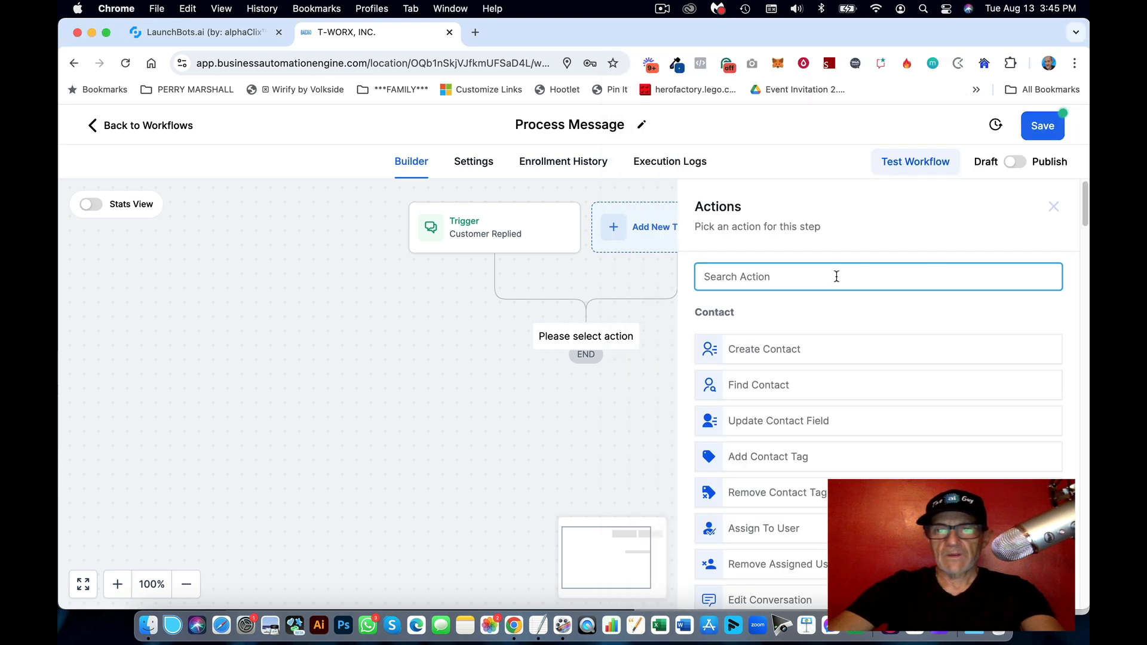
pyautogui.press('super+v')
pyautogui.click(751, 344)
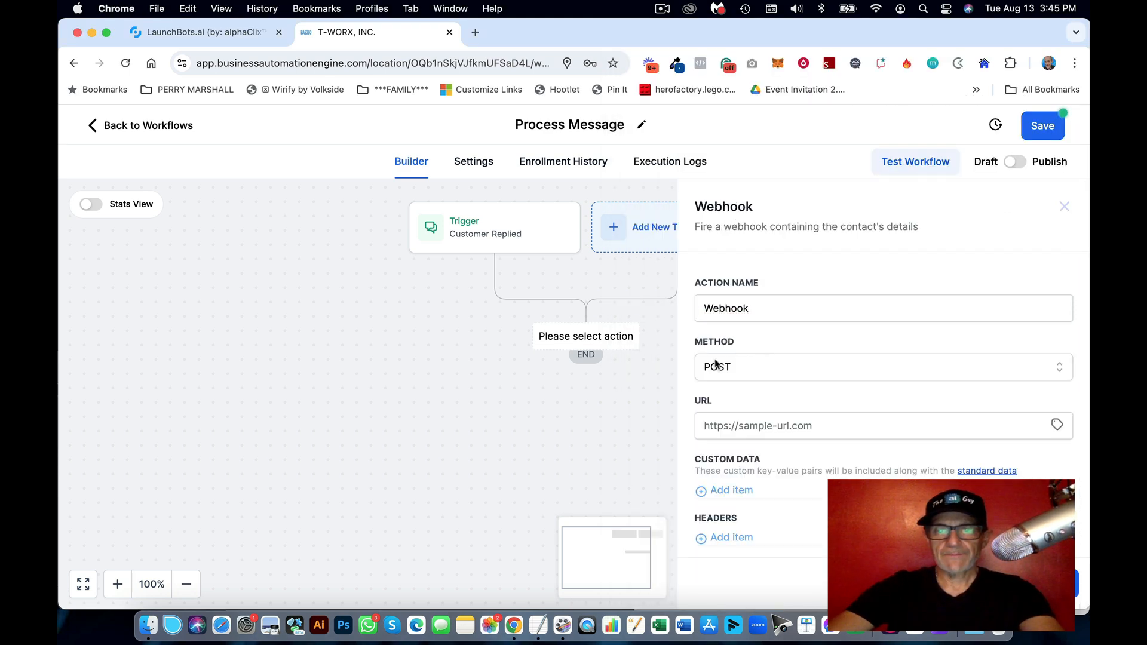
# Step: Set the webhook address to the closebot message URL from the notes and save the action
pyautogui.click(538, 619)
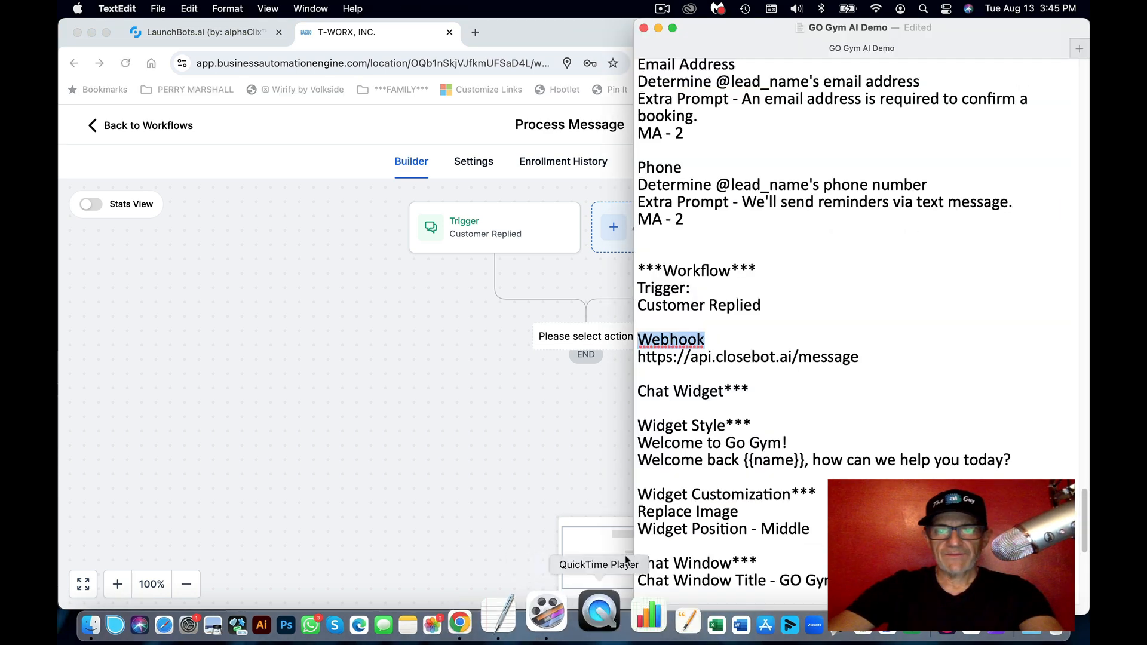
pyautogui.click(801, 375)
pyautogui.moveTo(875, 358); pyautogui.dragTo(630, 357)
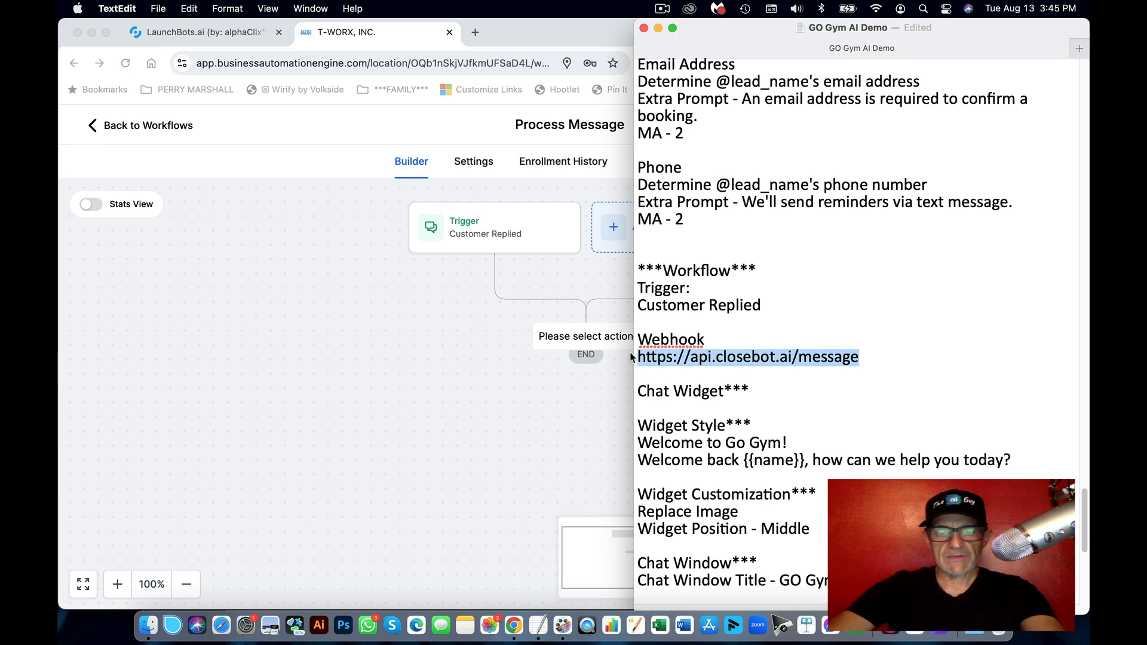
pyautogui.press('super+c')
pyautogui.click(532, 378)
pyautogui.click(816, 428)
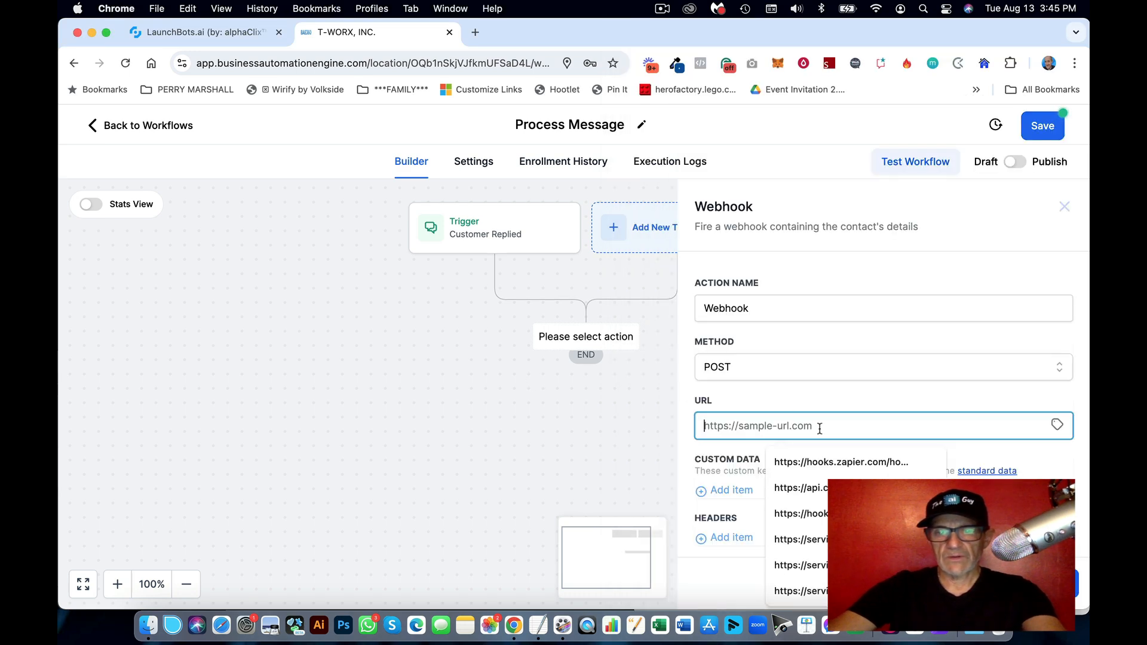
pyautogui.press('super+v')
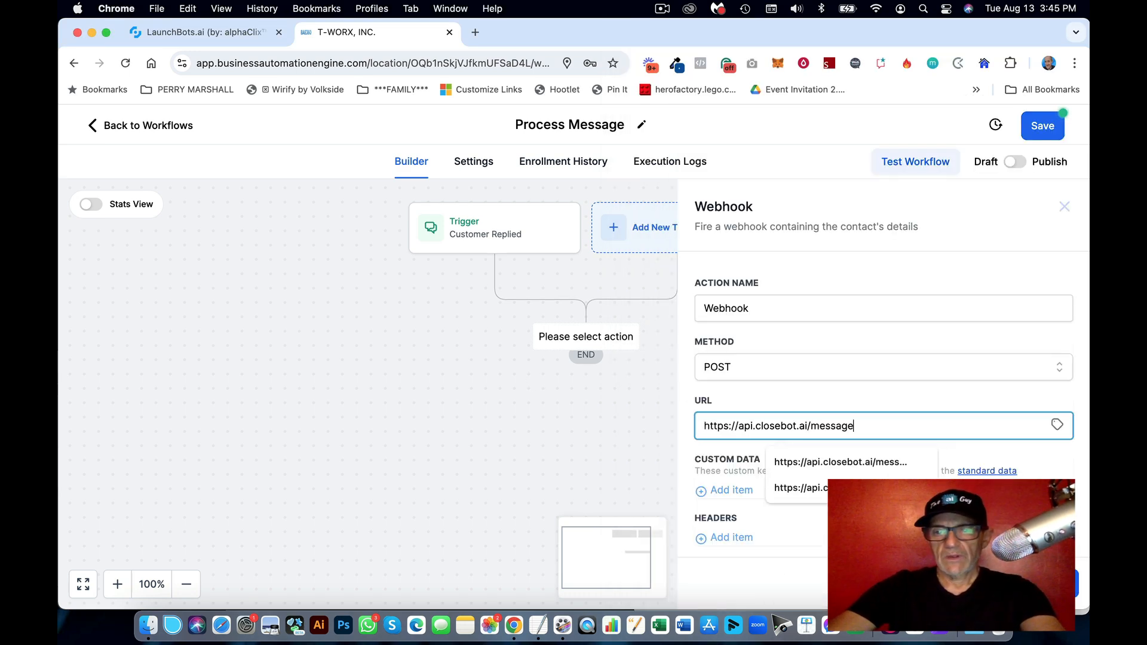
pyautogui.click(1038, 583)
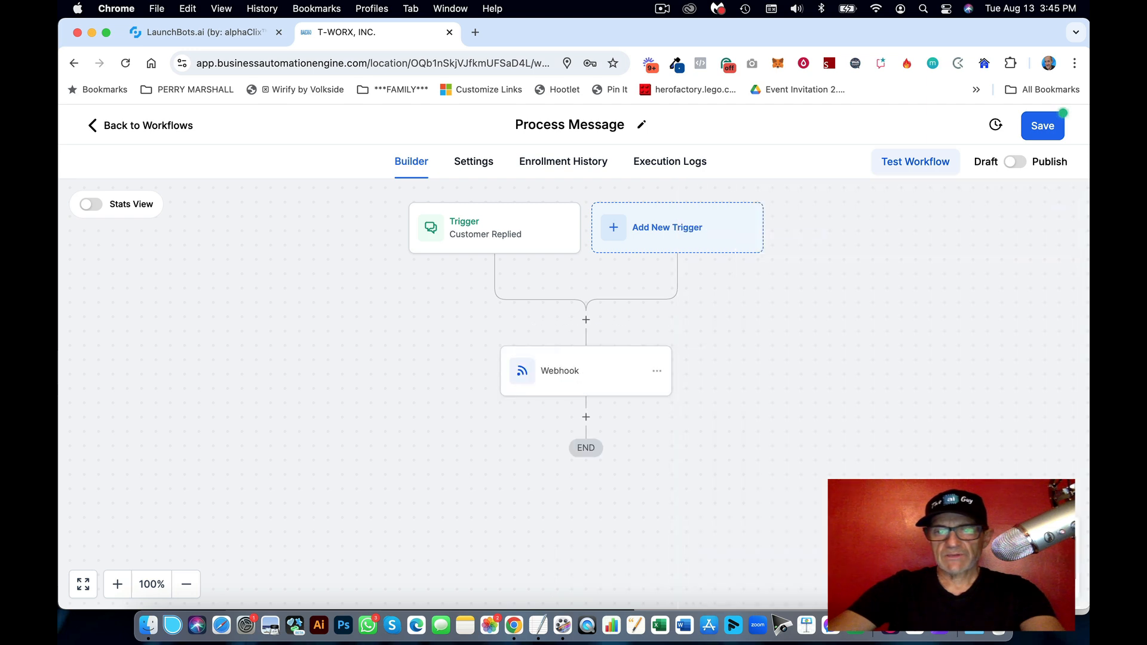
# Step: Publish and save the workflow, then go back to the Workflow List
pyautogui.click(1019, 168)
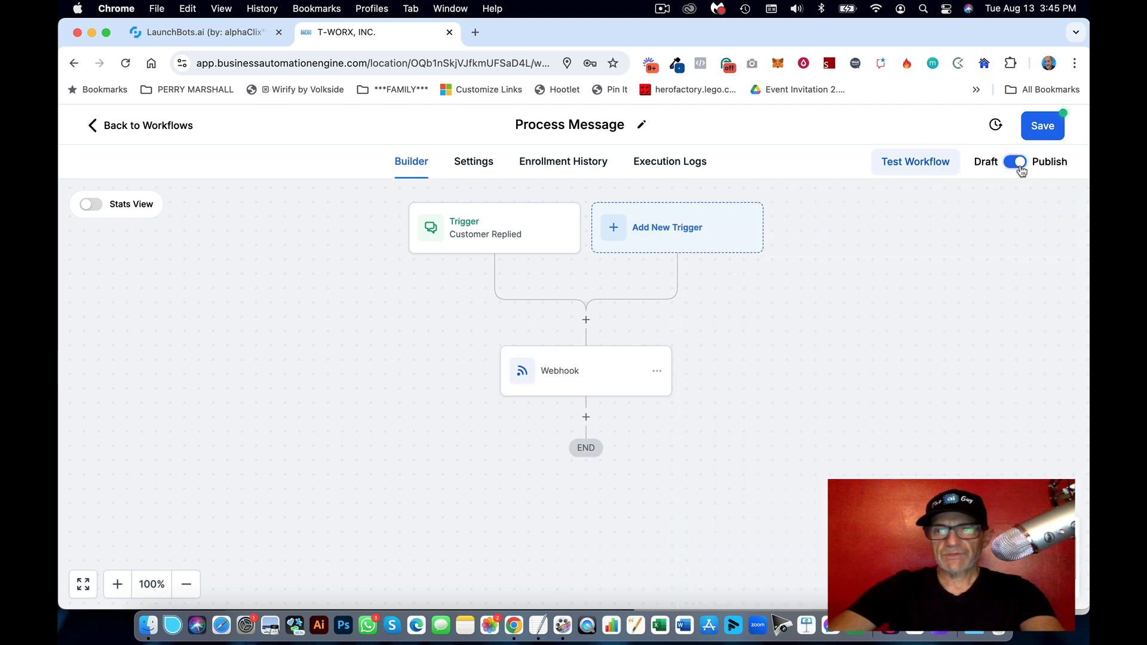
pyautogui.click(1042, 126)
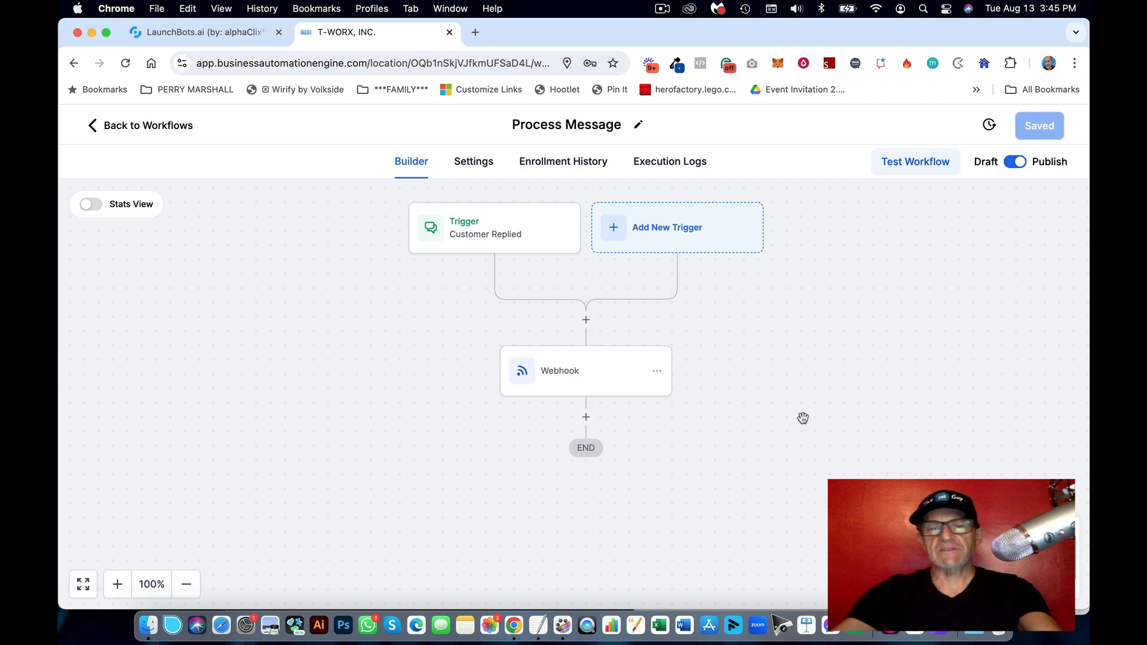
pyautogui.moveTo(803, 418); pyautogui.dragTo(831, 413)
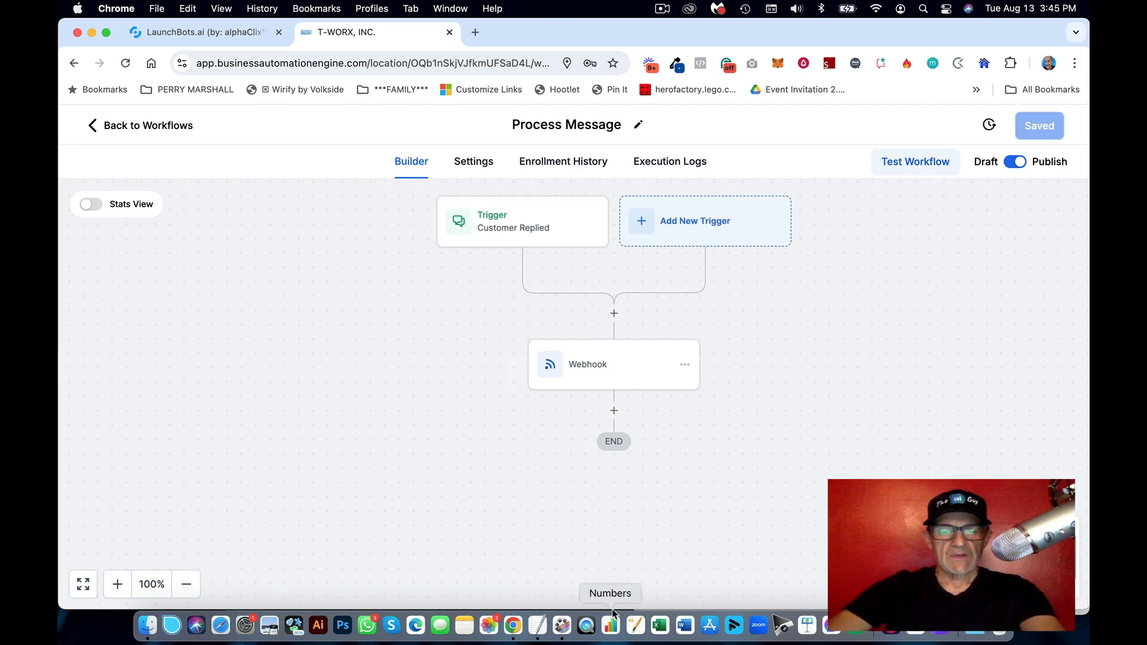
pyautogui.click(146, 133)
pyautogui.click(537, 615)
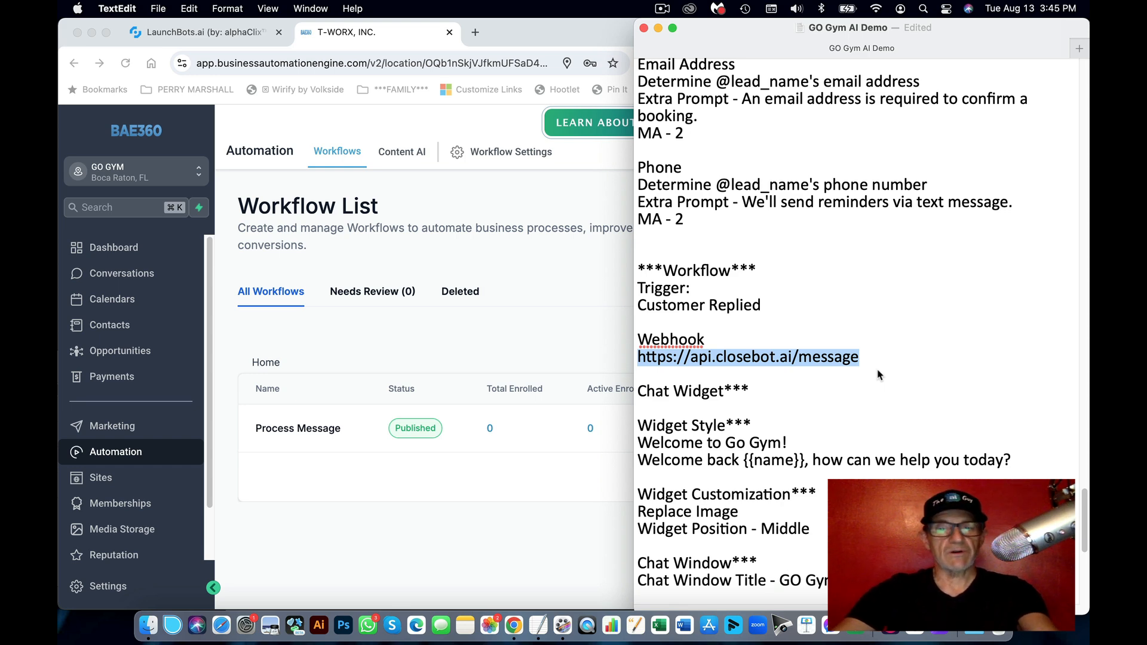
pyautogui.scroll(-2, 879, 375)
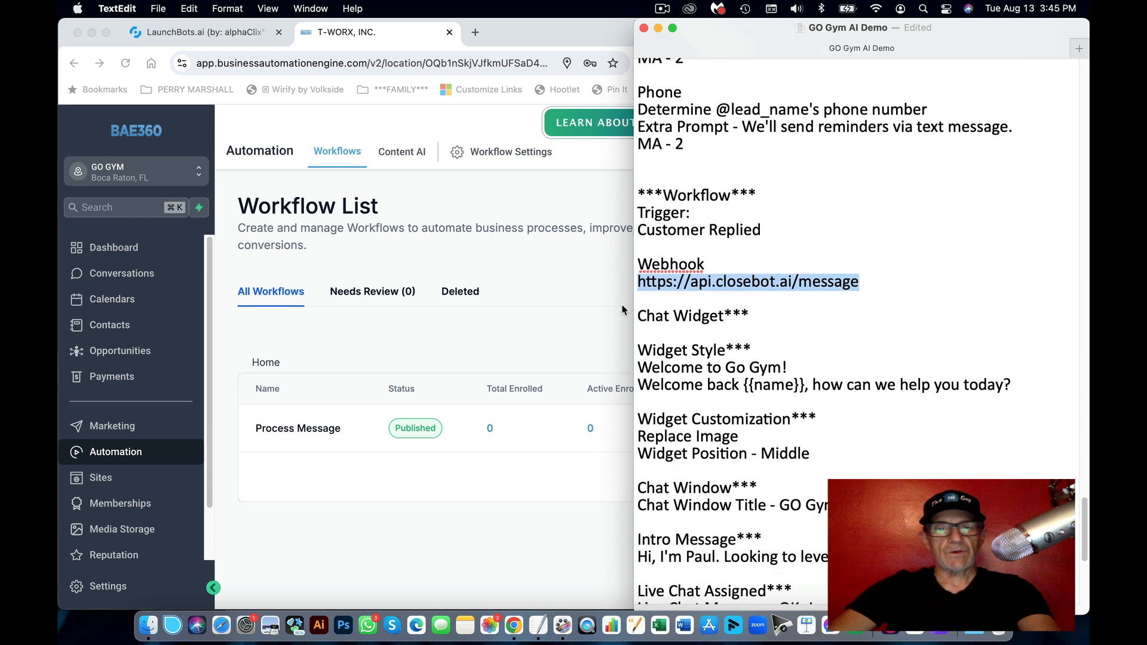
pyautogui.click(609, 304)
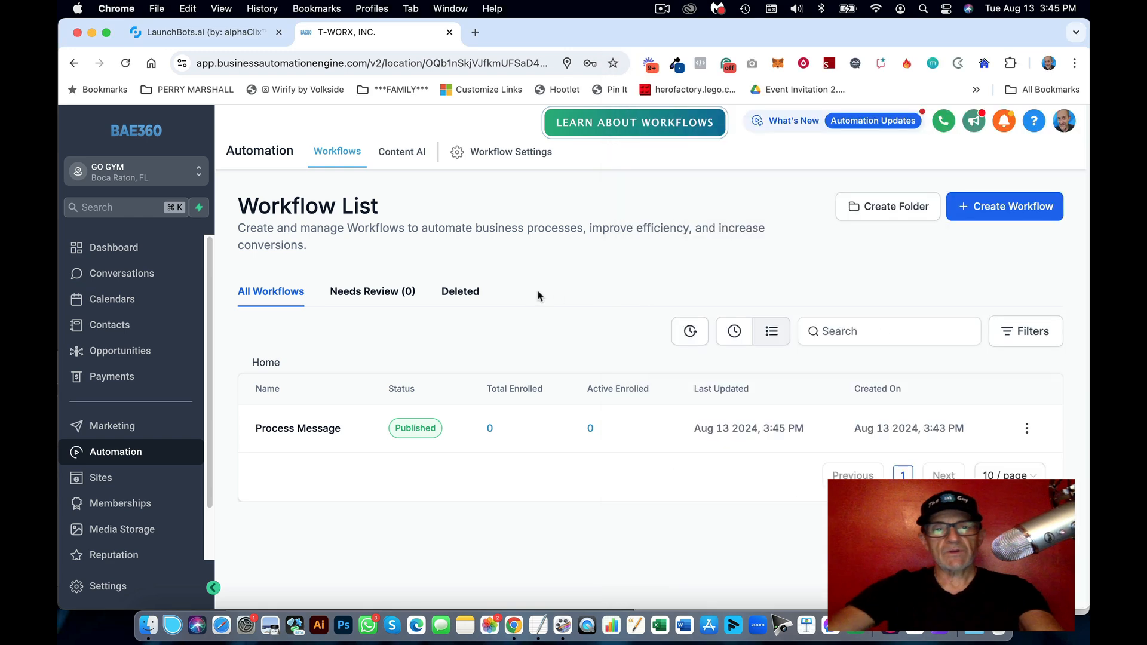
# Step: Create a new blank funnel named GO GYM AI DEMO under Sites > Funnels
pyautogui.click(111, 480)
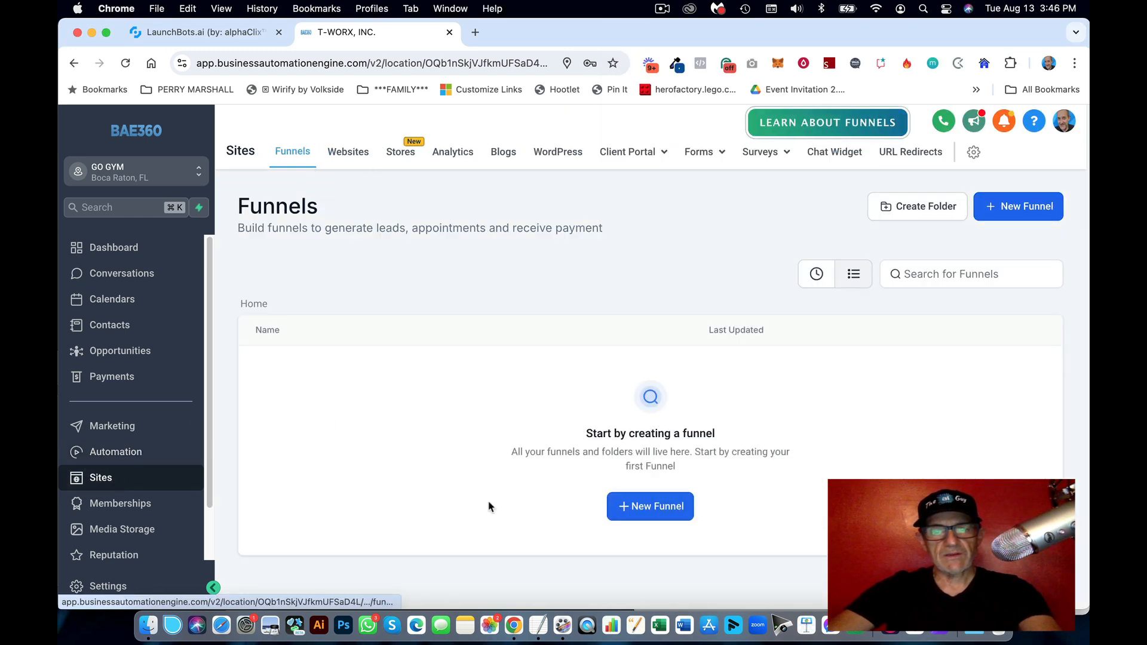
pyautogui.click(668, 506)
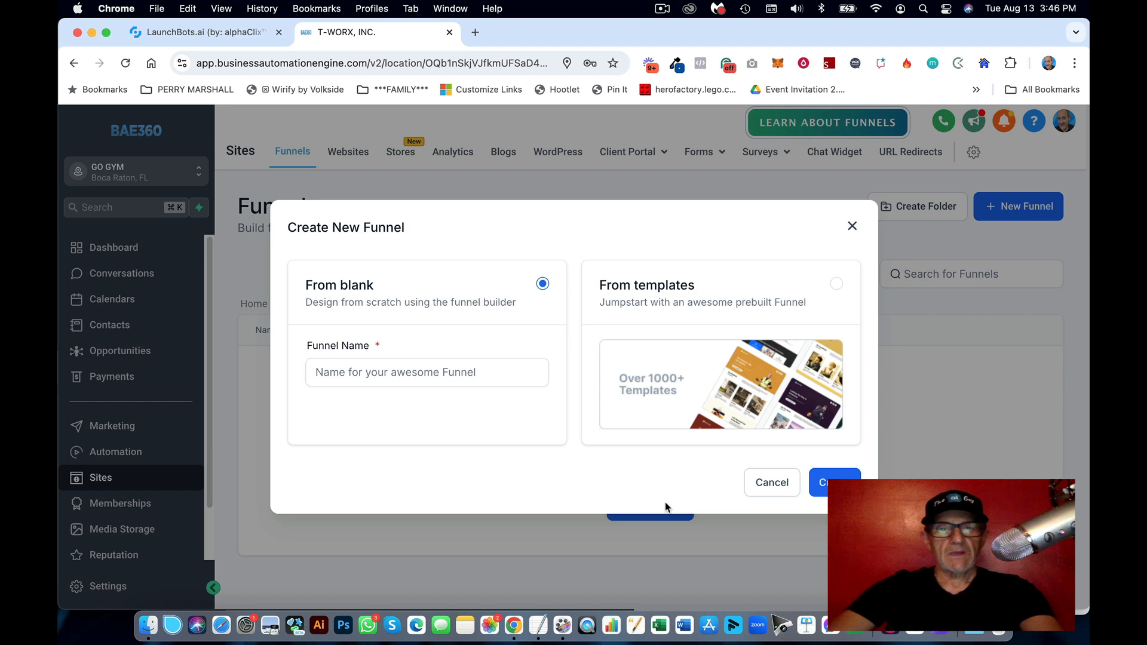
pyautogui.click(500, 372)
pyautogui.write('GO GYM AI DEMO')
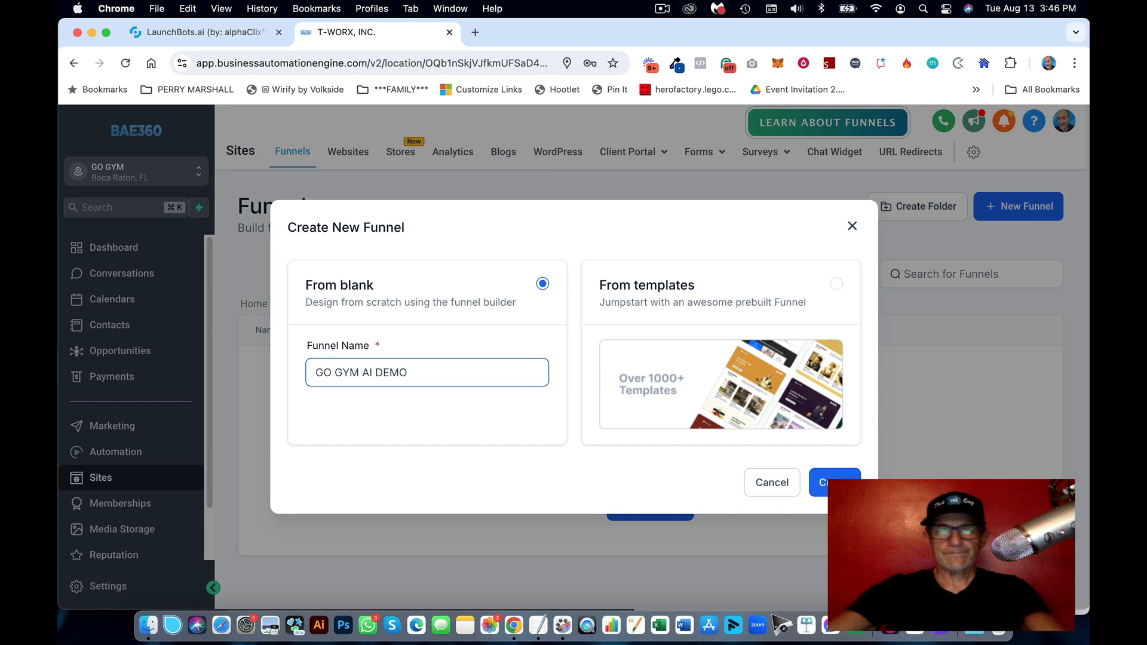
pyautogui.click(822, 485)
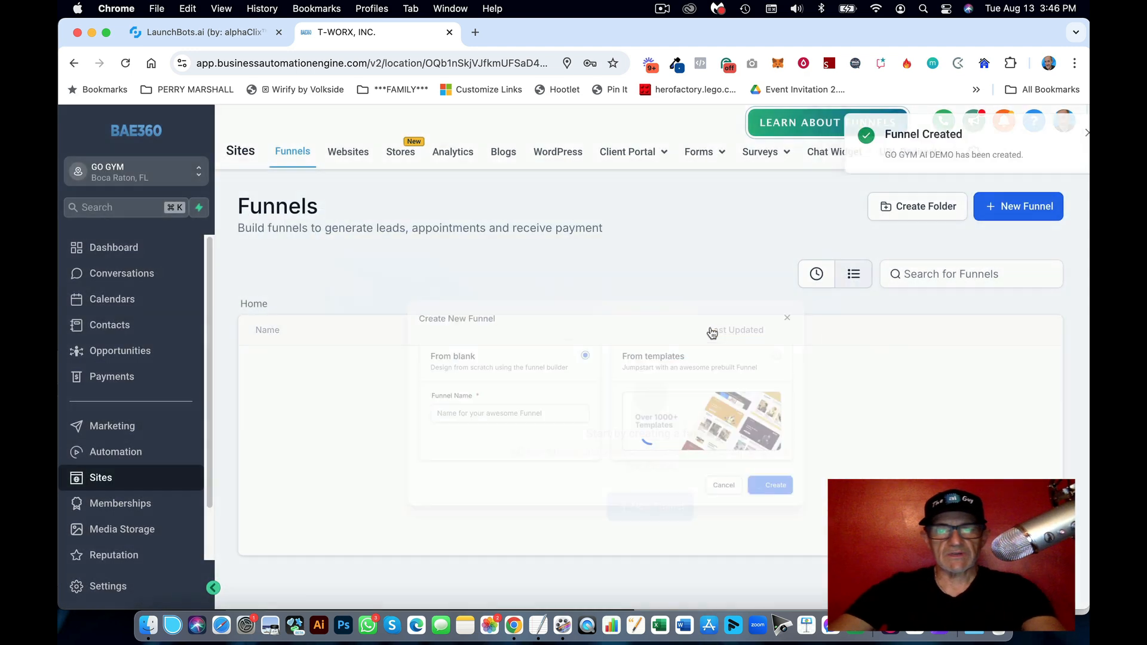
# Step: Add a funnel step named GO and build its page from blank
pyautogui.click(395, 338)
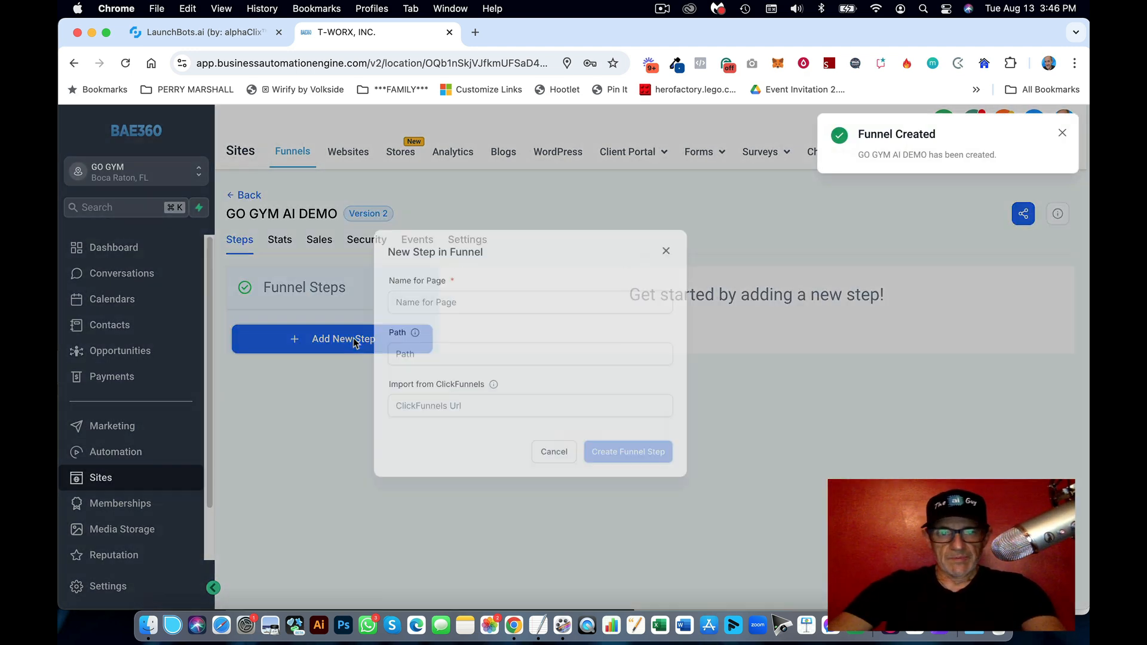
pyautogui.click(448, 294)
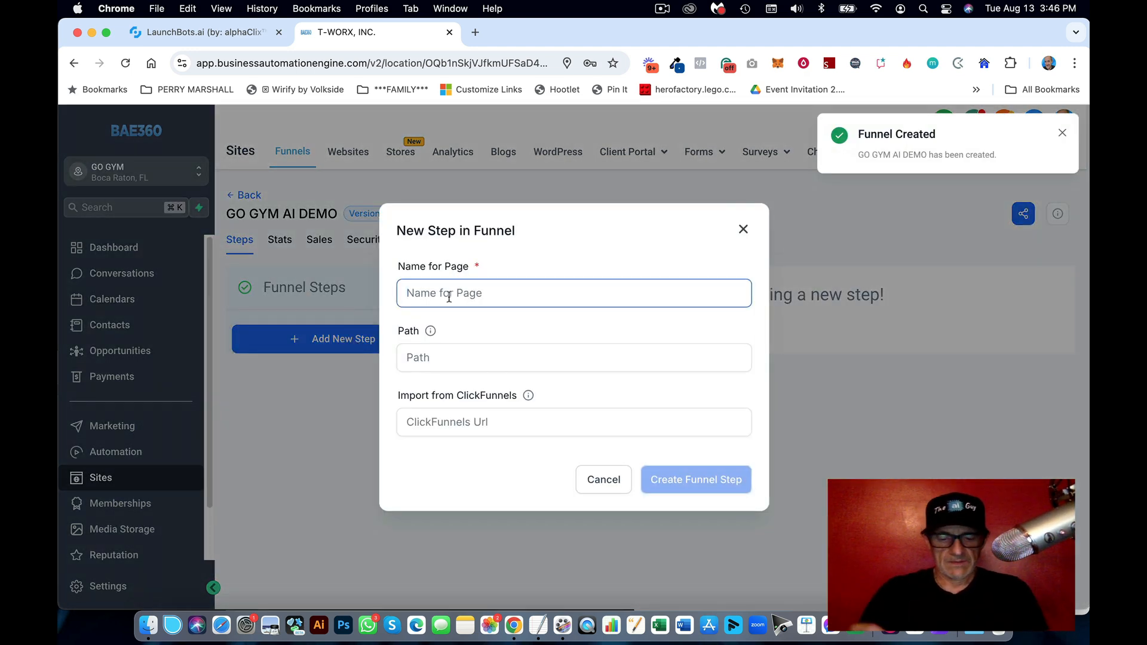
pyautogui.write('GO')
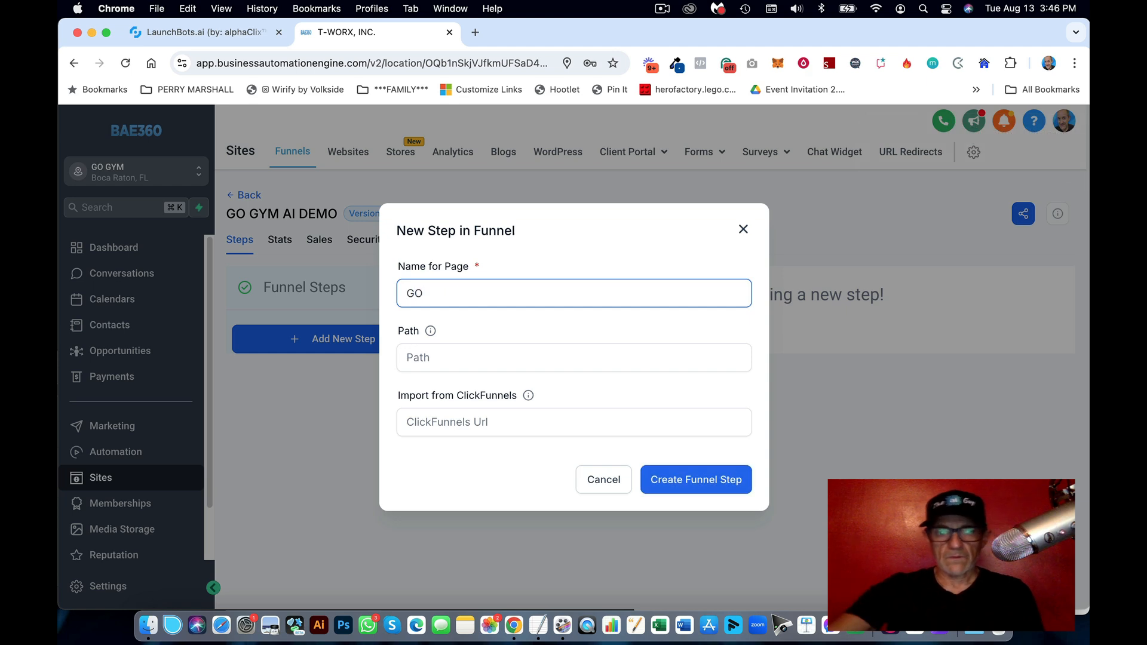
pyautogui.click(686, 485)
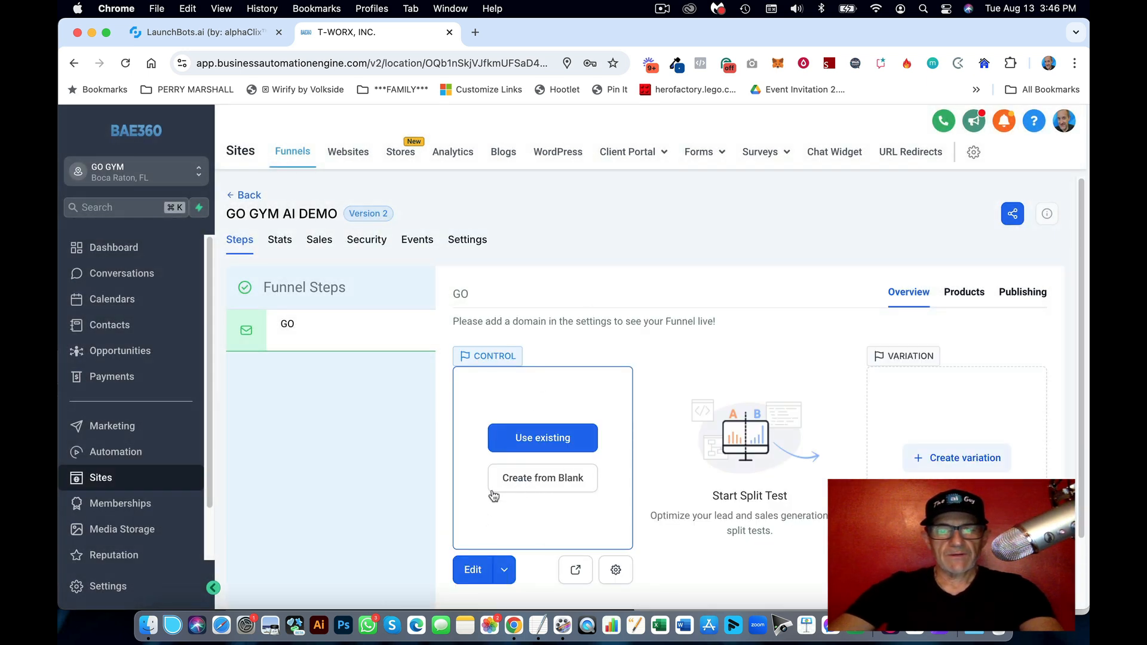
pyautogui.click(543, 479)
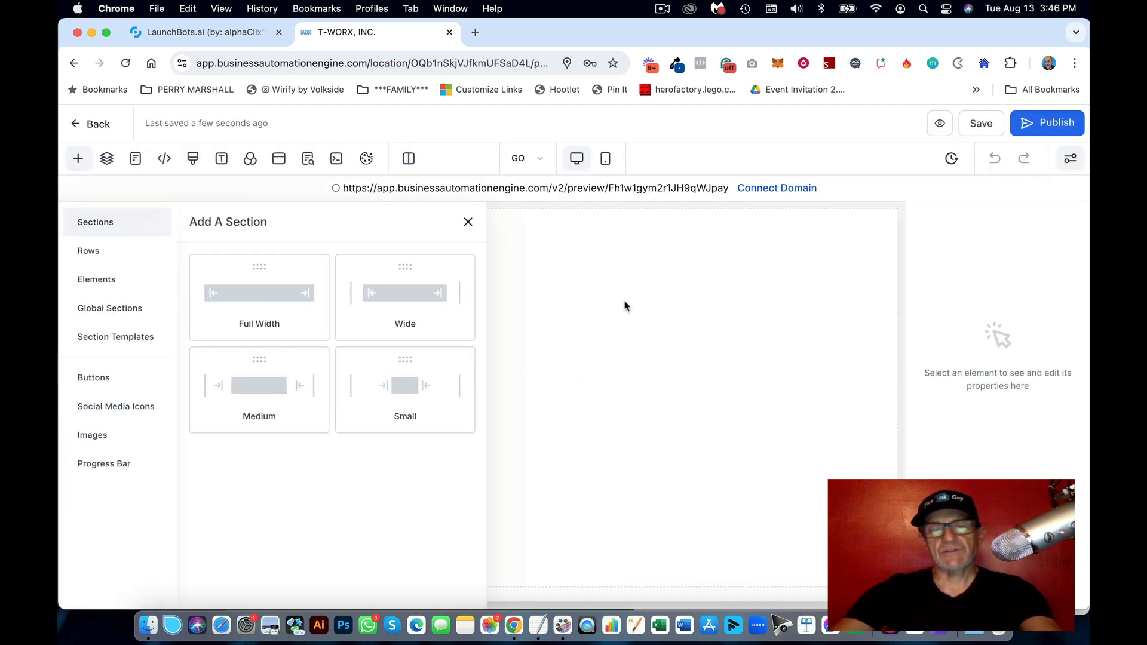
# Step: Add a full-width section with a one-column row containing a headline
pyautogui.moveTo(210, 313); pyautogui.dragTo(574, 314)
pyautogui.click(285, 320)
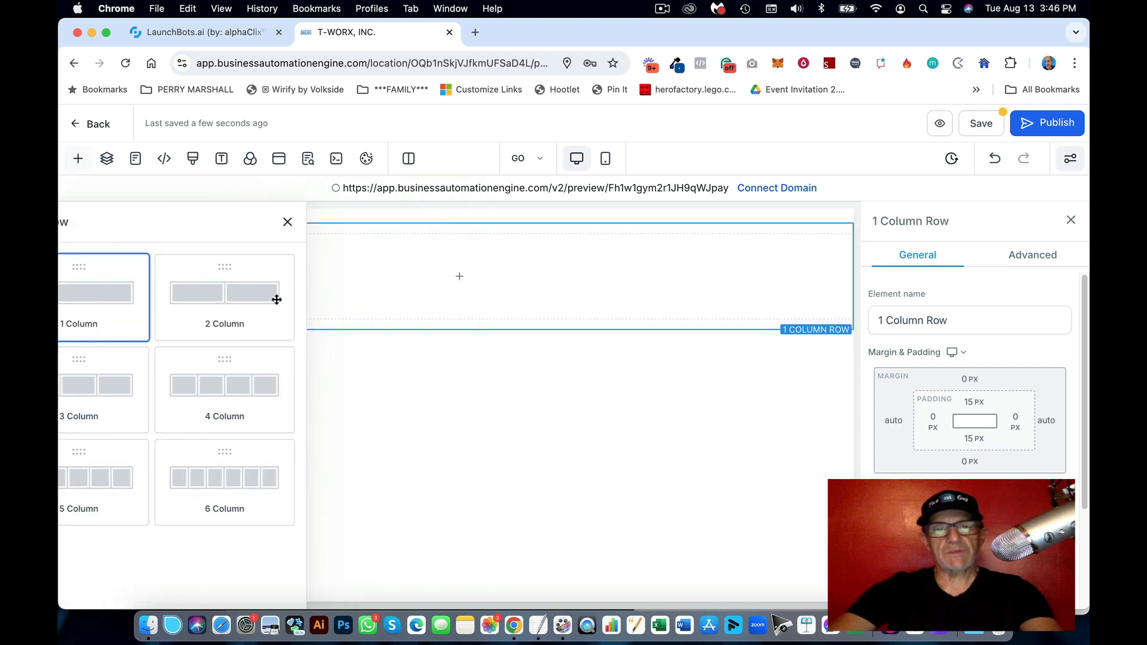
pyautogui.click(452, 278)
pyautogui.moveTo(246, 320); pyautogui.dragTo(458, 323)
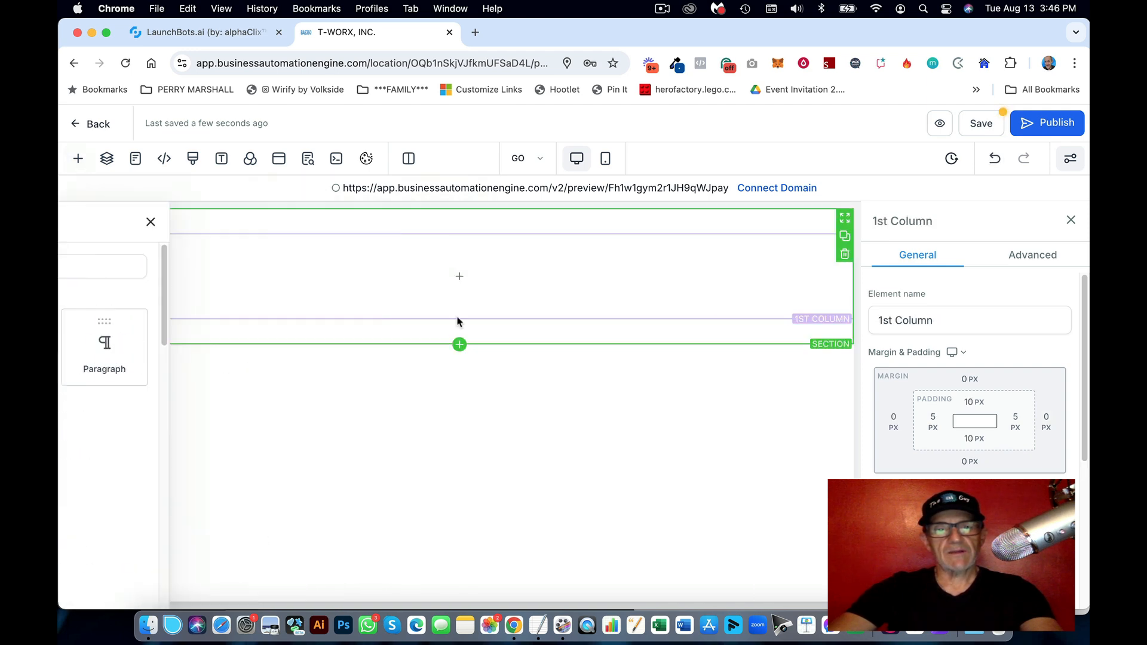
pyautogui.click(475, 282)
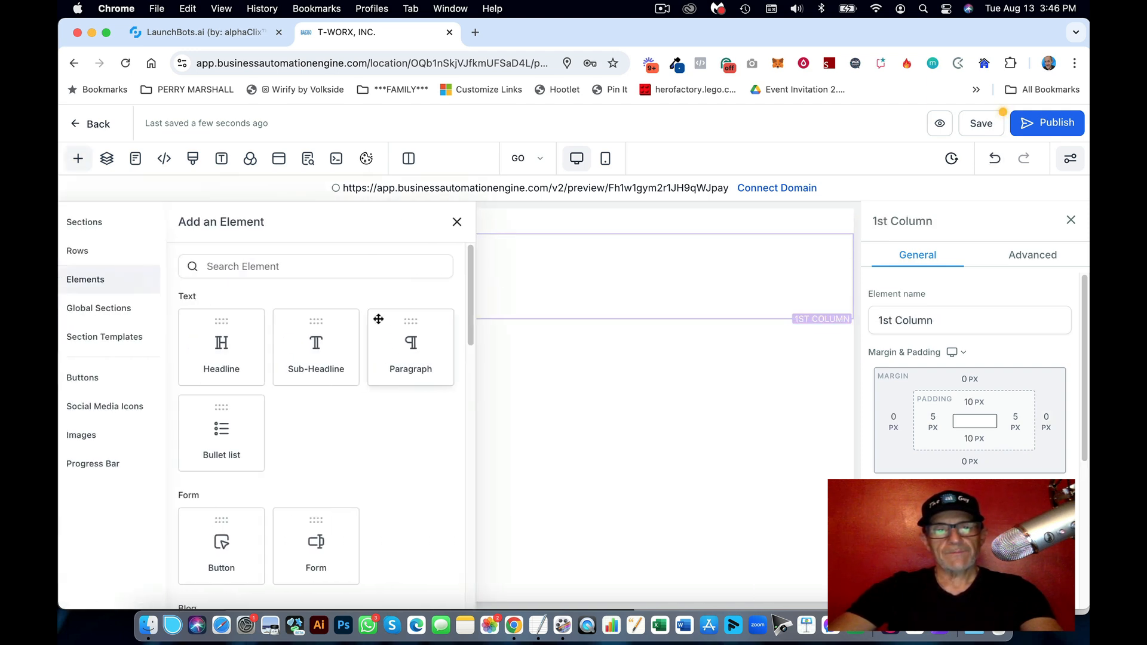
pyautogui.click(251, 342)
# Step: Change the headline to 'Go Gym AI Demo!', save the page and return to funnels
pyautogui.tripleClick(485, 255)
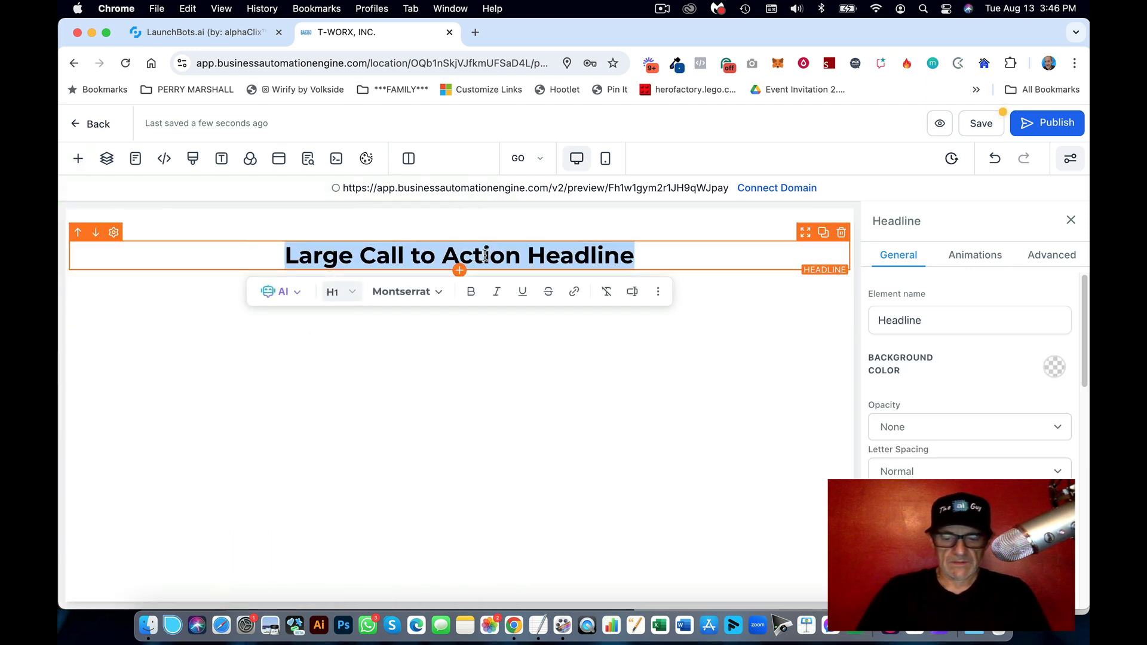
pyautogui.write('Go Gym Demo!')
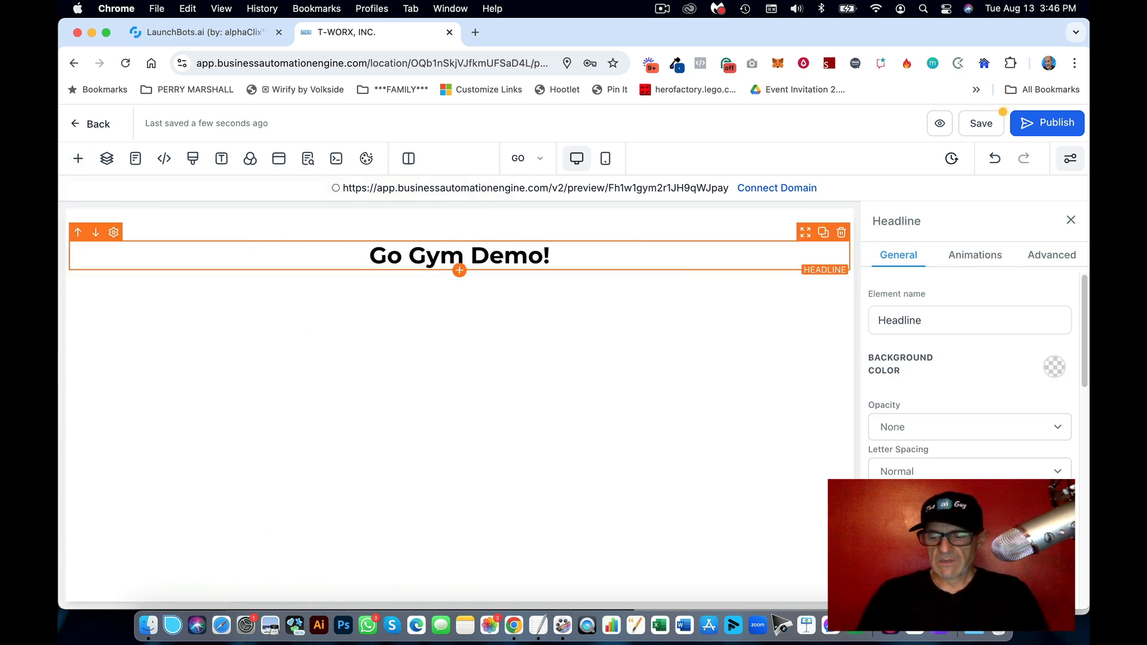
pyautogui.click(528, 256)
pyautogui.write('AI')
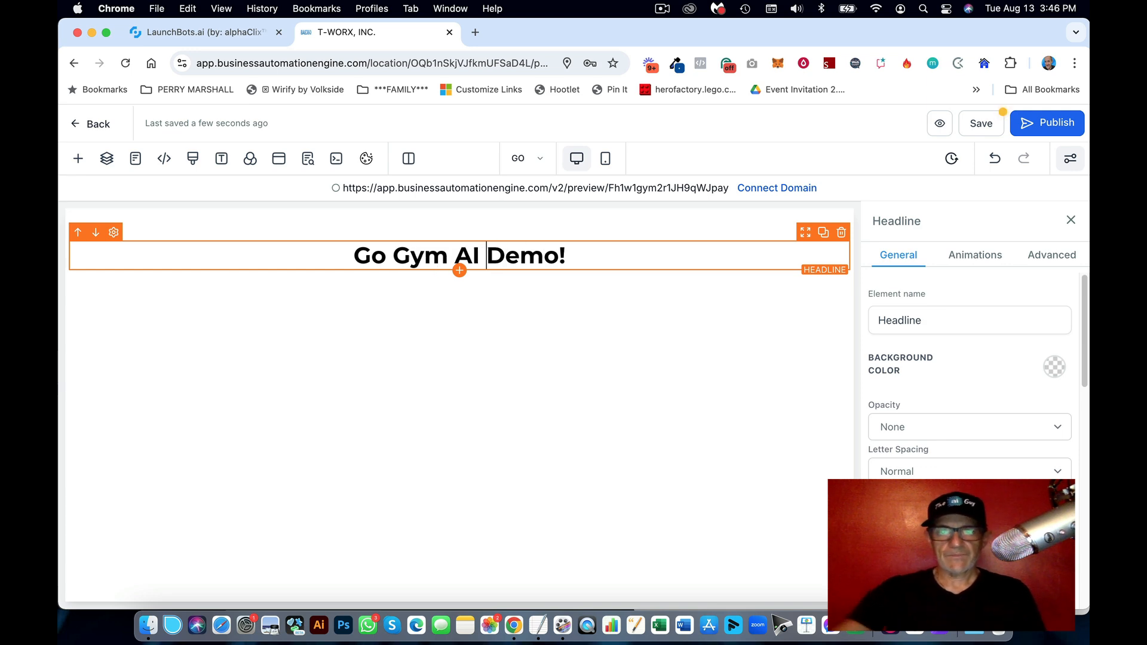
pyautogui.click(979, 126)
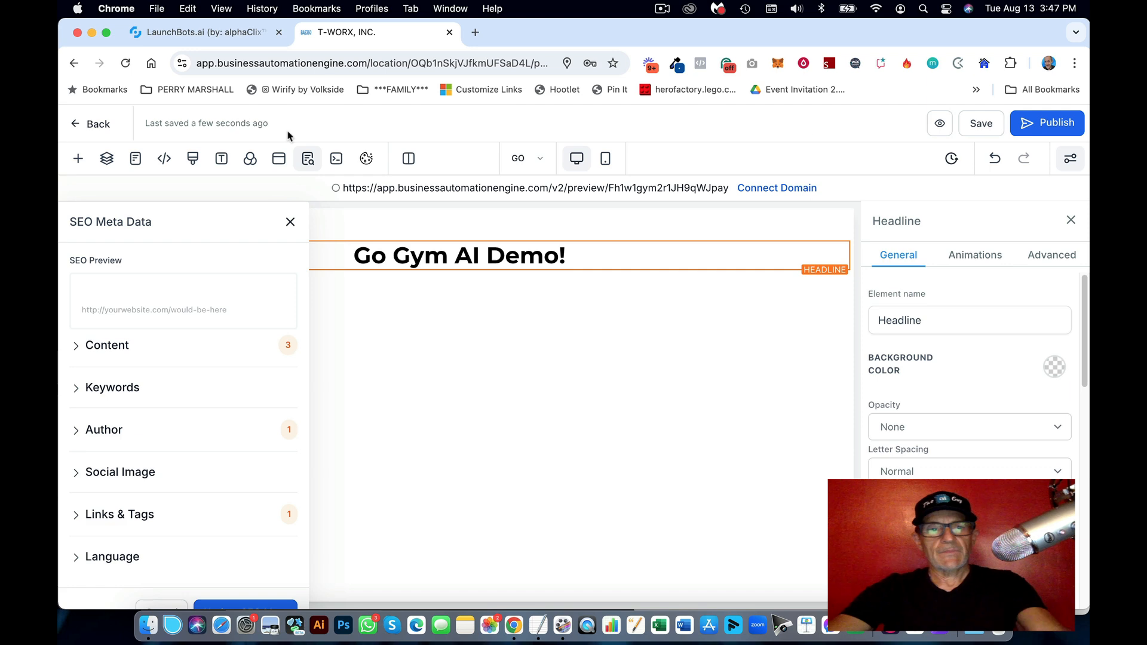
pyautogui.click(100, 126)
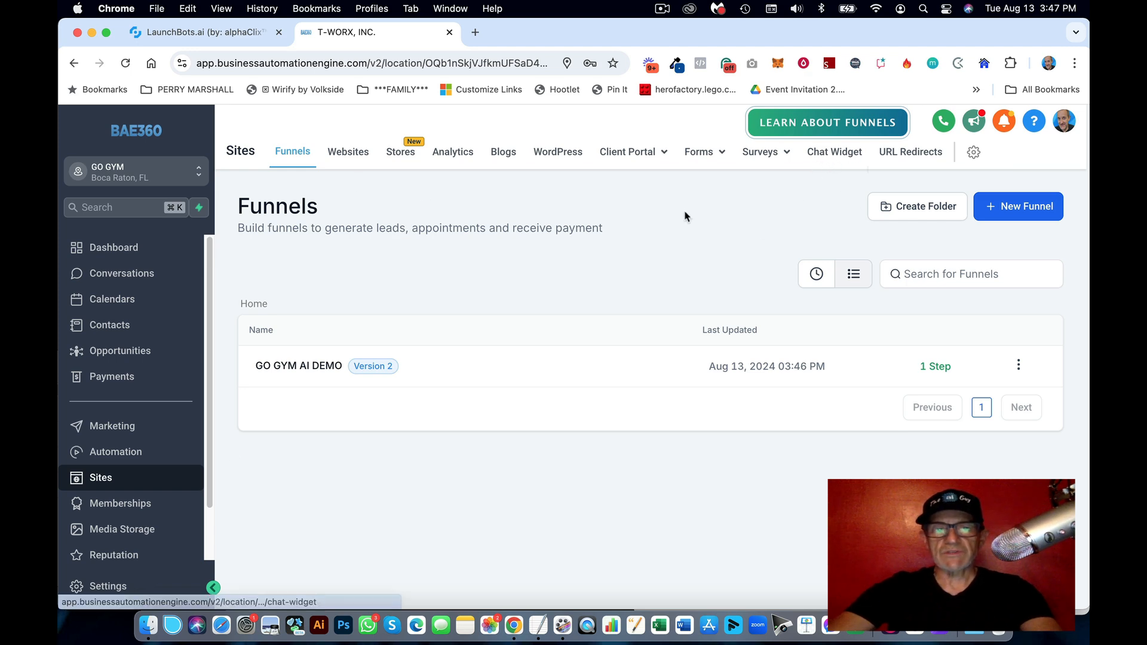
# Step: Create a new live chat widget and check its chat window in the preview
pyautogui.click(846, 155)
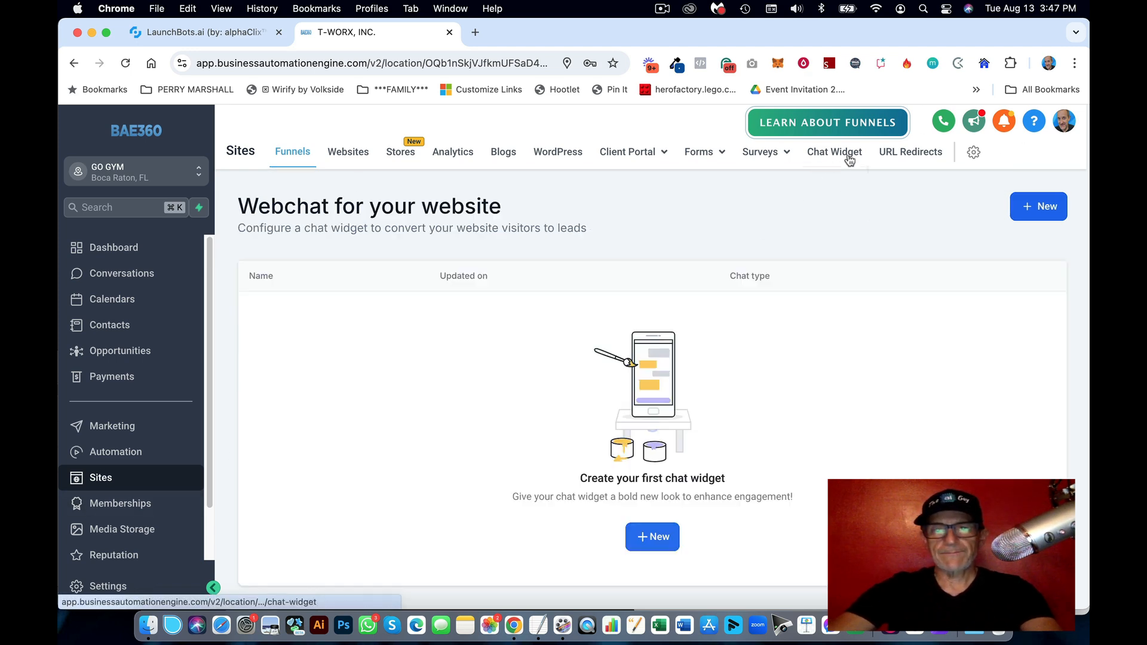
pyautogui.click(658, 540)
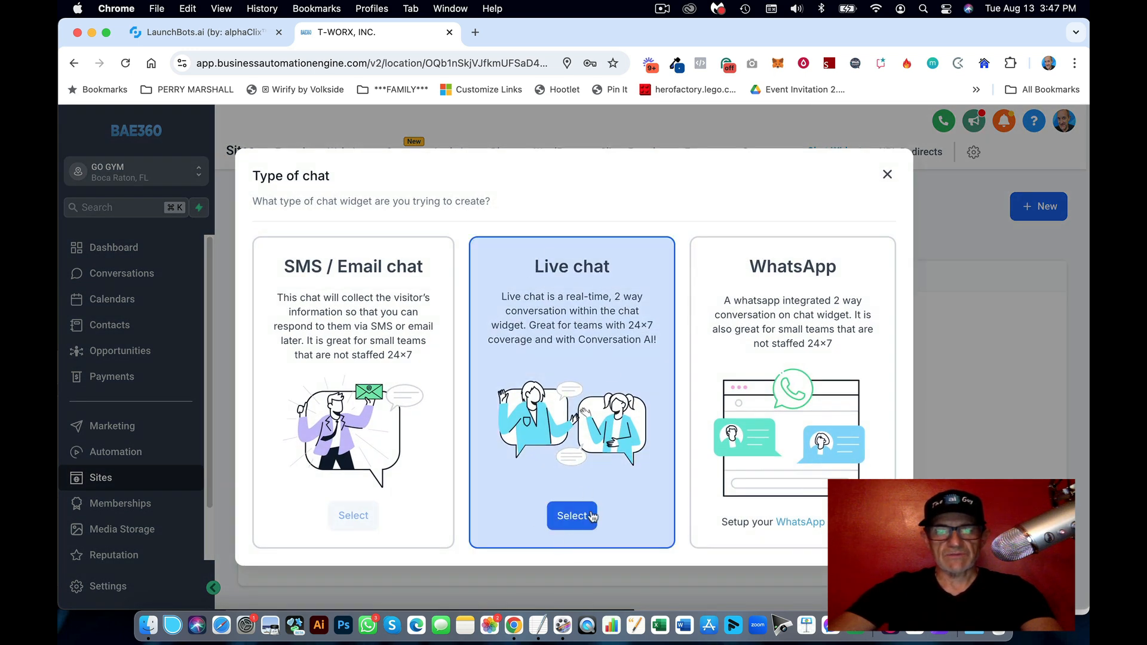
pyautogui.click(572, 516)
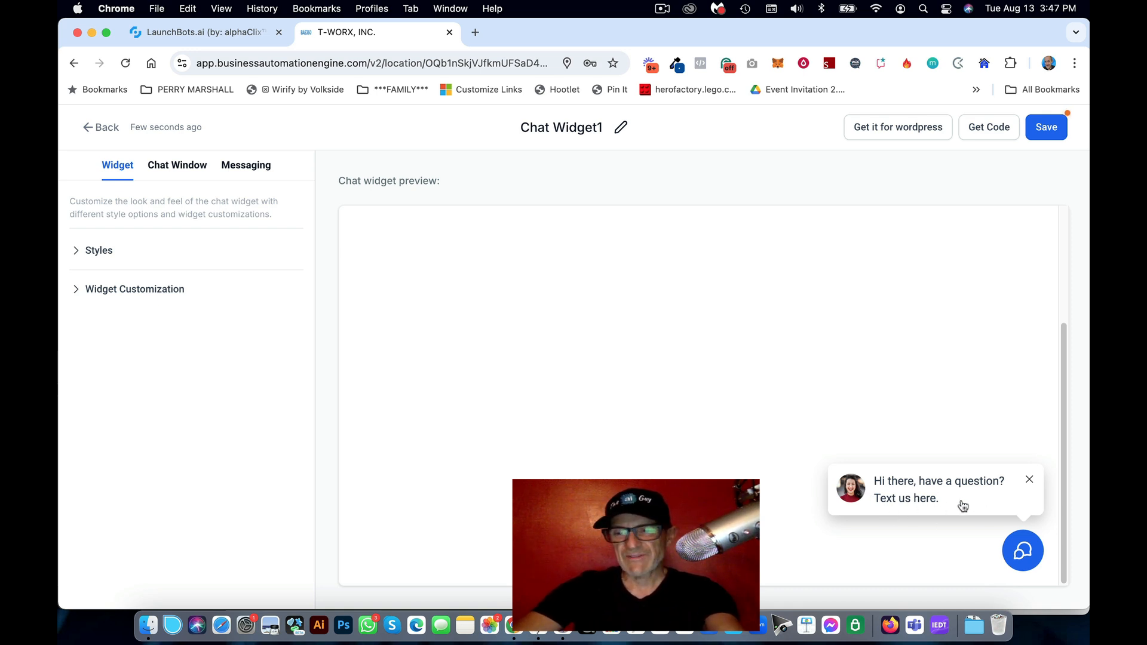
pyautogui.moveTo(959, 503); pyautogui.dragTo(876, 490)
pyautogui.click(876, 490)
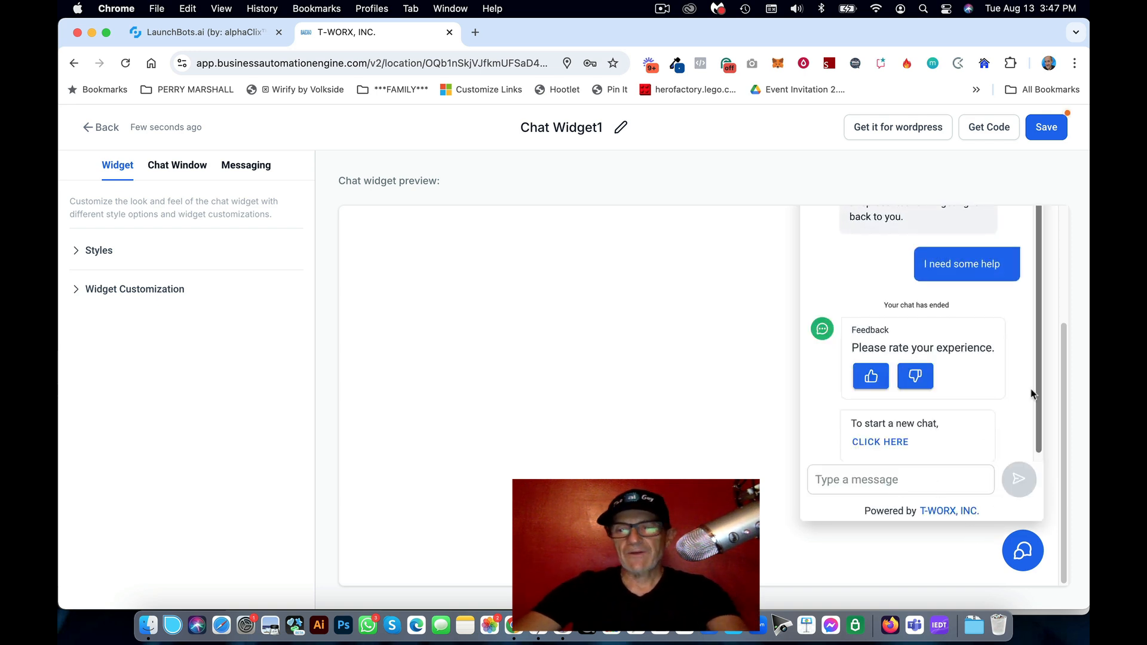
pyautogui.scroll(3, 1065, 370)
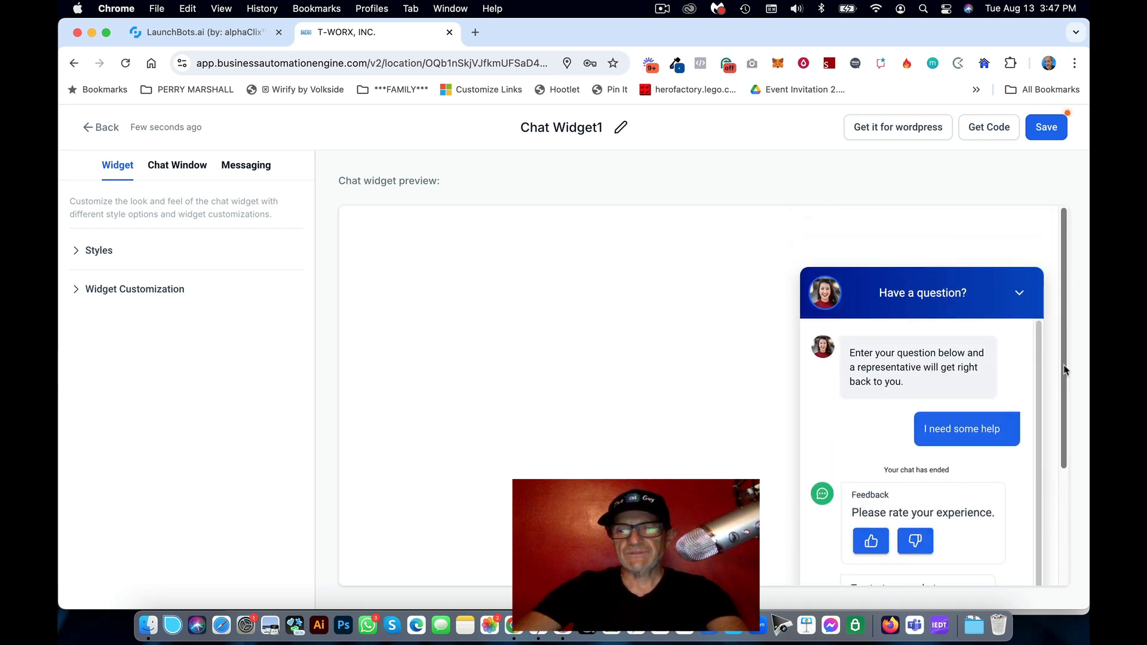
pyautogui.click(1018, 294)
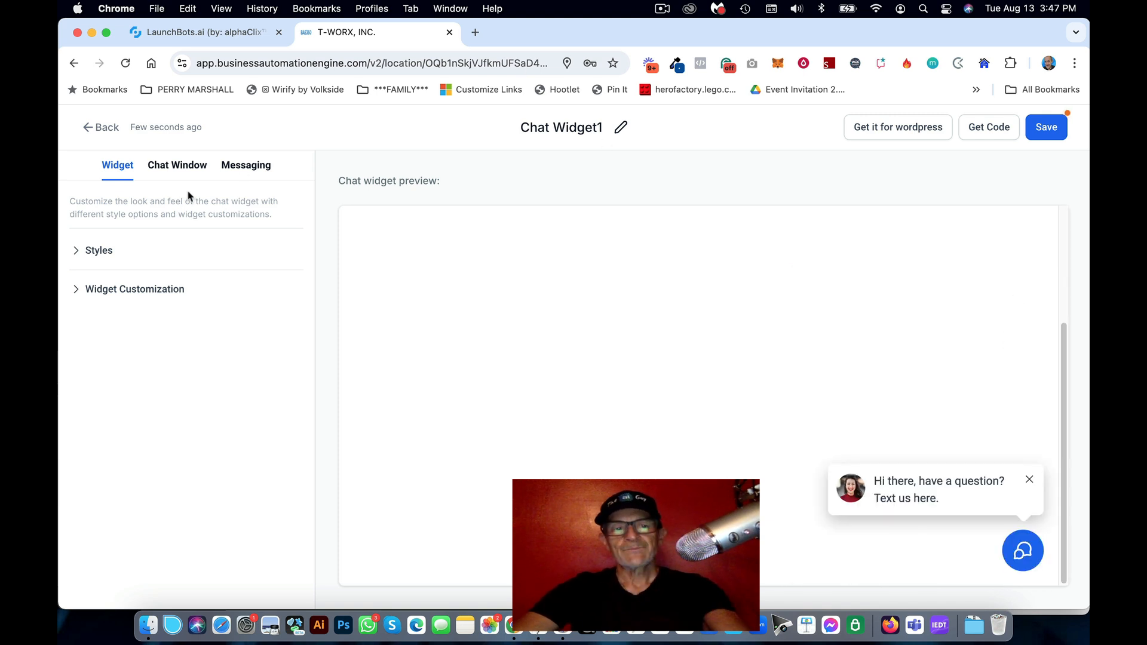
# Step: Replace the Welcome Message with 'Welcome to Go Gym!' copied from the notes
pyautogui.click(77, 255)
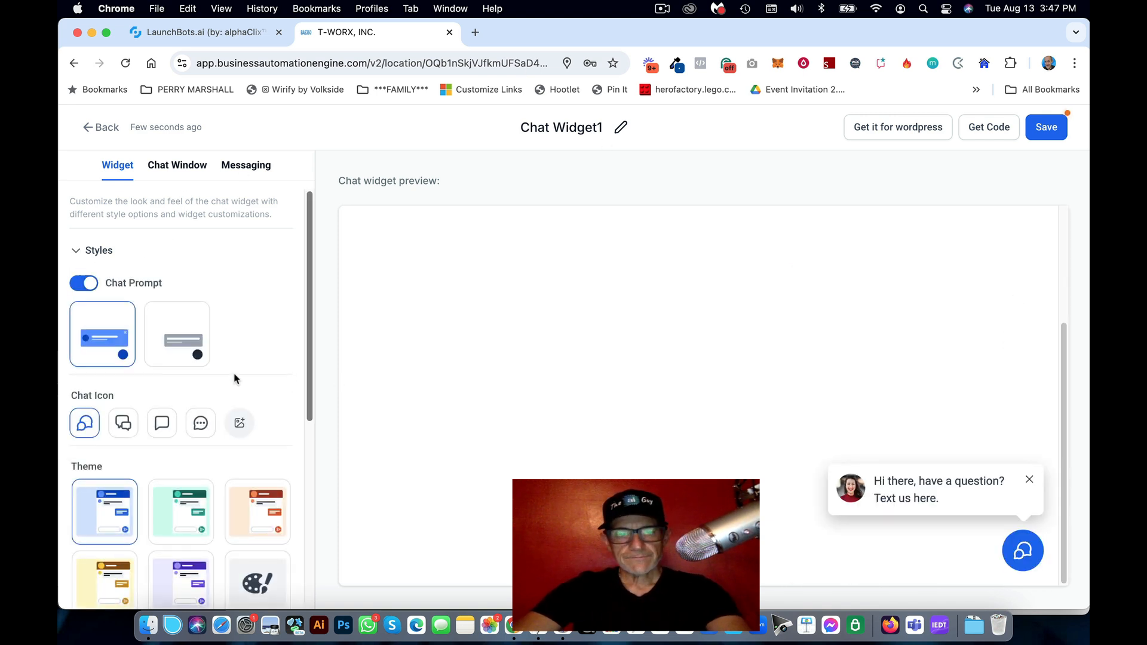
pyautogui.scroll(-5, 177, 370)
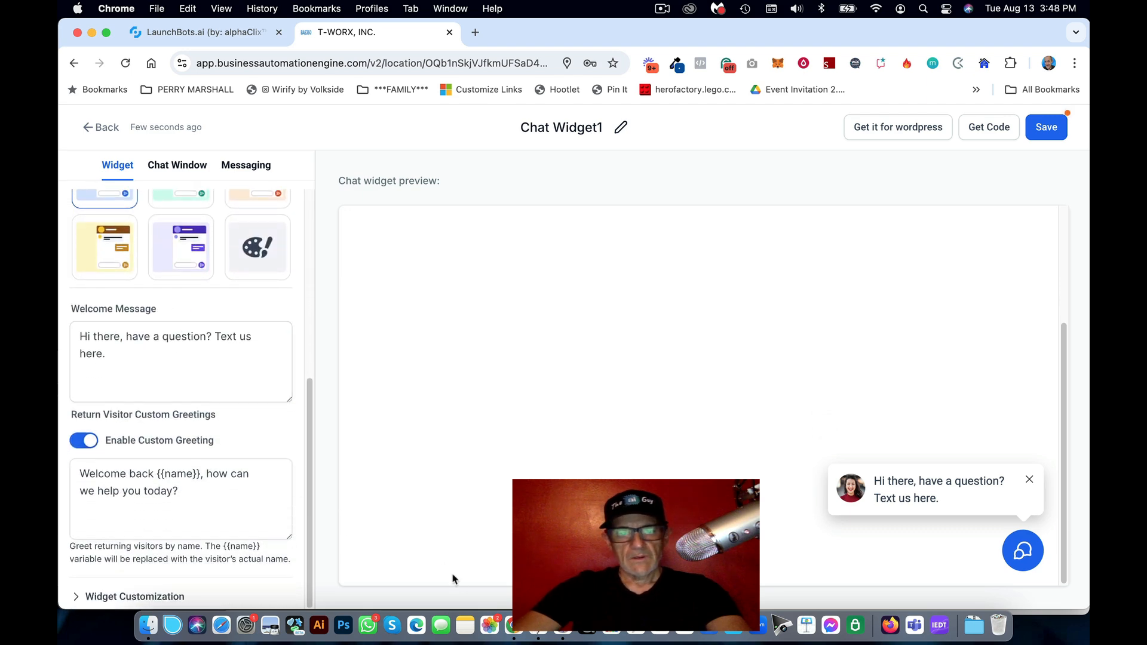
pyautogui.click(444, 624)
pyautogui.click(730, 336)
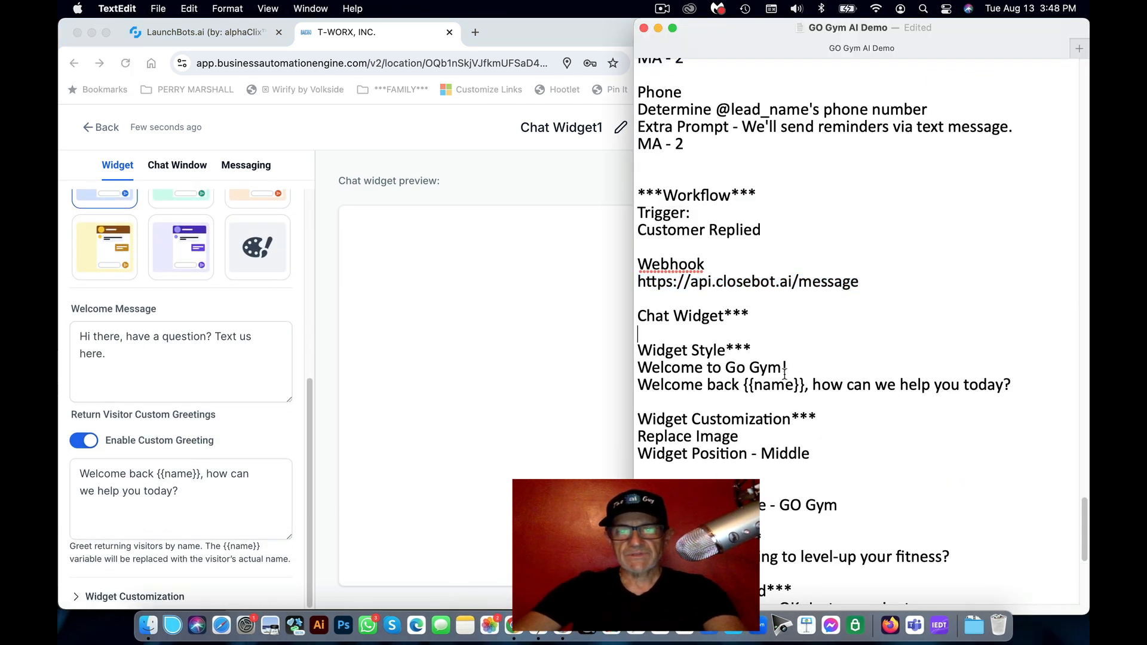
pyautogui.moveTo(794, 368); pyautogui.dragTo(612, 375)
pyautogui.press('super+c')
pyautogui.click(170, 333)
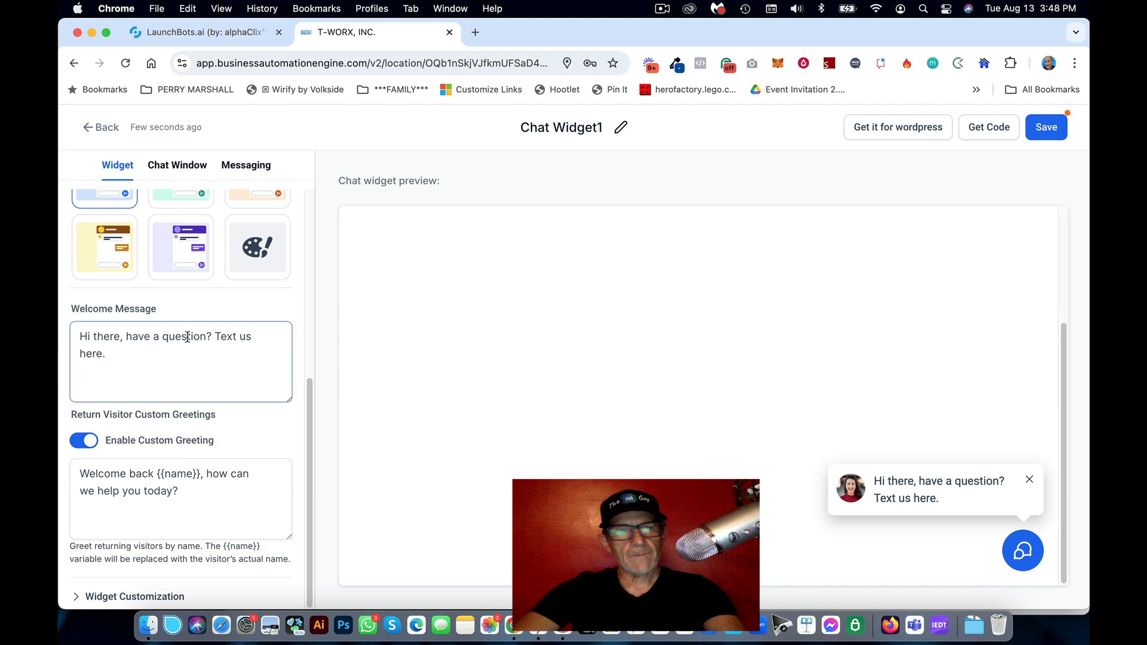
pyautogui.scroll(3, 188, 340)
pyautogui.scroll(-3, 187, 340)
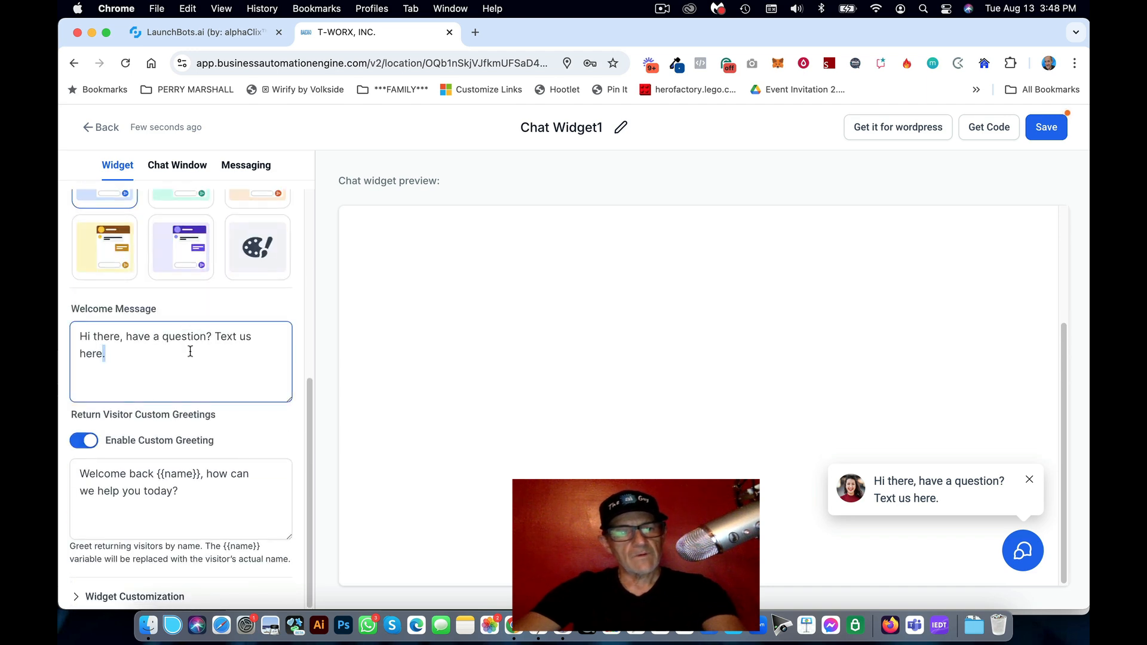
pyautogui.press('super+a')
pyautogui.press('super+v')
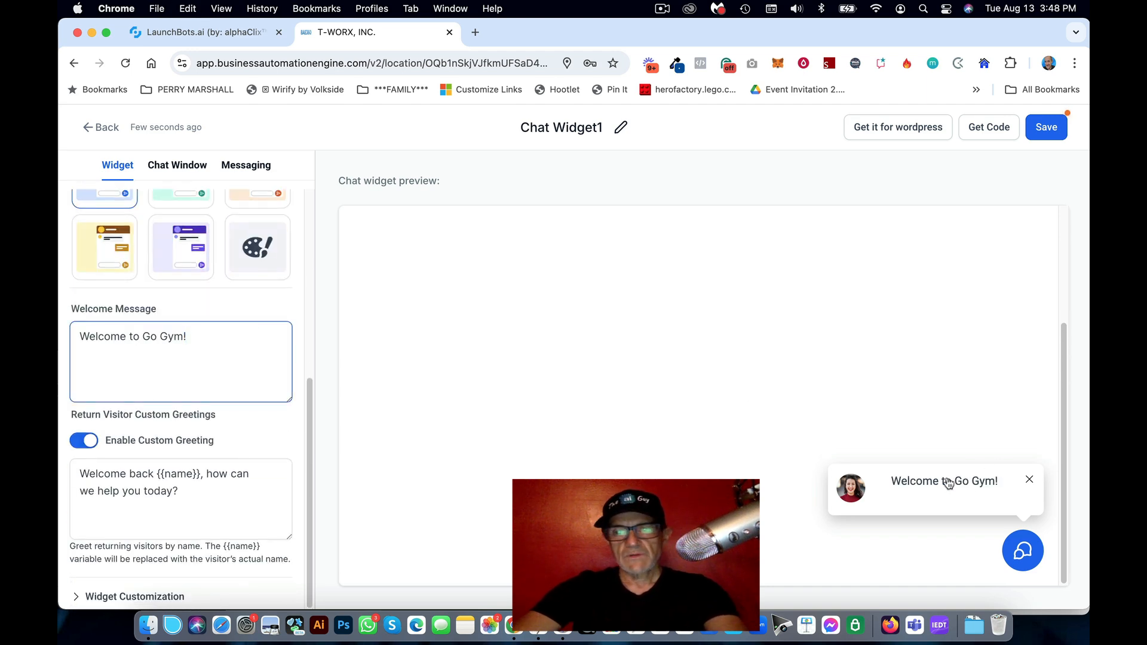
pyautogui.click(178, 481)
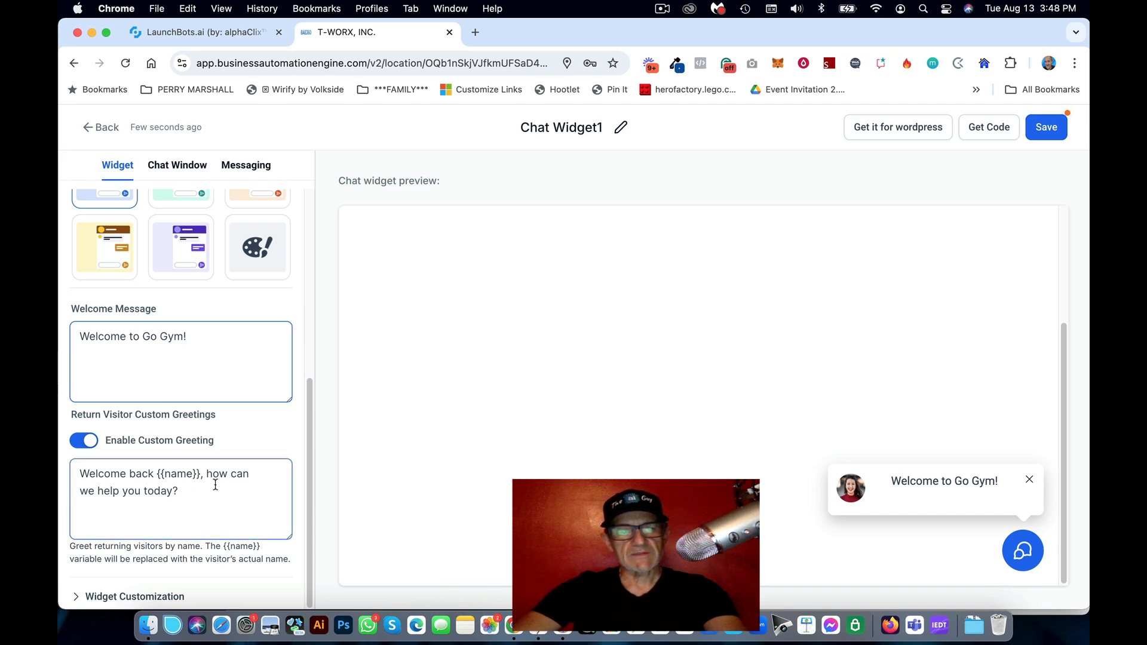
# Step: Place the widget at middle-right and start replacing its avatar image
pyautogui.click(77, 597)
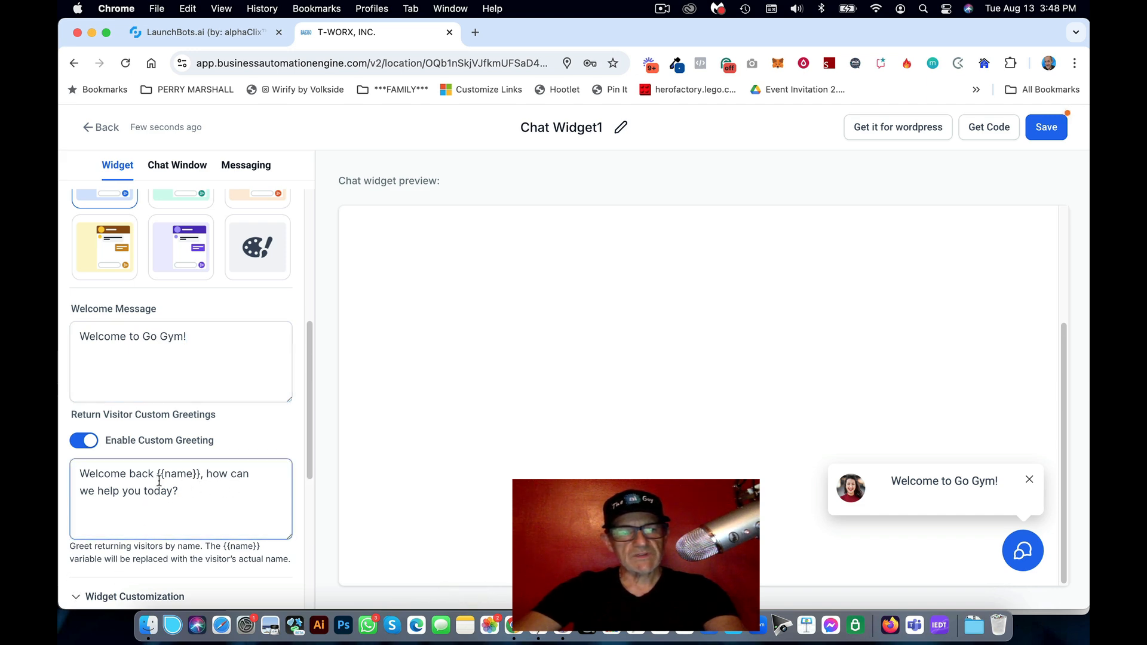
pyautogui.scroll(-6, 160, 481)
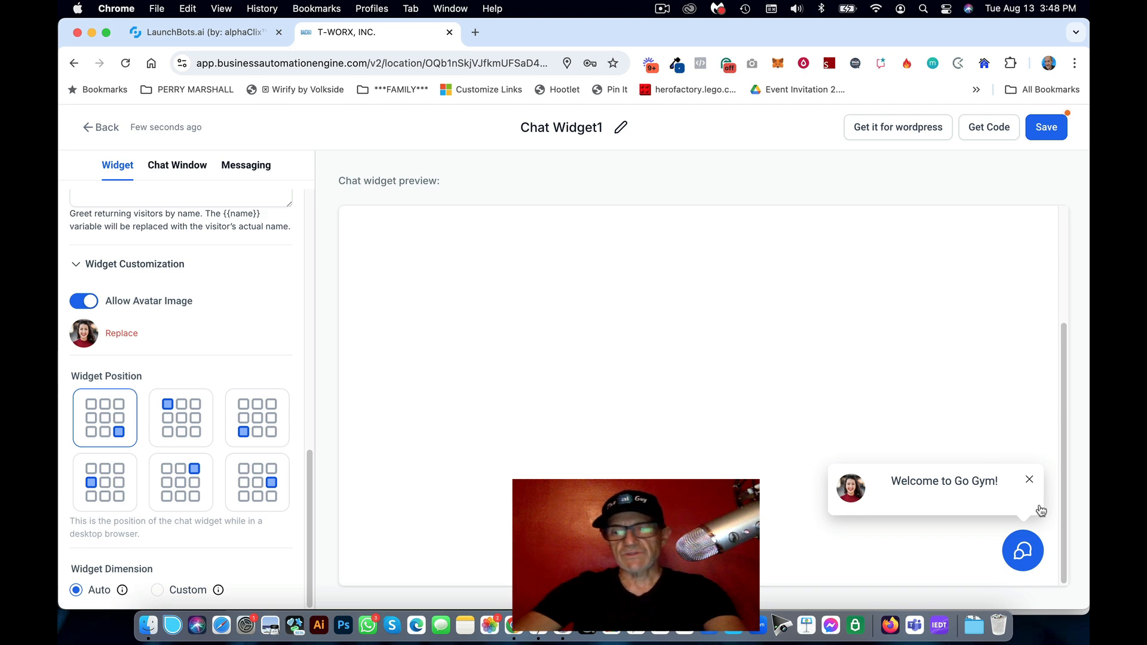
pyautogui.click(268, 481)
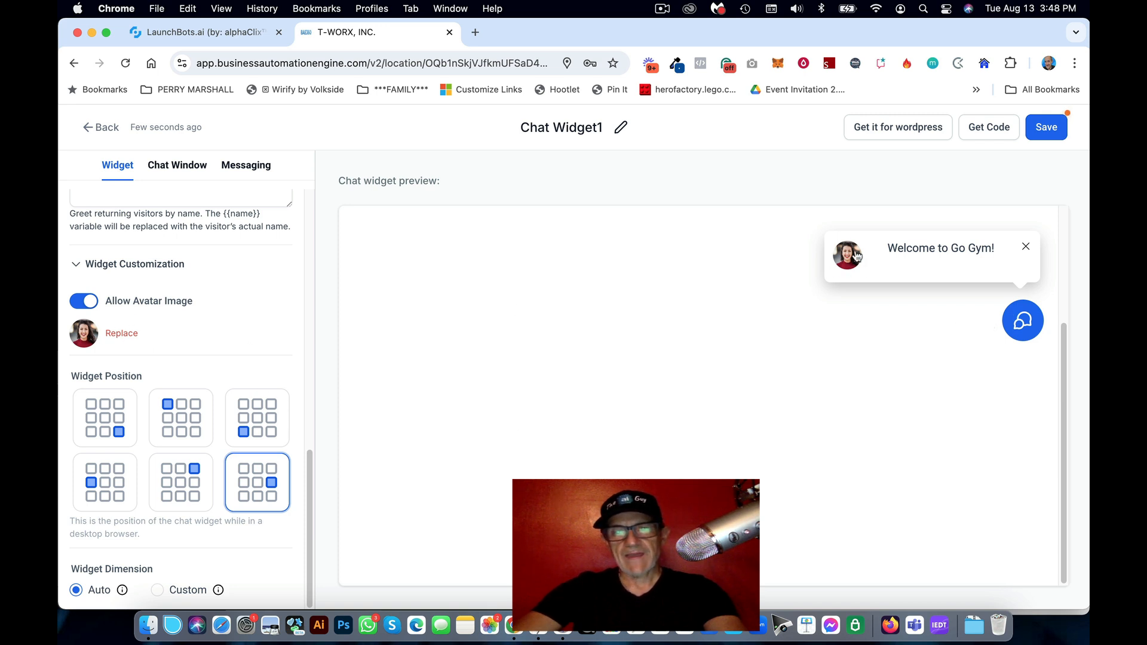
pyautogui.click(123, 337)
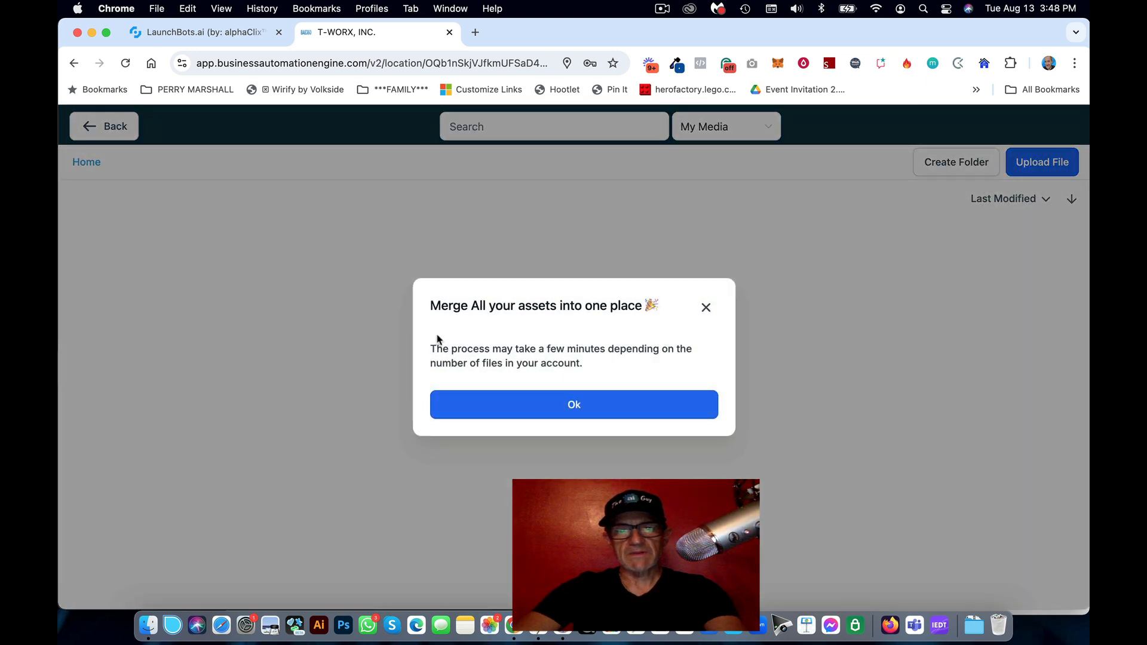
# Step: Upload GO-Logo-WC.png from T-WORX AI > Demos > G+0 and use it as the avatar
pyautogui.click(706, 310)
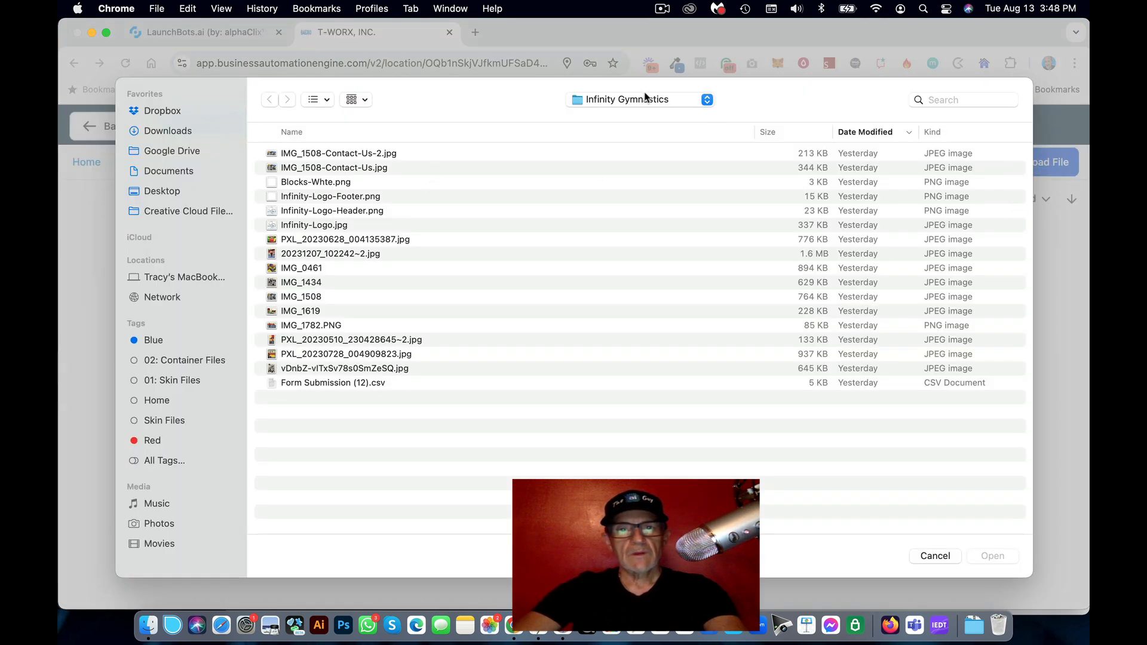
pyautogui.click(645, 98)
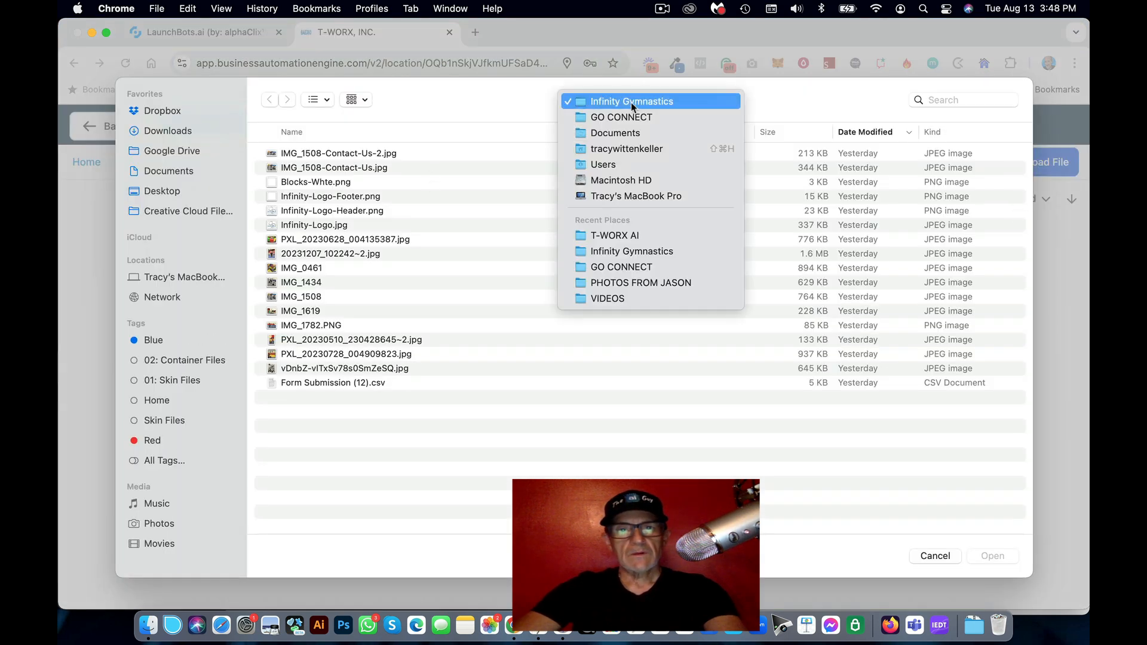
pyautogui.click(655, 237)
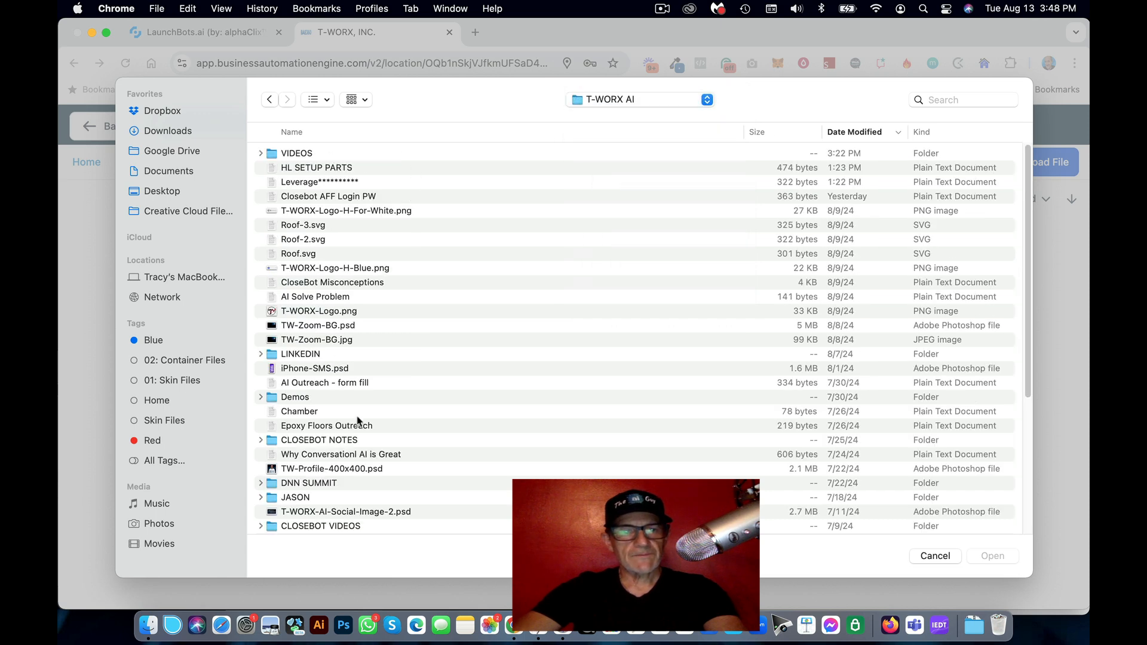
pyautogui.doubleClick(324, 398)
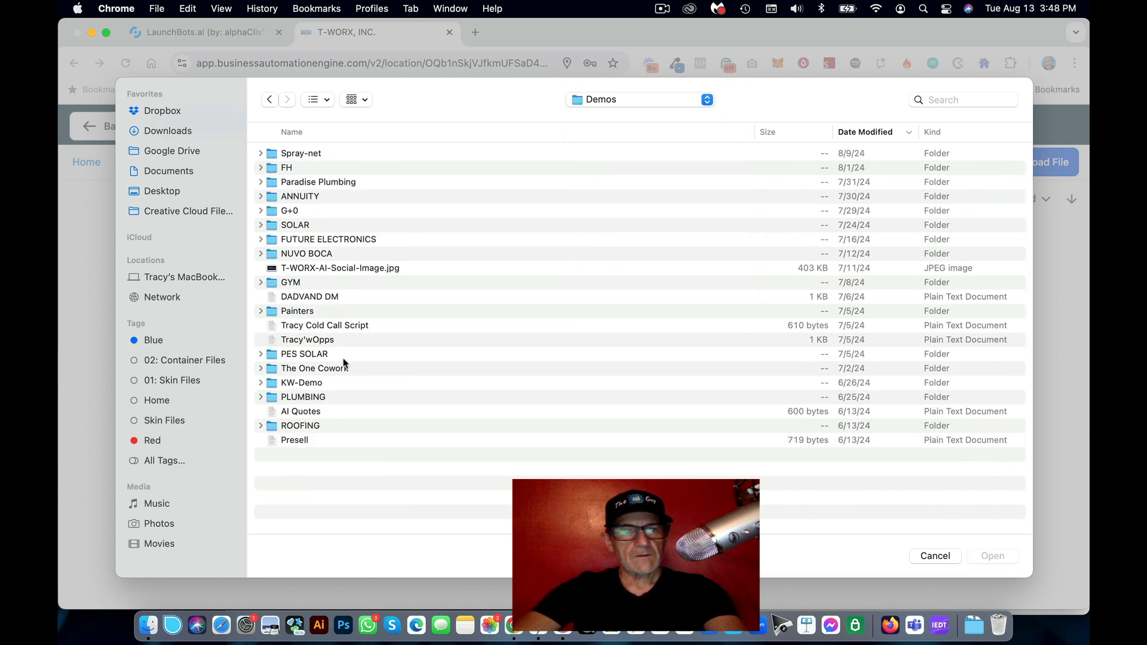
pyautogui.doubleClick(313, 211)
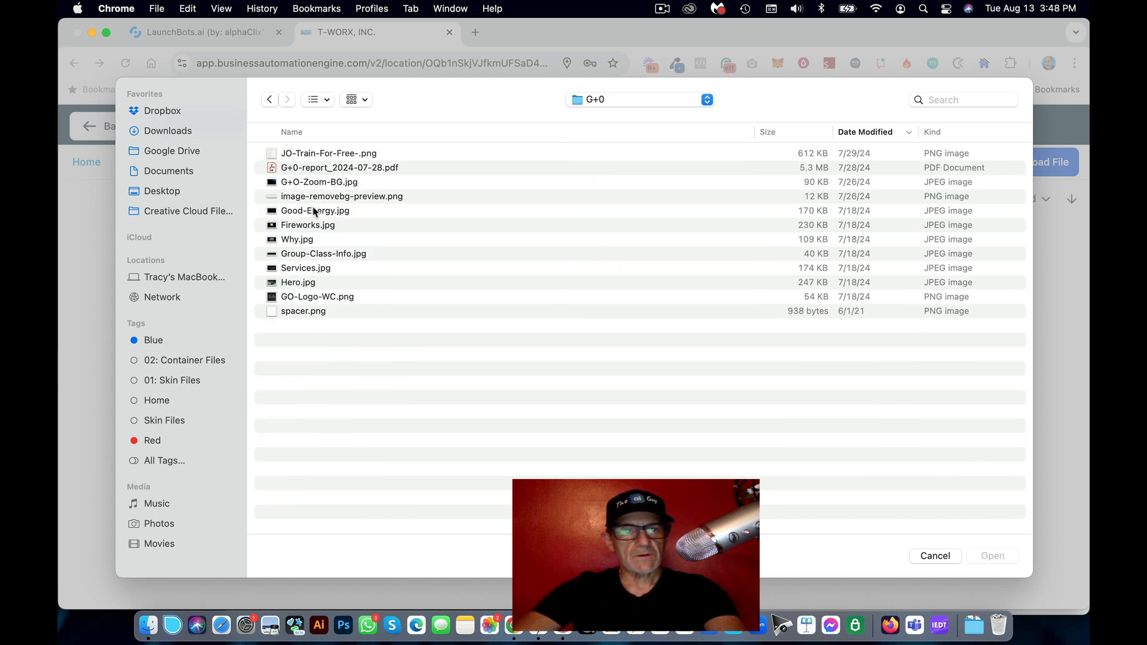
pyautogui.click(309, 298)
pyautogui.click(992, 556)
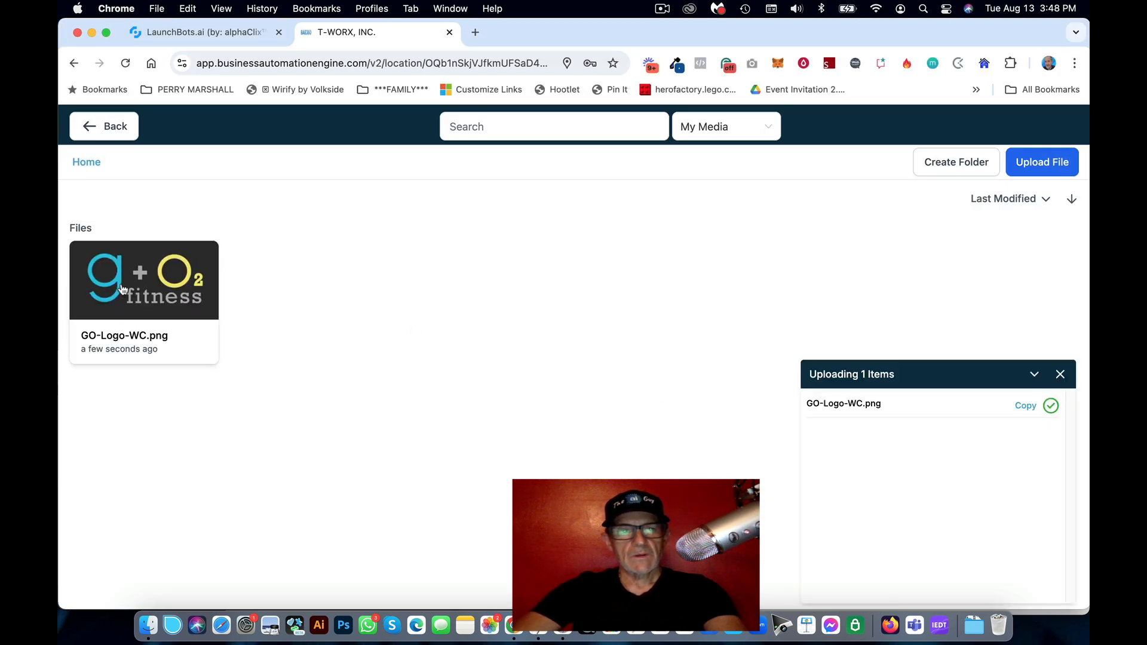
pyautogui.click(133, 288)
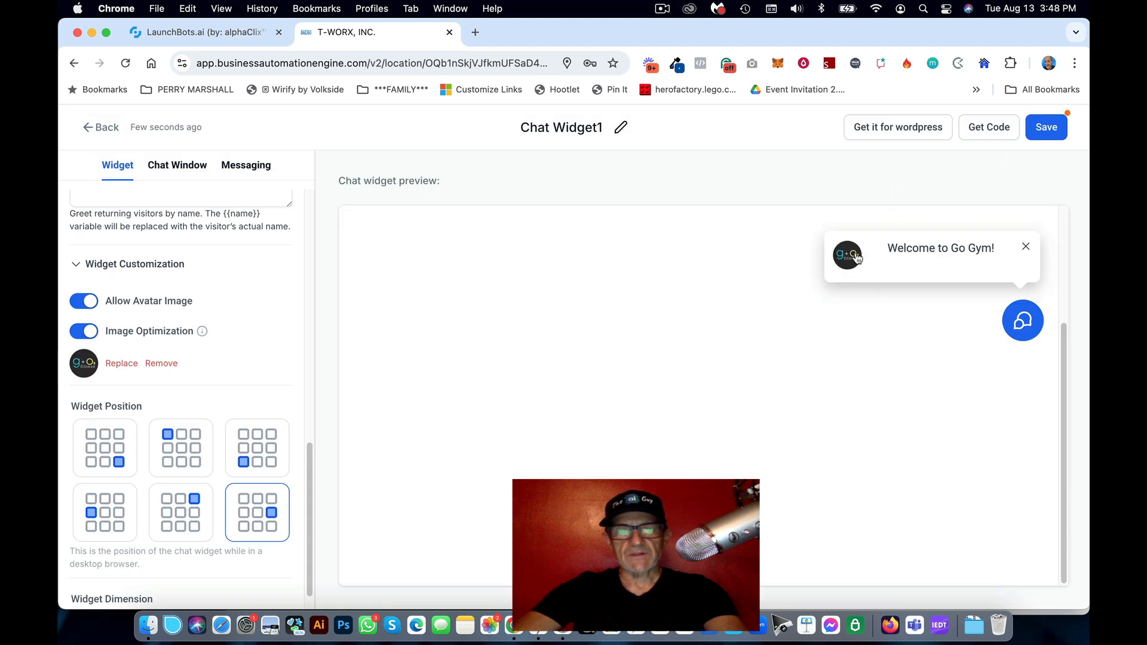
# Step: Set the Chat Window Title to 'GO Gym' under Title & Intro
pyautogui.click(178, 169)
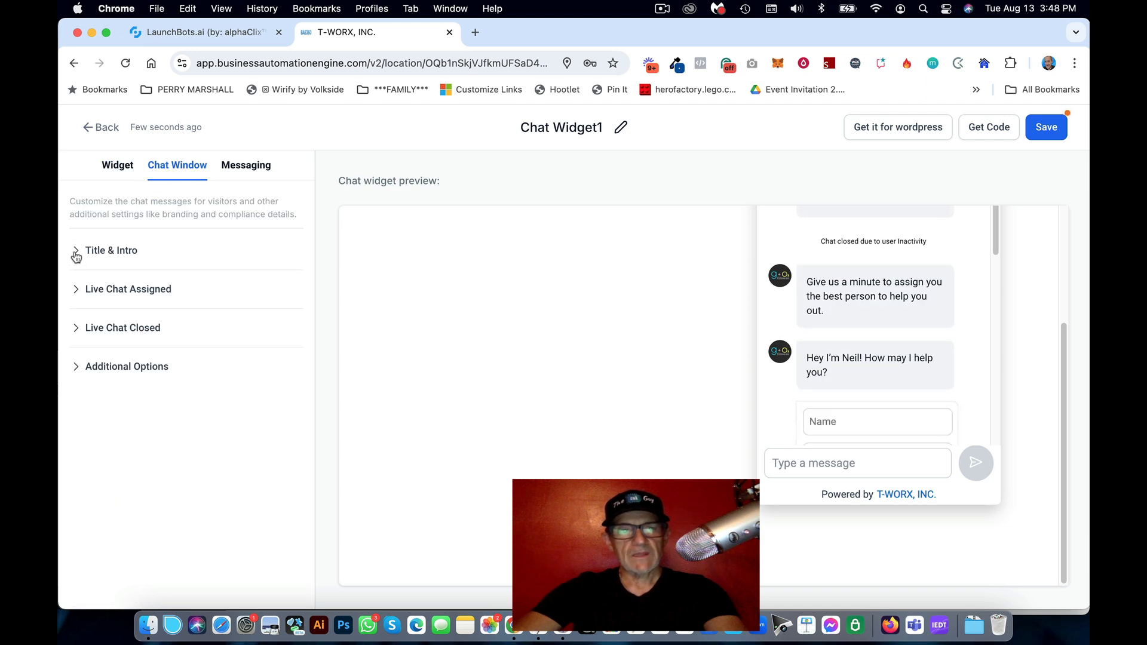
pyautogui.click(76, 253)
pyautogui.click(545, 625)
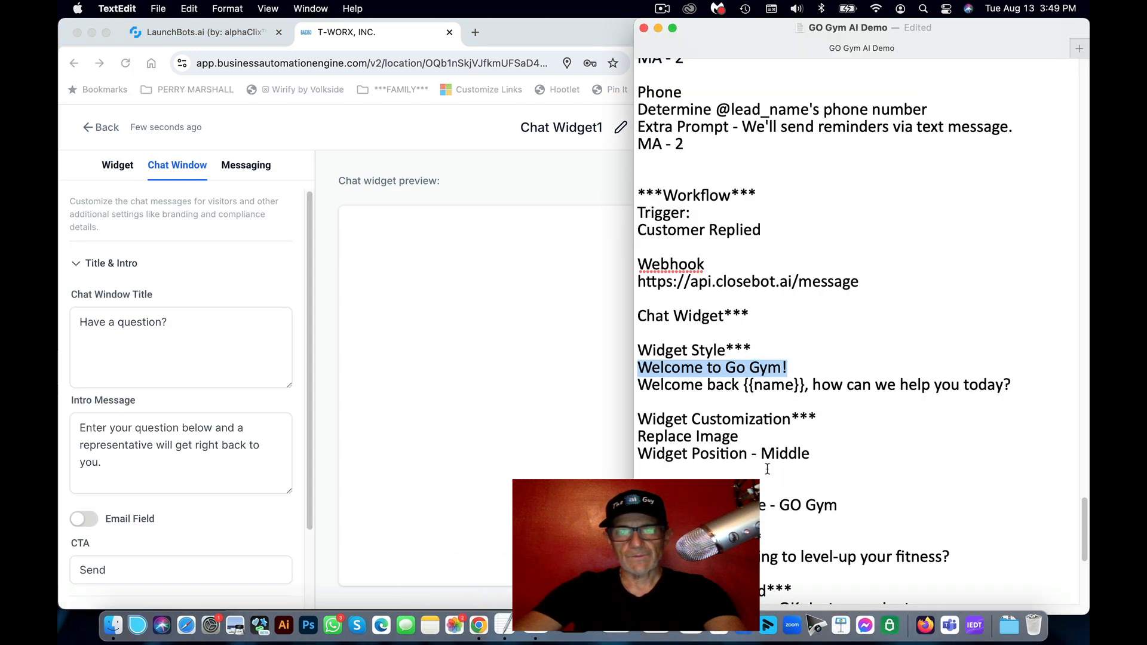
pyautogui.scroll(-5, 768, 441)
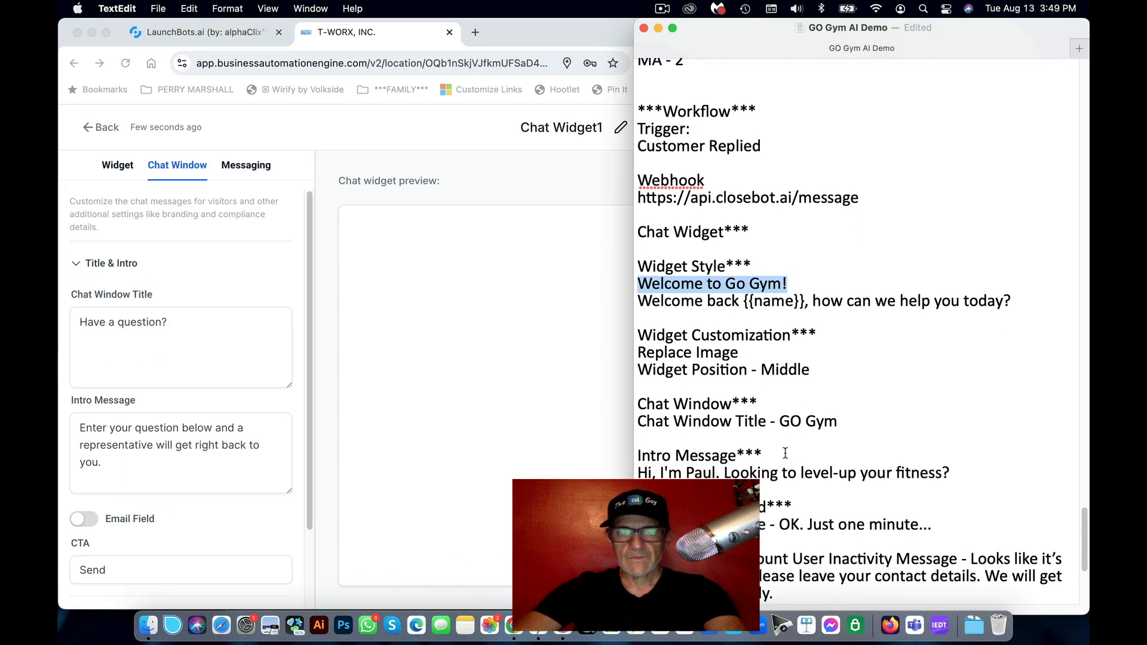
pyautogui.moveTo(838, 397); pyautogui.dragTo(777, 396)
pyautogui.press('super+c')
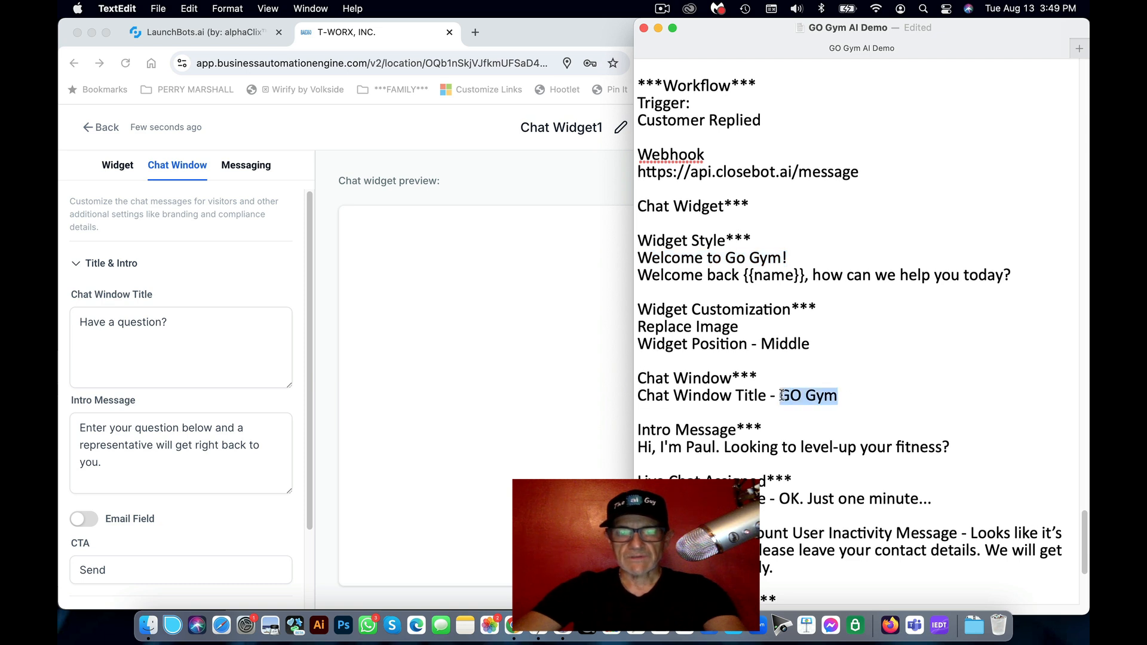
pyautogui.click(159, 313)
pyautogui.tripleClick(160, 319)
pyautogui.press('super+v')
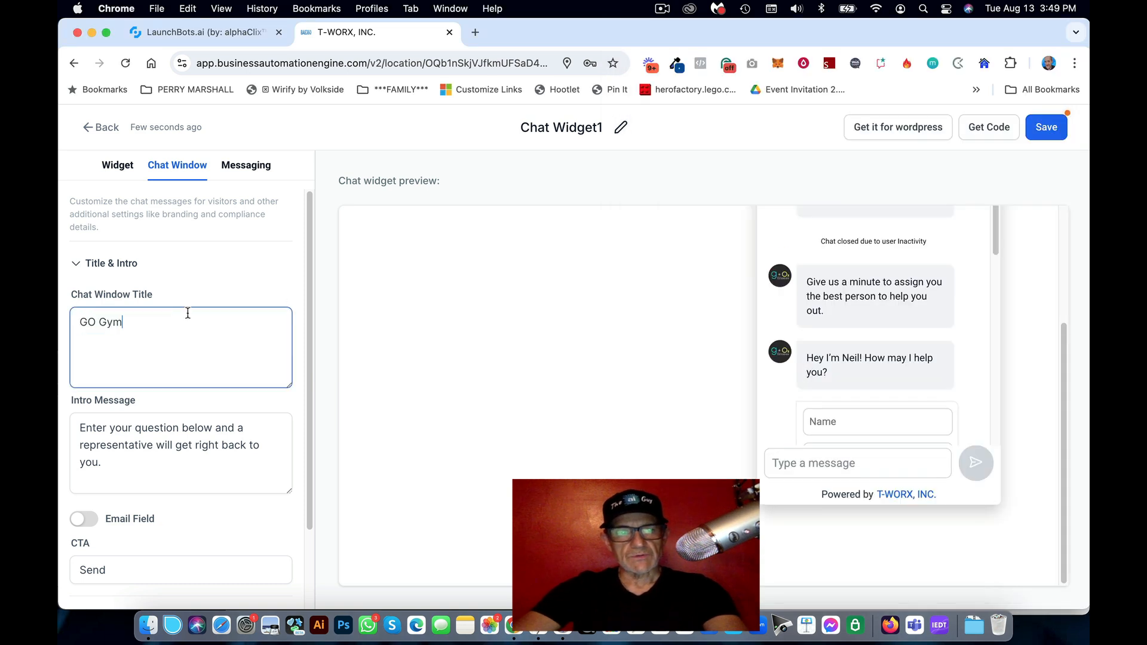
# Step: Set the Intro Message to 'Hi, I'm Paul. Looking to level-up your fitness?'
pyautogui.scroll(5, 1049, 307)
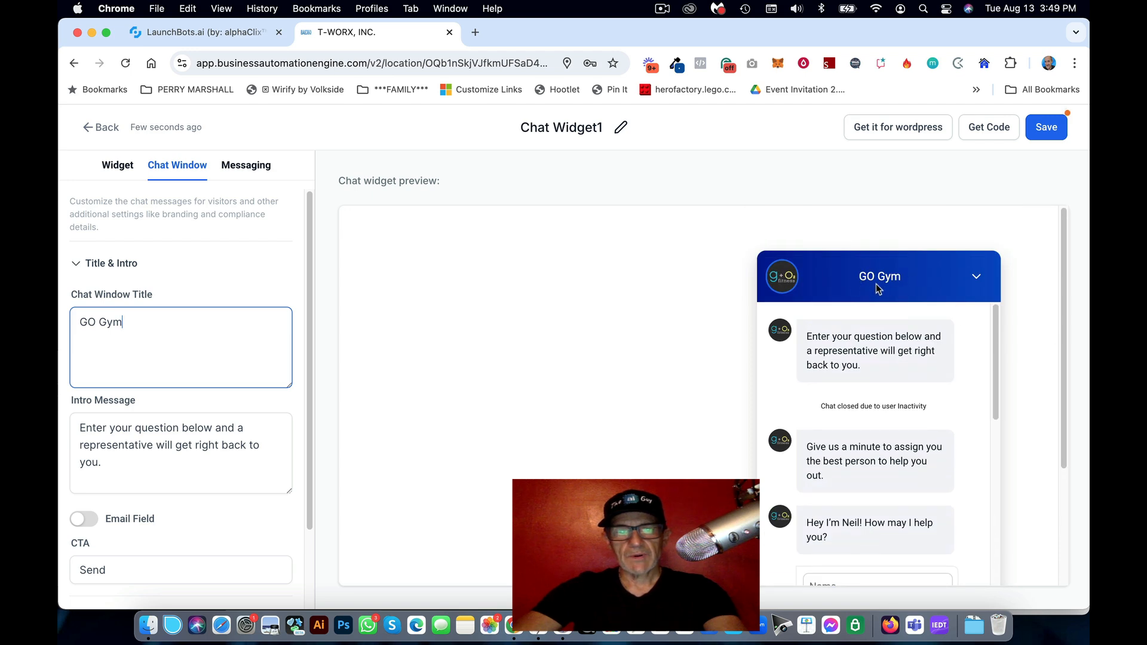
pyautogui.click(170, 447)
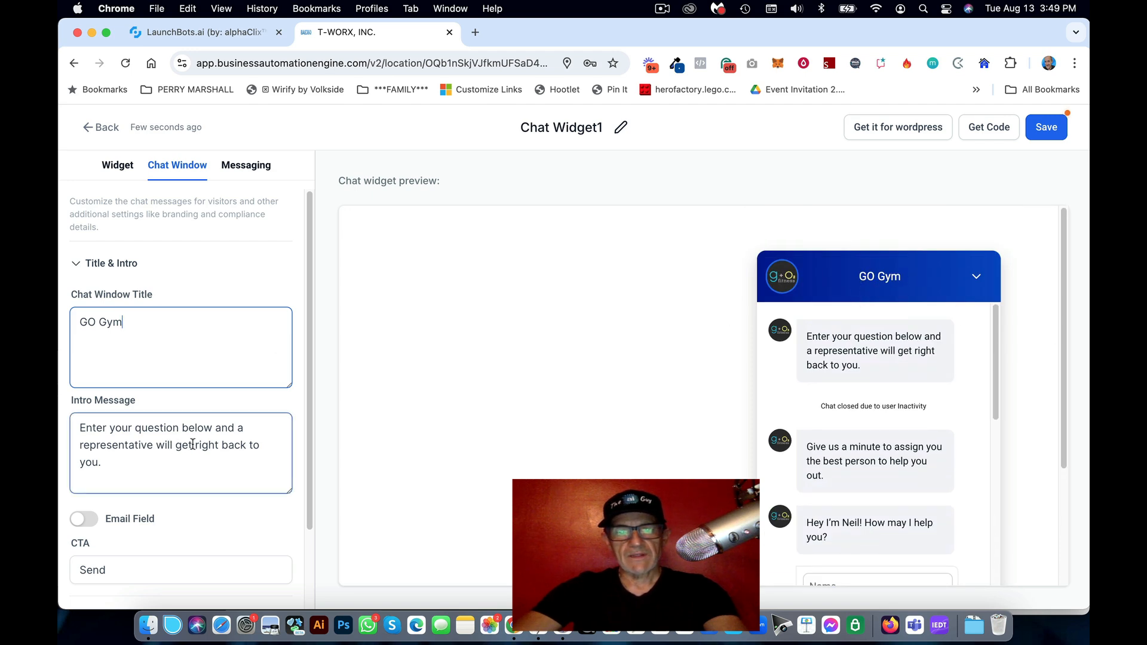
pyautogui.click(538, 623)
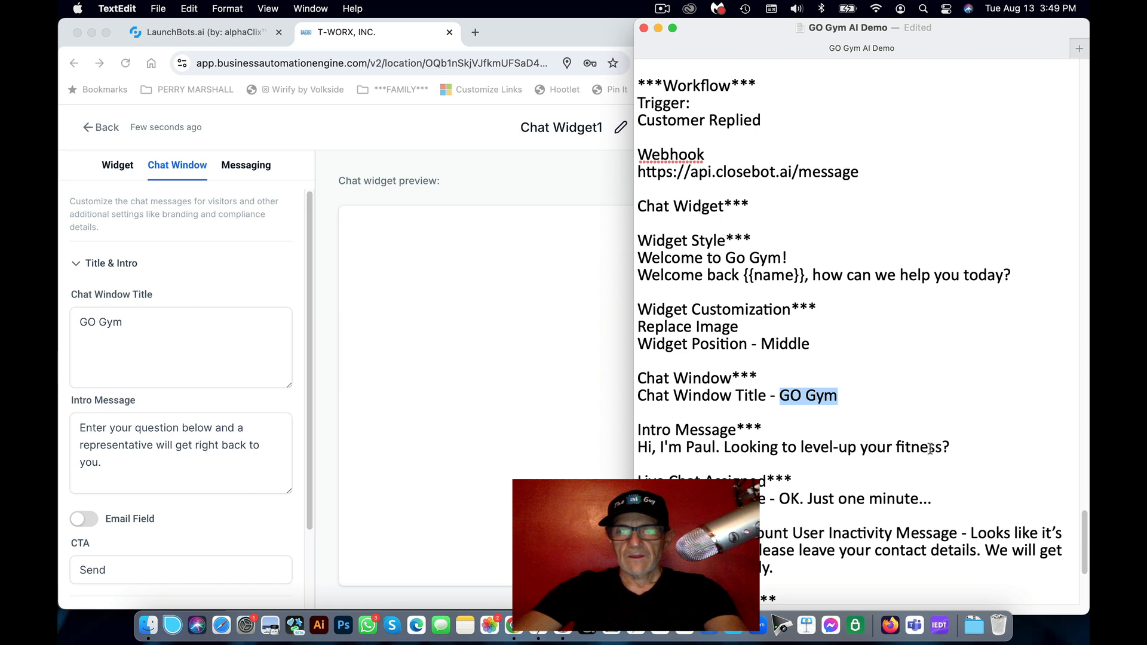
pyautogui.moveTo(951, 448); pyautogui.dragTo(634, 449)
pyautogui.press('super+c')
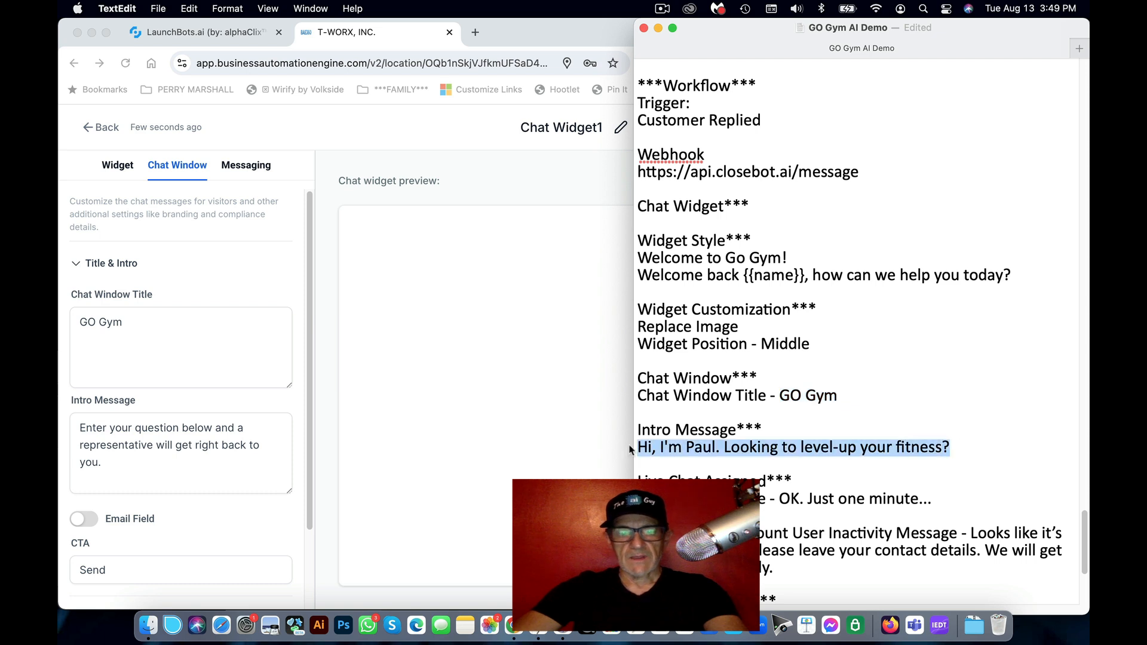
pyautogui.click(238, 433)
pyautogui.press('super+a')
pyautogui.press('super+v')
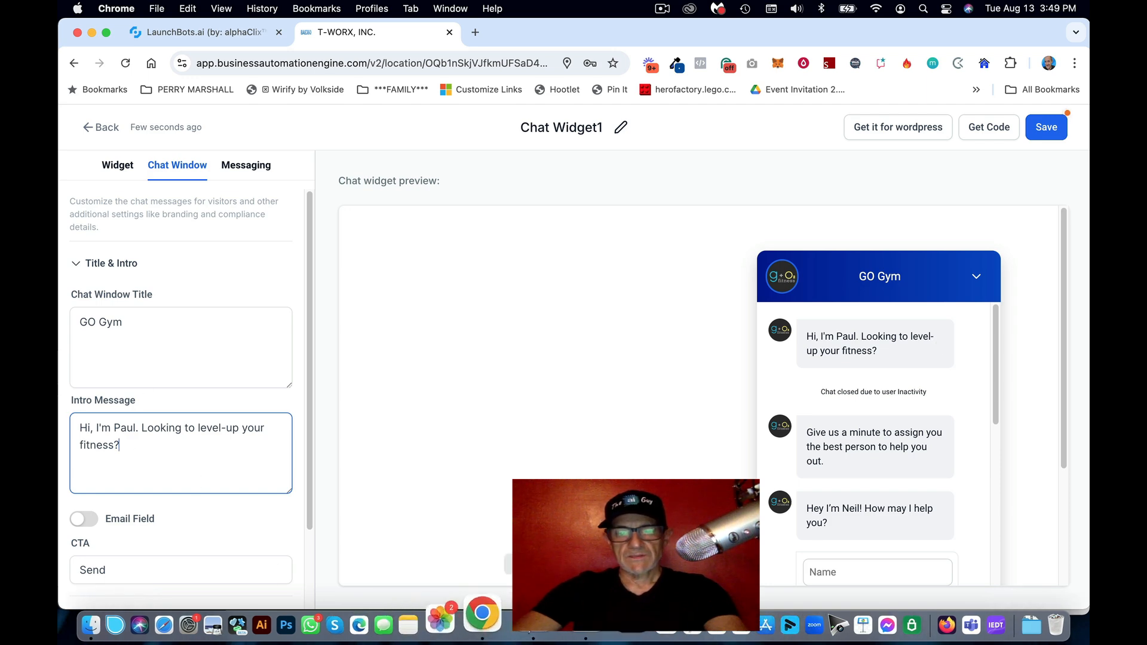
# Step: Copy the live chat waiting message from the notes and expand Live Chat Assigned settings
pyautogui.click(538, 624)
pyautogui.scroll(-4, 812, 452)
pyautogui.moveTo(932, 383); pyautogui.dragTo(779, 383)
pyautogui.press('super+c')
pyautogui.click(197, 452)
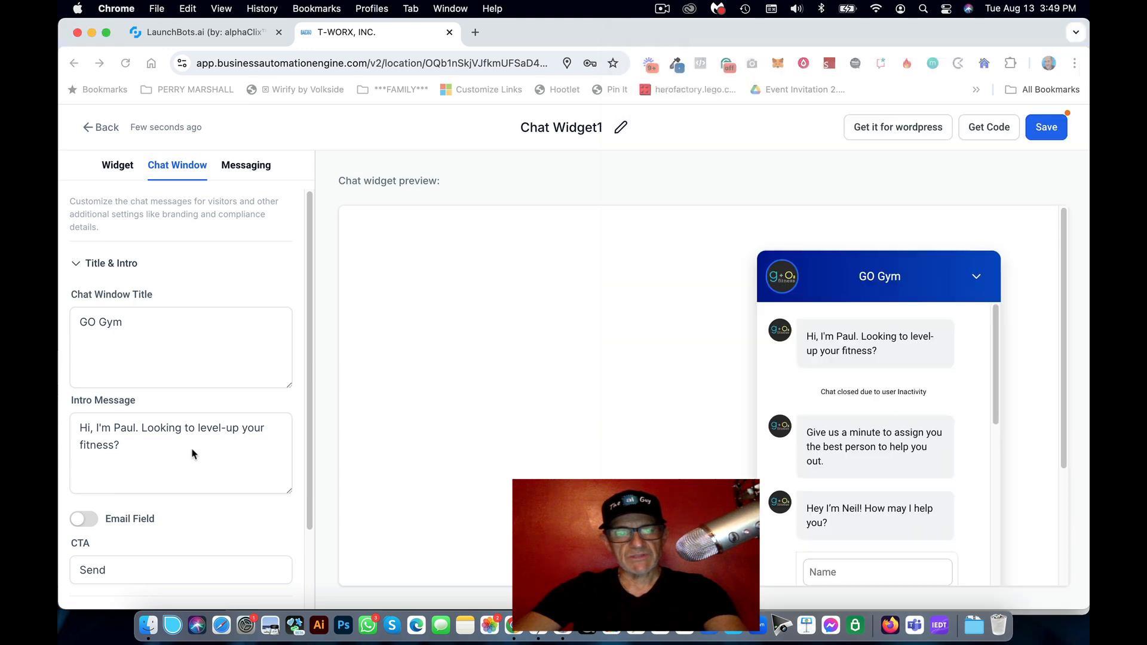
pyautogui.scroll(-3, 192, 451)
pyautogui.click(151, 526)
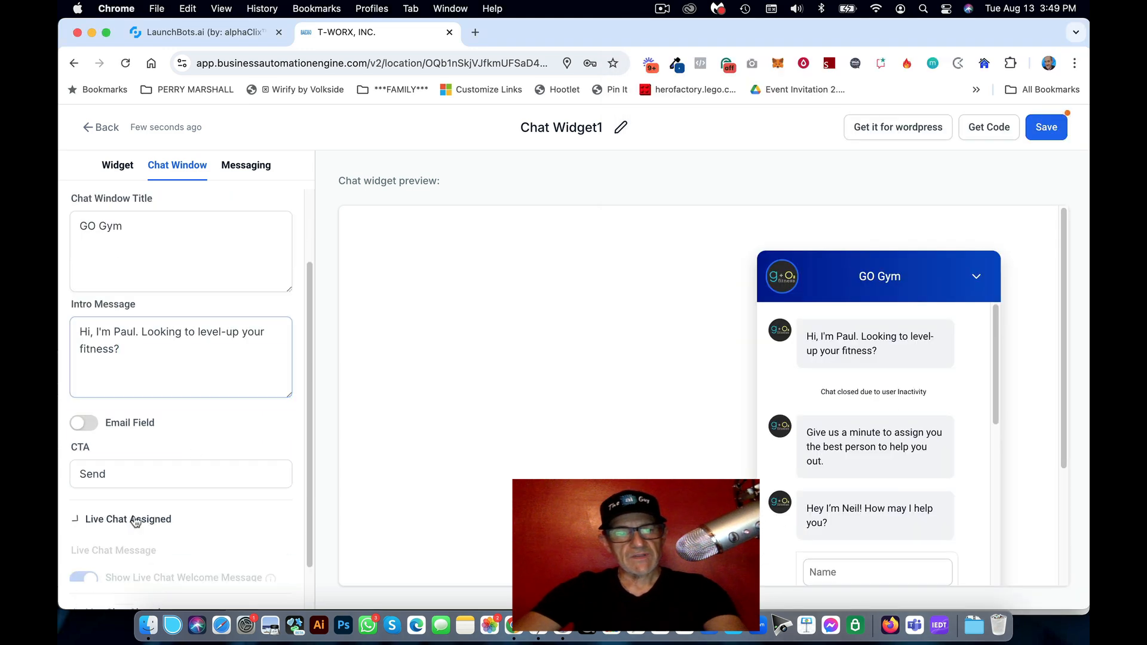
# Step: Replace the live chat message with 'OK. Just one minute...'
pyautogui.scroll(-5, 179, 418)
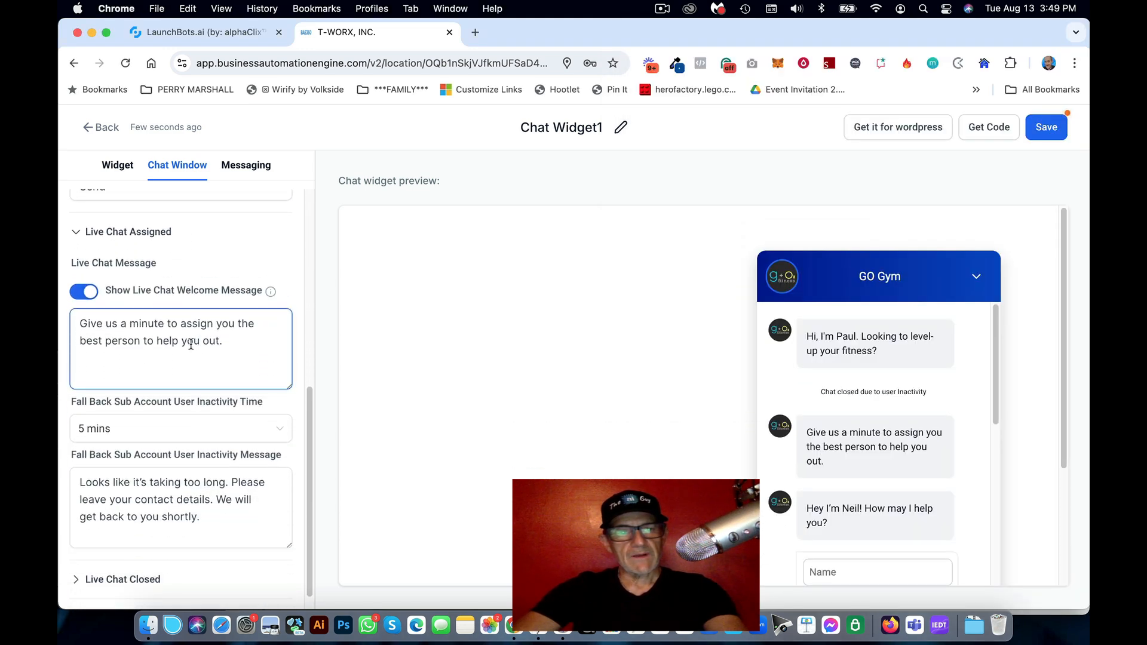
pyautogui.tripleClick(191, 343)
pyautogui.press('super+v')
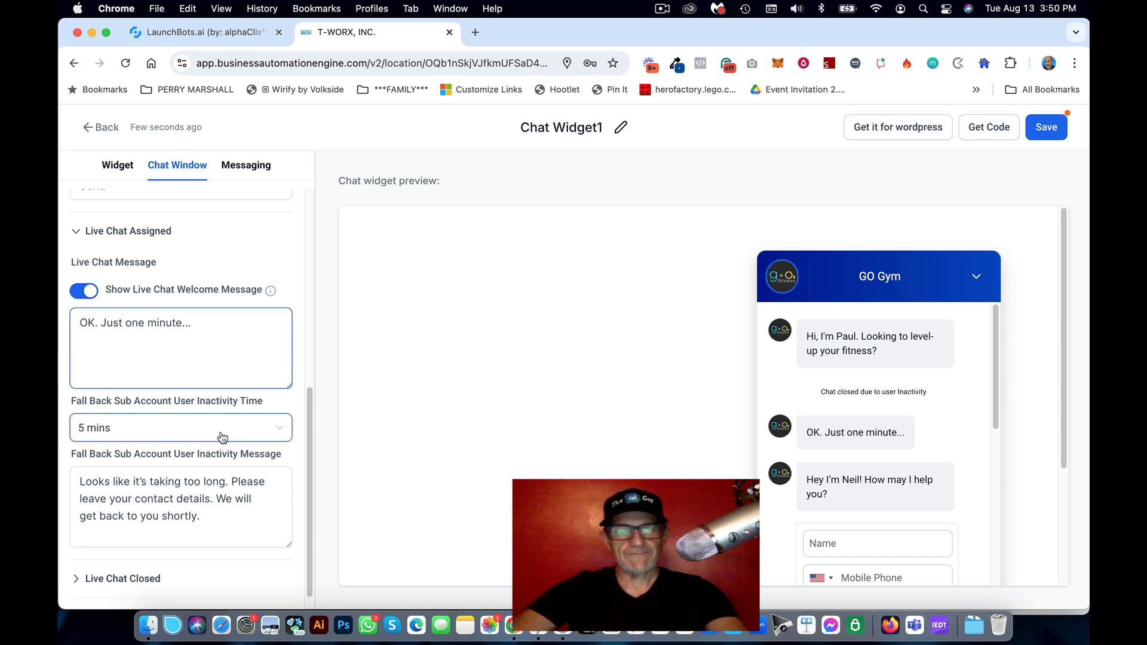
# Step: Copy the fallback inactivity message from the notes into the fallback message field
pyautogui.scroll(-1, 223, 438)
pyautogui.click(539, 623)
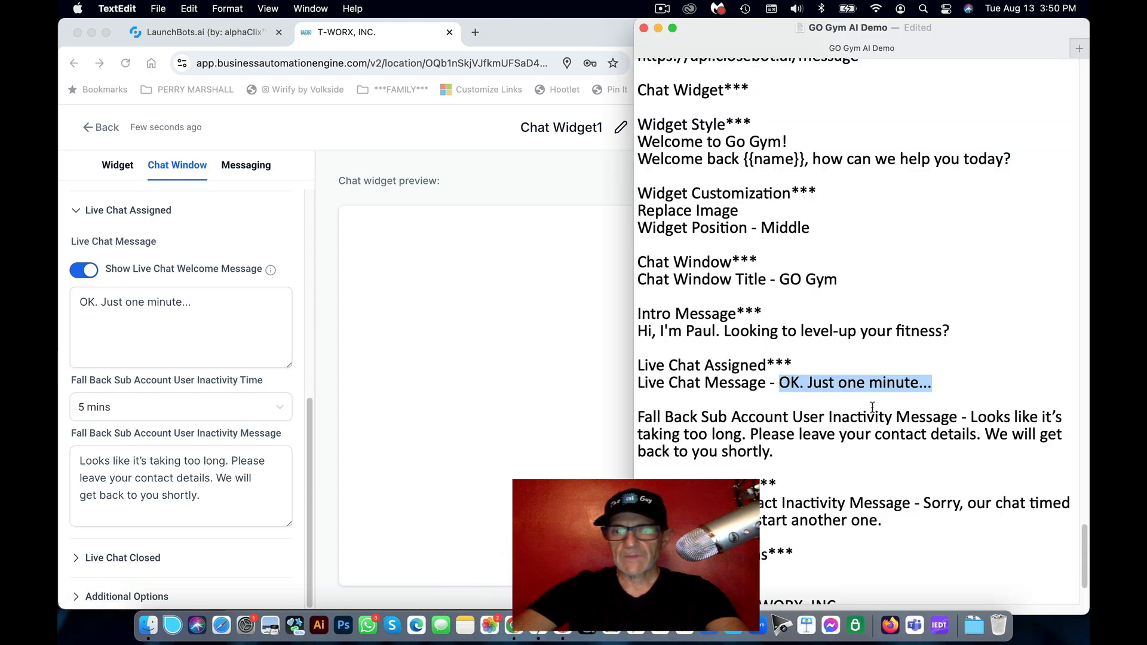
pyautogui.click(816, 418)
pyautogui.moveTo(785, 453); pyautogui.dragTo(970, 418)
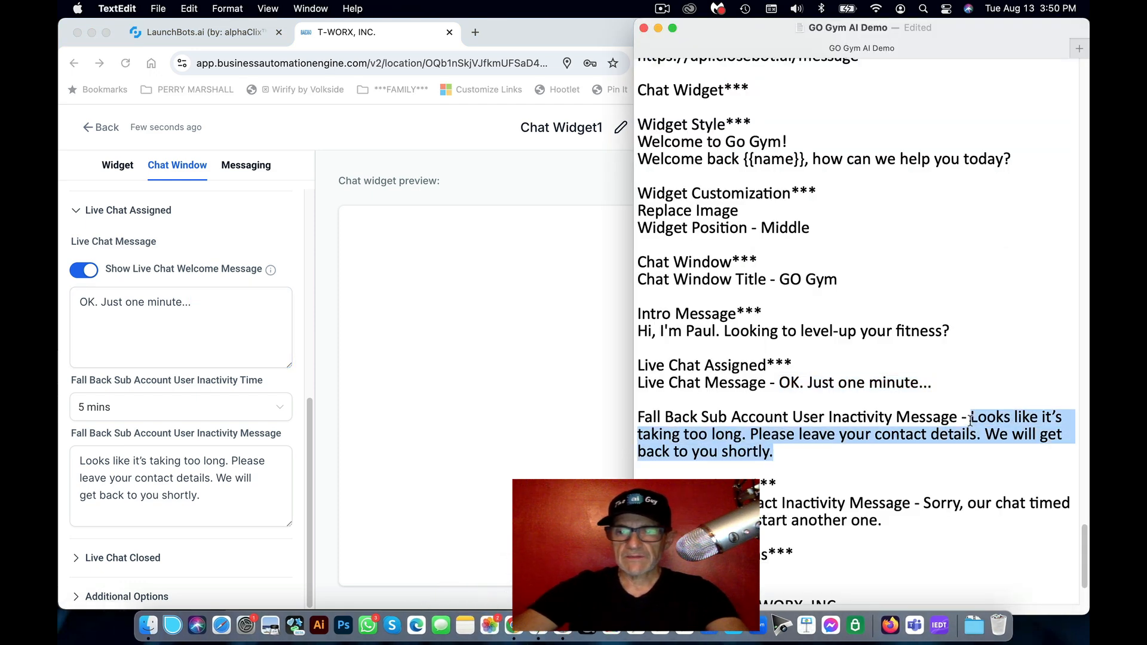
pyautogui.press('super+c')
pyautogui.click(206, 478)
pyautogui.tripleClick(206, 478)
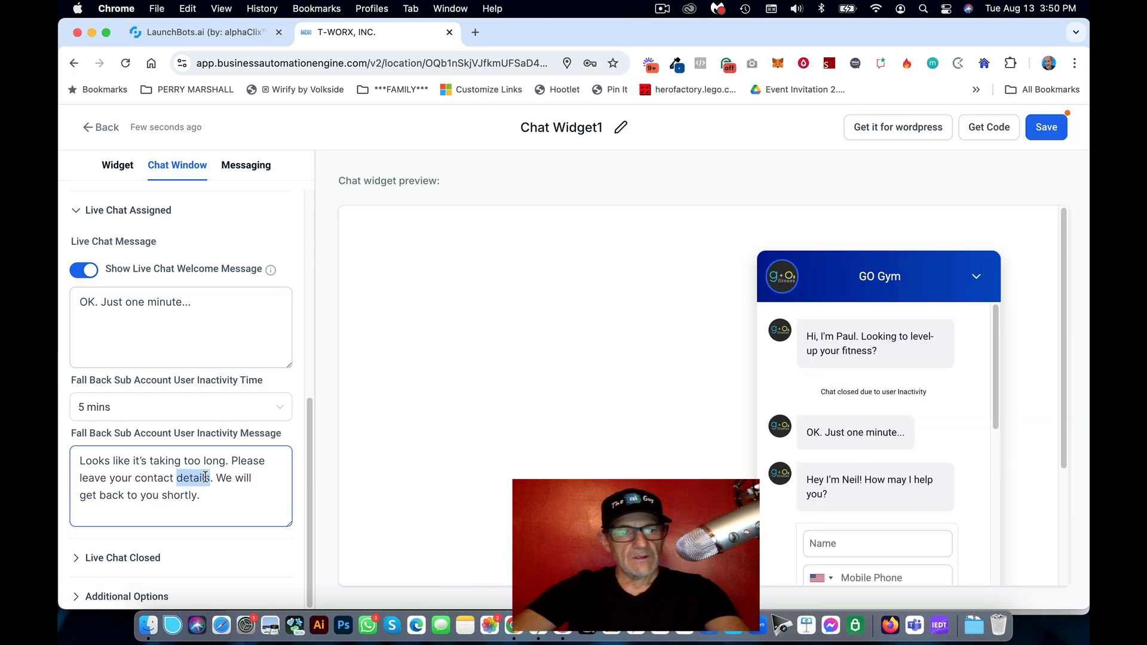
pyautogui.click(206, 478)
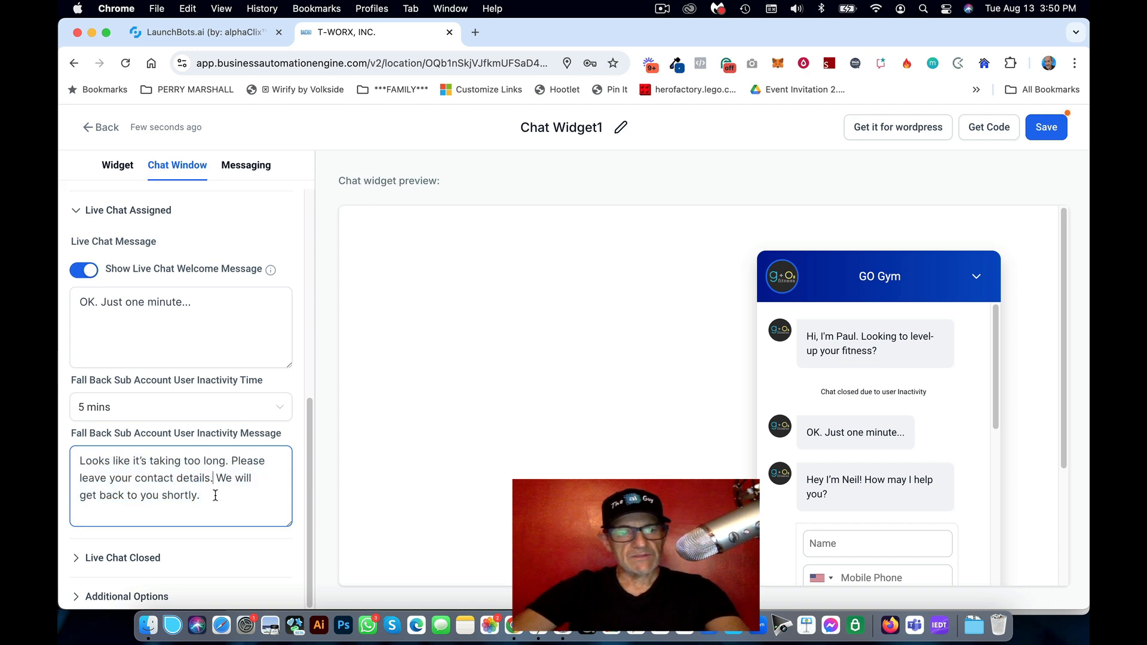
pyautogui.moveTo(215, 496); pyautogui.dragTo(140, 461)
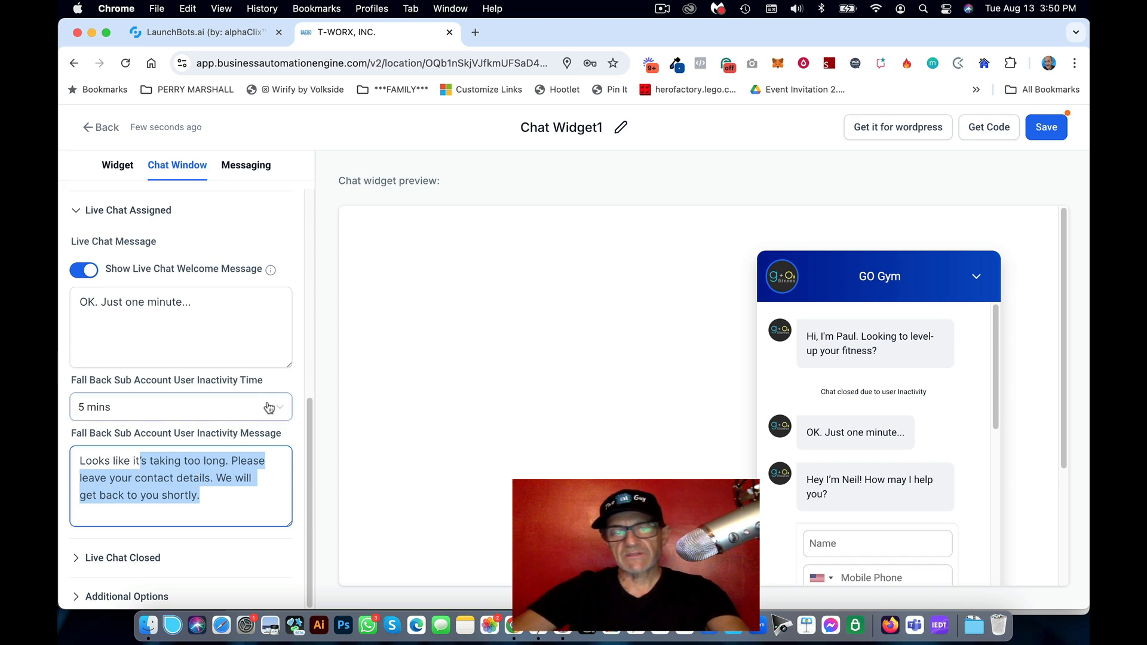
# Step: Keep the fallback inactivity time at 5 mins
pyautogui.click(190, 411)
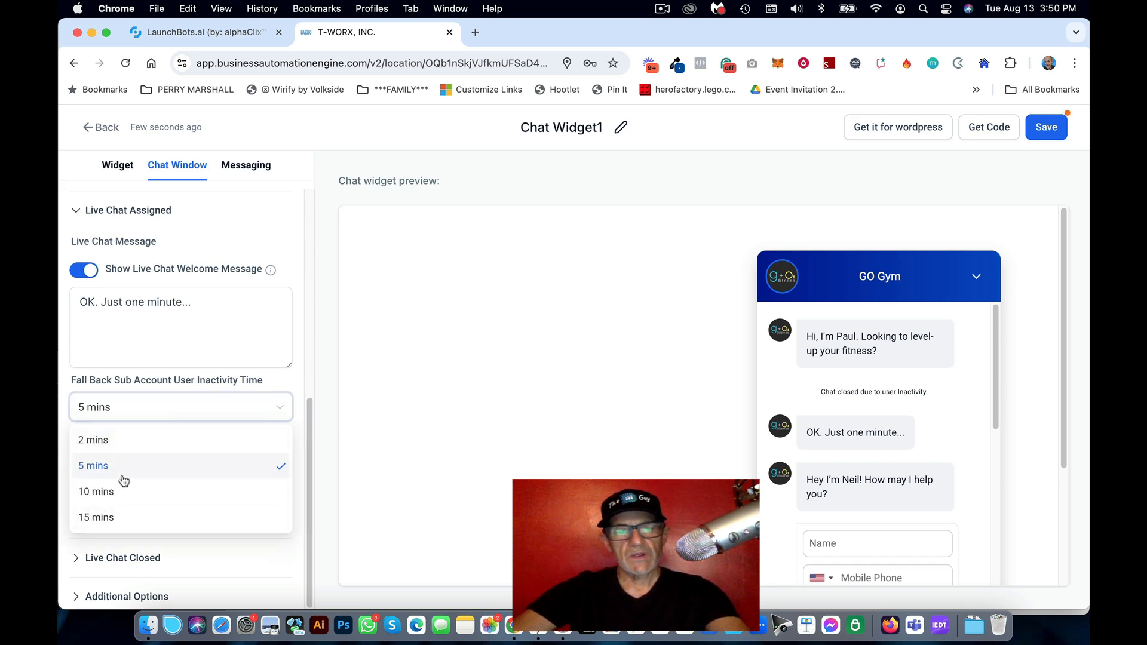
pyautogui.click(115, 473)
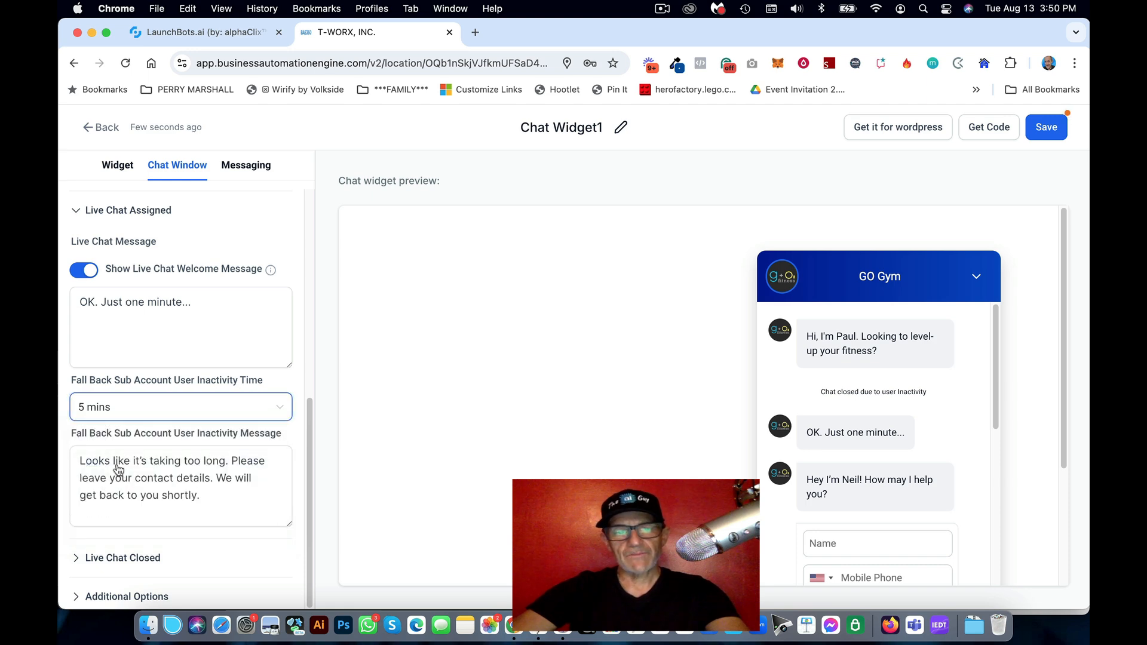
pyautogui.click(201, 494)
pyautogui.moveTo(201, 495); pyautogui.dragTo(69, 460)
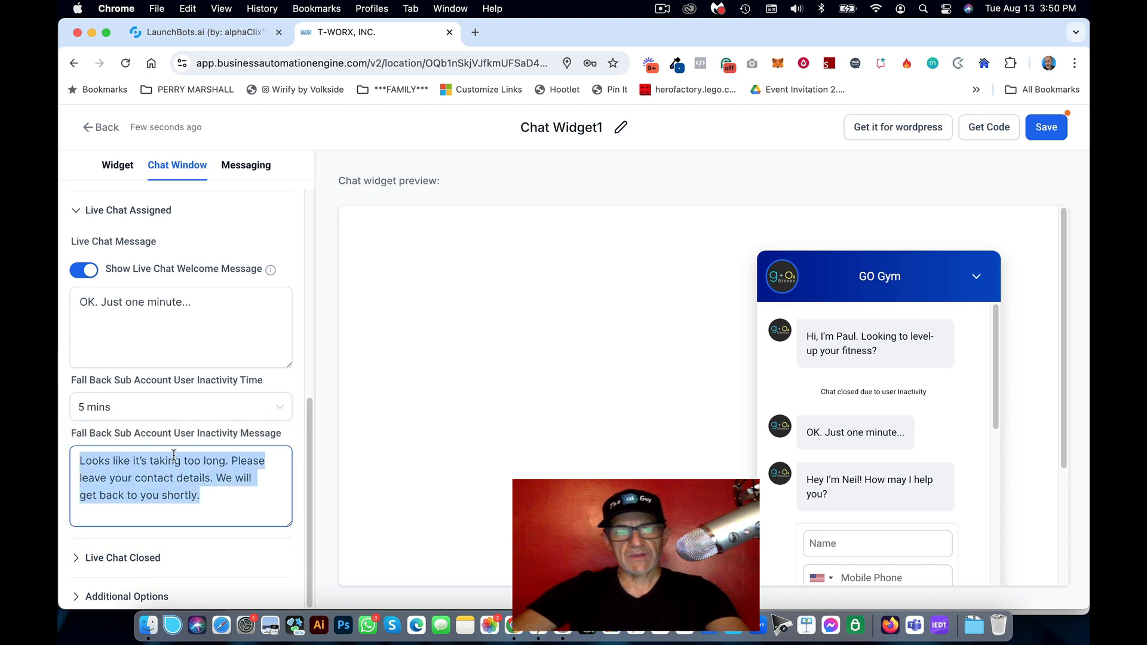
# Step: Copy the chat-closed message from the GO Gym AI Demo notes
pyautogui.click(496, 624)
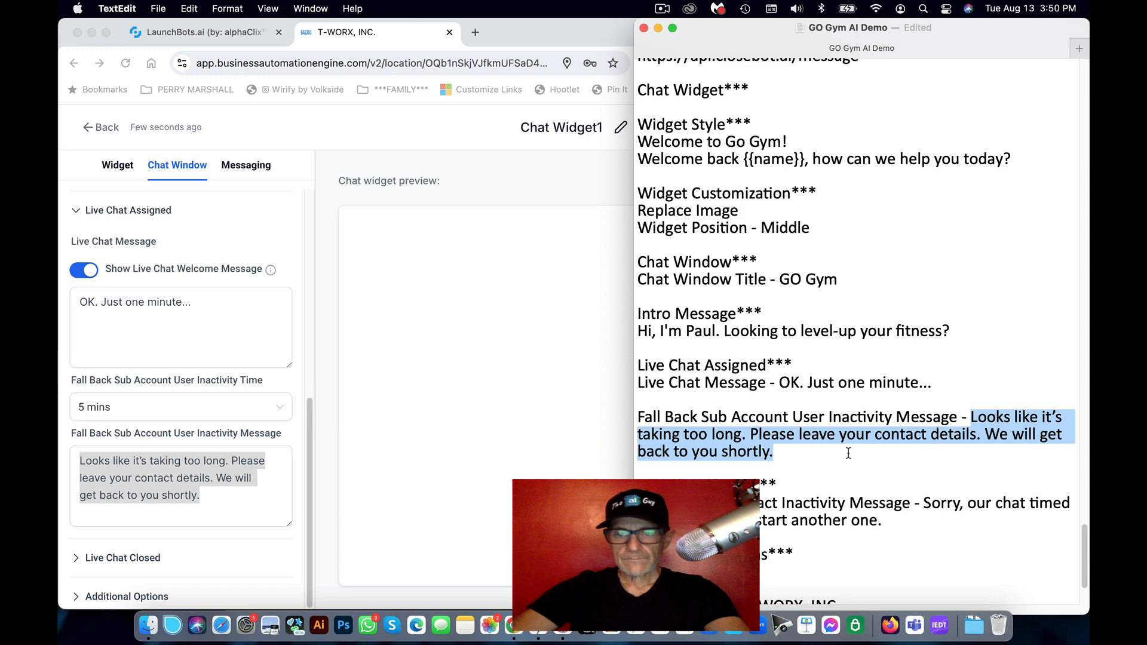
pyautogui.scroll(-4, 848, 442)
pyautogui.click(883, 408)
pyautogui.keyDown('shift'); pyautogui.click(924, 395); pyautogui.keyUp('shift')
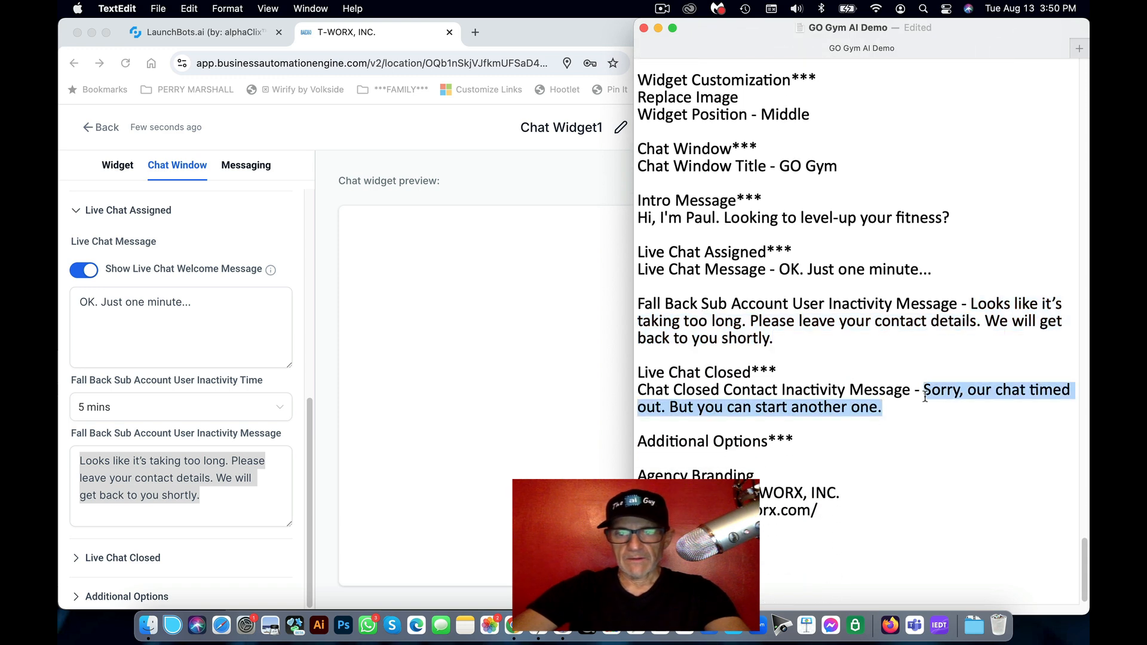
pyautogui.press('super+c')
pyautogui.press('super+Tab')
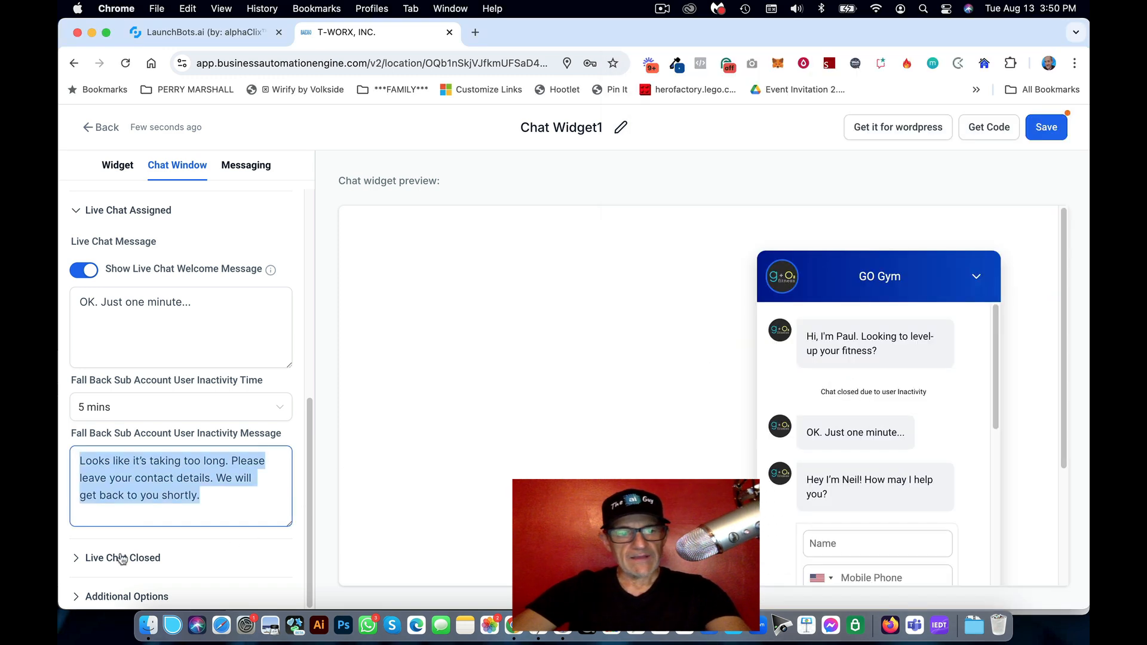
# Step: Paste the new chat-closed message under Live Chat Closed
pyautogui.click(122, 558)
pyautogui.scroll(-3, 124, 532)
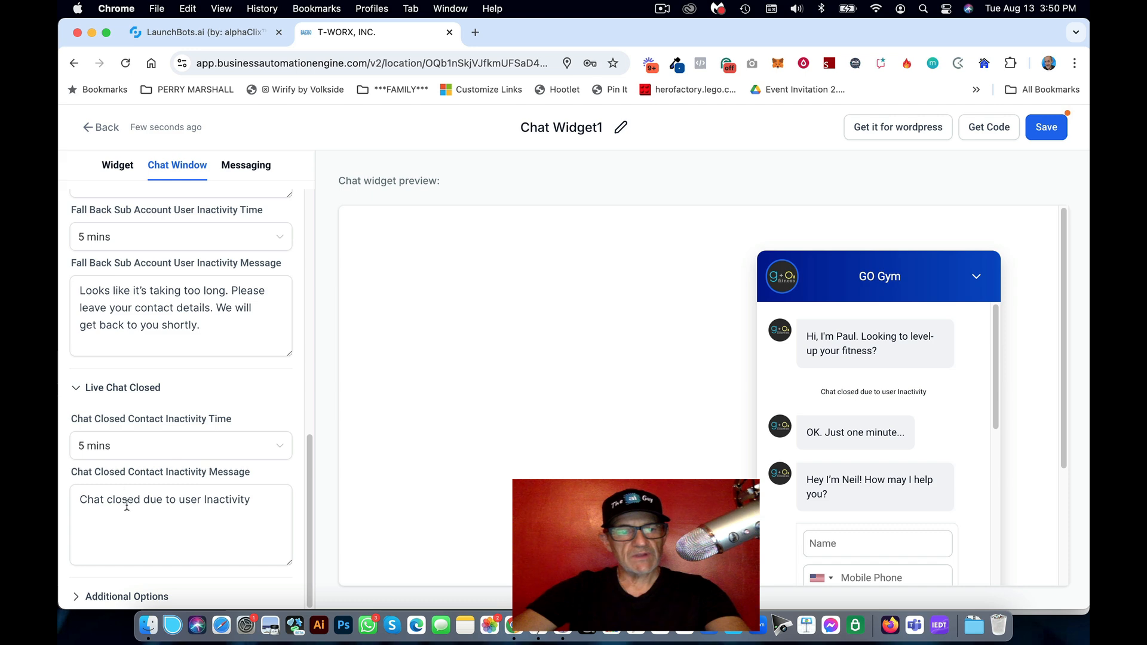
pyautogui.click(96, 504)
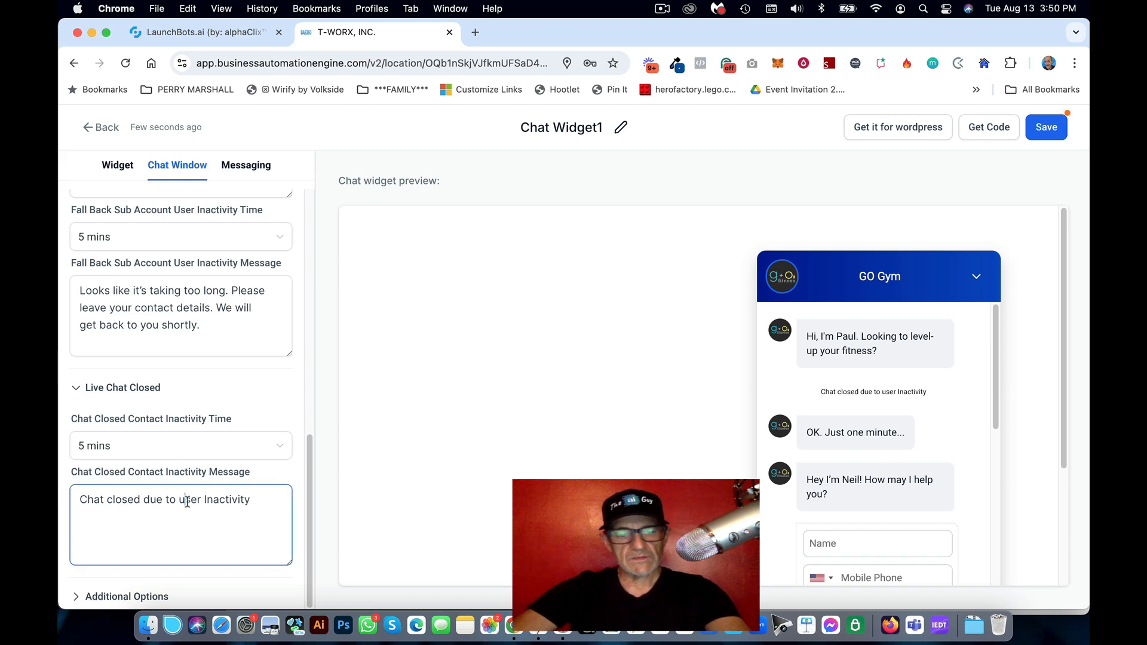
pyautogui.press('super+a')
pyautogui.press('super+v')
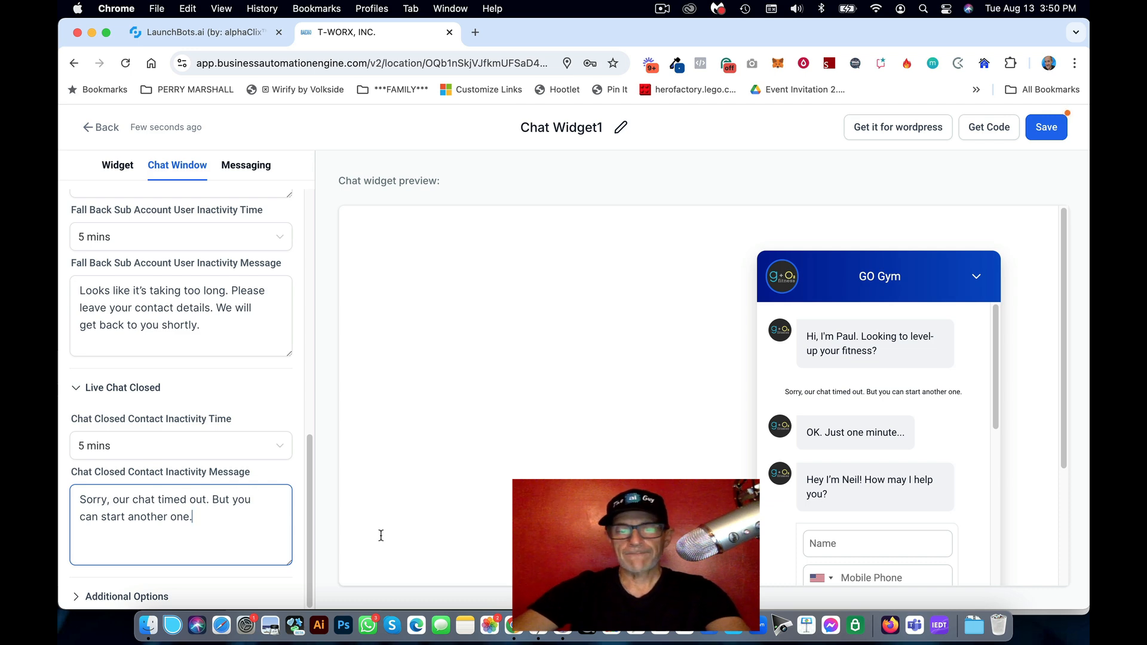
# Step: Expand Additional Options and review the agency display name T-WORX, INC
pyautogui.click(548, 624)
pyautogui.scroll(-1, 891, 483)
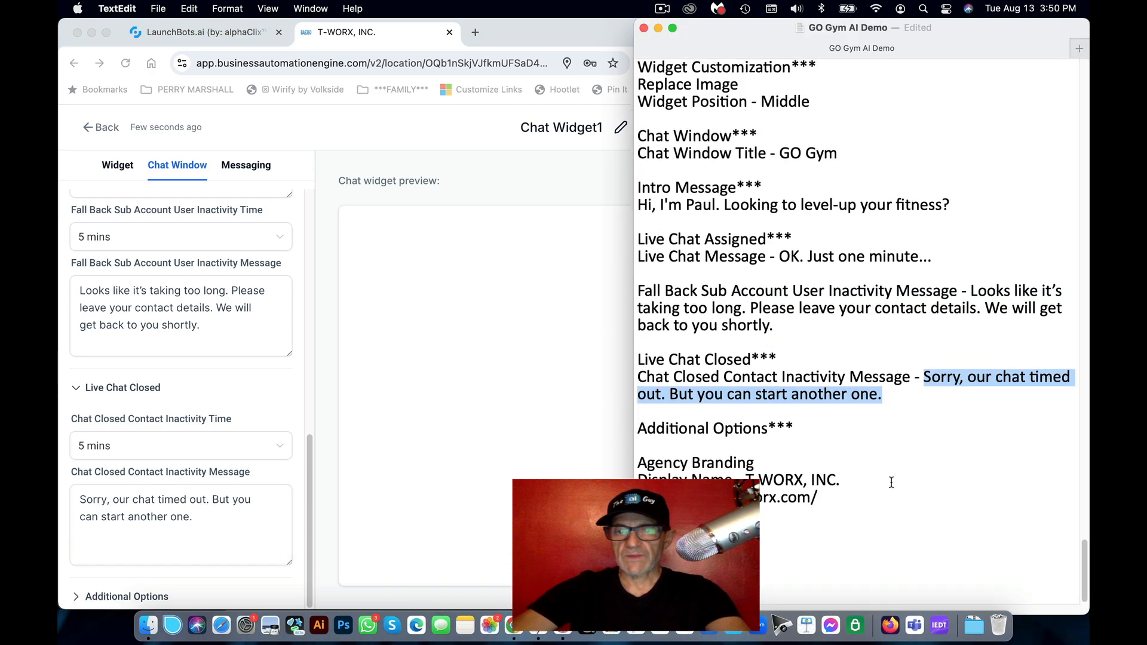
pyautogui.click(76, 600)
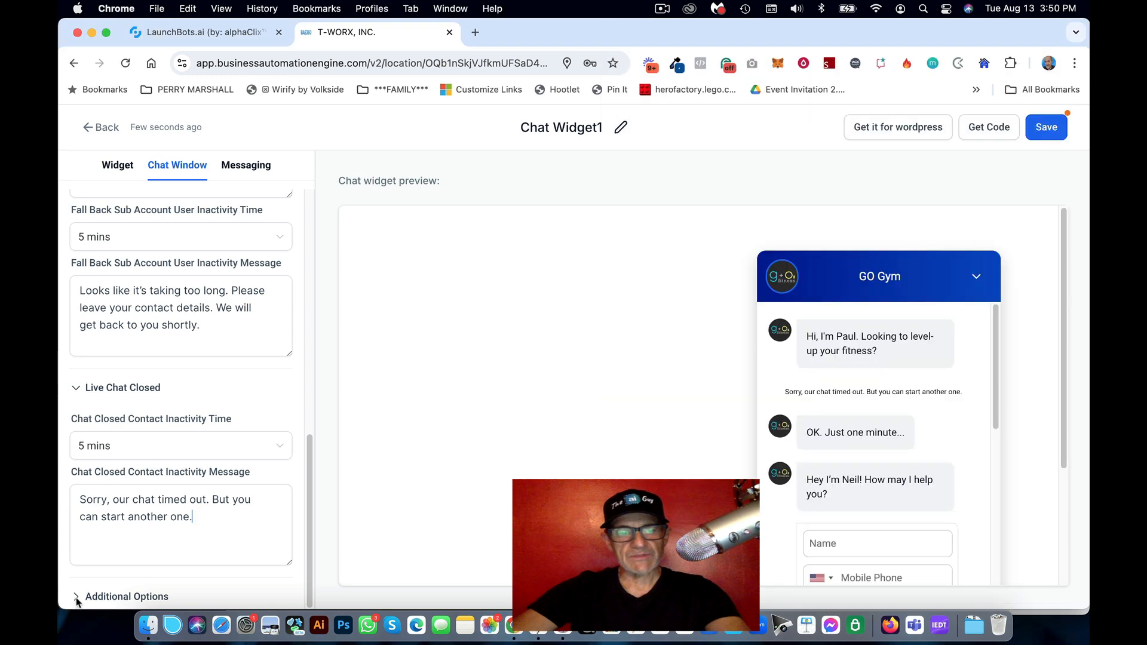
pyautogui.click(77, 600)
pyautogui.scroll(-3, 169, 410)
pyautogui.click(150, 517)
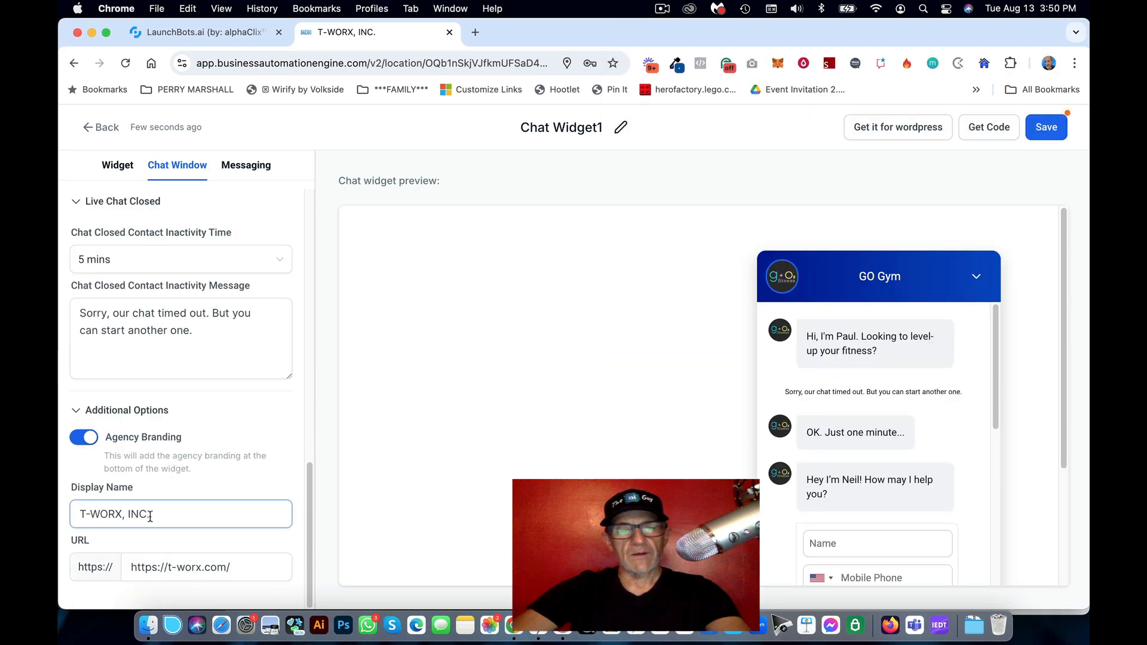
pyautogui.moveTo(169, 512); pyautogui.dragTo(74, 511)
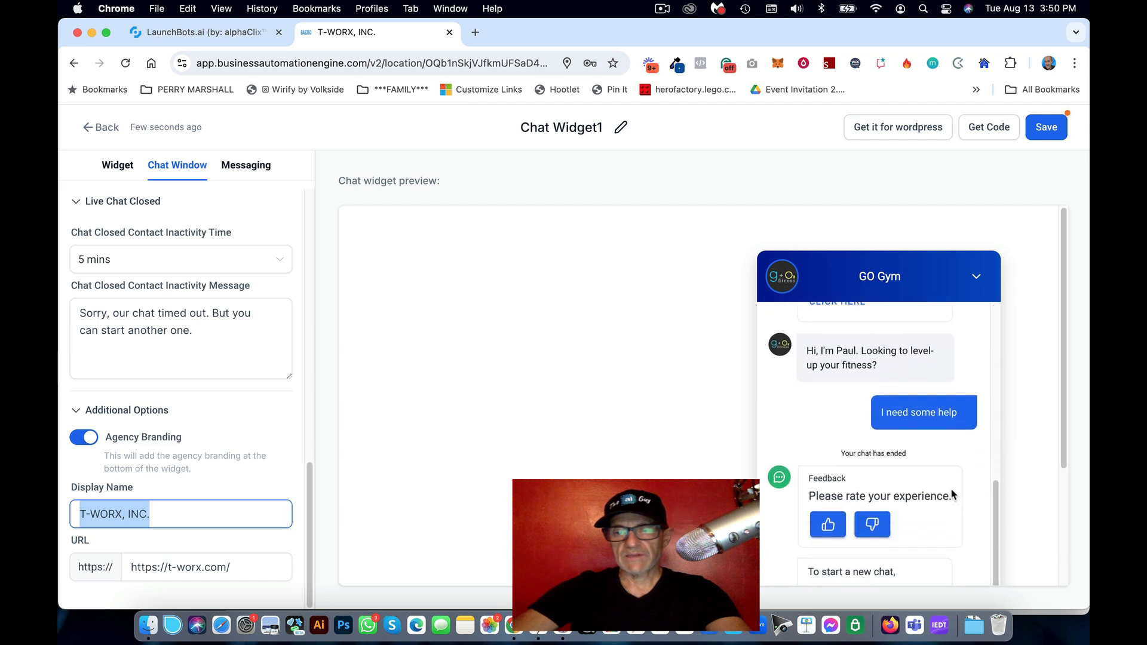
pyautogui.moveTo(1063, 465); pyautogui.dragTo(1050, 560)
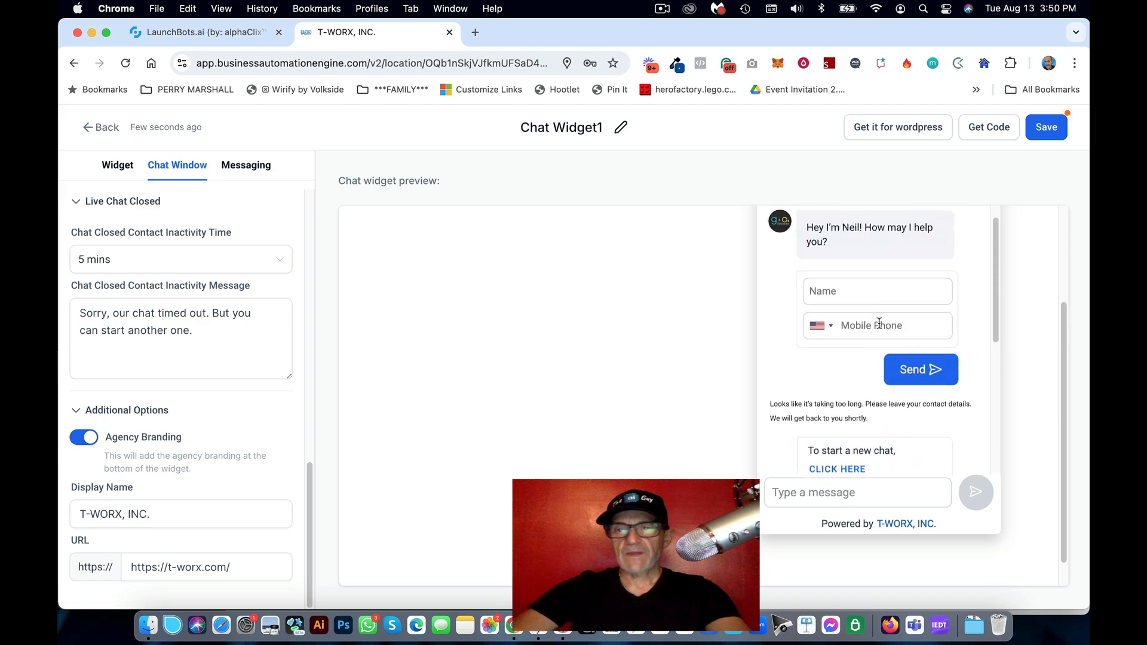
pyautogui.scroll(3, 1068, 320)
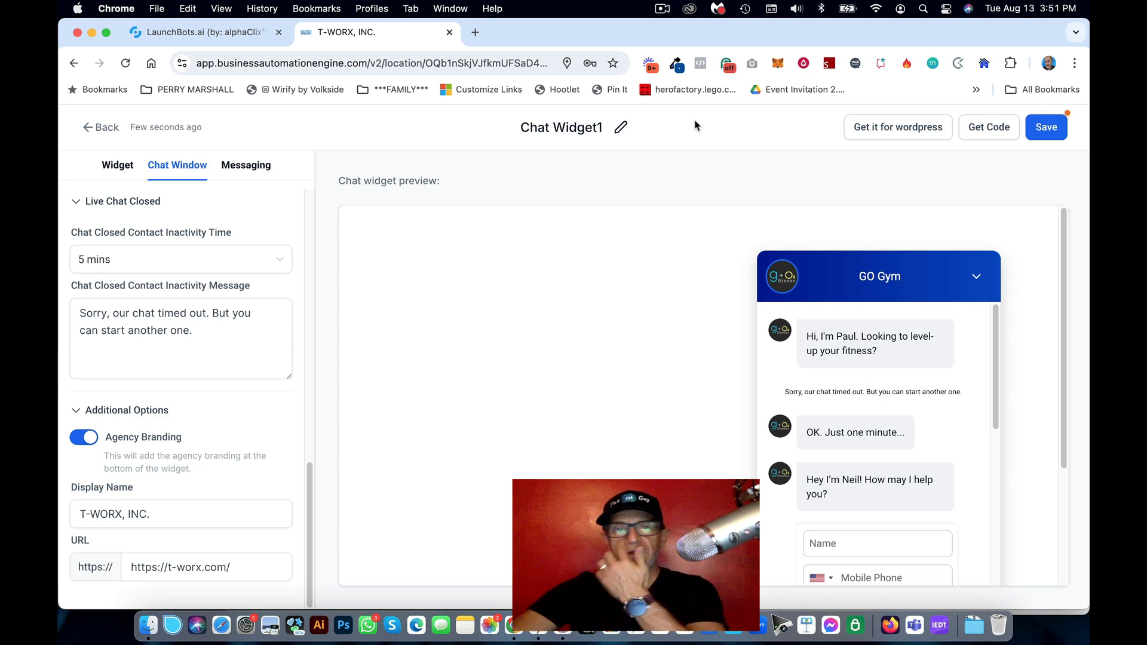
# Step: Rename the widget to GO GYM CW, save it and return to the widget list
pyautogui.doubleClick(582, 127)
pyautogui.press('super+a')
pyautogui.press('BackSpace')
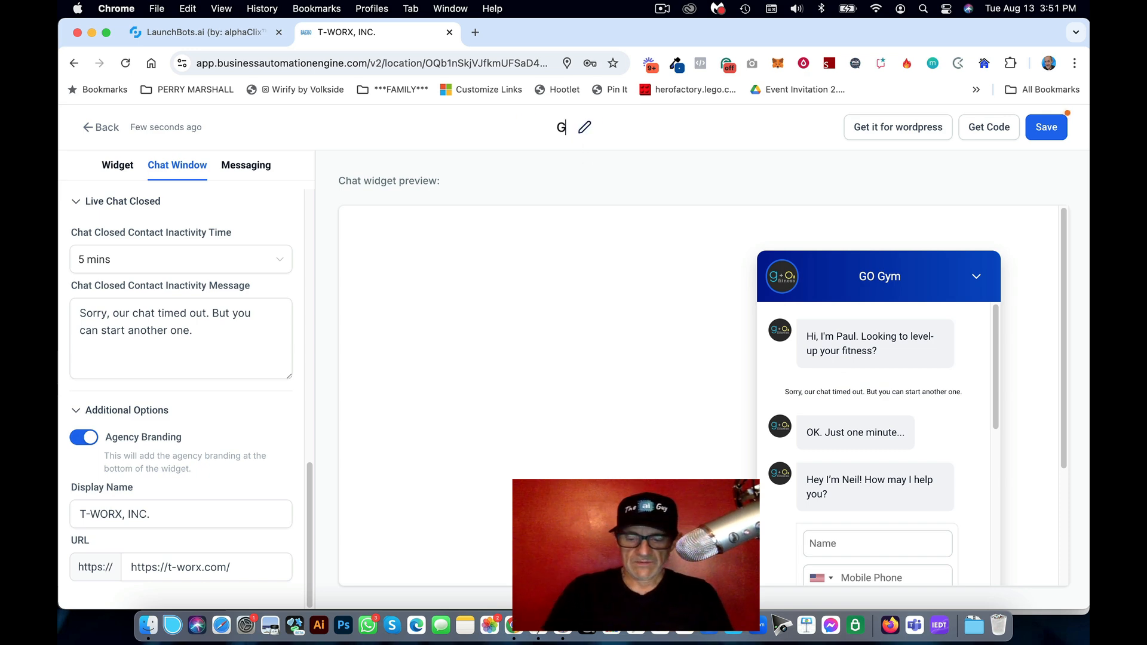
pyautogui.write('GO GYM CW')
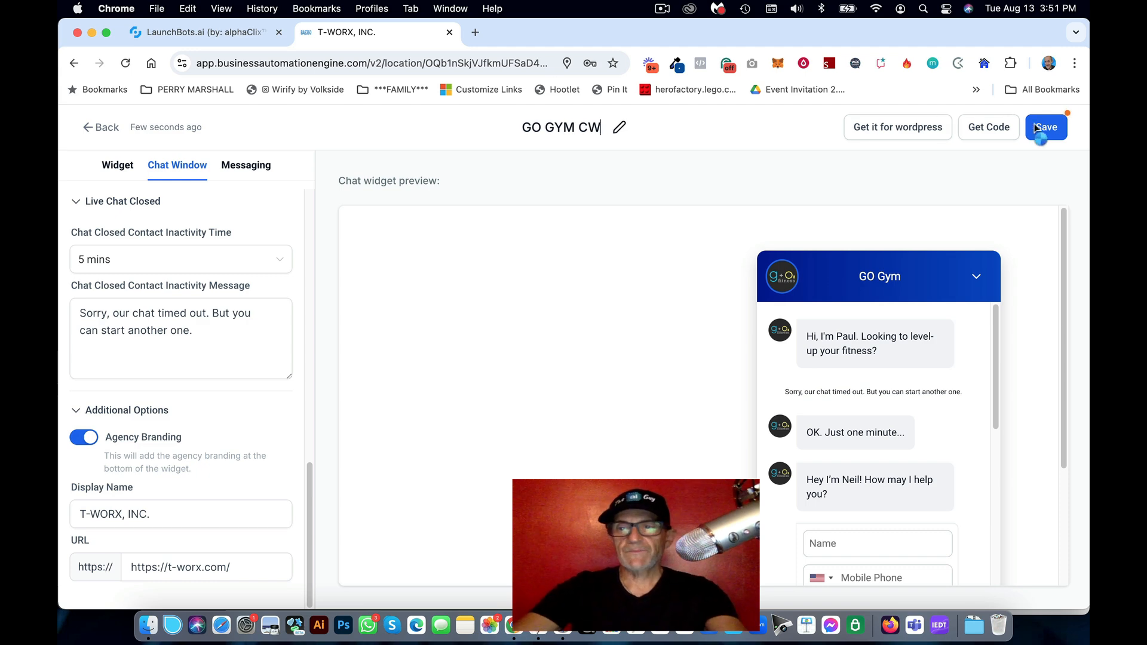
pyautogui.click(1050, 131)
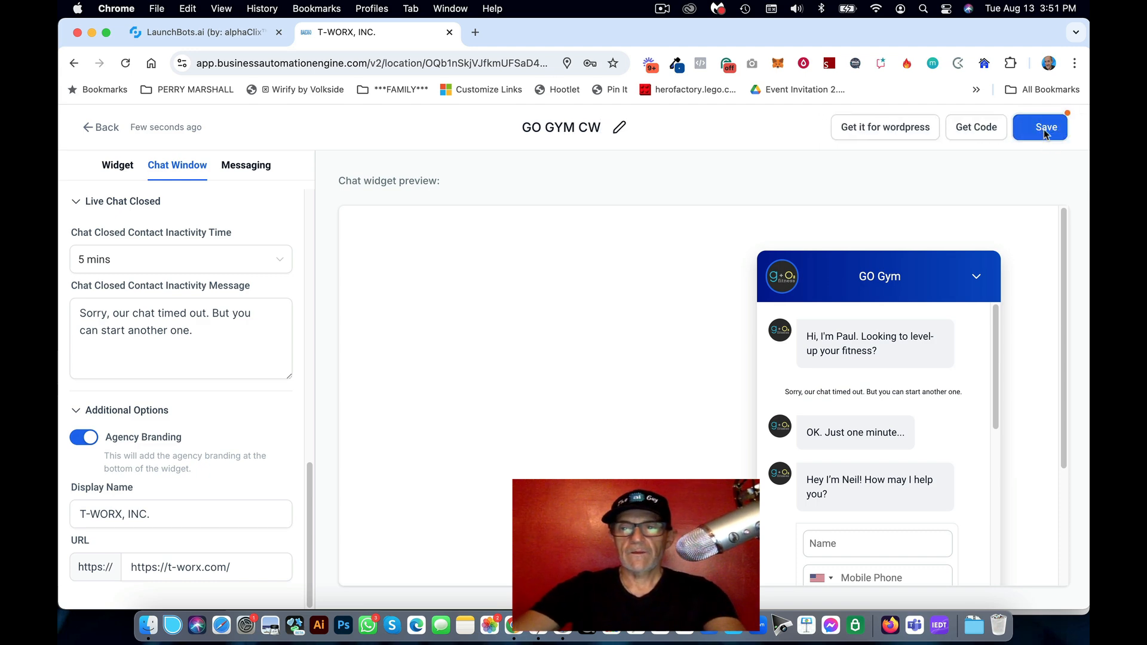
pyautogui.click(1062, 132)
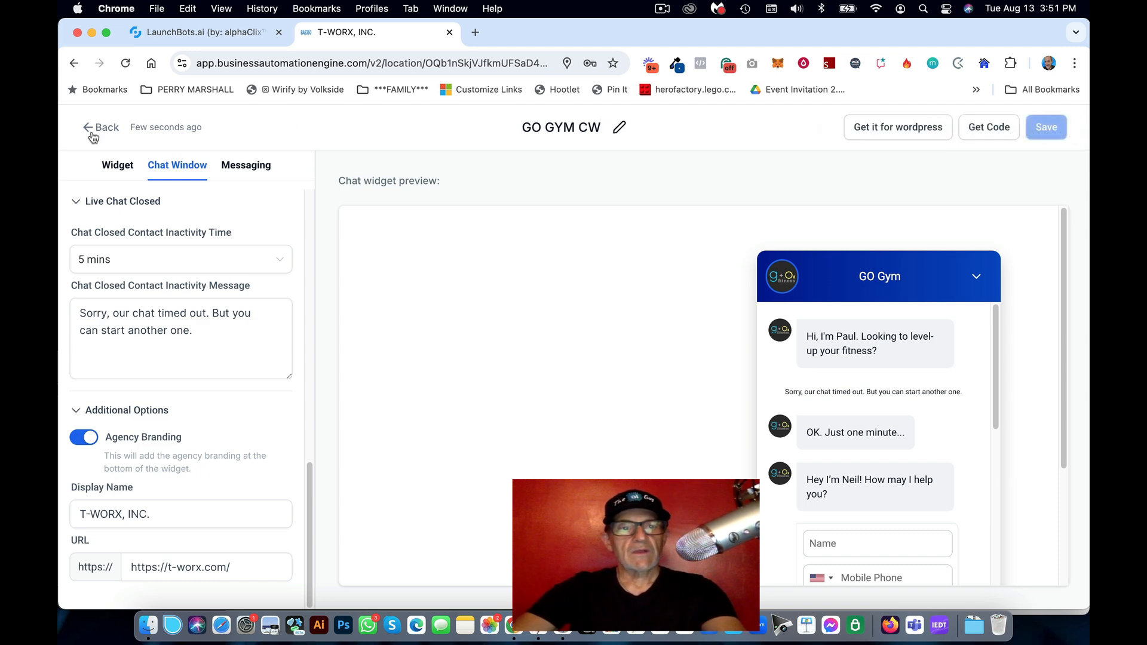
pyautogui.click(101, 128)
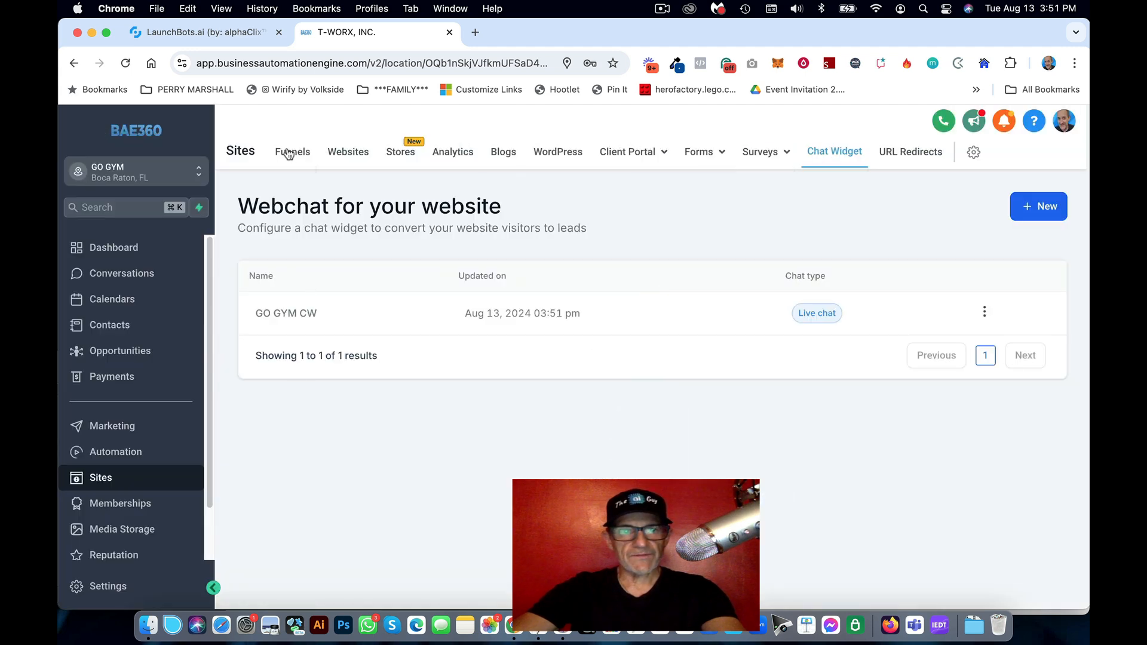
# Step: Select GO GYM CW as the chat widget in the GO GYM AI DEMO funnel's settings
pyautogui.click(292, 151)
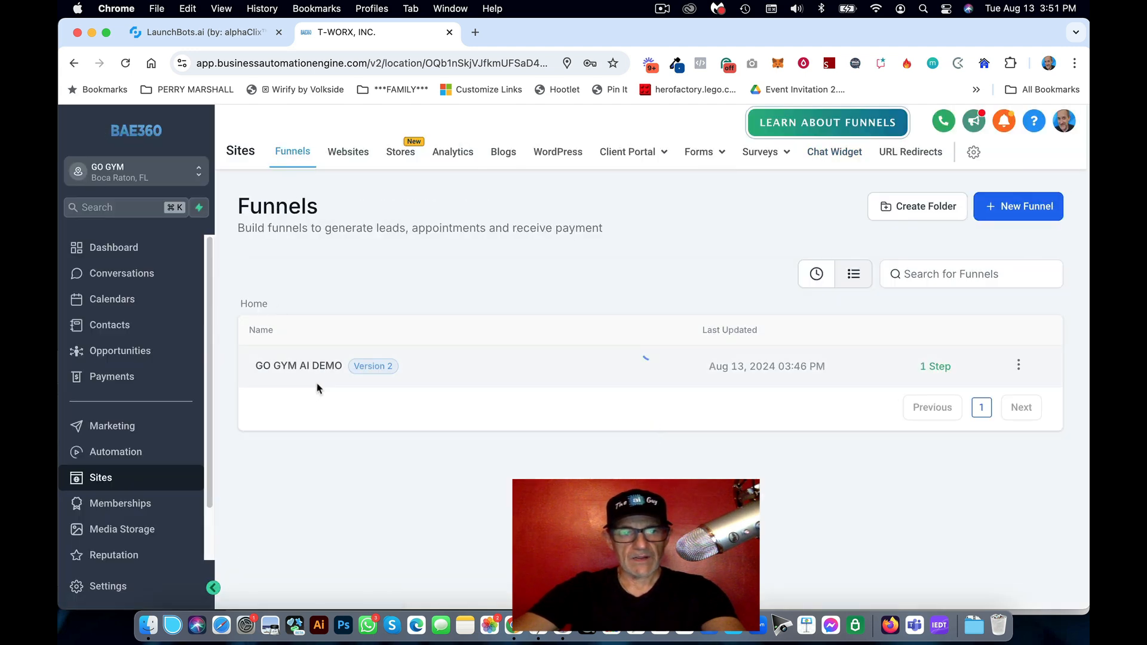
pyautogui.click(304, 367)
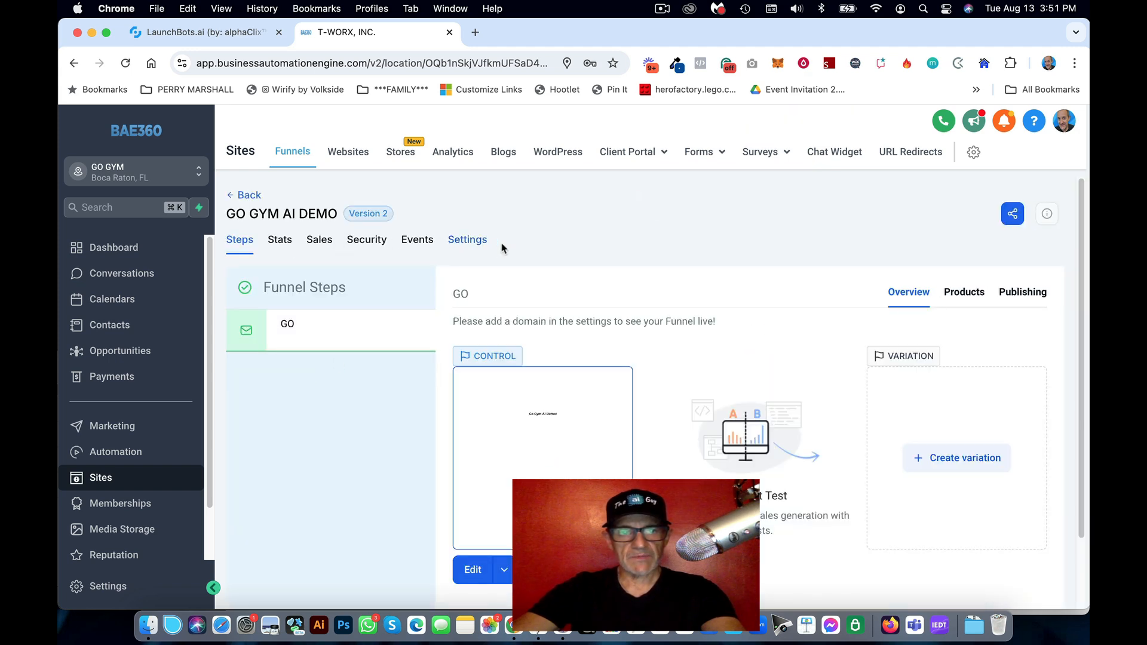
pyautogui.click(465, 241)
pyautogui.scroll(-5, 323, 326)
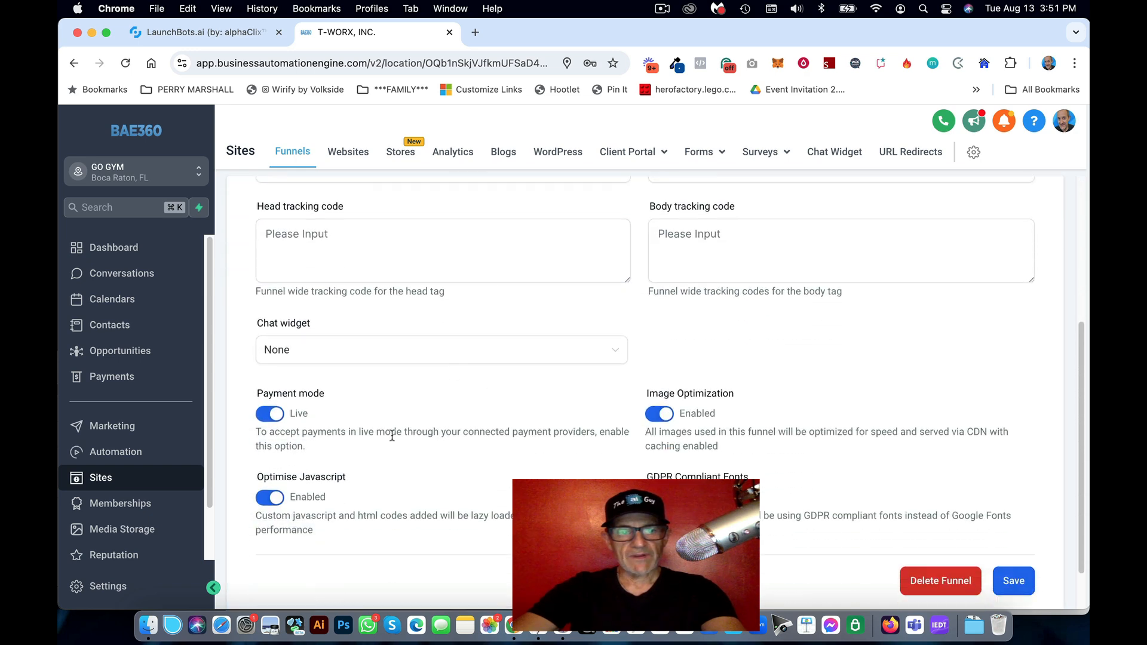
pyautogui.scroll(2, 316, 281)
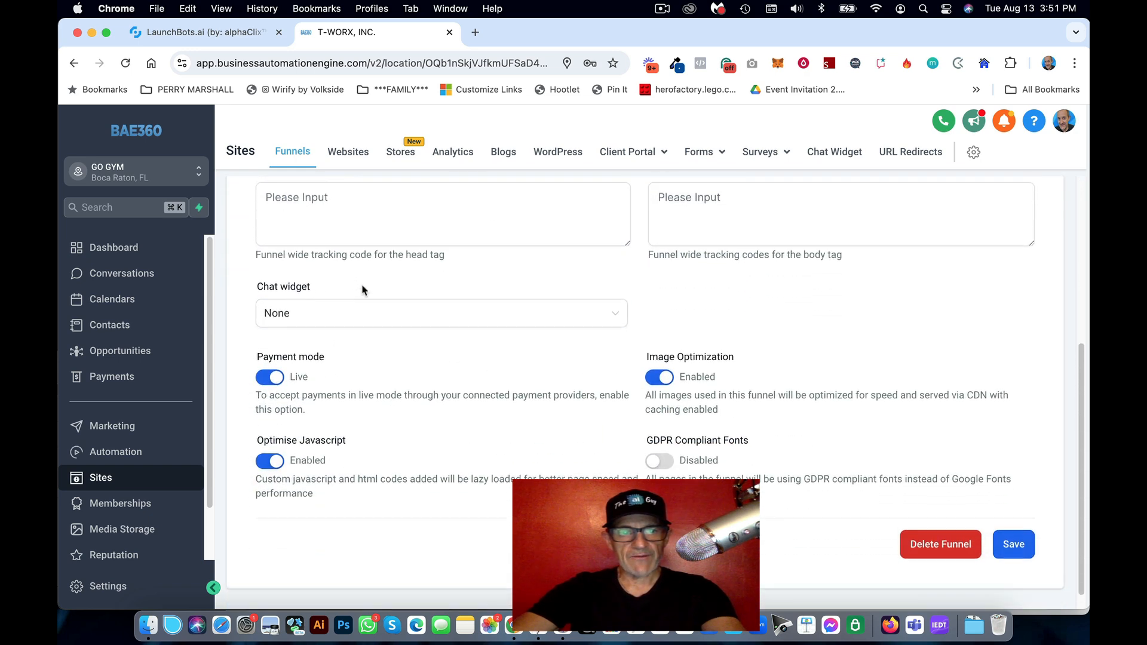
pyautogui.click(384, 416)
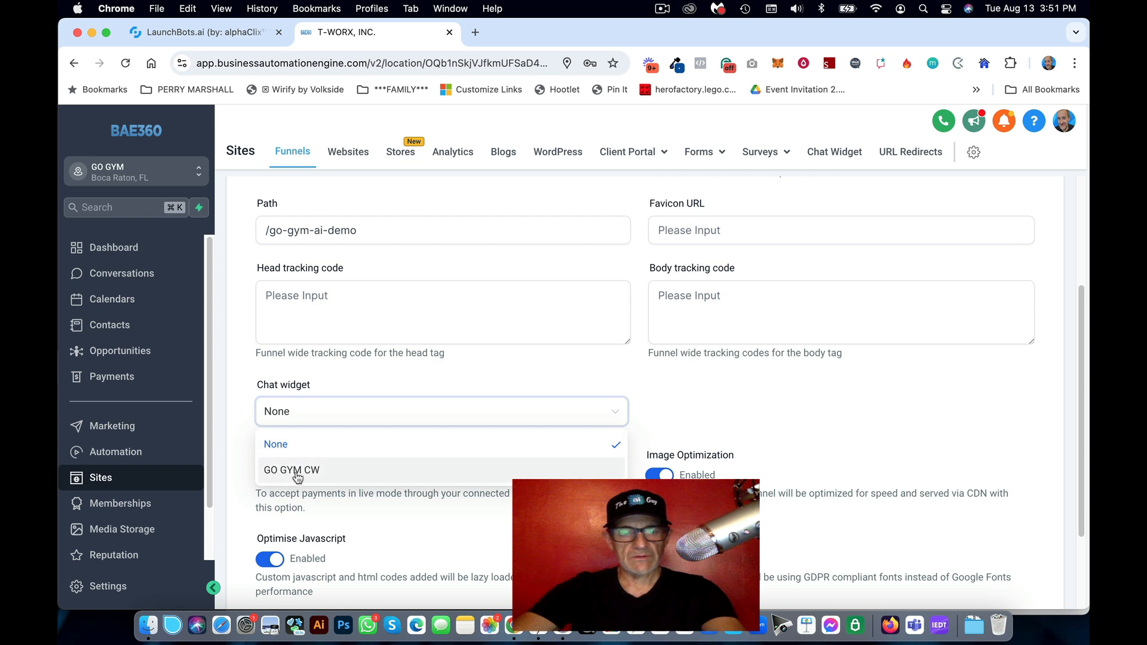
pyautogui.click(297, 472)
# Step: Save the funnel settings and preview the GO step page in a new tab
pyautogui.scroll(-2, 742, 415)
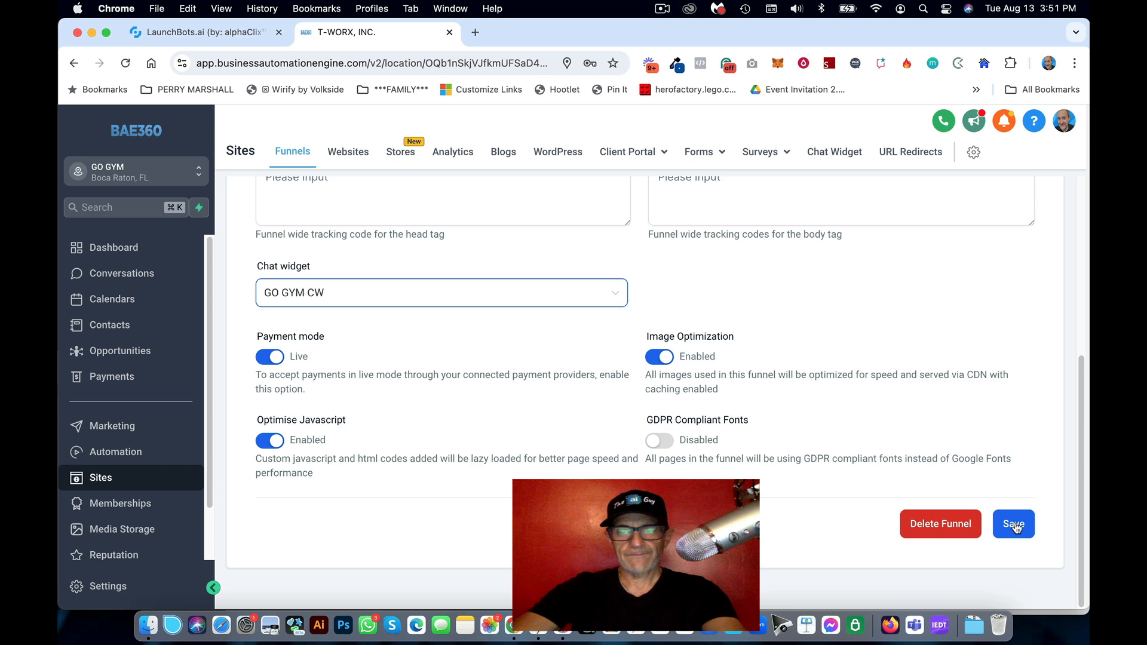
pyautogui.click(1016, 527)
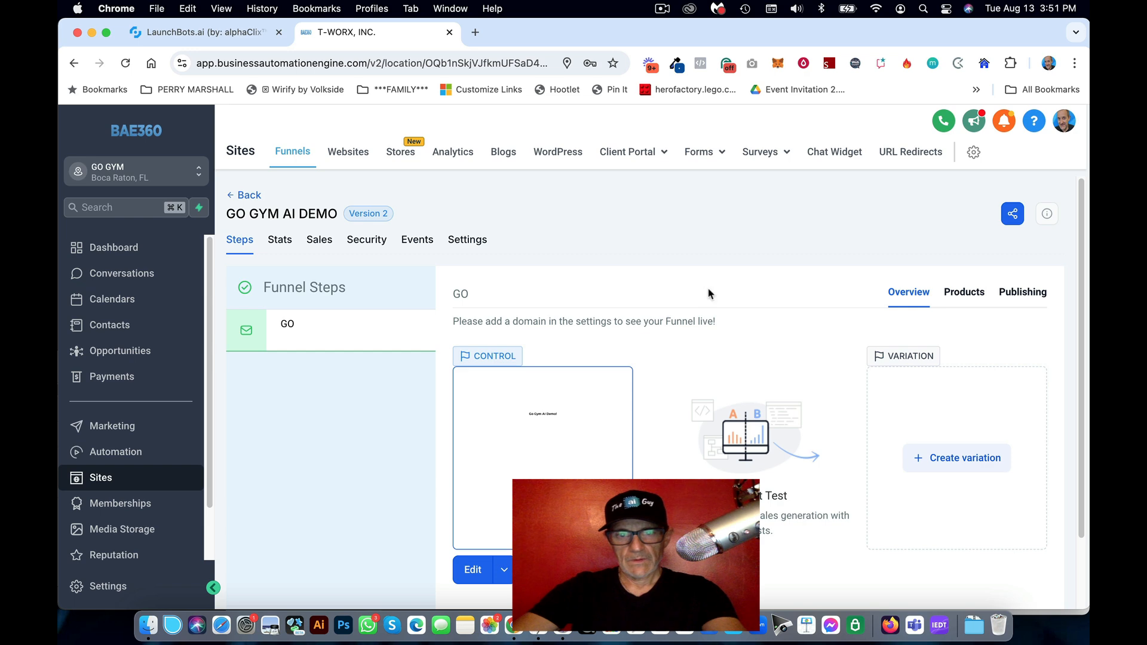
pyautogui.scroll(-2, 657, 233)
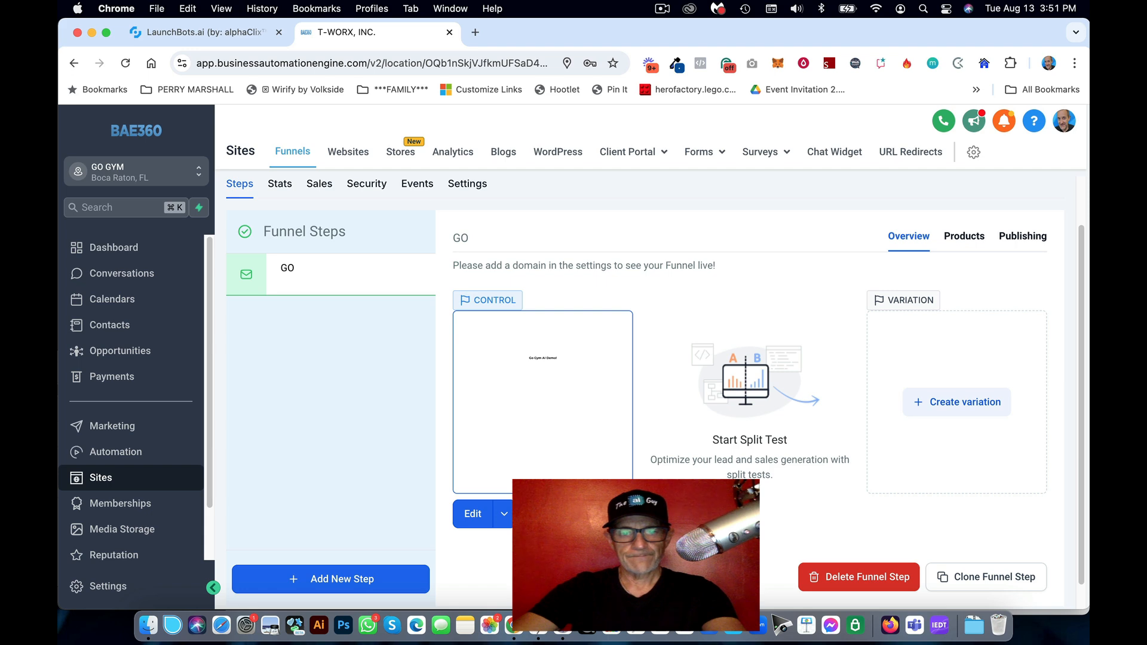
pyautogui.click(618, 514)
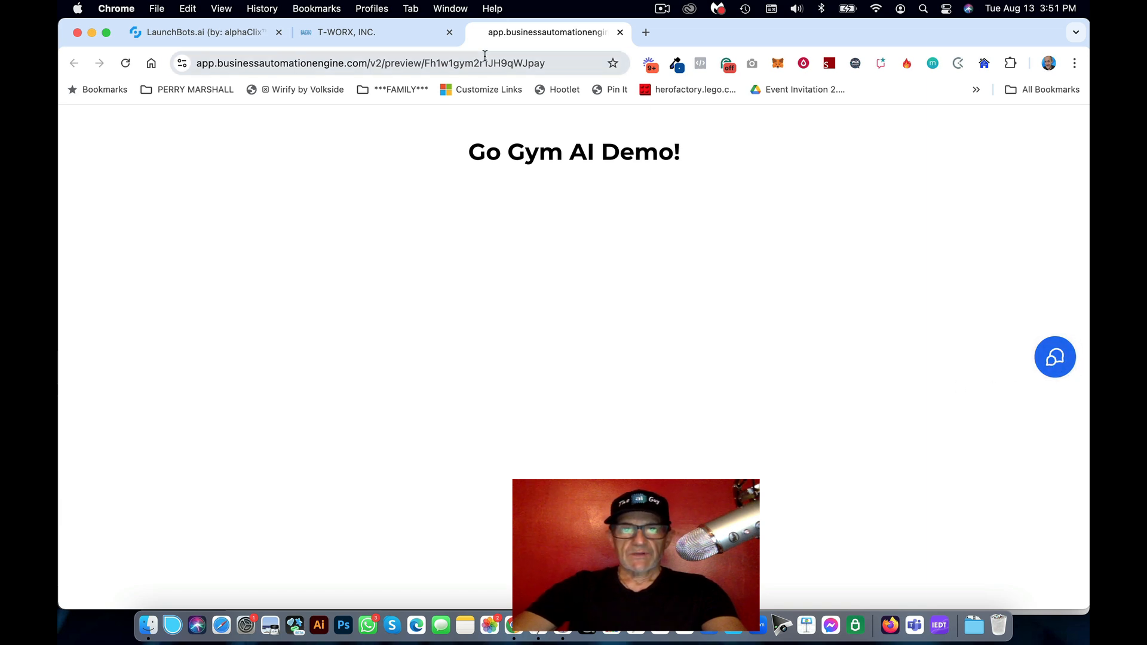
# Step: Copy the preview page URL, close the preview tab, and start a new incognito window
pyautogui.click(553, 60)
pyautogui.press('super+c')
pyautogui.click(620, 32)
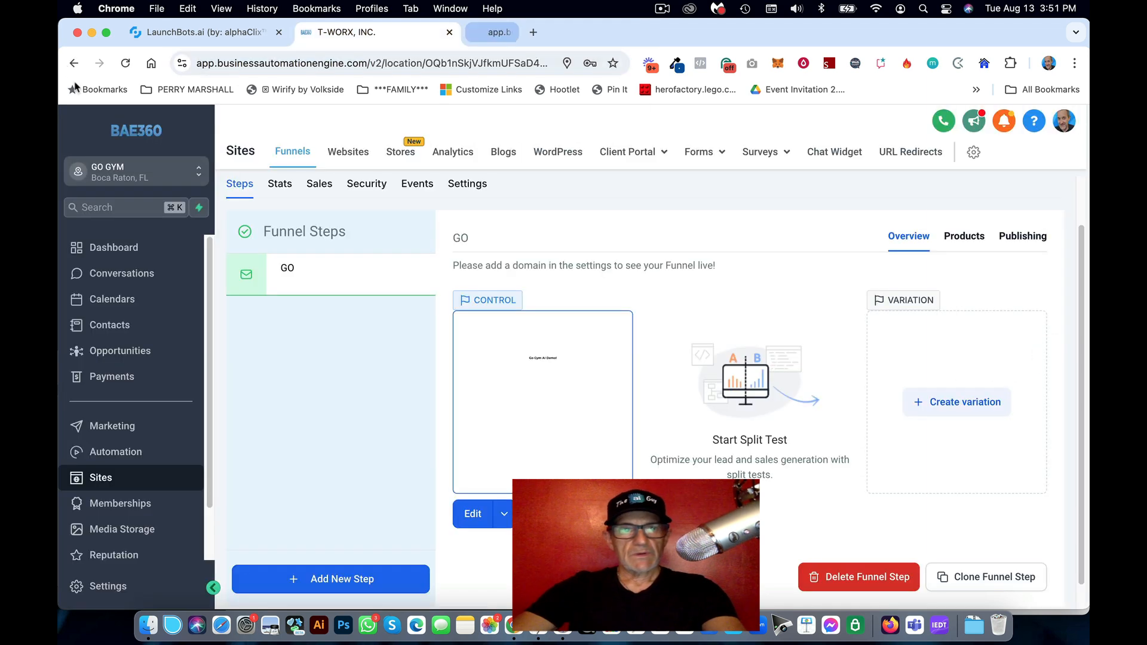
pyautogui.click(156, 9)
pyautogui.click(198, 60)
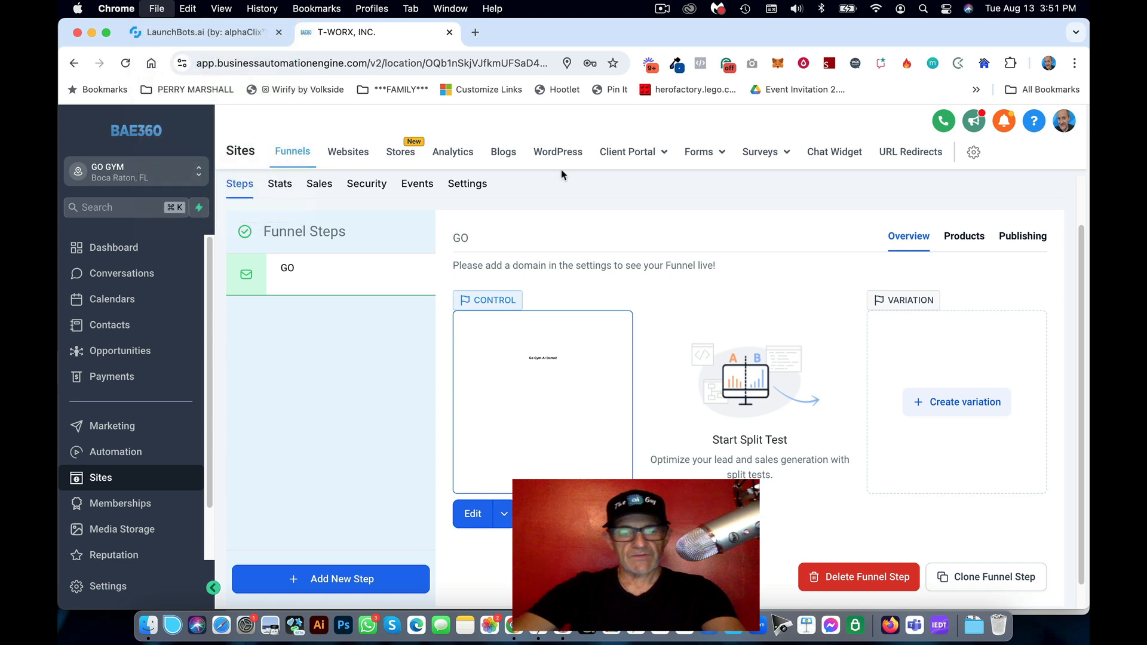
# Step: Load the copied preview URL in the incognito window and open the GO Gym chat bubble
pyautogui.press('super+v')
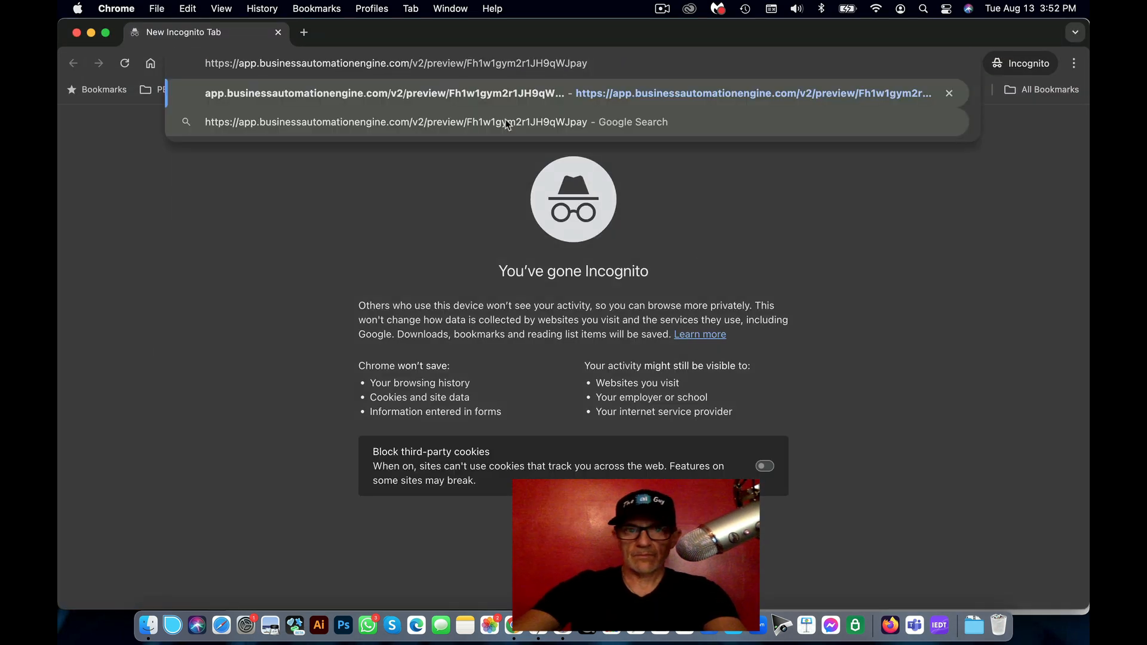
pyautogui.press('Return')
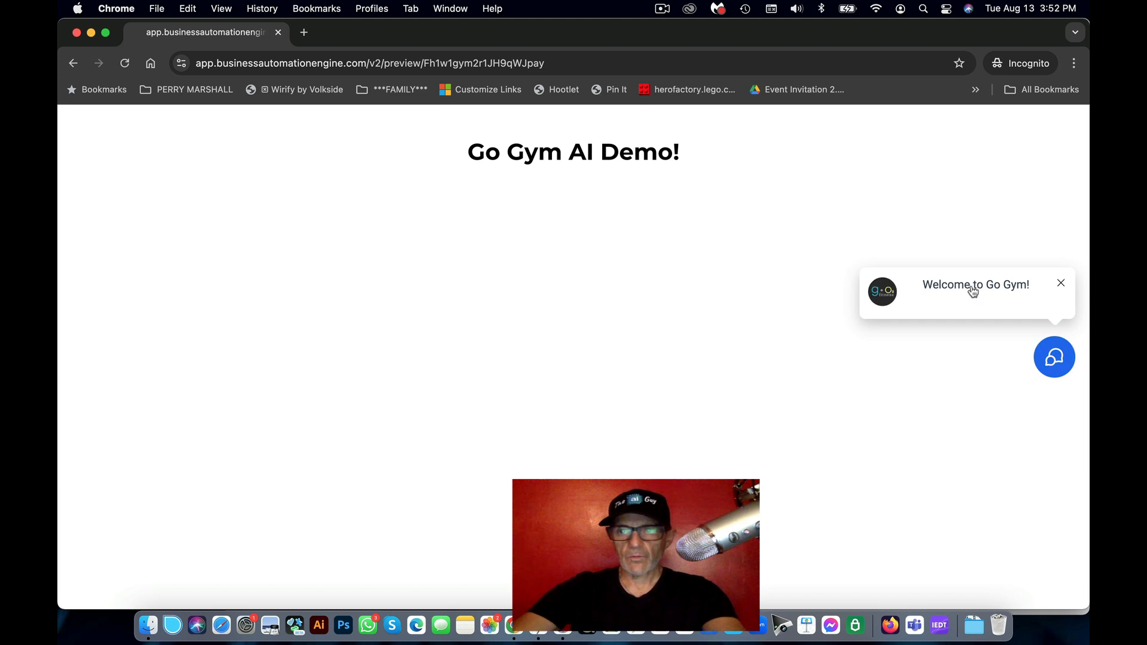
pyautogui.click(1053, 358)
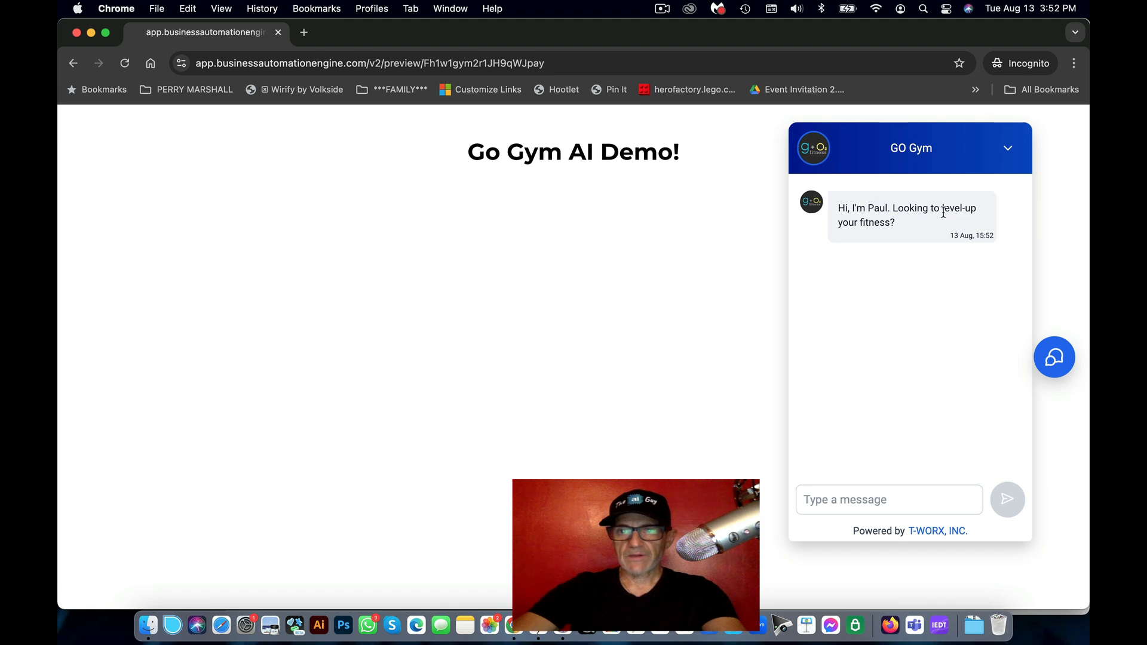
# Step: Answer the chatbot's greeting with 'Yes I am', correcting the capitalisation
pyautogui.click(870, 494)
pyautogui.write('Y')
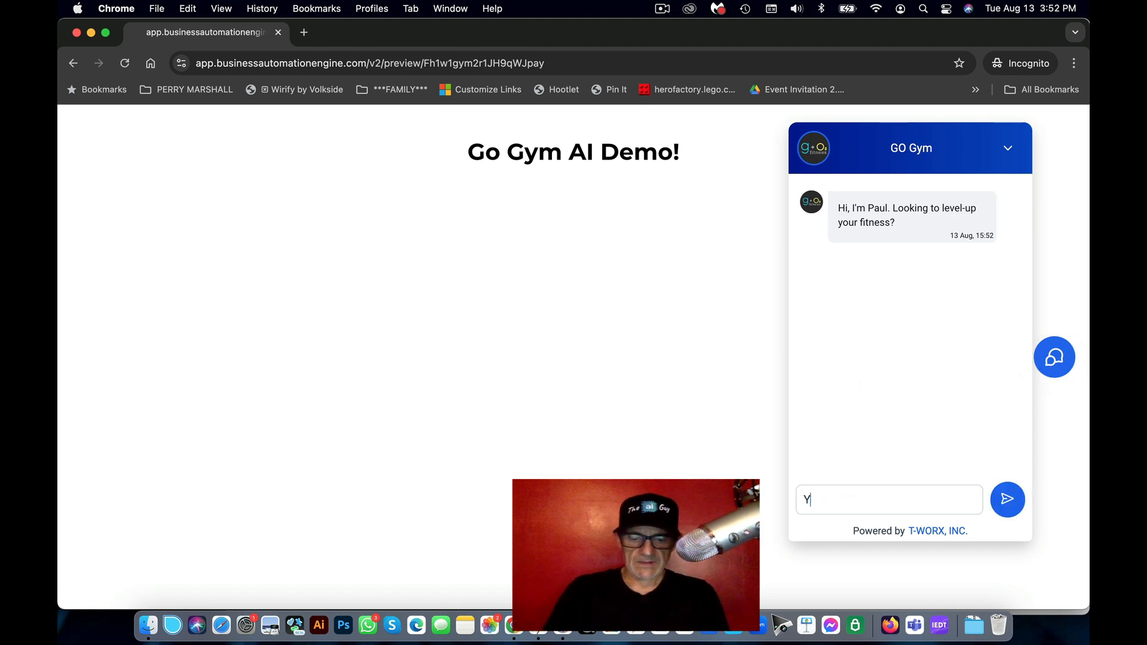
pyautogui.write('Es I am')
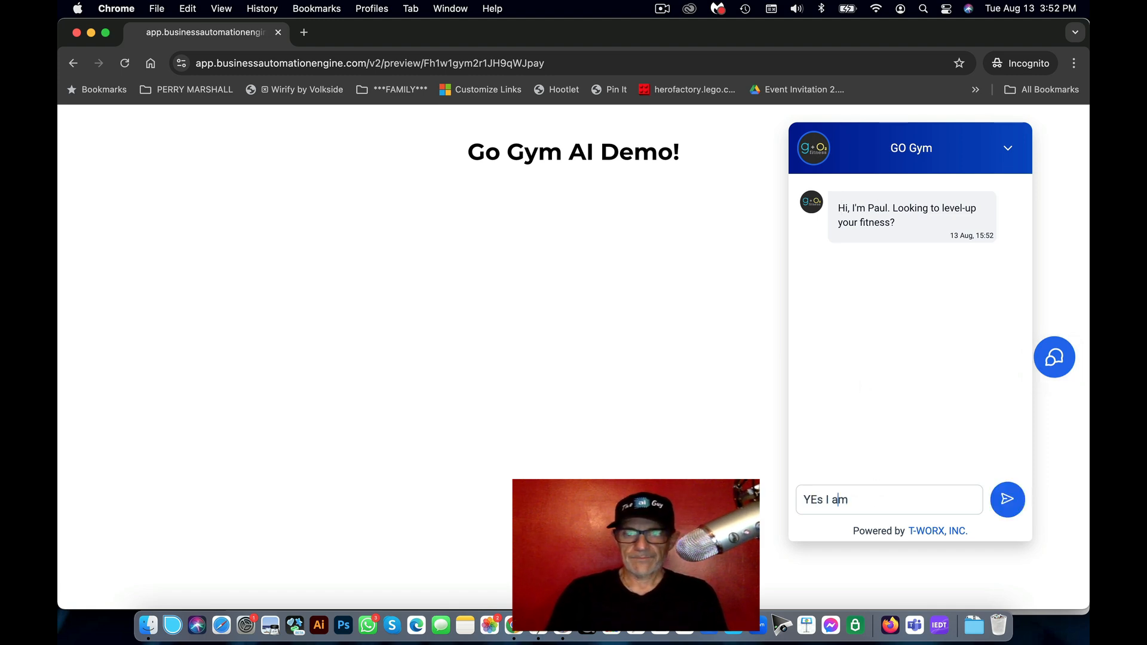
pyautogui.press('Left')
pyautogui.press('BackSpace')
pyautogui.write('e')
pyautogui.press('Return')
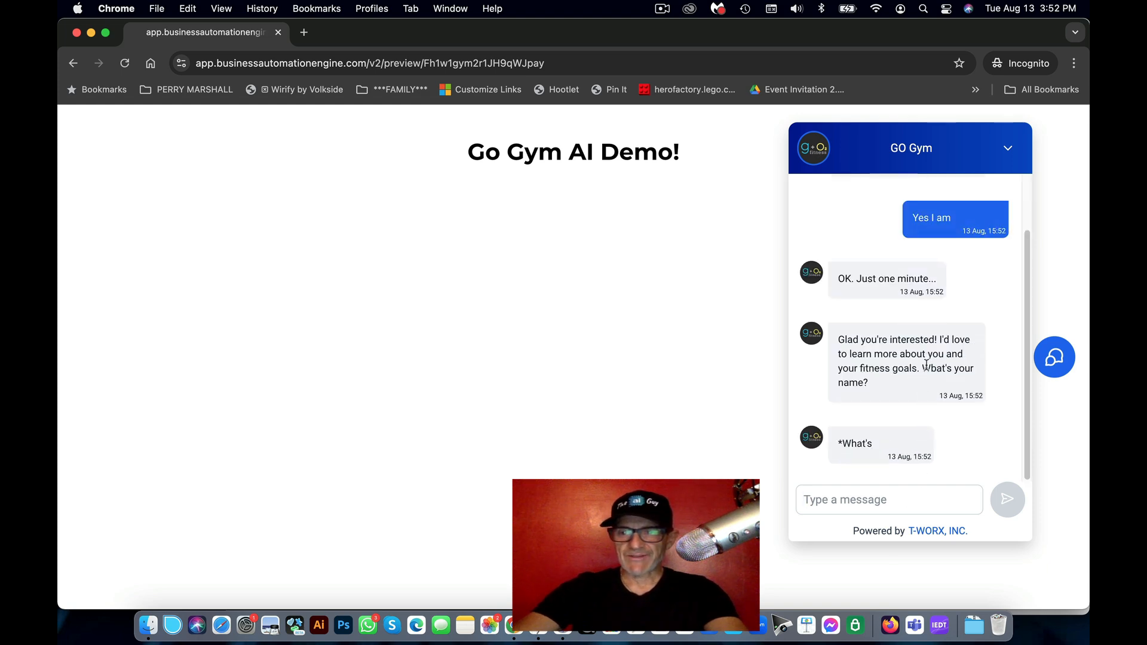
# Step: Reply to the bot's name question with 'Hi. My name is…' followed by your name
pyautogui.doubleClick(926, 365)
pyautogui.moveTo(872, 444); pyautogui.dragTo(838, 443)
pyautogui.click(964, 454)
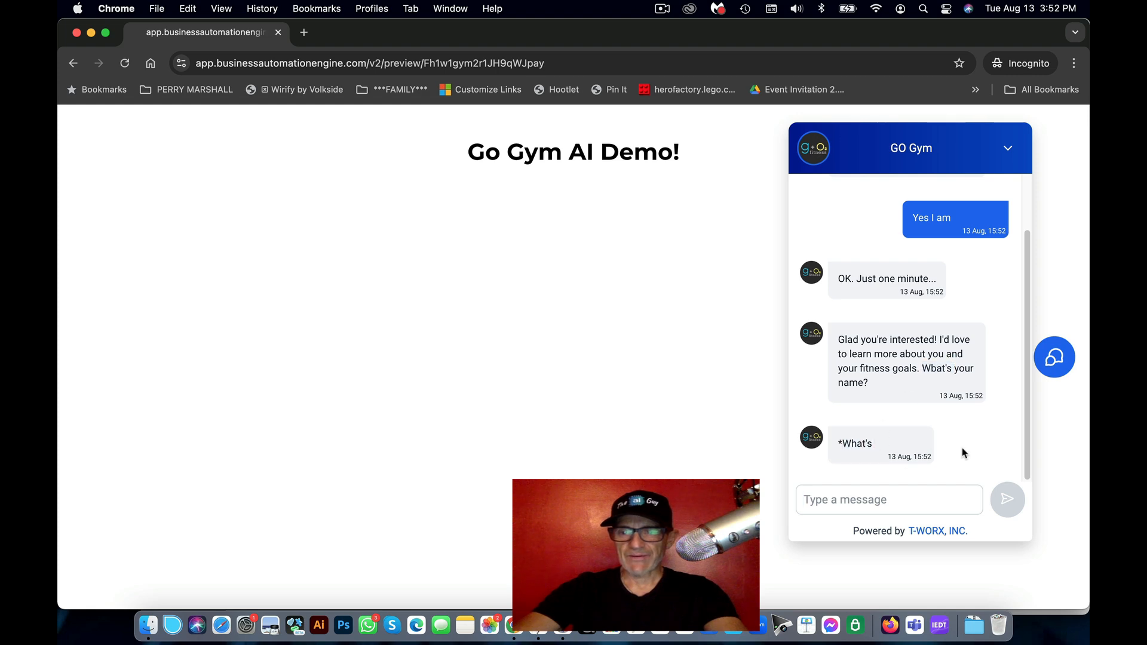
pyautogui.click(908, 501)
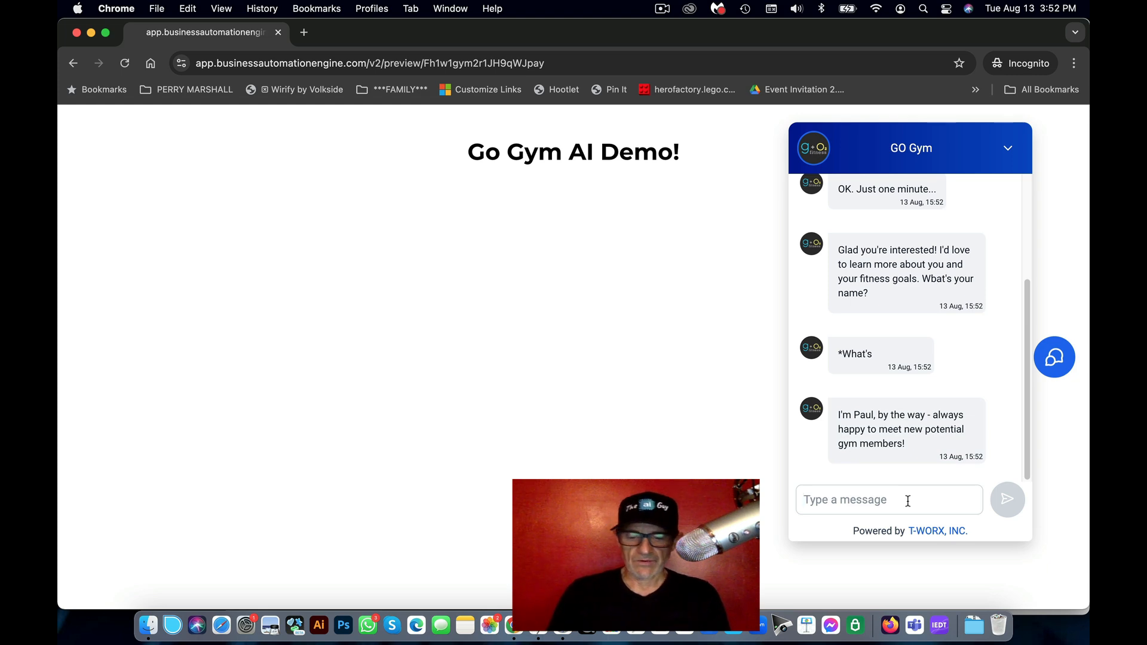
pyautogui.write('Tracy')
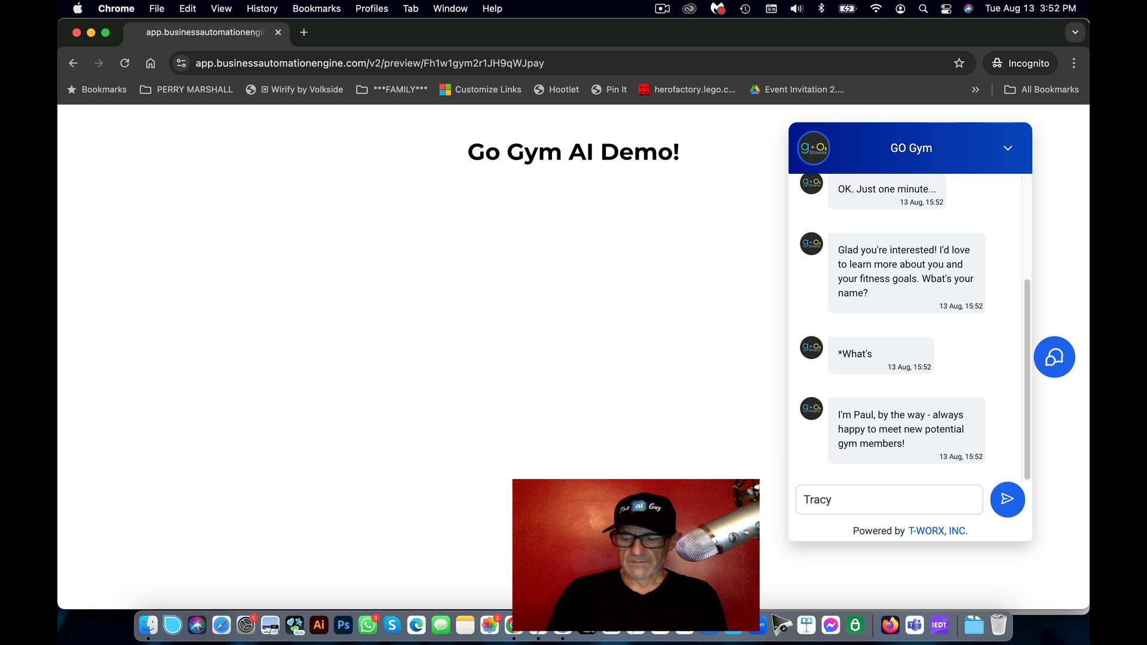
pyautogui.write('Hi. May name ')
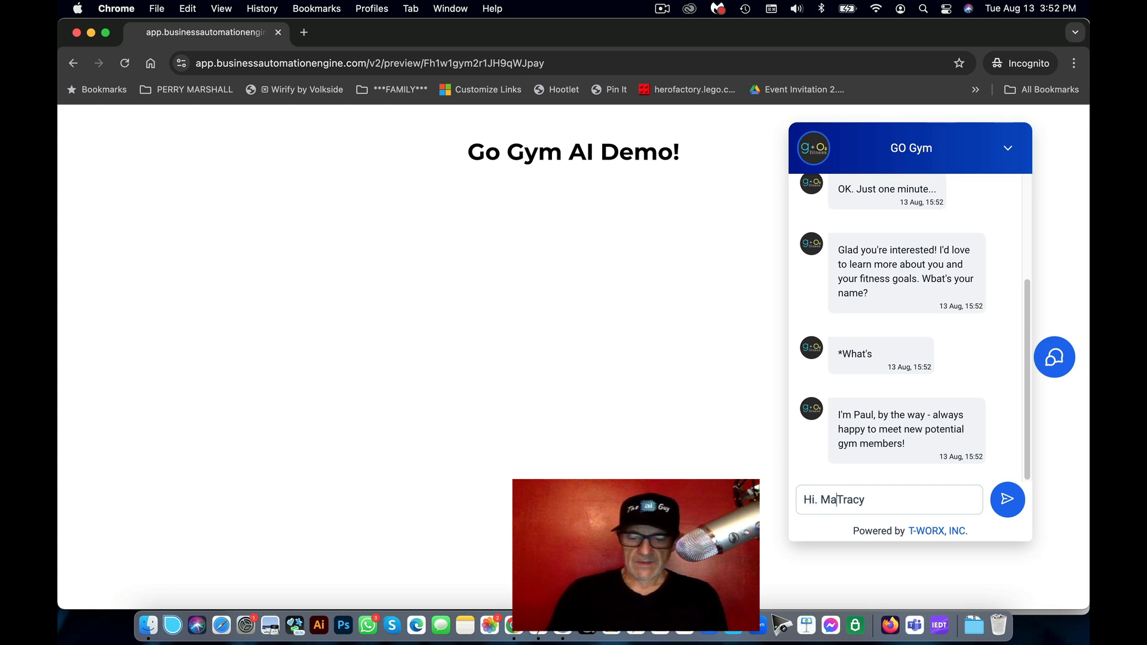
pyautogui.write('is')
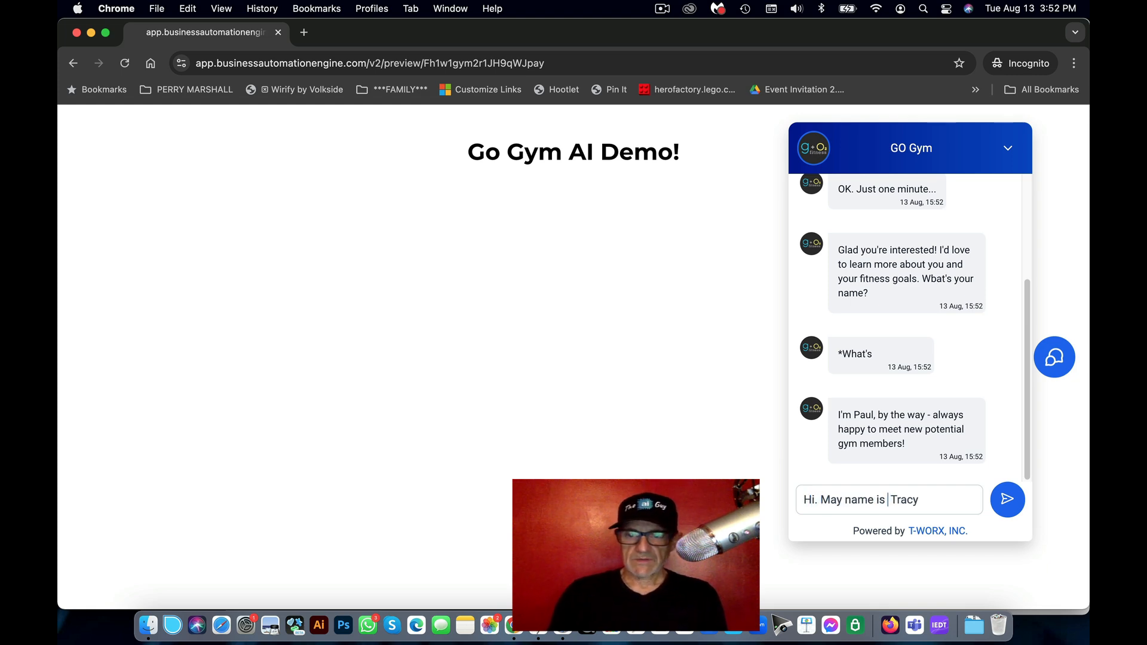
pyautogui.press('BackSpace')
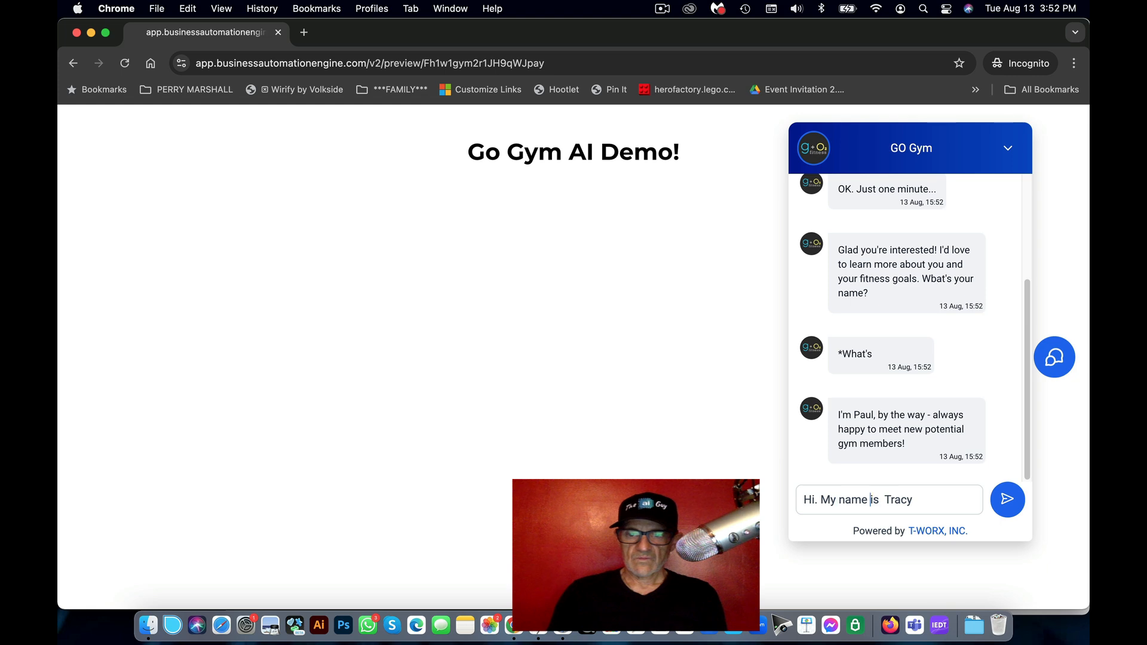
pyautogui.press('BackSpace')
pyautogui.press('super+Right')
pyautogui.write('.')
pyautogui.press('Return')
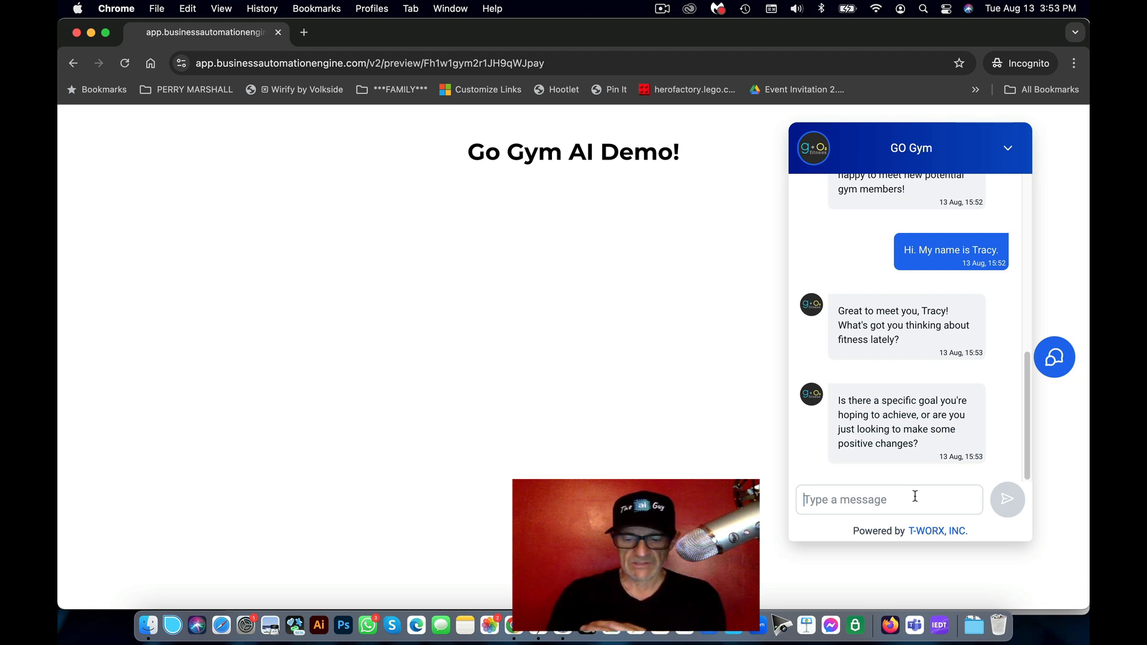
# Step: Send 'I want to lose some weight and get in better overall shape.' as the fitness goal
pyautogui.write('I')
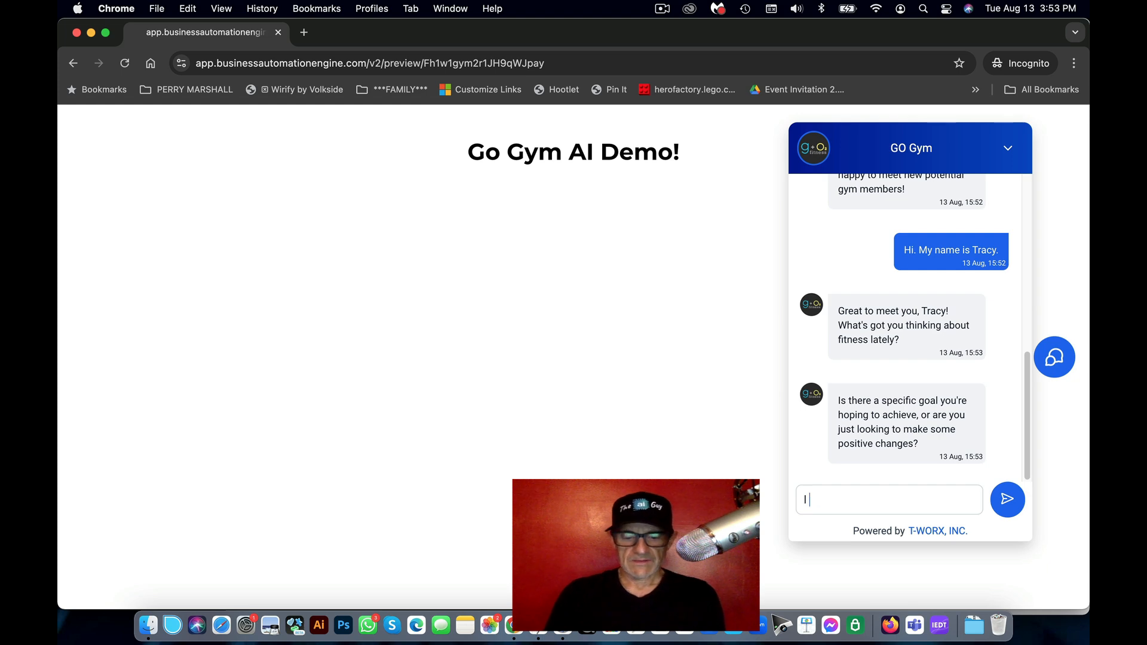
pyautogui.write(' want to lseo some weight')
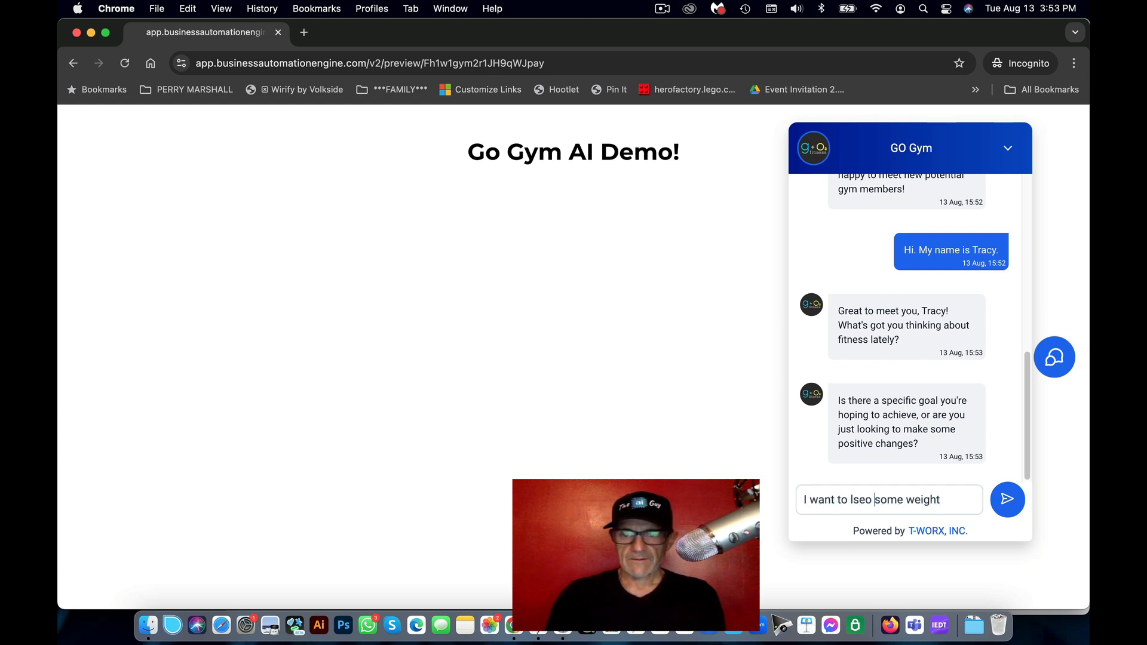
pyautogui.press('BackSpace')
pyautogui.press('BackSpace')
pyautogui.press('BackSpace')
pyautogui.write('ose')
pyautogui.press('super+Right')
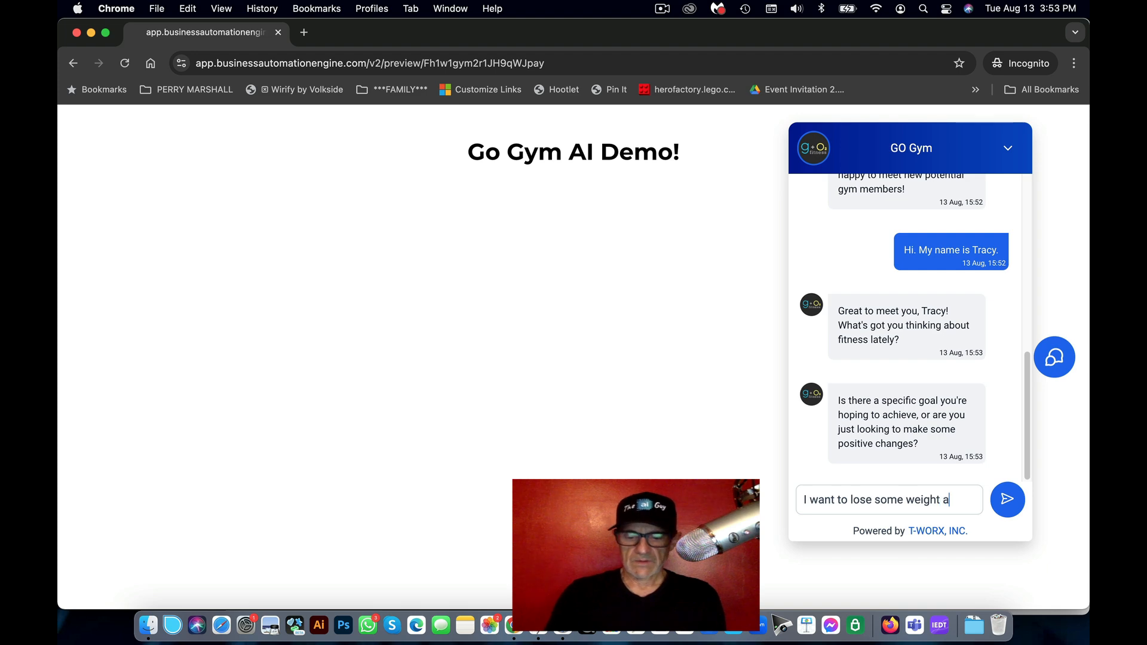
pyautogui.write('and get')
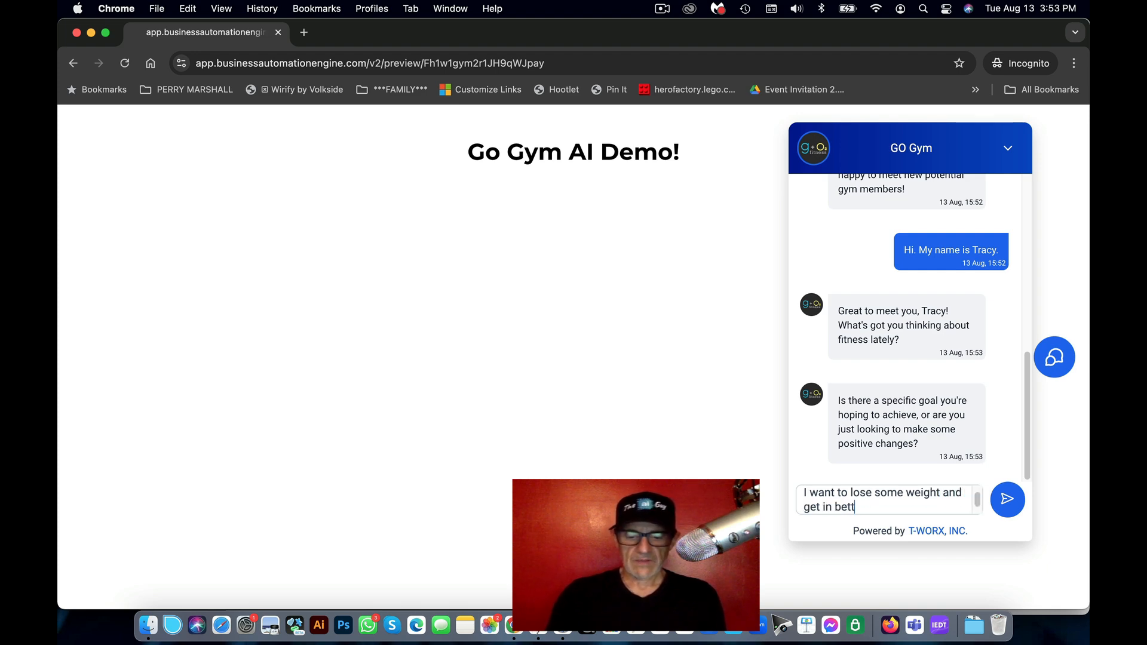
pyautogui.write(' in better overall shaop')
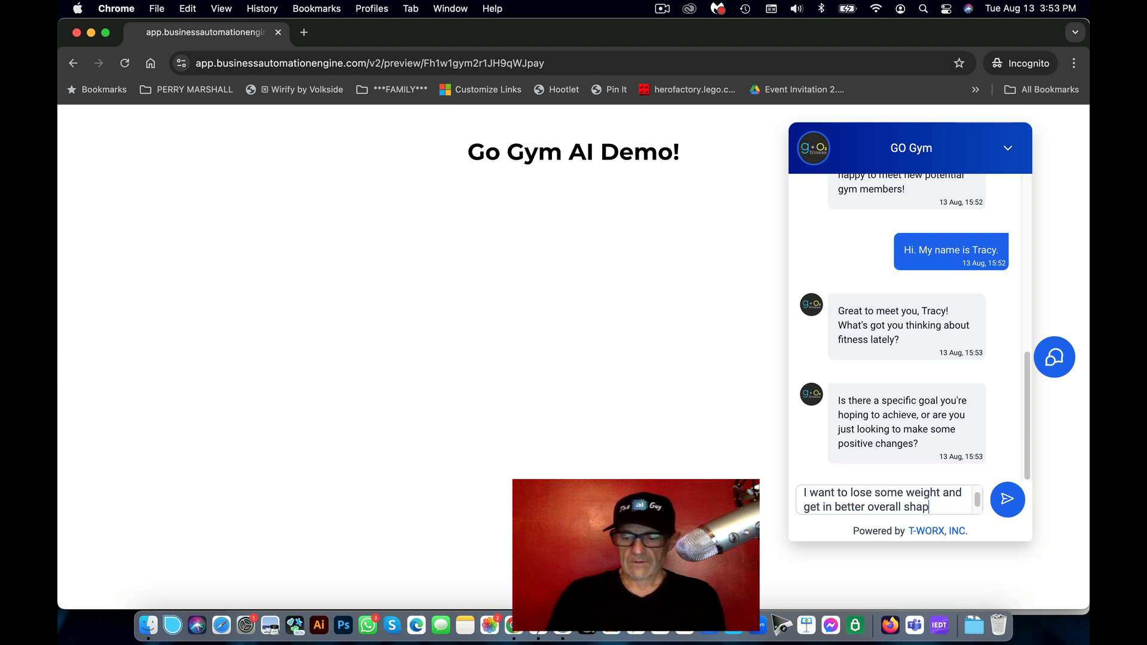
pyautogui.press('Return')
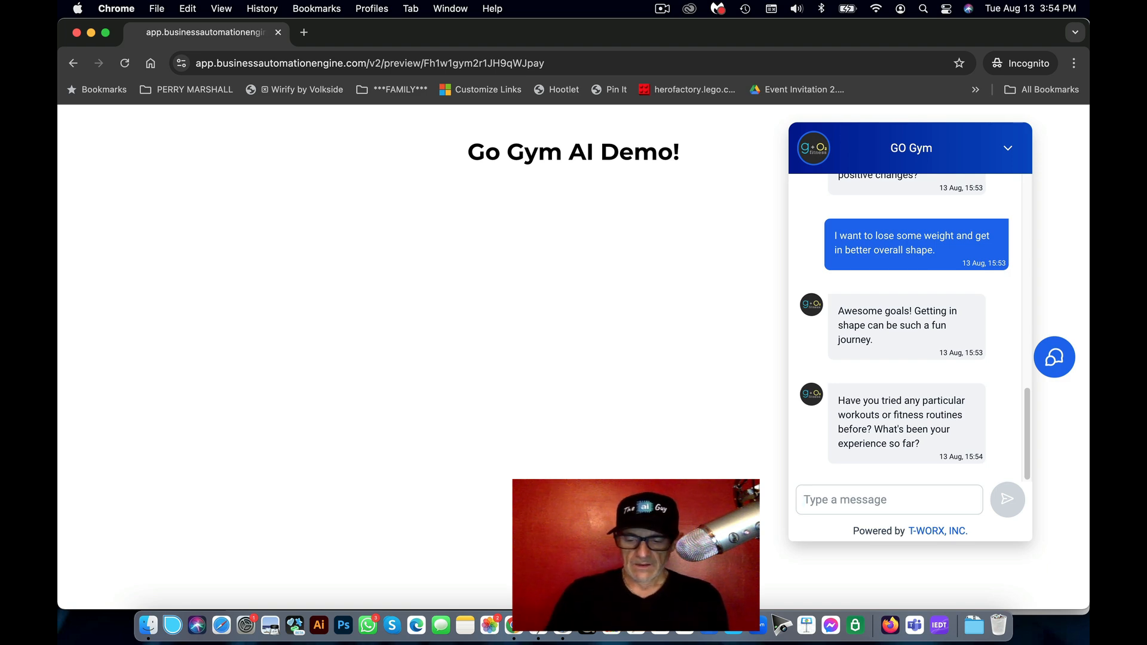
# Step: Reply 'I like group training and cardio', then 'Next week would be great to start'
pyautogui.write('I lice')
pyautogui.press('BackSpace')
pyautogui.press('BackSpace')
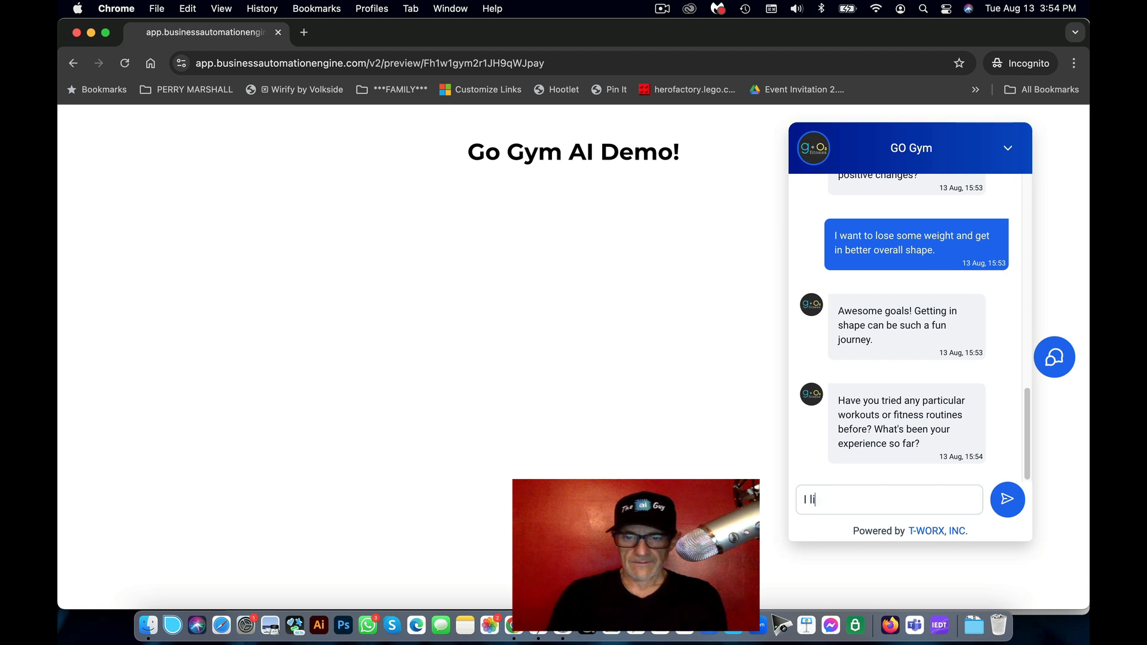
pyautogui.write('ke group')
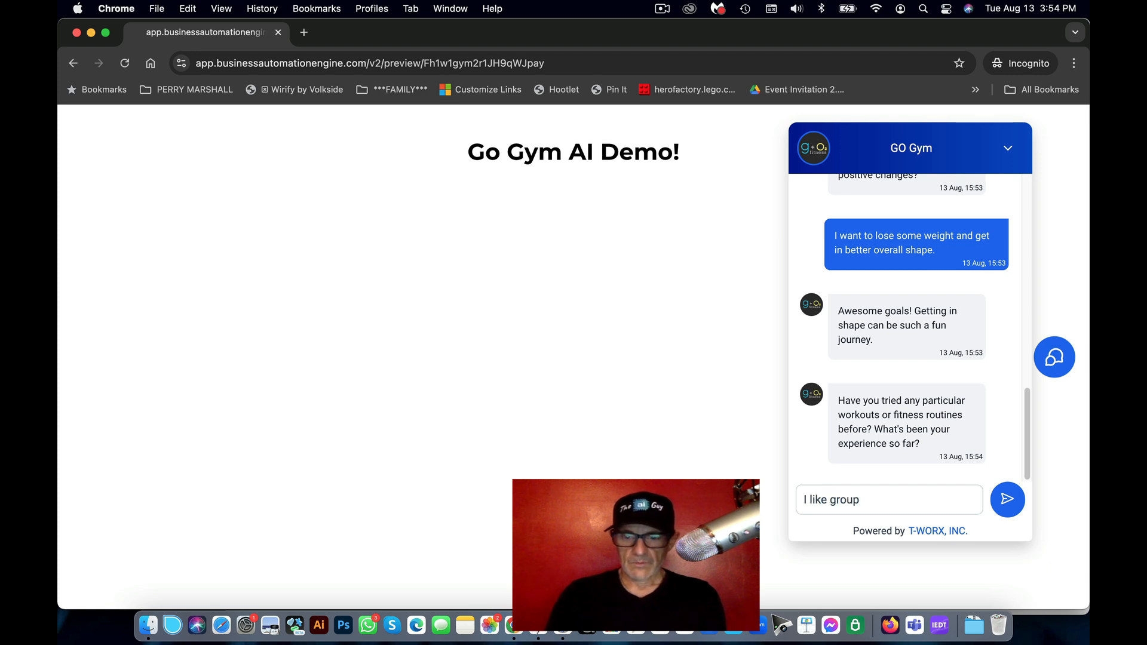
pyautogui.write(' triniknaing')
pyautogui.press('BackSpace')
pyautogui.press('BackSpace')
pyautogui.press('BackSpace')
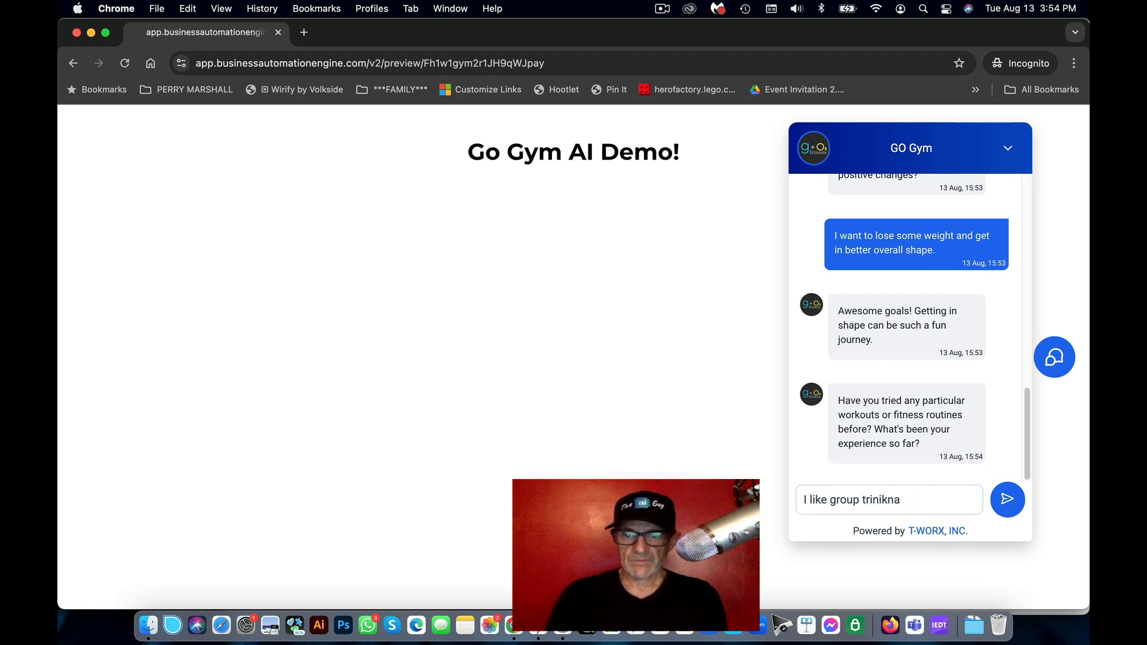
pyautogui.press('BackSpace')
pyautogui.press('BackSpace')
pyautogui.press('BackSpace')
pyautogui.press('BackSpace')
pyautogui.press('BackSpace')
pyautogui.press('BackSpace')
pyautogui.write('aining')
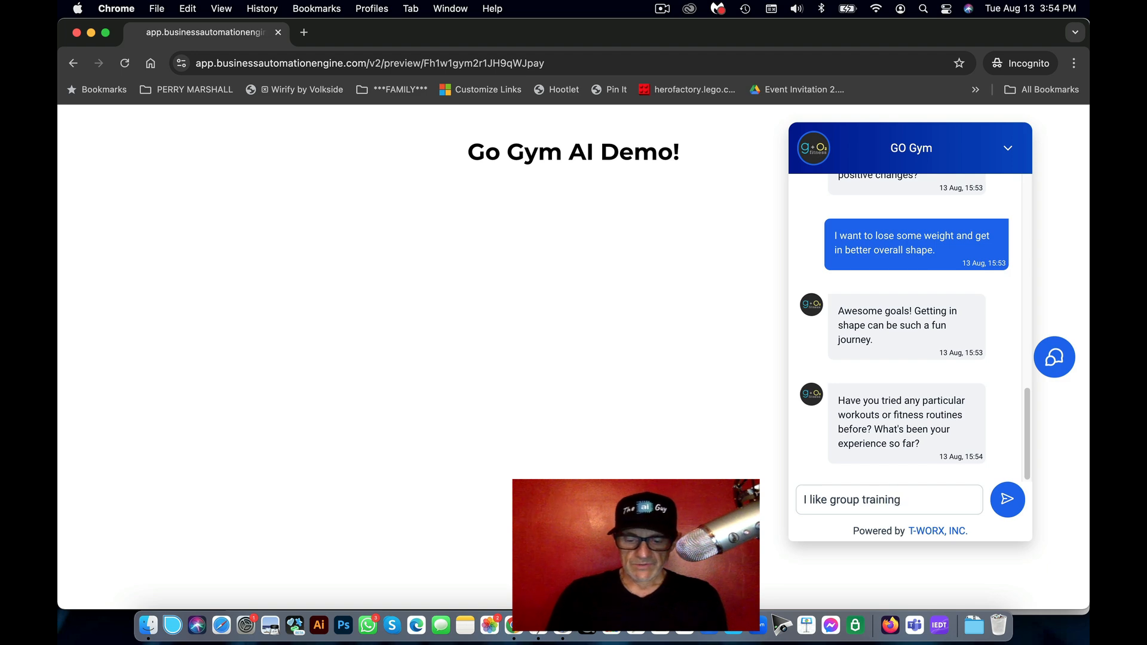
pyautogui.write(' and')
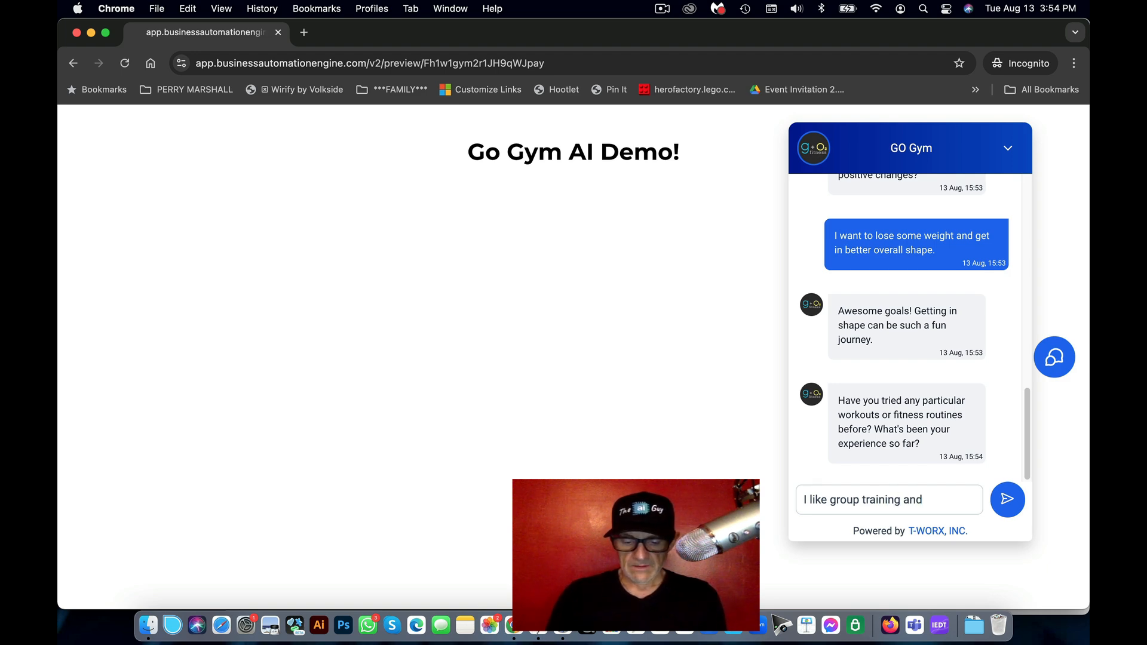
pyautogui.write(' cardi')
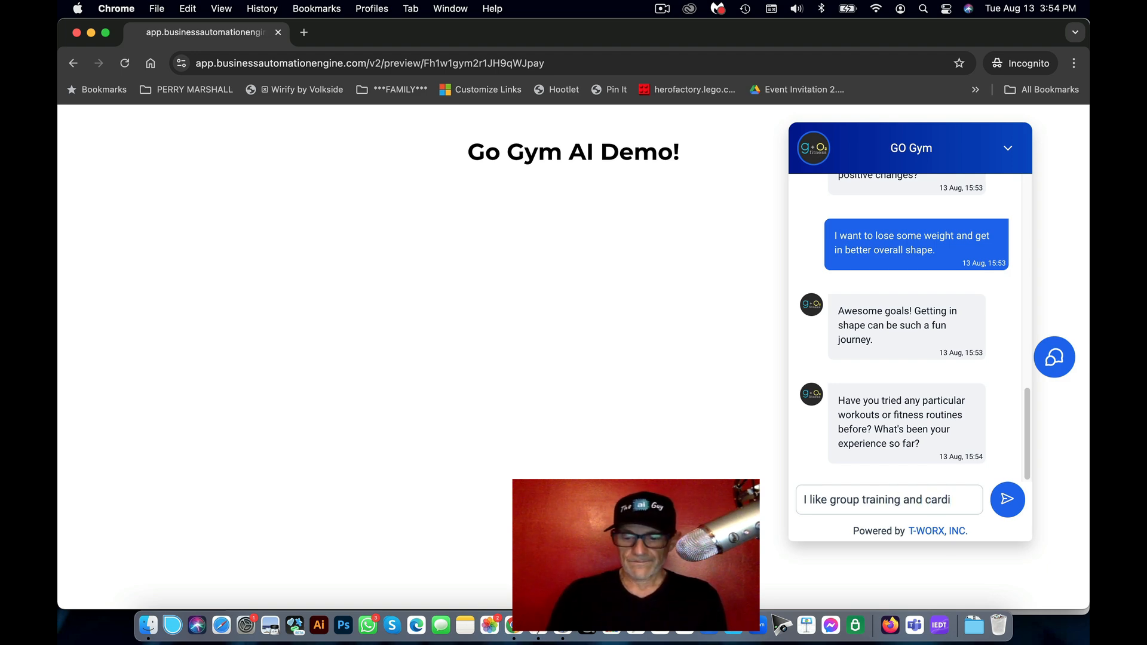
pyautogui.write('o')
pyautogui.press('Return')
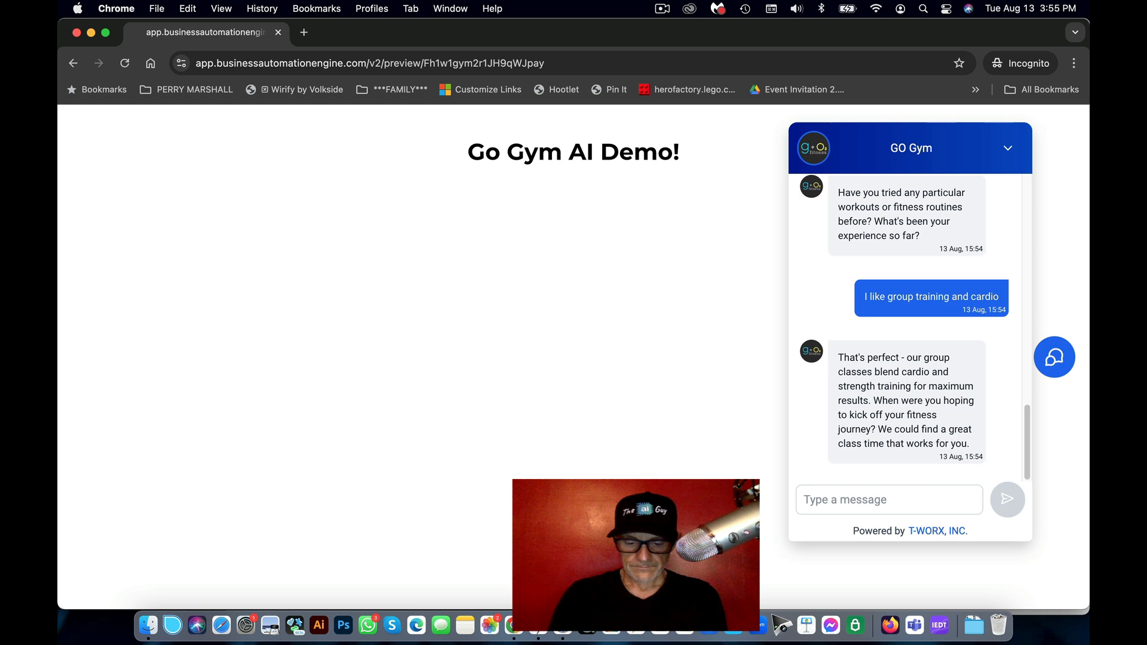
pyautogui.write('Next week would b')
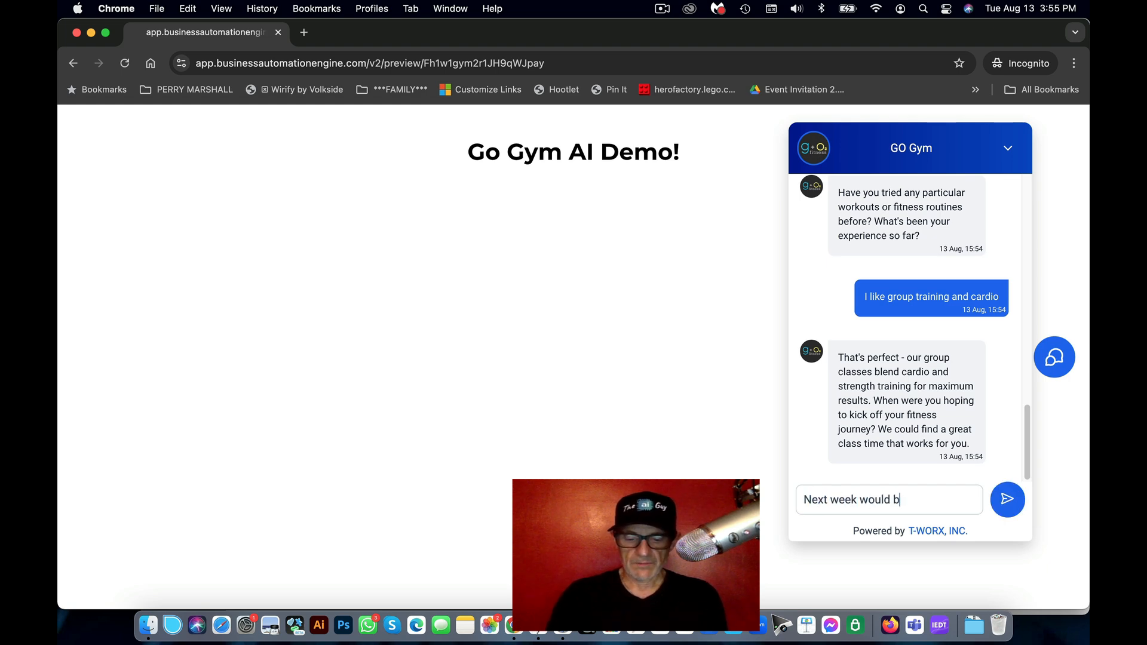
pyautogui.write('e great to start')
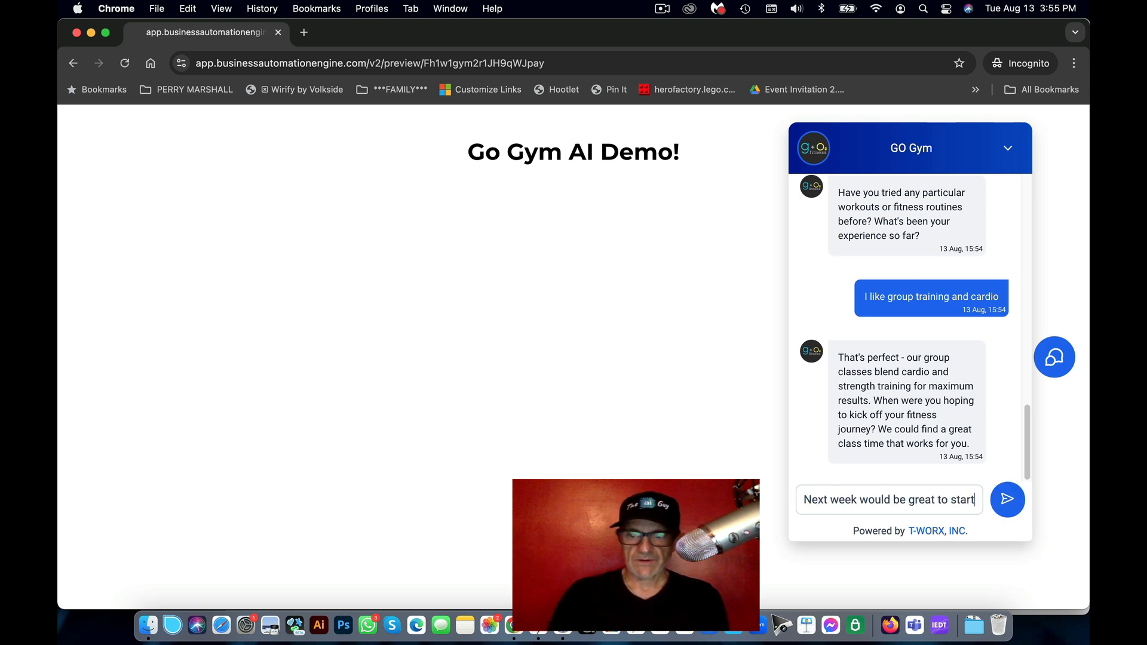
pyautogui.press('Return')
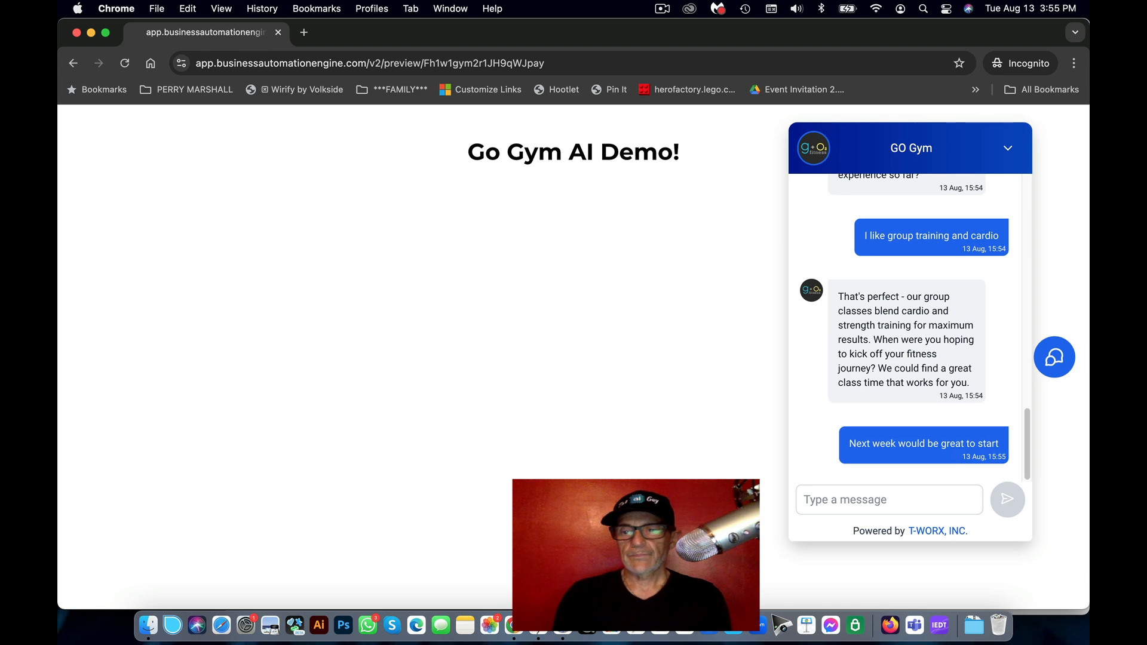
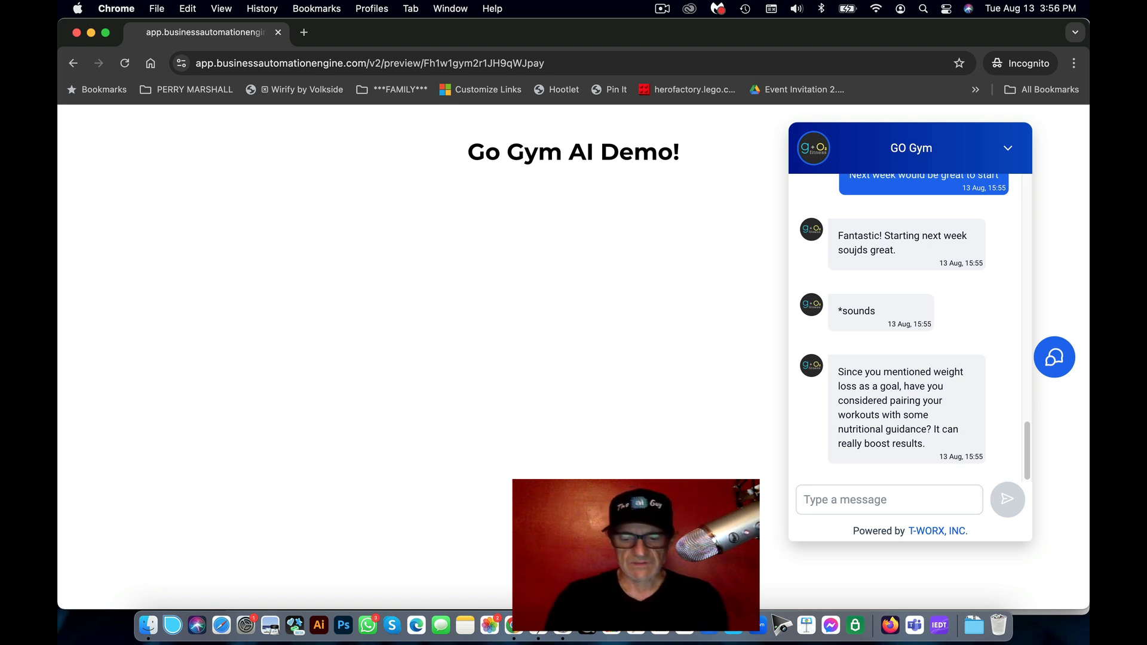
# Step: Accept the nutritional guidance offer by replying 'Yes. That would help me.'
pyautogui.write('Yes')
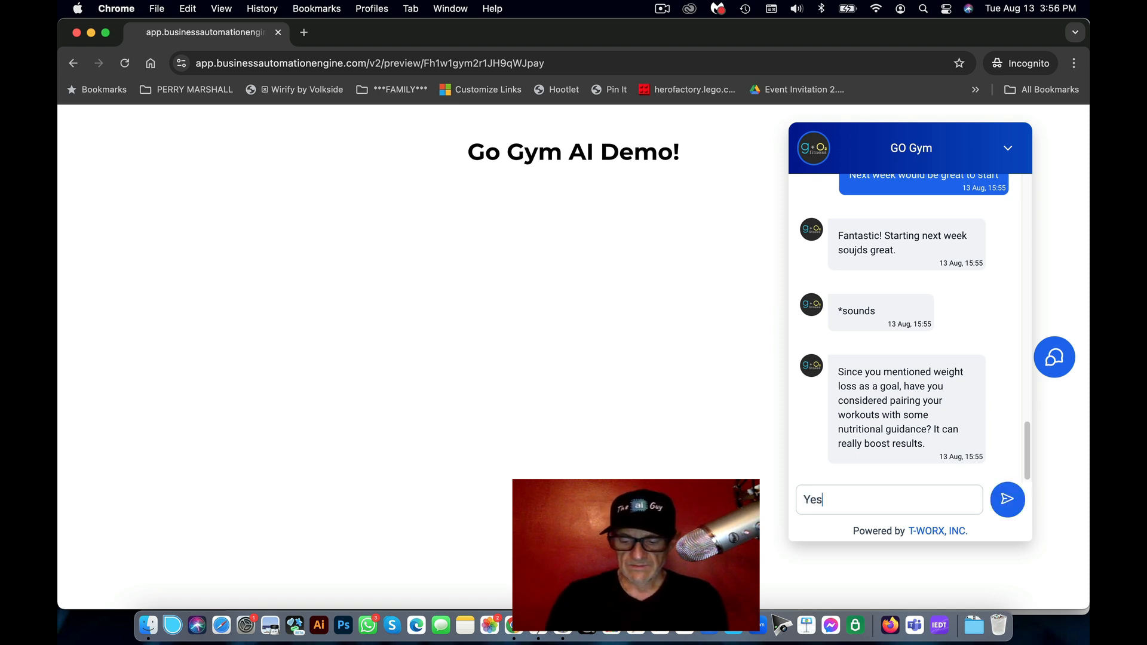
pyautogui.write('. THat')
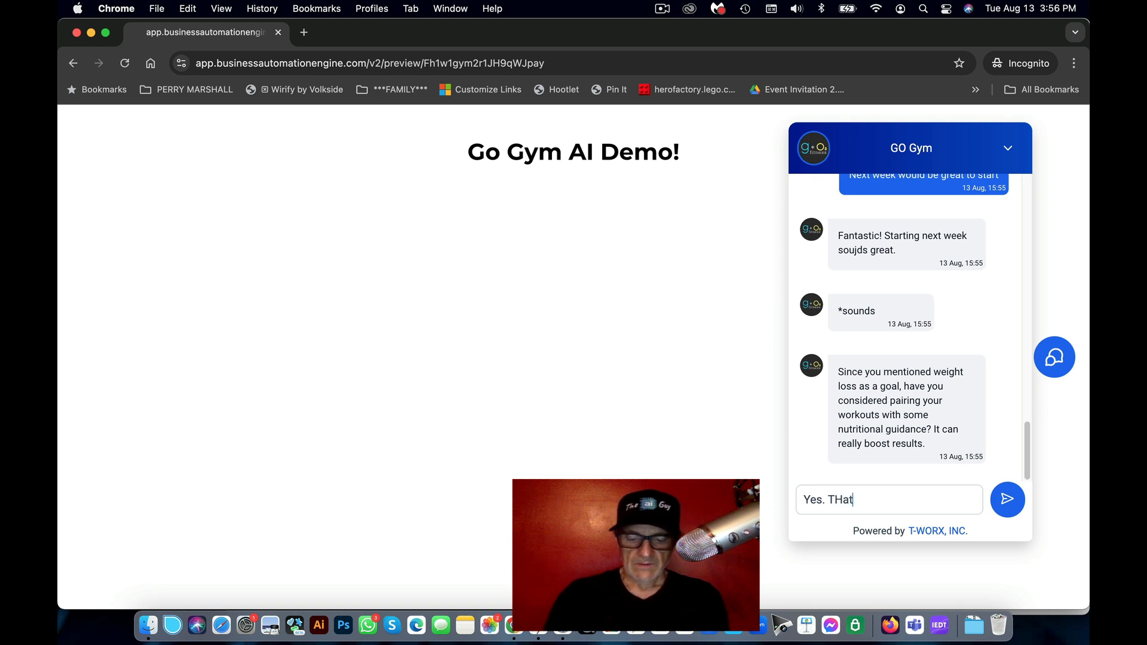
pyautogui.write(' would help me')
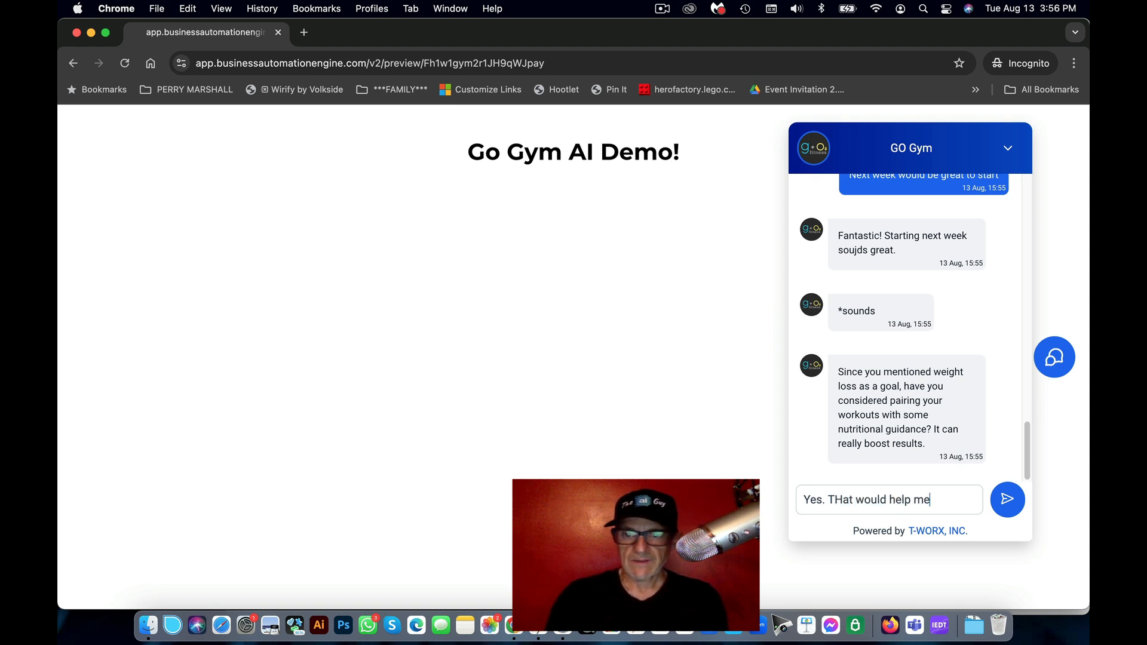
pyautogui.write('.')
pyautogui.press('Return')
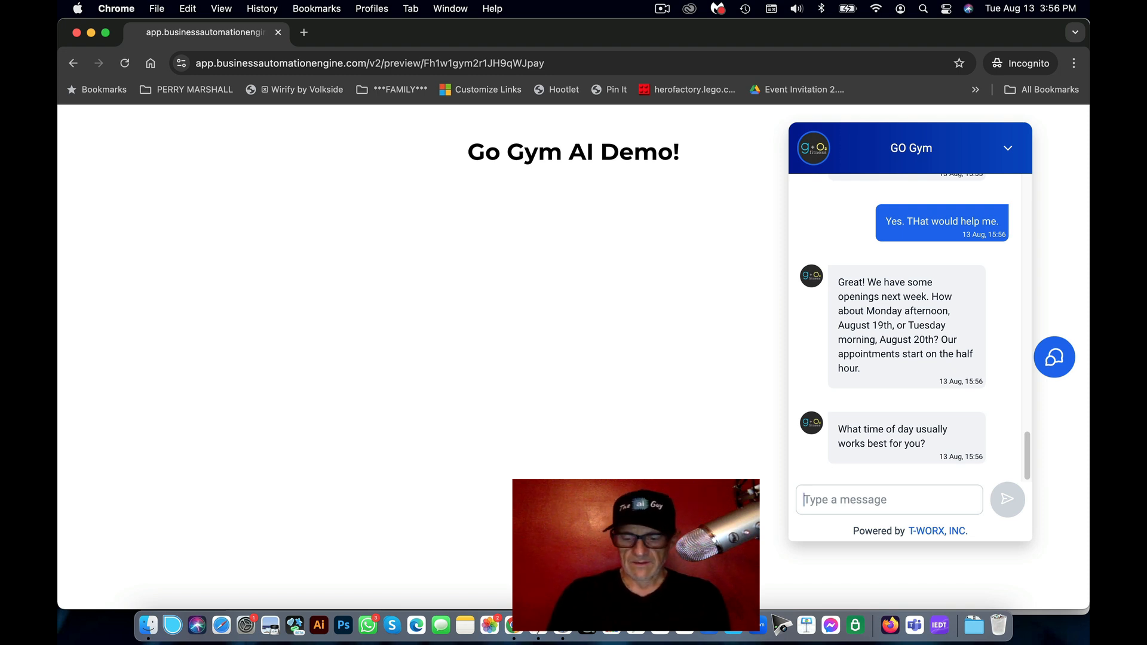
# Step: Reply 'Monday morning would be great', then accept the Monday August 19th 9:30 AM slot with 'Yes. Let's do it!'
pyautogui.write('MOnday monring')
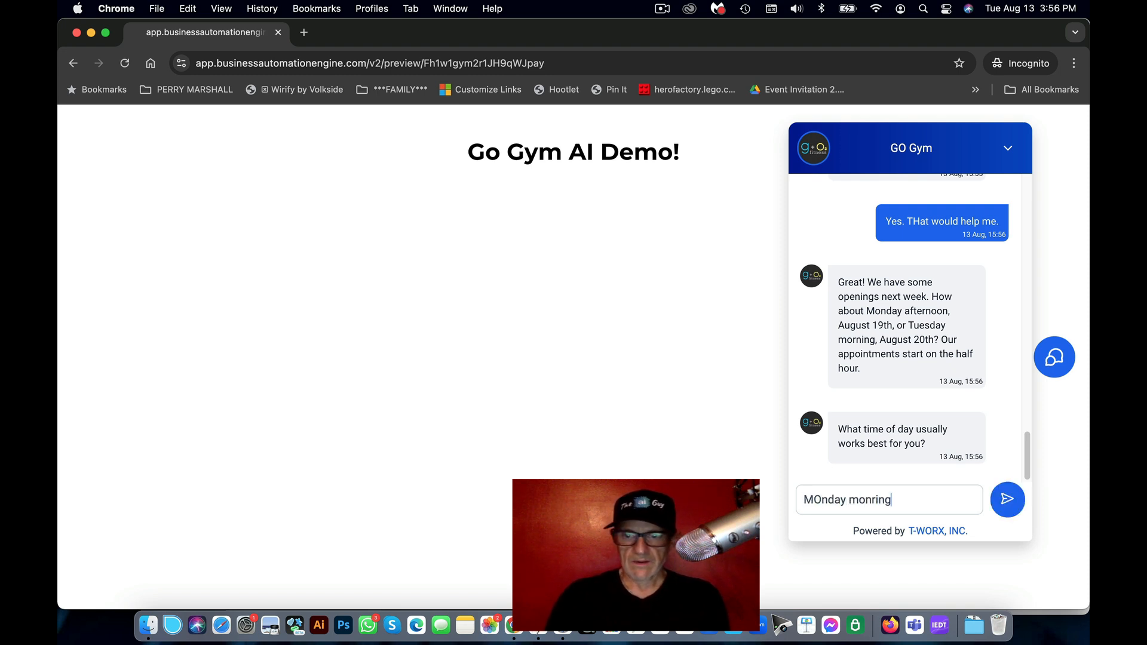
pyautogui.press('BackSpace')
pyautogui.press('BackSpace')
pyautogui.write('rn')
pyautogui.press('Up')
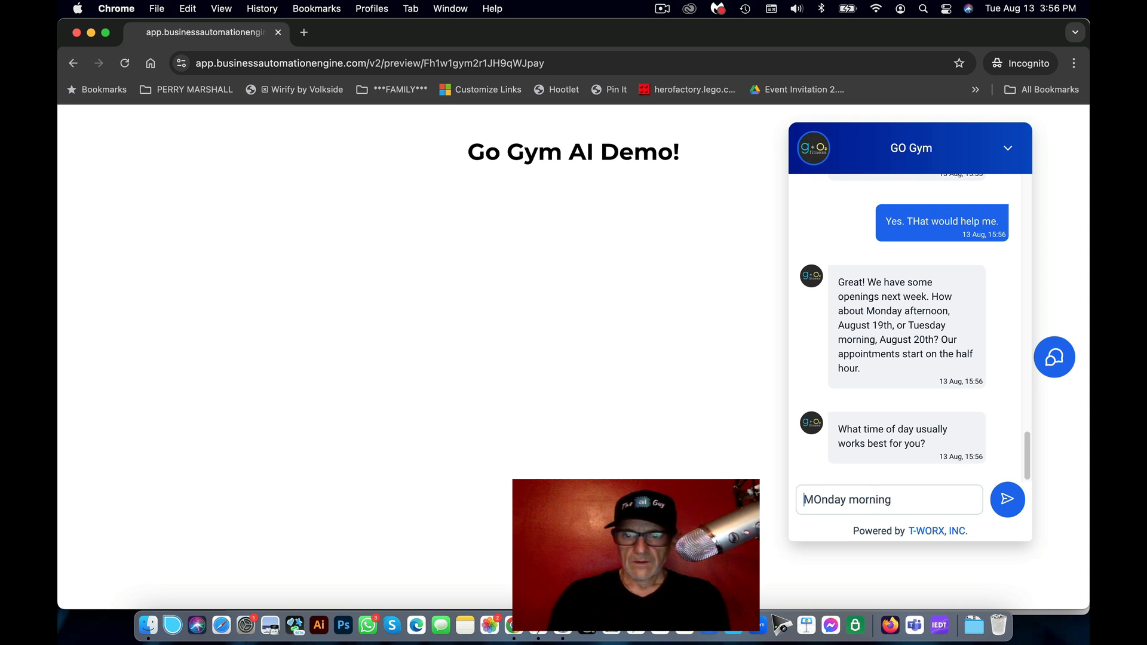
pyautogui.write('would beb')
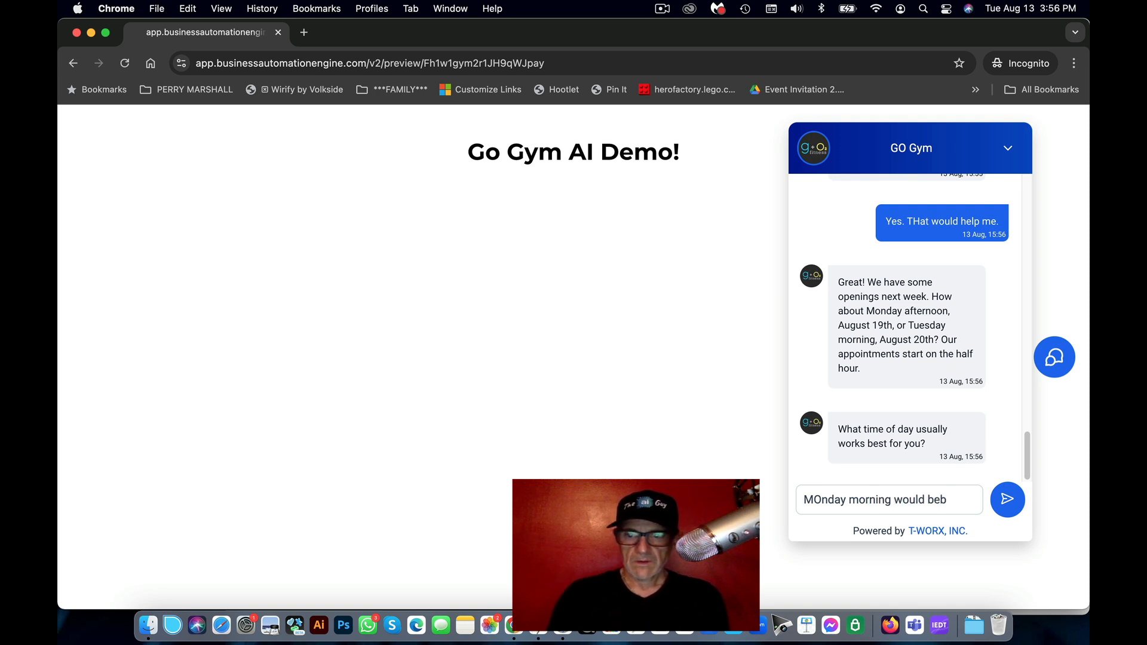
pyautogui.press('BackSpace')
pyautogui.write('gerar')
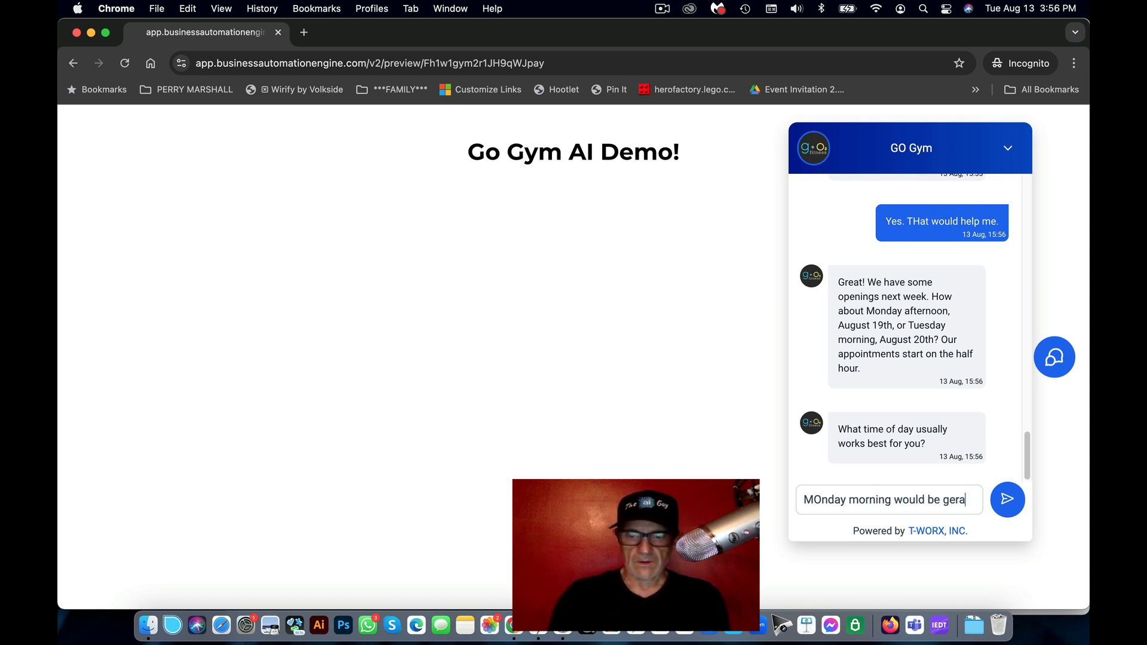
pyautogui.press('BackSpace')
pyautogui.press('BackSpace')
pyautogui.press('BackSpace')
pyautogui.press('BackSpace')
pyautogui.write('reat')
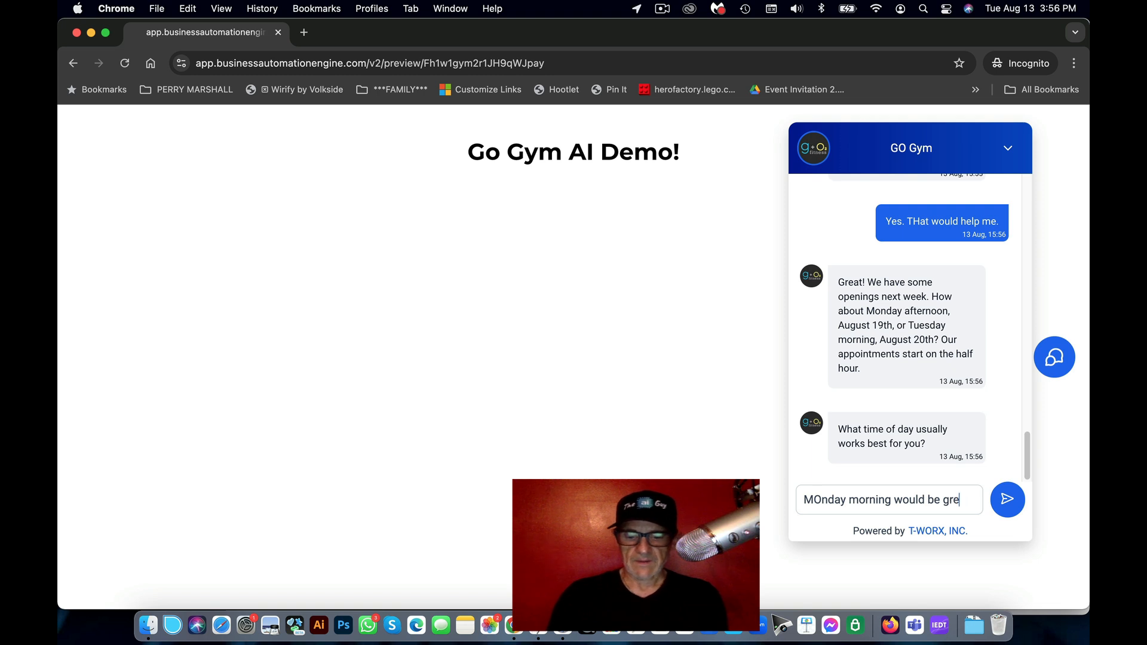
pyautogui.press('Return')
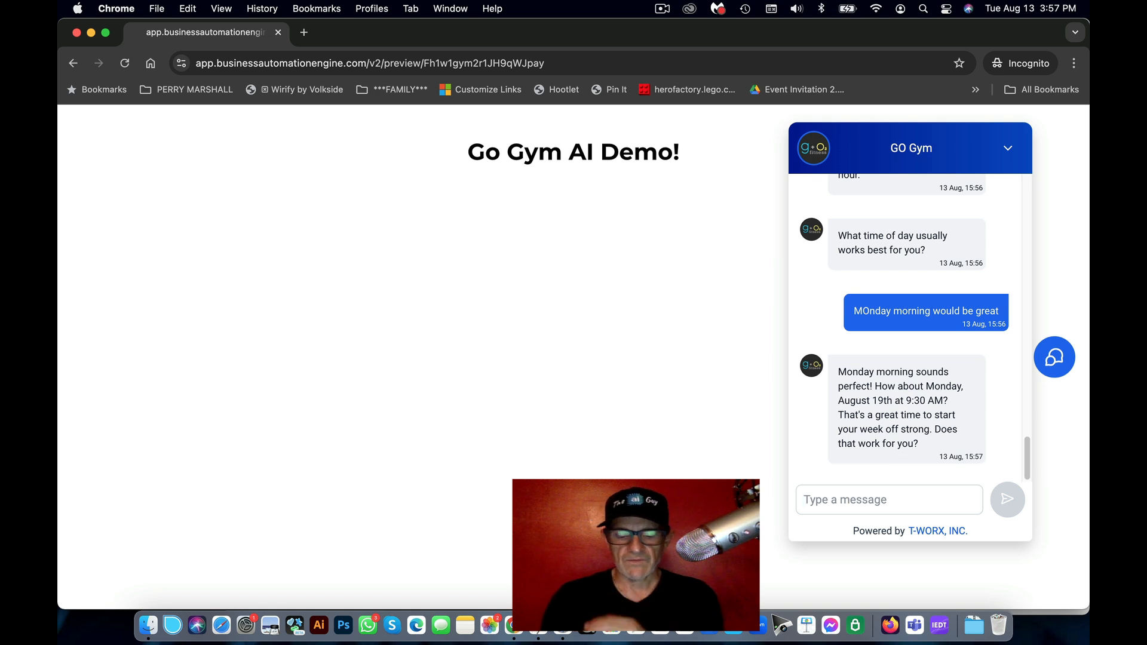
pyautogui.write("Yes. Let's do it!")
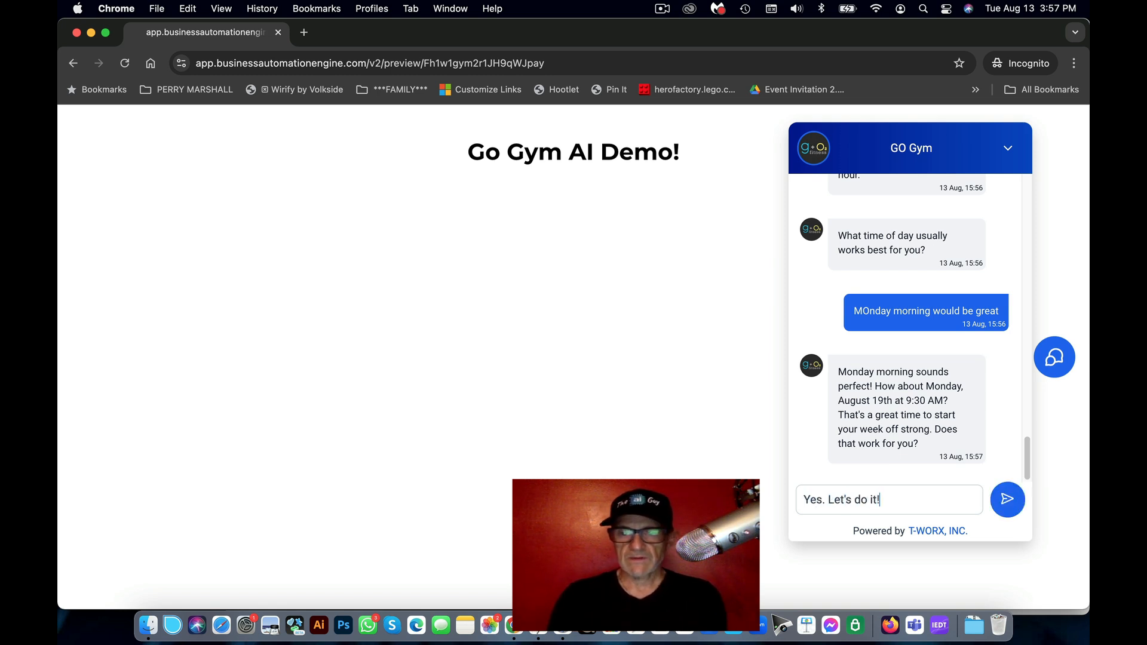
pyautogui.press('Return')
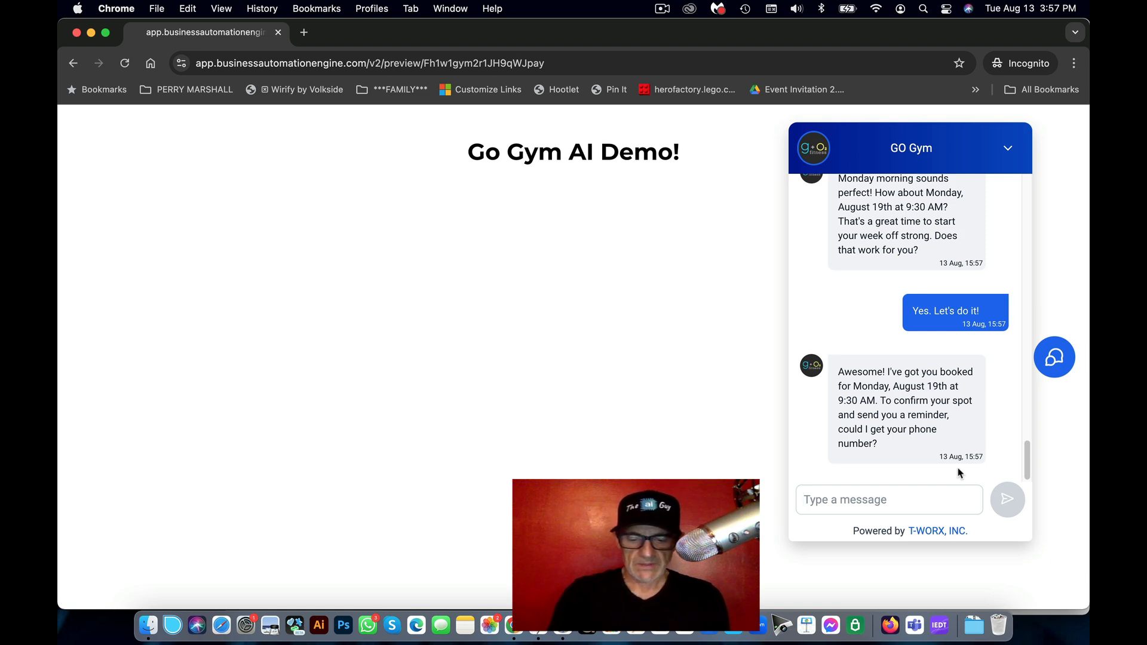
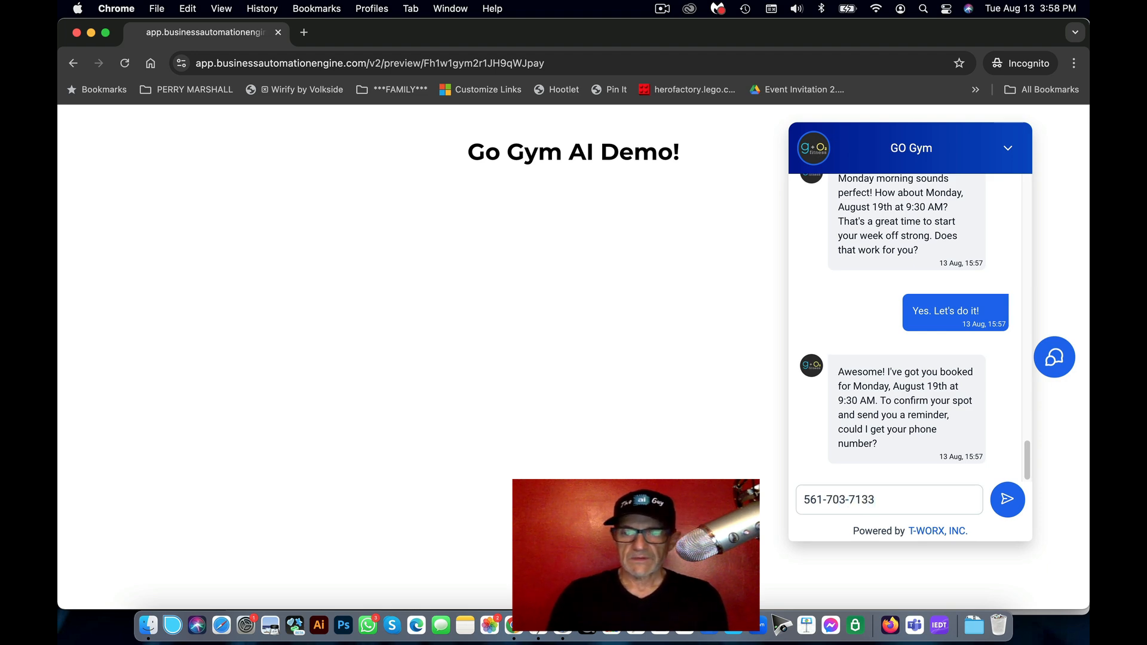
# Step: Send the bot your phone number, then your e-mail address for the booking confirmation
pyautogui.press('Return')
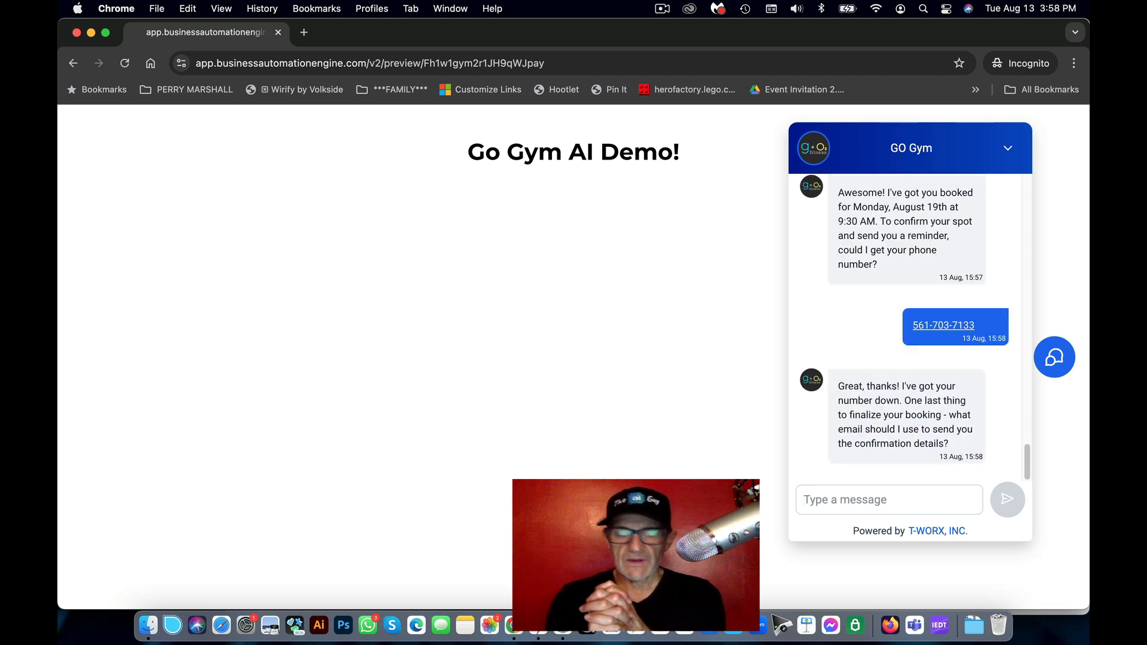
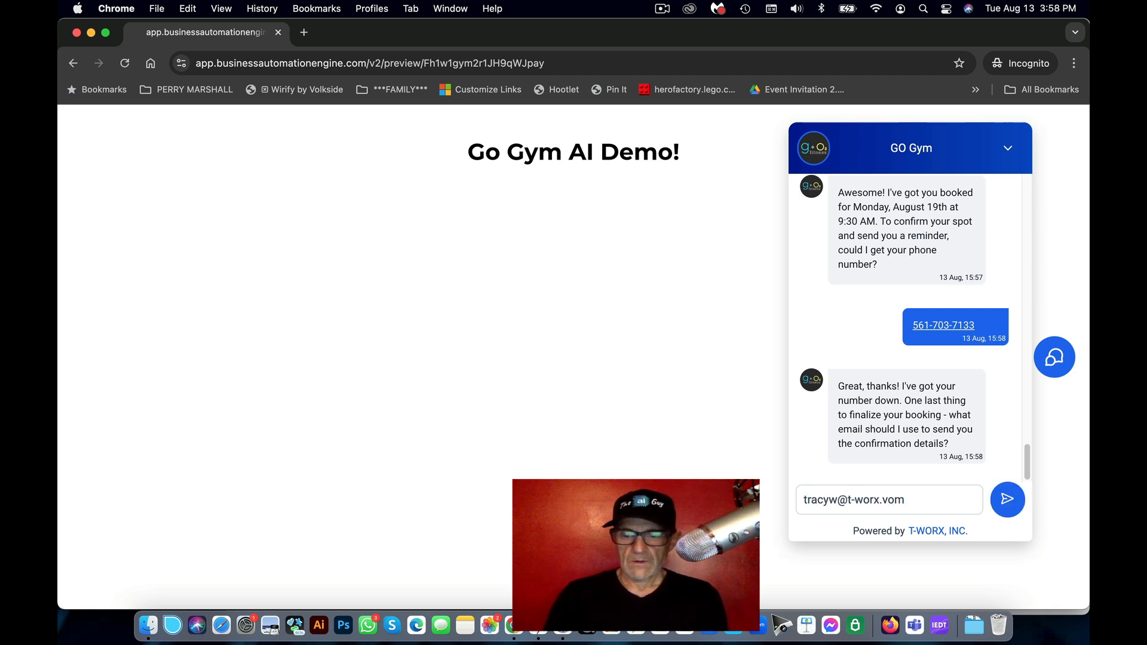
pyautogui.press('Return')
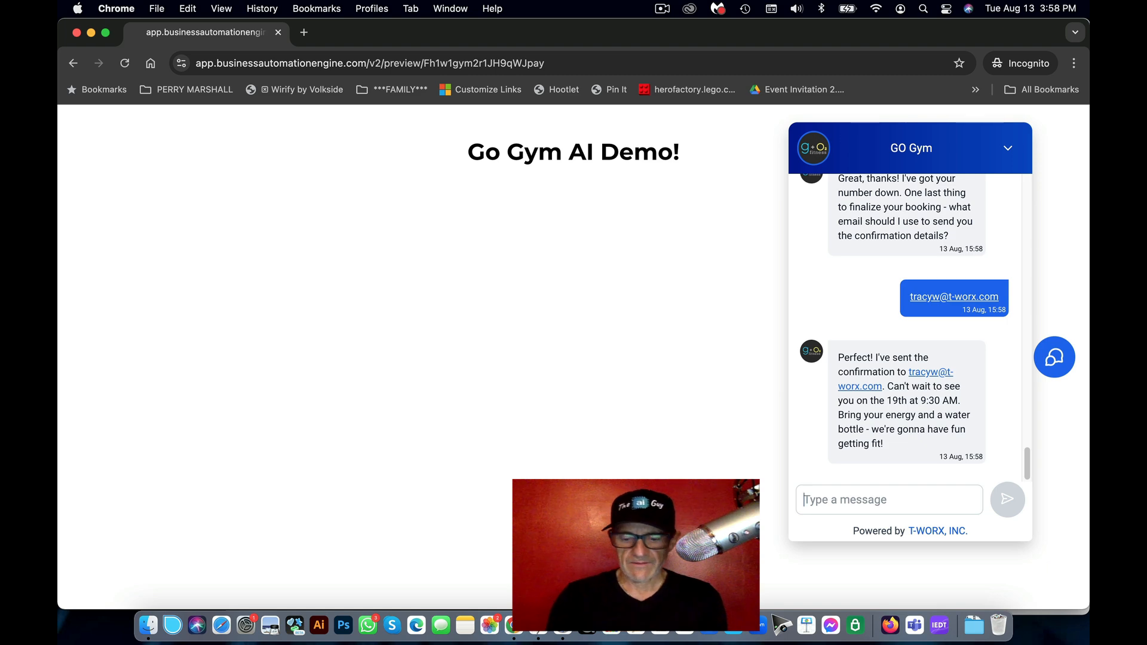
# Step: Send the closing message 'Great thanks! See you monday'
pyautogui.write('Great')
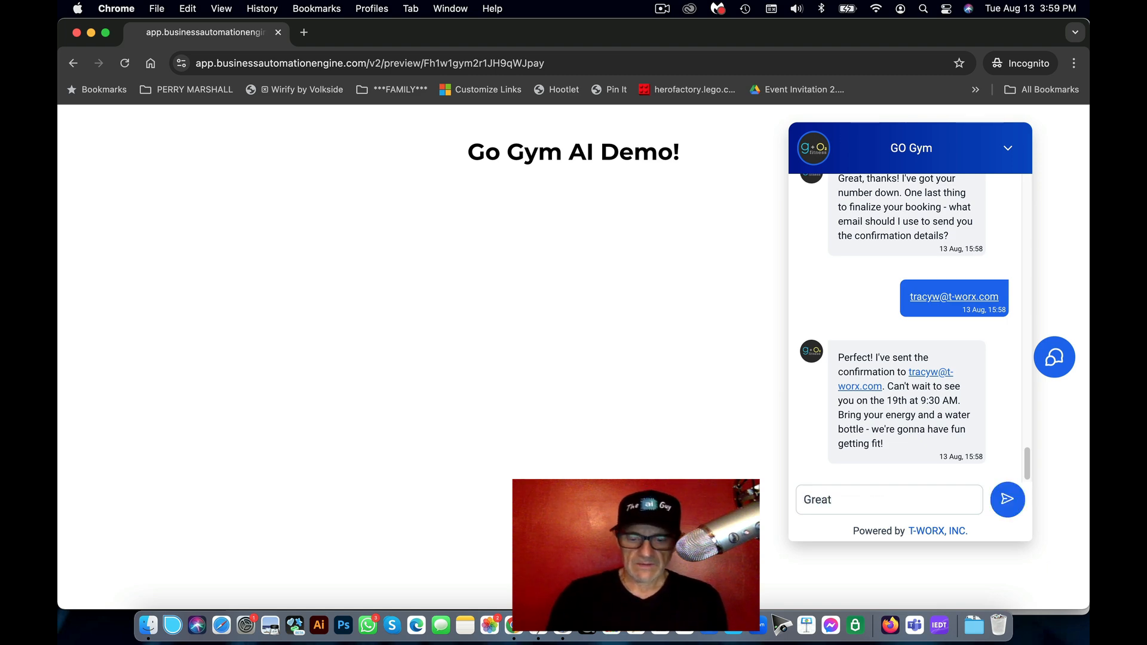
pyautogui.write(' thankj')
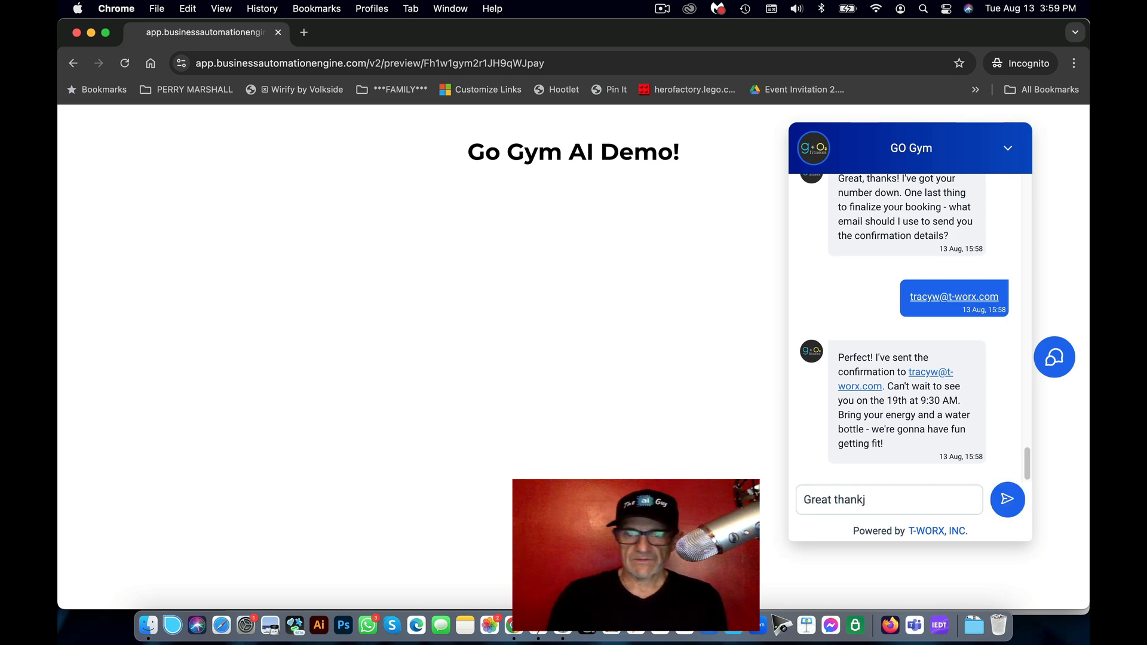
pyautogui.press('BackSpace')
pyautogui.write('s! ')
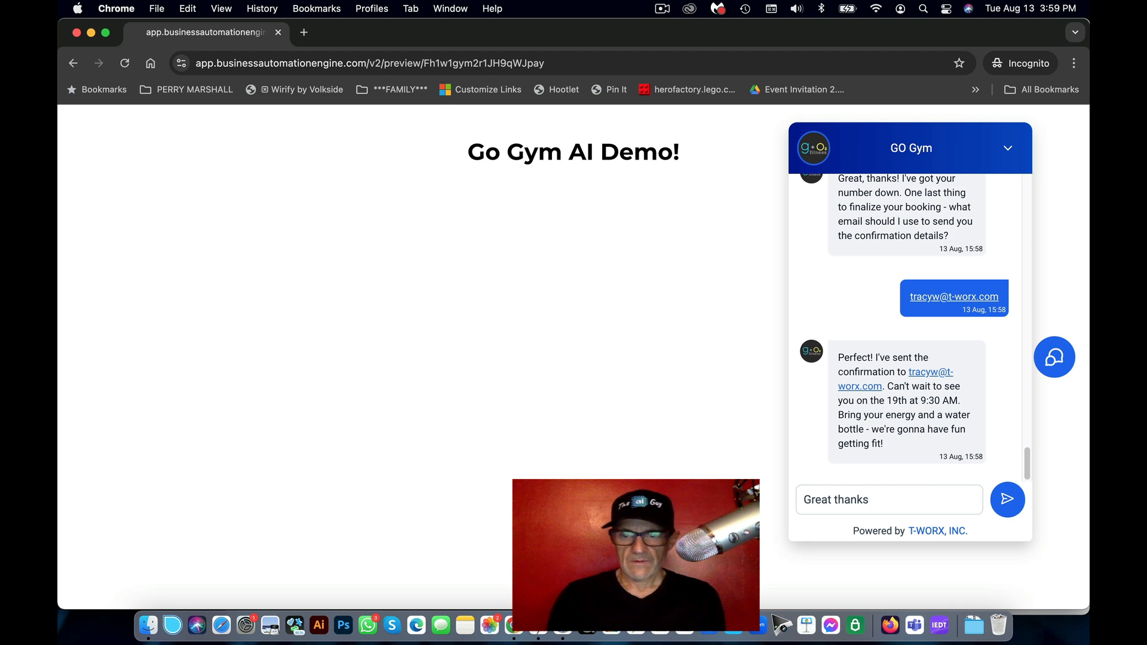
pyautogui.write('! See you ')
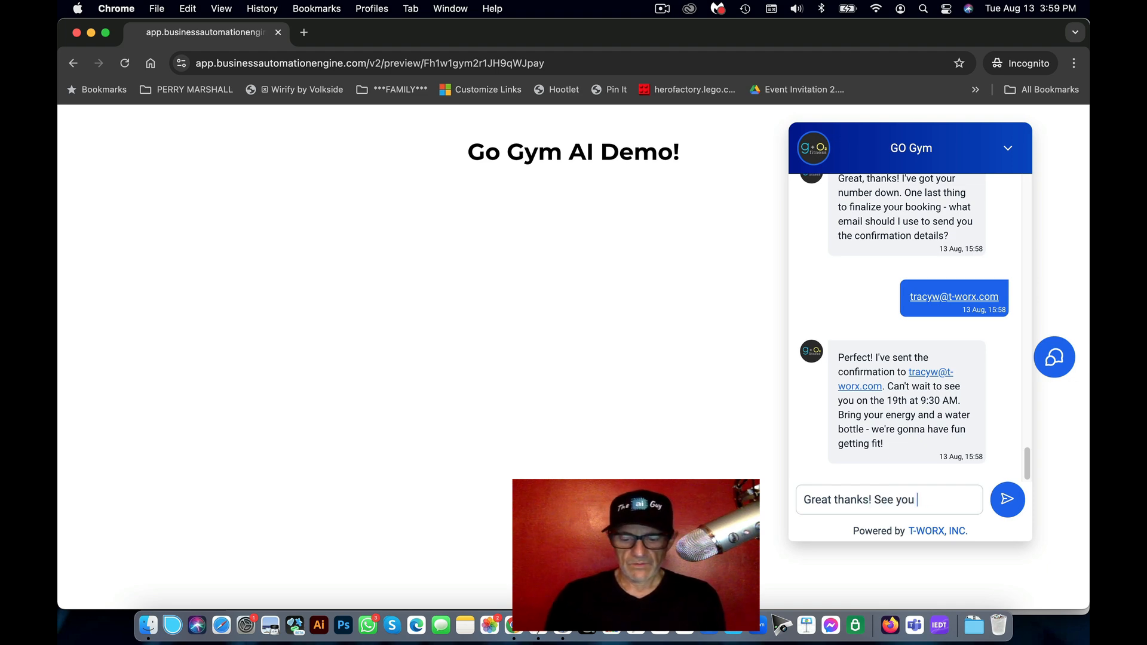
pyautogui.write('moneys')
pyautogui.press('BackSpace')
pyautogui.press('BackSpace')
pyautogui.press('BackSpace')
pyautogui.write('day')
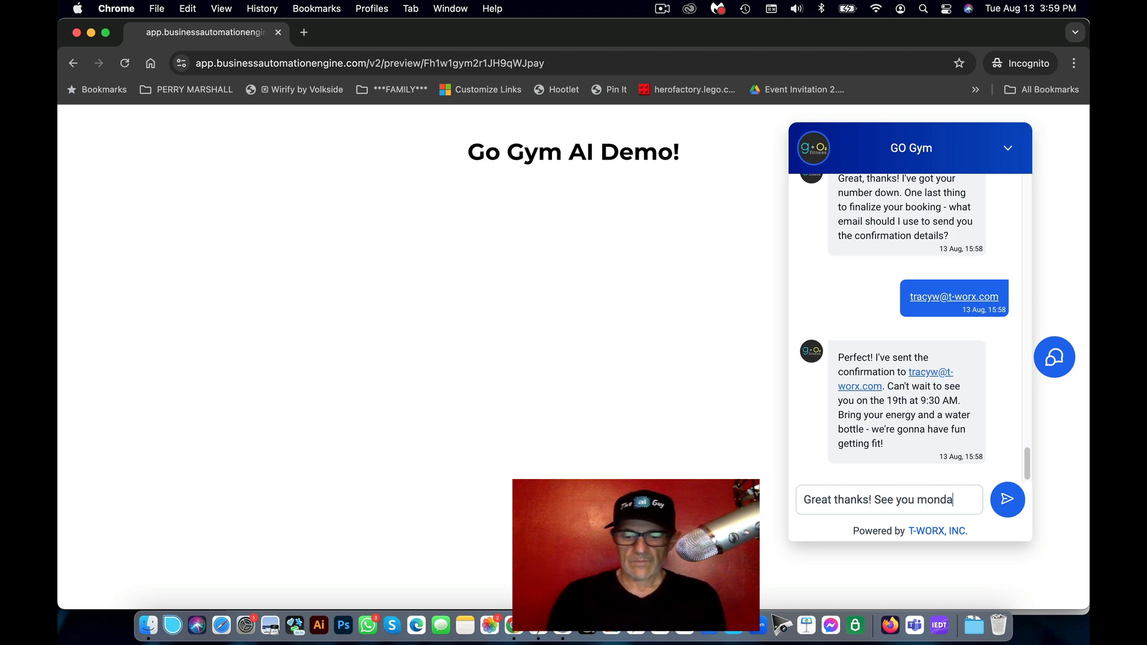
pyautogui.press('Return')
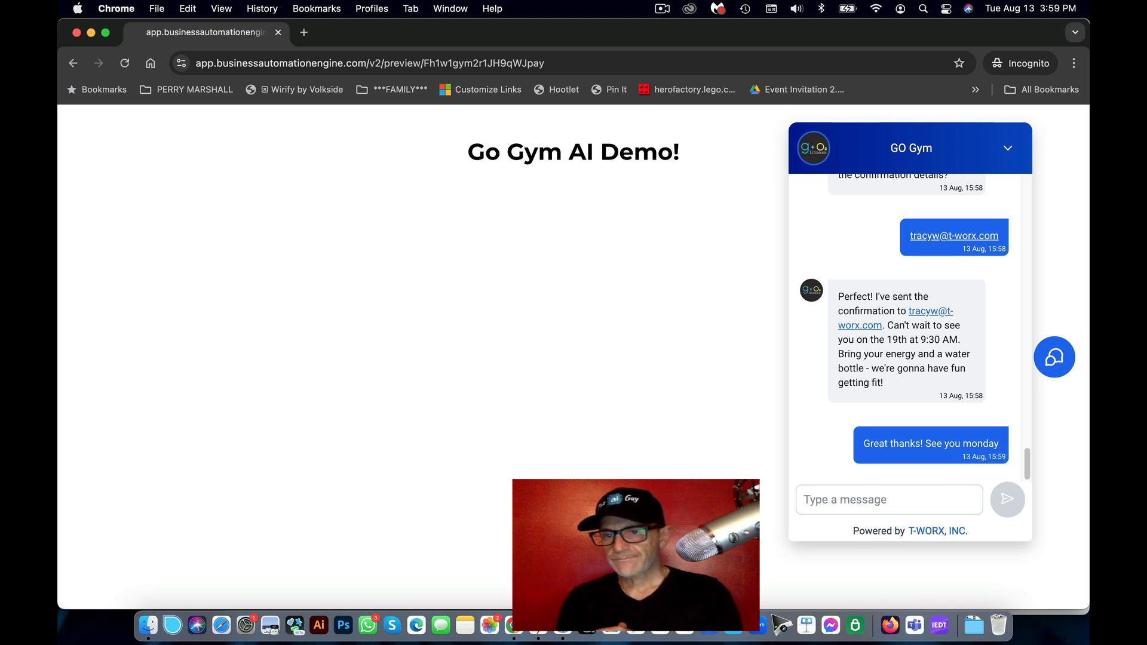